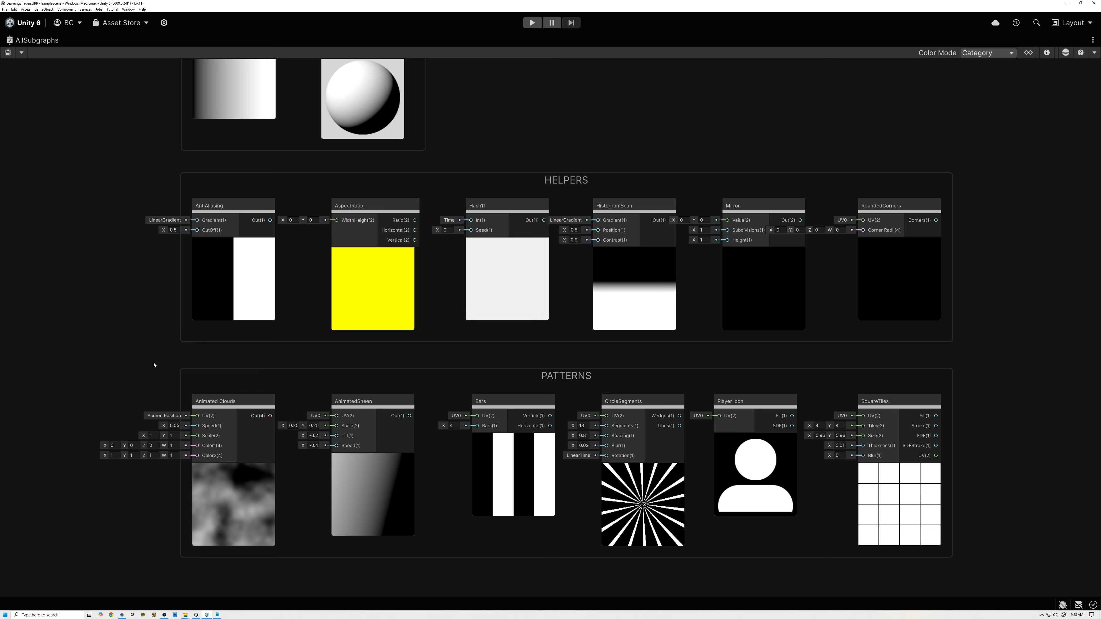
- Examine the helper, pattern, SDF, time and UV subgraph groups in the AllSubgraphs graph
middle_click_drag(154, 365, 155, 345)
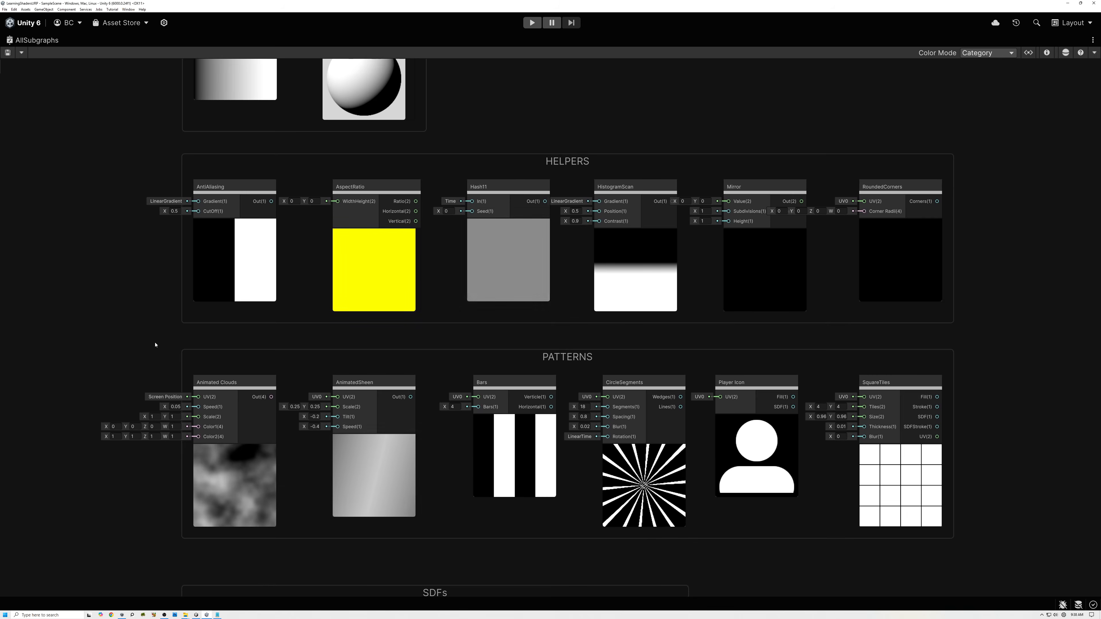
middle_click_drag(131, 508, 130, 432)
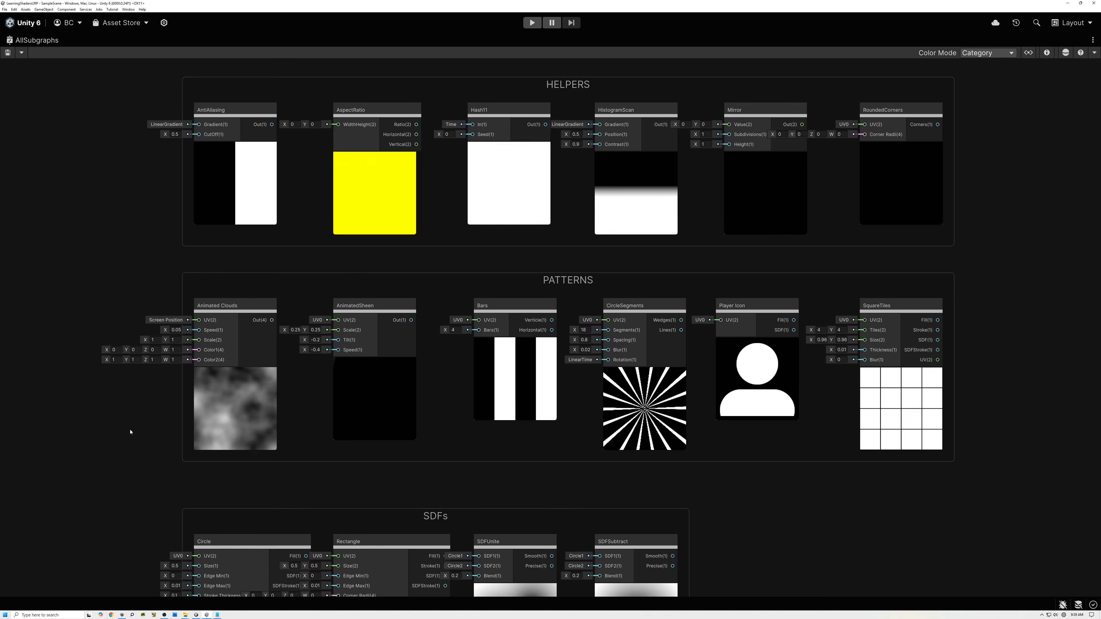
middle_click_drag(129, 470, 120, 283)
middle_click_drag(98, 497, 103, 381)
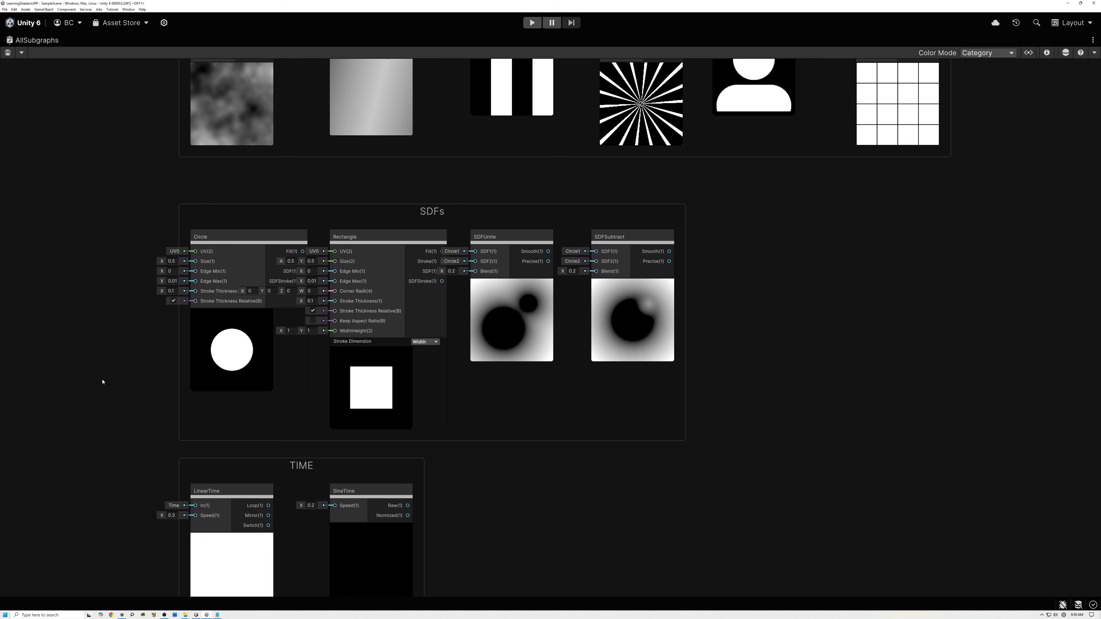
middle_click_drag(99, 478, 101, 423)
scroll(101, 420, "down", 3)
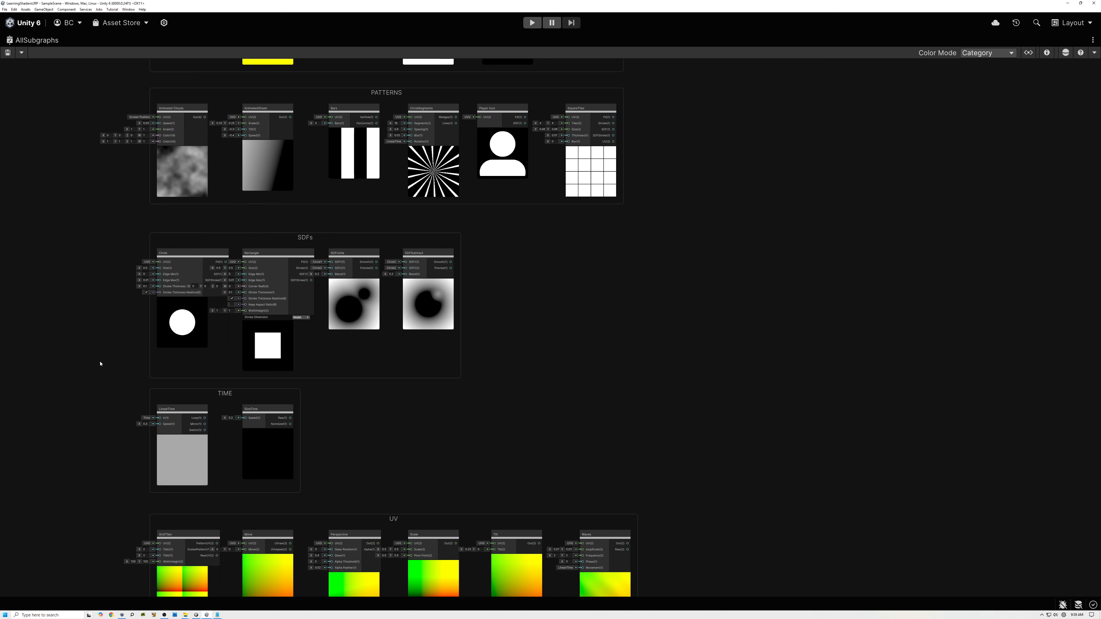
scroll(102, 384, "down", 3)
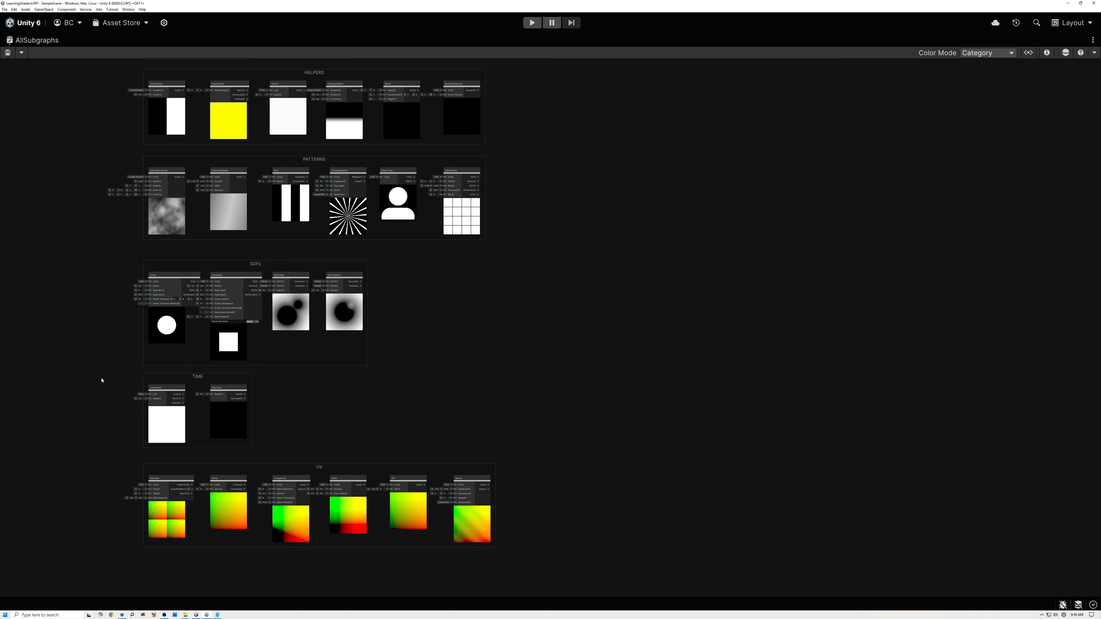
middle_click_drag(102, 380, 127, 418)
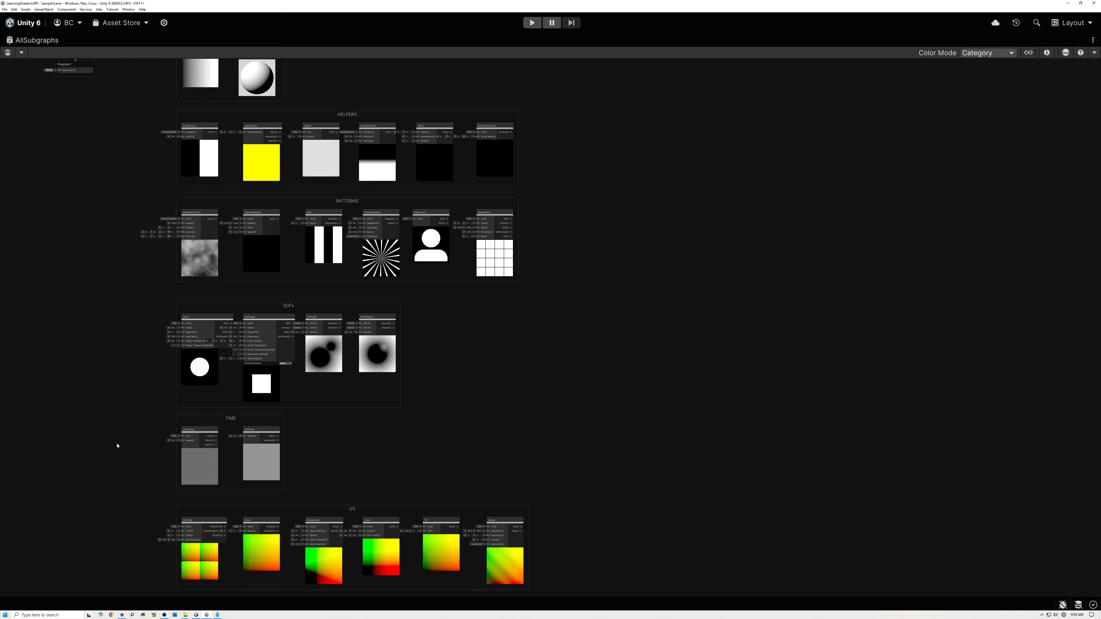
scroll(118, 424, "down", 1)
middle_click_drag(113, 393, 203, 396)
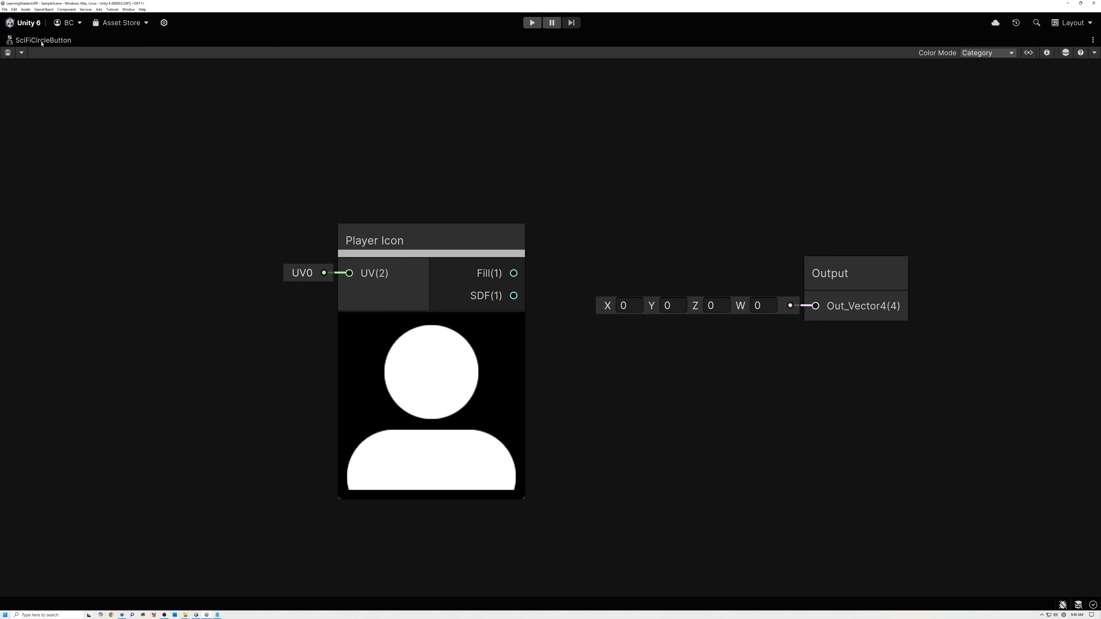
- Move the Player Icon node farther away from the Output node in the SciFiCircleButton graph
left_click_drag(434, 238, 331, 235)
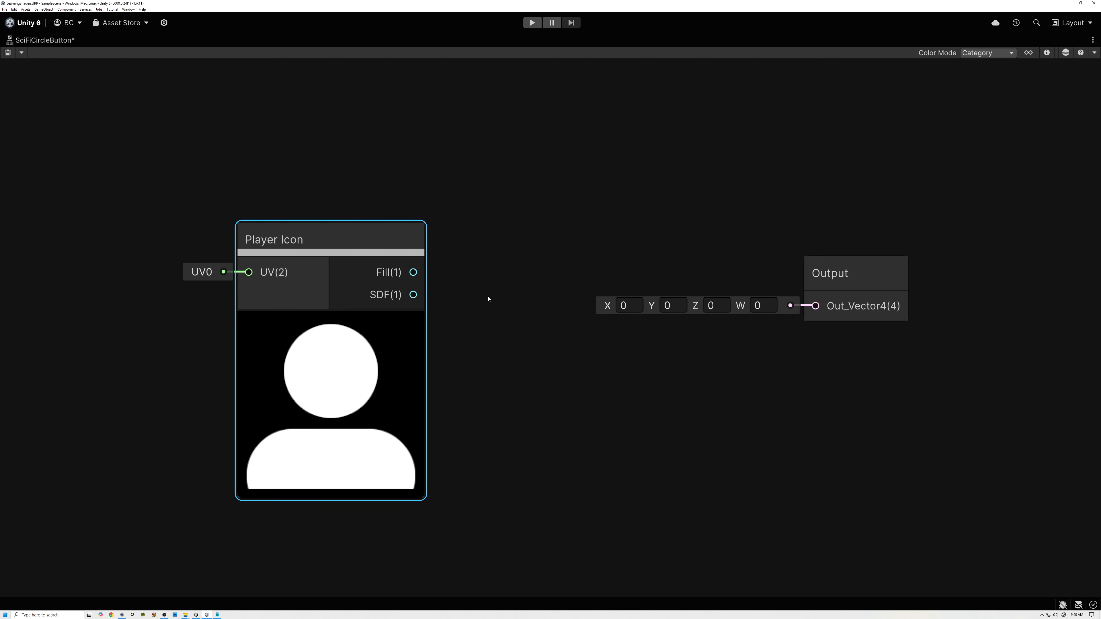
key("alt+Tab")
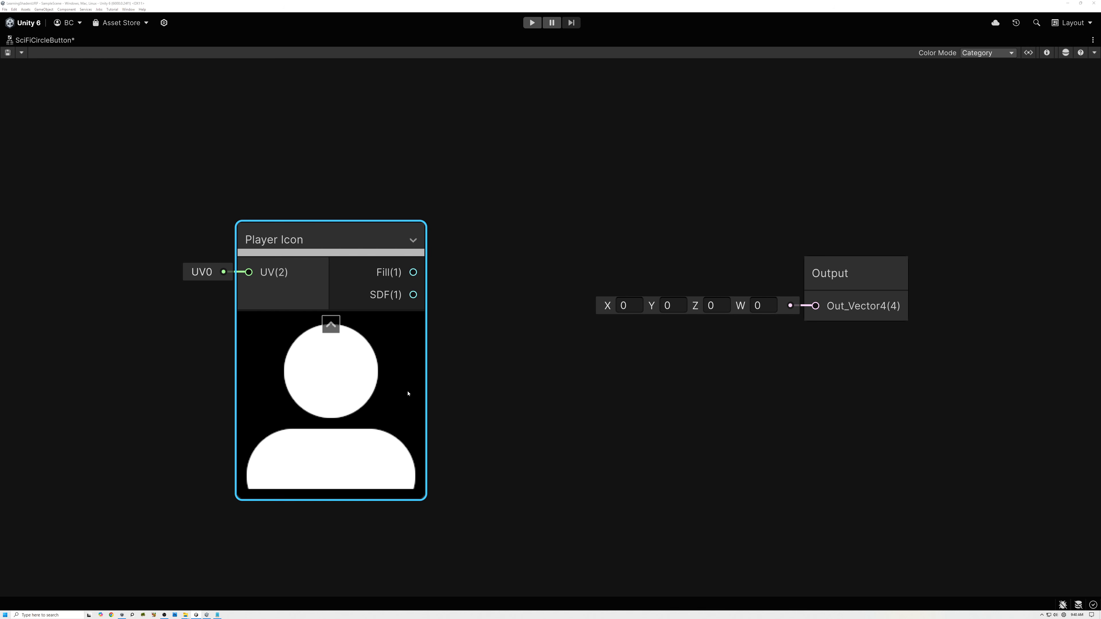
middle_click_drag(468, 375, 729, 378)
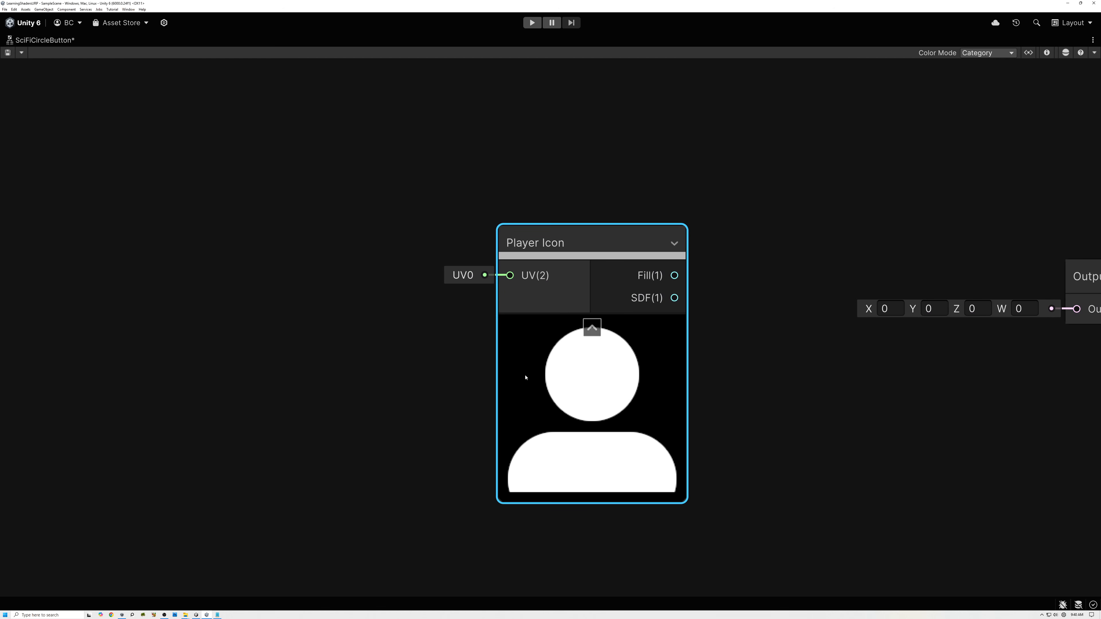
scroll(390, 348, "up", 2)
- Add a Scale node before the Player Icon node, collapse its preview and connect its output to the Player Icon's UV input
left_click(363, 344)
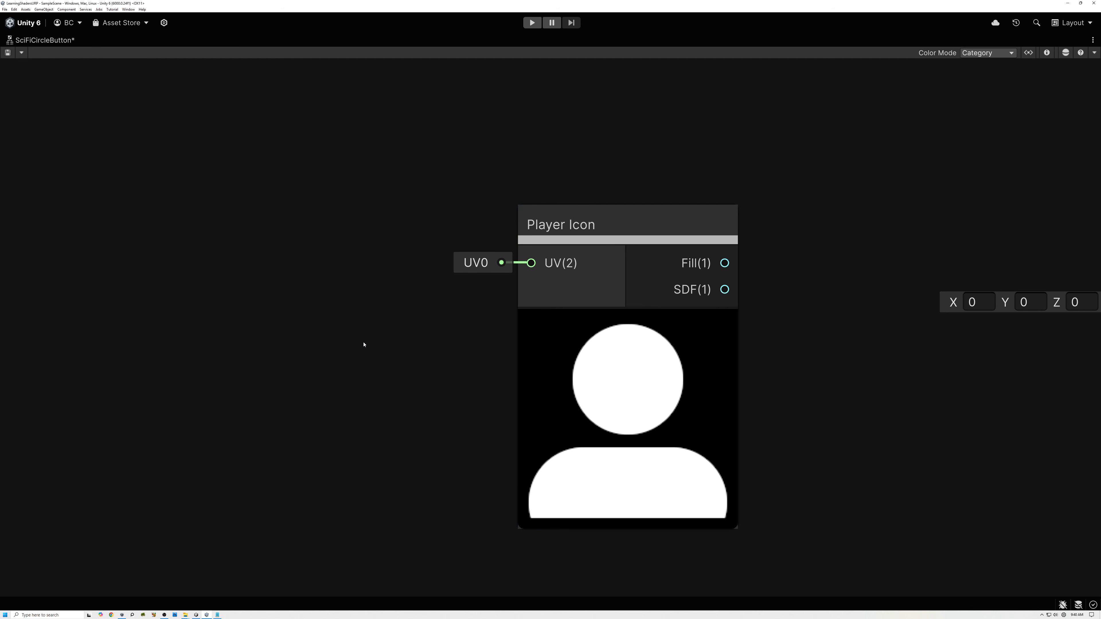
key("space")
type("scale")
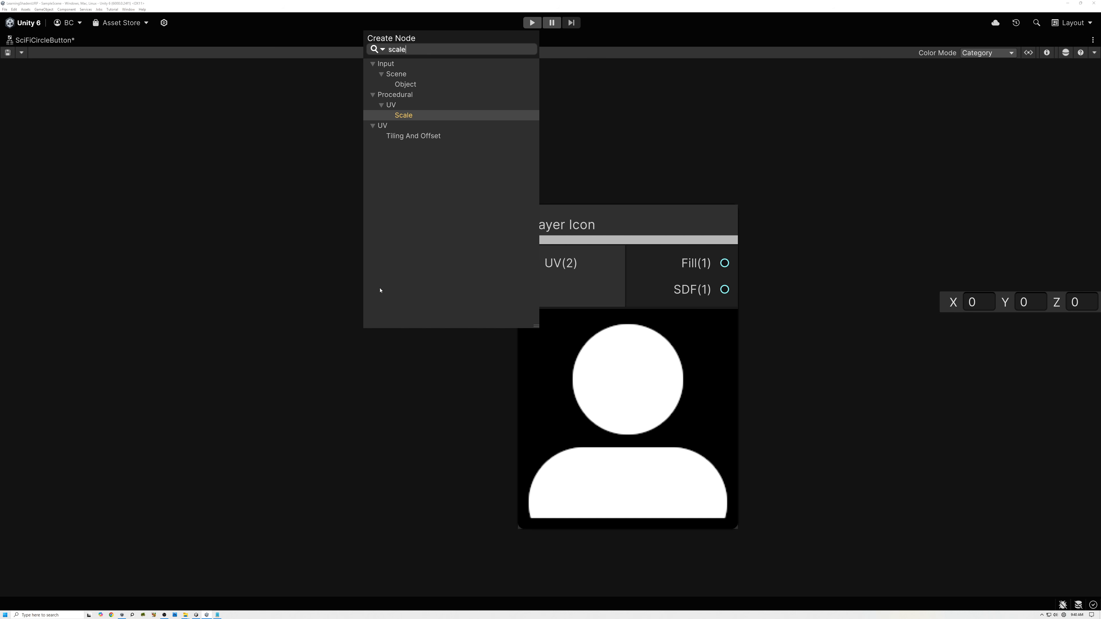
left_click(404, 115)
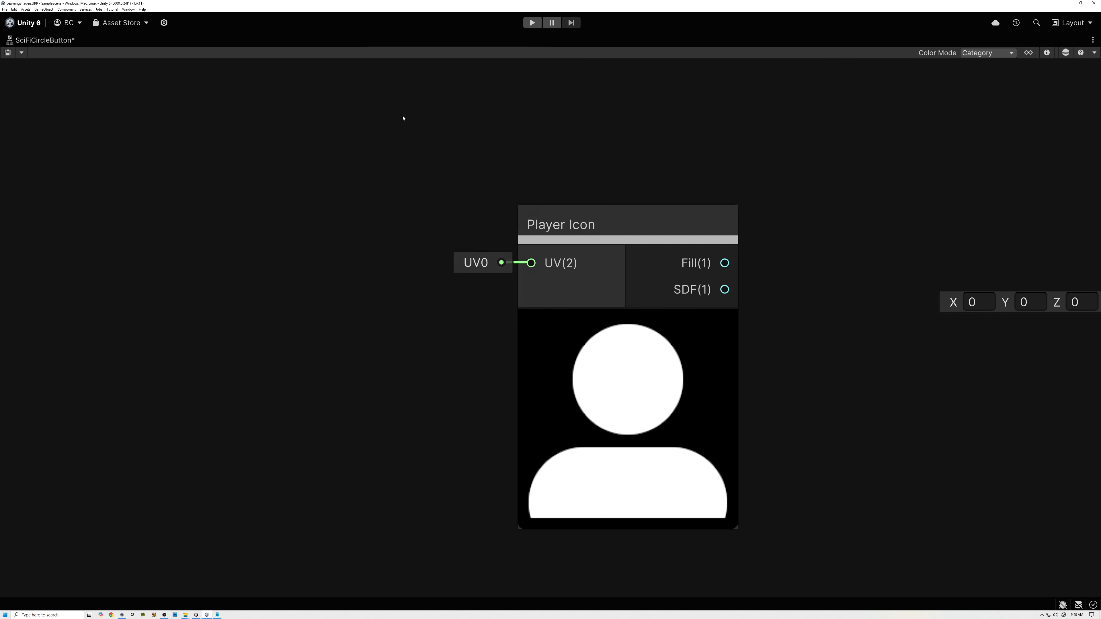
left_click_drag(494, 499, 322, 362)
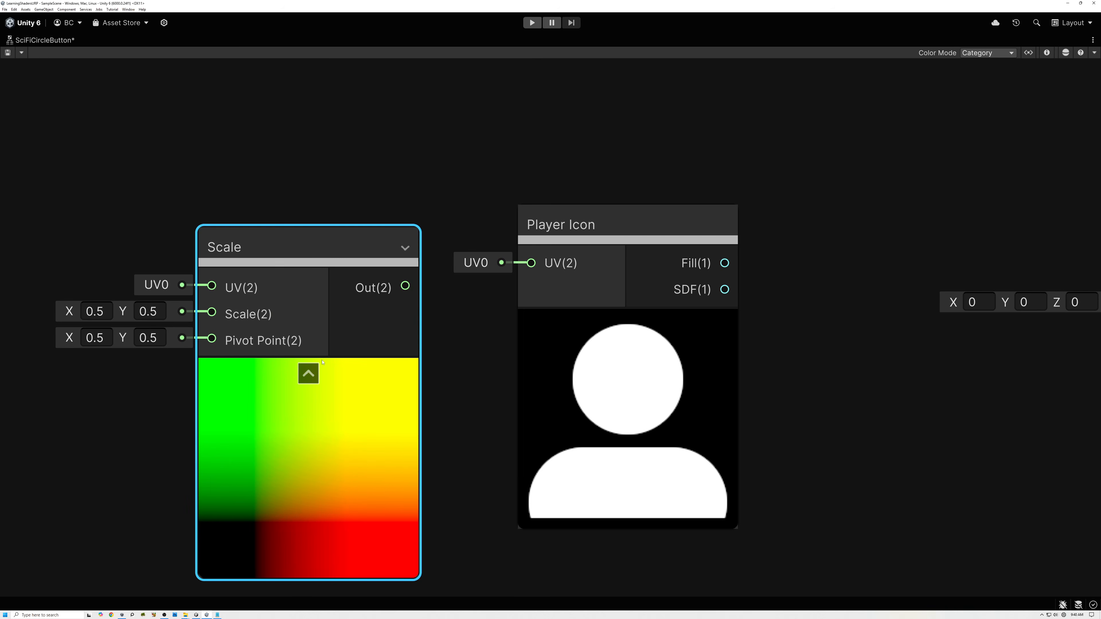
left_click(308, 373)
left_click_drag(371, 286, 532, 263)
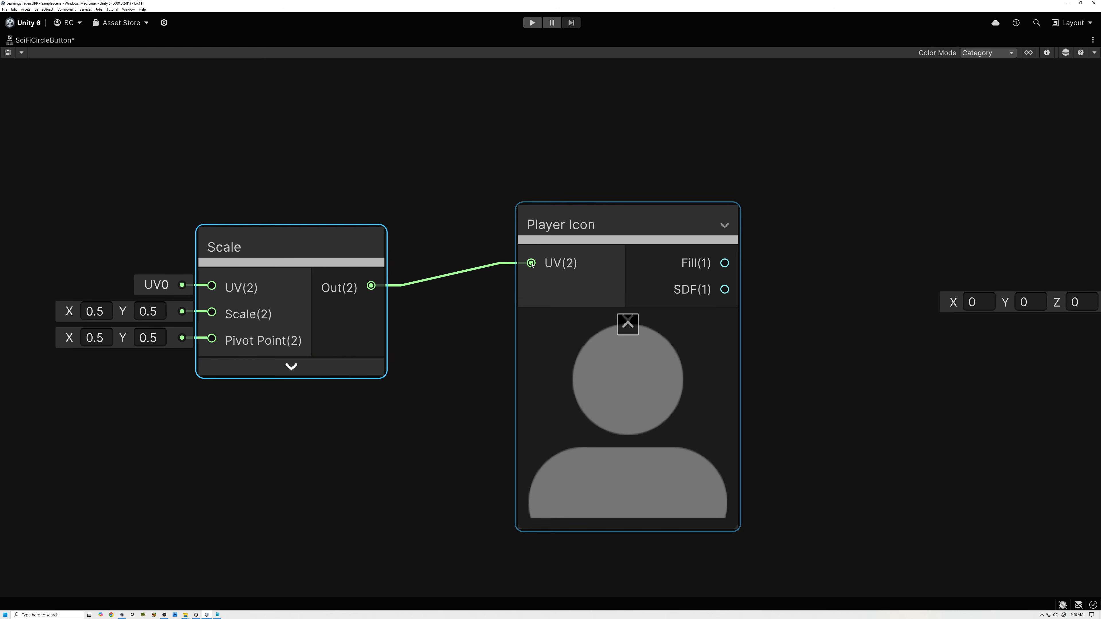
left_click_drag(321, 245, 417, 221)
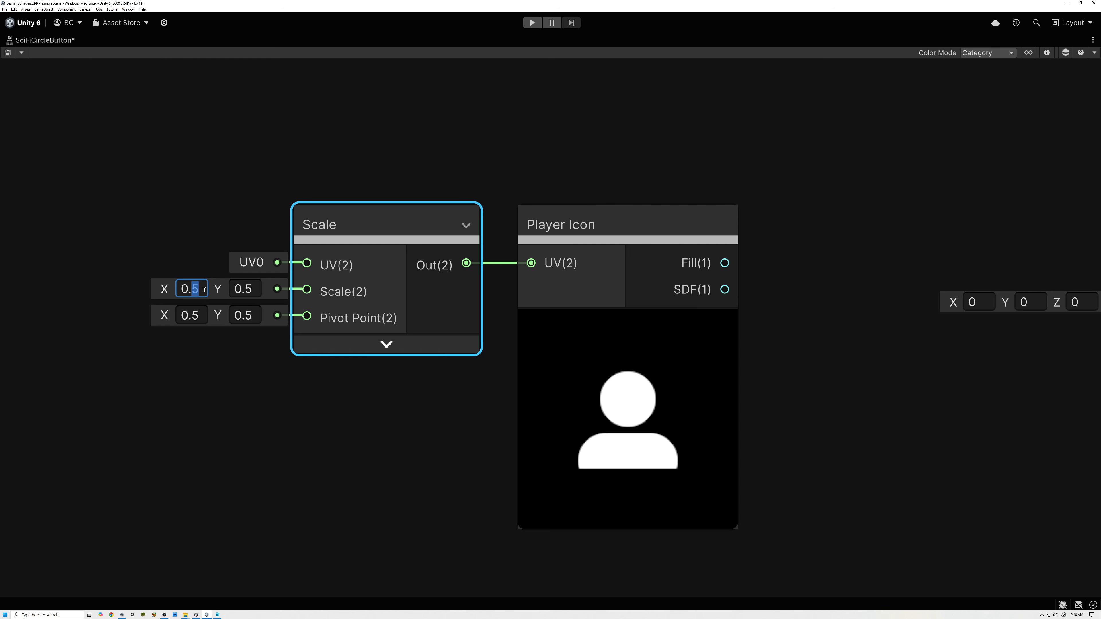
- Set the Scale node's Scale input to 0.4 in both X and Y
type("4")
double_click(248, 289)
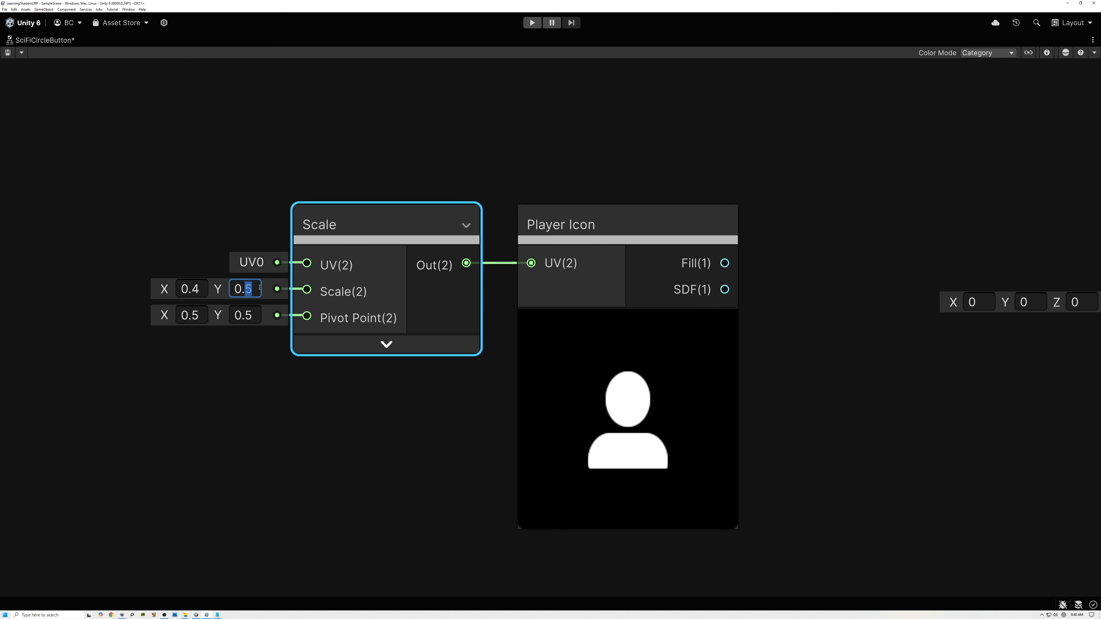
type("4")
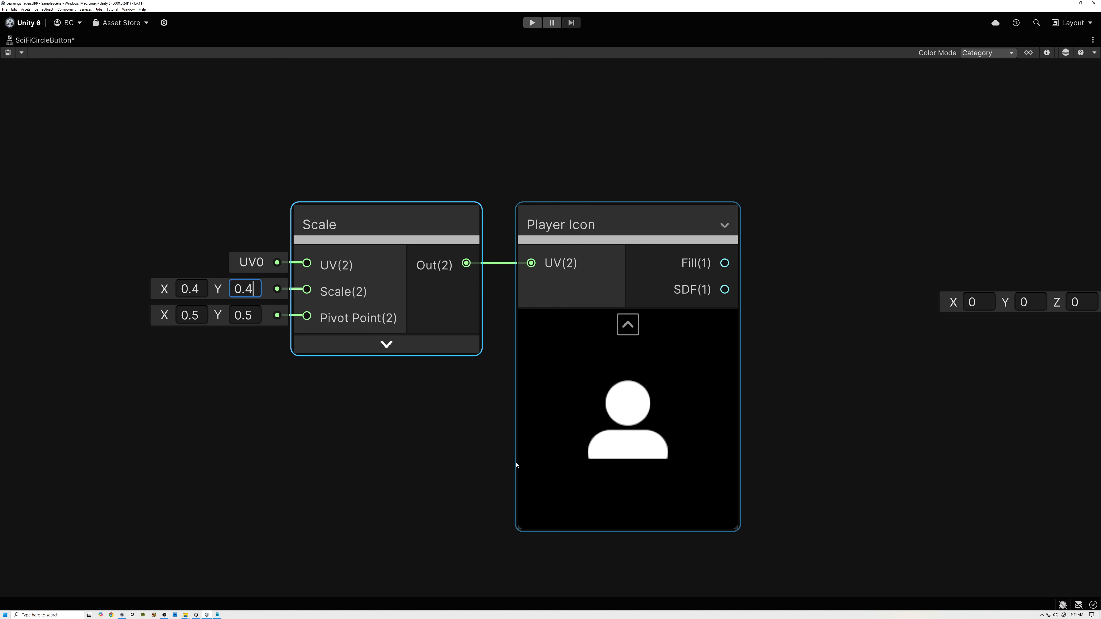
- Add a geometry UV node in the empty space before the Scale node and collapse its preview
scroll(515, 464, "down", 4)
middle_click_drag(528, 418, 637, 427)
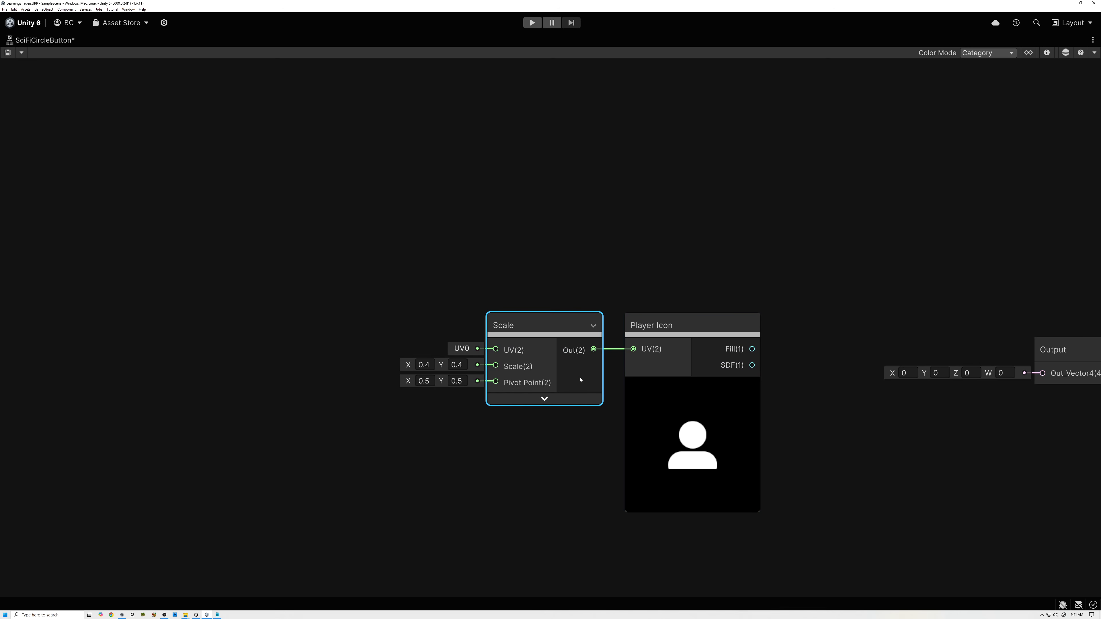
scroll(539, 335, "up", 2)
middle_click_drag(281, 253, 375, 264)
left_click(176, 208)
key("space")
type("uv")
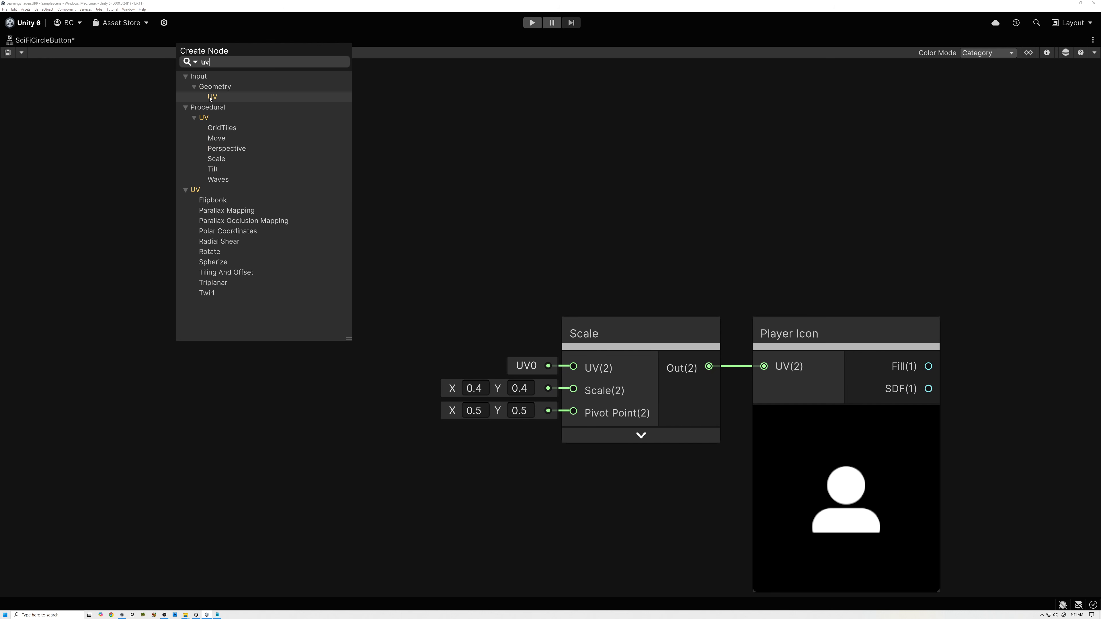
left_click(212, 96)
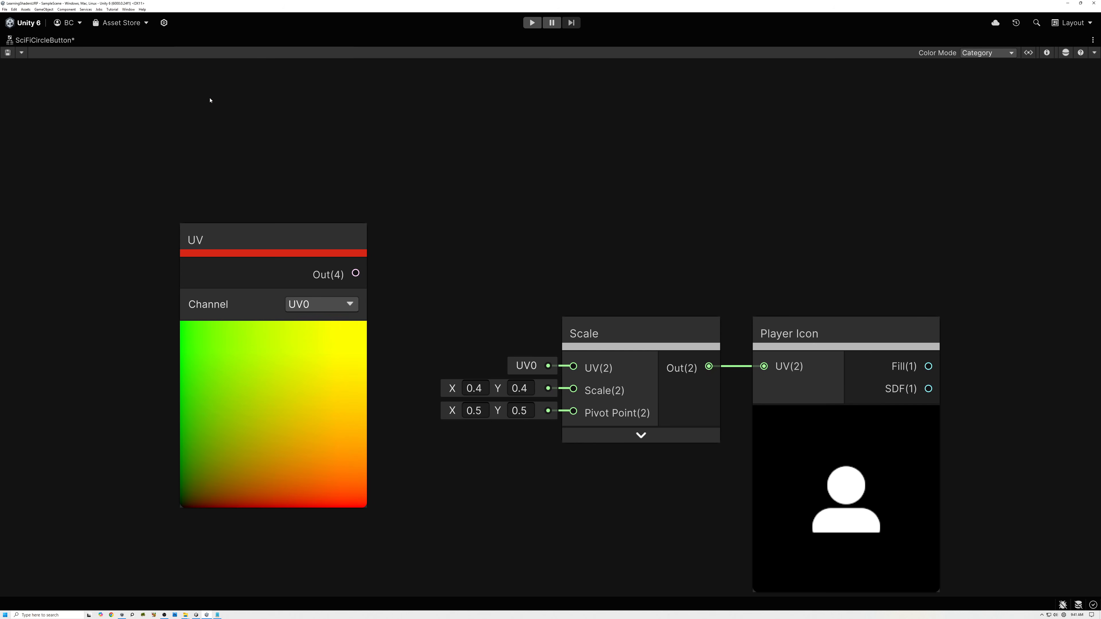
left_click(273, 334)
left_click_drag(206, 239, 123, 233)
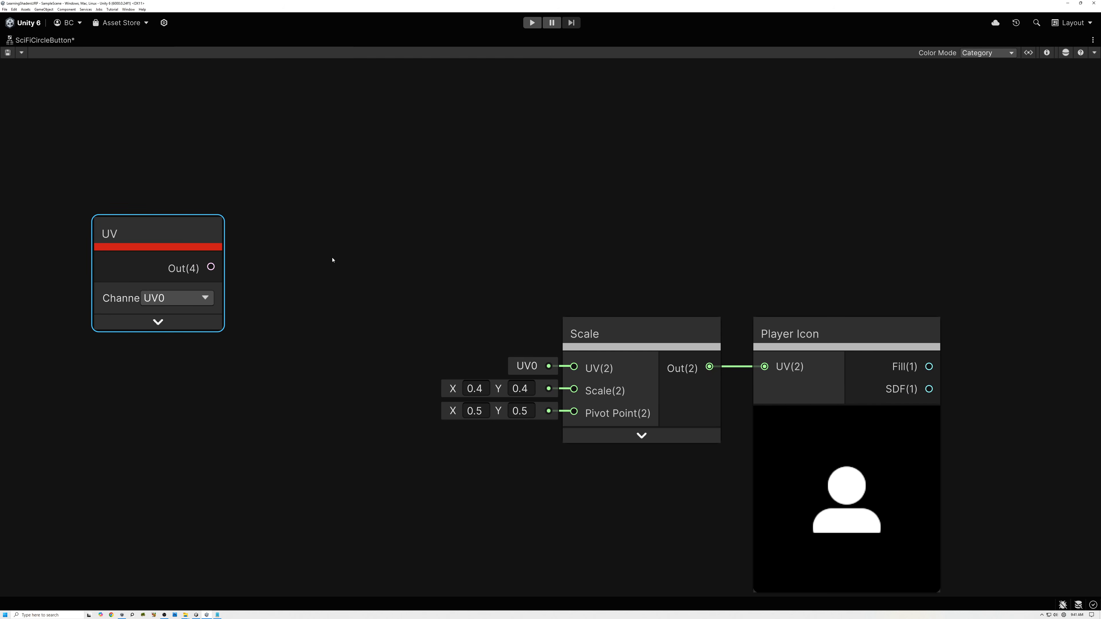
- Show the Blackboard, add a Vector 2 property named UV and move the Blackboard to the upper corner of the graph
middle_click_drag(333, 260, 369, 298)
left_click(1029, 56)
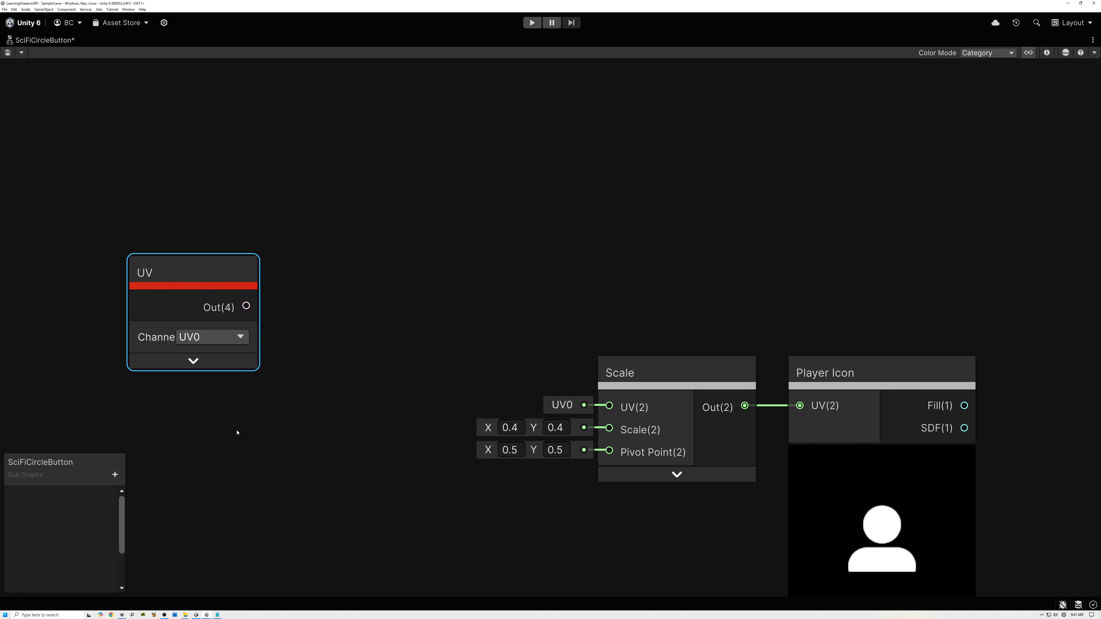
left_click(115, 475)
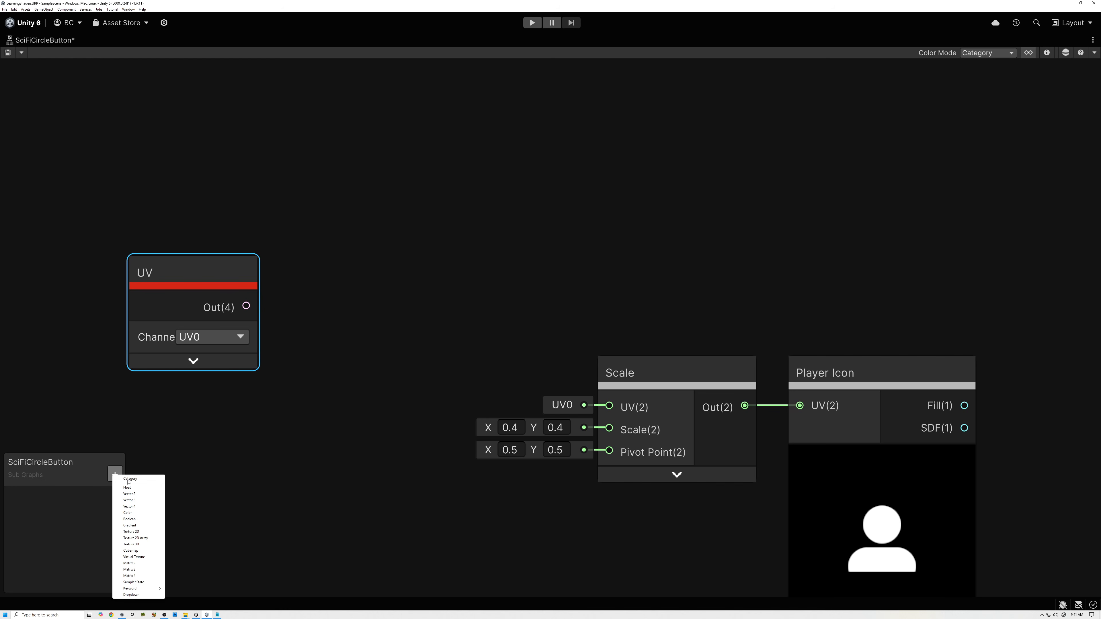
left_click(137, 495)
type("UV")
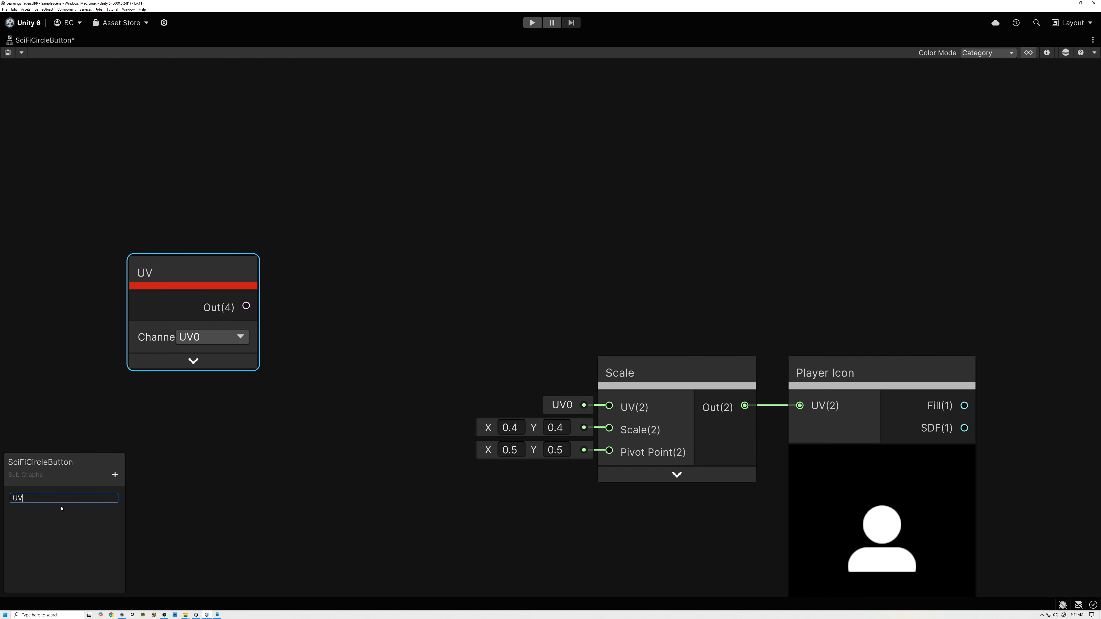
key("Return")
left_click(22, 495)
left_click_drag(65, 462, 19, 4)
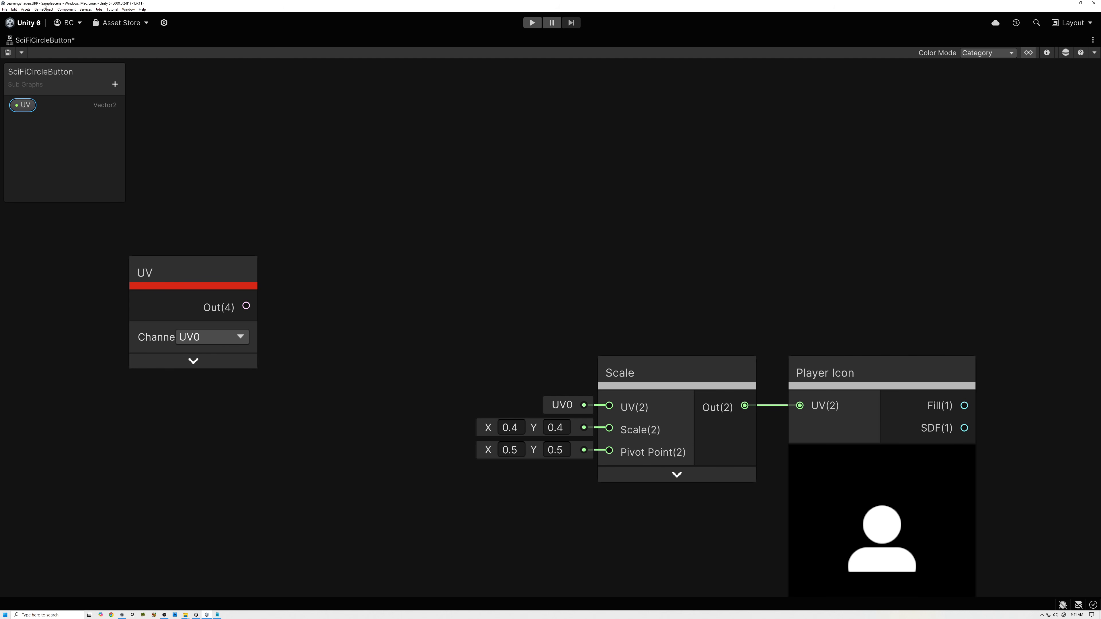
- Enable custom binding with the label UV0 on the UV property and place the property in the graph above the UV node
left_click(1047, 53)
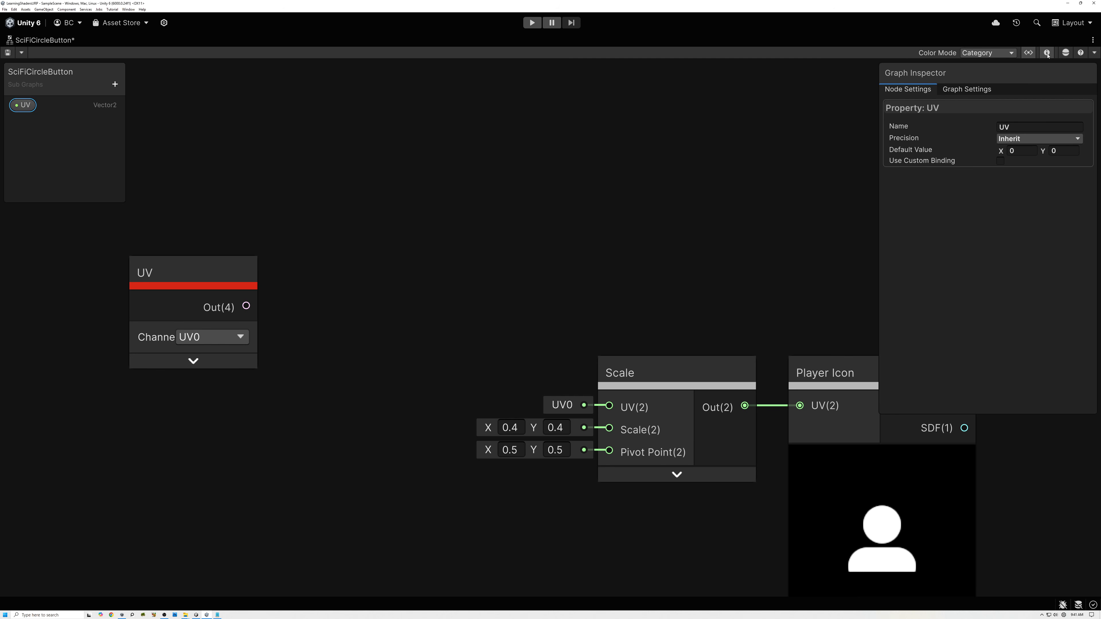
left_click(1000, 161)
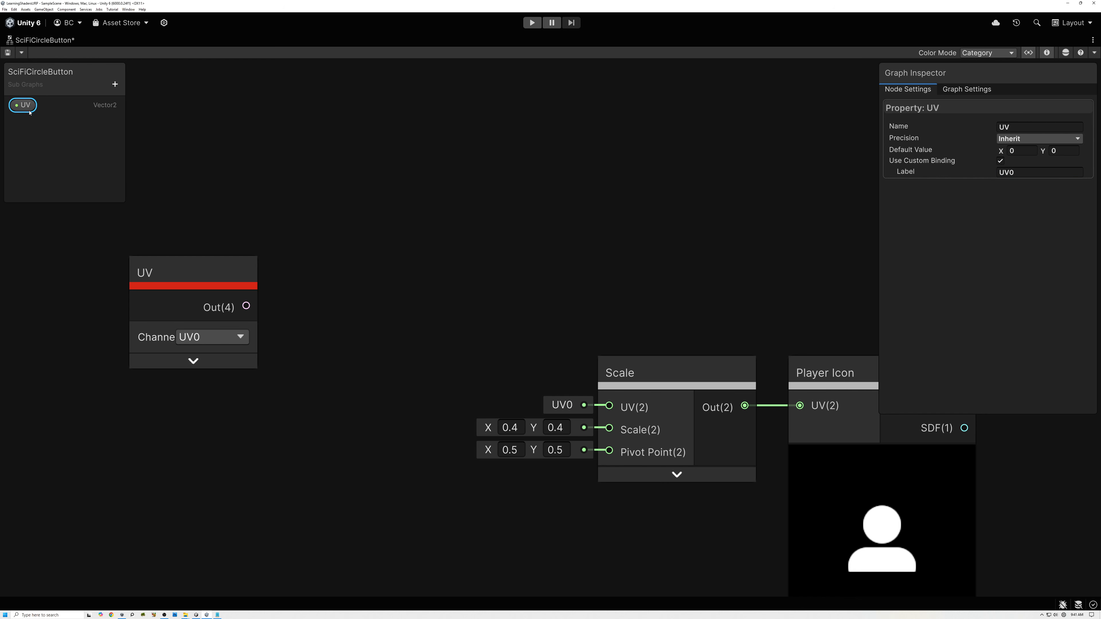
left_click_drag(22, 105, 200, 180)
left_click(211, 280)
mouse_move(212, 280)
left_mouse_down()
mouse_move(272, 281)
mouse_move(226, 283)
left_mouse_up()
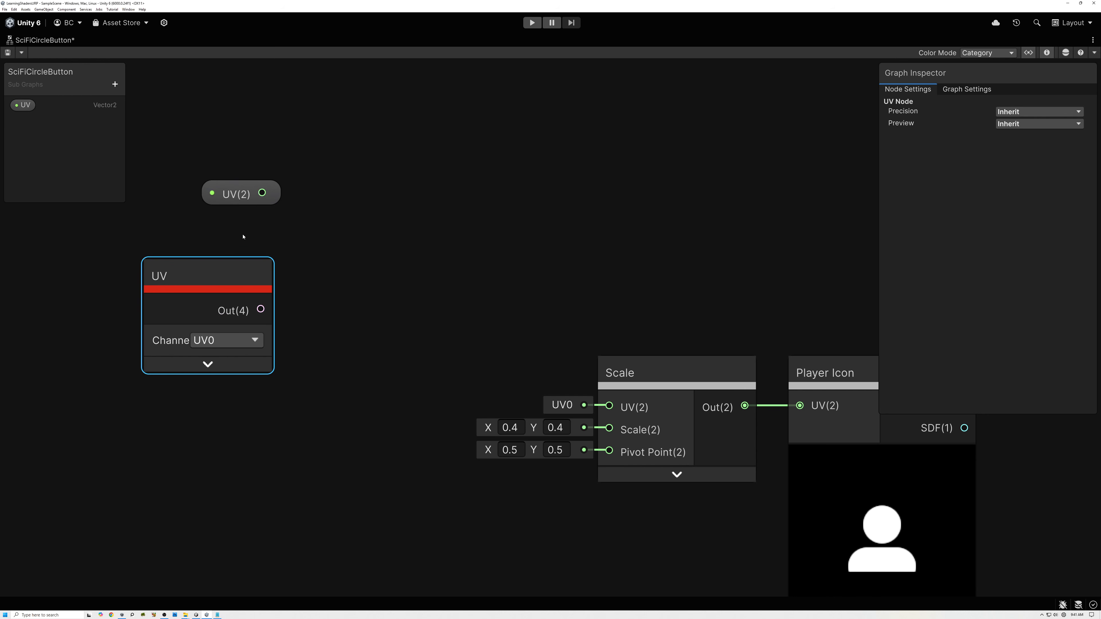
- Add a Branch On Input Connection node and connect the UV property to its Input and Connected ports
left_click(324, 243)
key("space")
type("br")
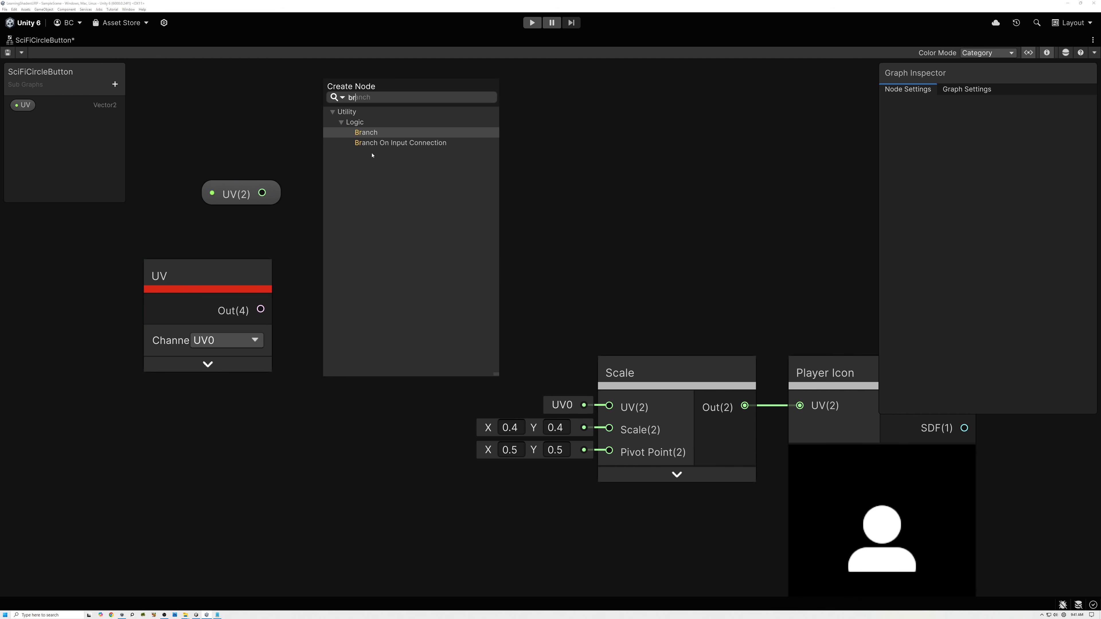
left_click(377, 143)
left_click_drag(263, 193, 335, 314)
left_click_drag(263, 193, 339, 332)
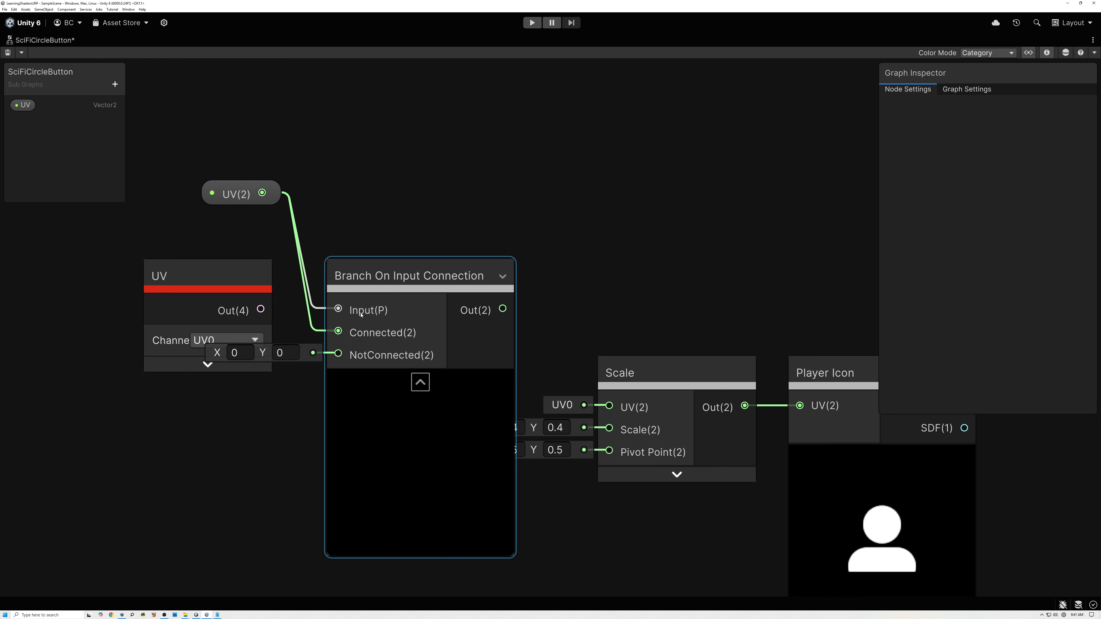
- Connect the UV node's output to the branch's NotConnected port, then collapse the branch preview and group the UV nodes beside it
left_click_drag(195, 276, 131, 283)
left_click_drag(198, 317, 339, 355)
left_click_drag(130, 284, 213, 313)
left_click(420, 383)
left_click_drag(241, 196, 405, 349)
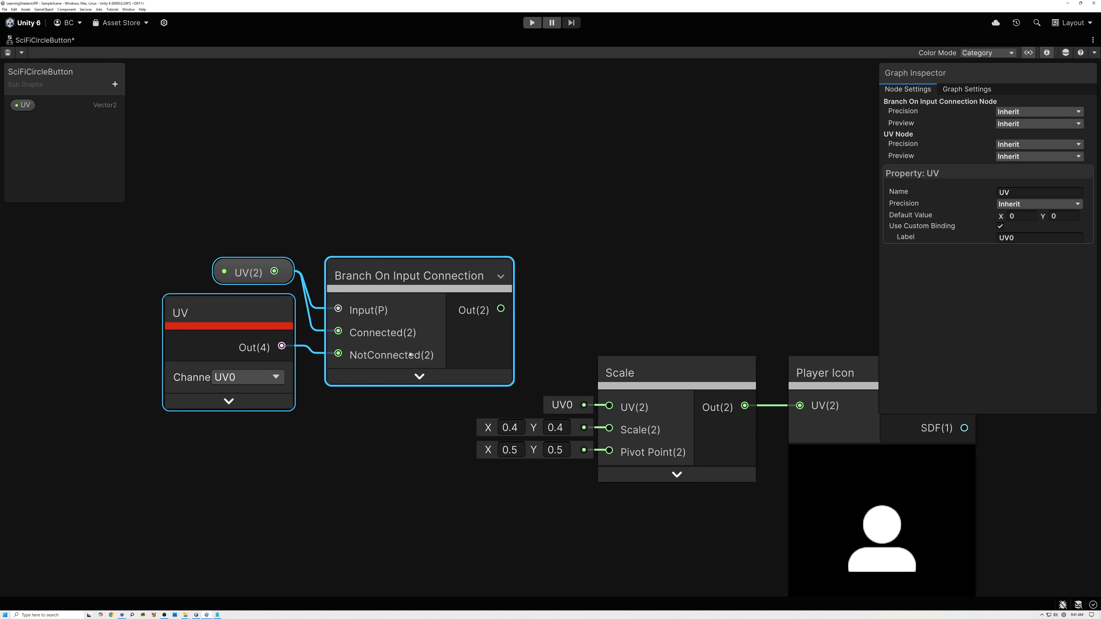
- Connect the Branch On Input Connection output to the Scale node's UV input and space the branch group away from it
scroll(405, 350, "down", 4)
middle_click_drag(473, 281, 586, 285)
left_click_drag(573, 309, 643, 388)
left_click(340, 244)
scroll(649, 394, "up", 5)
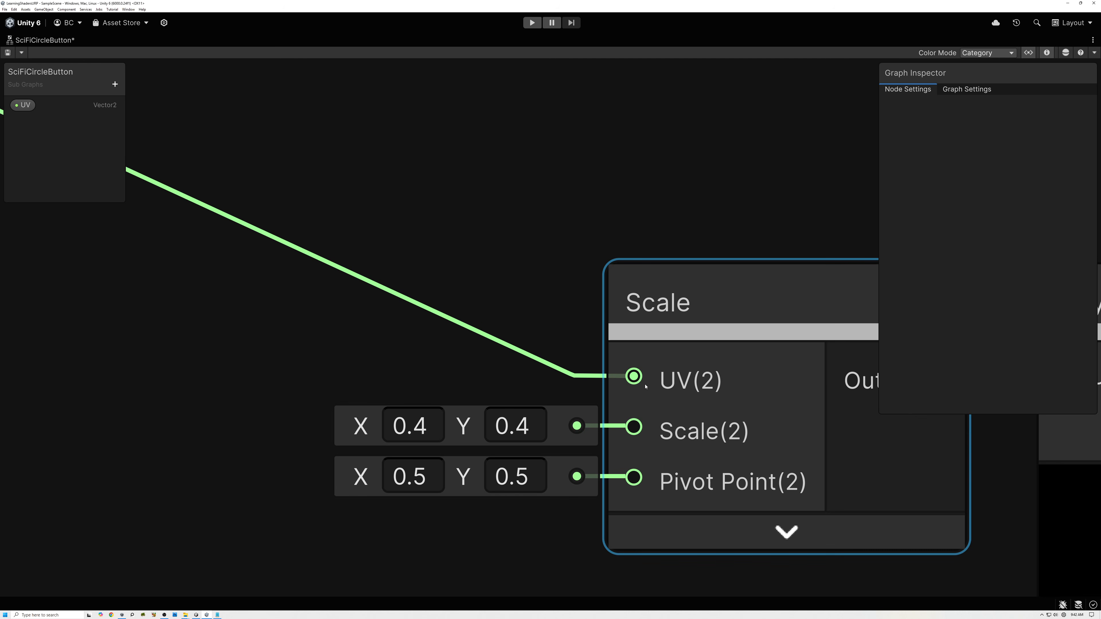
scroll(543, 333, "down", 7)
middle_click_drag(542, 333, 481, 377)
left_click_drag(145, 224, 265, 367)
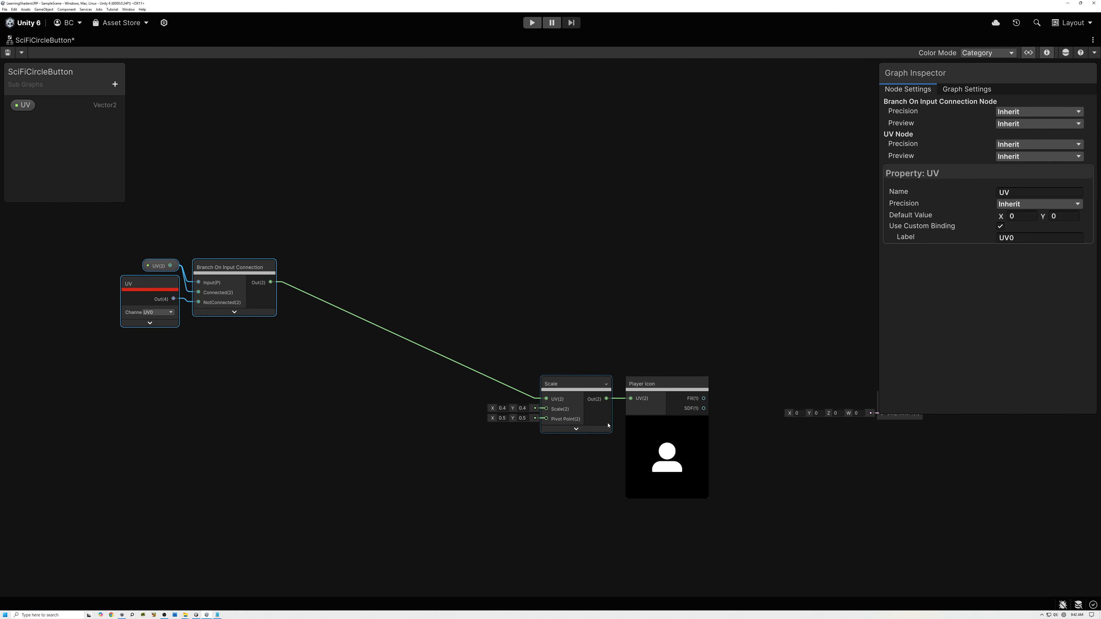
scroll(636, 433, "up", 5)
middle_click_drag(636, 433, 602, 409)
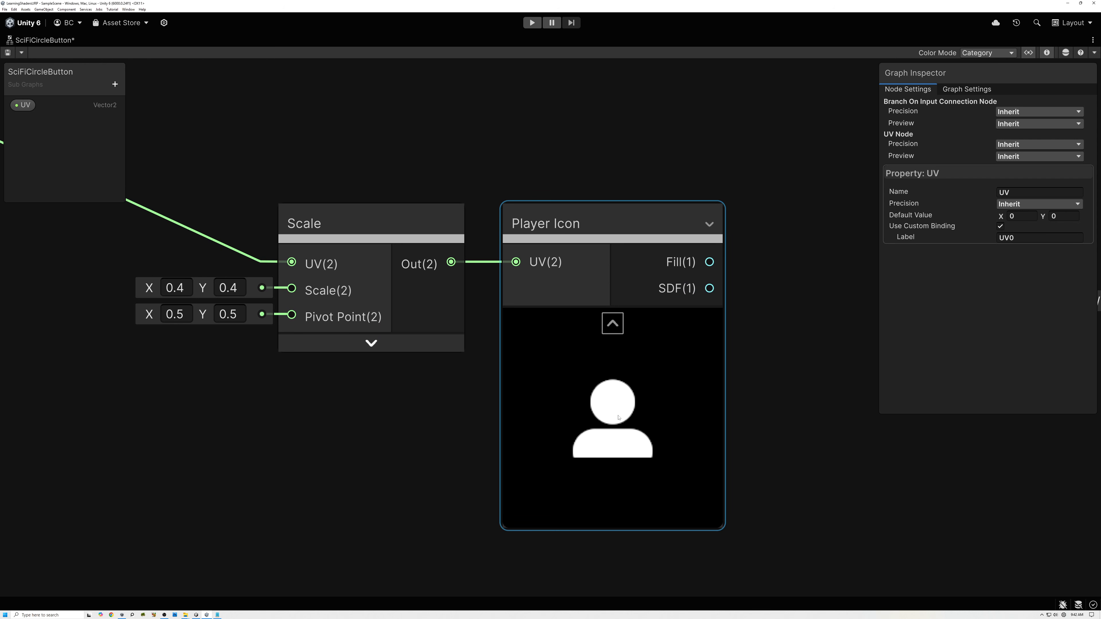
- Add an SDF Circle node and place it in the empty space above the Scale and Player Icon nodes
scroll(339, 377, "down", 3)
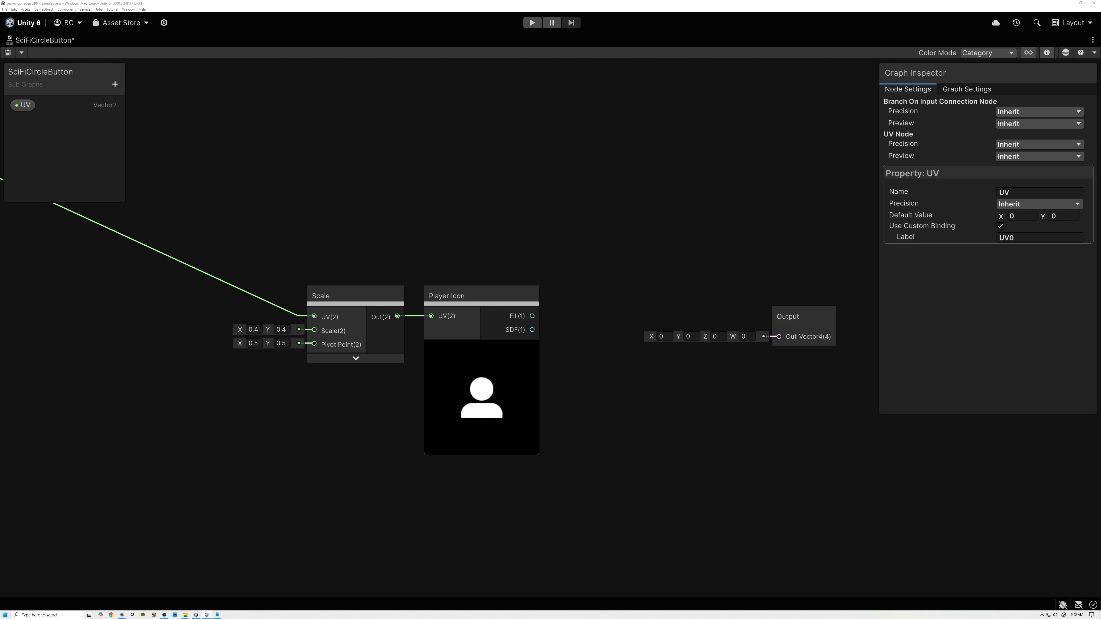
middle_click_drag(438, 211, 509, 301)
left_click(428, 208)
key("space")
type("circ")
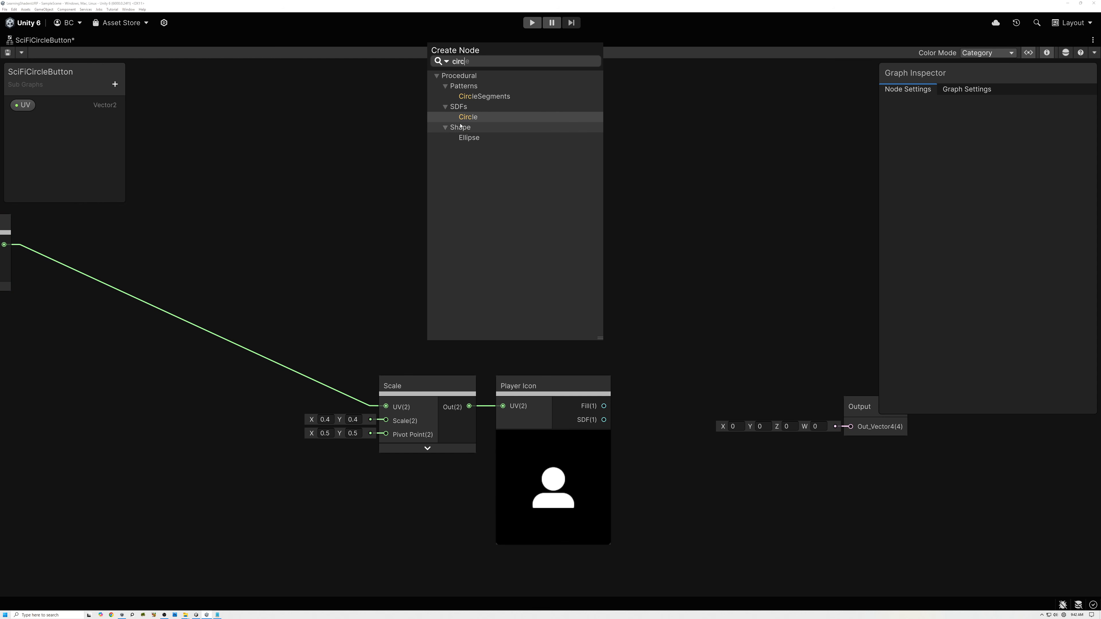
left_click(468, 118)
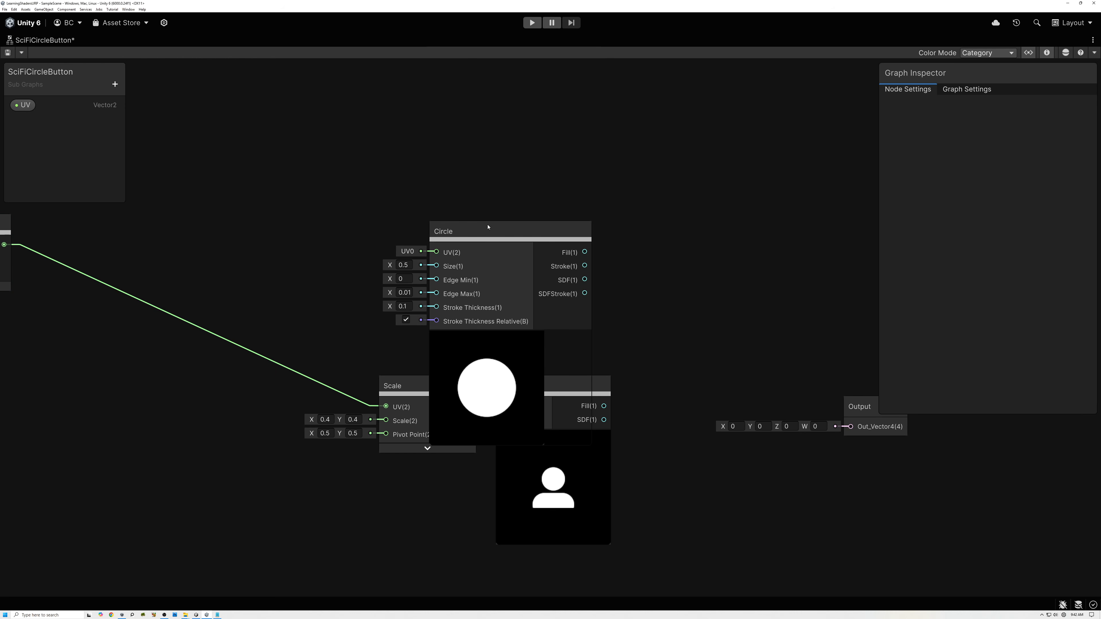
left_click_drag(471, 237, 471, 157)
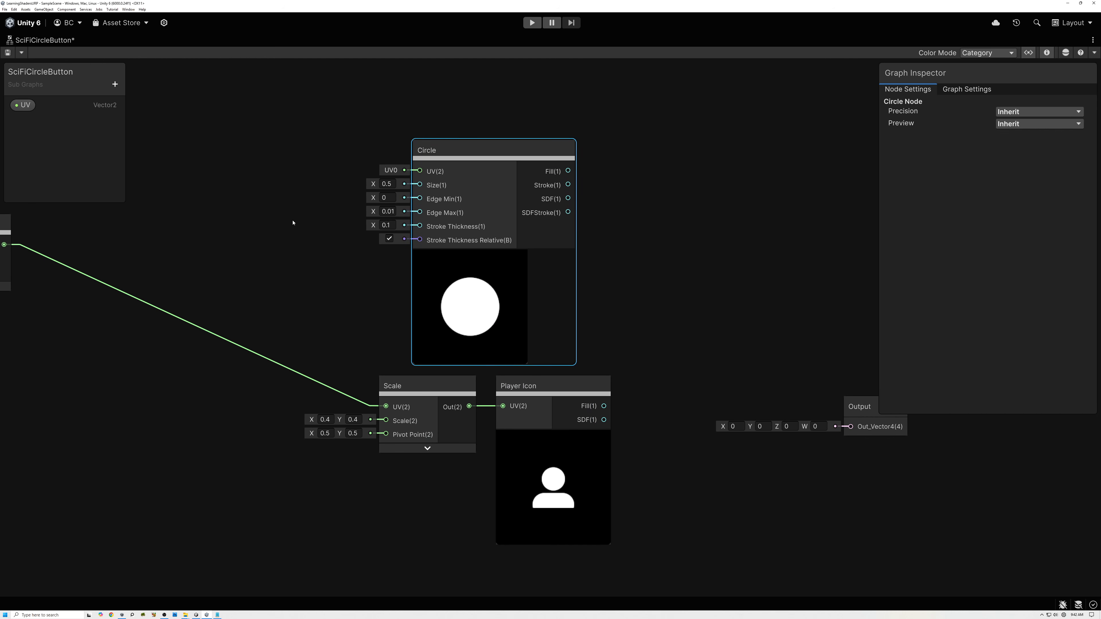
- Connect the Branch On Input Connection output to the Circle node's UV input and move the UV branch group higher
scroll(290, 224, "down", 3)
middle_click_drag(278, 206, 408, 308)
left_click_drag(243, 334, 542, 280)
left_click_drag(85, 274, 253, 385)
left_click_drag(204, 319, 177, 235)
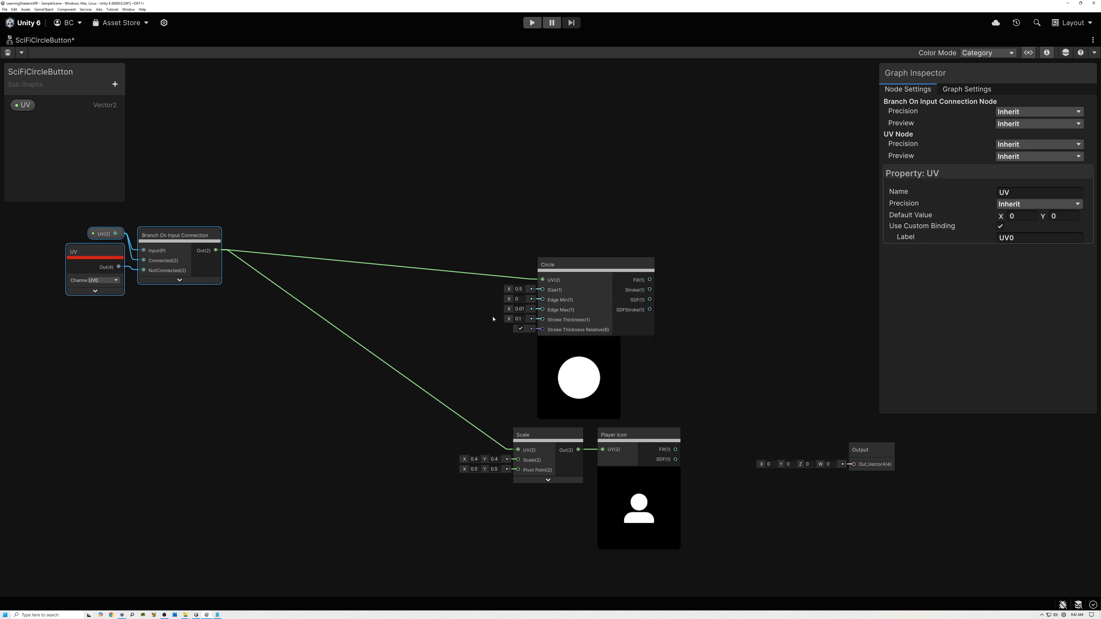
- Set the Circle node's Size to 0.81 and Stroke Thickness to 0.008, then align the node above Scale
scroll(493, 319, "up", 3)
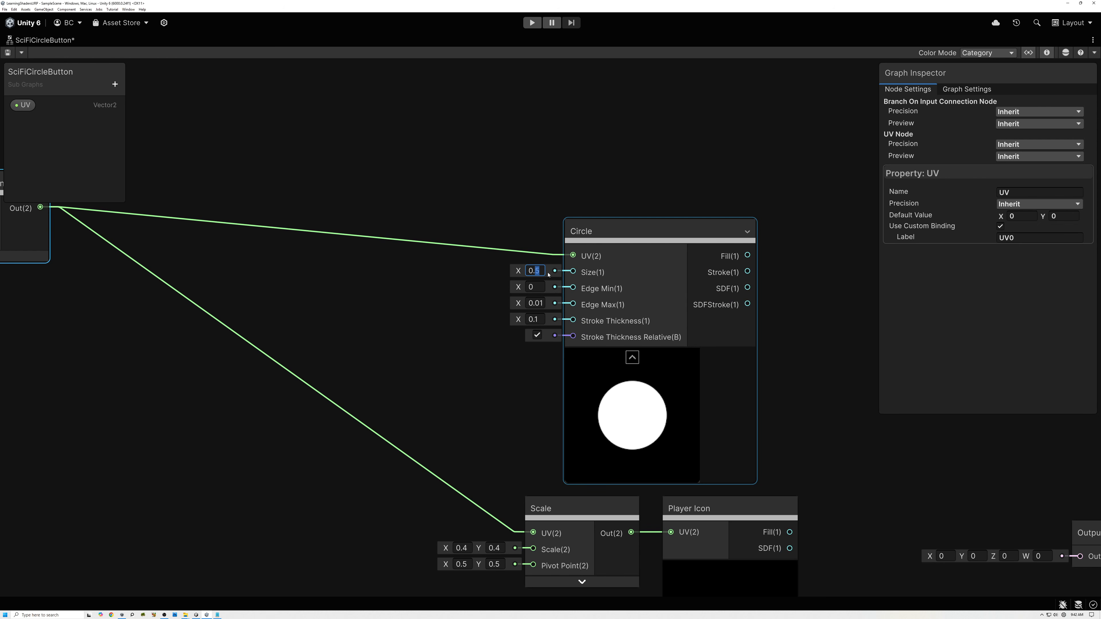
type("81")
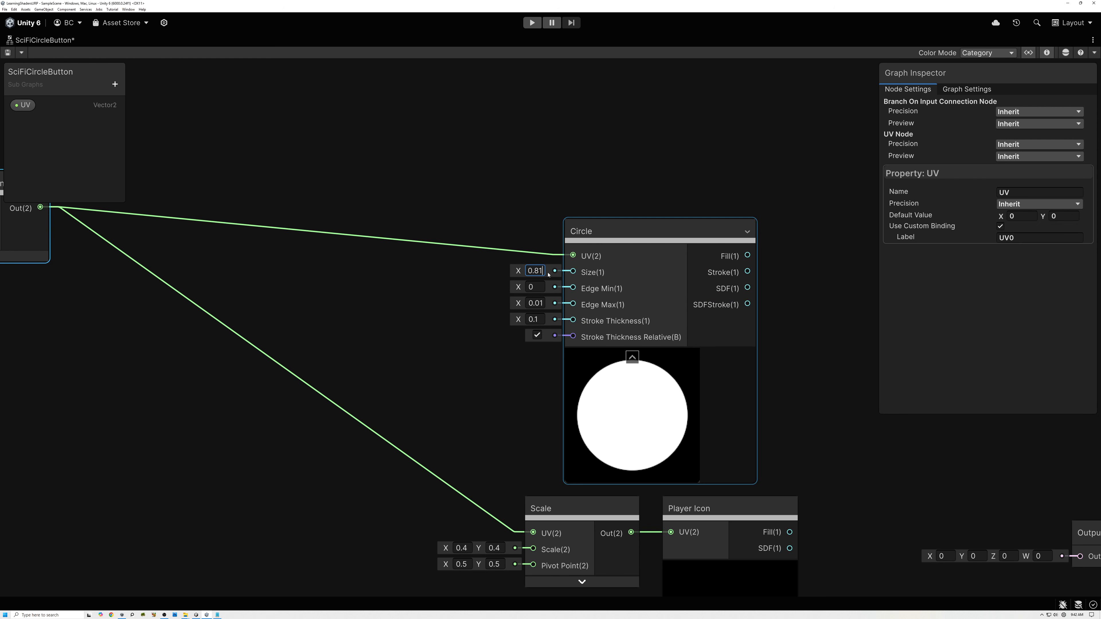
key("alt+Tab")
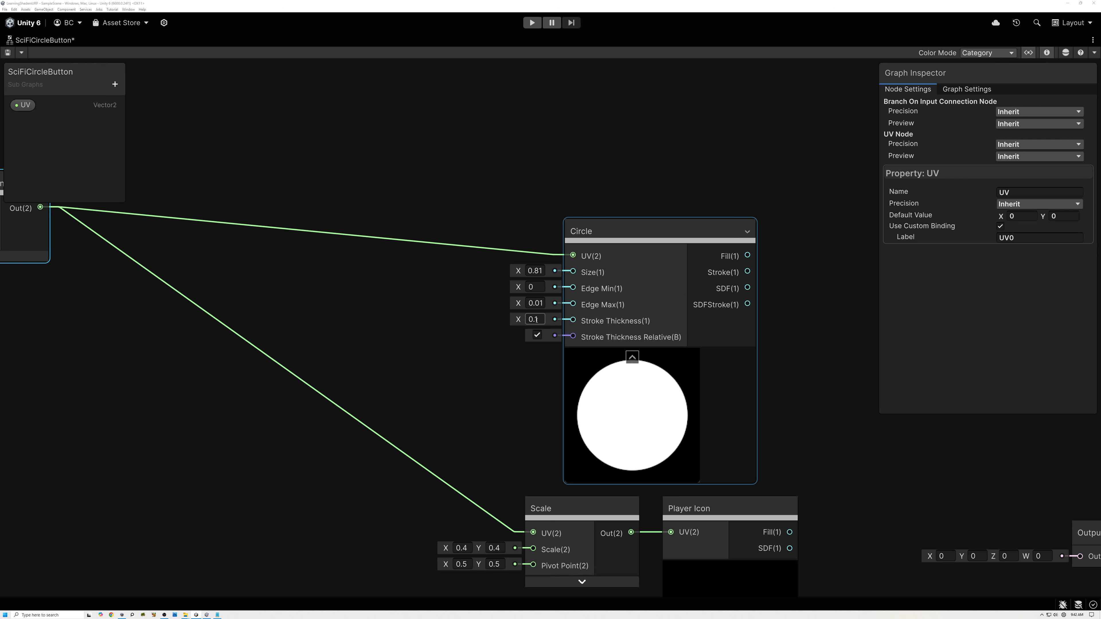
double_click(535, 319)
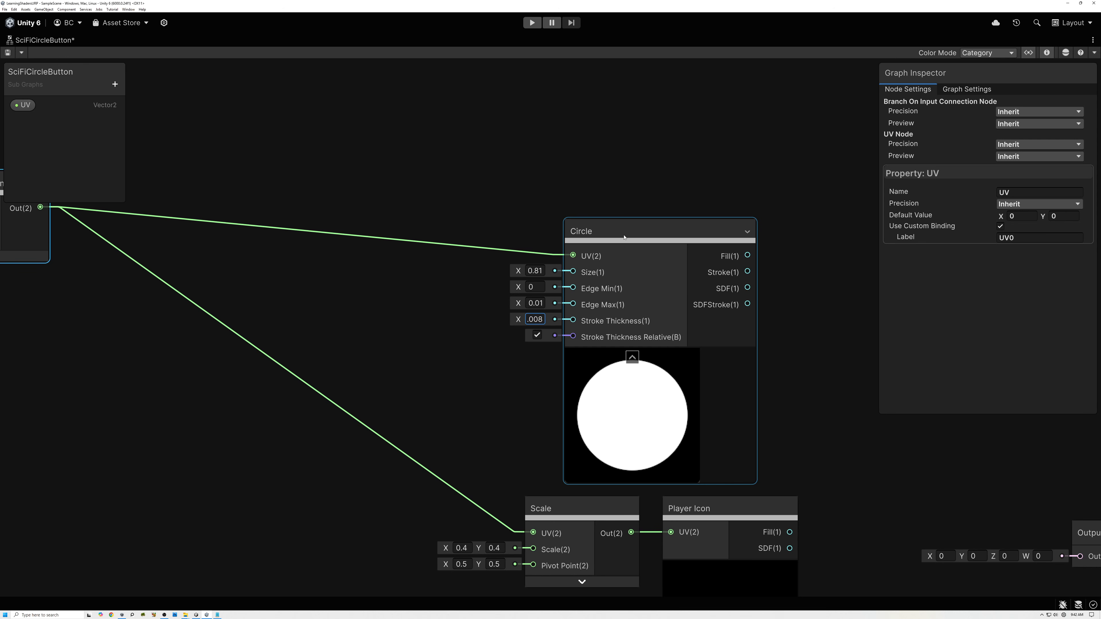
left_click_drag(625, 237, 584, 234)
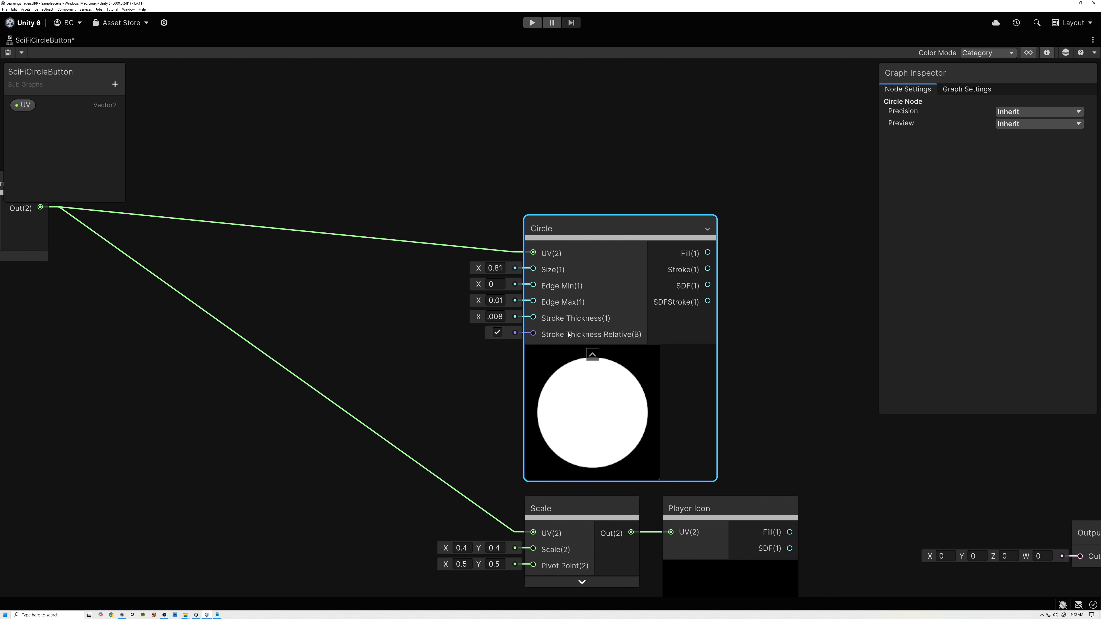
- Add an AntiAliasing node and place it beside the Circle node's outputs
middle_click_drag(665, 360, 526, 352)
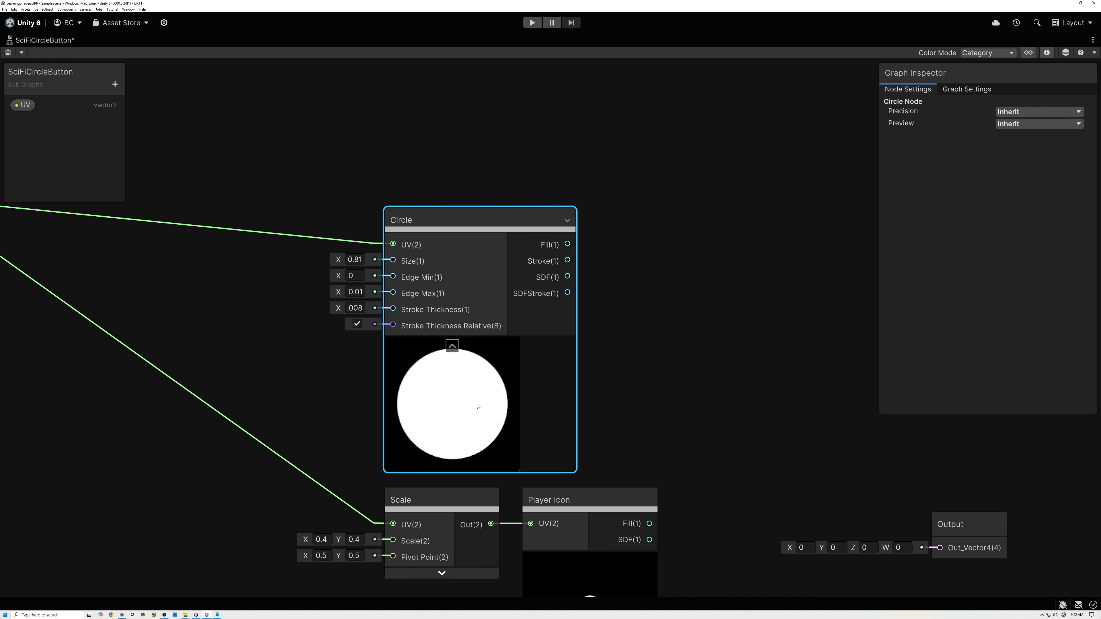
left_click(625, 286)
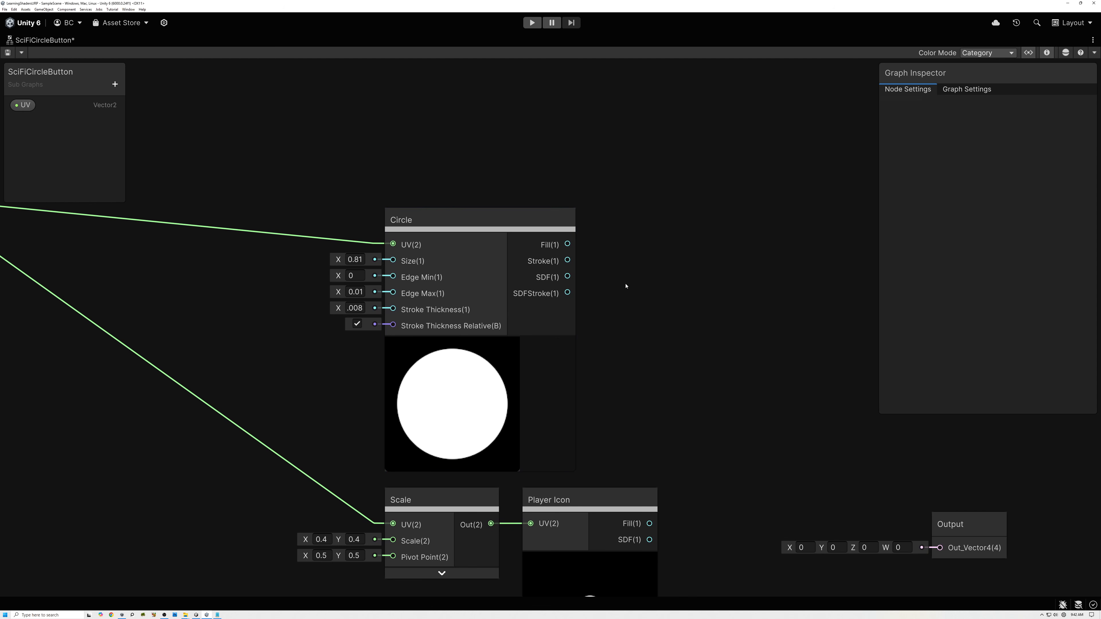
key("space")
type("anti")
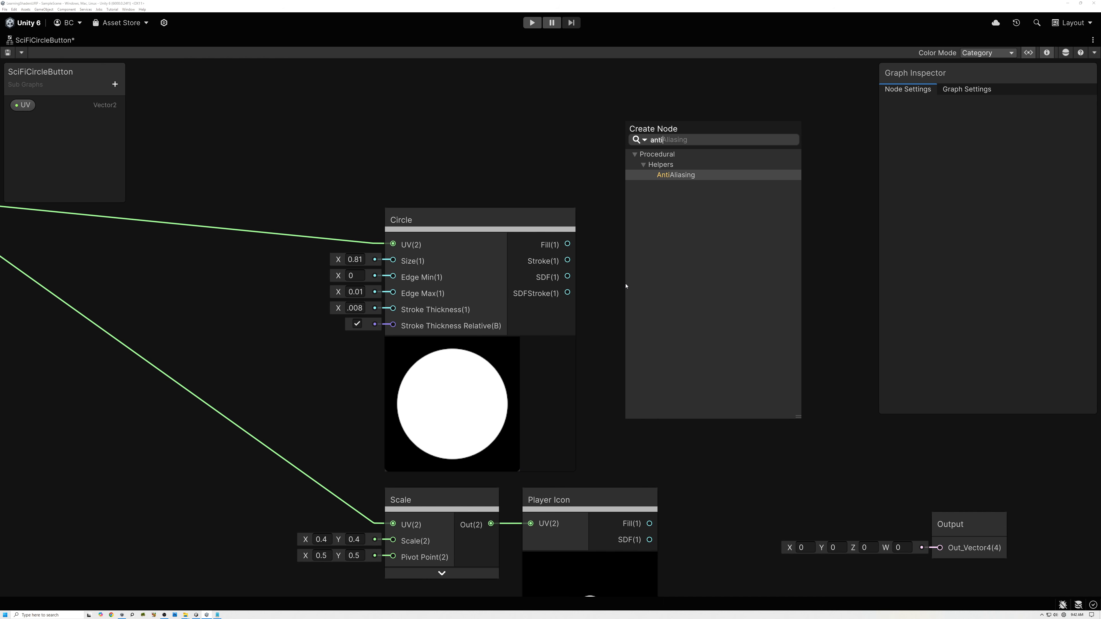
left_click(676, 175)
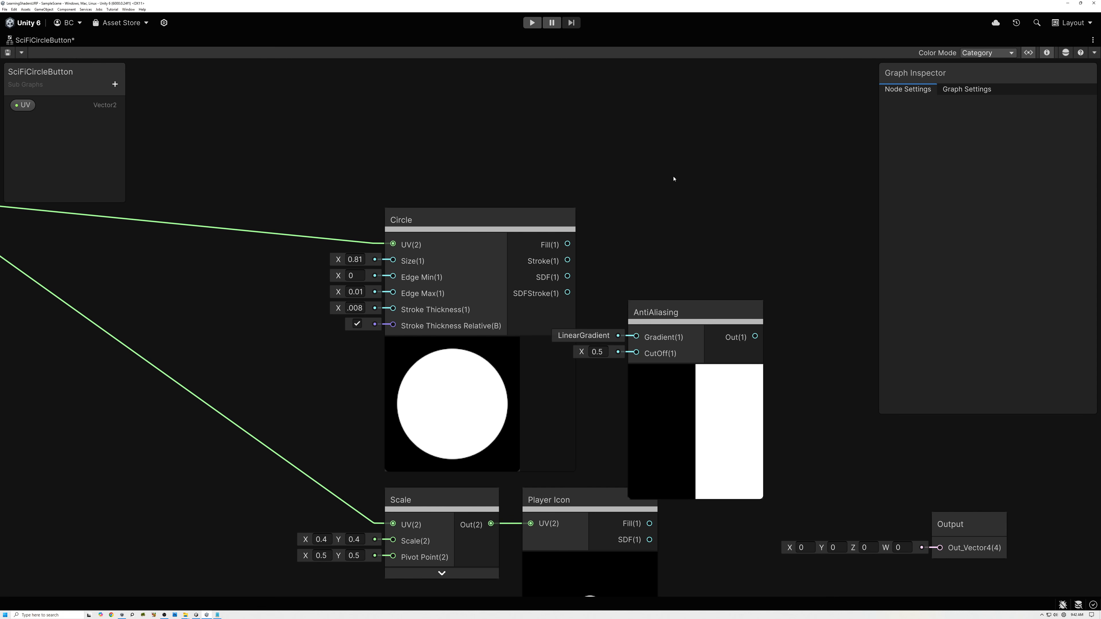
left_click_drag(674, 304, 708, 276)
- Connect the Circle's SDFStroke output to the AntiAliasing Gradient input and set CutOff to 0
left_click(552, 295, "shift")
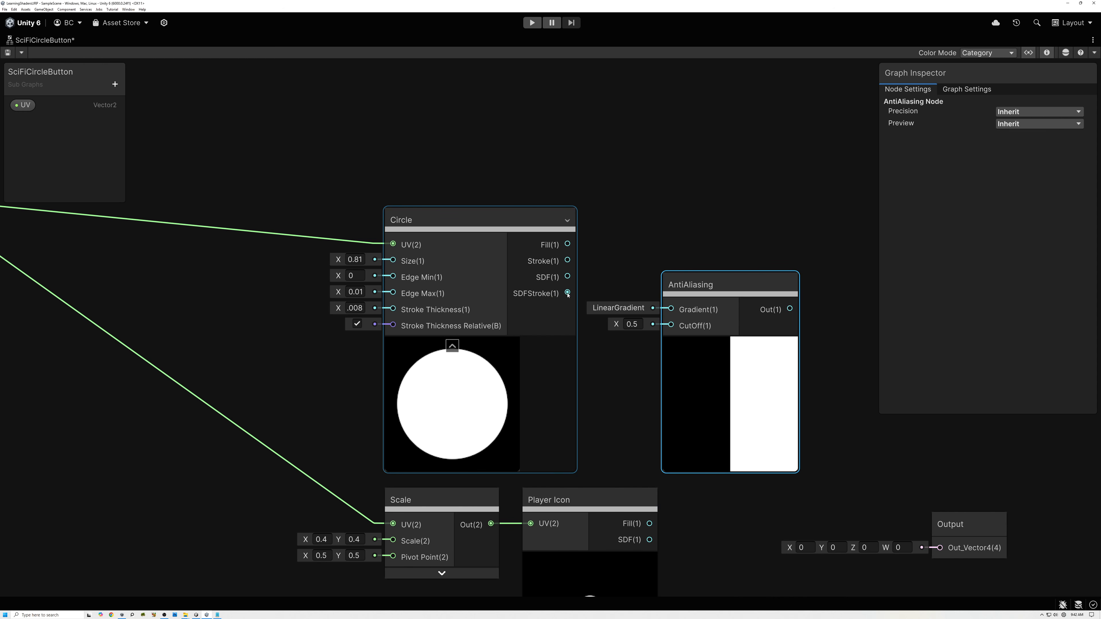
left_click_drag(568, 294, 671, 310)
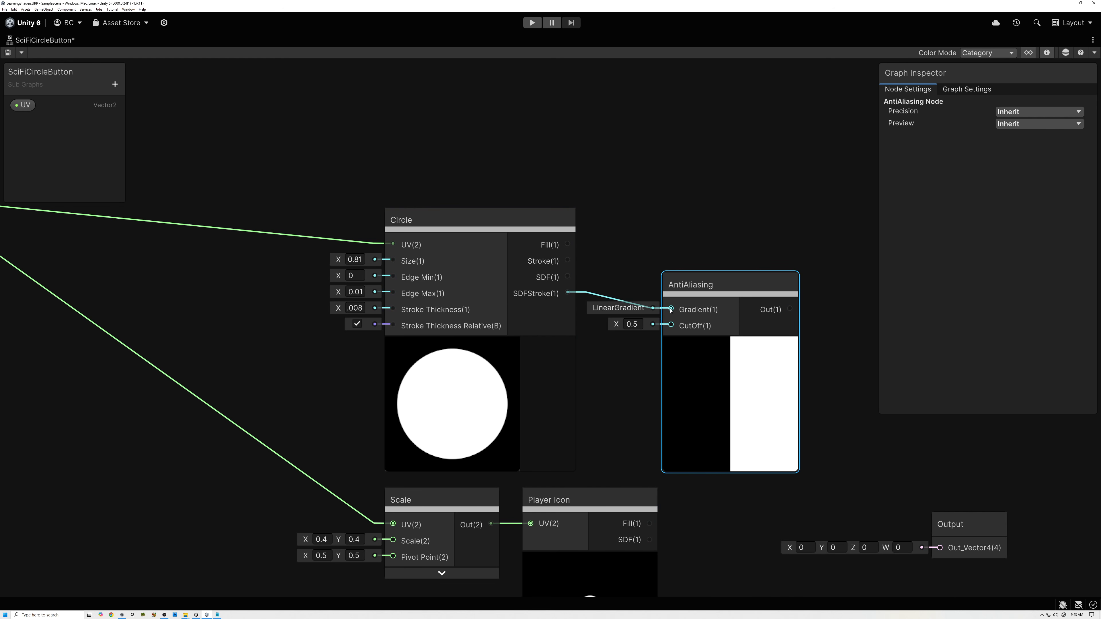
left_click(640, 325)
type("0")
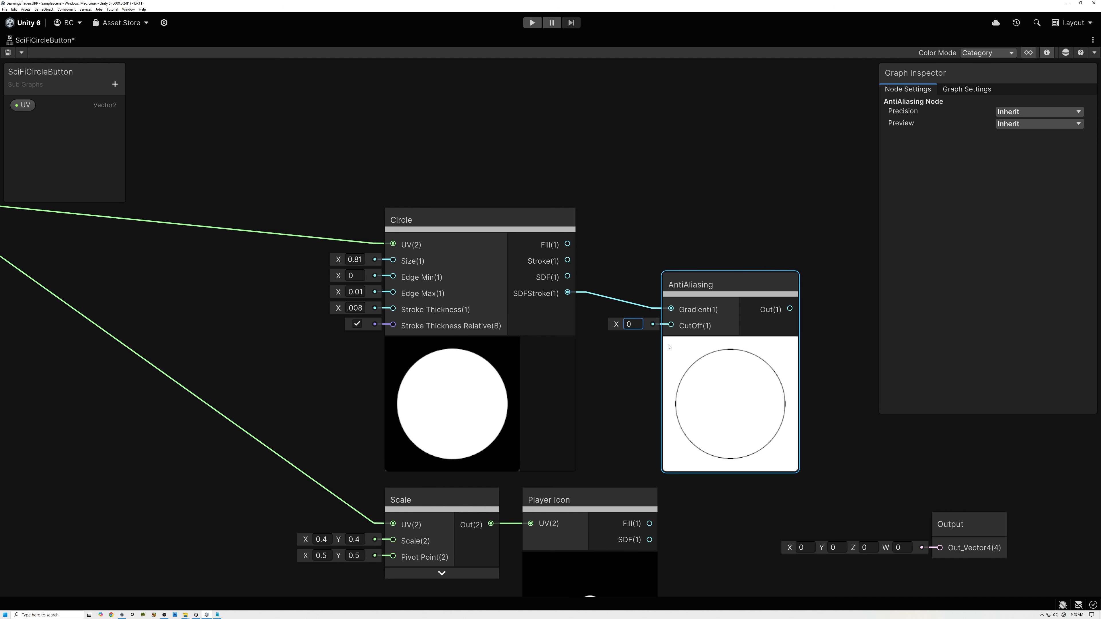
scroll(692, 366, "up", 1)
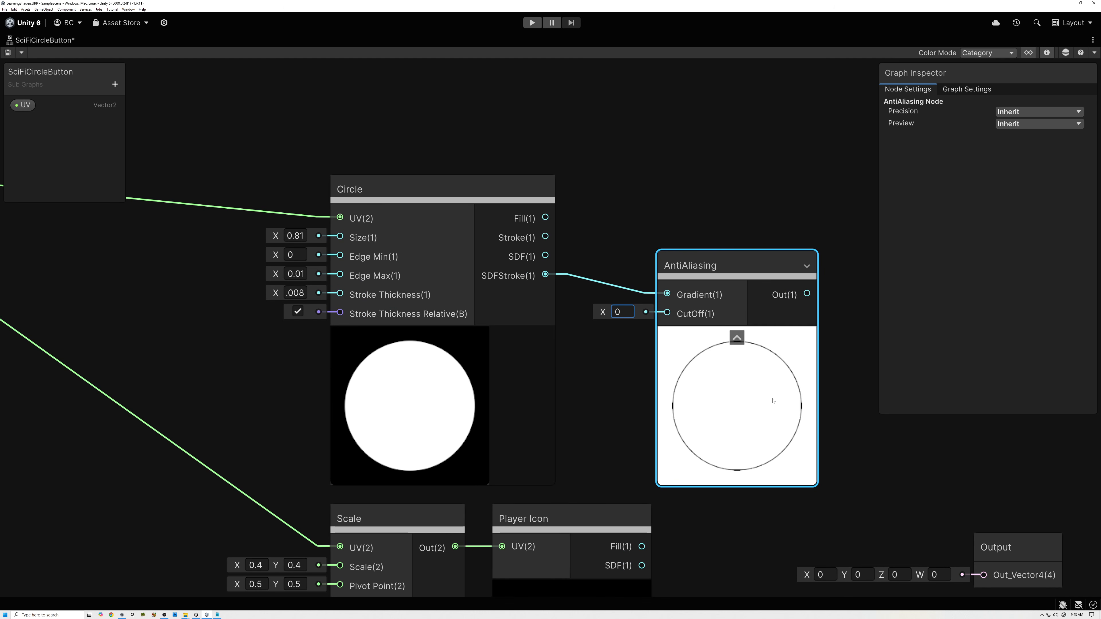
- Collapse the Circle node's unused ports and preview, and line it up directly before the AntiAliasing node
left_click_drag(704, 267, 673, 246)
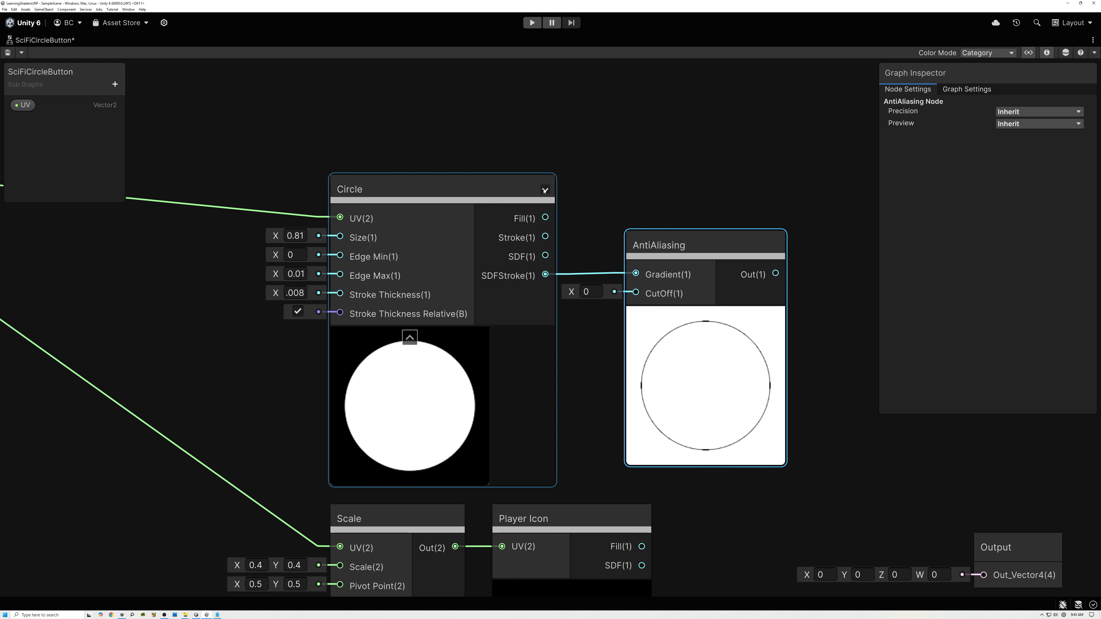
left_click(547, 189)
left_click(410, 241)
left_click_drag(383, 189, 417, 247)
left_click_drag(676, 245, 558, 245)
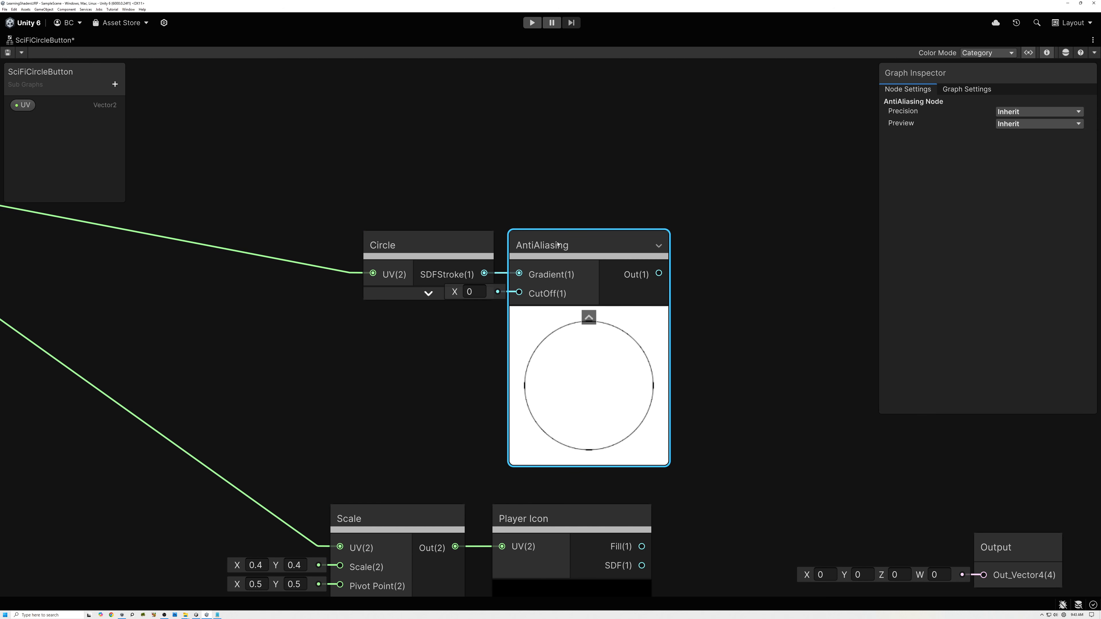
- Create a One Minus node from the AntiAliasing output
left_click_drag(659, 274, 705, 278)
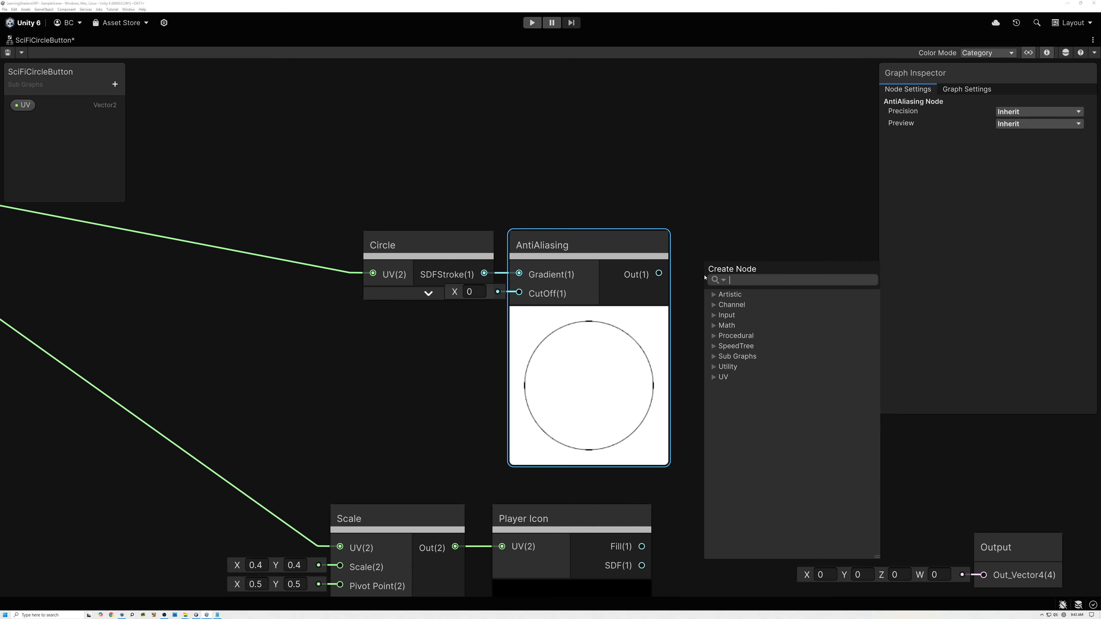
type("one")
left_click(762, 316)
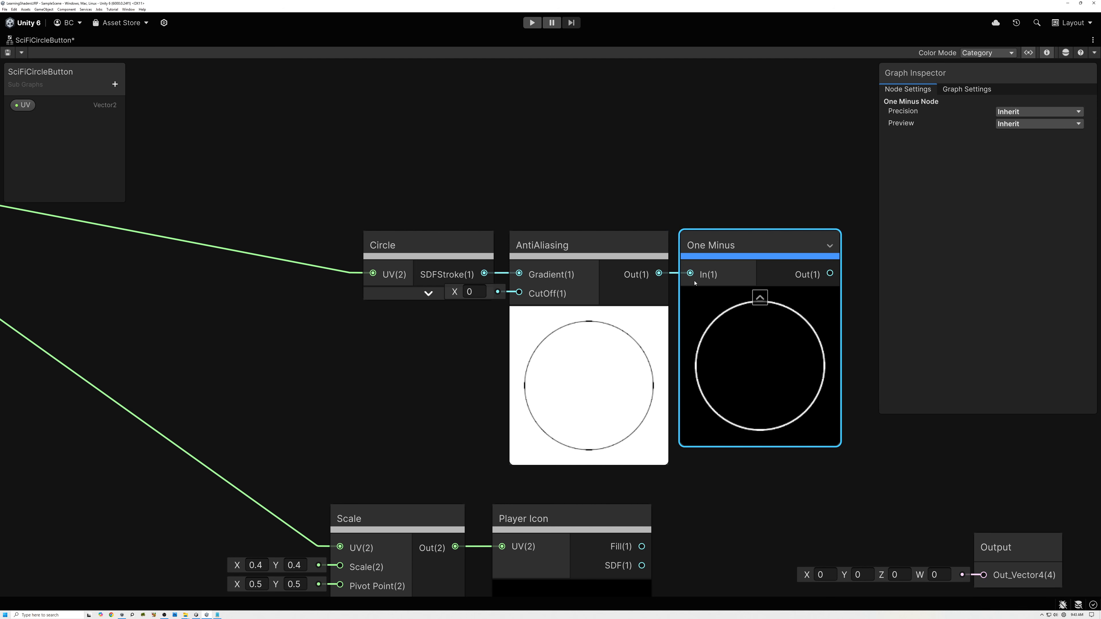
- Collapse the AntiAliasing preview and unused ports, close the gaps in the circle chain, and align its One Minus node above Player Icon
left_click(589, 318)
left_click_drag(734, 246, 692, 246)
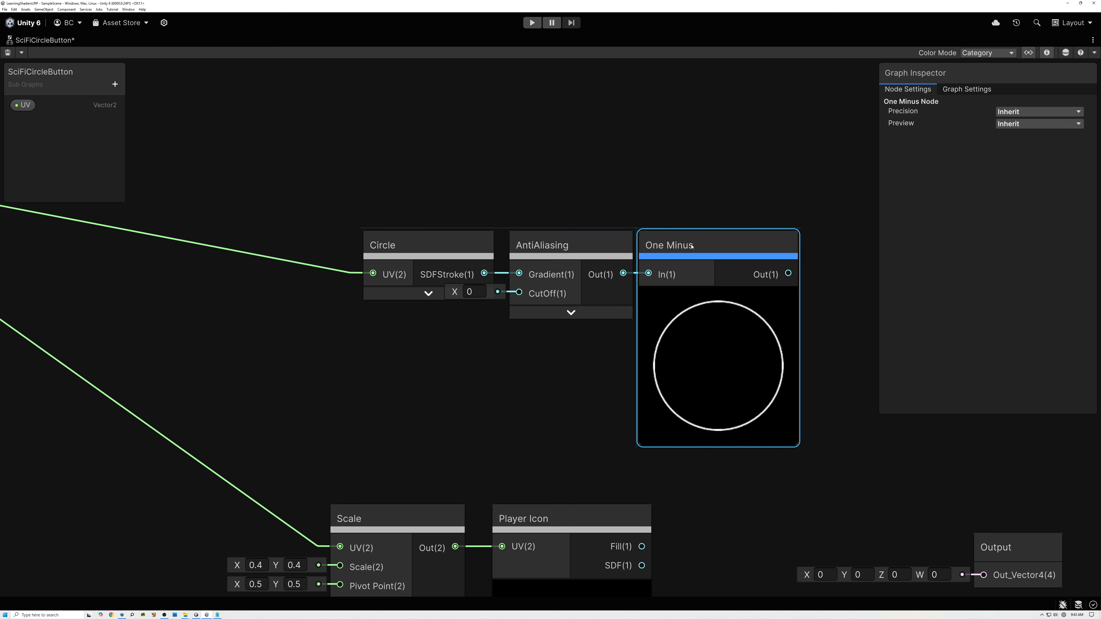
left_click(623, 246)
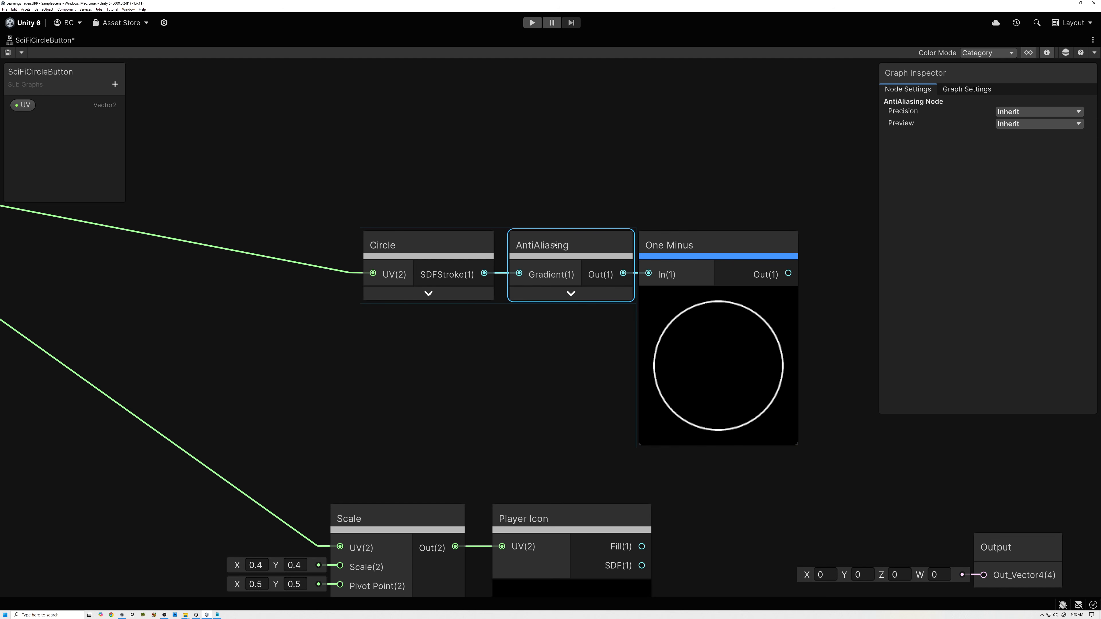
left_click_drag(715, 299, 705, 300)
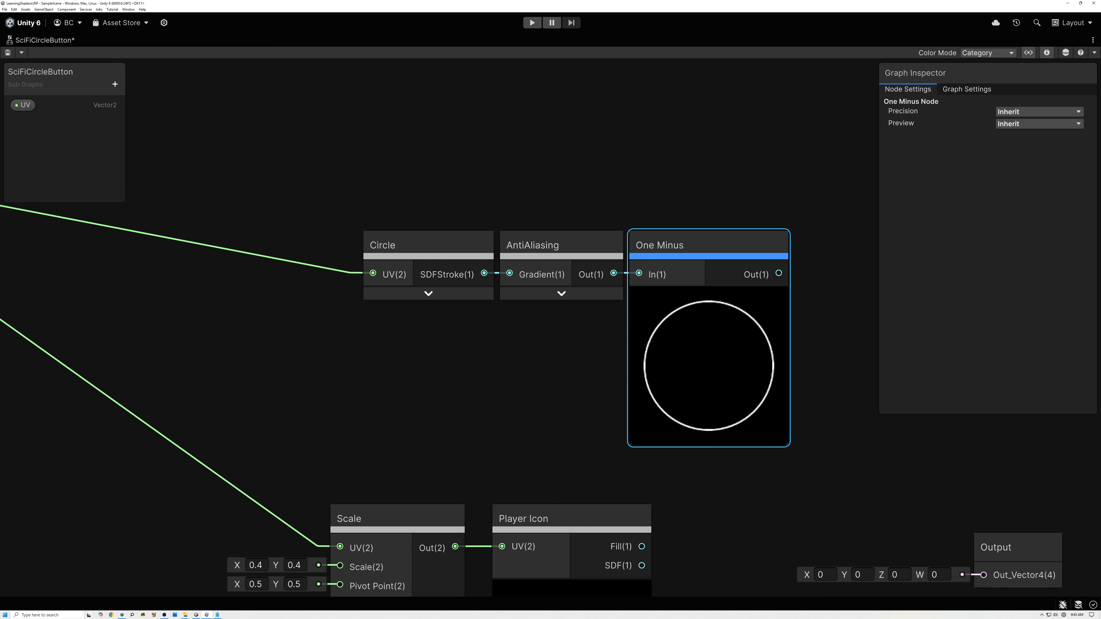
left_click_drag(443, 192, 603, 401)
middle_click_drag(590, 378, 558, 273)
scroll(558, 272, "down", 3)
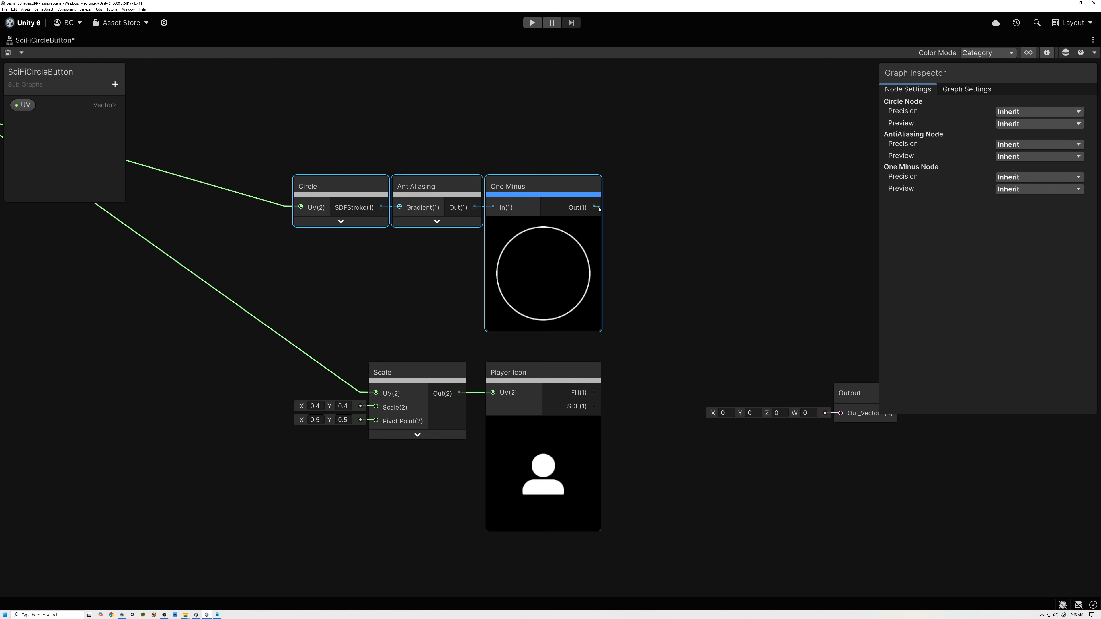
- Combine the One Minus output and the Player Icon's Fill in a new Add node, and align it with the circle chain
left_click_drag(594, 208, 678, 219)
type("add")
key("Return")
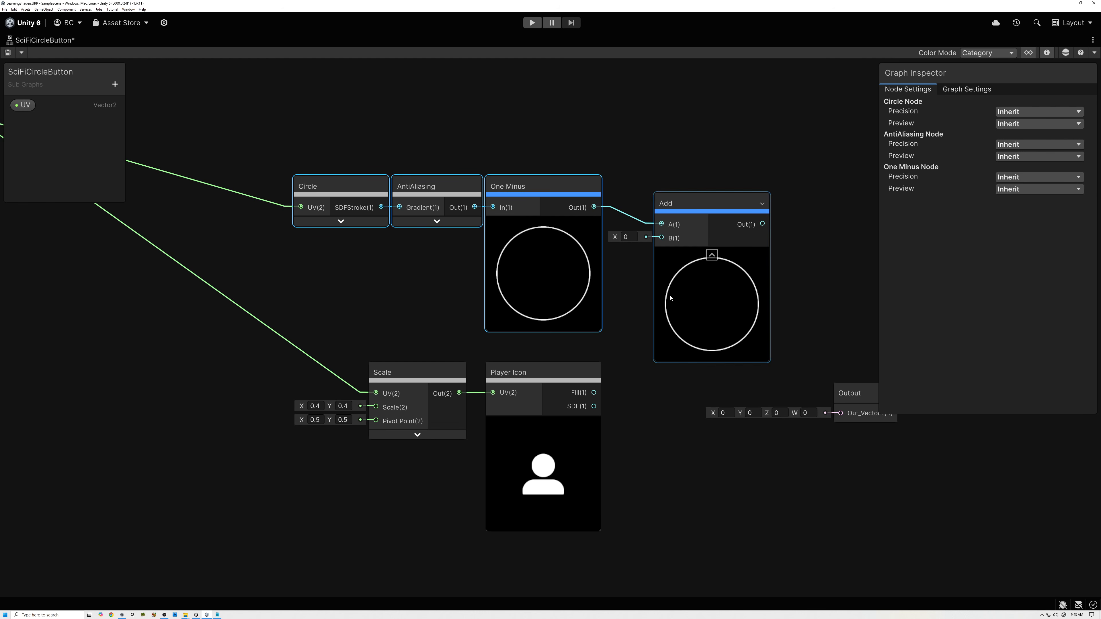
left_click_drag(594, 394, 661, 237)
left_click(686, 199)
left_click_drag(685, 195, 687, 182)
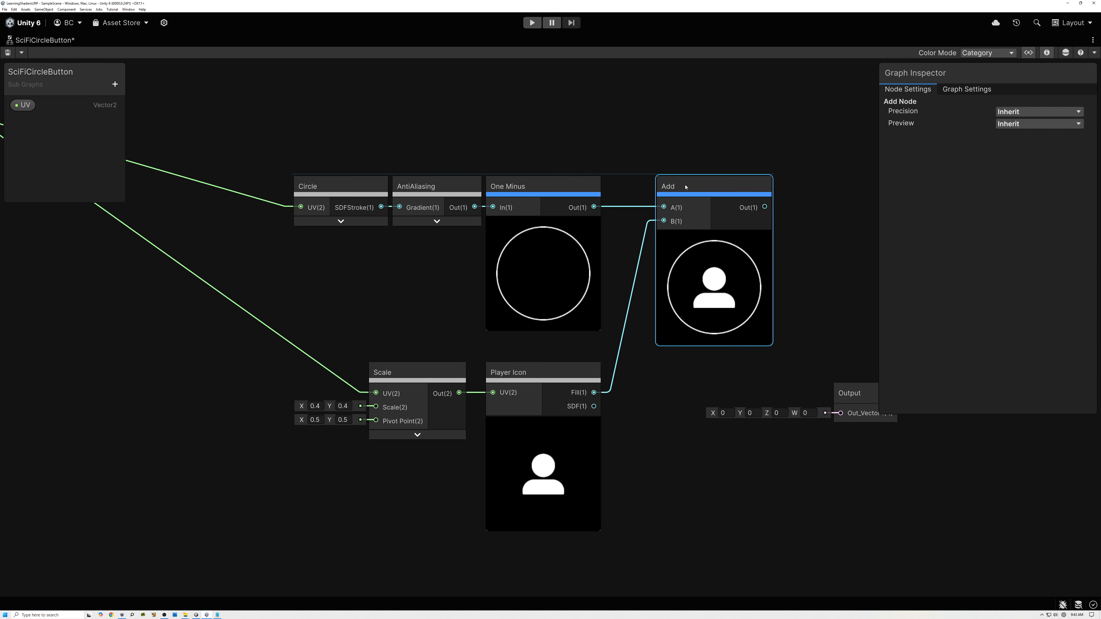
- Add a second SDF Circle node and place it above the One Minus node
scroll(724, 286, "up", 3)
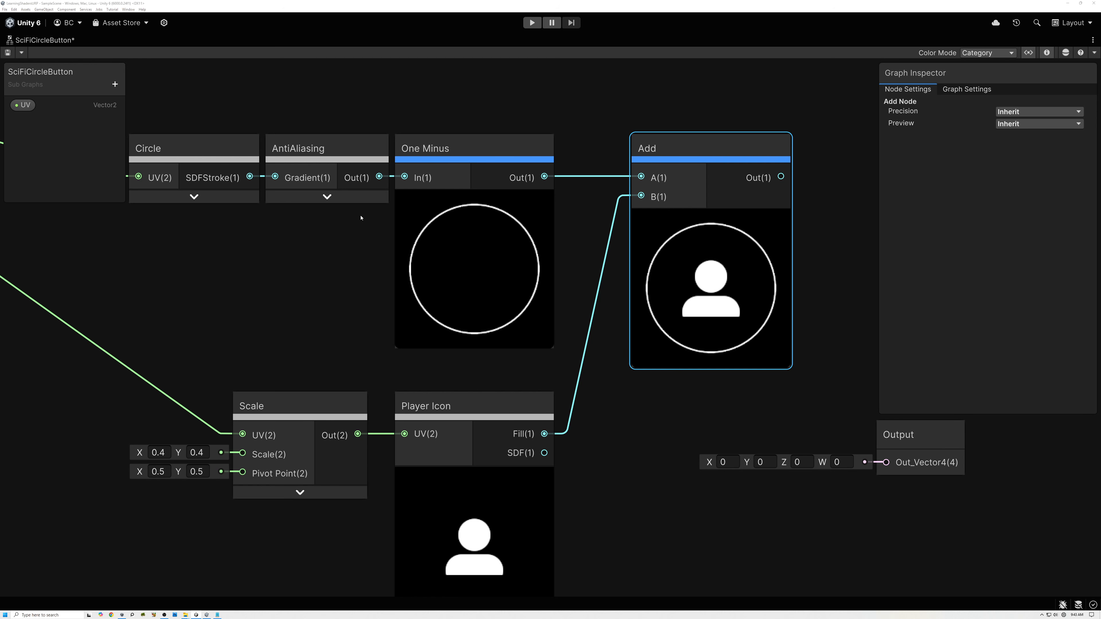
scroll(339, 276, "down", 2)
middle_click_drag(339, 276, 393, 434)
left_click(441, 147)
key("space")
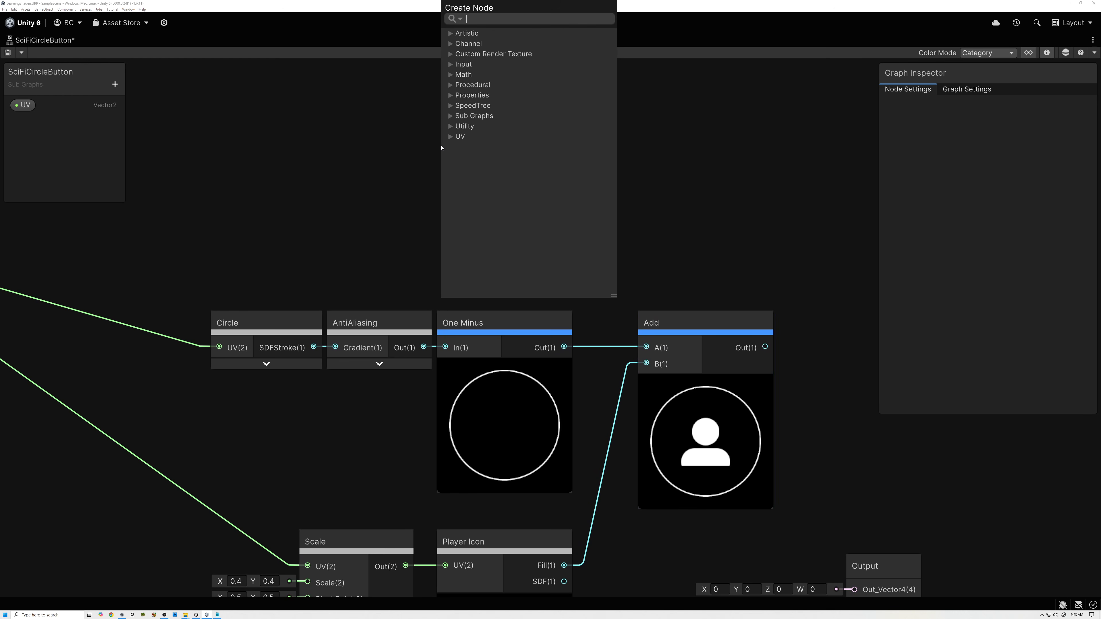
type("cir")
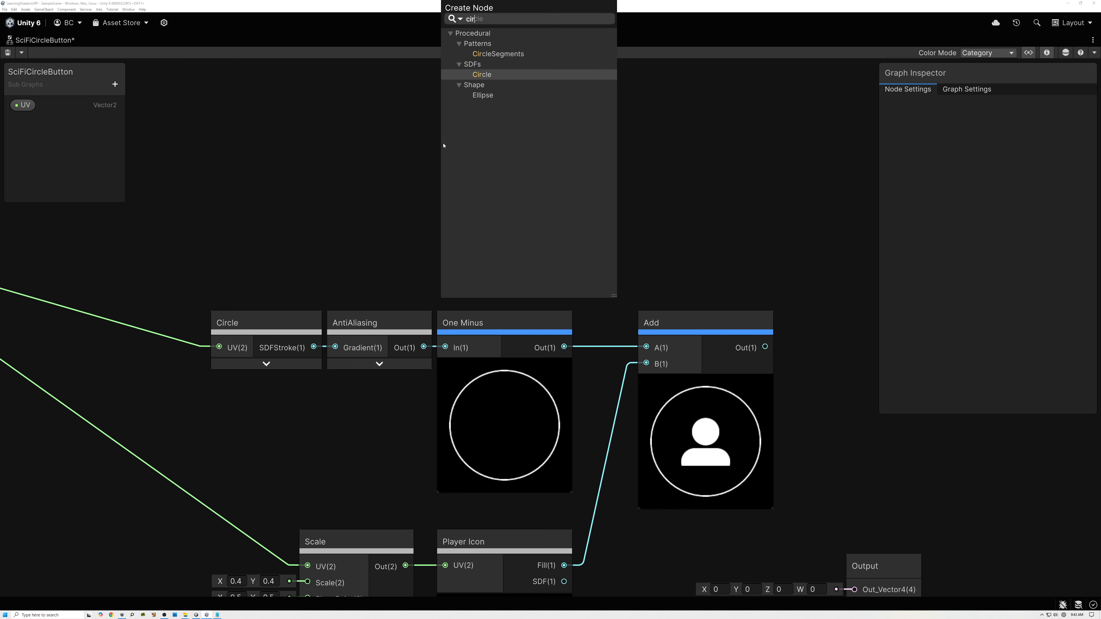
left_click(485, 77)
left_click_drag(487, 178, 486, 105)
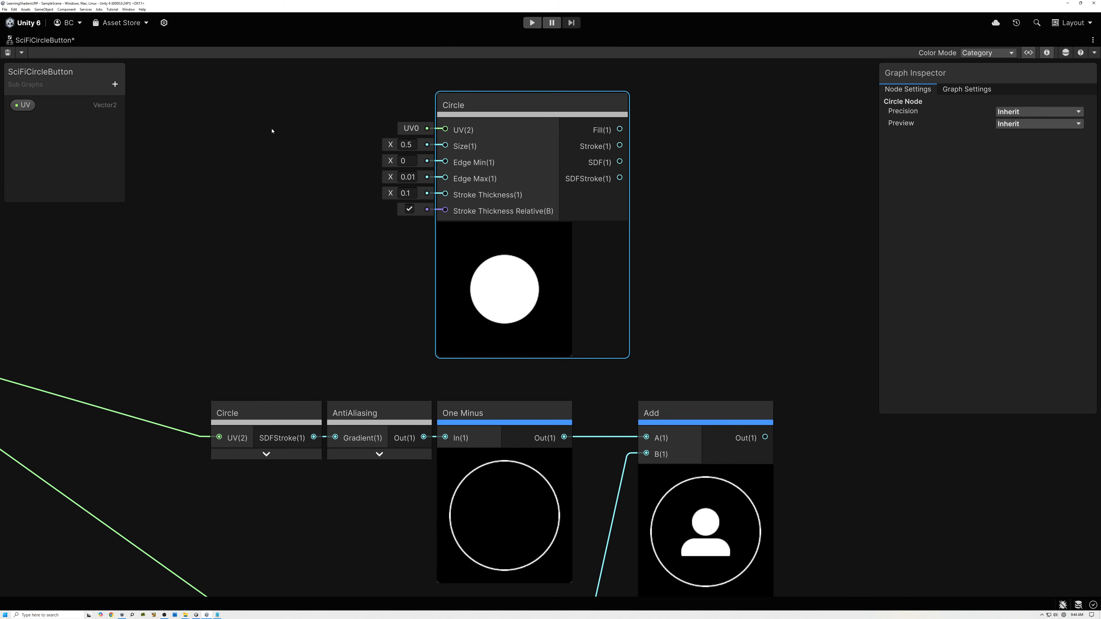
- Set the new Circle node's Size to 0.4
left_click_drag(407, 146, 419, 148)
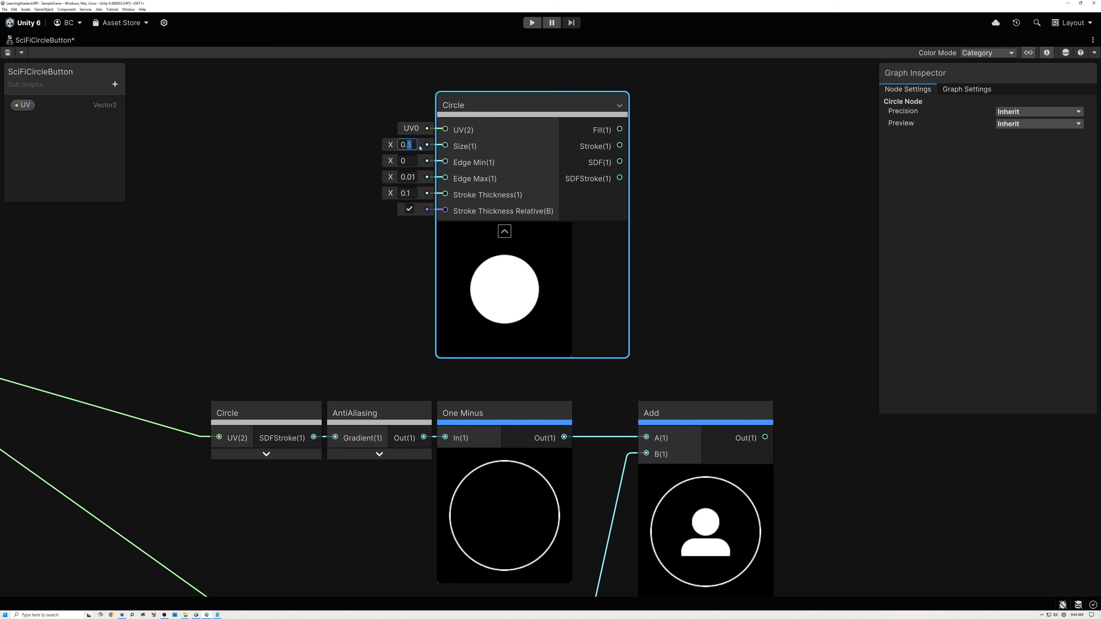
type("4")
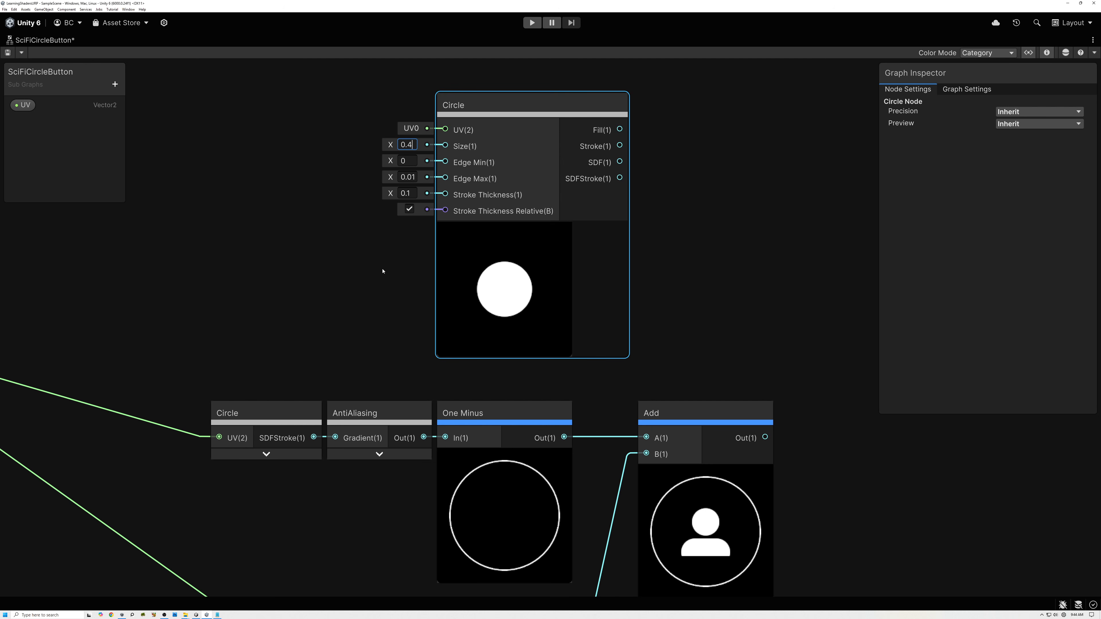
middle_click_drag(361, 283, 505, 308)
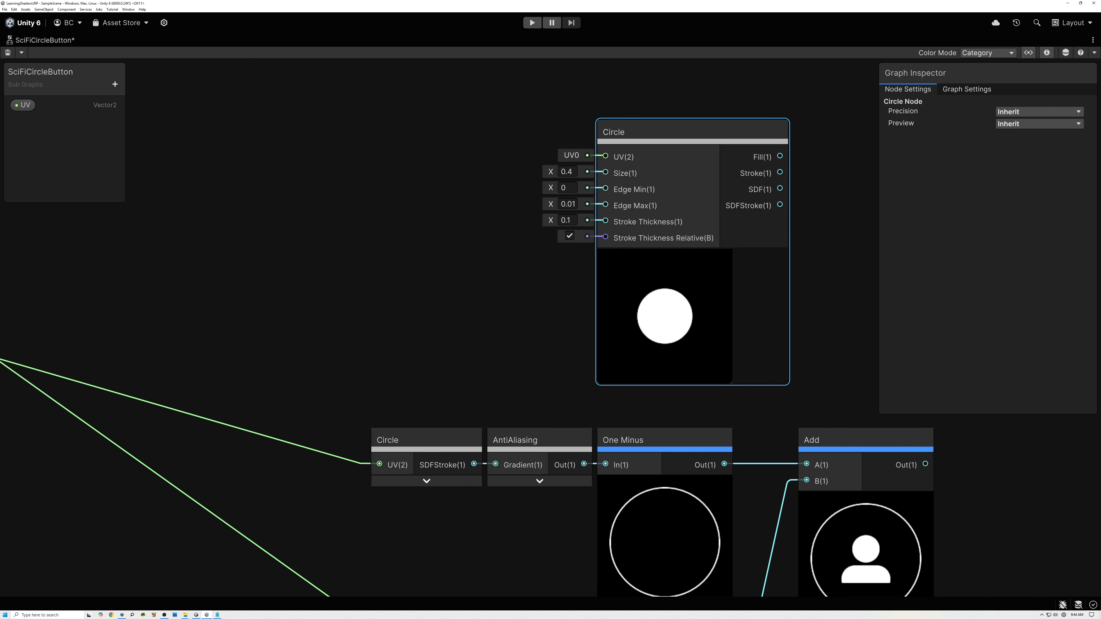
- Add a Polar Coordinates node before the new Circle and connect the Branch On Input Connection output to its UV
left_click(359, 227)
key("space")
type("color")
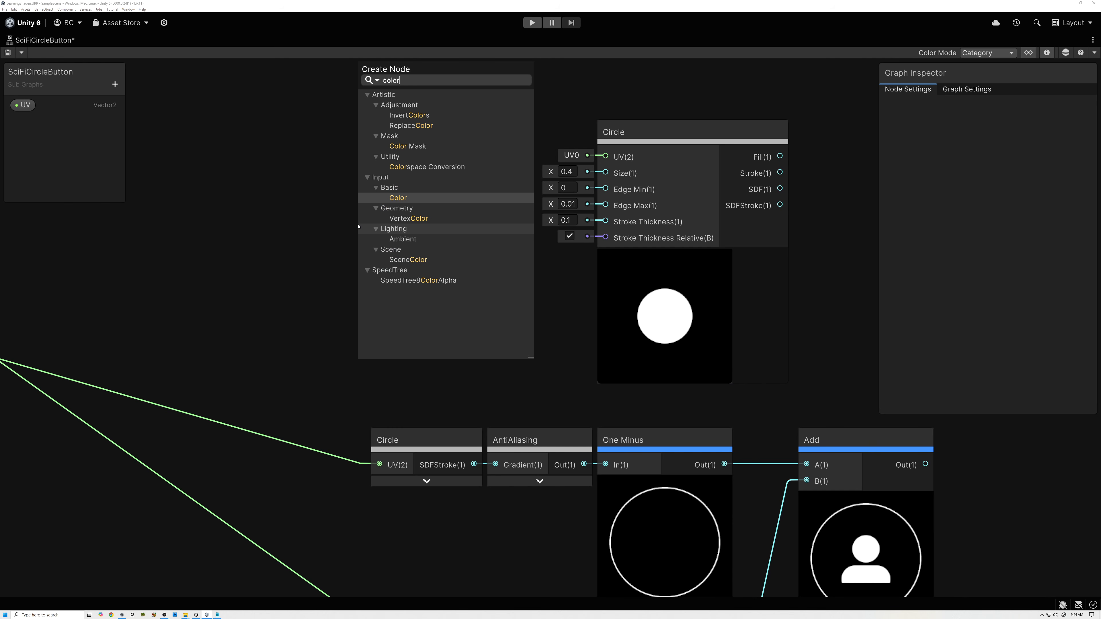
key("ctrl+a")
type("polar")
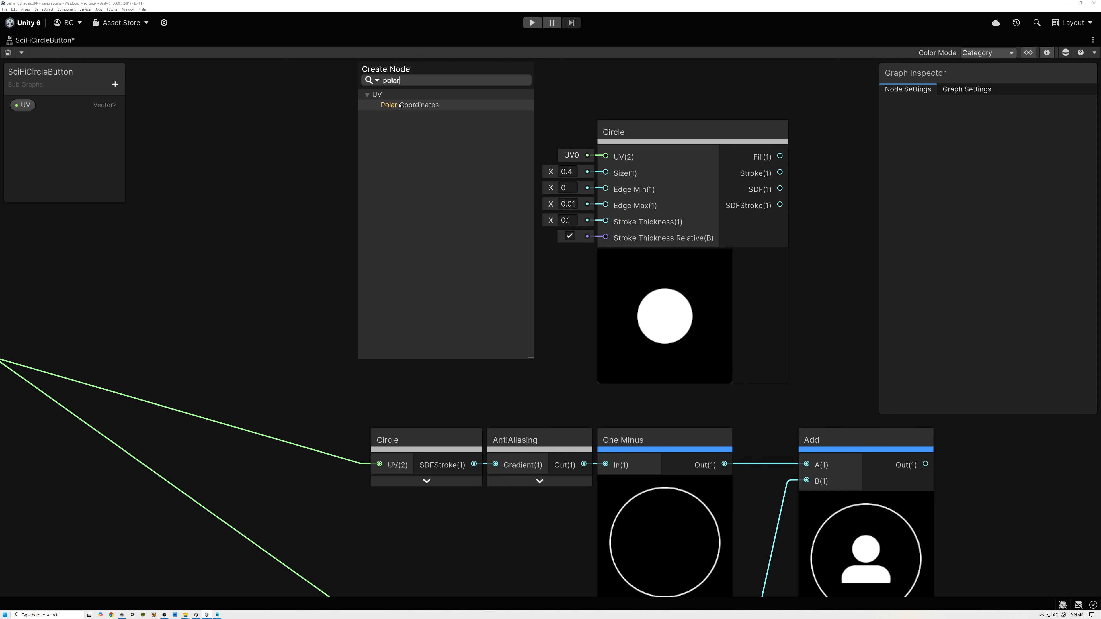
left_click(398, 105)
left_click_drag(415, 250, 355, 205)
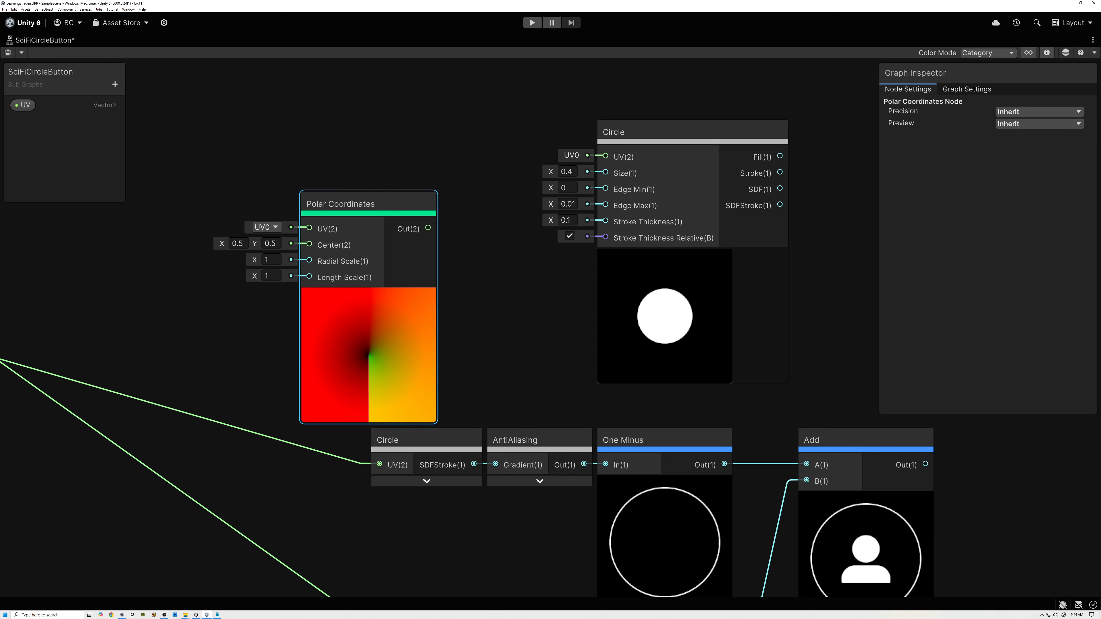
middle_click_drag(240, 211, 437, 223)
left_click_drag(174, 370, 509, 240)
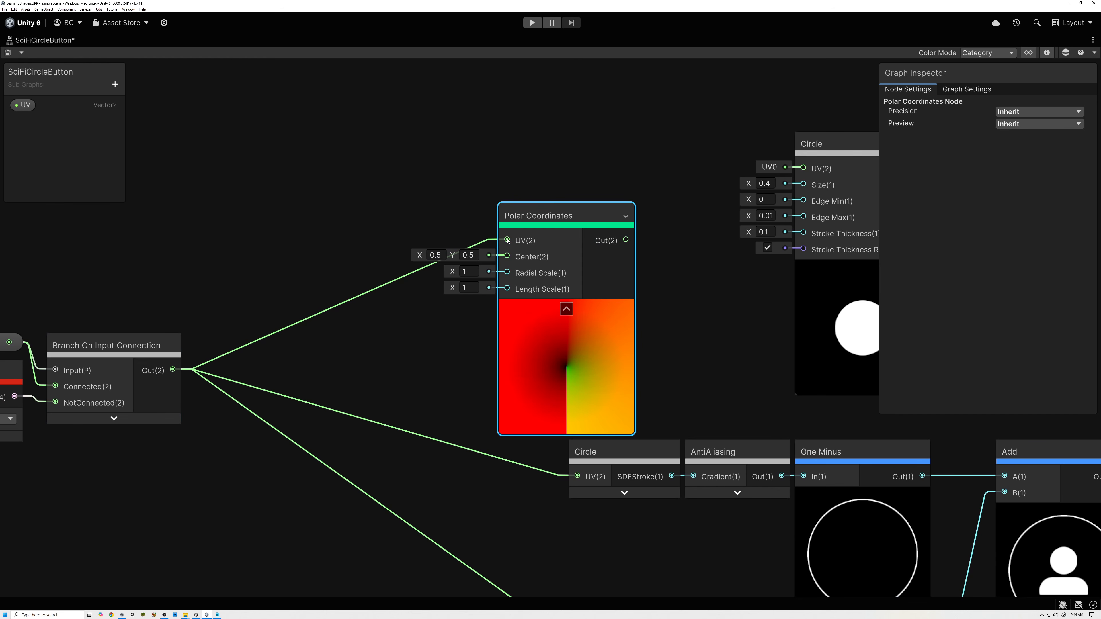
- Set the Polar Coordinates Radial Scale to 0.7 and Length Scale to 3, and move the node farther from the Circle
left_click(469, 273)
type("0.7")
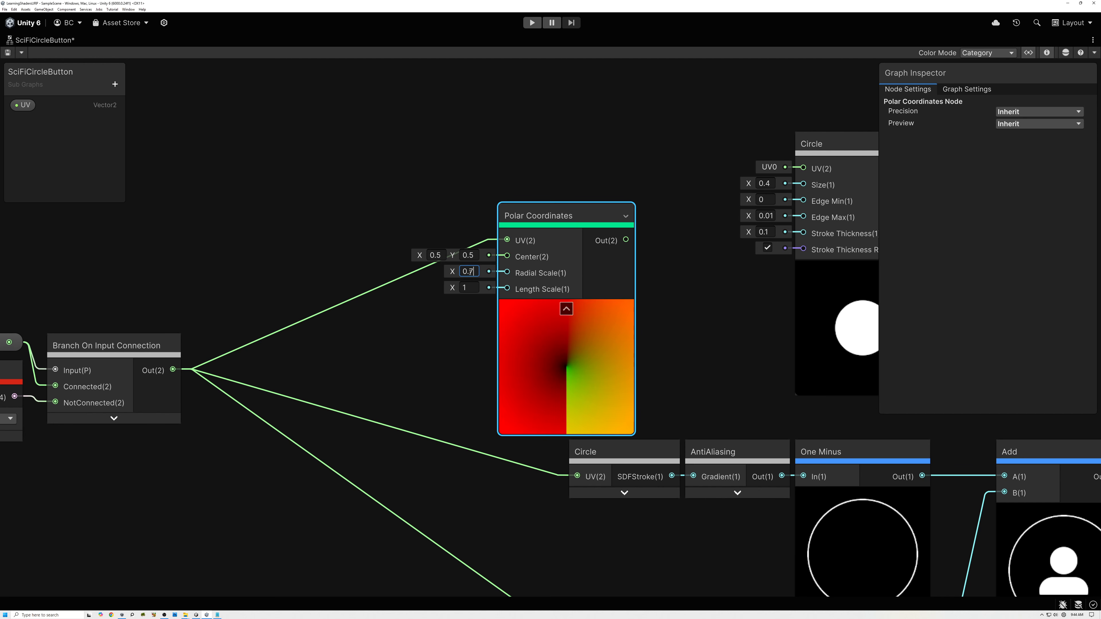
left_click(472, 287)
type("3")
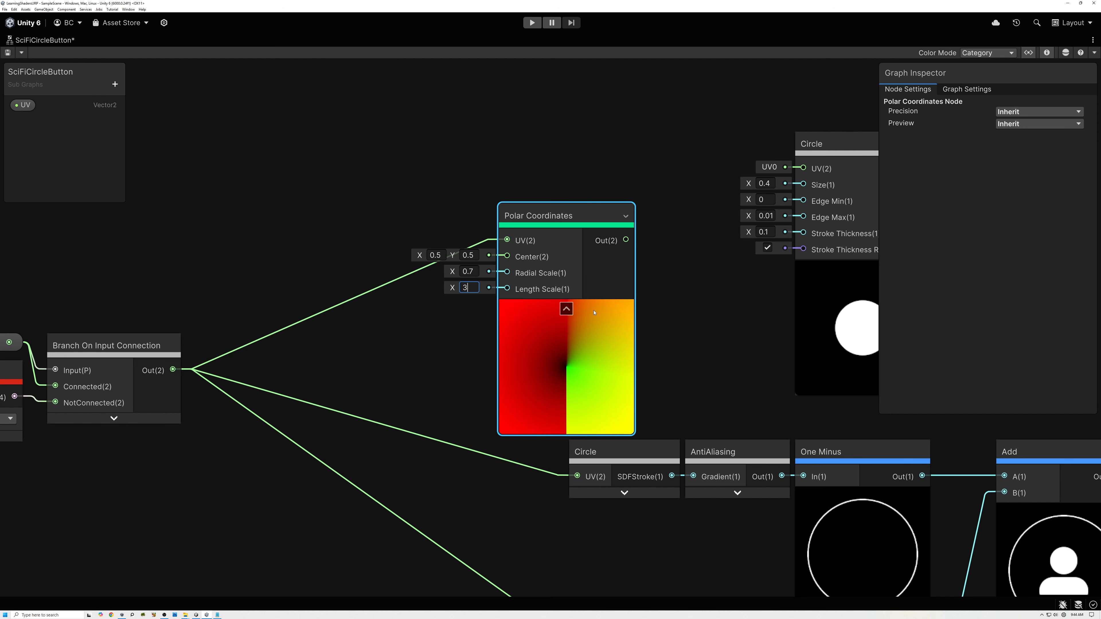
left_click_drag(571, 217, 456, 169)
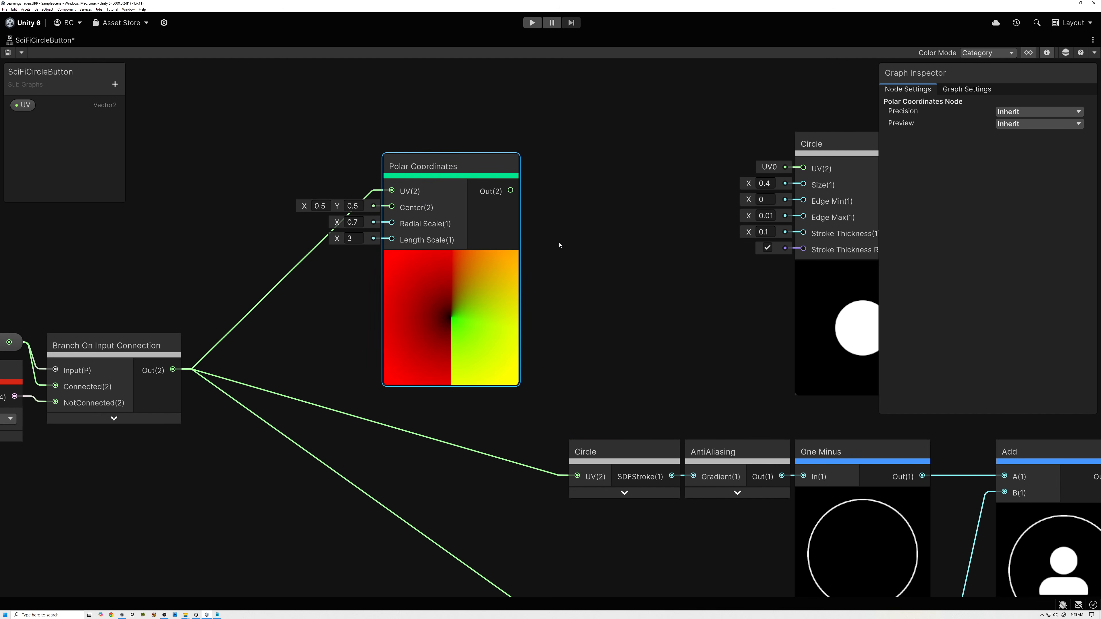
- Add a GridTiles node between the Polar Coordinates and Circle nodes
middle_click_drag(567, 227, 565, 298)
scroll(566, 296, "up", 2)
key("space")
type("c")
key("BackSpace")
type("grui")
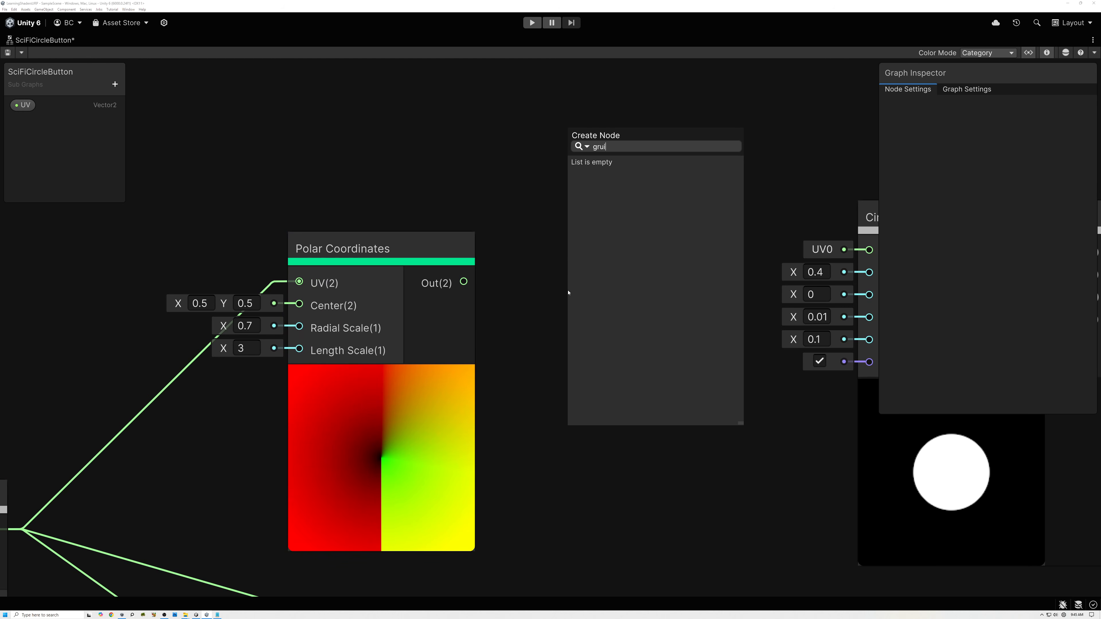
key("BackSpace")
key("BackSpace")
type("id")
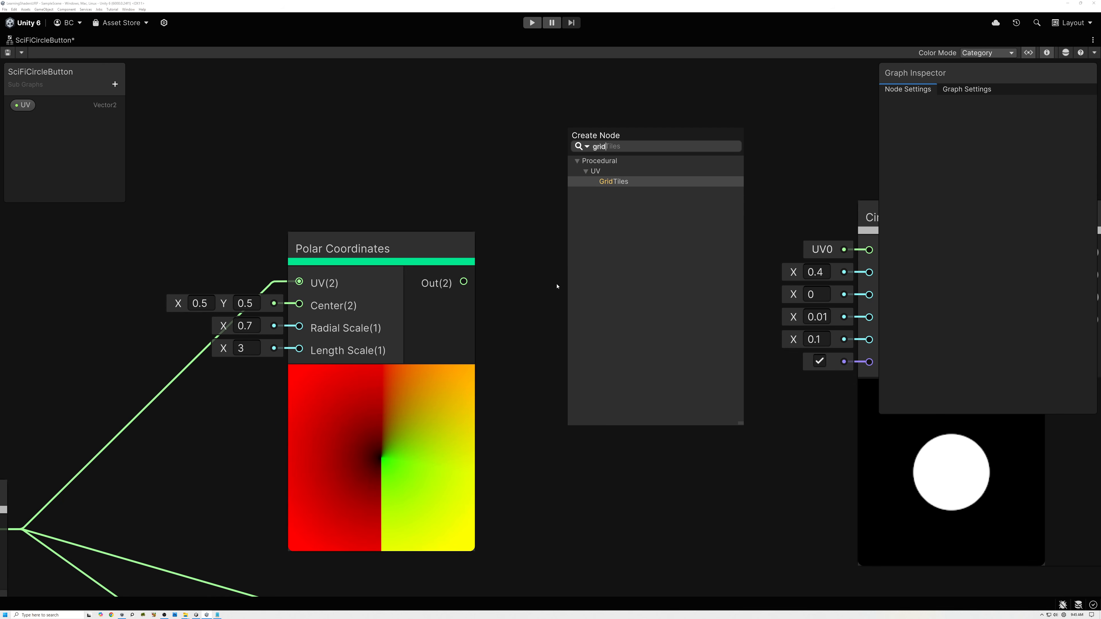
key("Return")
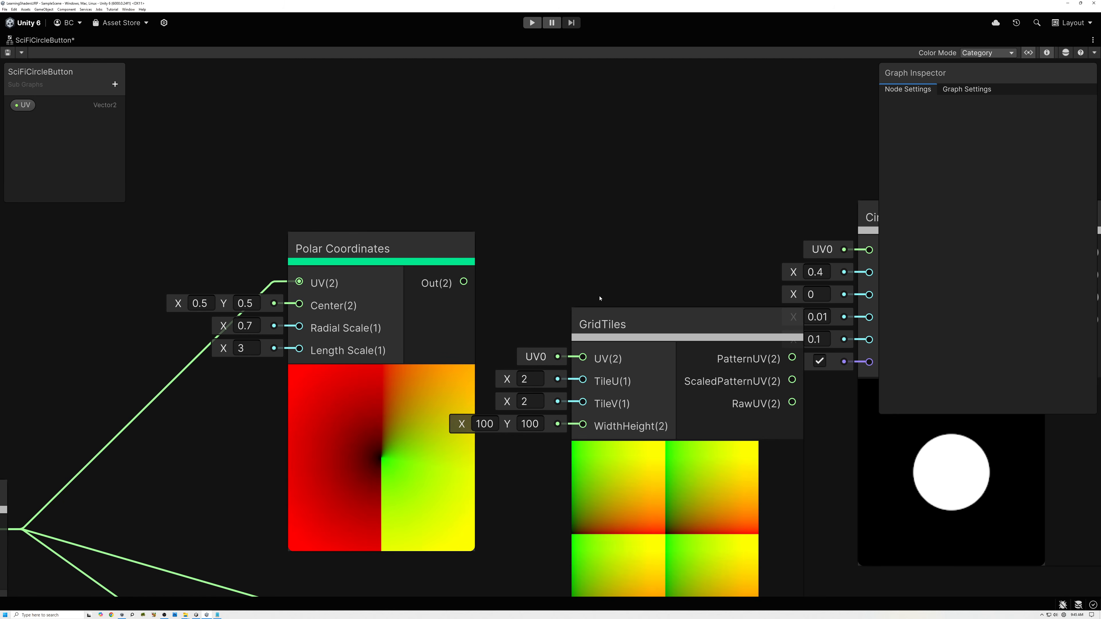
- Connect the Polar Coordinates output to the GridTiles UV and line the two nodes up side by side
left_click_drag(369, 249, 309, 237)
left_click_drag(634, 323, 584, 285)
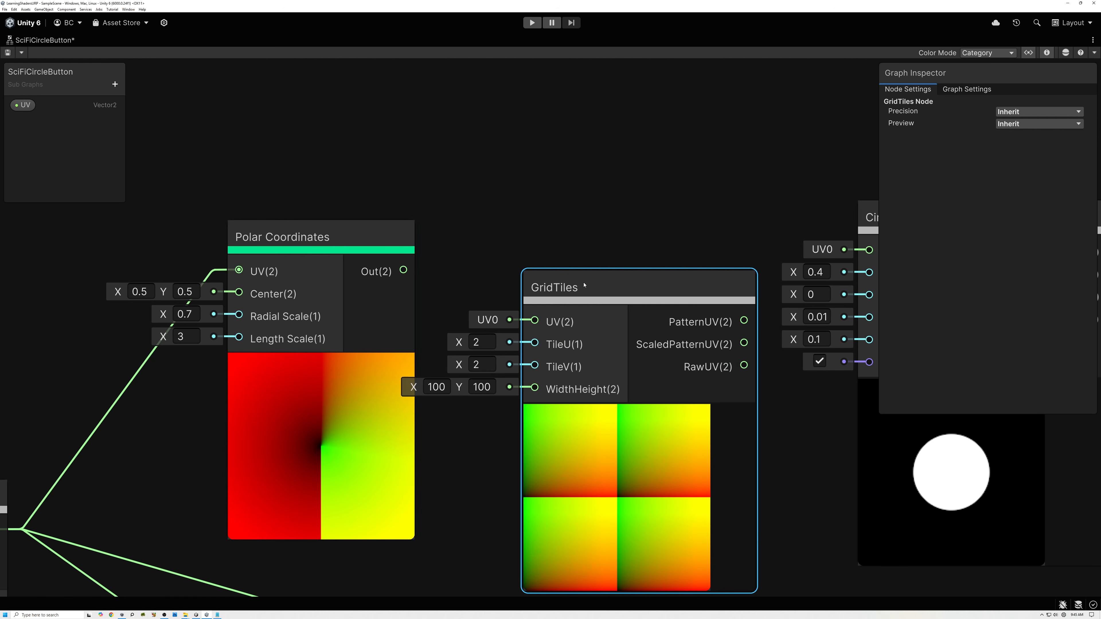
left_click_drag(403, 270, 536, 320)
left_click_drag(568, 287, 558, 236)
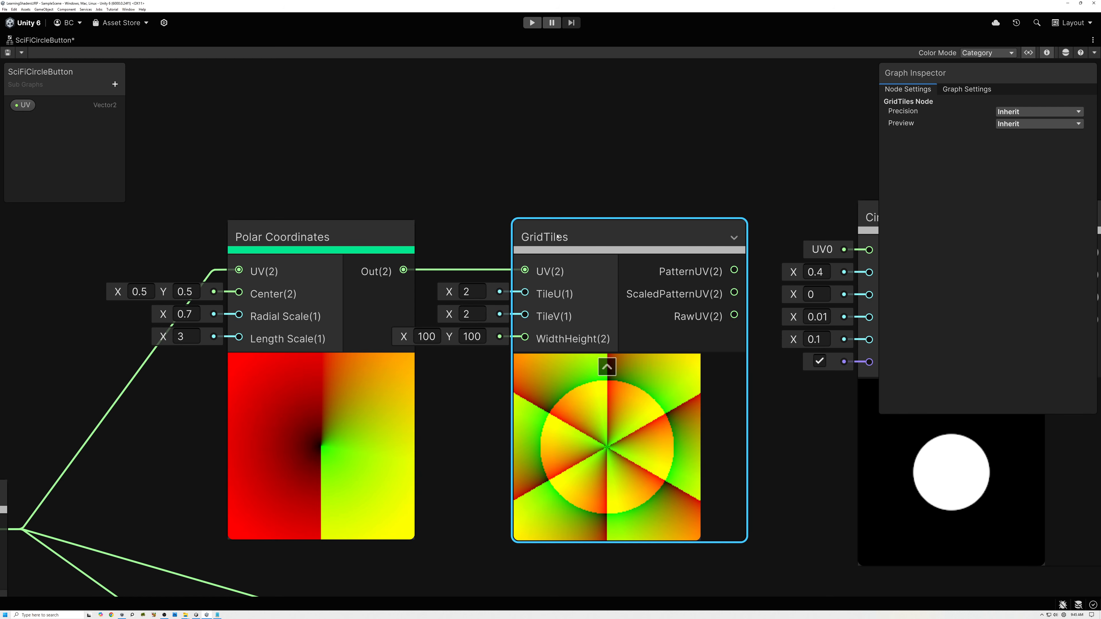
- Set the GridTiles TileU to 1 and TileV to 24
left_click(479, 292)
type("1")
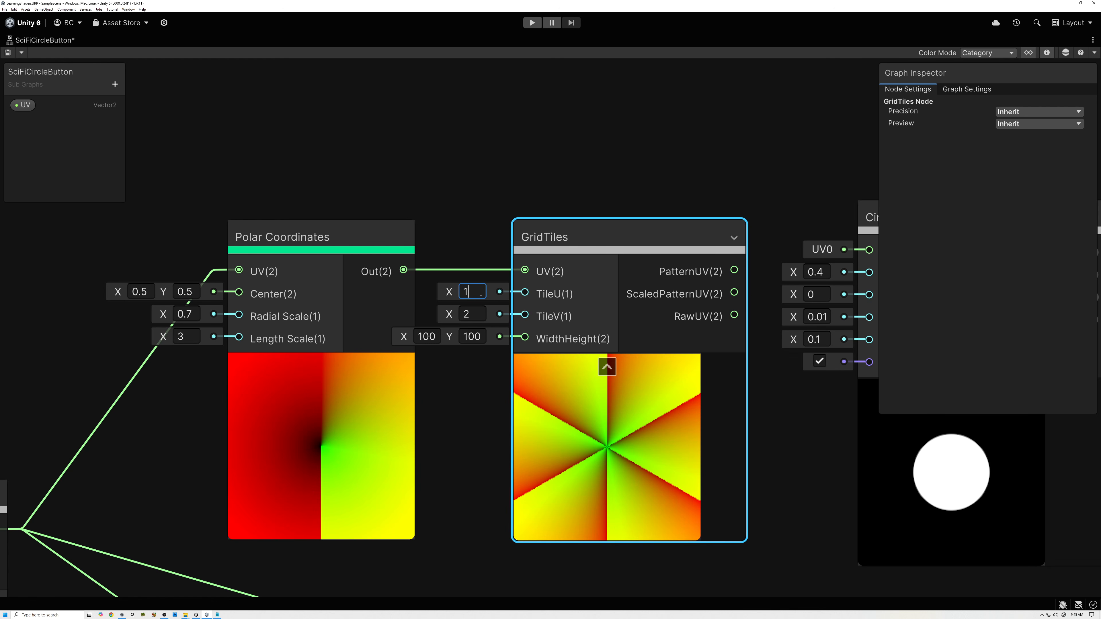
left_click(474, 315)
type("24")
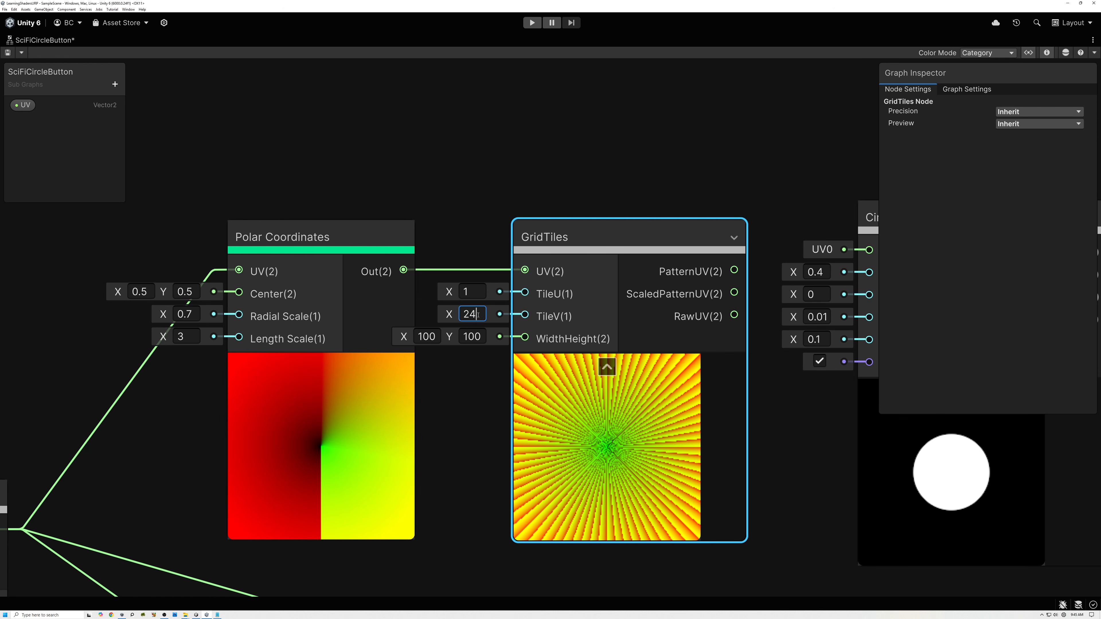
- Connect the GridTiles ScaledPatternUV output to the upper Circle's UV input
middle_click_drag(486, 397, 365, 384)
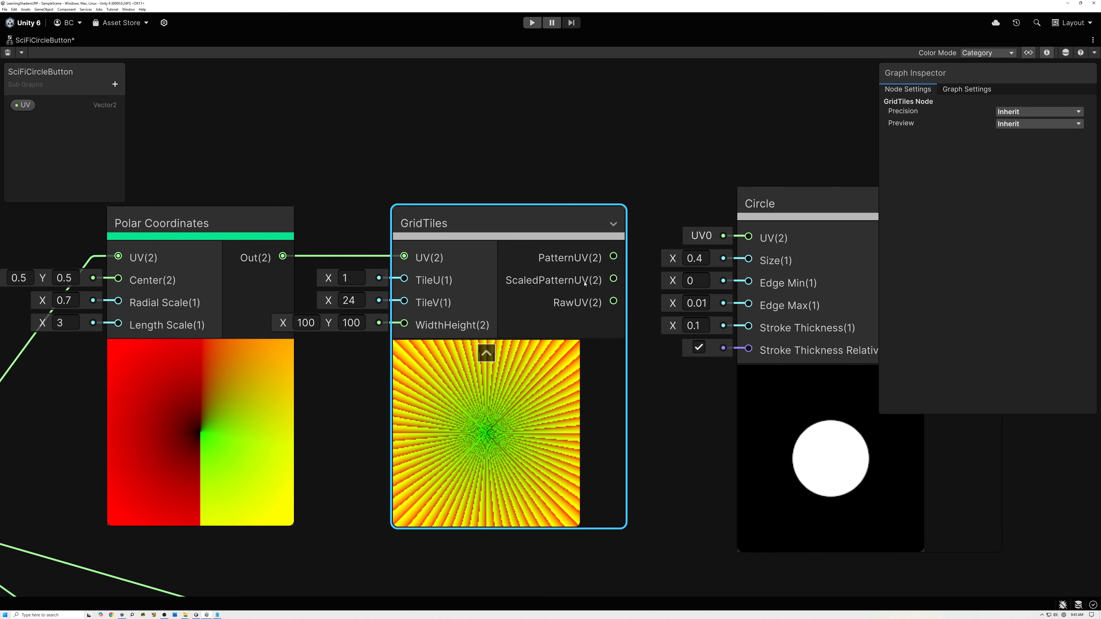
left_click_drag(499, 232, 470, 232)
left_click_drag(585, 278, 729, 244)
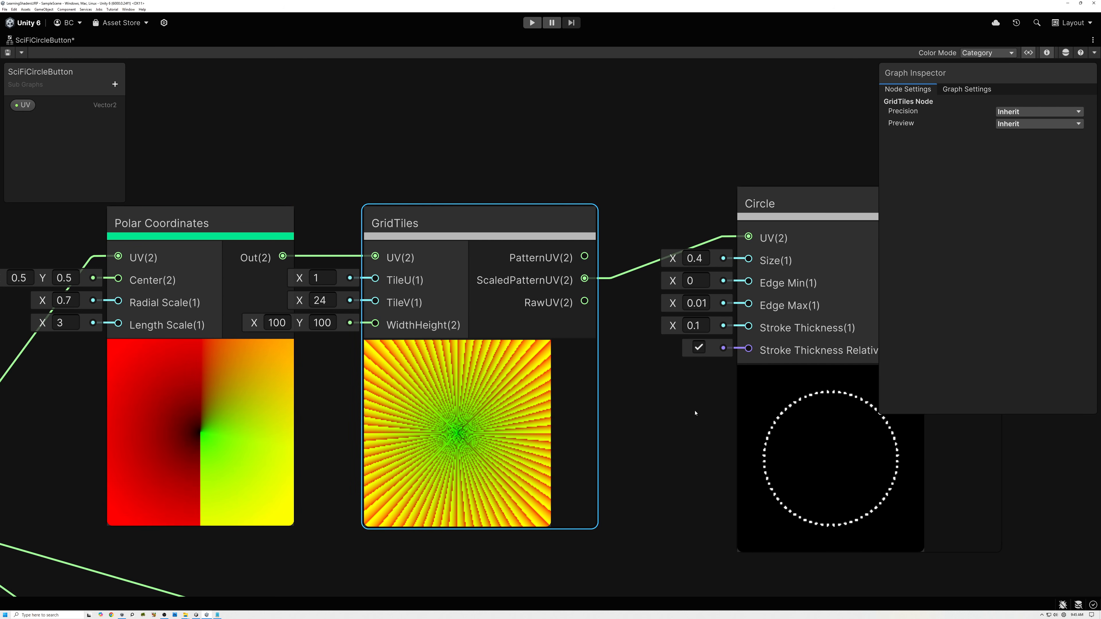
- Add an AntiAliasing node after the upper Circle, with the Circle's Fill feeding its Gradient input
middle_click_drag(695, 413, 492, 332)
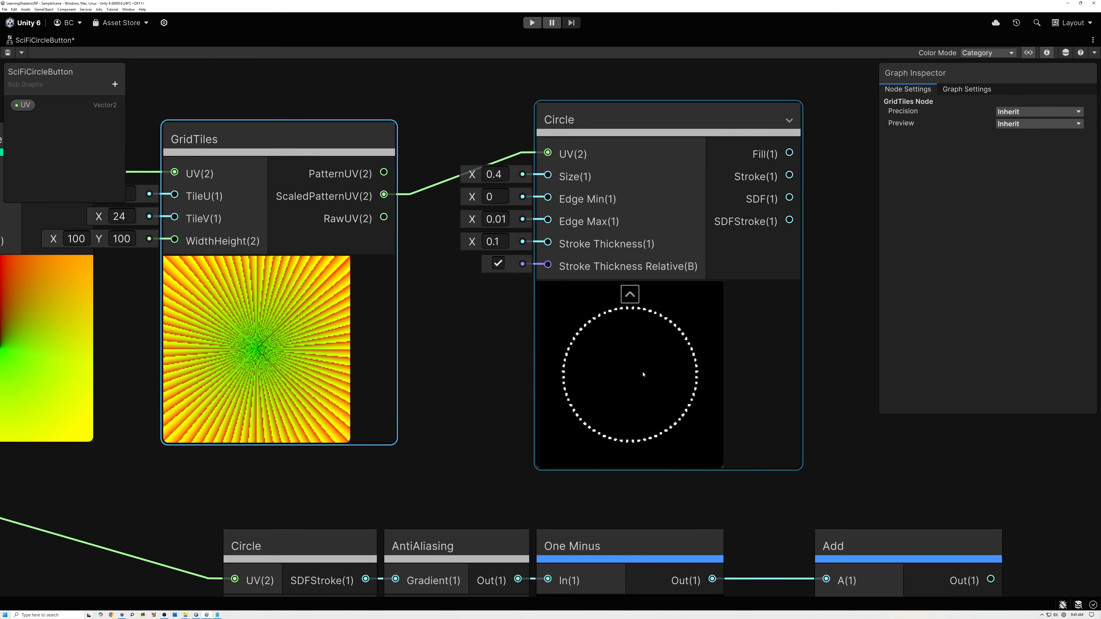
scroll(644, 374, "down", 2)
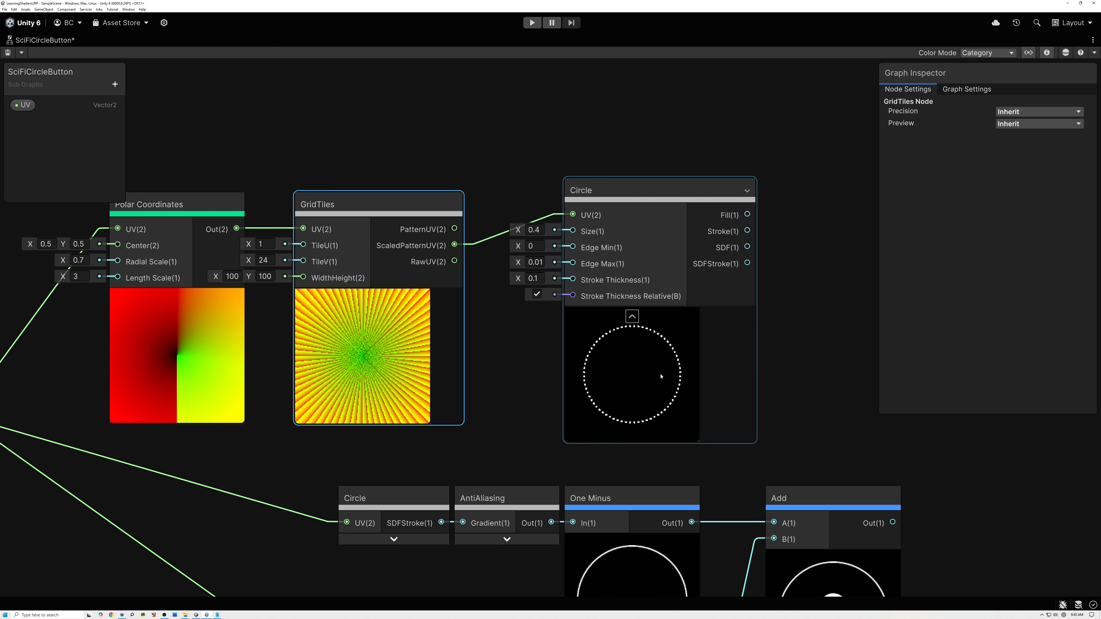
middle_click_drag(679, 372, 574, 380)
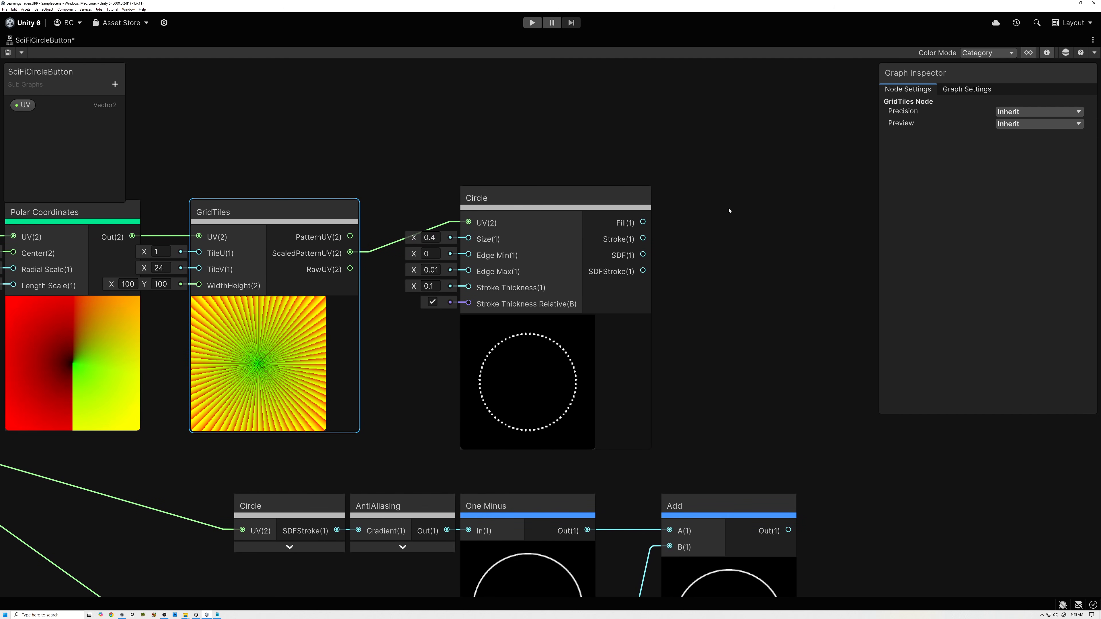
scroll(674, 239, "up", 1)
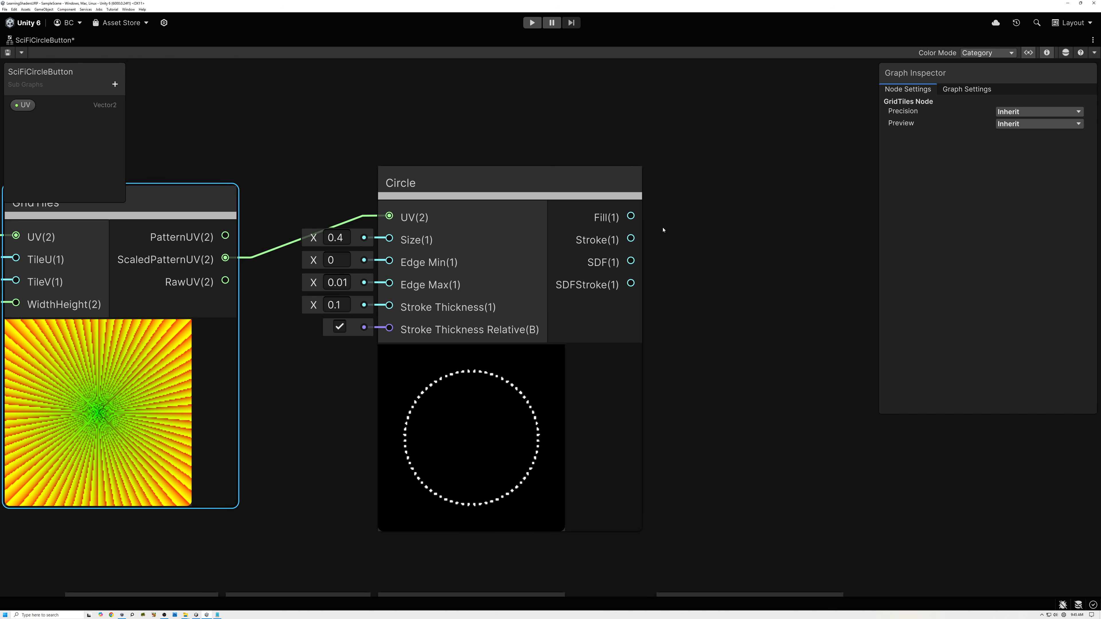
key("space")
type("anti")
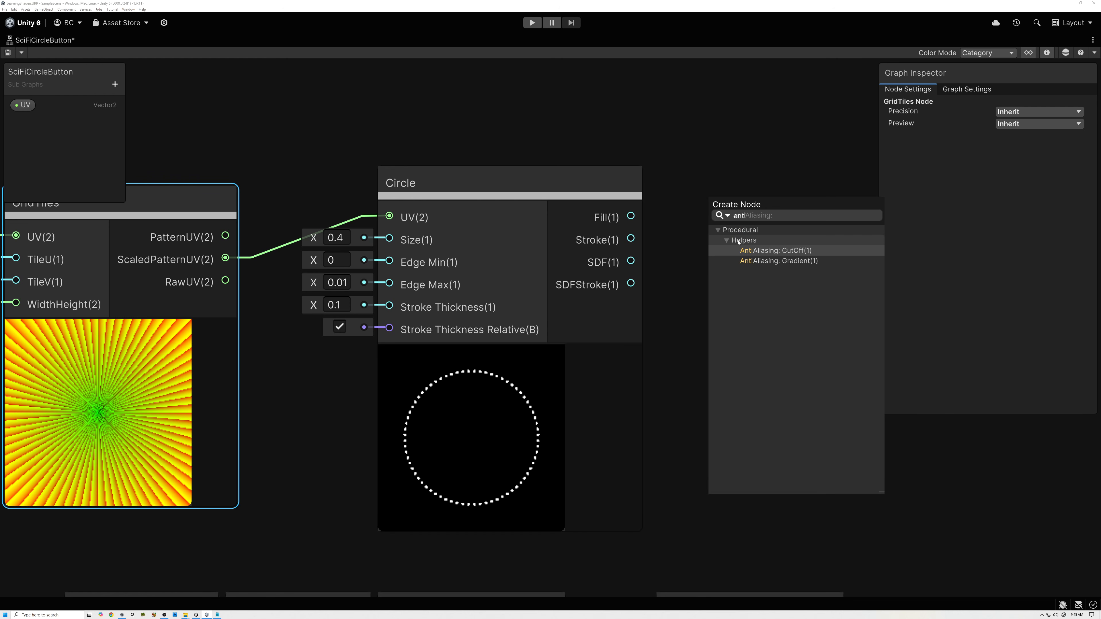
left_click(770, 261)
- Set the new AntiAliasing node's CutOff to 0.5
left_click(665, 248)
type("0")
key("Return")
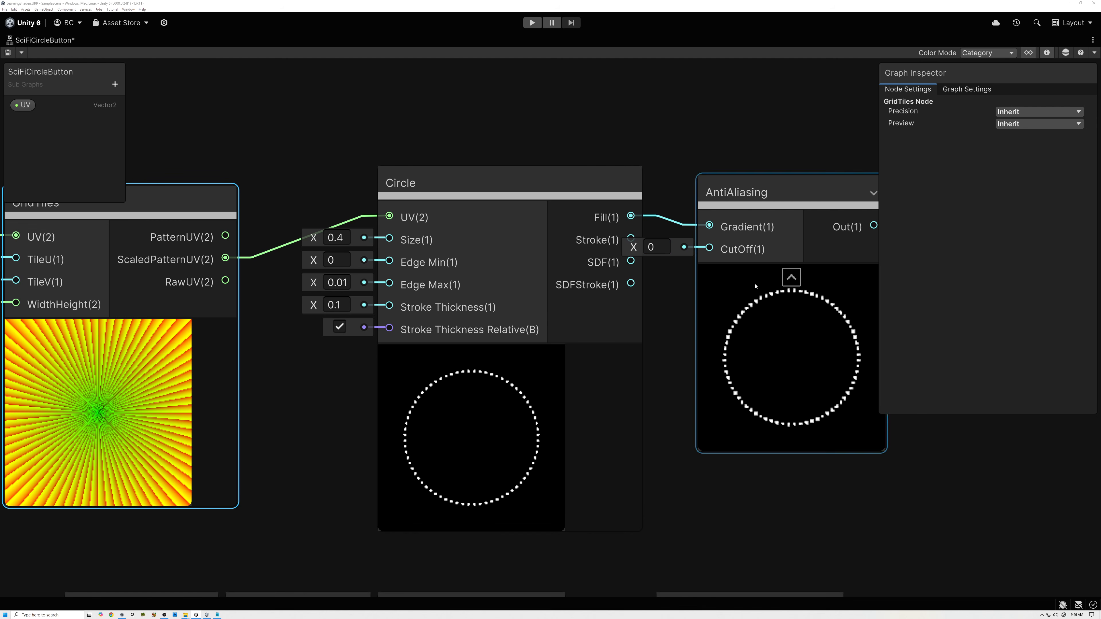
left_click(658, 247)
type("0.5")
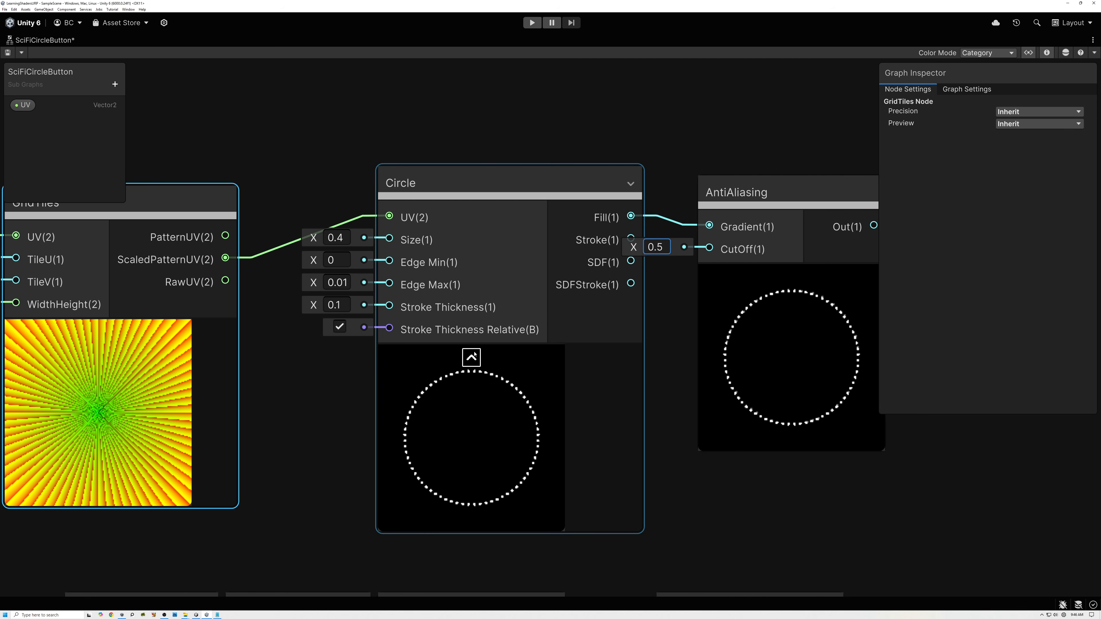
- Collapse the previews and unused ports of the upper Circle and GridTiles, and place Circle directly beside GridTiles
left_click(471, 358)
left_click(630, 185)
middle_click_drag(403, 300, 668, 348)
left_click(355, 379)
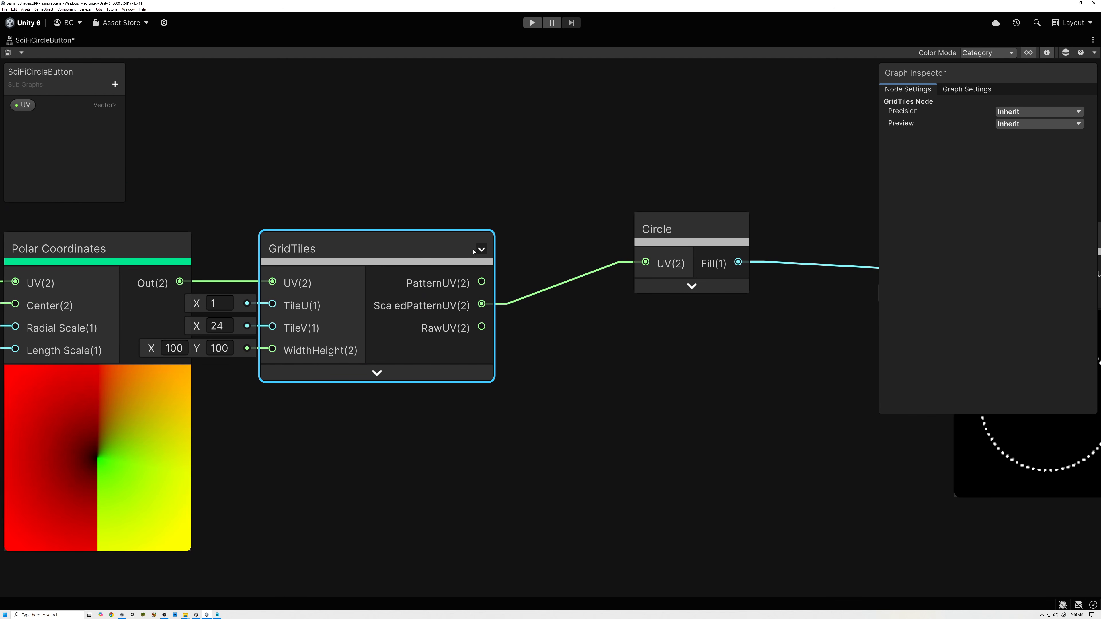
left_click(482, 250)
left_click_drag(685, 232, 506, 250)
- Collapse the Polar Coordinates preview and unused ports, and move the node directly against GridTiles
scroll(495, 366, "down", 3)
middle_click_drag(393, 376, 568, 369)
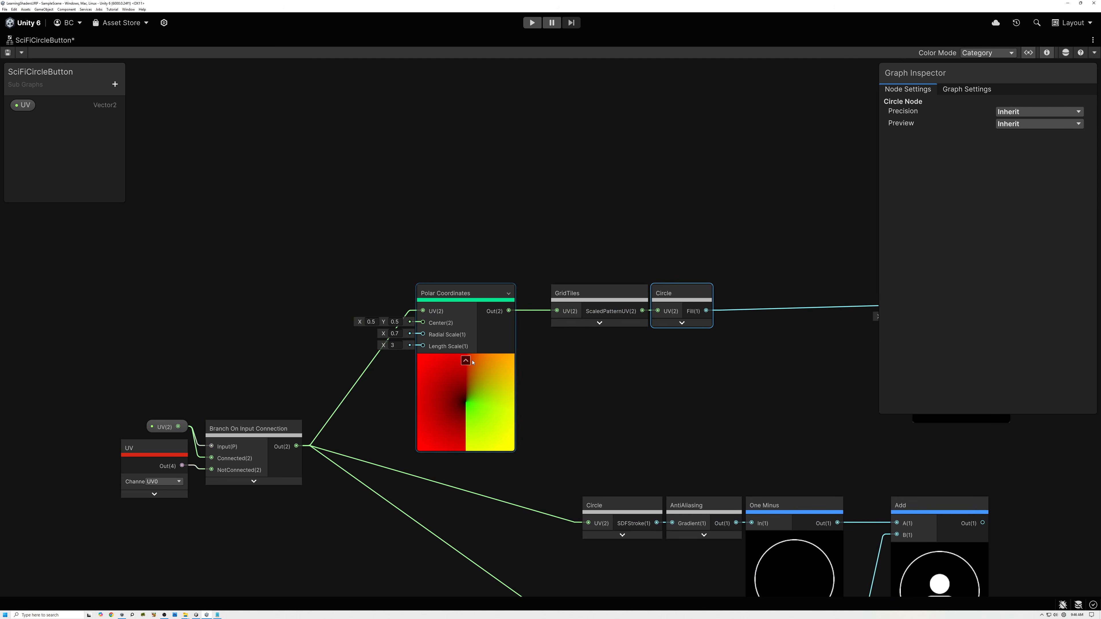
left_click(468, 360)
left_click(485, 296)
left_click_drag(485, 296, 546, 296)
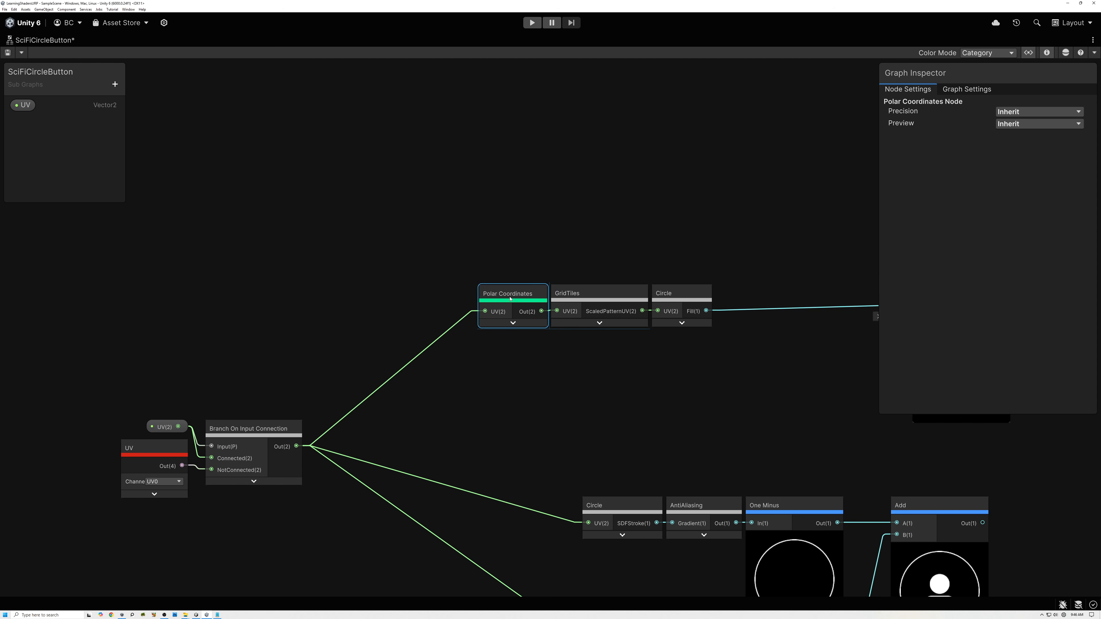
- Move the collapsed Polar Coordinates, GridTiles and Circle chain closer to the lower circle chain, and align the AntiAliasing node with it
middle_click_drag(765, 396, 560, 354)
left_click(314, 222)
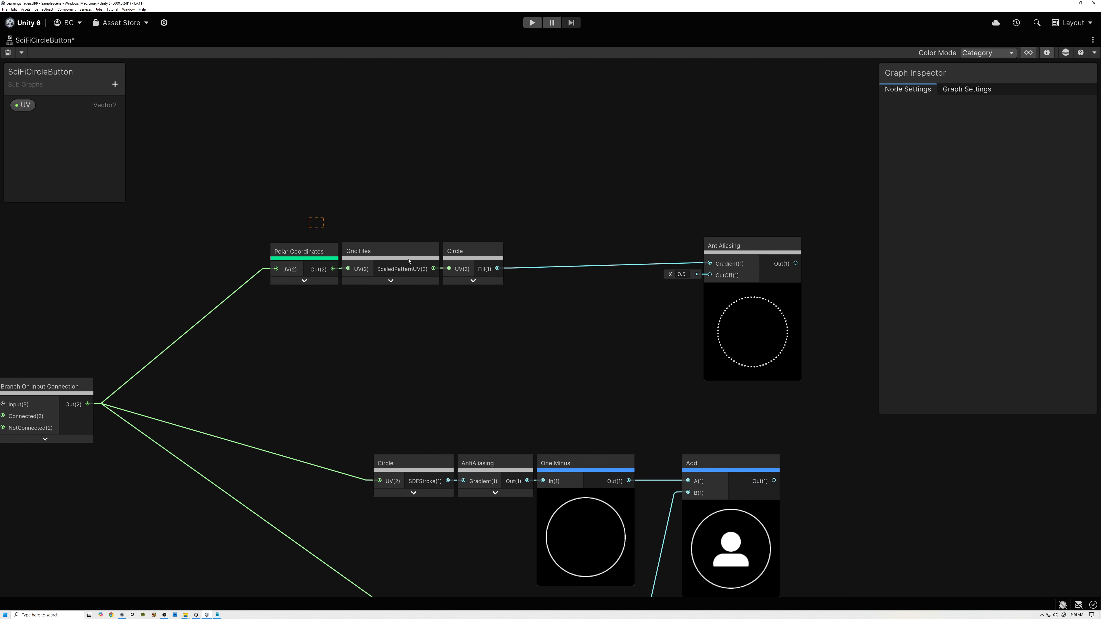
left_click(457, 248)
left_click_drag(489, 288, 490, 289)
left_click_drag(488, 278, 619, 329)
left_click_drag(724, 251, 717, 302)
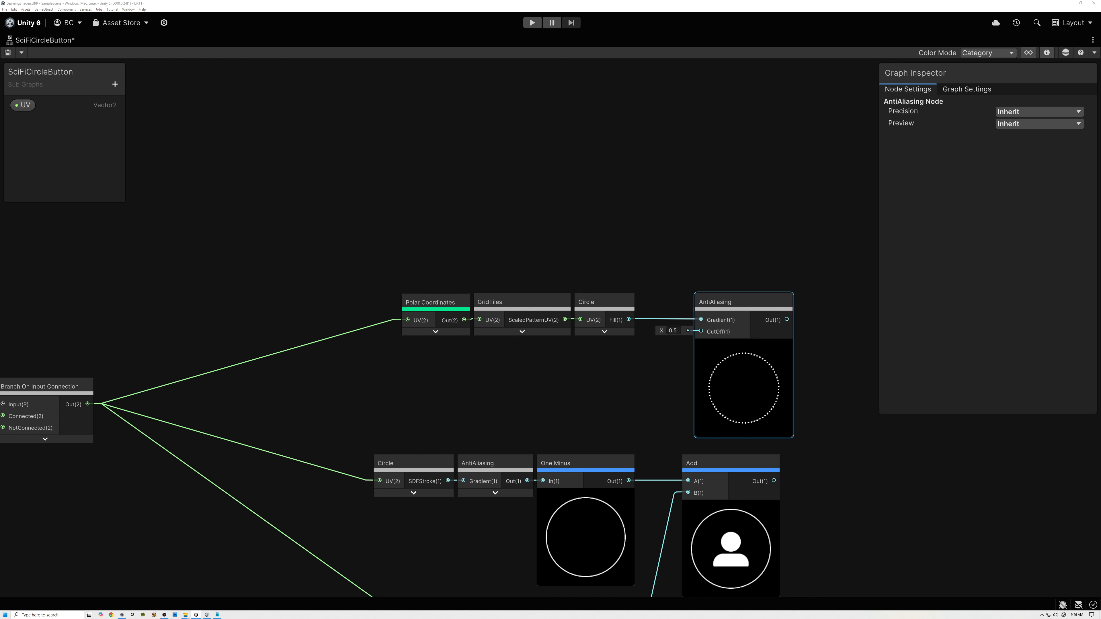
- Add another SDF Circle node above the dotted-ring chain and connect the Branch On Input Connection output to its UV
middle_click_drag(196, 175, 364, 234)
scroll(362, 236, "down", 3)
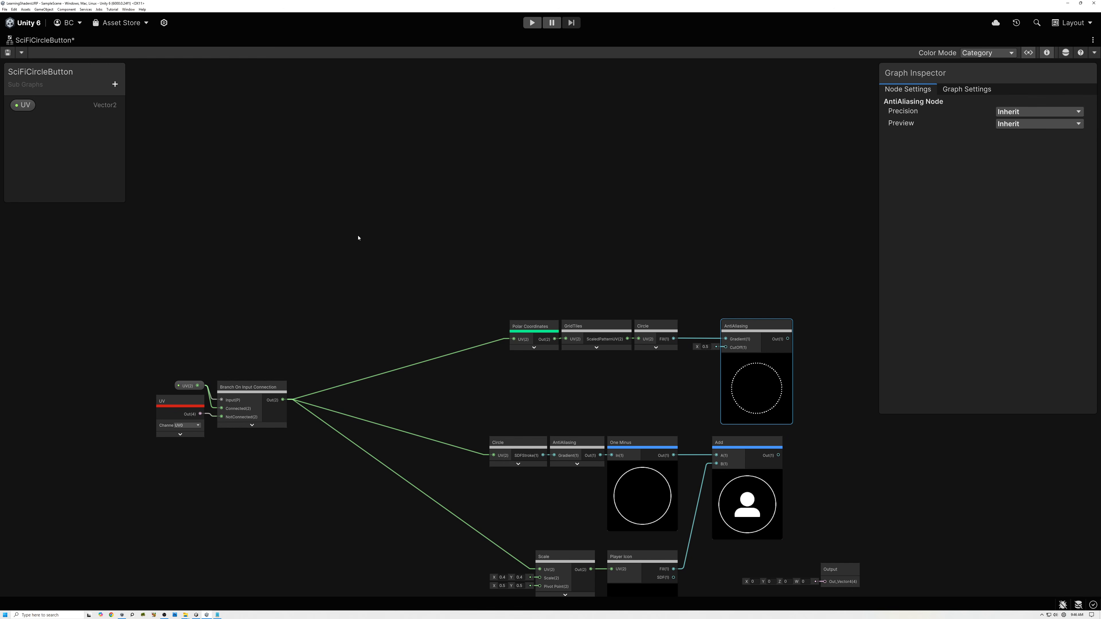
scroll(384, 246, "up", 1)
left_click(376, 229)
key("space")
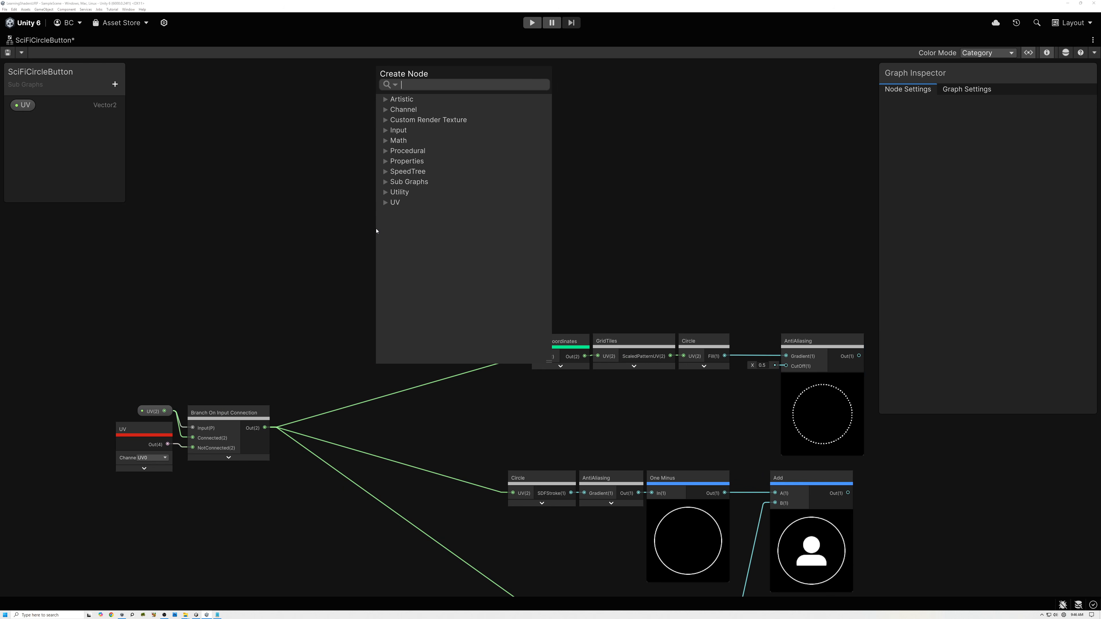
type("cir")
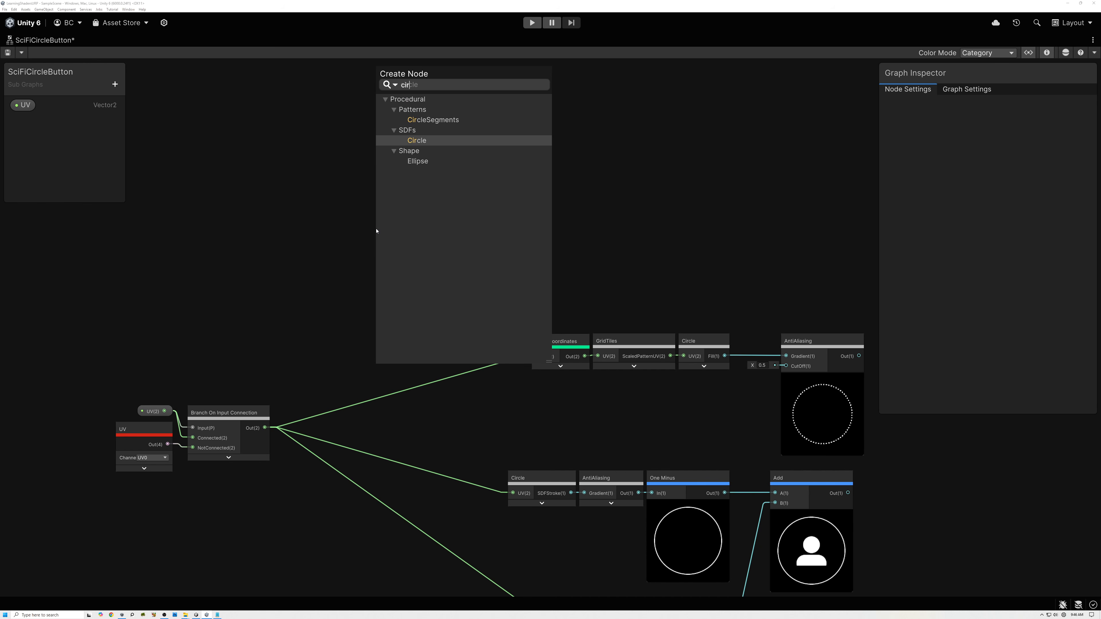
left_click(417, 141)
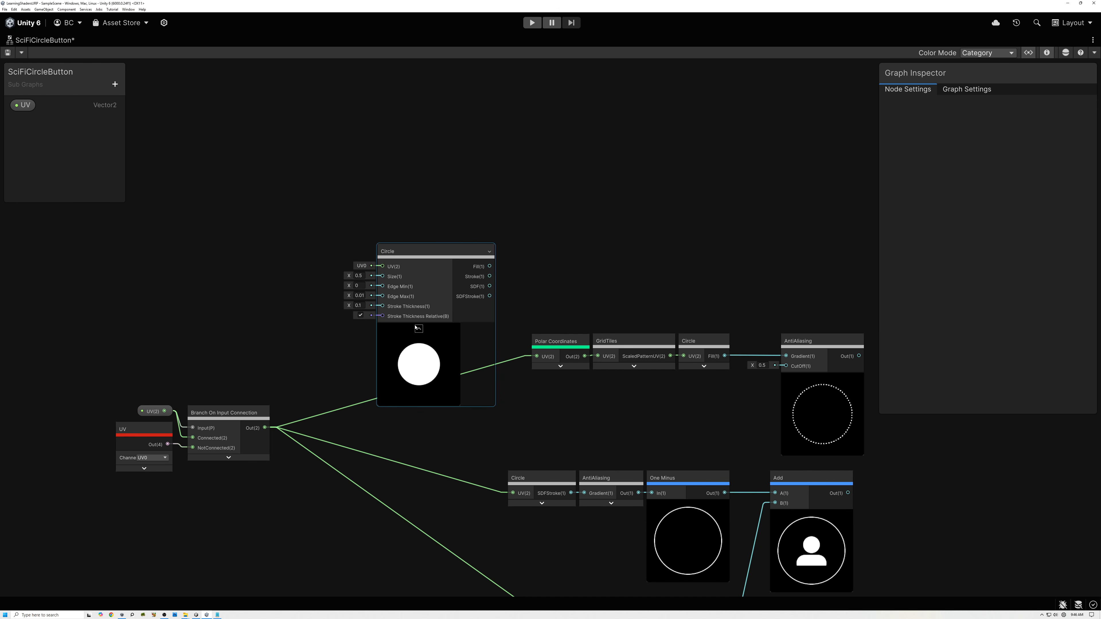
left_click_drag(265, 429, 383, 266)
- Set the newest Circle's Size to 0.9 and its Edge Max to 0.02
type("9")
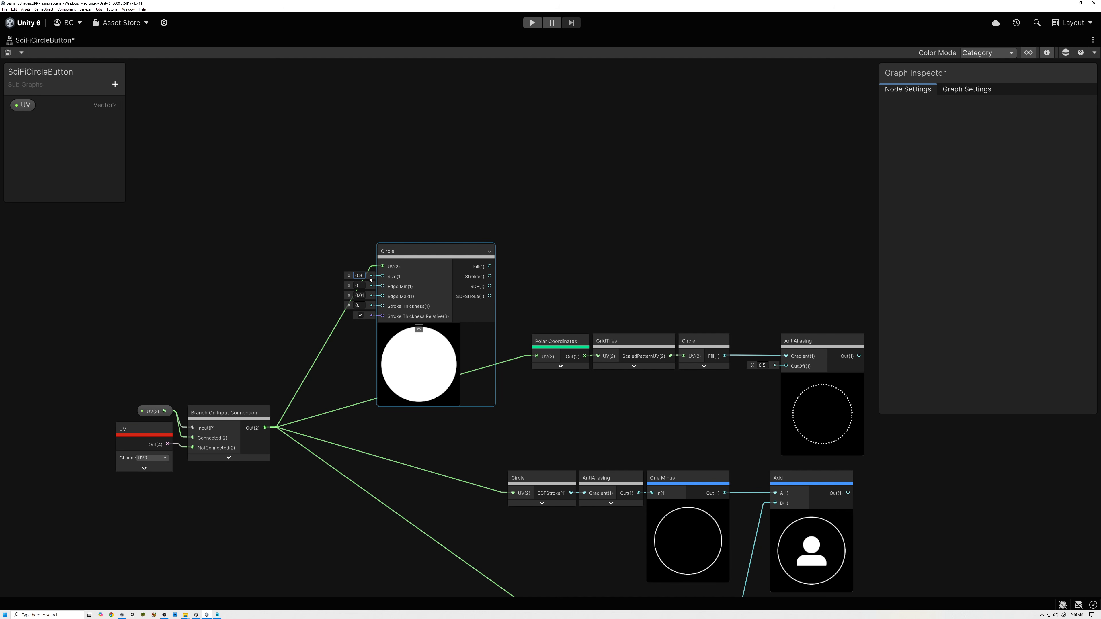
scroll(357, 315, "up", 5)
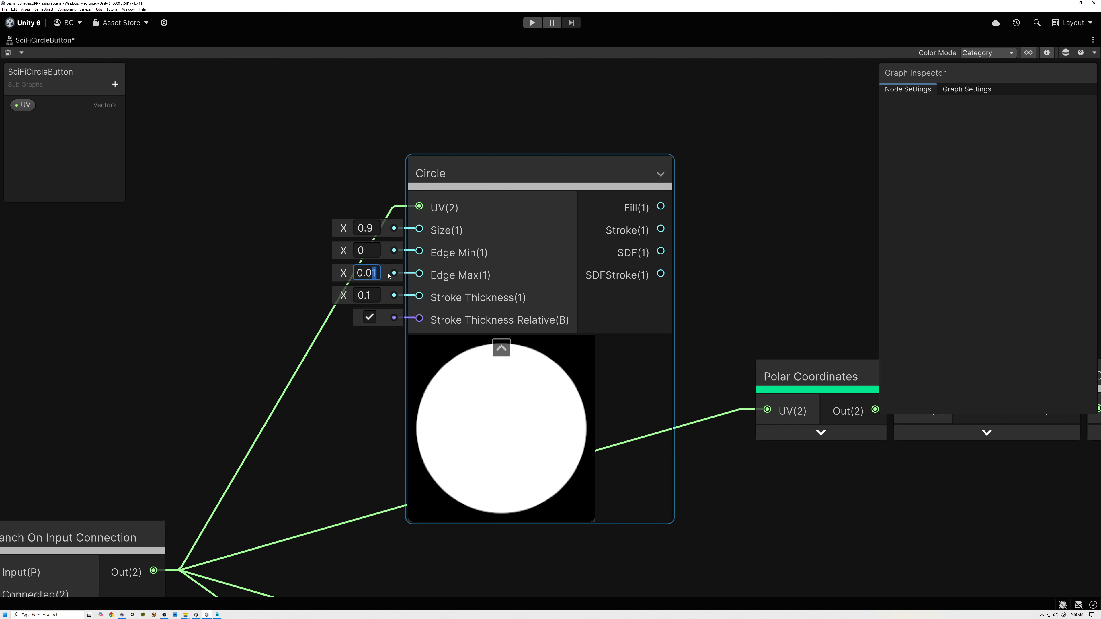
type("2")
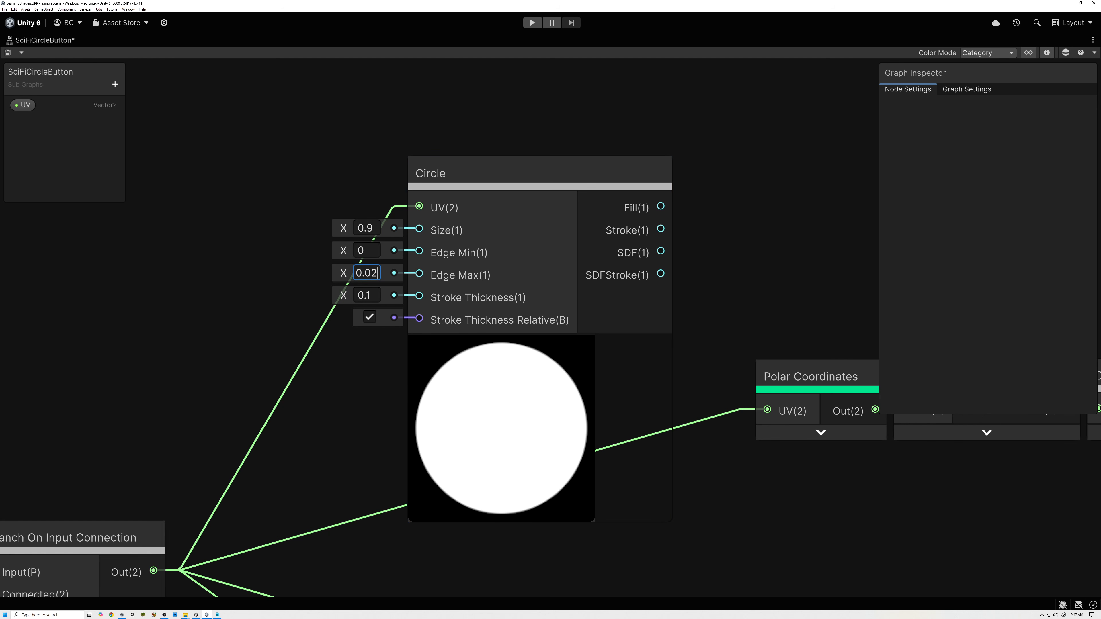
- Set the newest Circle's Stroke Thickness to .008, then collapse its preview and move the node farther from the dotted-ring chain
key("Return")
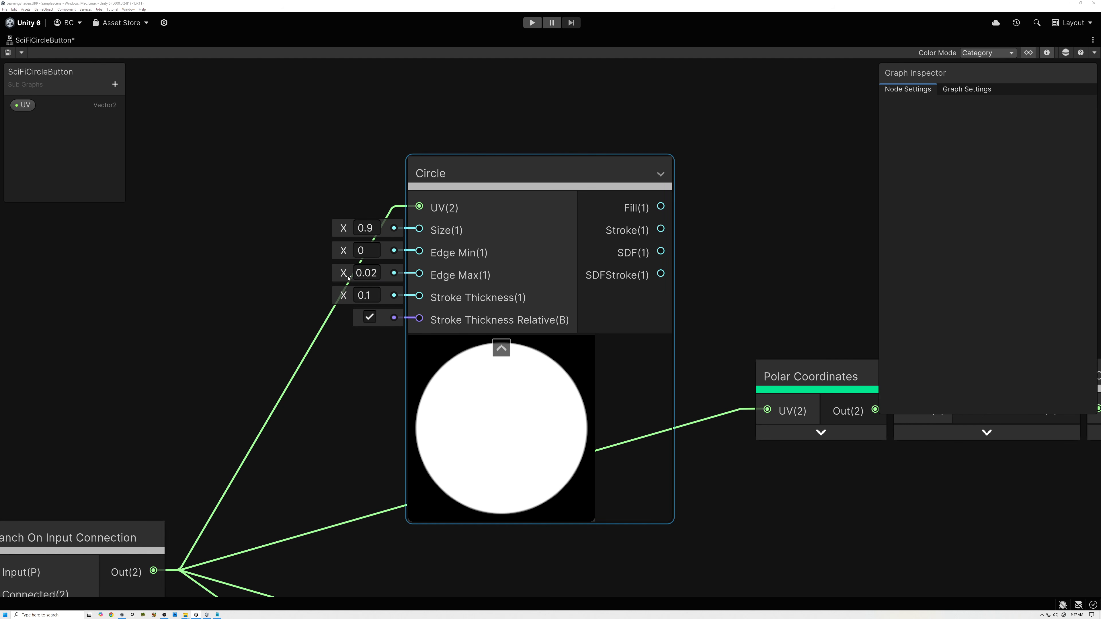
left_click_drag(367, 296, 411, 295)
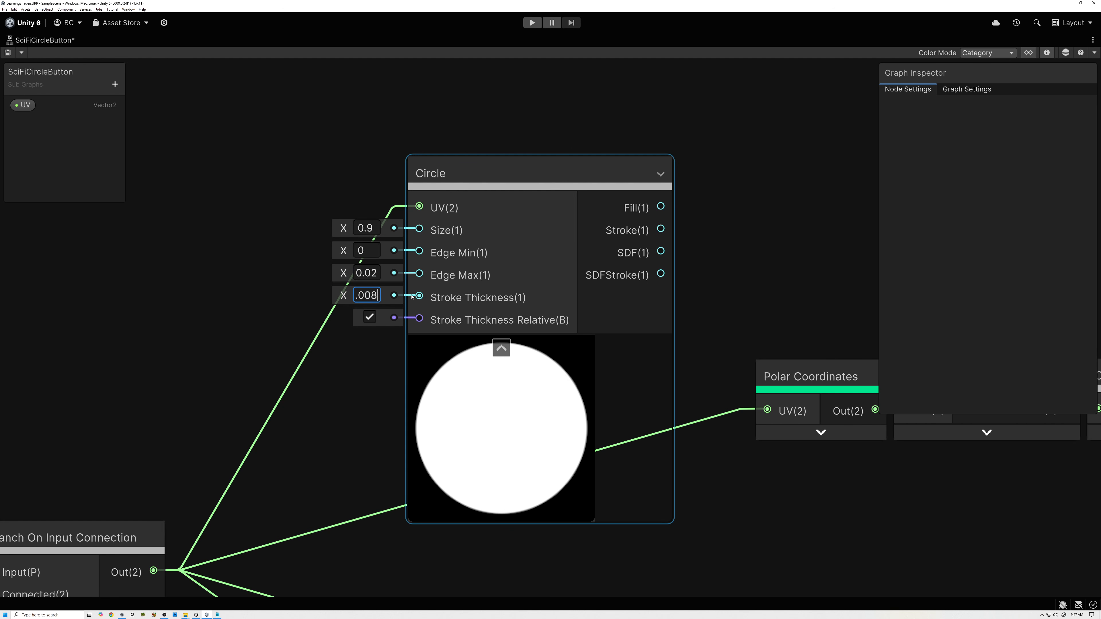
scroll(412, 298, "down", 2)
middle_click_drag(412, 297, 291, 349)
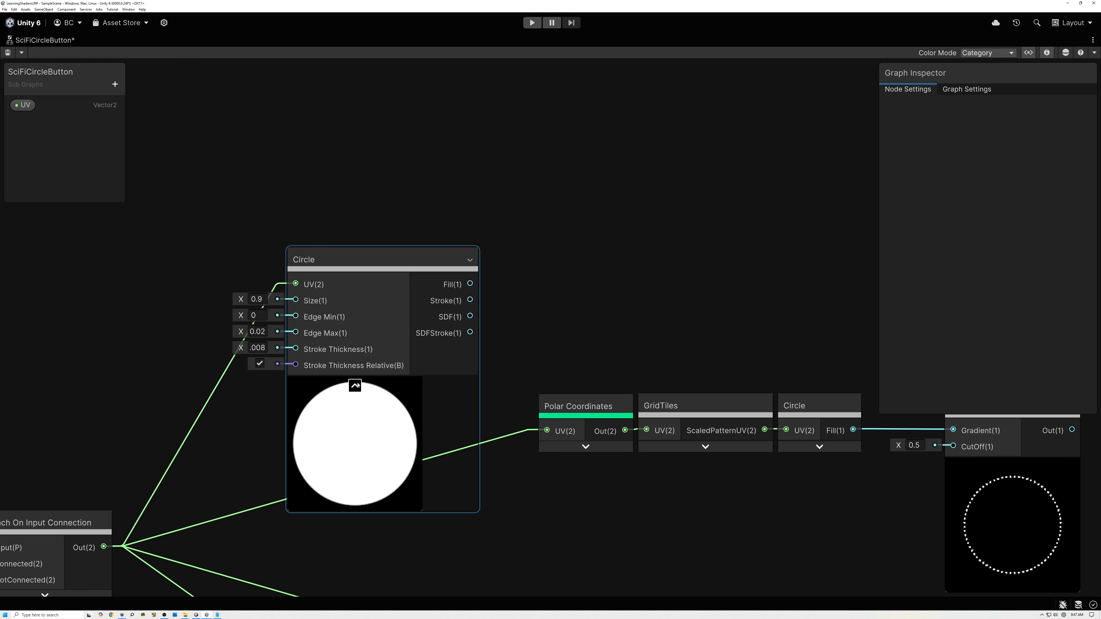
left_click(355, 386)
left_click_drag(356, 382, 292, 366)
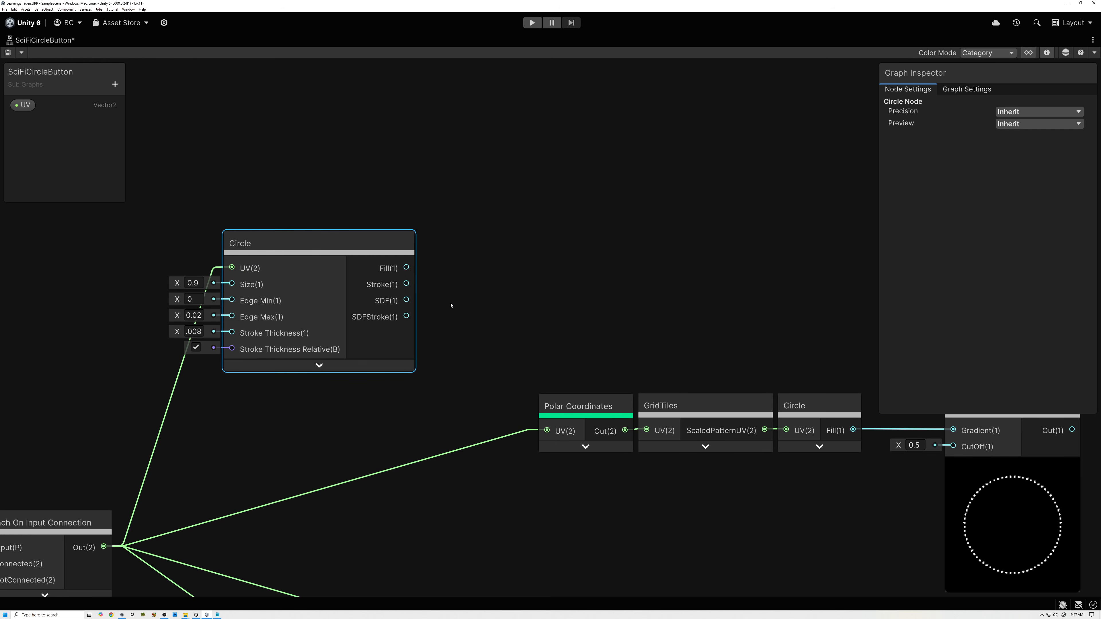
- Create a Negate node from the newest Circle's SDF output and place it just beside the Circle
left_click_drag(407, 300, 500, 297)
type("neg")
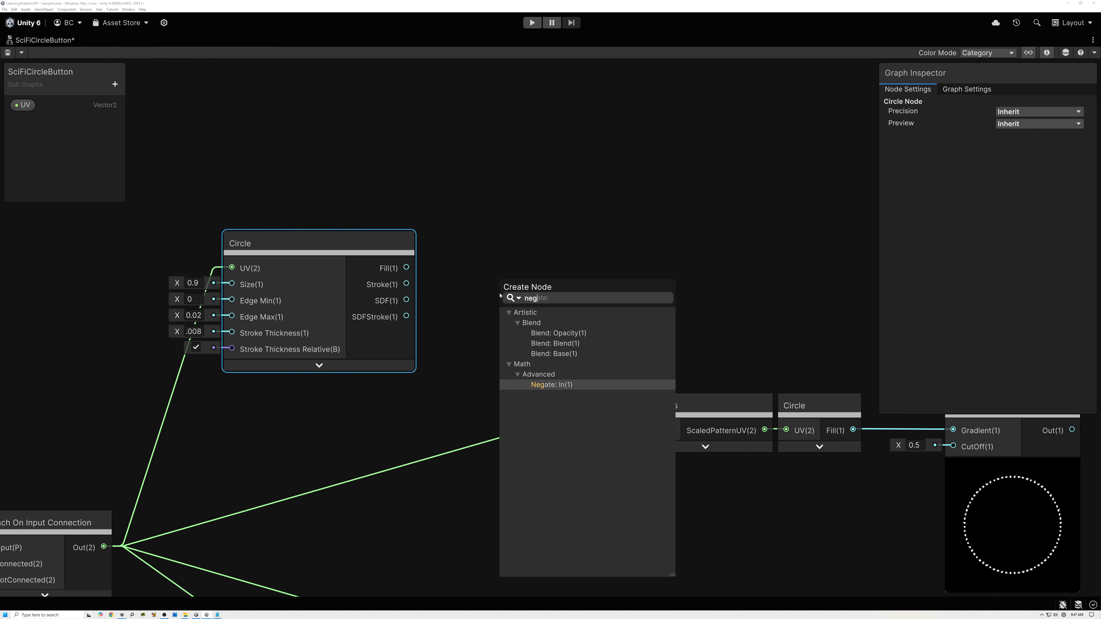
left_click(543, 385)
left_click_drag(537, 282, 498, 275)
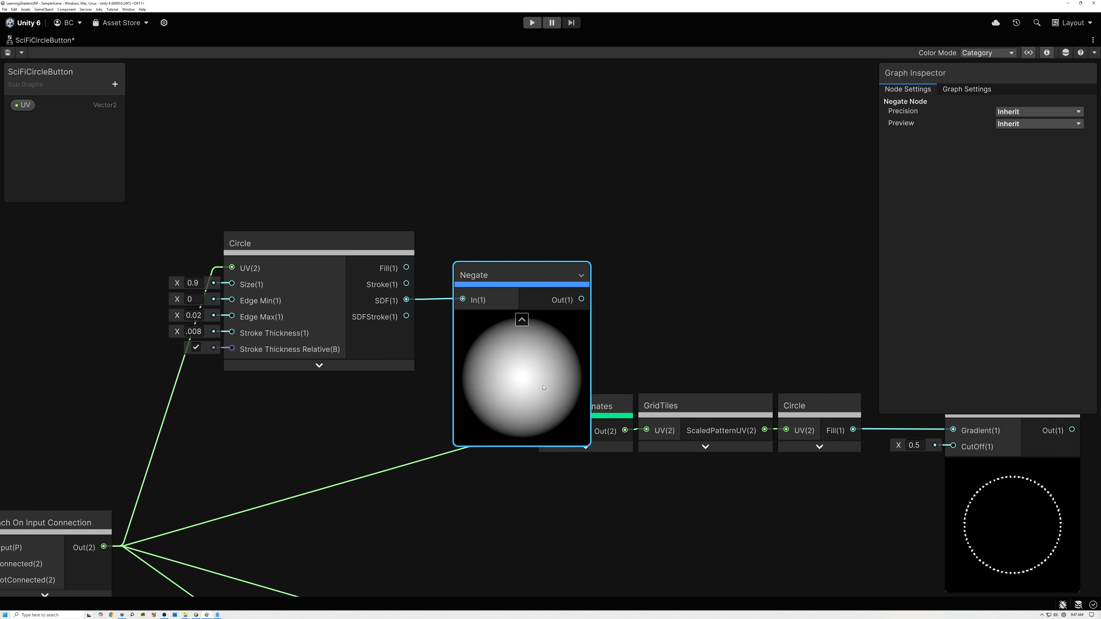
- Create a Saturate node from Negate's output and feed its result into the A input of a new Power node
left_click_drag(581, 300, 626, 303)
type("sa")
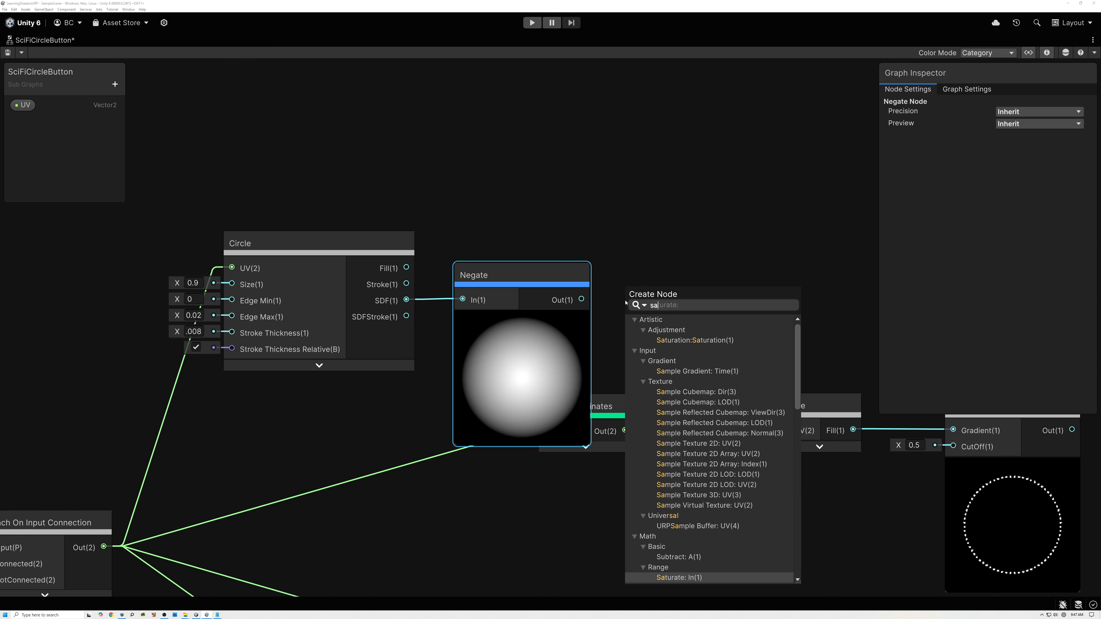
left_click(680, 577)
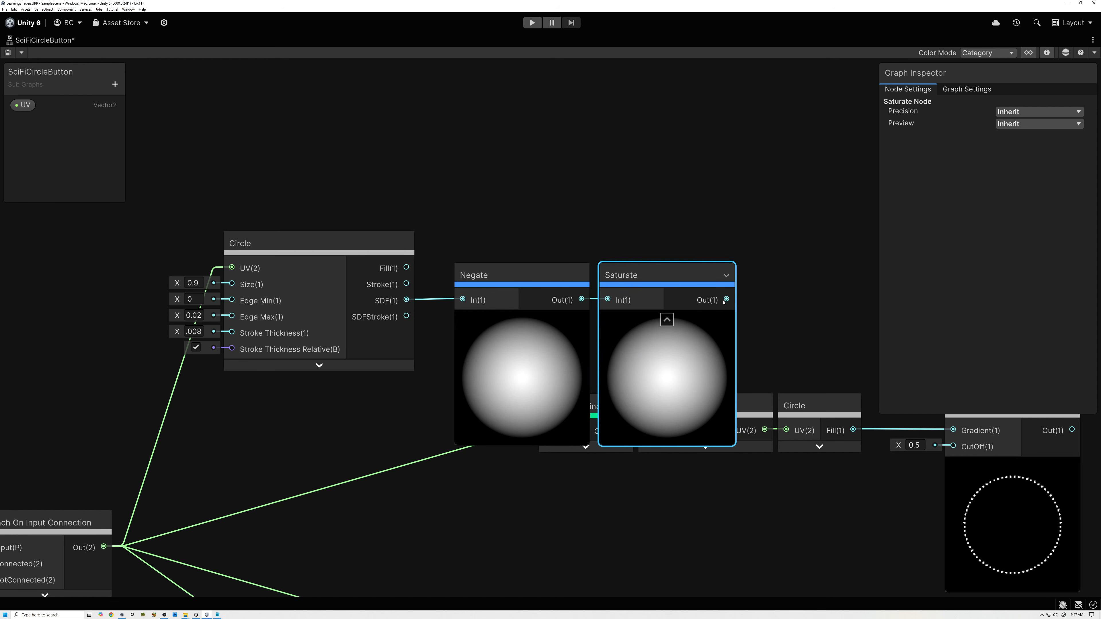
left_click_drag(726, 300, 775, 297)
type("power")
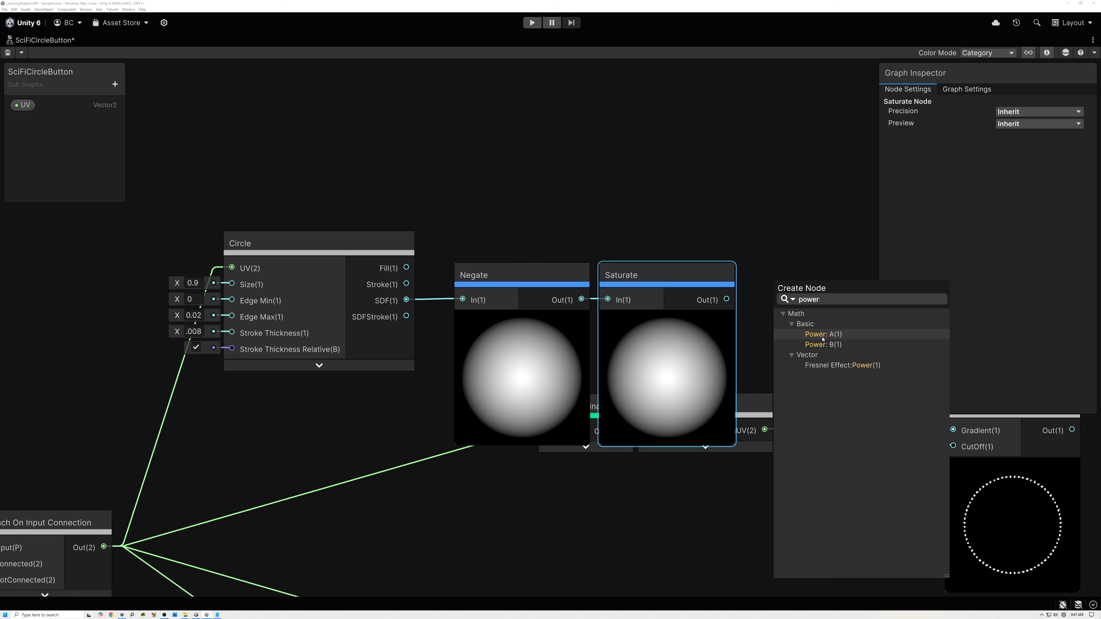
left_click(823, 339)
middle_click_drag(810, 296, 581, 232)
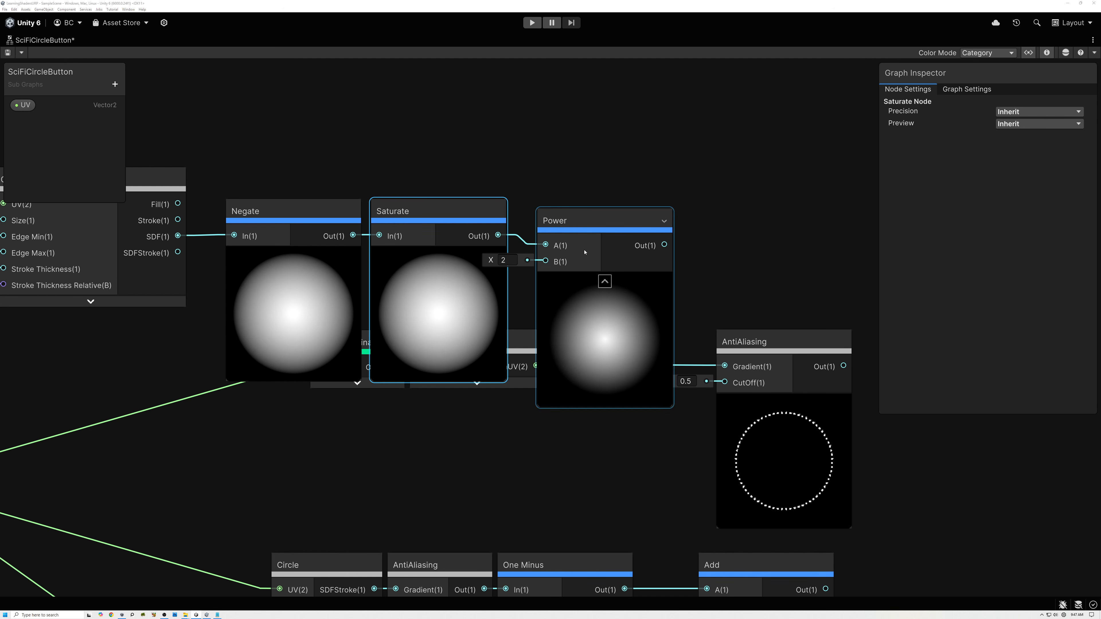
- Connect Power's output to the A input of a new Multiply node and set its B value to 0.5
left_click_drag(664, 245, 742, 233)
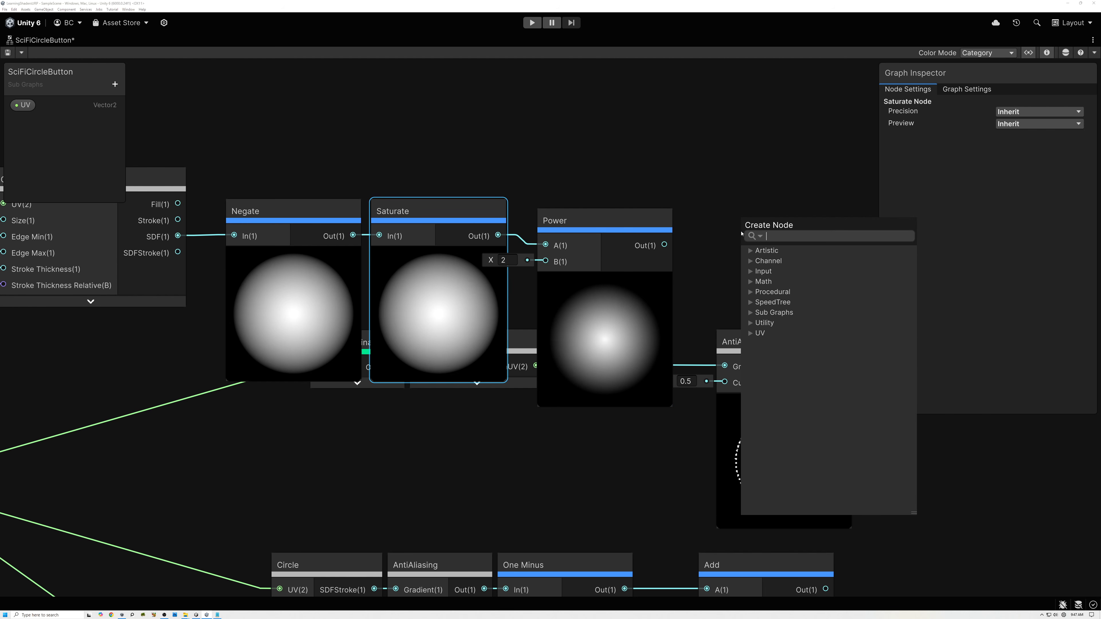
type("mul")
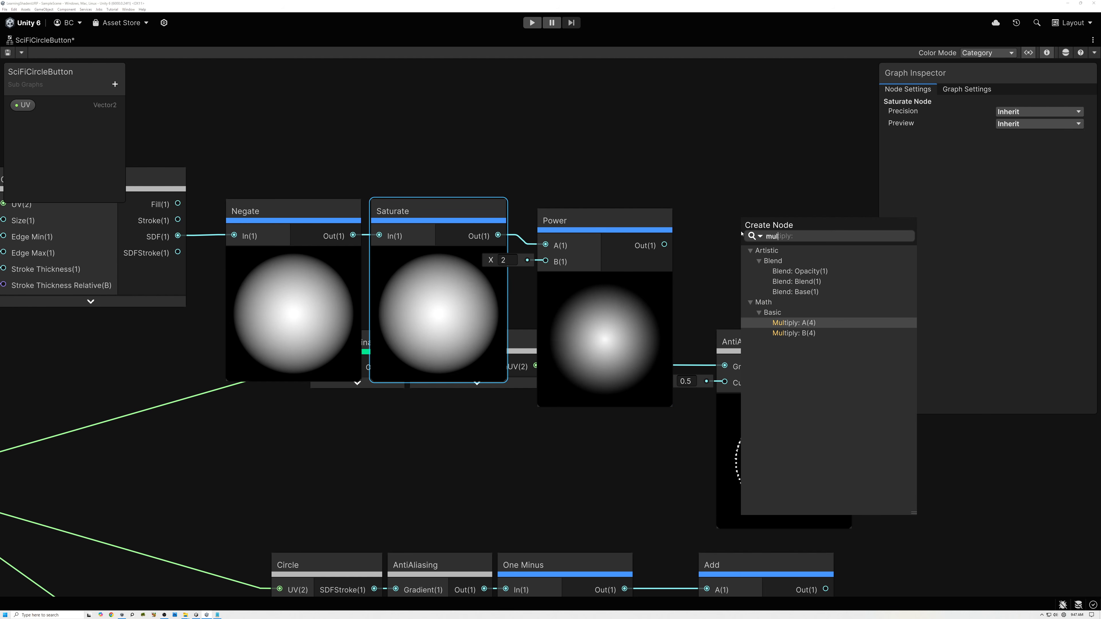
left_click(794, 322)
type("0.5")
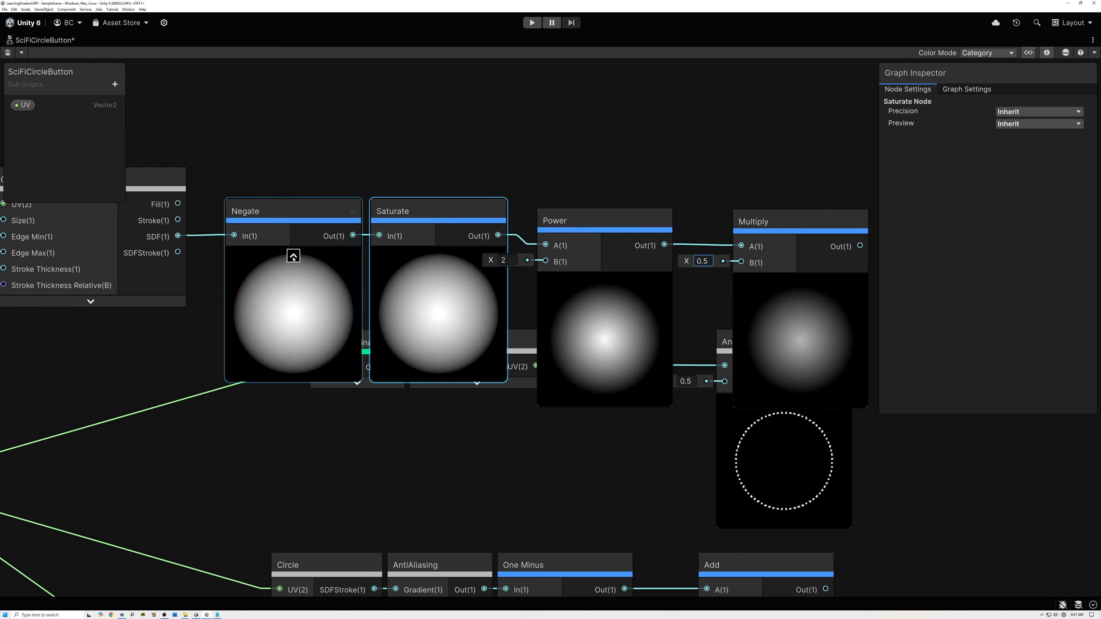
- Collapse the Negate, Saturate and Power previews and pack the three nodes tightly side by side
left_click(293, 256)
left_click(439, 255)
left_click(606, 282)
left_click_drag(534, 207, 487, 214)
left_click_drag(499, 209, 439, 209)
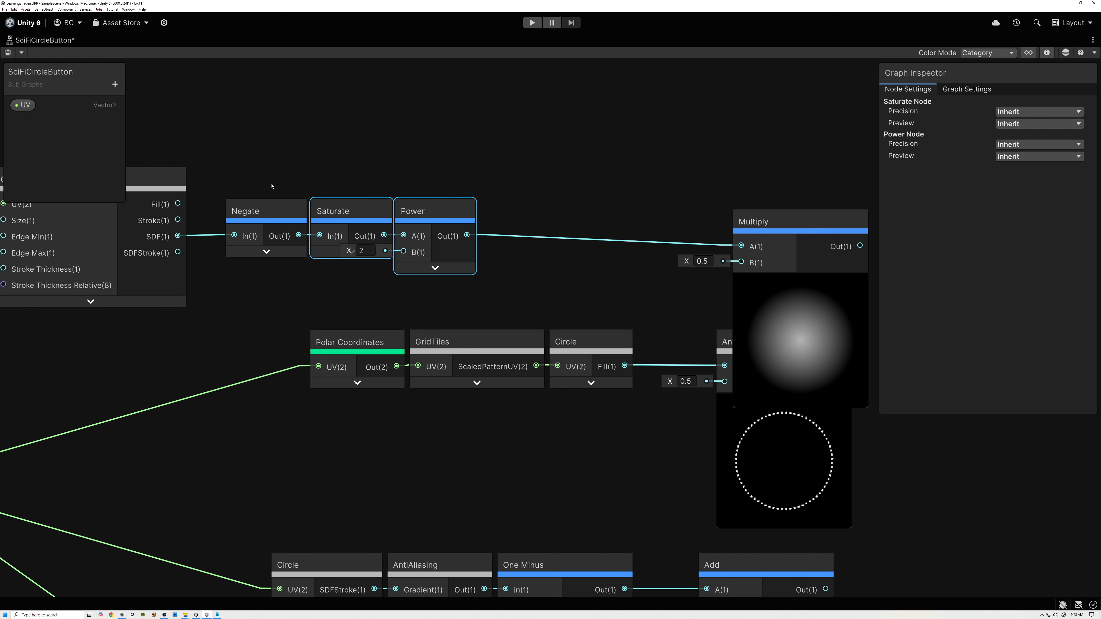
- Move the Multiply node right beside the collapsed Power node
middle_click_drag(271, 186, 538, 198)
middle_click_drag(789, 198, 502, 205)
left_click_drag(754, 246, 528, 248)
scroll(527, 246, "down", 3)
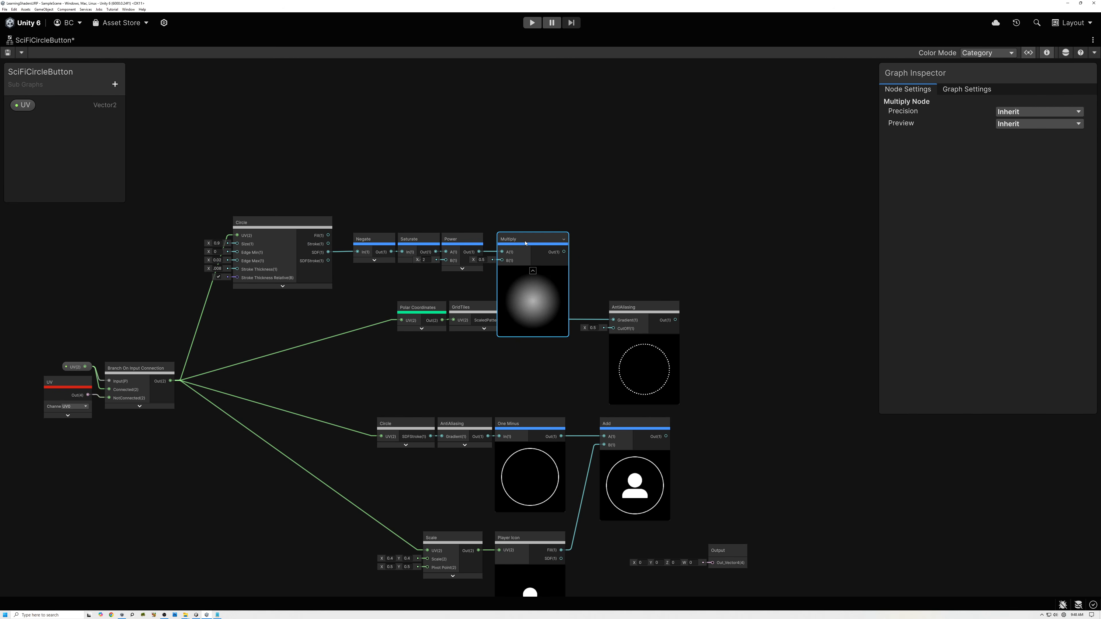
middle_click_drag(564, 307, 562, 242)
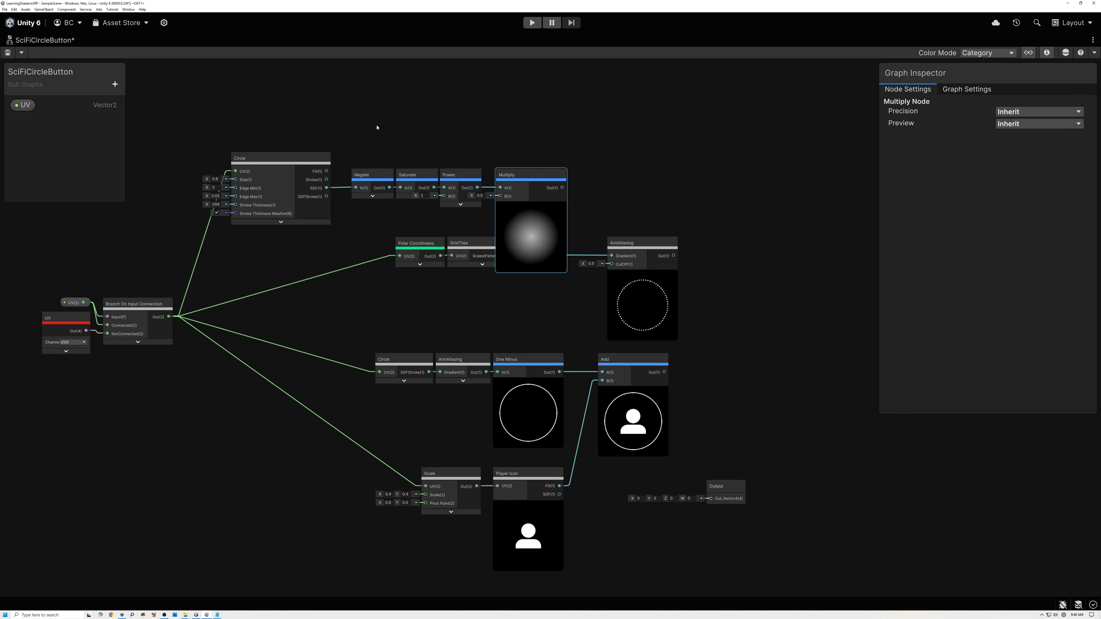
- Move the Negate, Saturate, Power and Multiply chain so Multiply sits above AntiAliasing, and hide Power's unconnected ports
left_click_drag(365, 144, 652, 135)
scroll(658, 173, "up", 5)
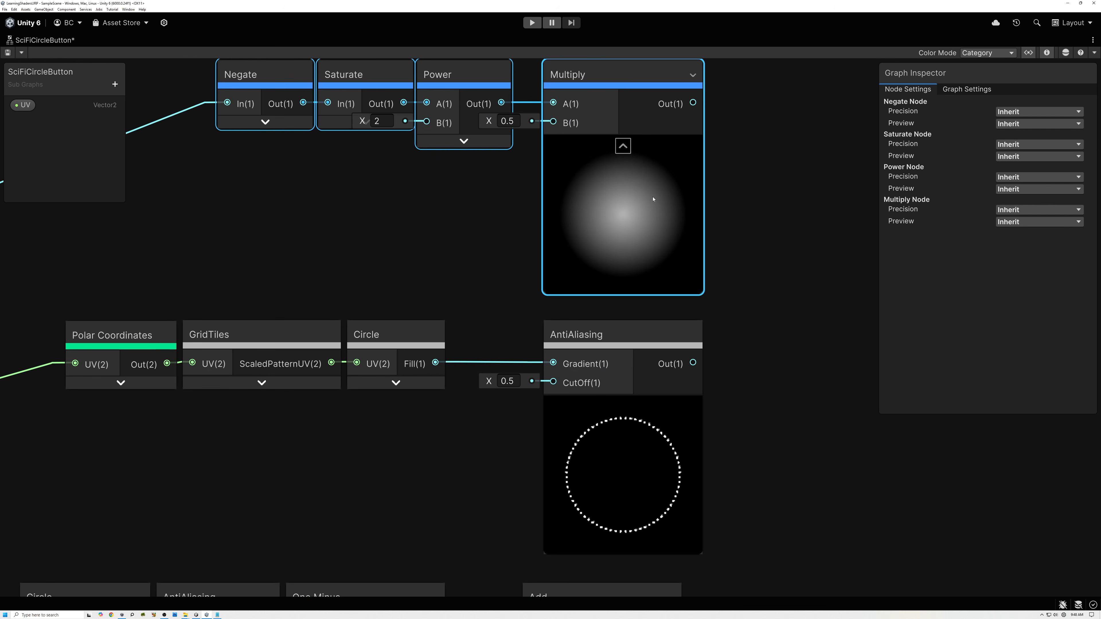
middle_click_drag(638, 192, 618, 258)
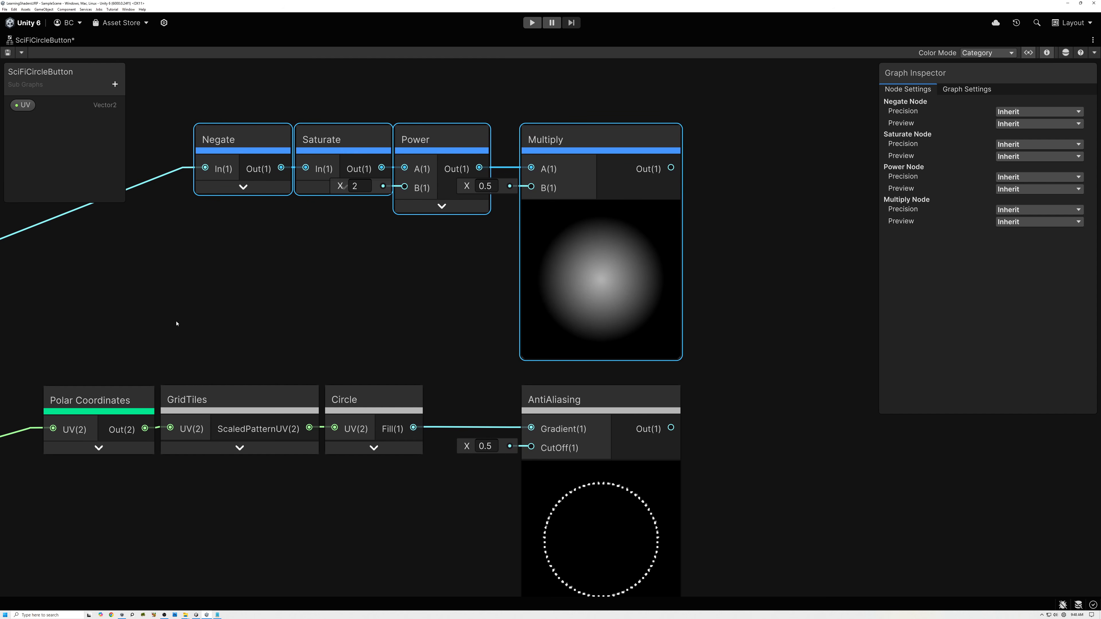
key("alt+Tab")
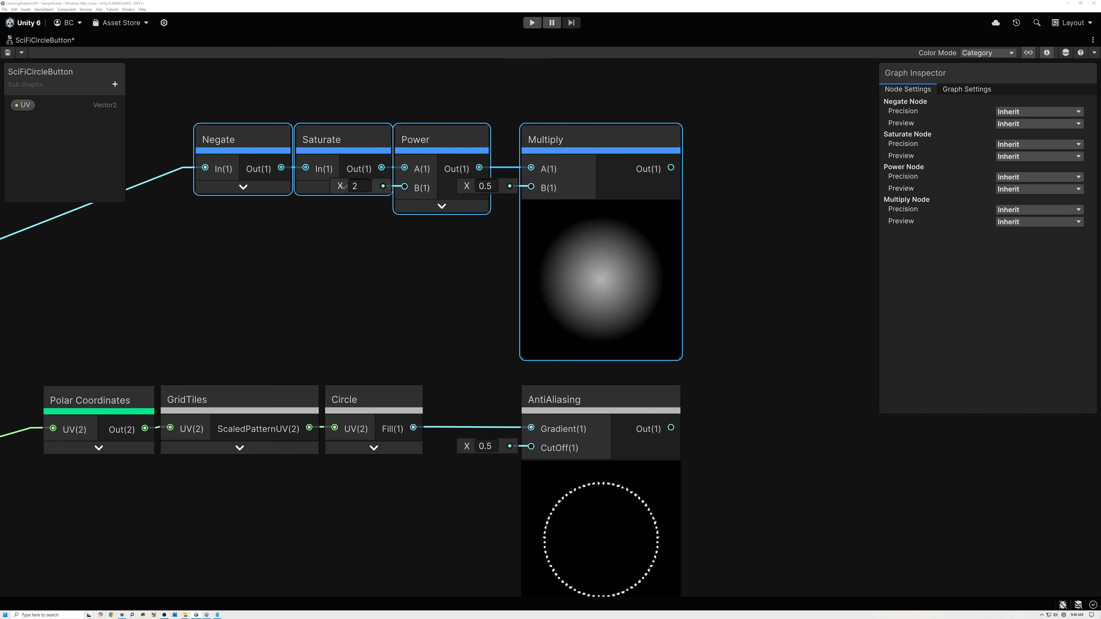
middle_click_drag(426, 285, 489, 423)
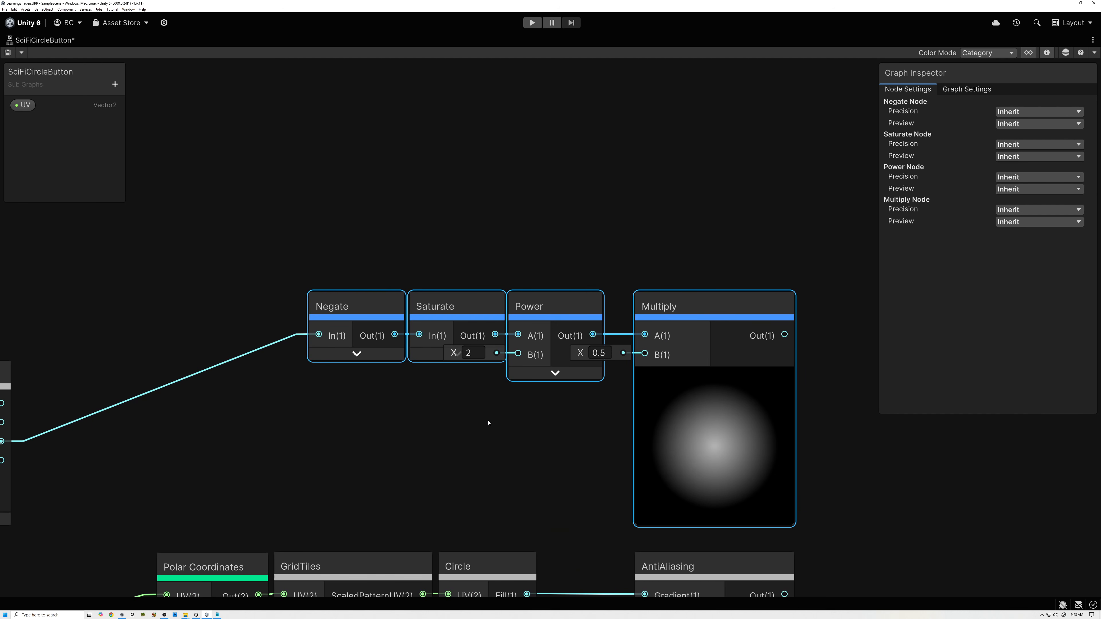
left_click(575, 269)
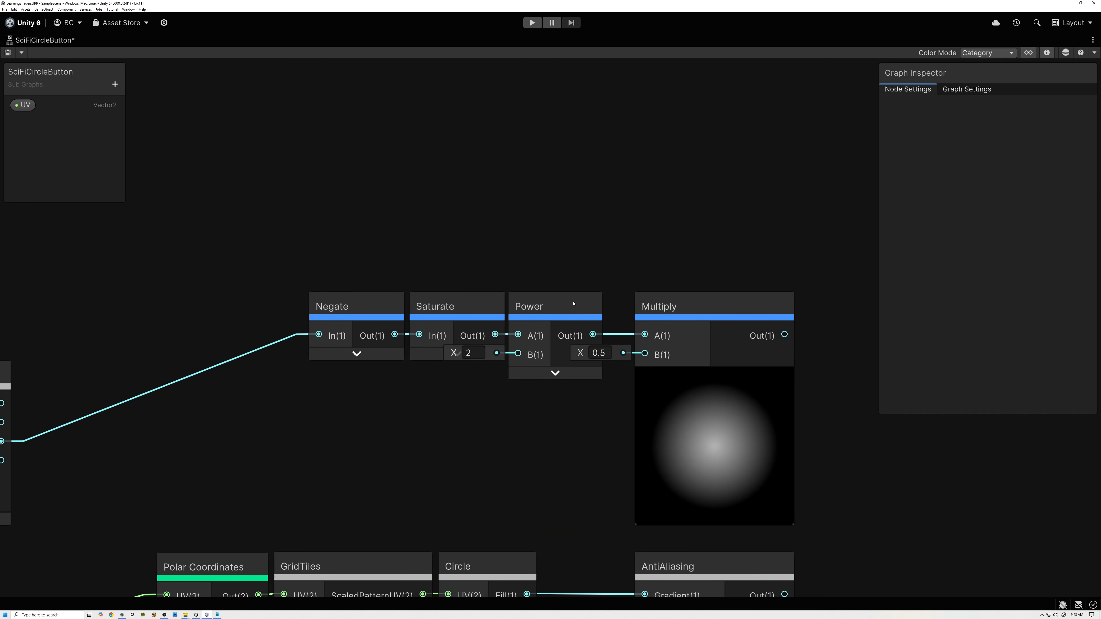
left_click(593, 307)
- Add a CircleSegments node above the Negate, Saturate and Power chain
middle_click_drag(393, 238, 393, 319)
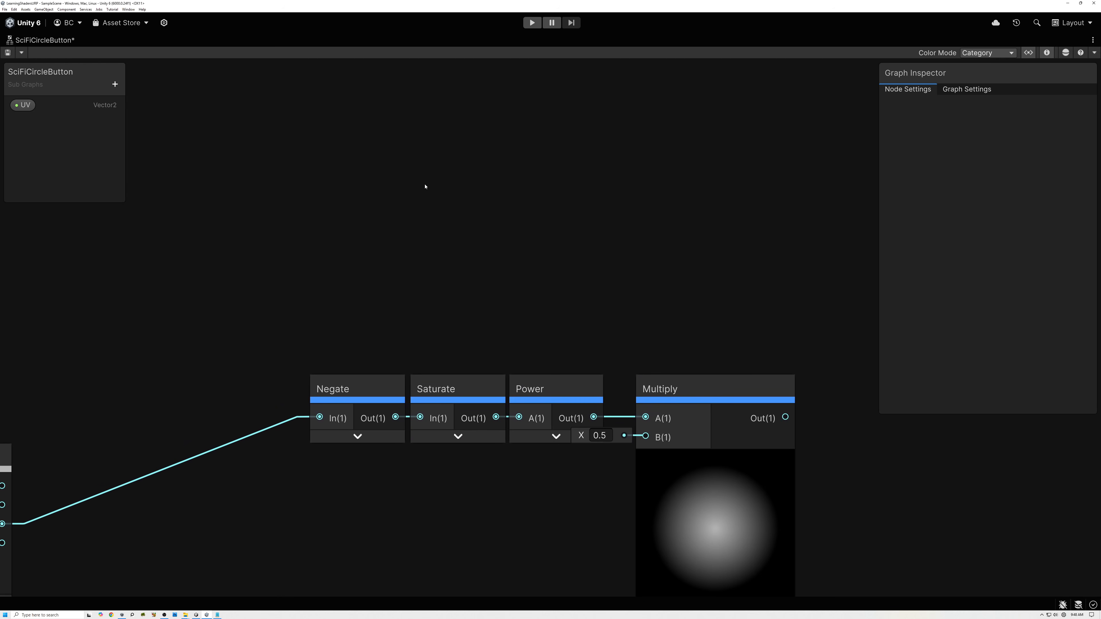
key("space")
type("cir")
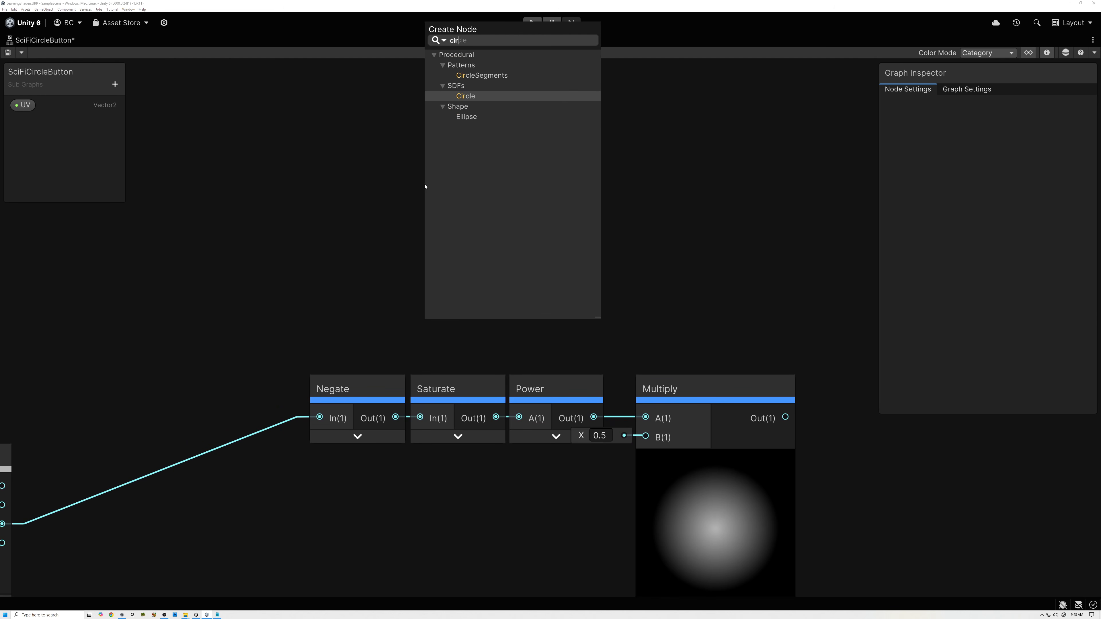
left_click(479, 76)
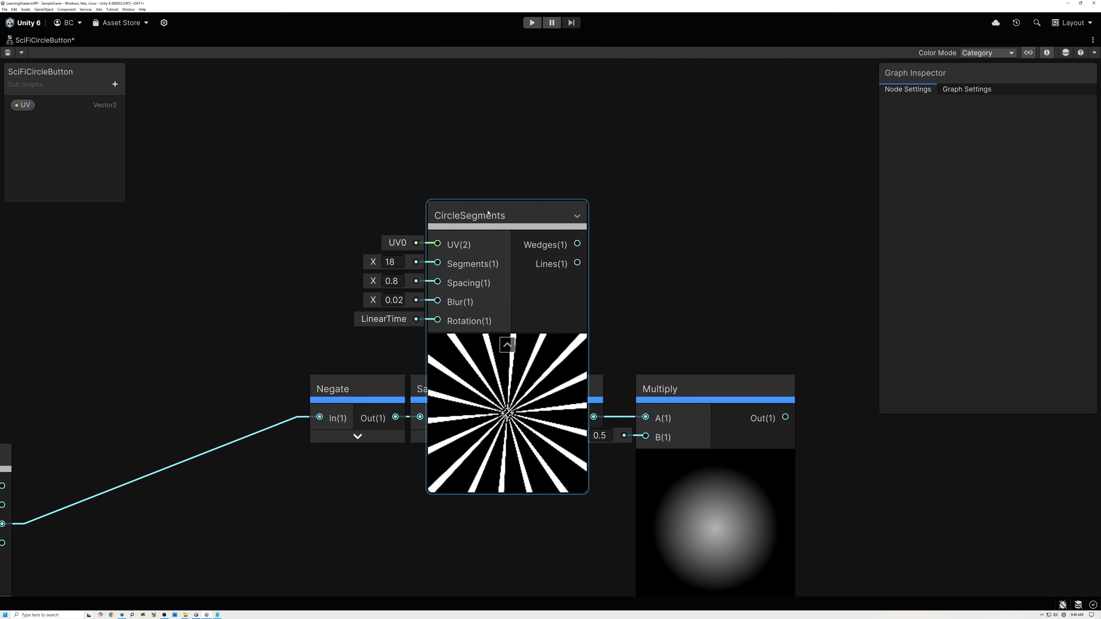
left_click_drag(488, 212, 487, 103)
middle_click_drag(632, 227, 649, 321)
- Set the CircleSegments node's Segments to 3 and position the node above Negate, leaving space beside it
left_click_drag(543, 204, 544, 174)
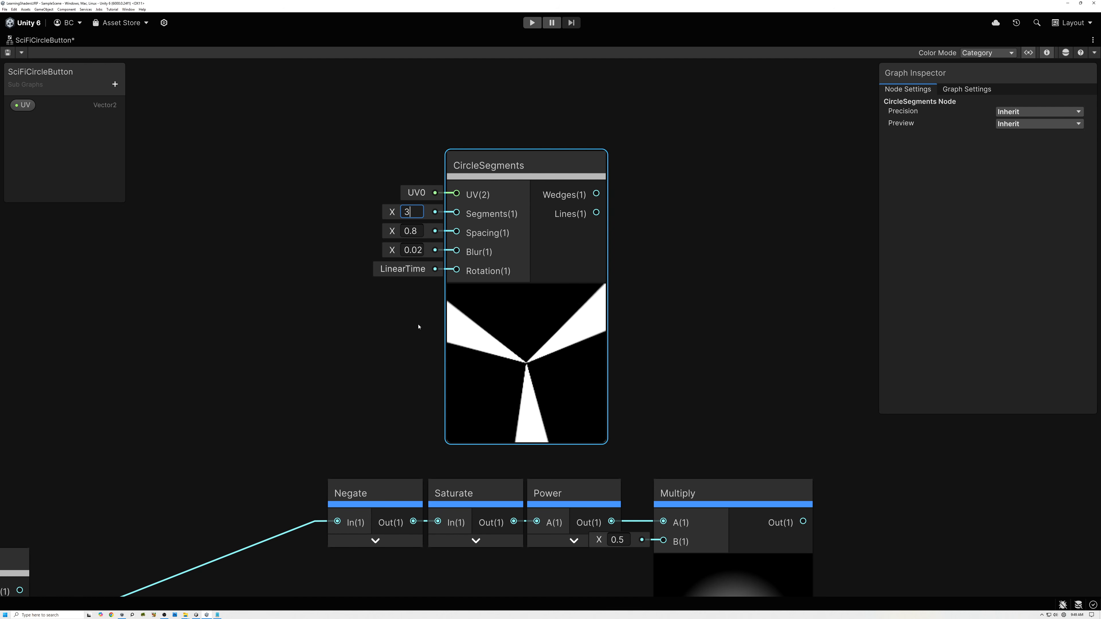
scroll(381, 259, "down", 3)
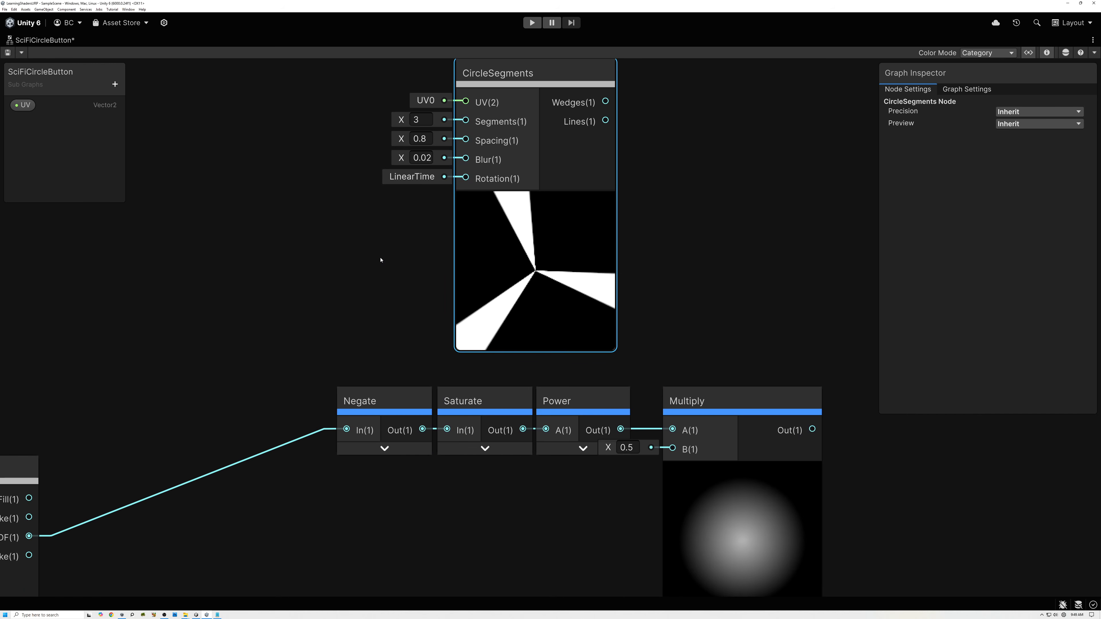
middle_click_drag(273, 332, 400, 306)
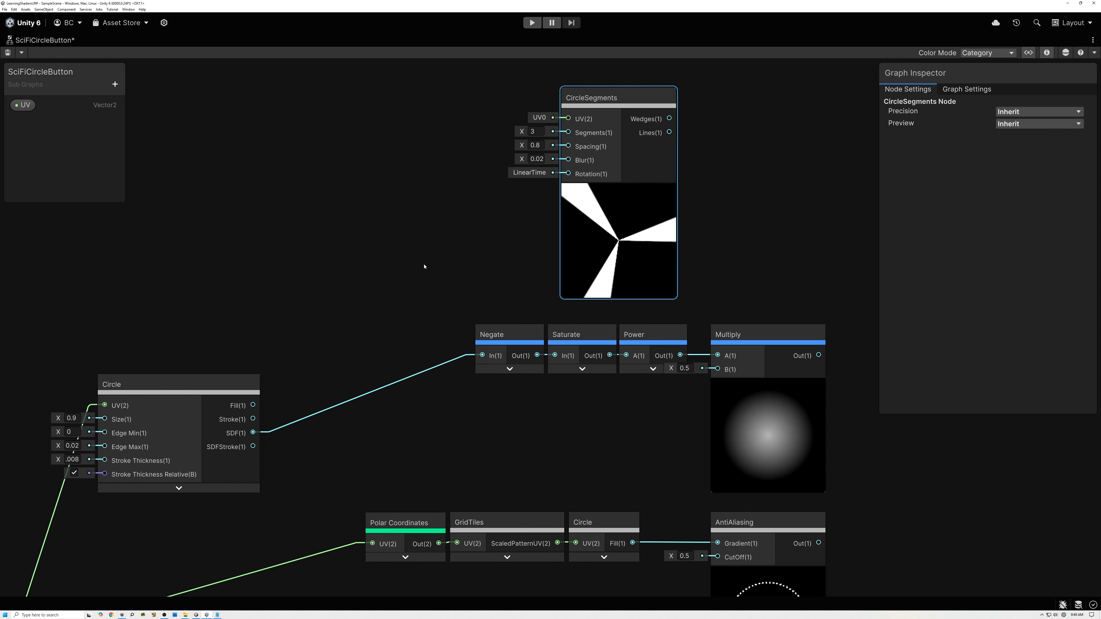
left_click_drag(632, 223, 506, 223)
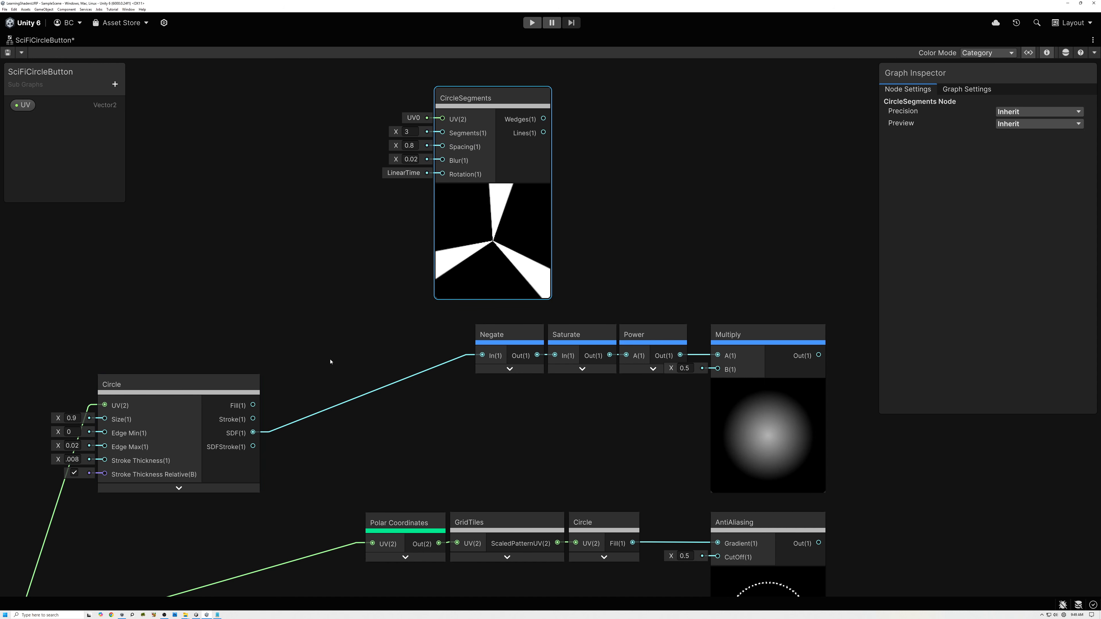
middle_click_drag(329, 273, 319, 320)
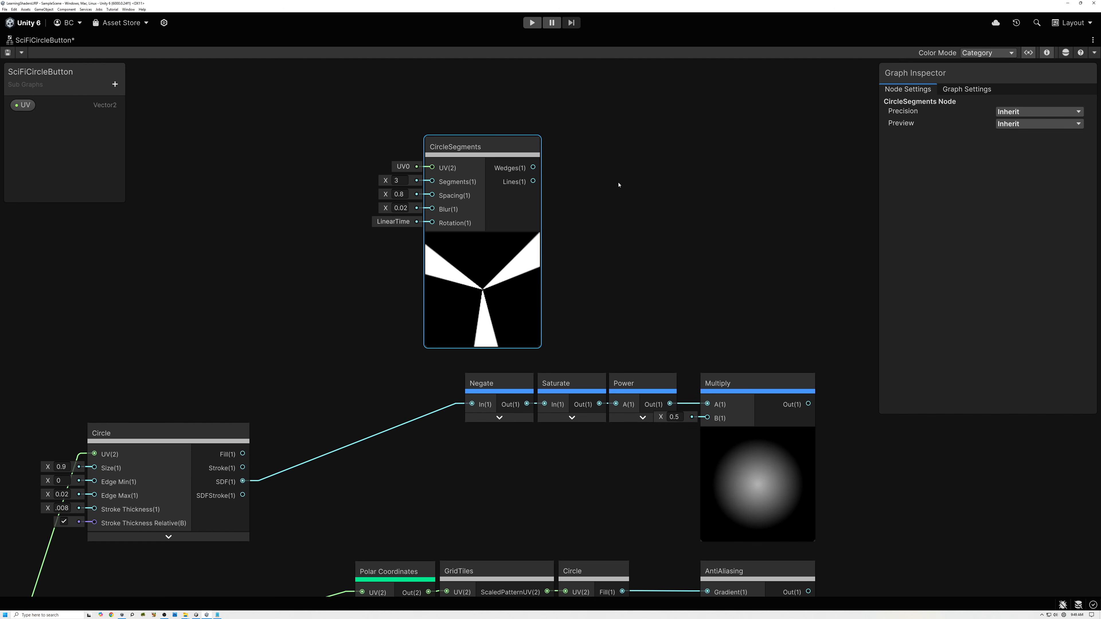
- Add a Subtract node beside CircleSegments and connect the newest Circle's Stroke output to its A input
left_click(612, 173)
key("space")
type("sub")
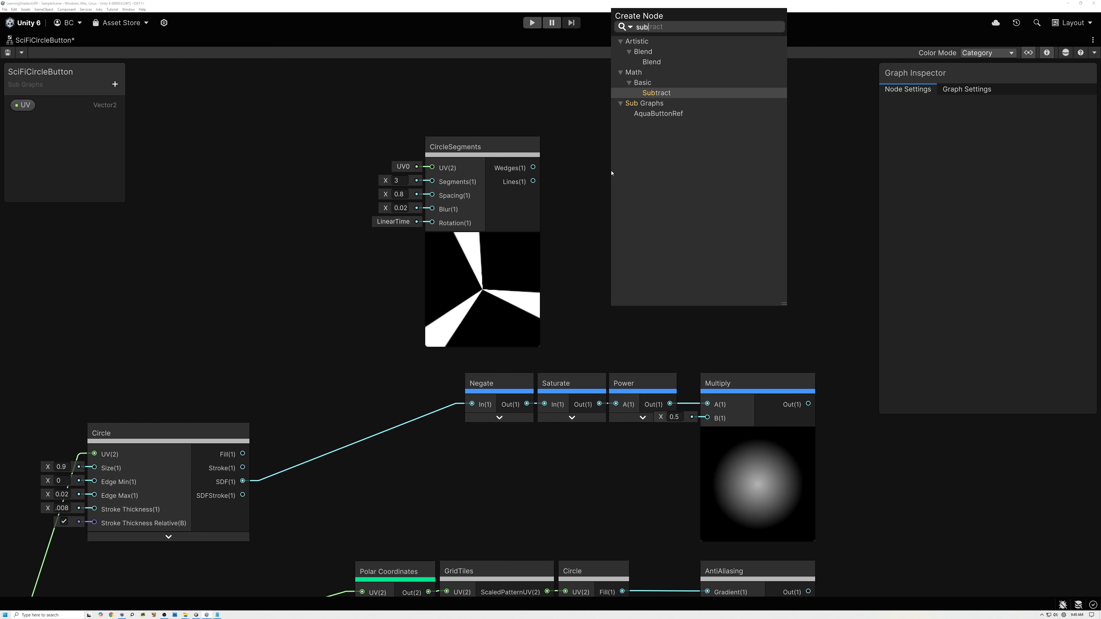
left_click(660, 94)
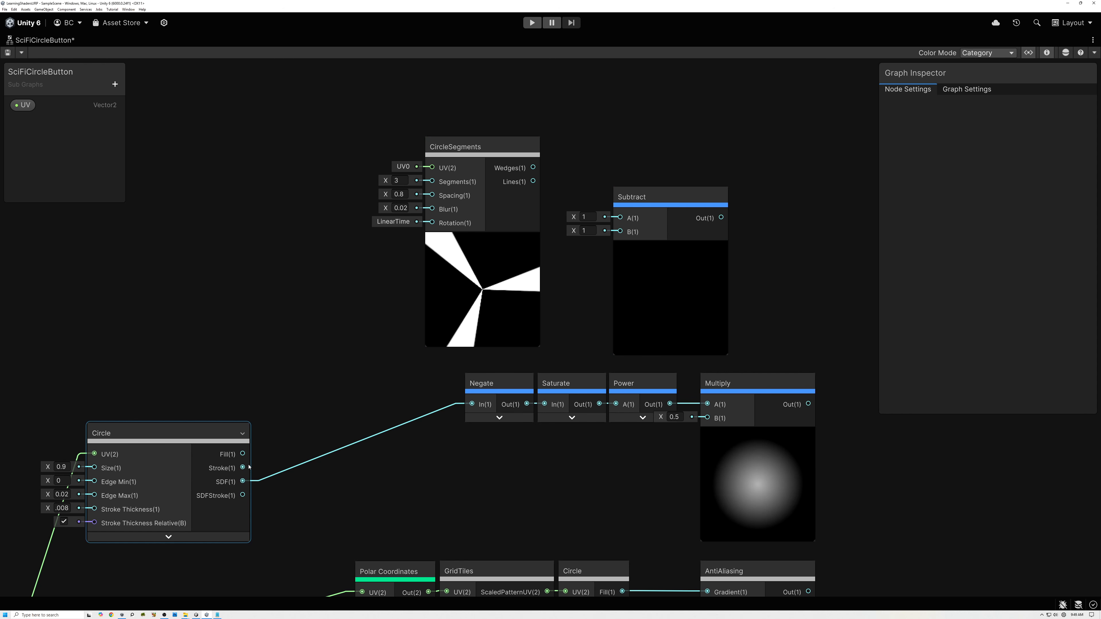
mouse_move(243, 468)
left_mouse_down()
mouse_move(612, 204)
mouse_move(620, 217)
mouse_move(641, 161)
left_mouse_up()
left_click(644, 197)
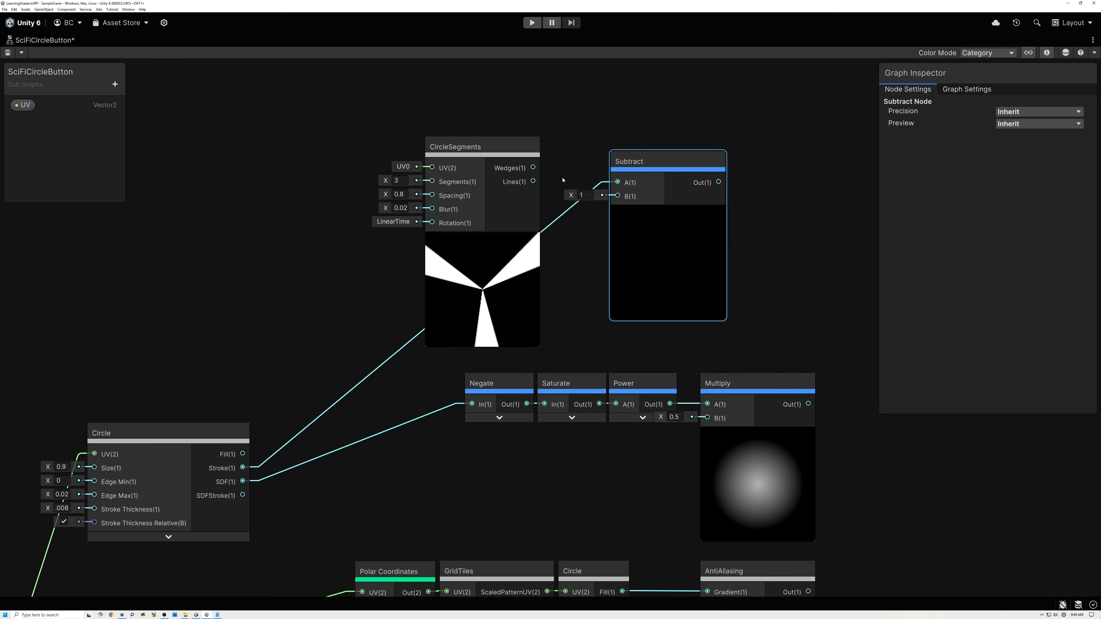
- Connect the CircleSegments Wedges output to the Subtract node's B input
scroll(557, 184, "up", 3)
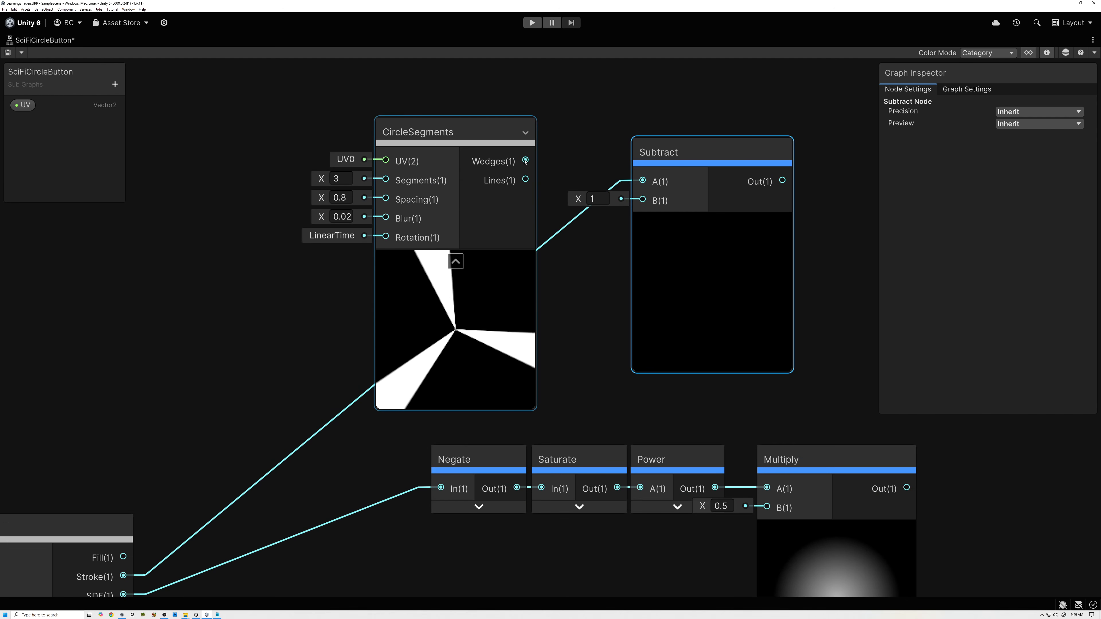
left_click(441, 141)
left_click_drag(525, 160, 643, 200)
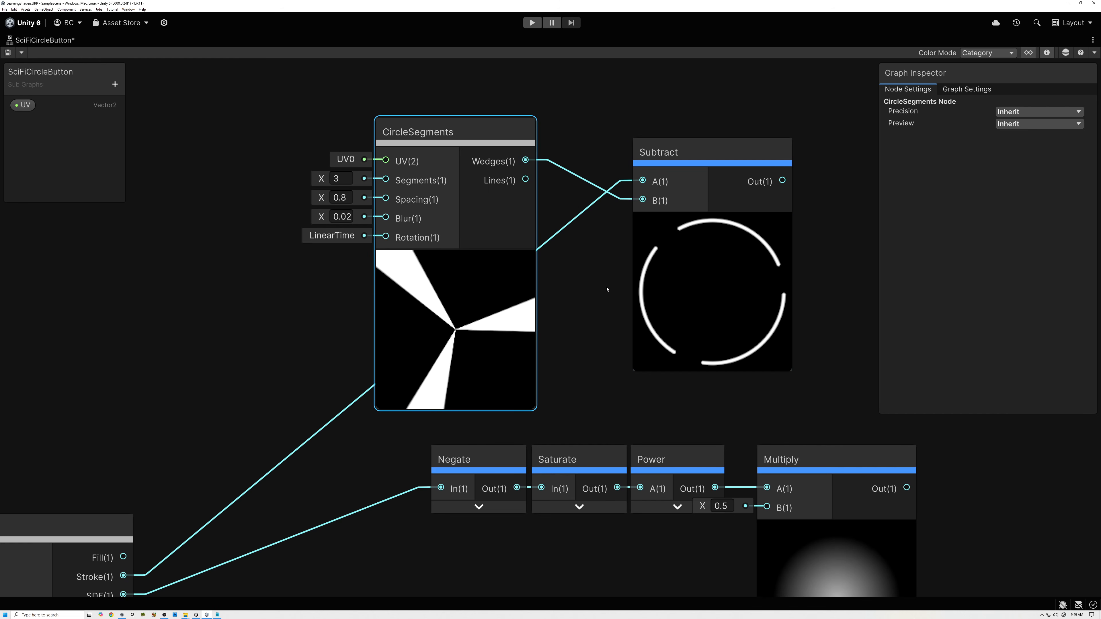
middle_click_drag(255, 435, 284, 438)
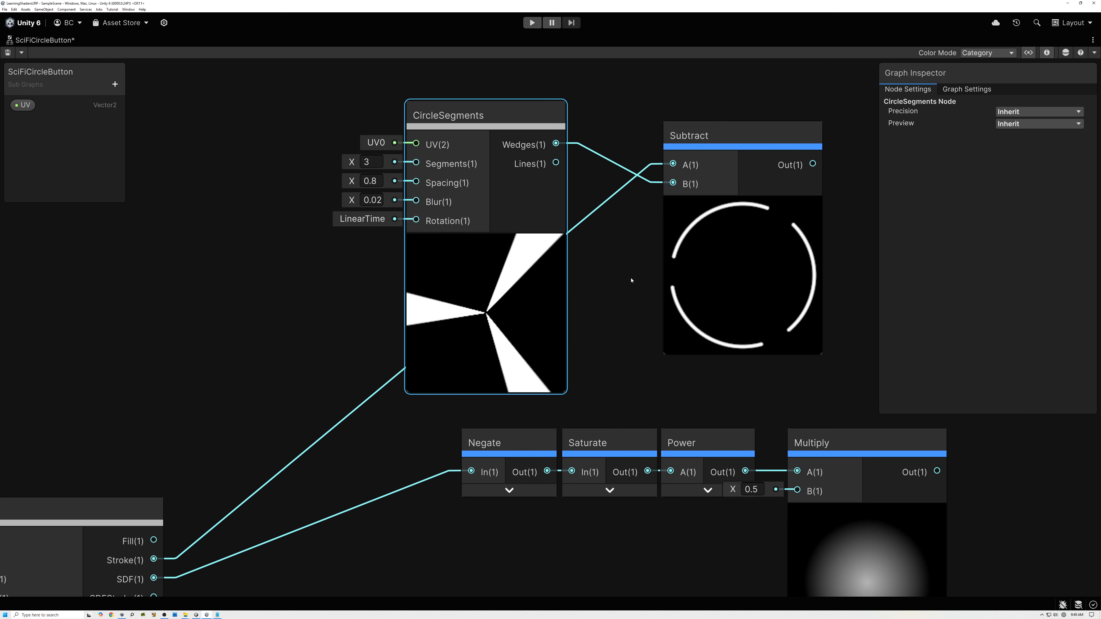
- Reposition the Subtract node and add an AntiAliasing node fed by its output through the Gradient input
left_click_drag(708, 168, 705, 145)
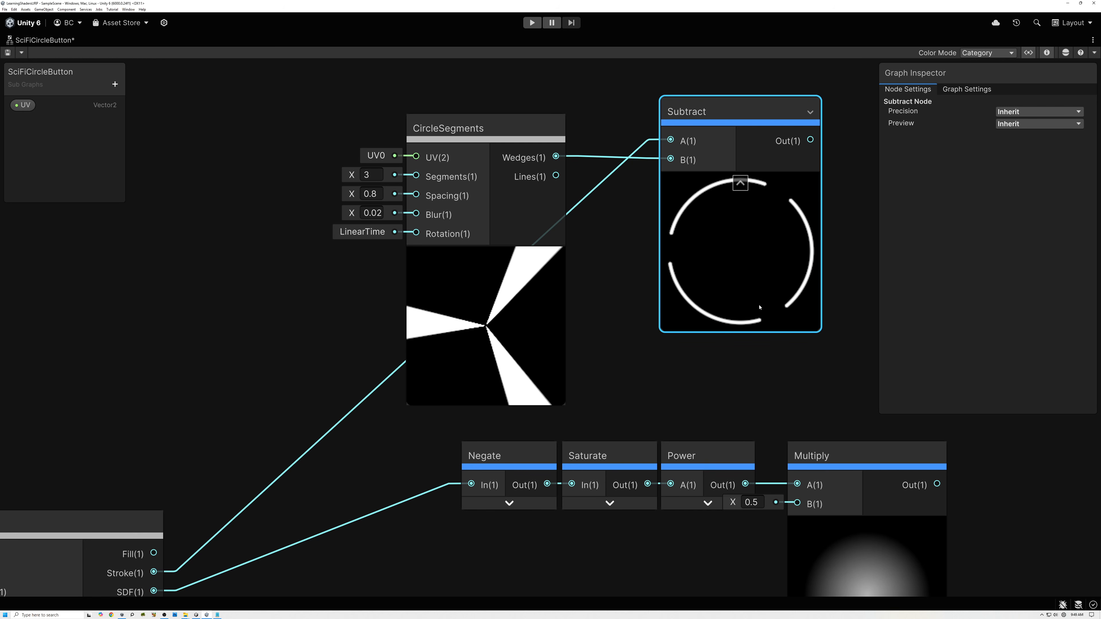
middle_click_drag(721, 280, 490, 337)
left_click_drag(579, 197, 638, 196)
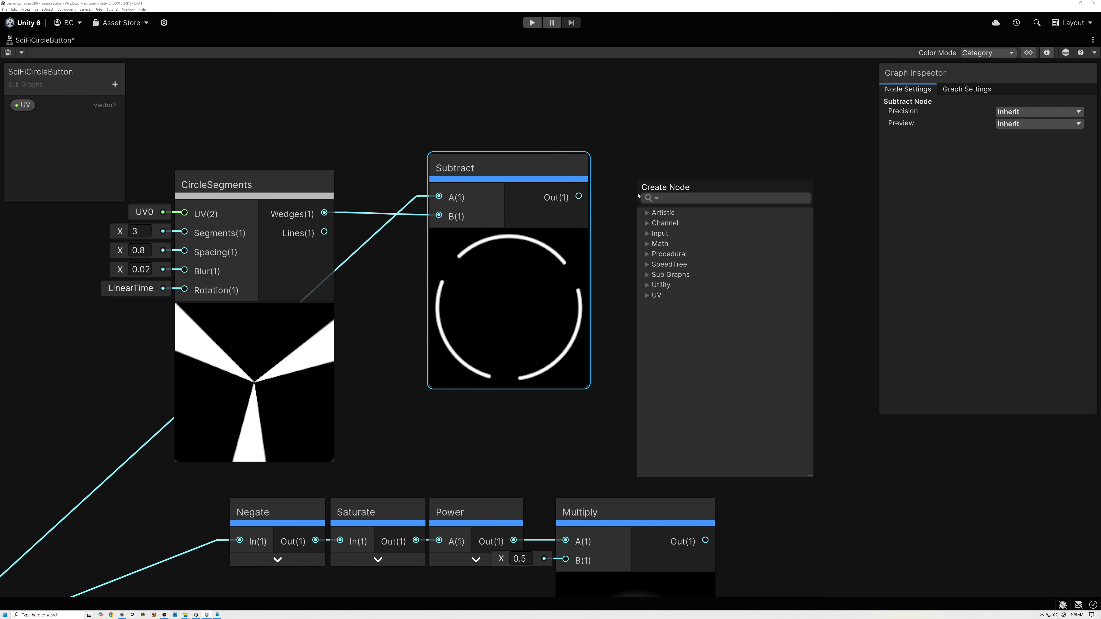
type("ant")
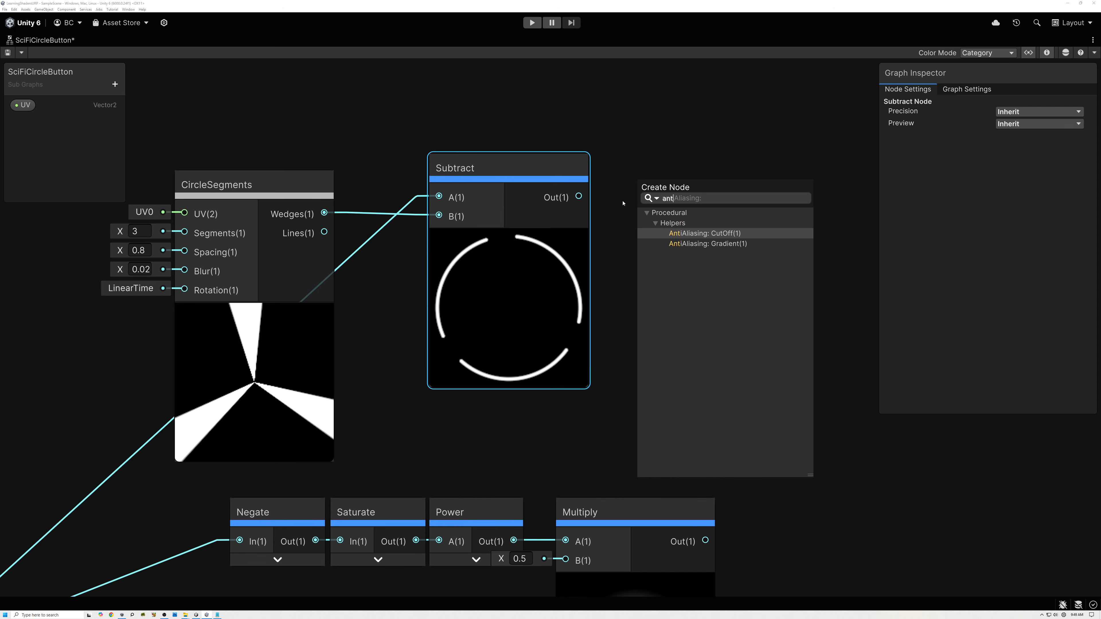
left_click(715, 245)
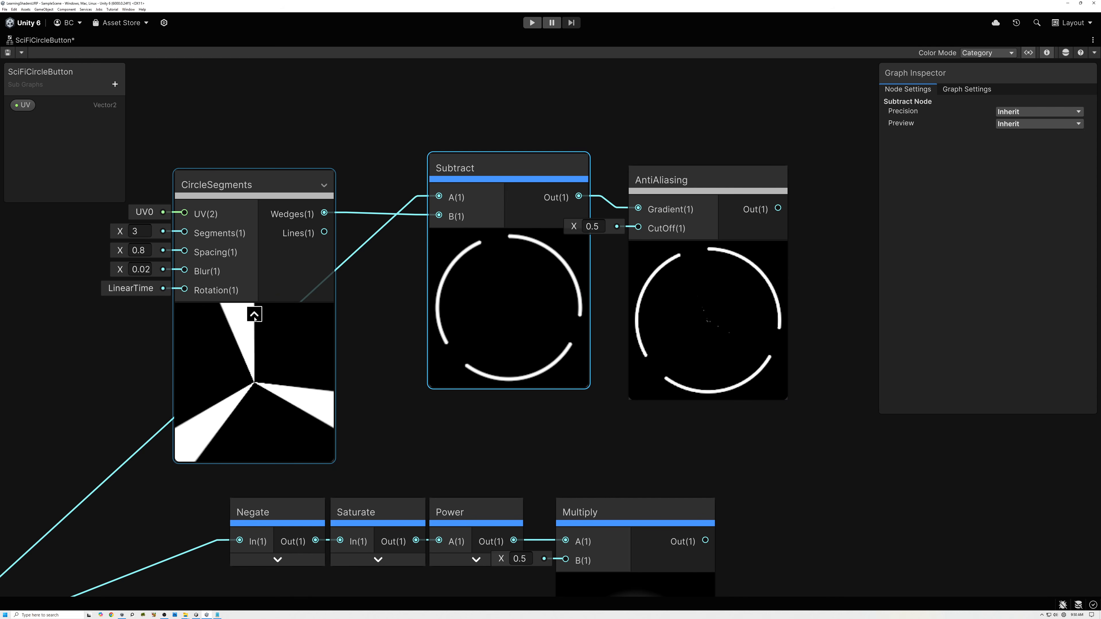
- Collapse the CircleSegments and Subtract previews and line up CircleSegments, Subtract and AntiAliasing in a compact row
left_click(253, 310)
left_click(509, 239)
left_click_drag(476, 165, 399, 181)
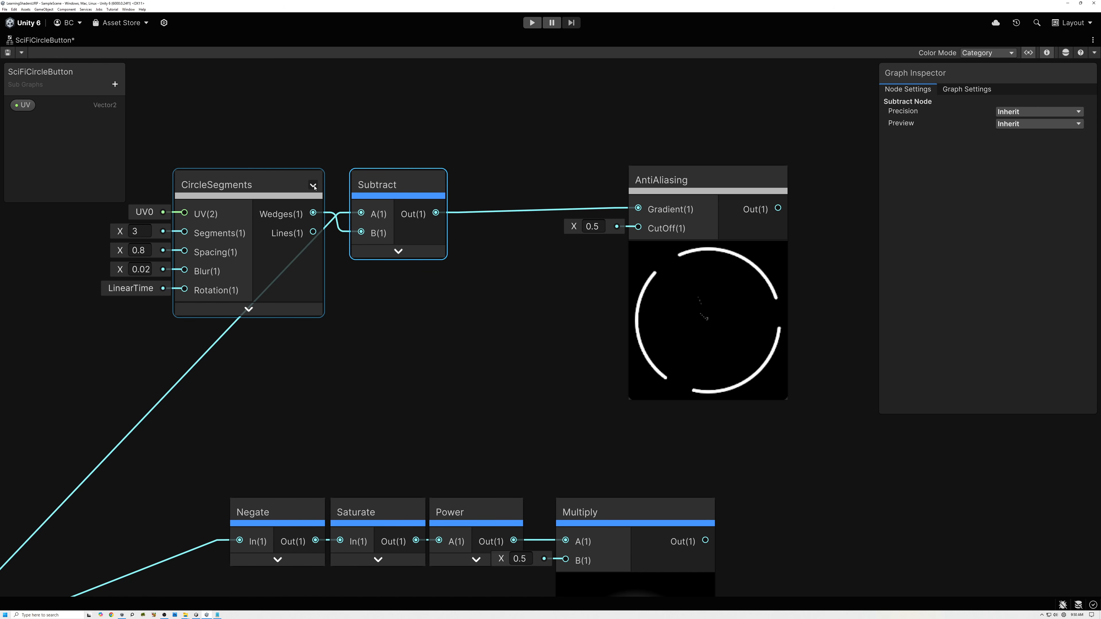
left_click_drag(705, 180, 631, 184)
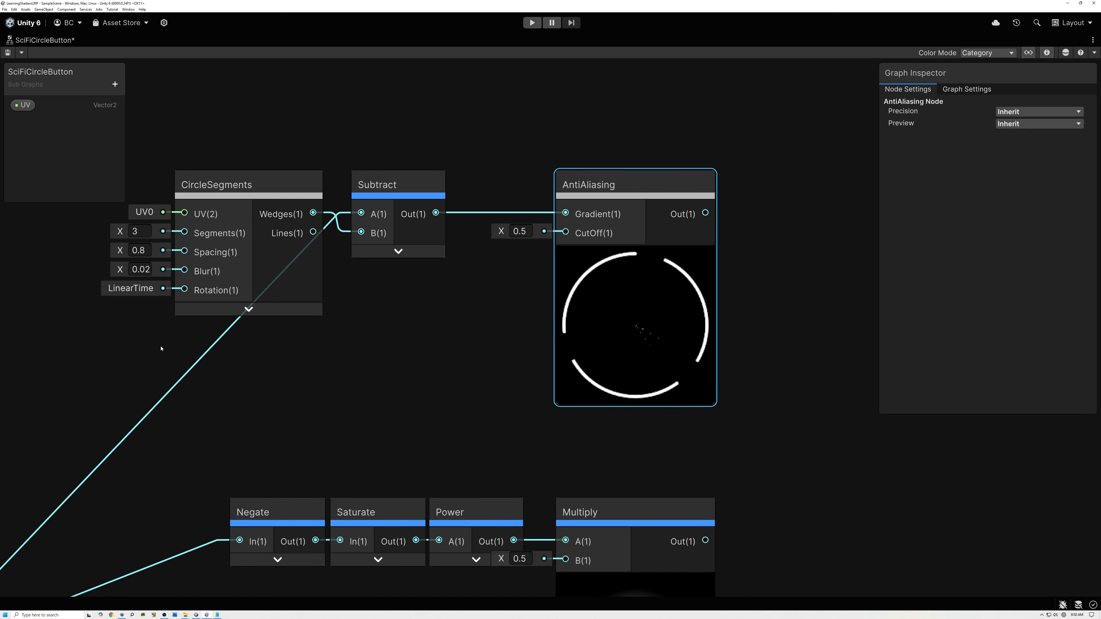
- Add a Maximum node combining the segmented ring's AntiAliasing output in A with the glow's Multiply output in B
scroll(483, 257, "down", 3)
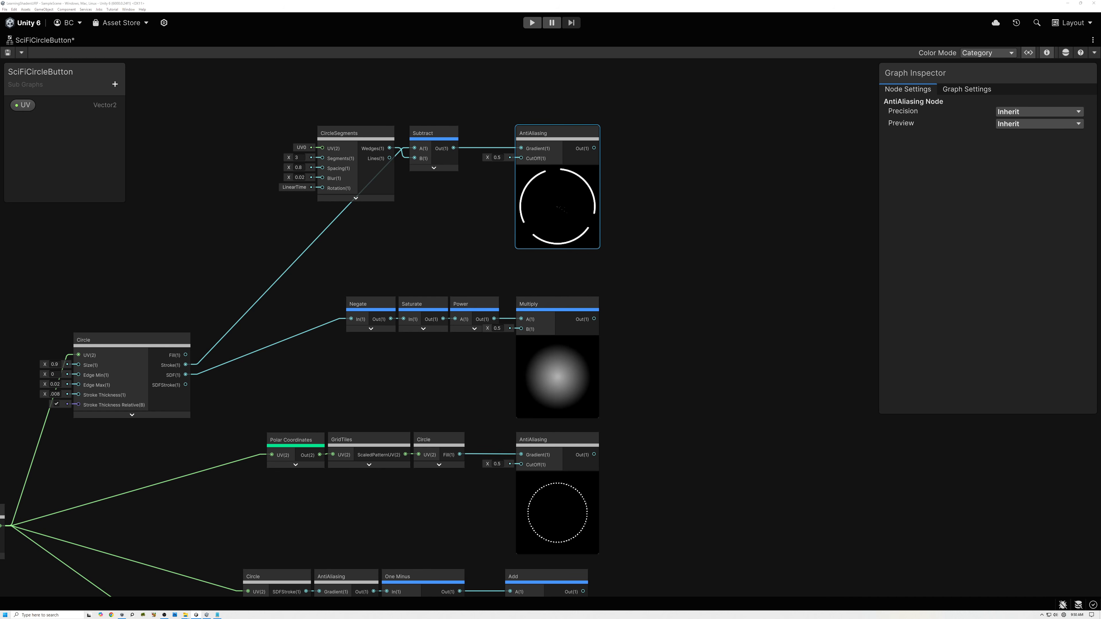
middle_click_drag(559, 264, 554, 270)
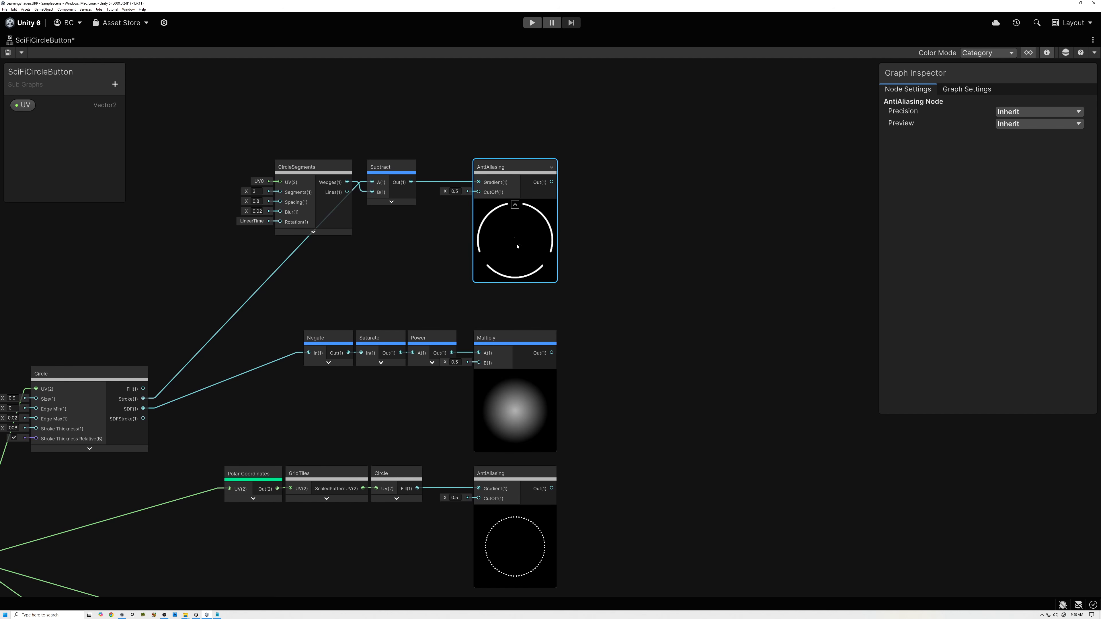
left_click(518, 341)
left_click_drag(551, 182, 632, 276)
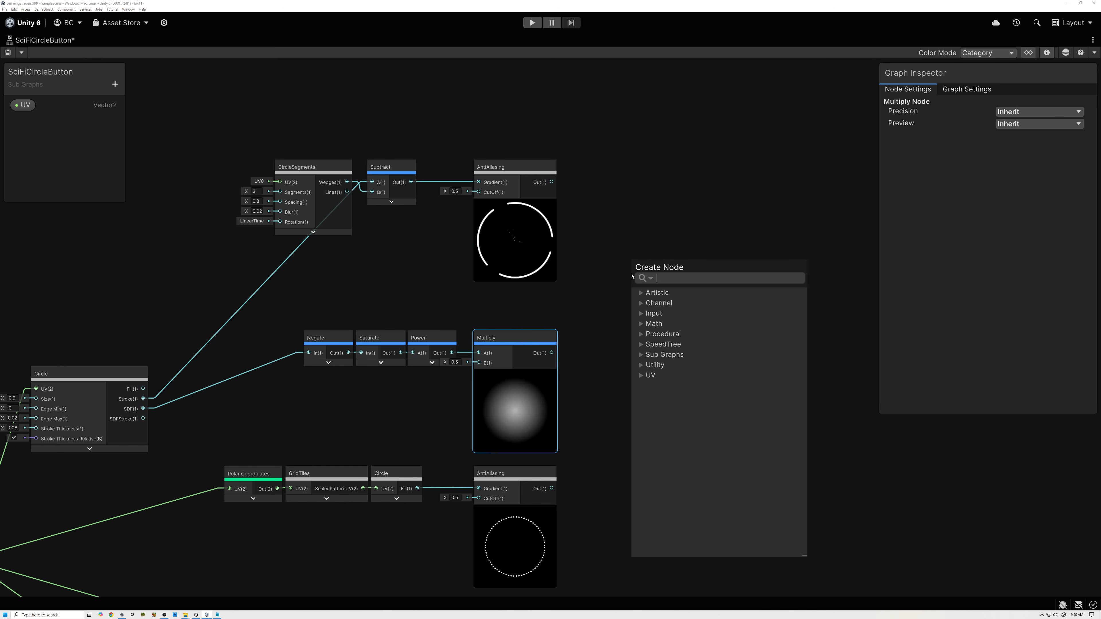
type("max")
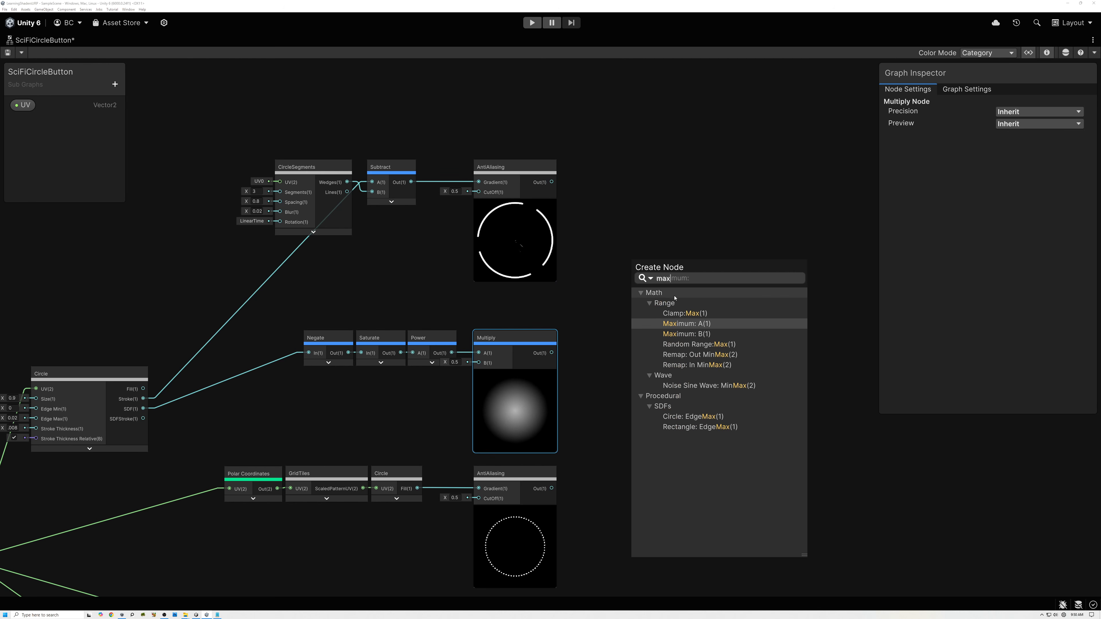
left_click(687, 323)
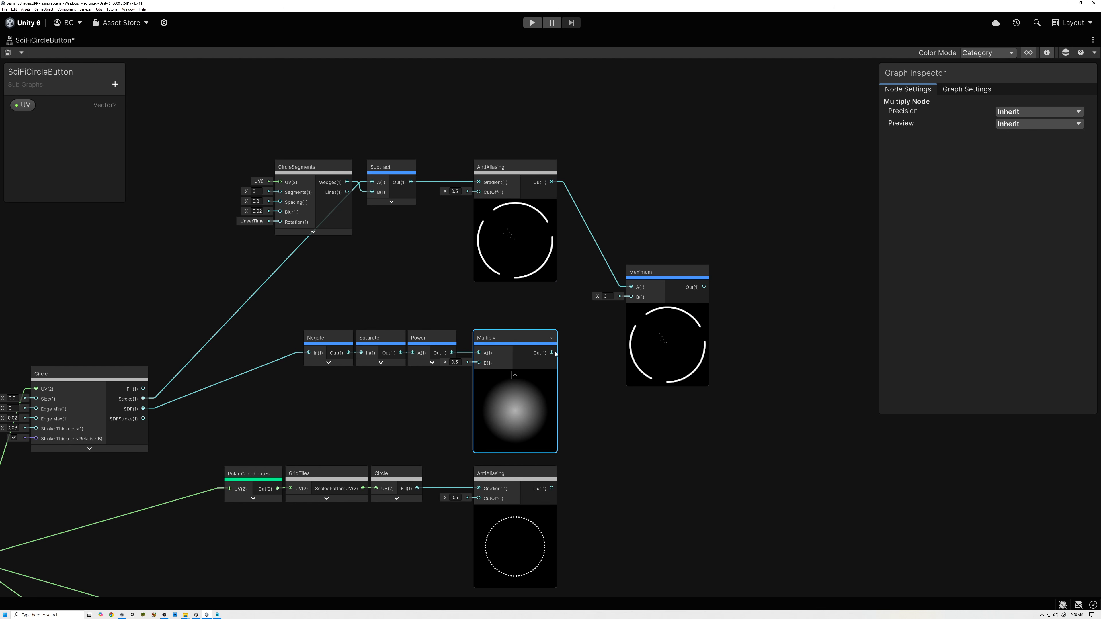
left_click(505, 177)
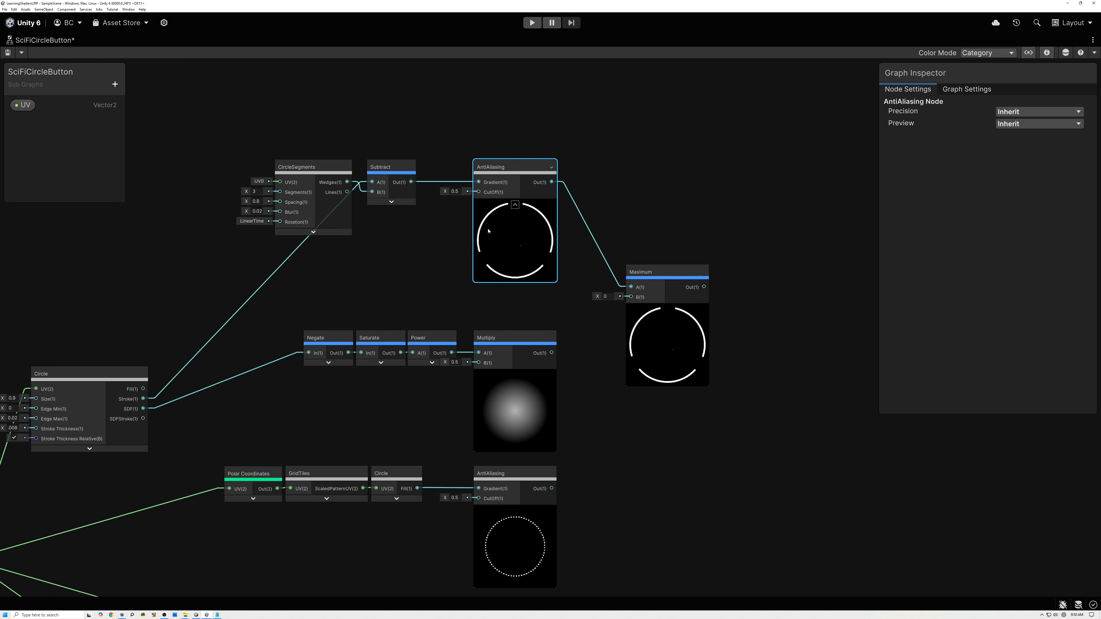
left_click_drag(638, 301, 648, 239)
middle_click_drag(642, 203, 523, 208)
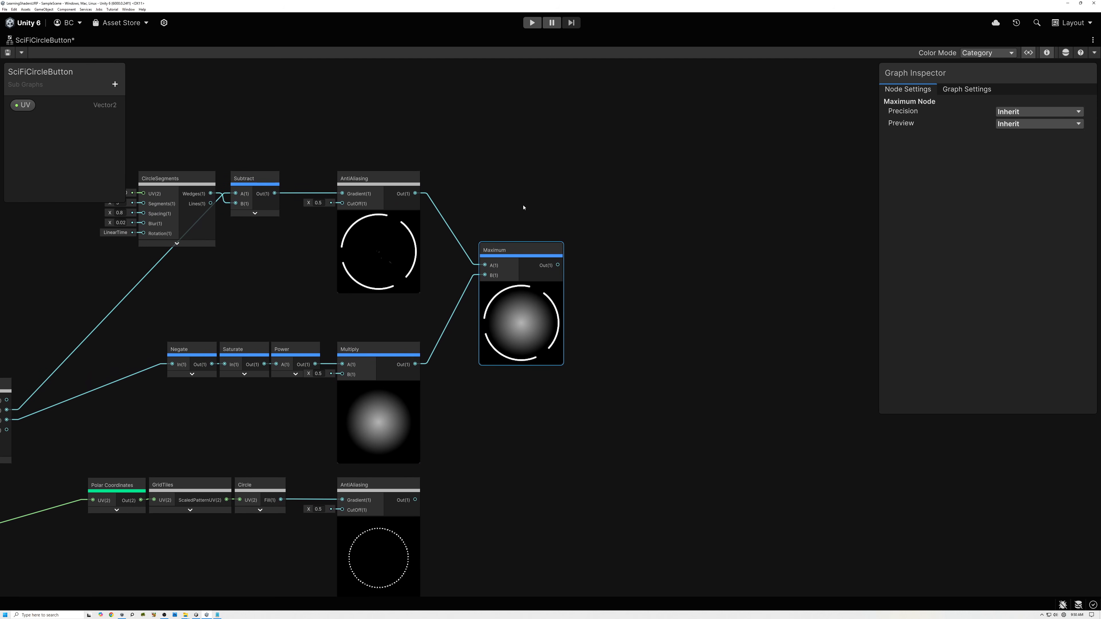
- Add a second Maximum node combining the first Maximum's output in A with the dotted ring's AntiAliasing output in B
scroll(524, 208, "down", 4)
middle_click_drag(609, 251, 591, 233)
key("space")
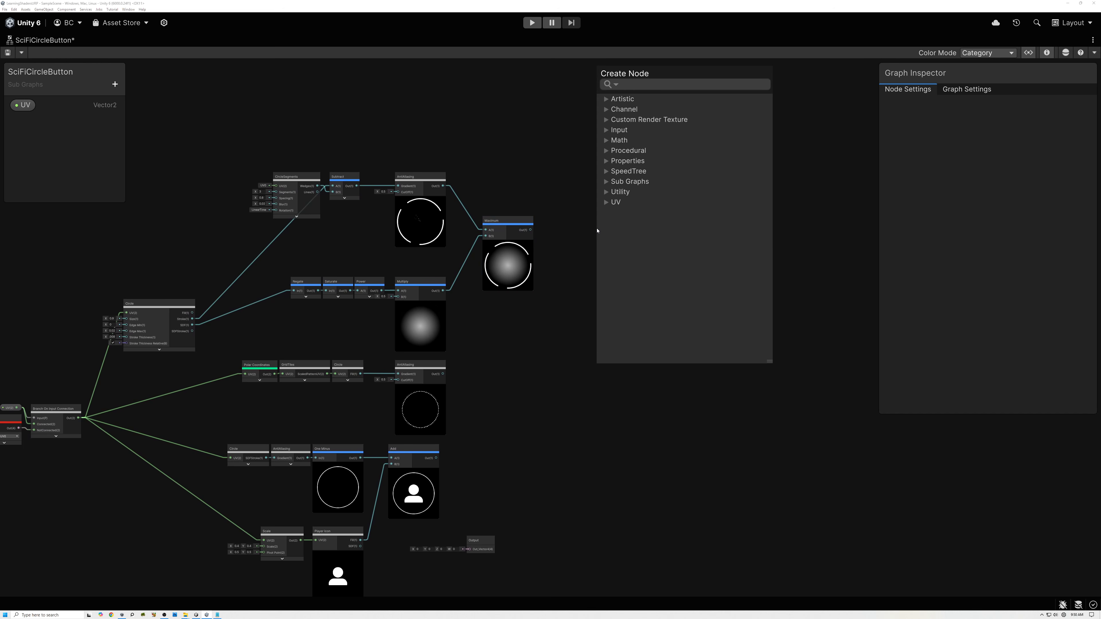
type("max")
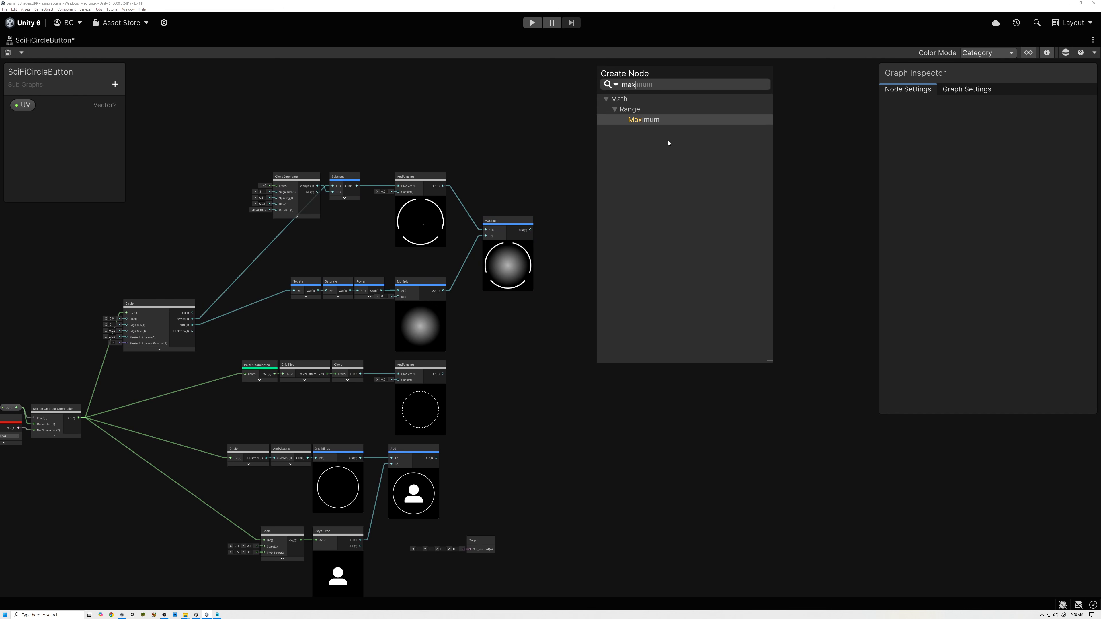
key("Return")
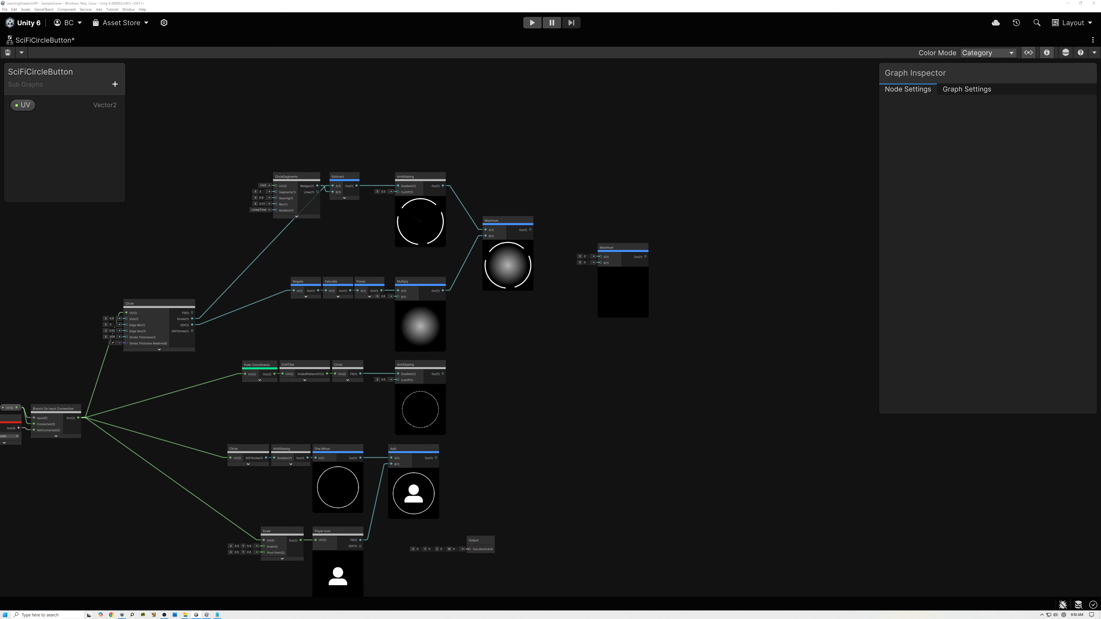
left_click_drag(530, 230, 600, 263)
scroll(628, 287, "up", 3)
scroll(625, 291, "up", 3)
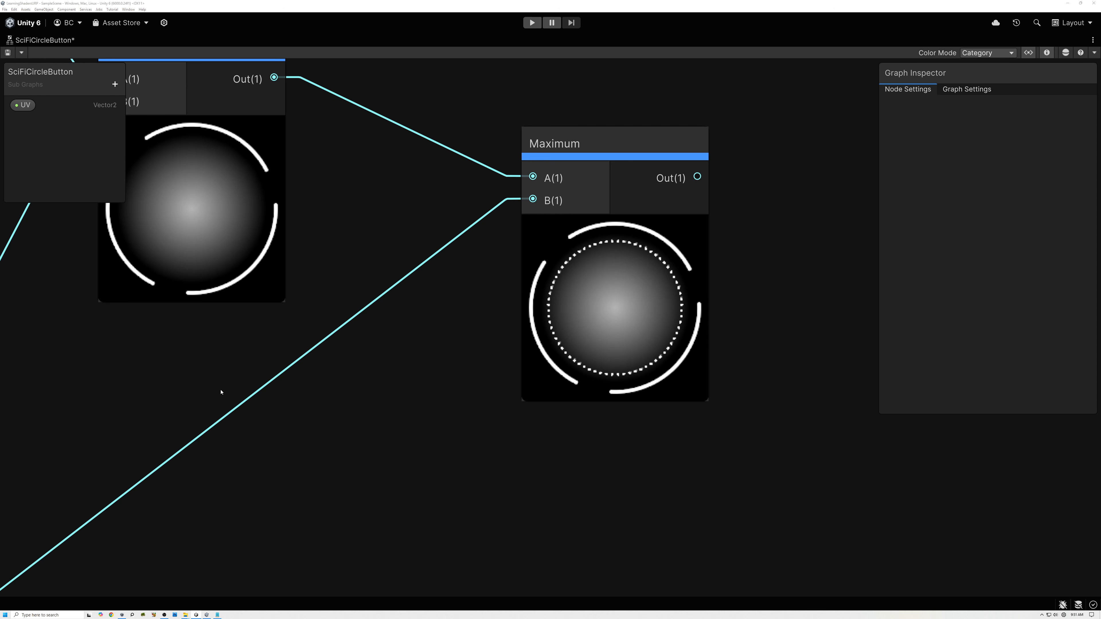
- Add a third Maximum node combining the second Maximum's output in A with the icon and circle's Add output in B
scroll(382, 395, "down", 4)
middle_click_drag(405, 464, 433, 341)
scroll(430, 381, "down", 3)
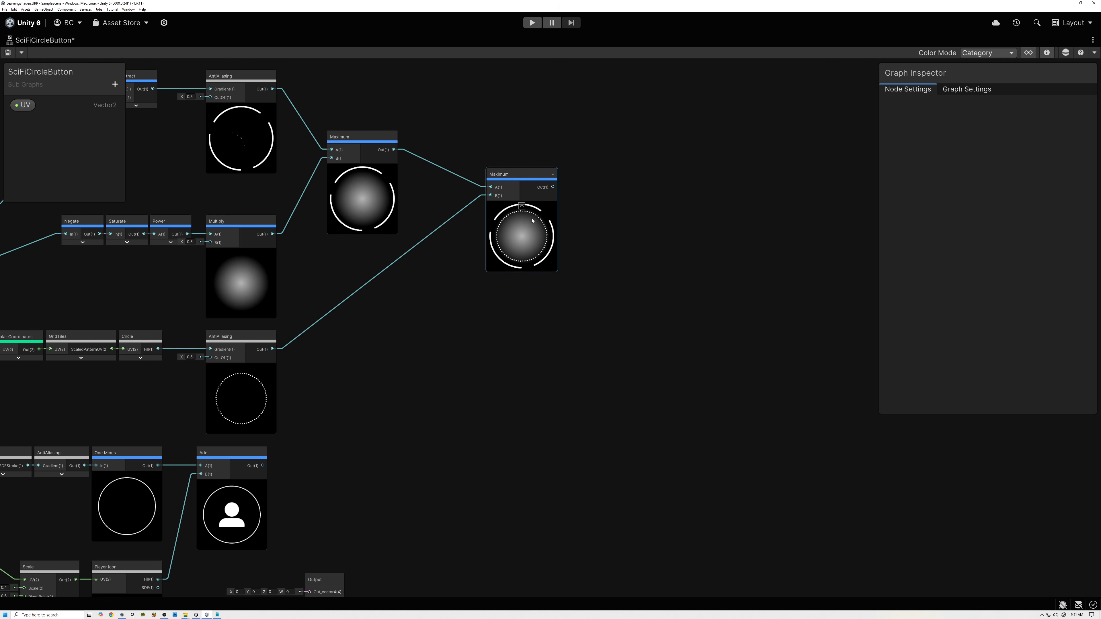
left_click_drag(600, 235, 601, 236)
type("max")
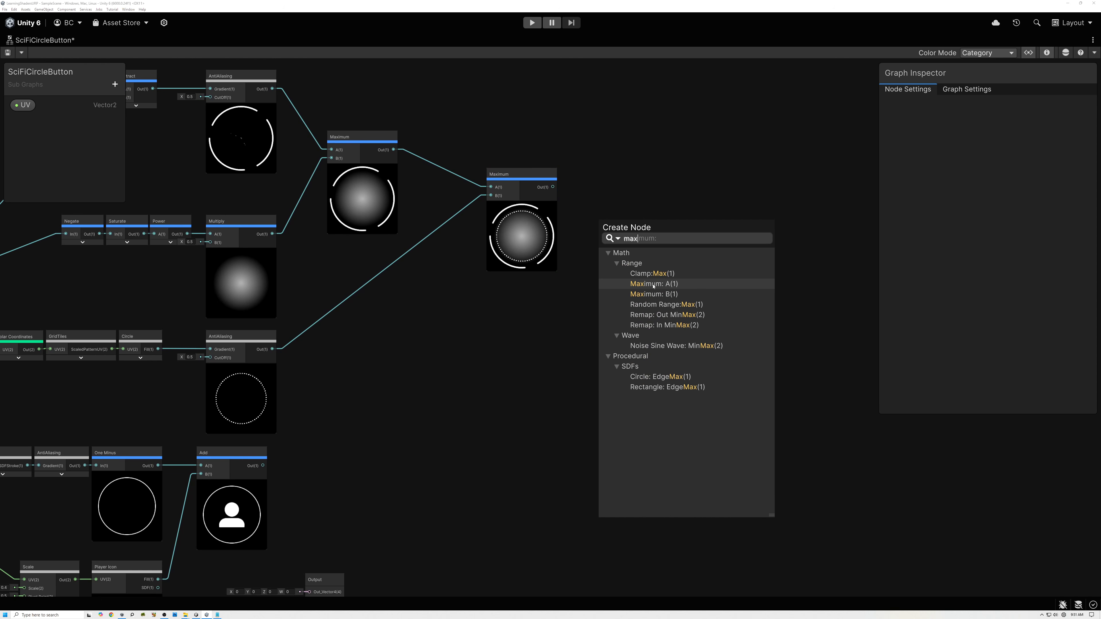
left_click(653, 285)
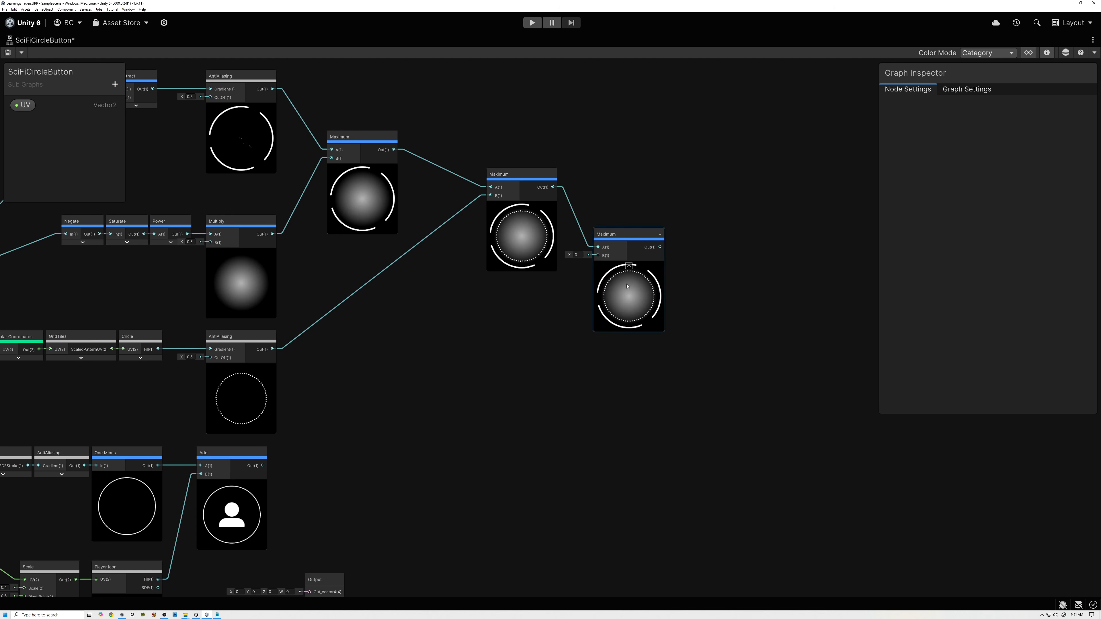
left_click_drag(575, 320, 598, 256)
scroll(642, 283, "up", 3)
scroll(641, 282, "up", 3)
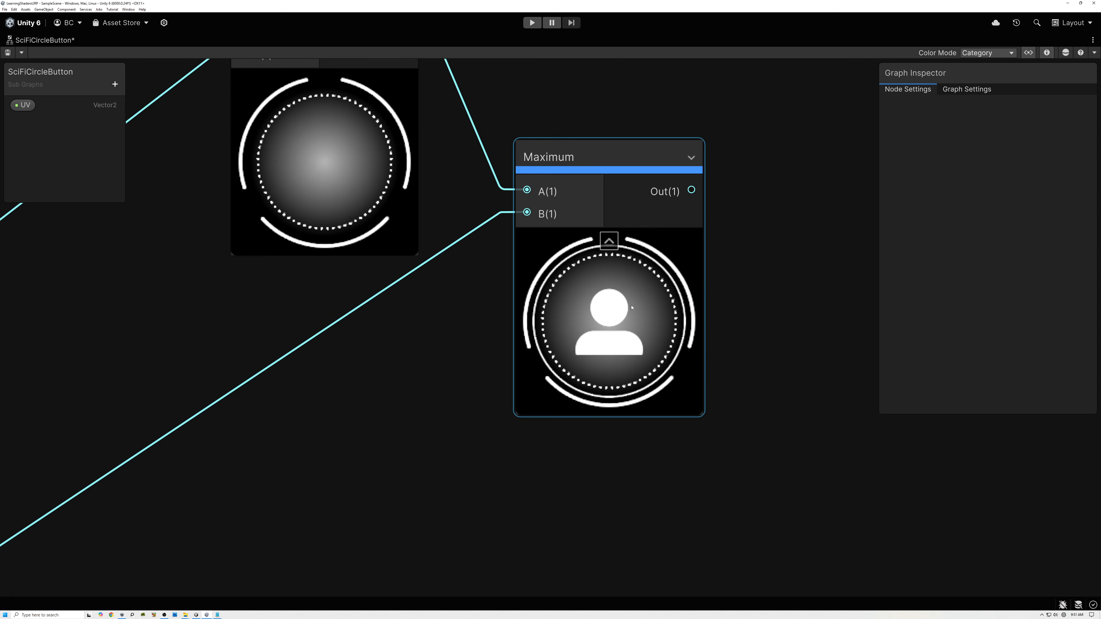
scroll(624, 329, "up", 2)
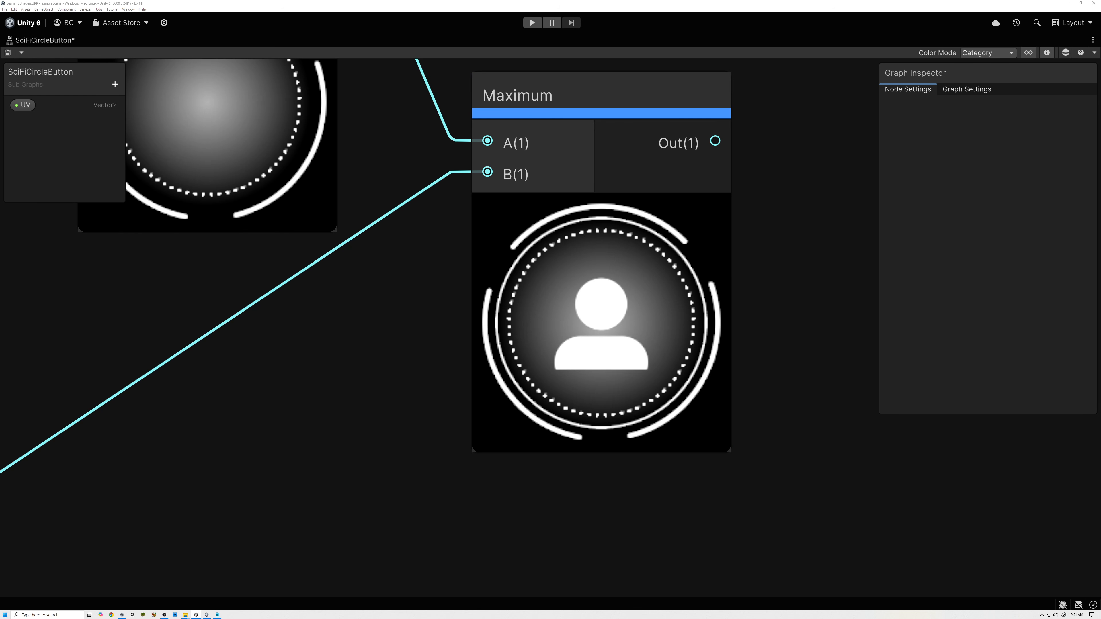
- Make the Blackboard taller and add a Boolean property named Selected
left_click(1029, 52)
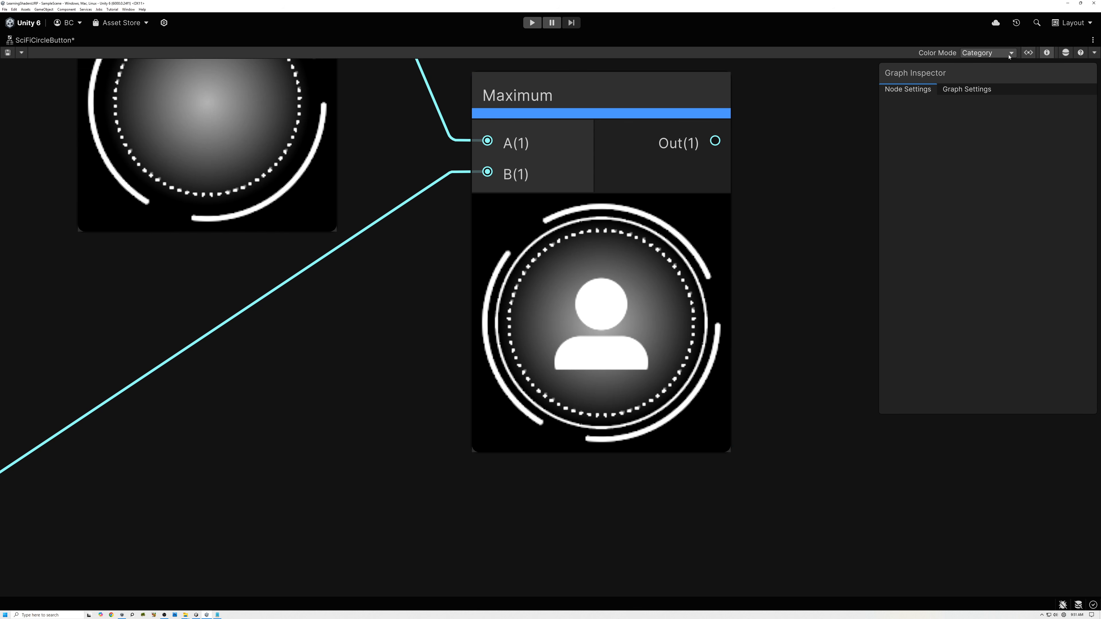
left_click(1029, 53)
left_click_drag(41, 203, 41, 275)
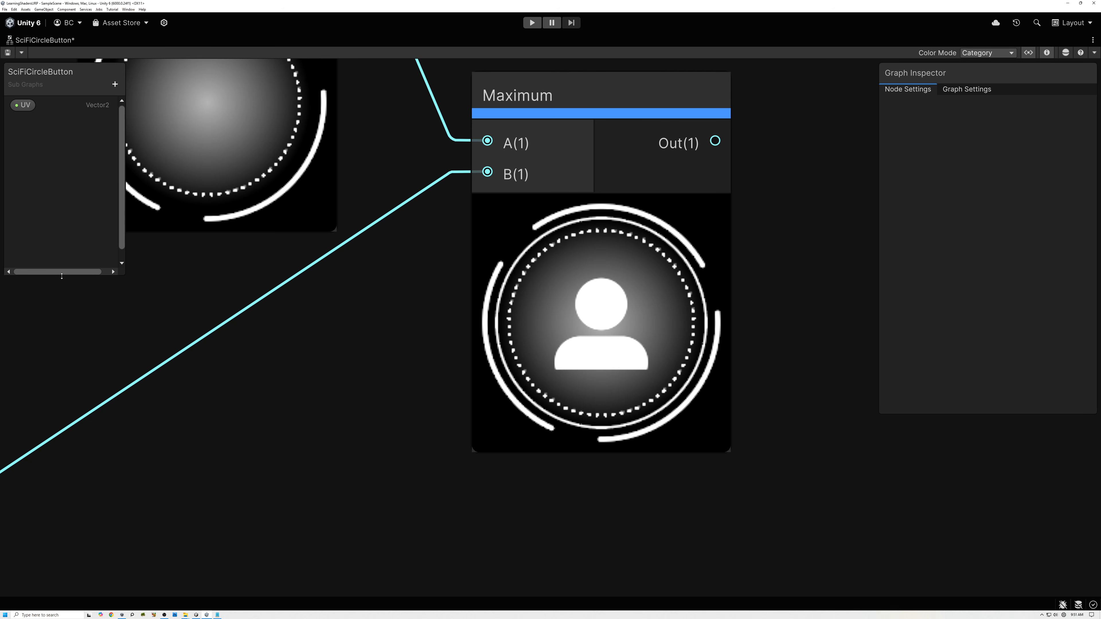
left_click(130, 111)
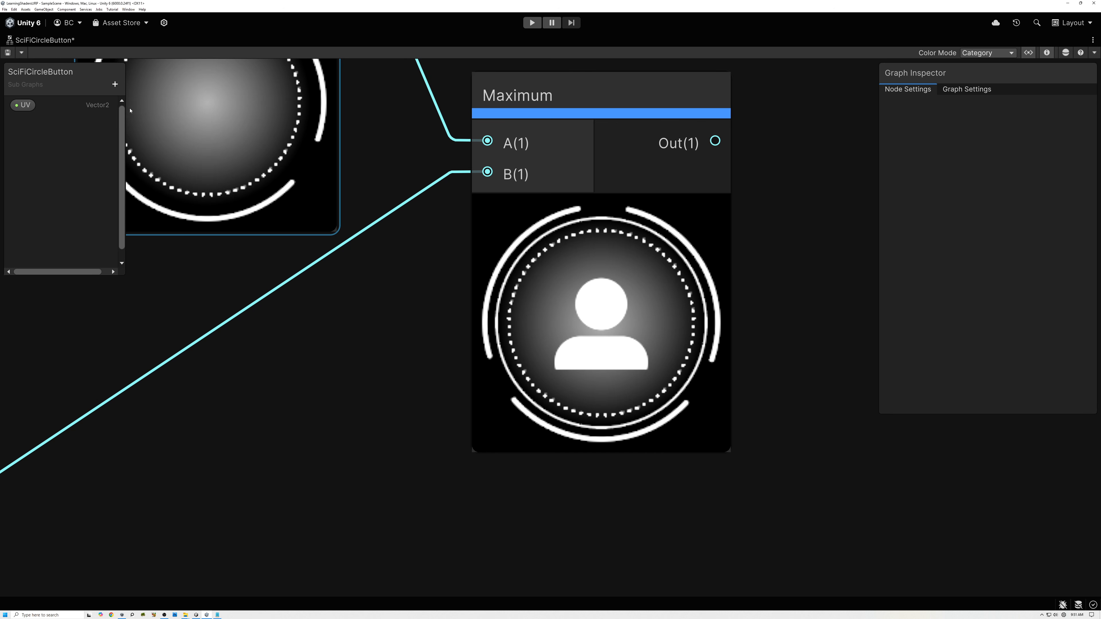
left_click(115, 84)
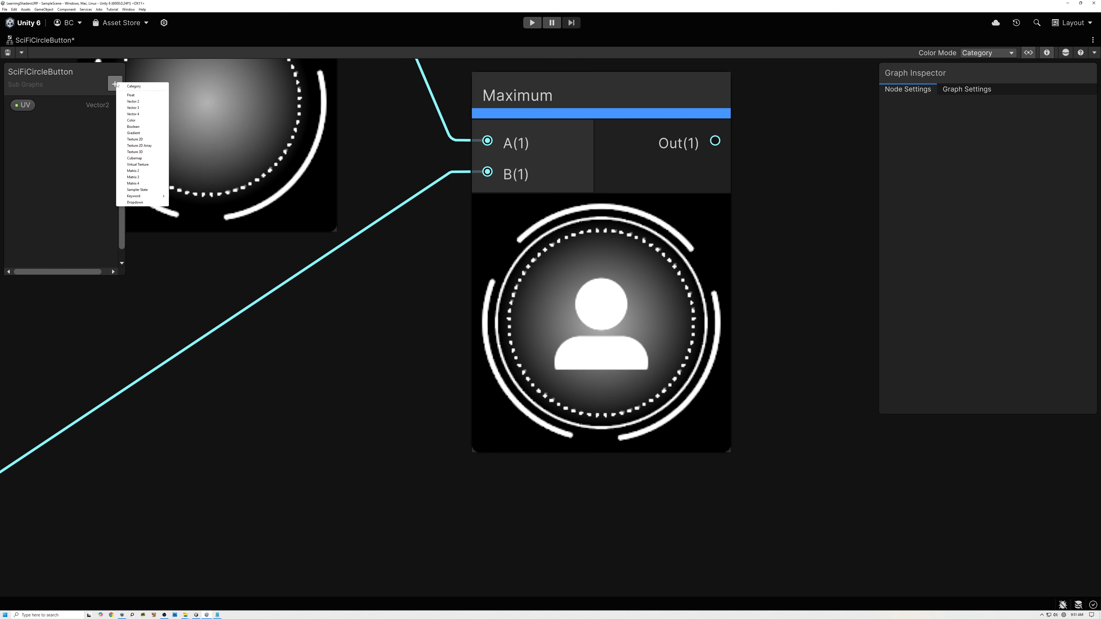
left_click(133, 127)
type("Se")
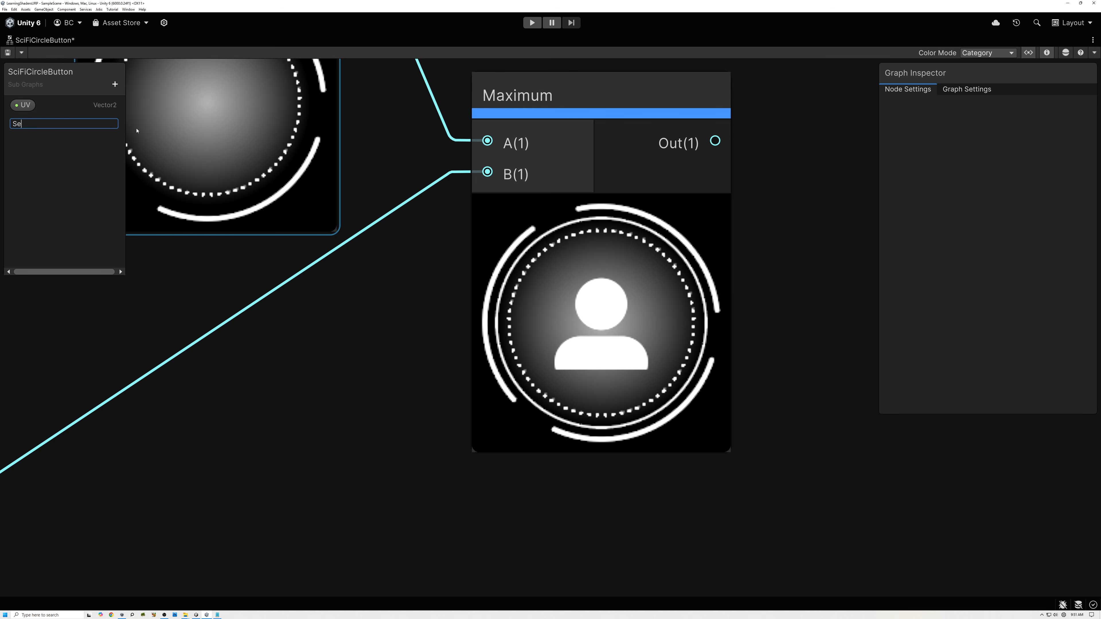
type("lected")
key("Return")
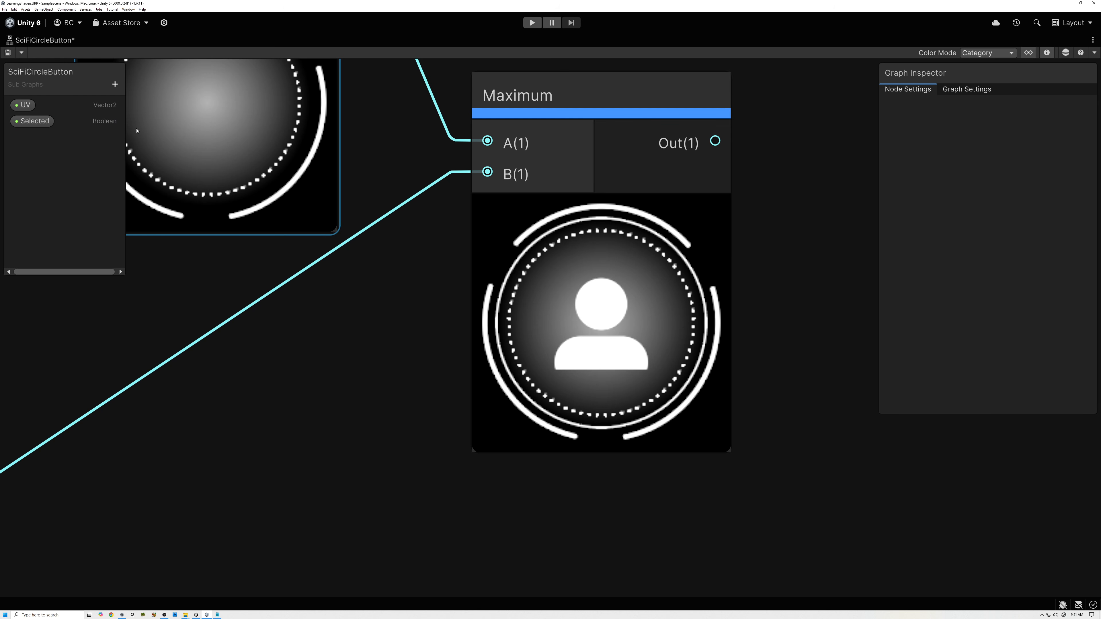
- Add a Boolean property named Pressed below Selected
left_click(115, 84)
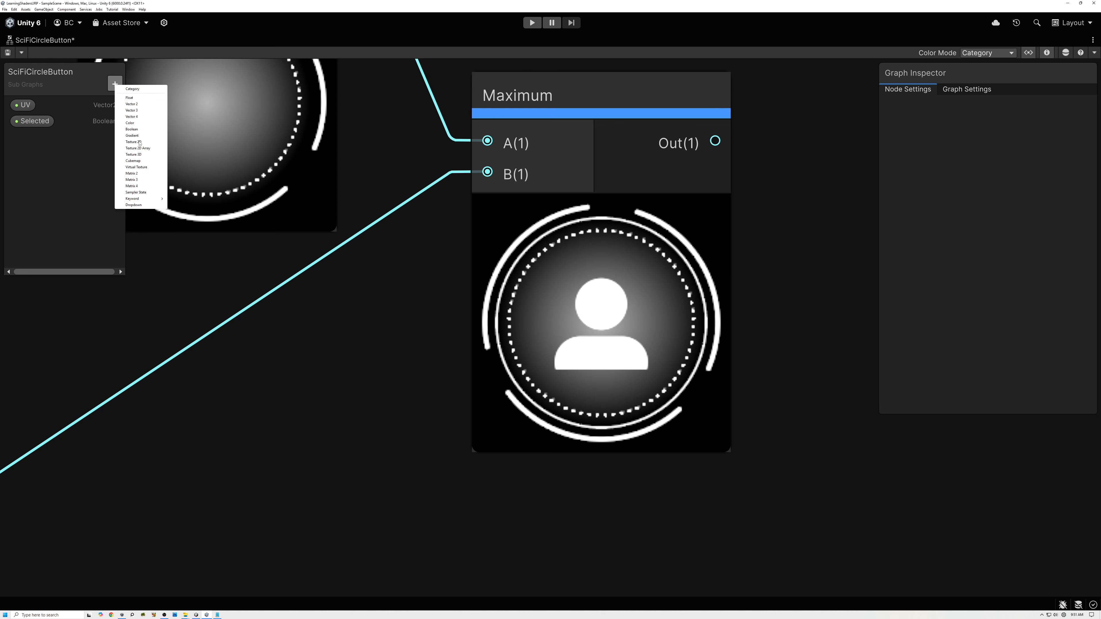
left_click(134, 130)
type("Pr")
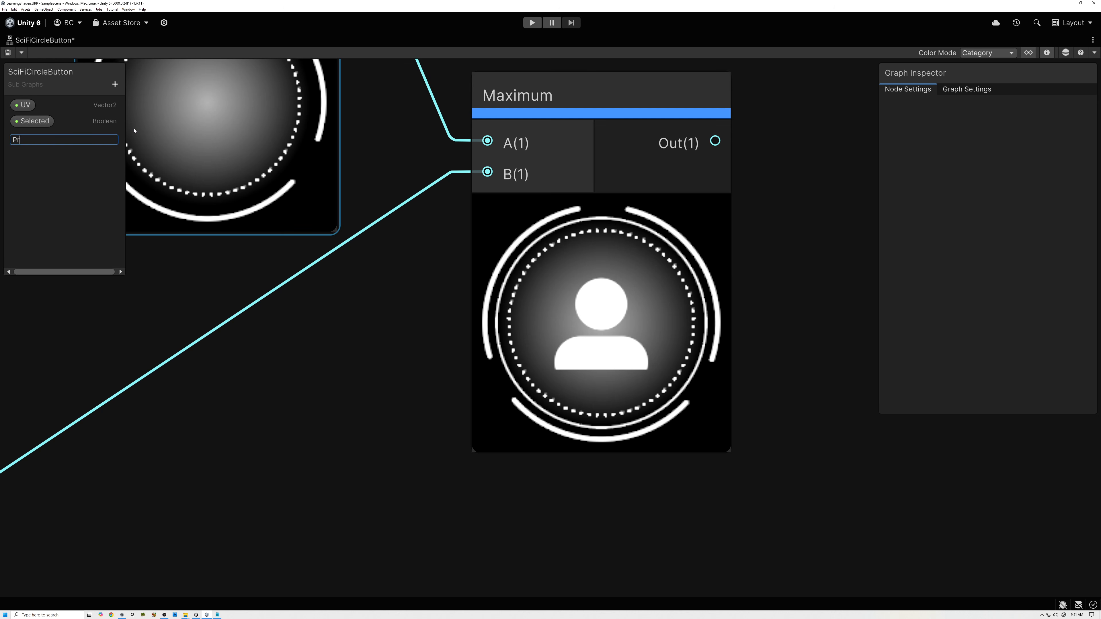
type("essed")
key("Return")
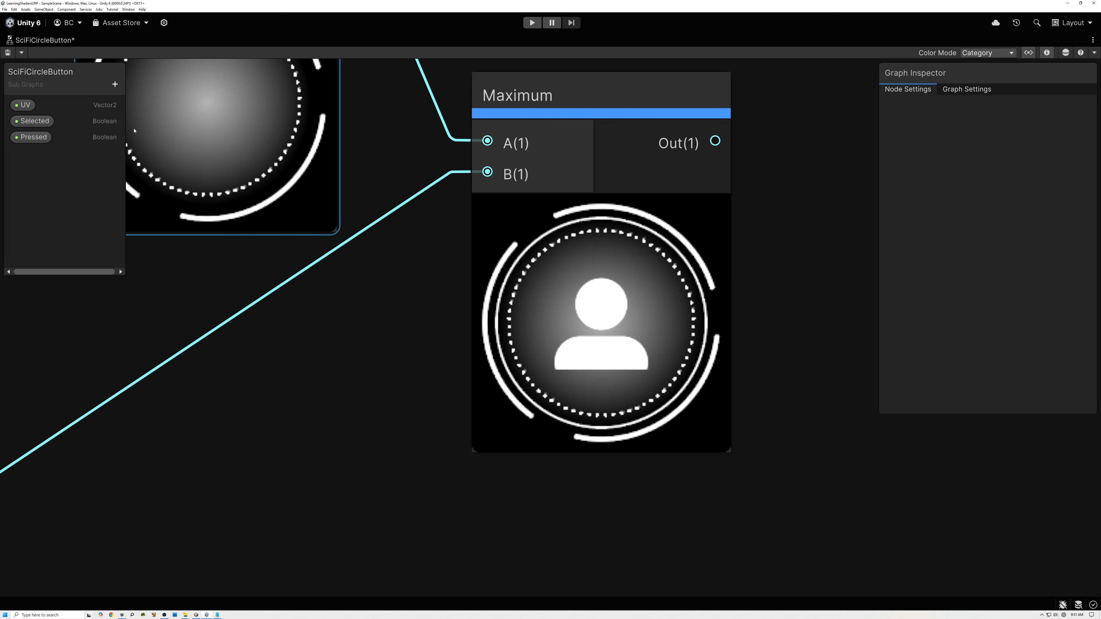
- Add a Boolean property named Active below Pressed
left_click(115, 85)
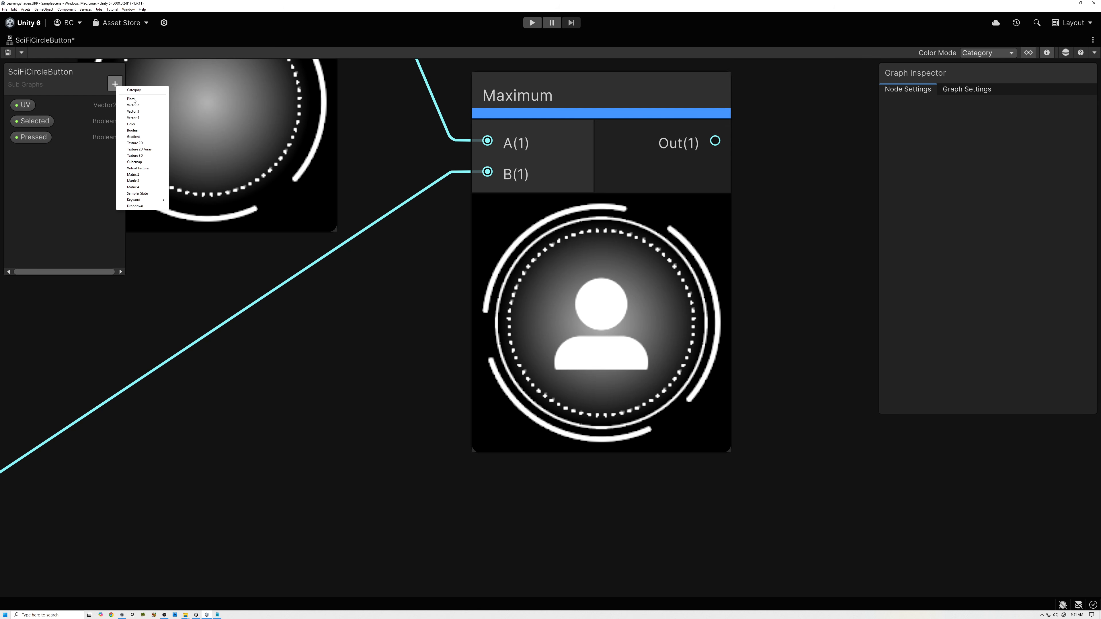
left_click(140, 130)
type("Active")
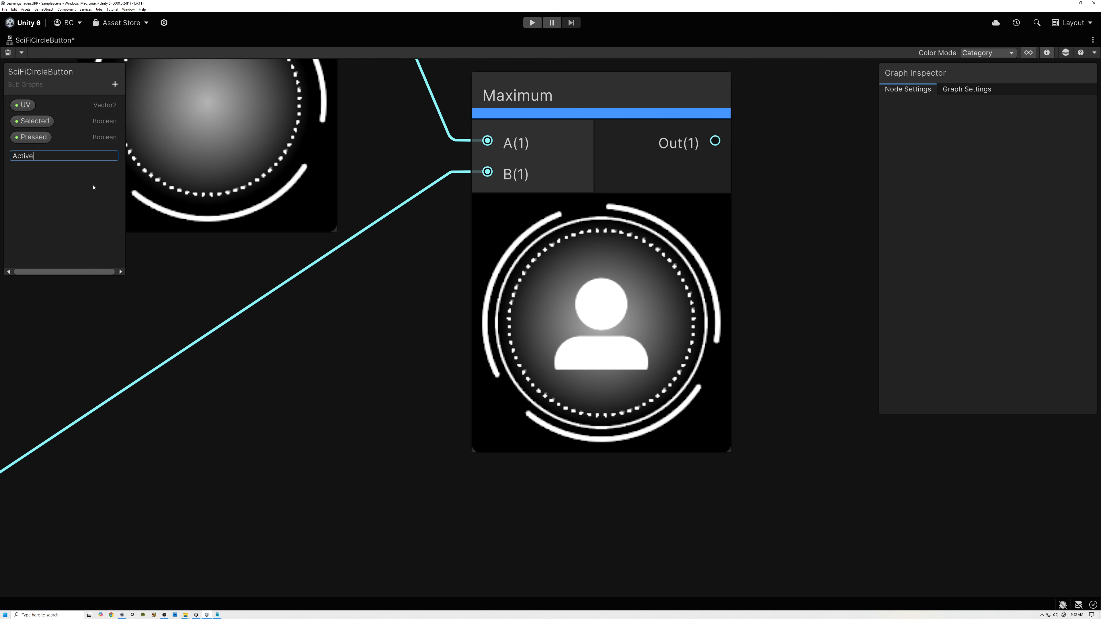
key("Return")
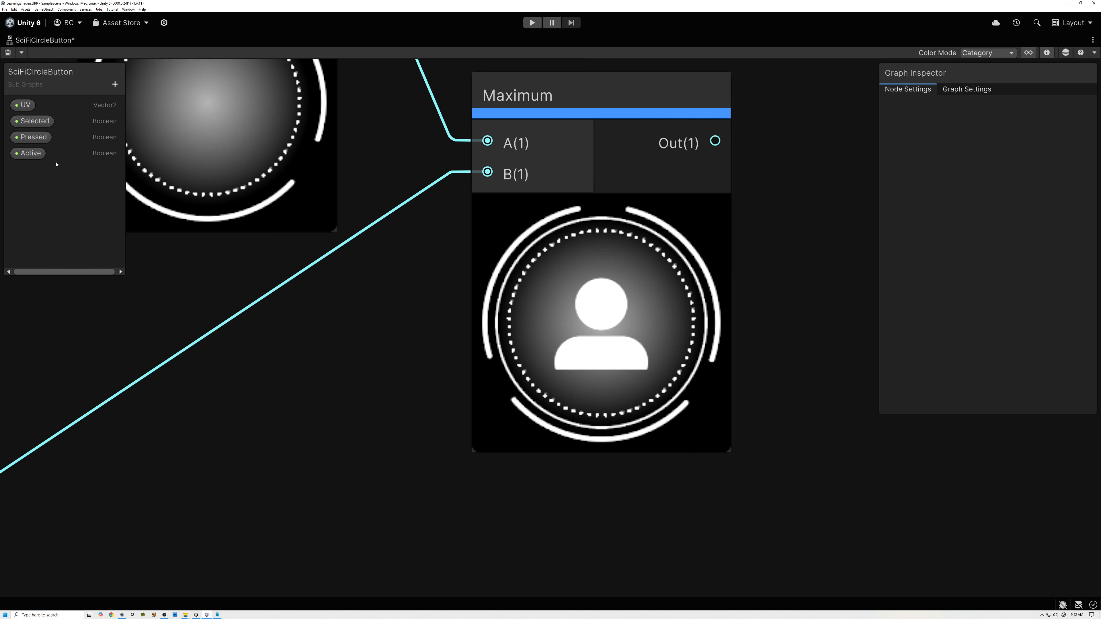
scroll(323, 328, "down", 4)
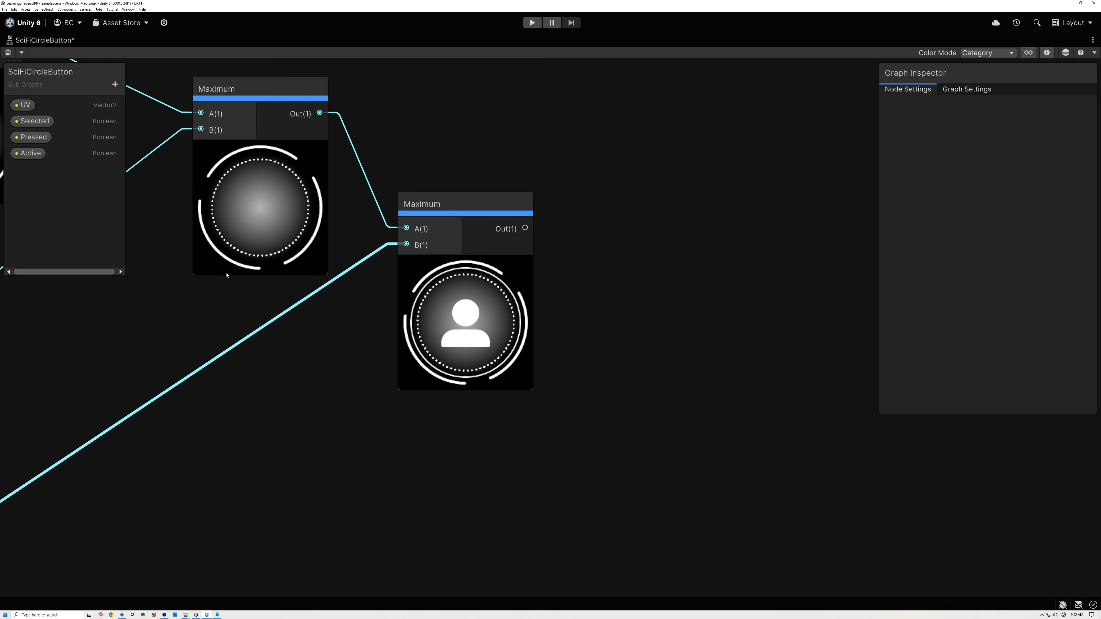
- Widen the Blackboard slightly and place a Selected property node in the graph ahead of the CircleSegments node
left_click_drag(126, 229, 133, 229)
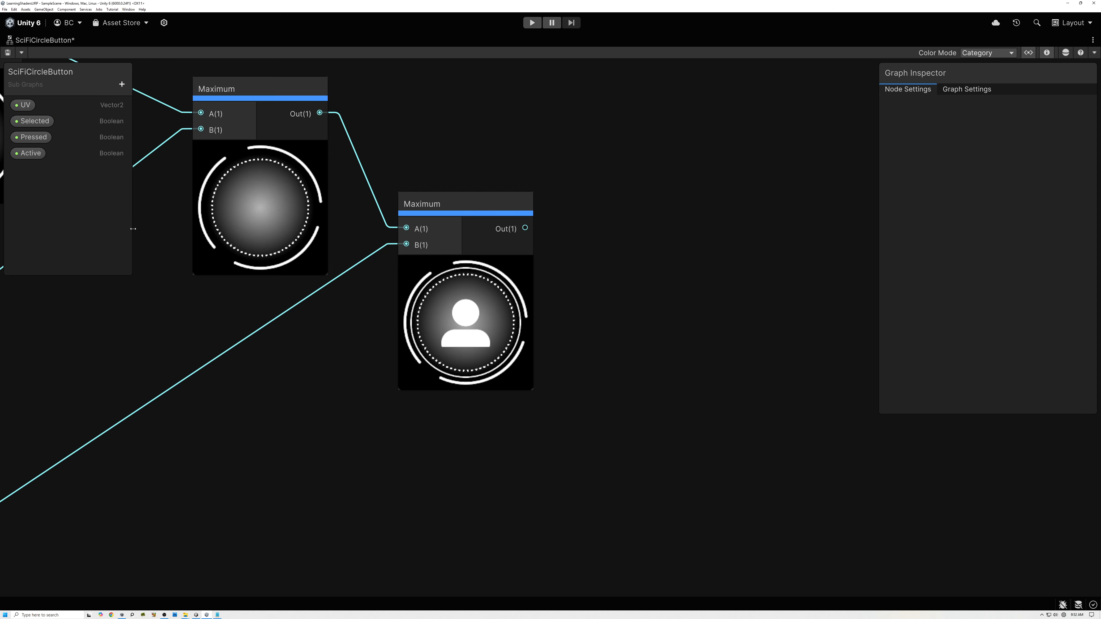
middle_click_drag(207, 329, 497, 336)
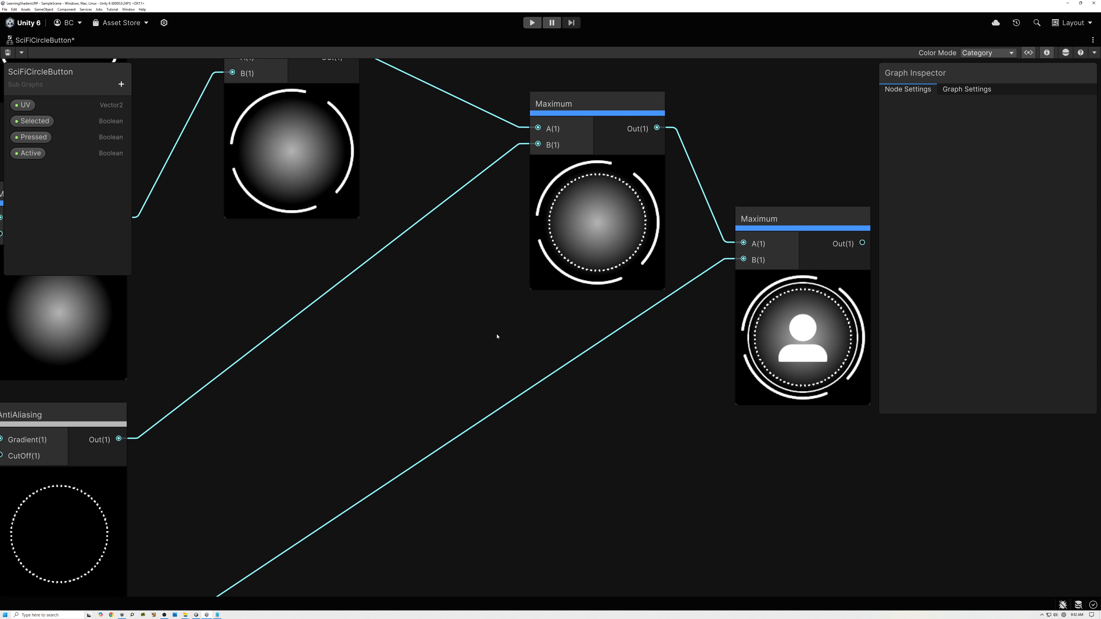
scroll(497, 337, "down", 4)
middle_click_drag(407, 338, 831, 474)
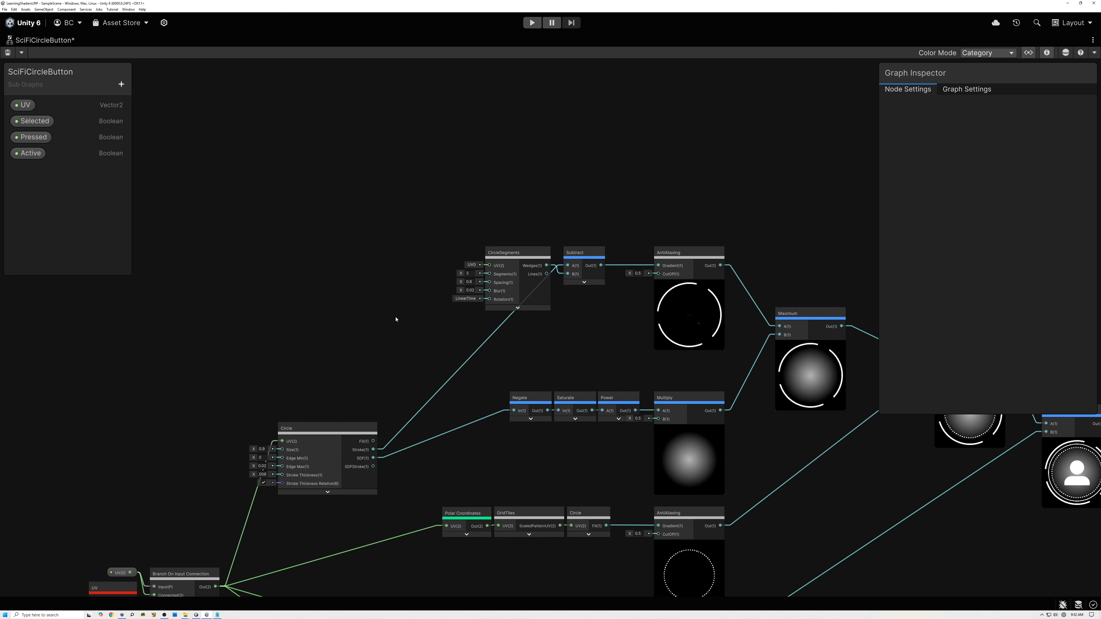
scroll(394, 319, "up", 3)
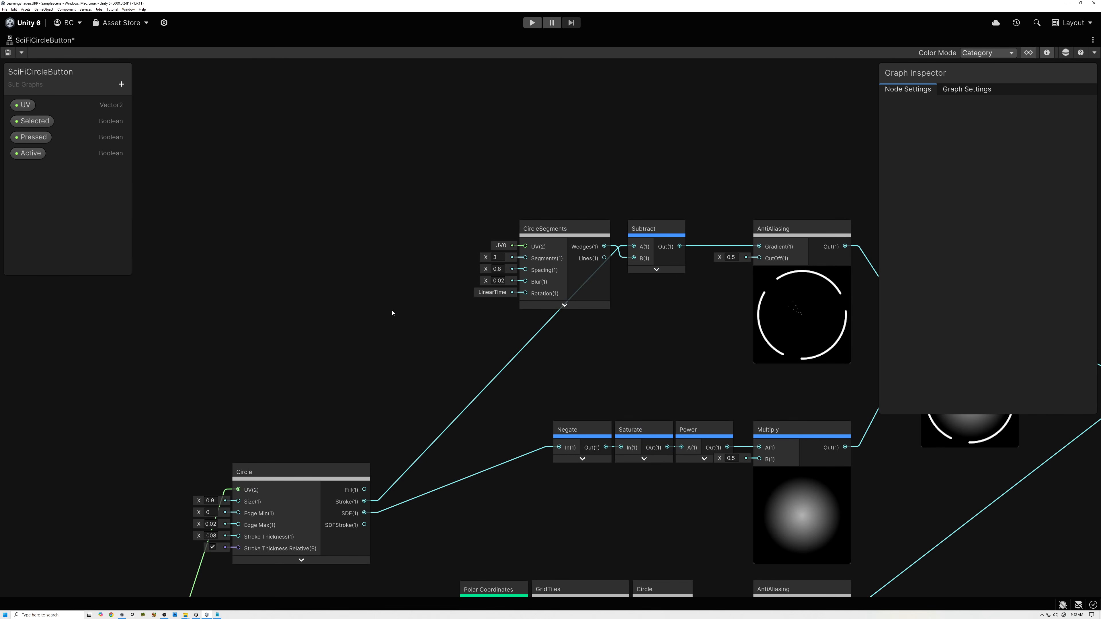
left_click(562, 230)
middle_click_drag(838, 311, 700, 318)
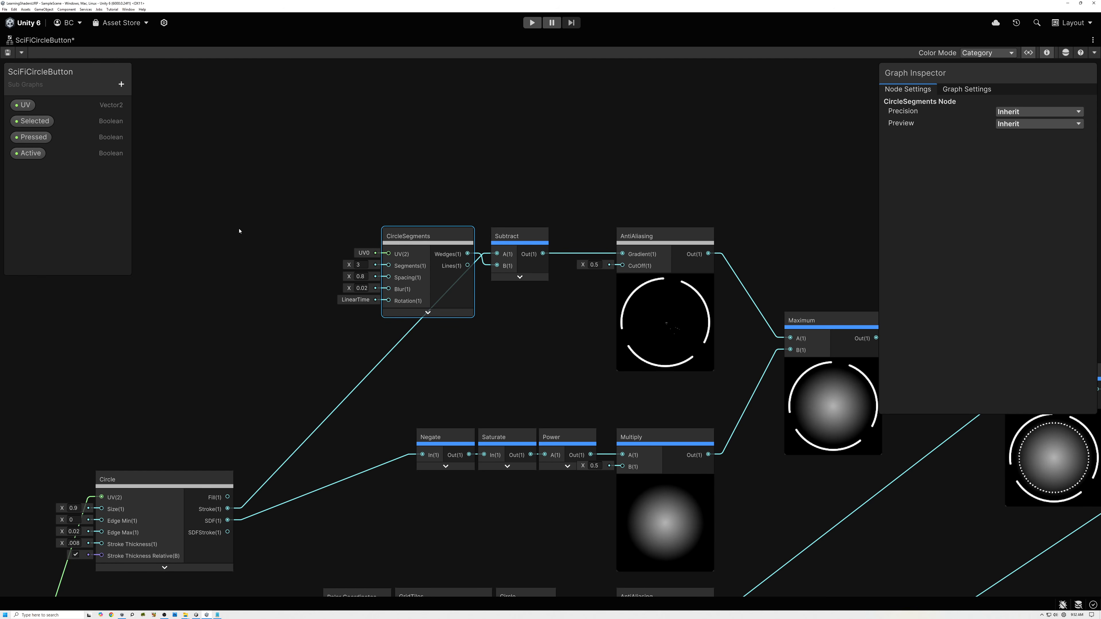
middle_click_drag(239, 231, 312, 269)
left_click_drag(32, 121, 260, 257)
middle_click_drag(293, 286, 398, 361)
scroll(399, 361, "up", 3)
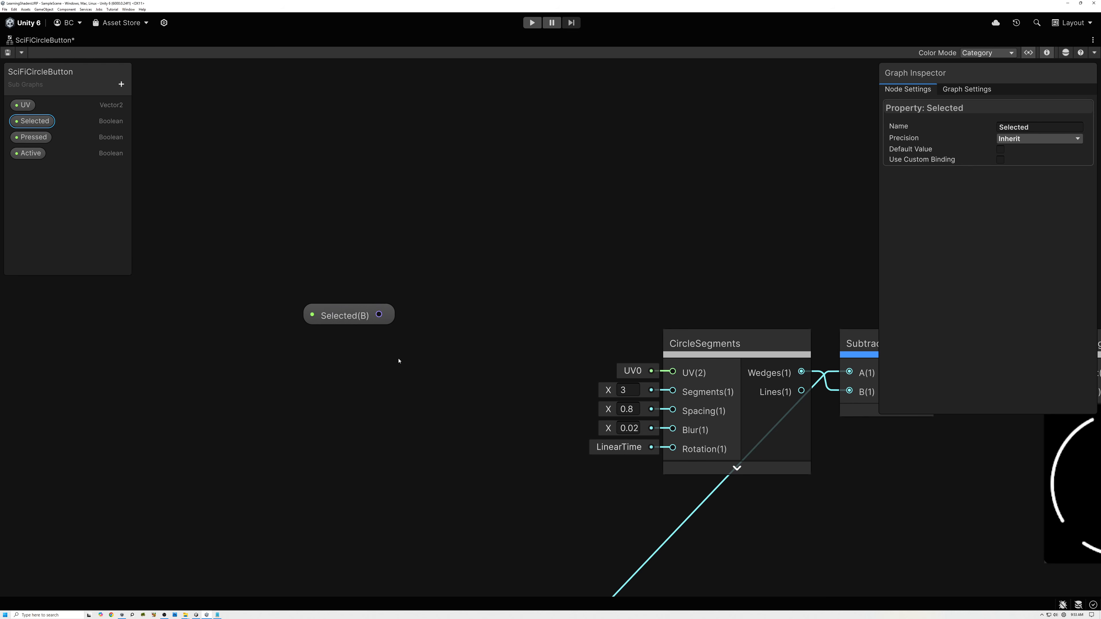
- Add a Branch node with its preview collapsed and connect the Selected property to its Predicate input
left_click(422, 345)
key("space")
type("bra")
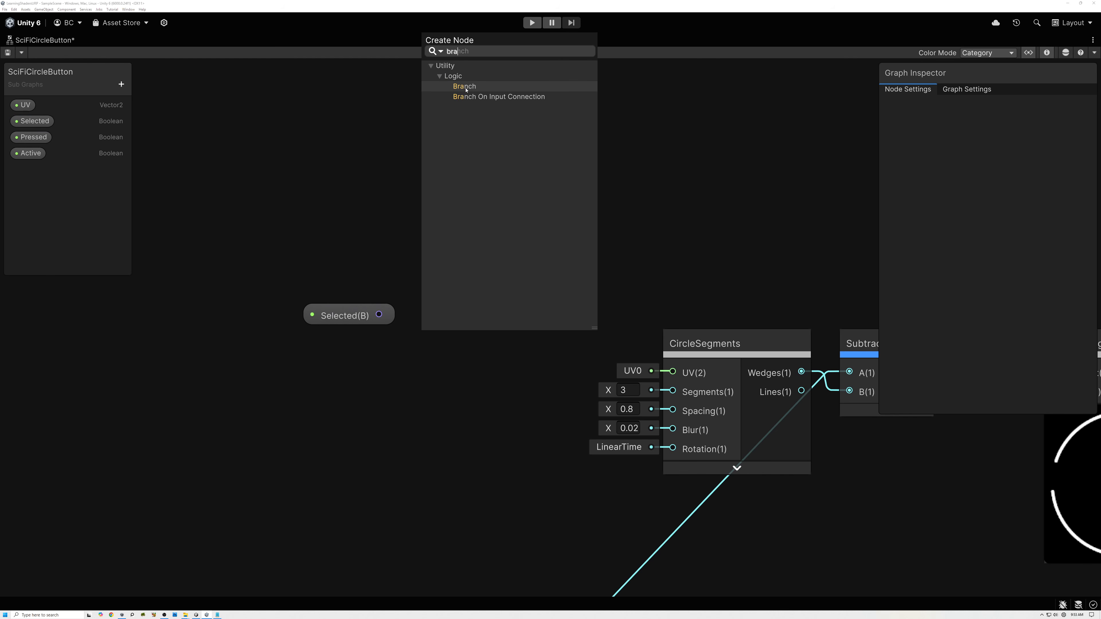
key("Return")
left_click_drag(394, 318, 404, 361)
left_click_drag(433, 402, 434, 404)
left_click(503, 468)
middle_click_drag(341, 362, 436, 371)
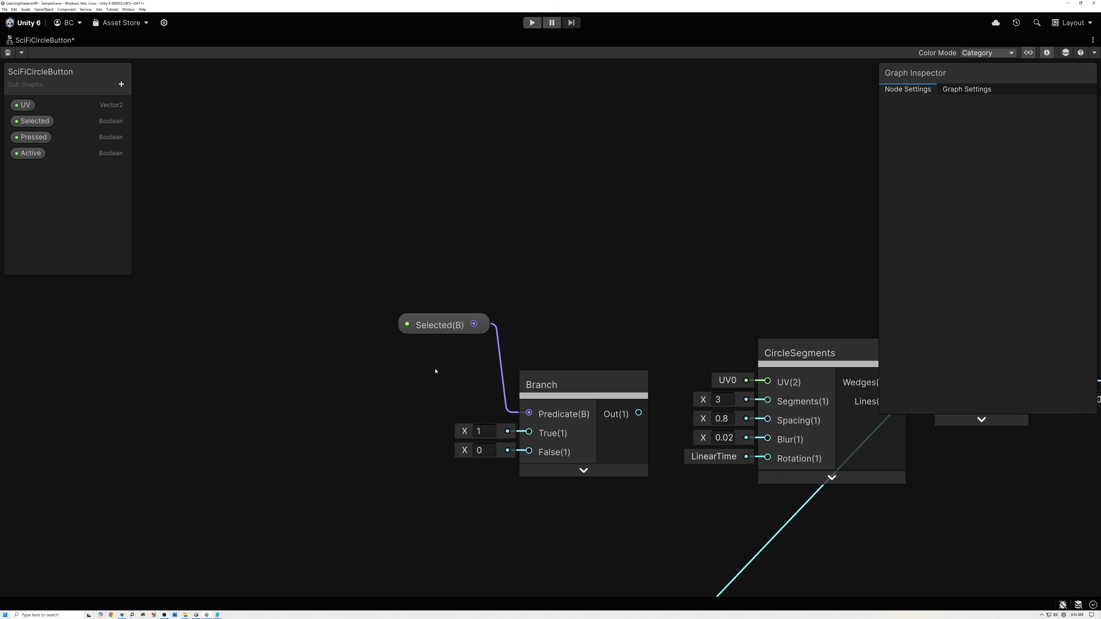
- Add a UV Rotate node, collapse its preview and connect its output to the Branch's True input
middle_click_drag(373, 400, 404, 315)
key("space")
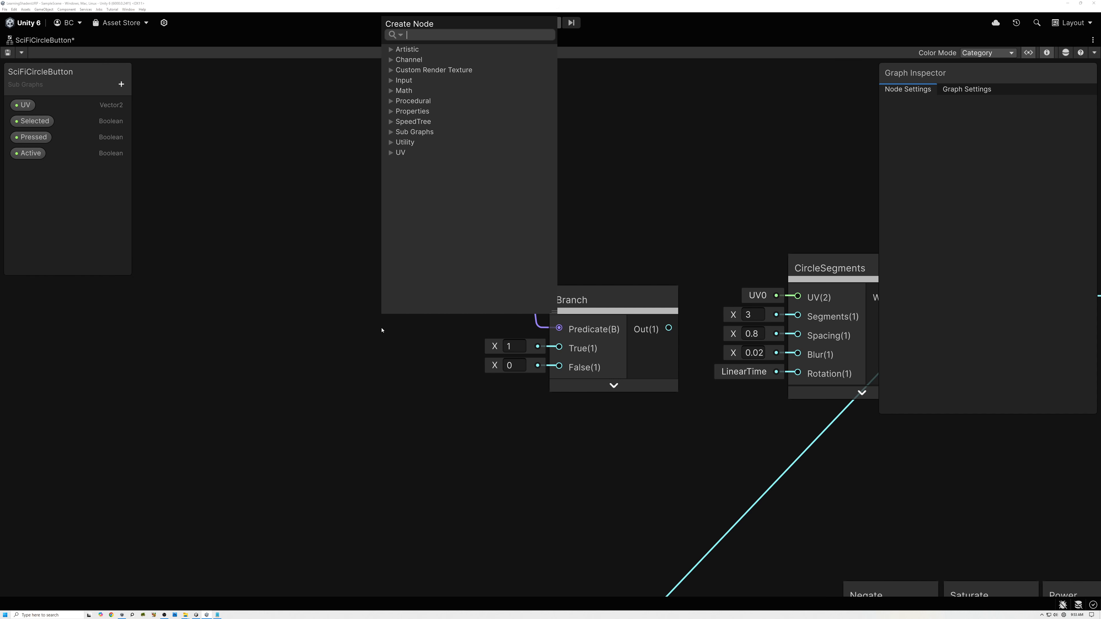
type("rotate")
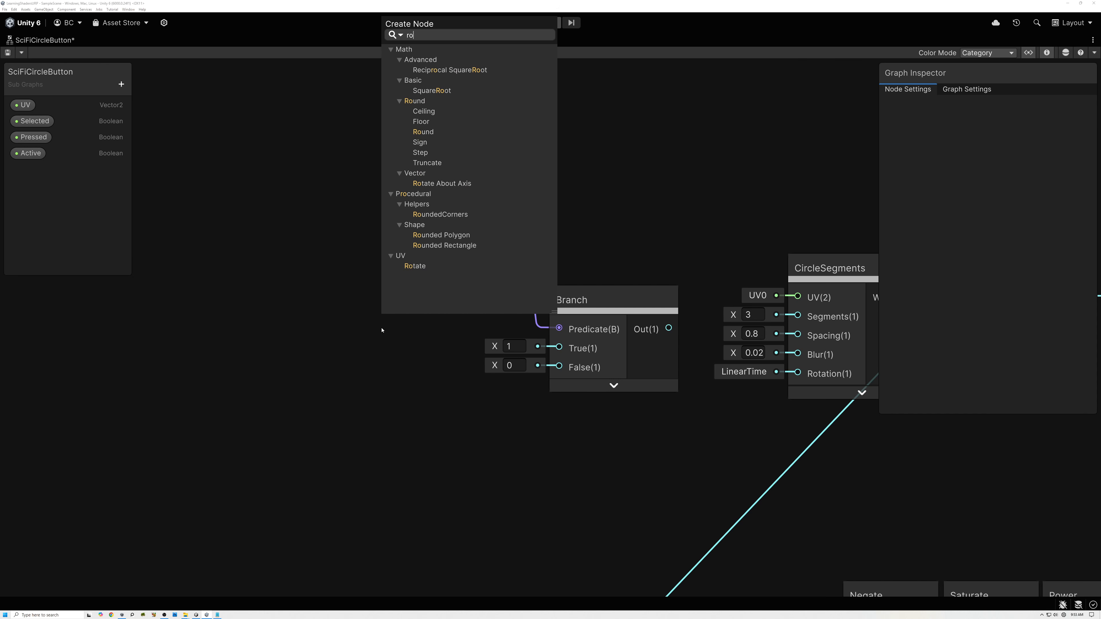
double_click(414, 267)
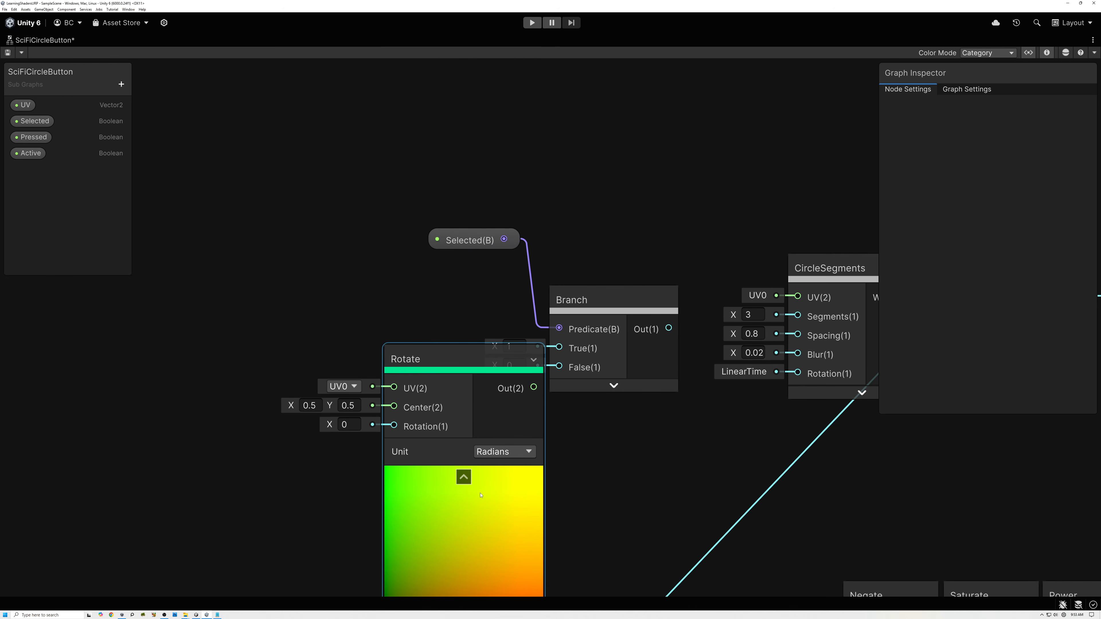
left_click(463, 477)
left_click_drag(477, 359, 417, 350)
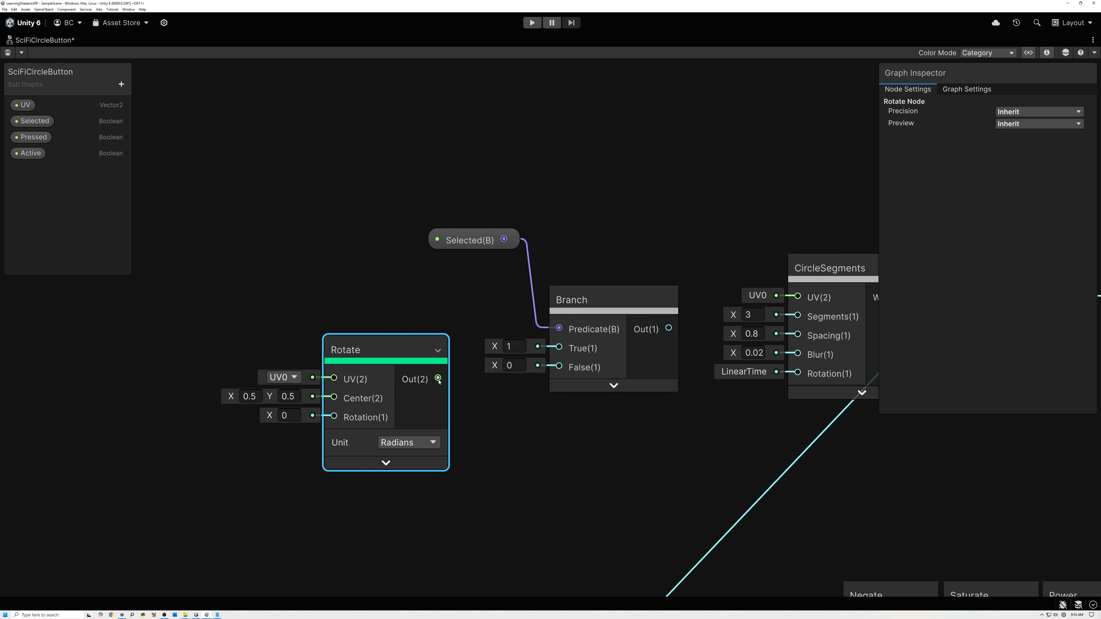
left_click_drag(476, 357, 559, 348)
left_click_drag(382, 350, 388, 321)
- Connect the Branch On Input Connection output to the Rotate node's UV input and the Branch's False input
scroll(369, 330, "down", 5)
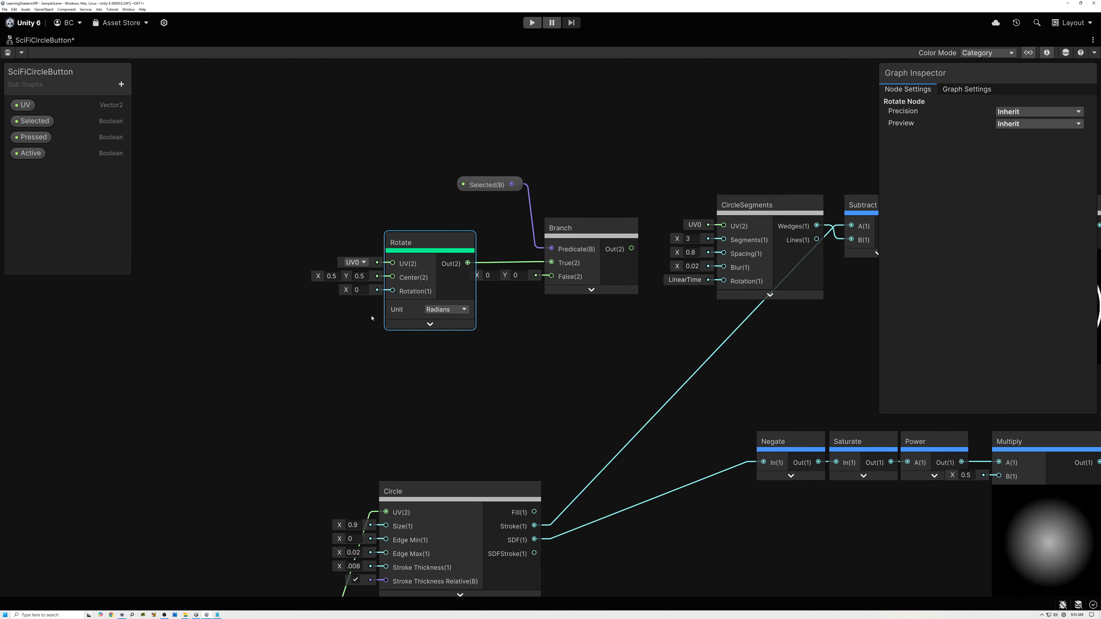
middle_click_drag(304, 406, 328, 318)
middle_click_drag(325, 443, 328, 422)
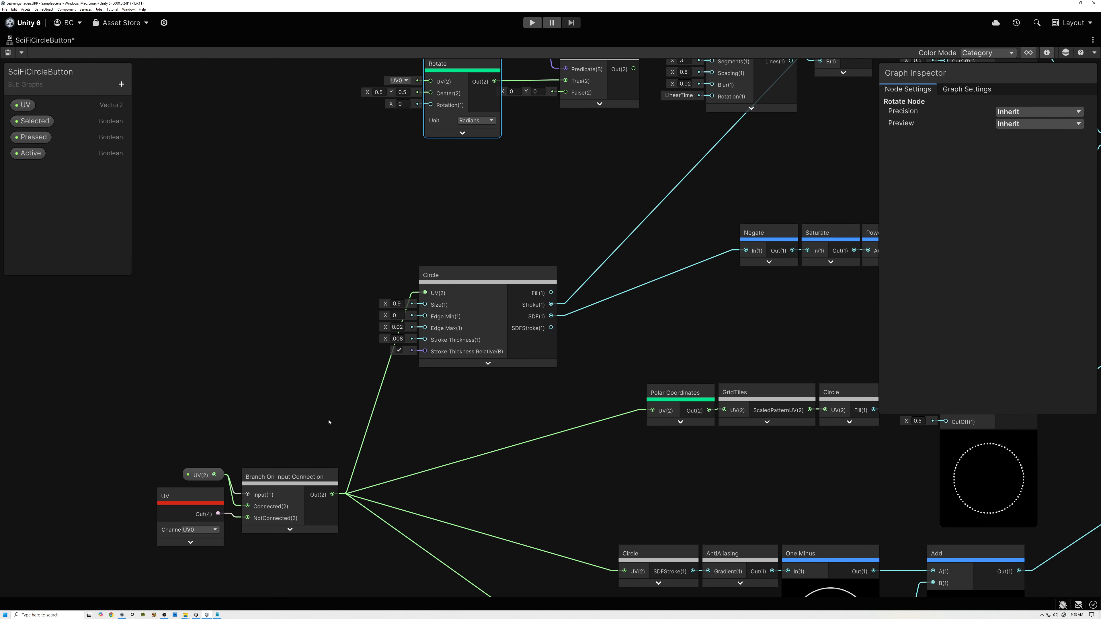
left_click_drag(332, 494, 430, 150)
left_click_drag(332, 564, 566, 158)
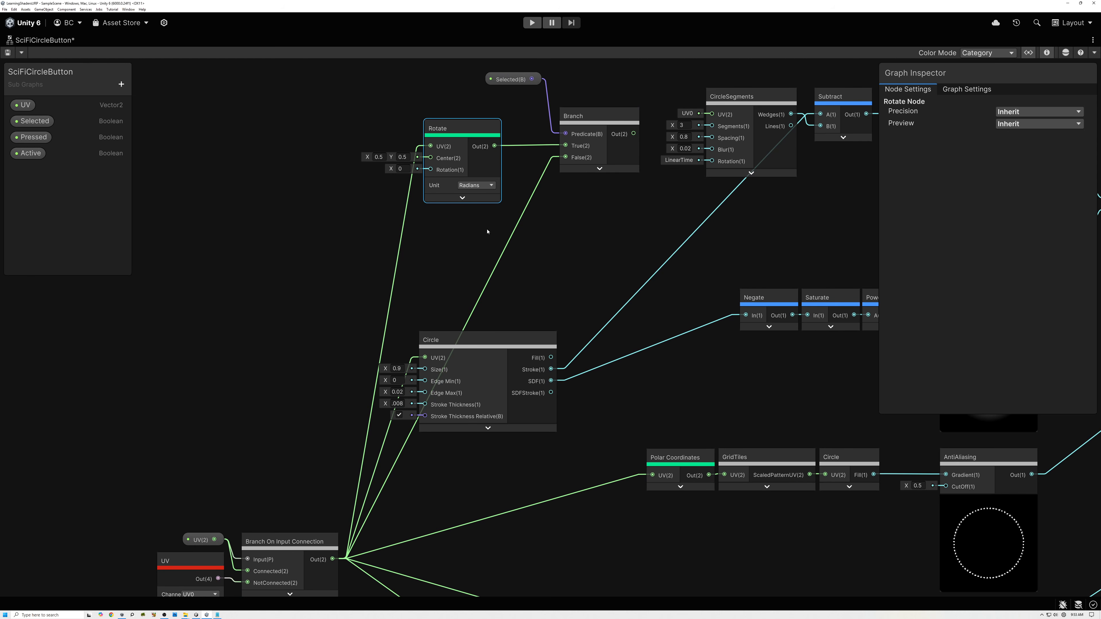
middle_click_drag(308, 415, 315, 440)
left_click(525, 110)
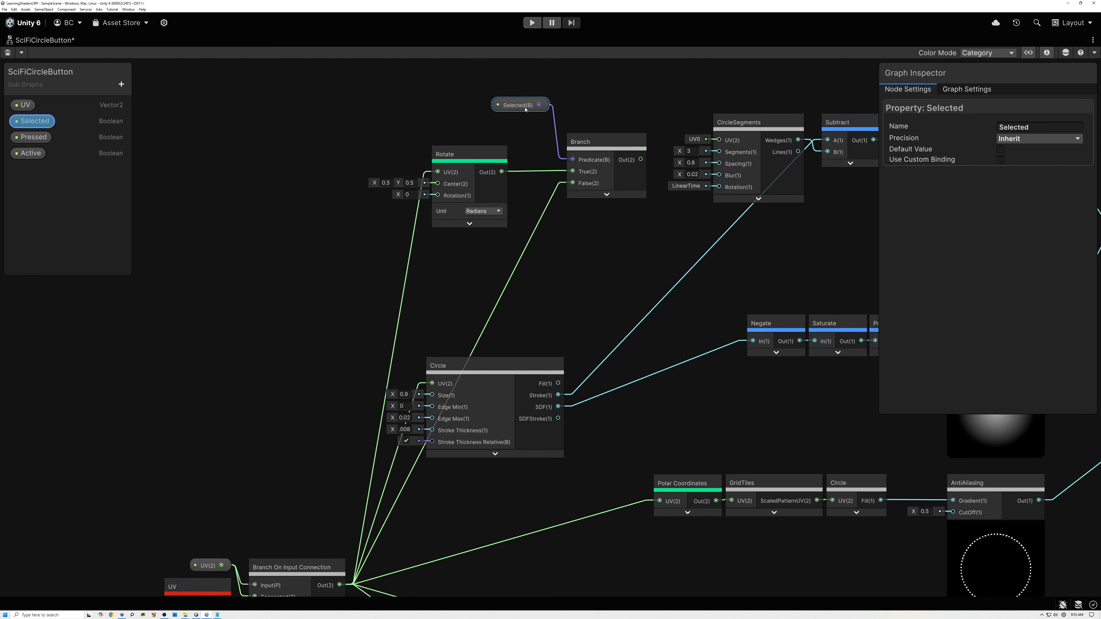
middle_click_drag(311, 404, 326, 300)
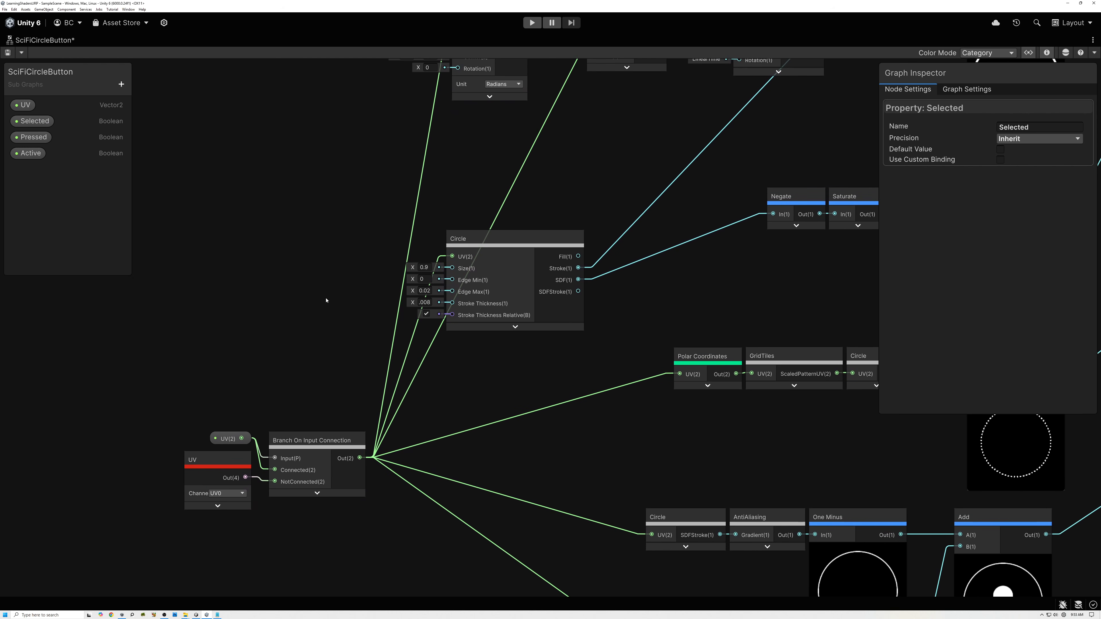
left_click_drag(189, 384, 328, 561)
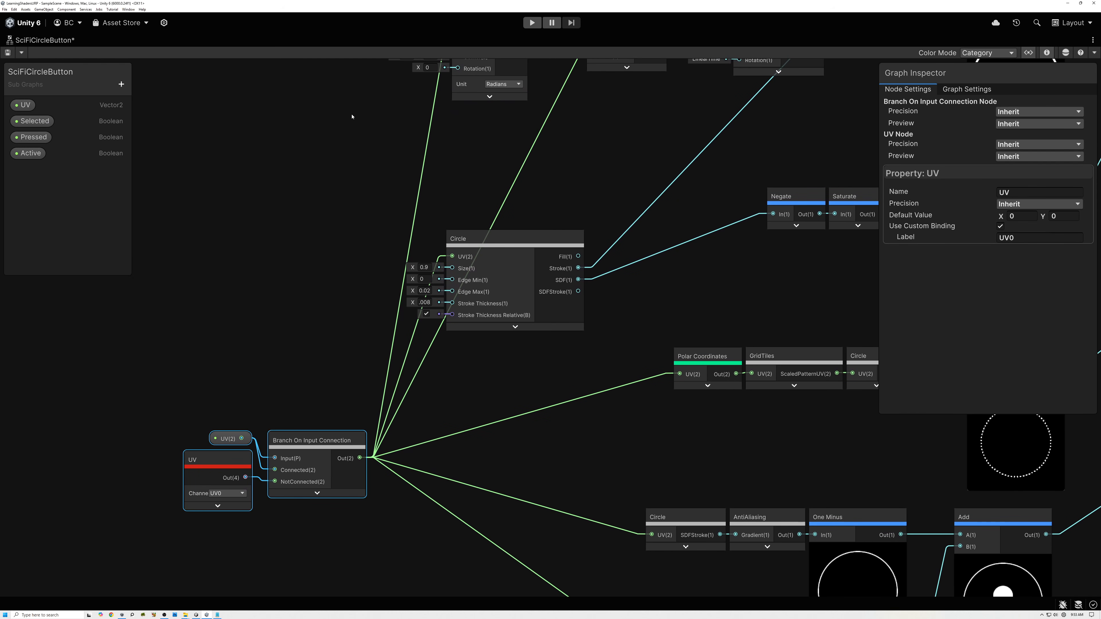
- Add a LinearTime node with Speed 0.1 ahead of the Rotate node
middle_click_drag(354, 110, 322, 368)
scroll(415, 298, "up", 2)
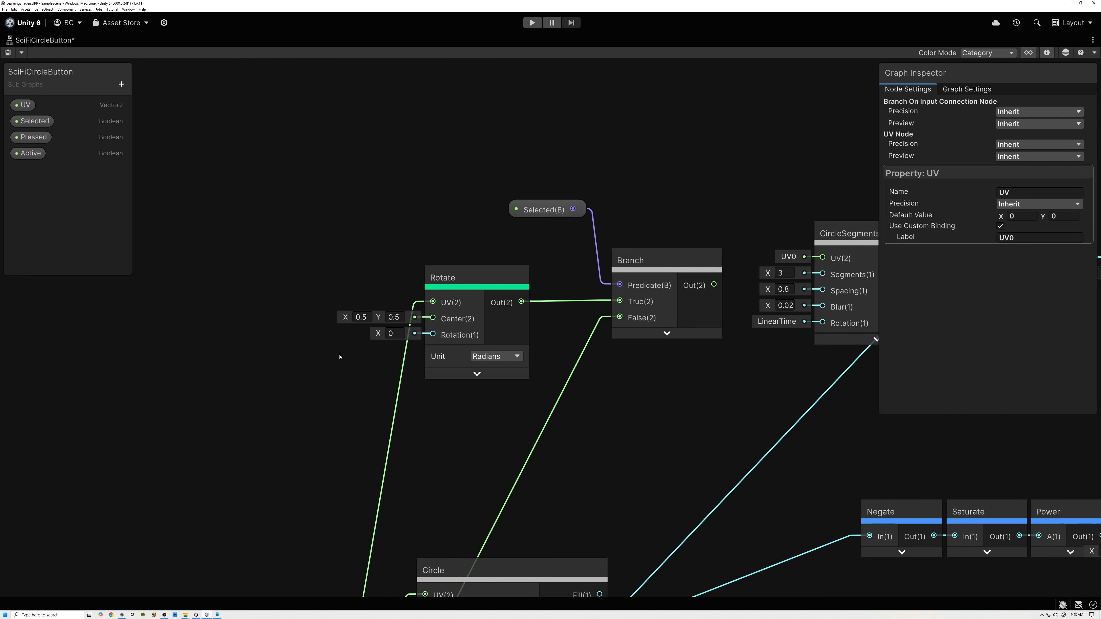
left_click(281, 370)
key("space")
type("linear")
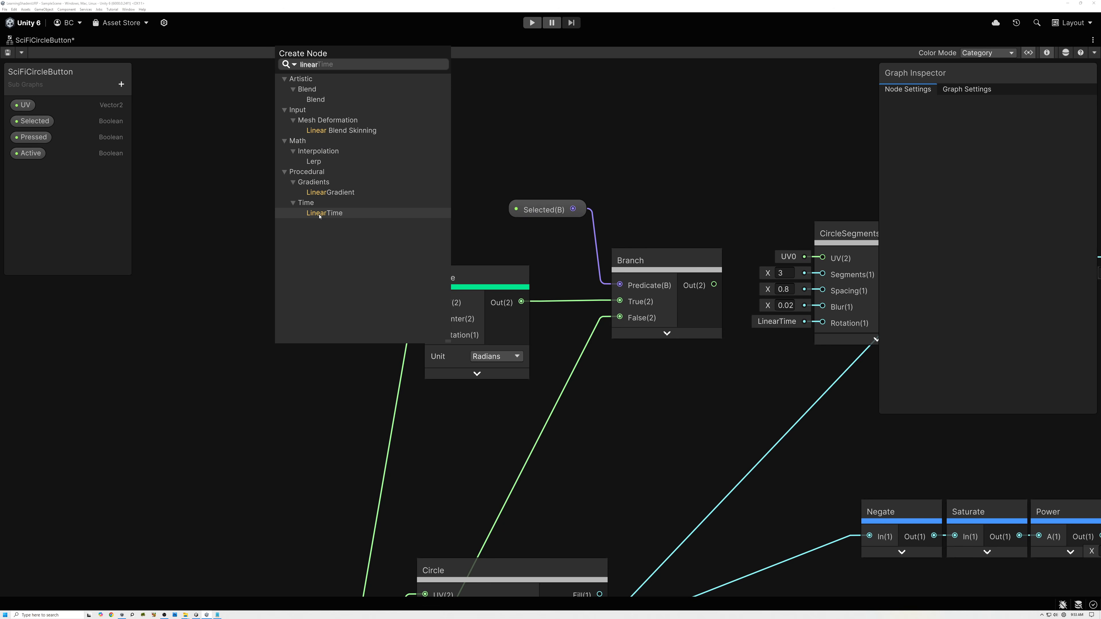
left_click(319, 213)
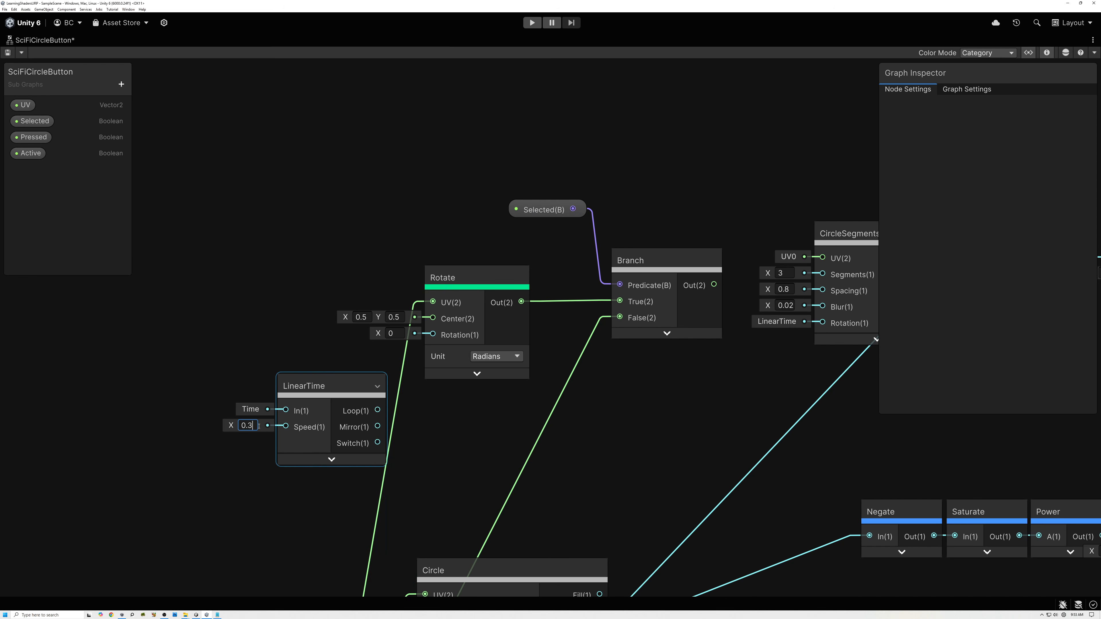
left_click_drag(310, 382, 196, 363)
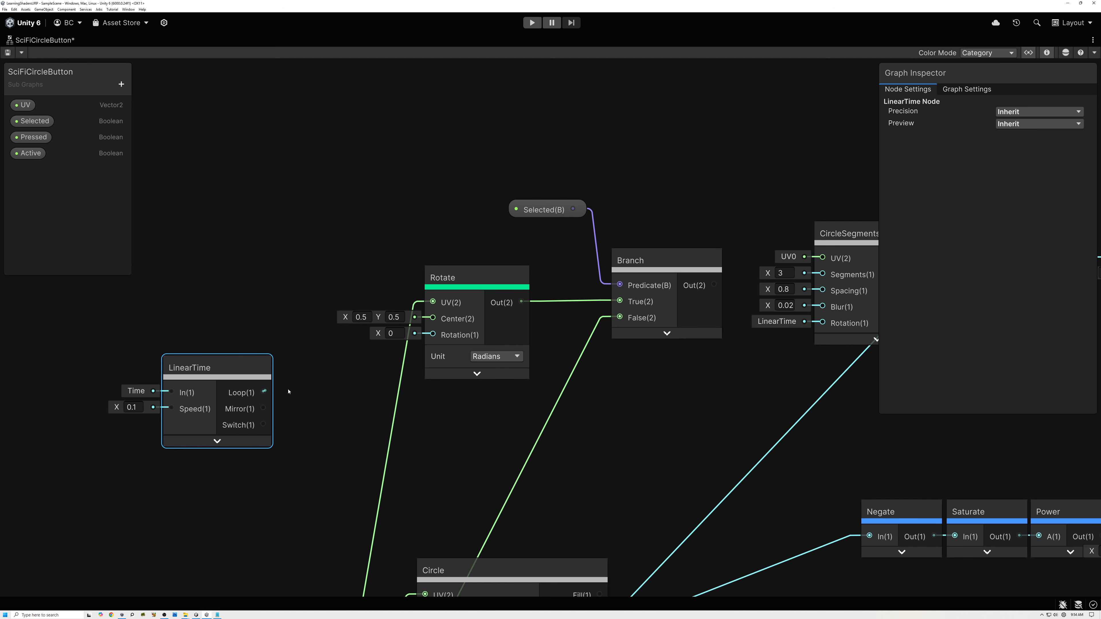
- Add a Multiply node taking LinearTime's Loop output in A and 360 in B, with its preview collapsed
key("space")
type("mul")
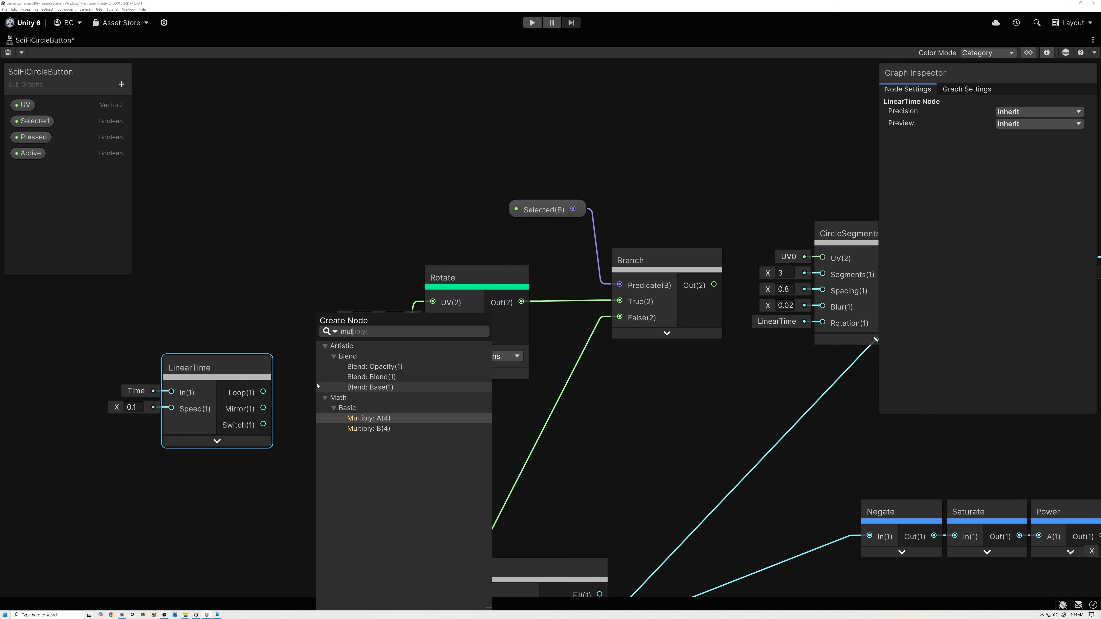
left_click(371, 418)
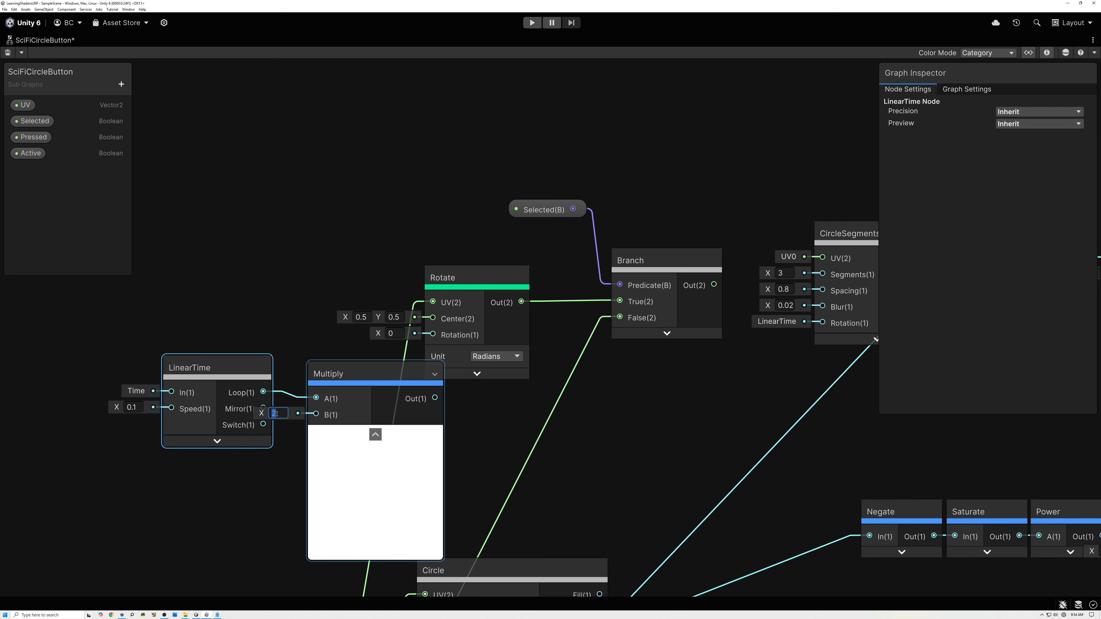
type("360")
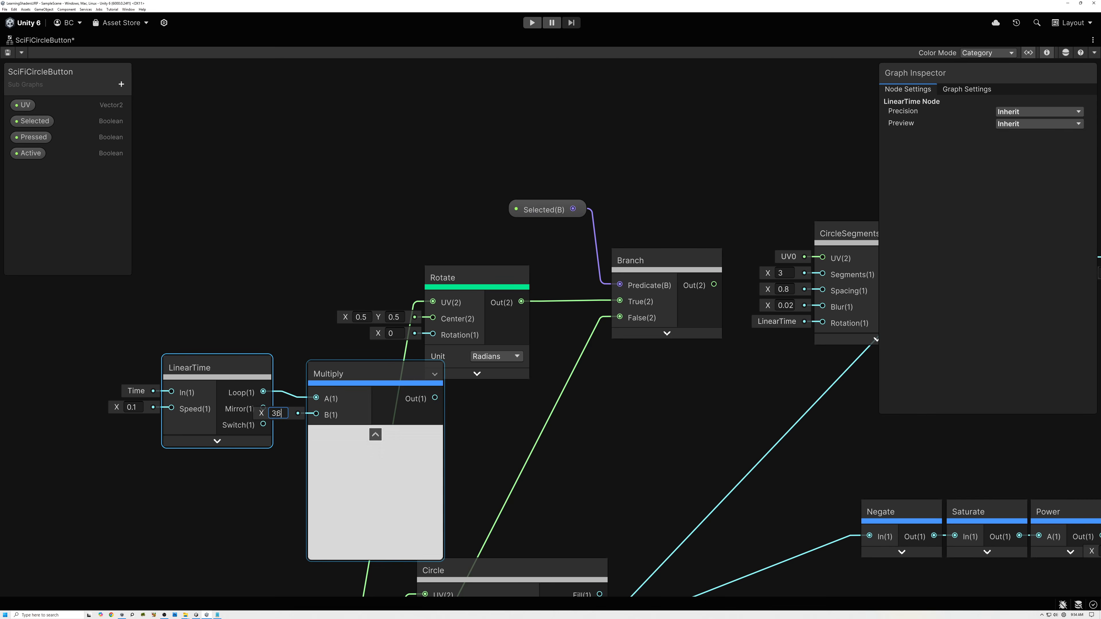
left_click(375, 434)
left_click_drag(352, 381, 333, 374)
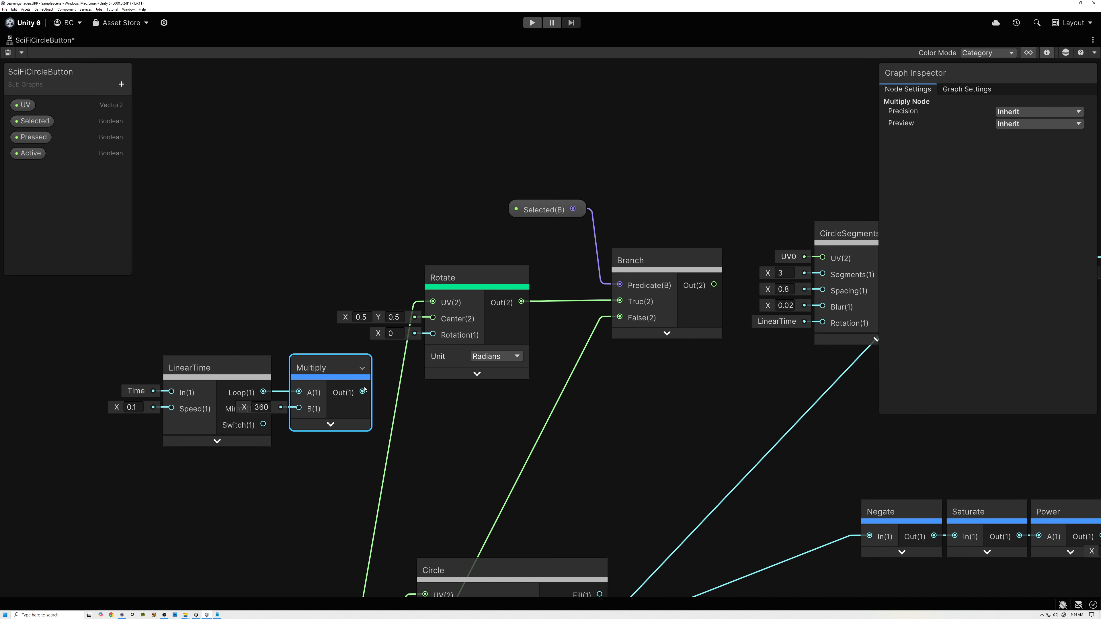
- Connect the Multiply output to the Rotate node's Rotation input and set the Rotate unit to Degrees
left_click_drag(362, 393, 434, 335)
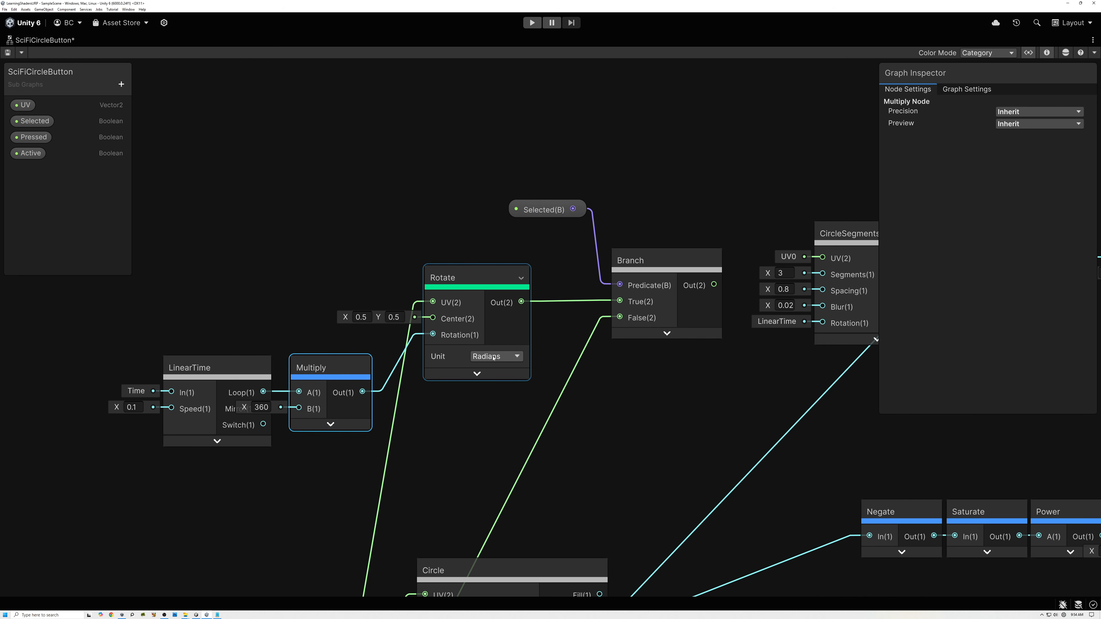
scroll(493, 358, "up", 3)
left_click(493, 360)
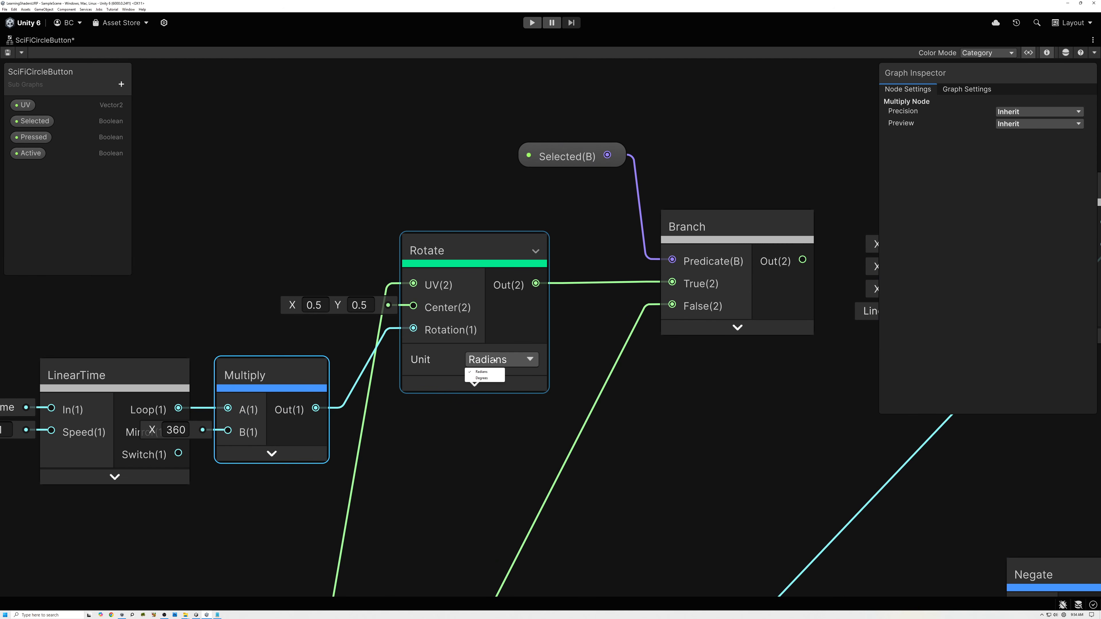
left_click(482, 379)
- Reposition the LinearTime and Multiply nodes together and connect the Branch output to CircleSegments' UV input
scroll(477, 382, "down", 5)
left_click_drag(284, 365, 360, 413)
left_click_drag(378, 399, 343, 364)
left_click_drag(609, 340, 674, 322)
- Add a Float node with value 0 below the Branch and connect it to CircleSegments' Rotation input
middle_click_drag(635, 349, 462, 355)
scroll(493, 390, "up", 5)
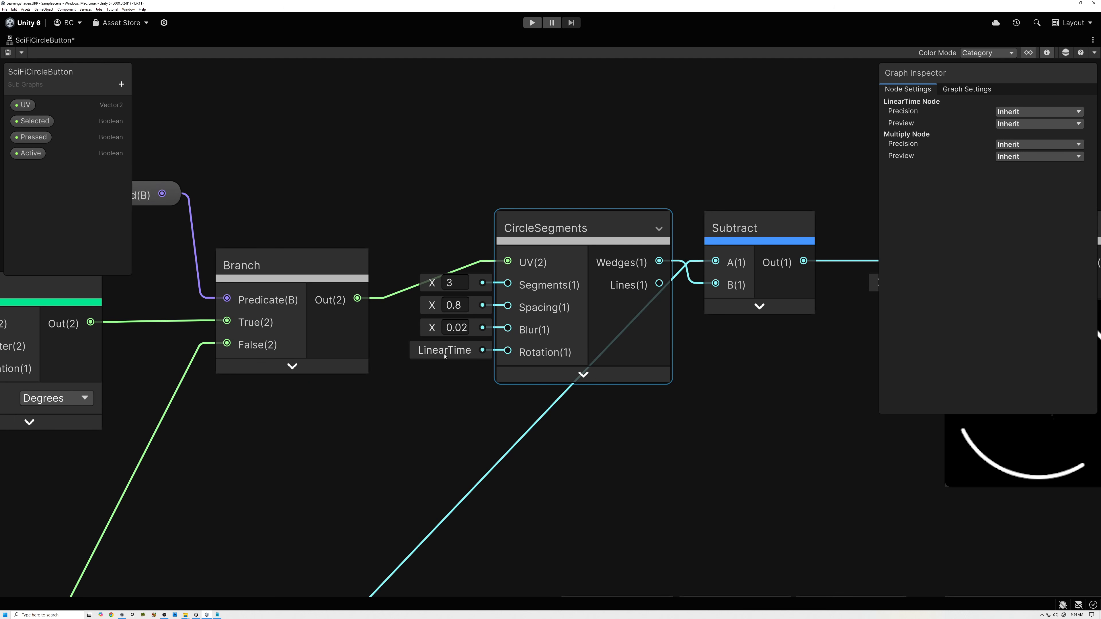
left_click(413, 405)
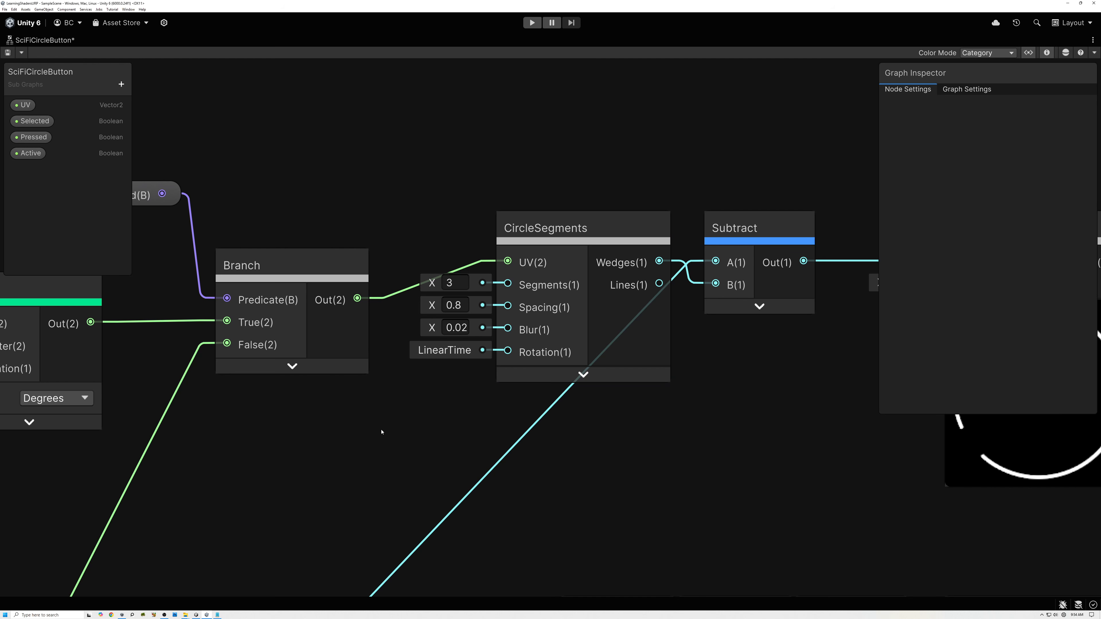
right_click(393, 421)
left_click(396, 423)
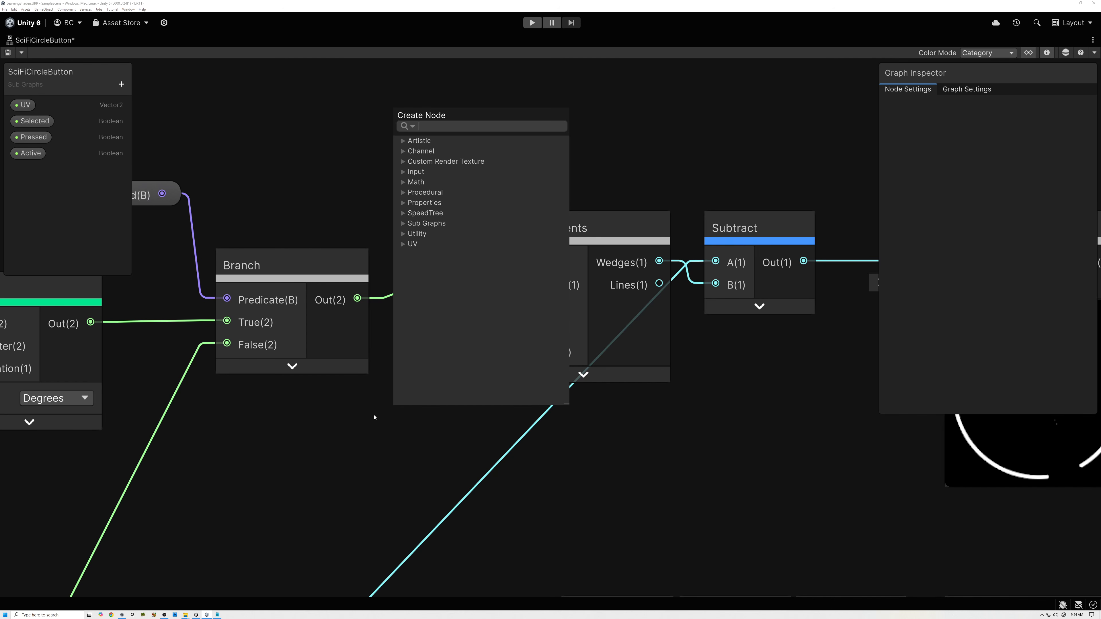
type("float")
left_click(431, 163)
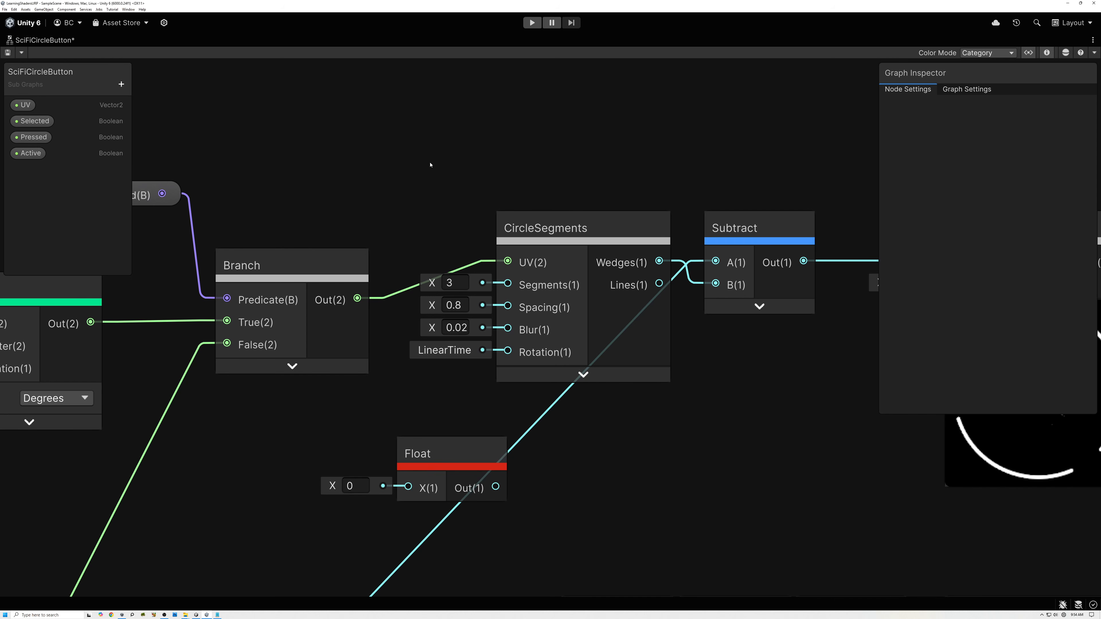
left_click_drag(451, 453, 414, 419)
left_click_drag(459, 452, 508, 350)
- Switch the Selected property's default value on and back off to check the ring segments' rotation
scroll(450, 375, "down", 3)
middle_click_drag(452, 376, 400, 381)
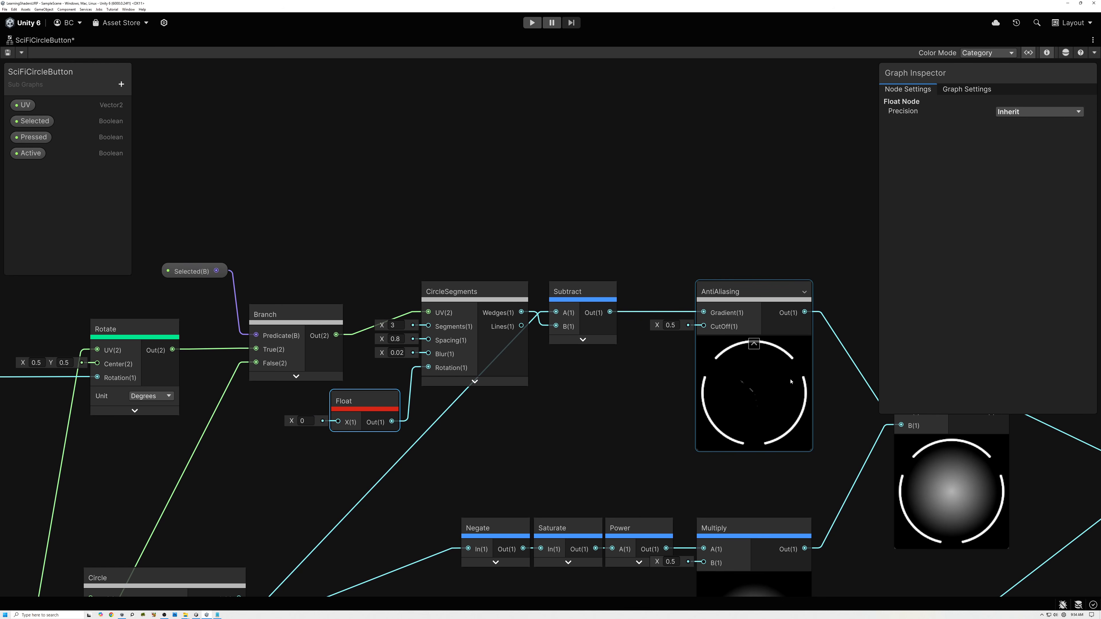
scroll(792, 390, "up", 1)
scroll(792, 390, "up", 1)
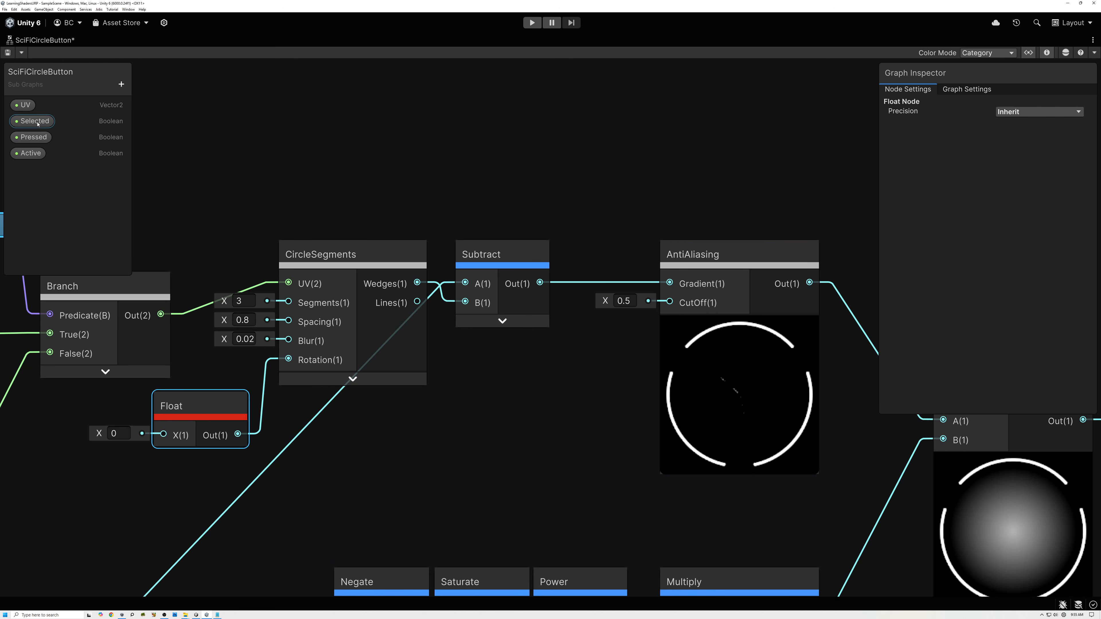
left_click(28, 125)
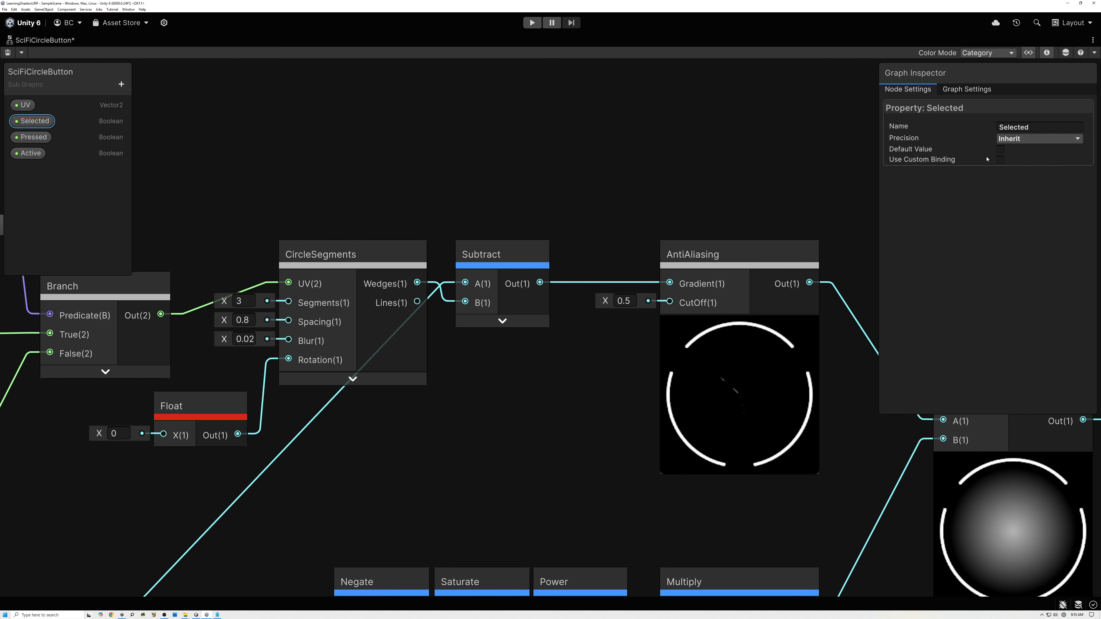
left_click(1001, 150)
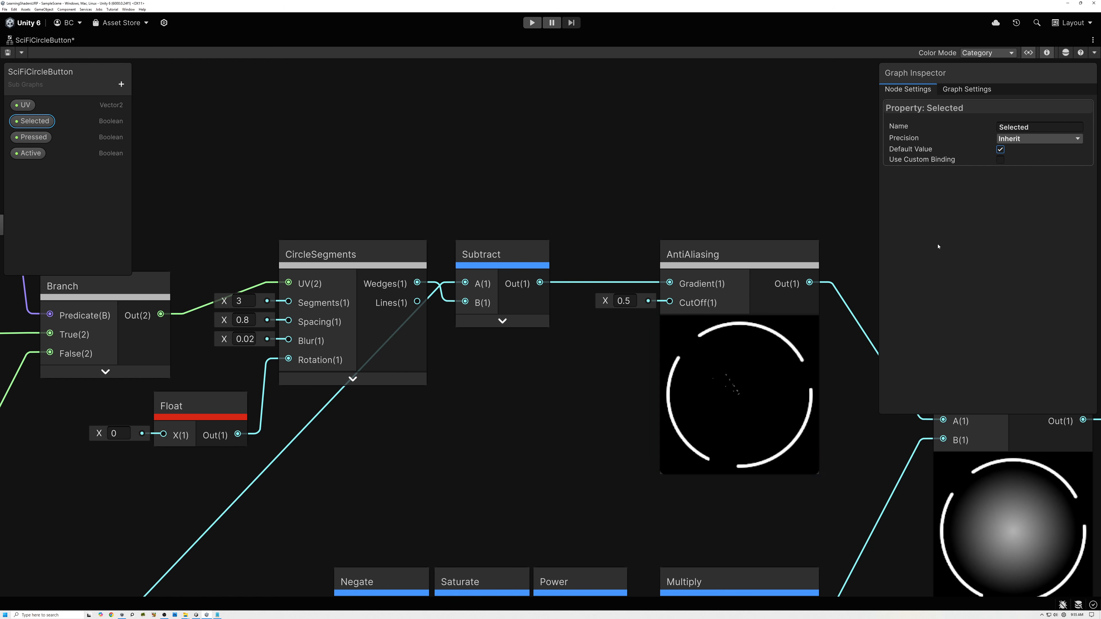
left_click(1001, 150)
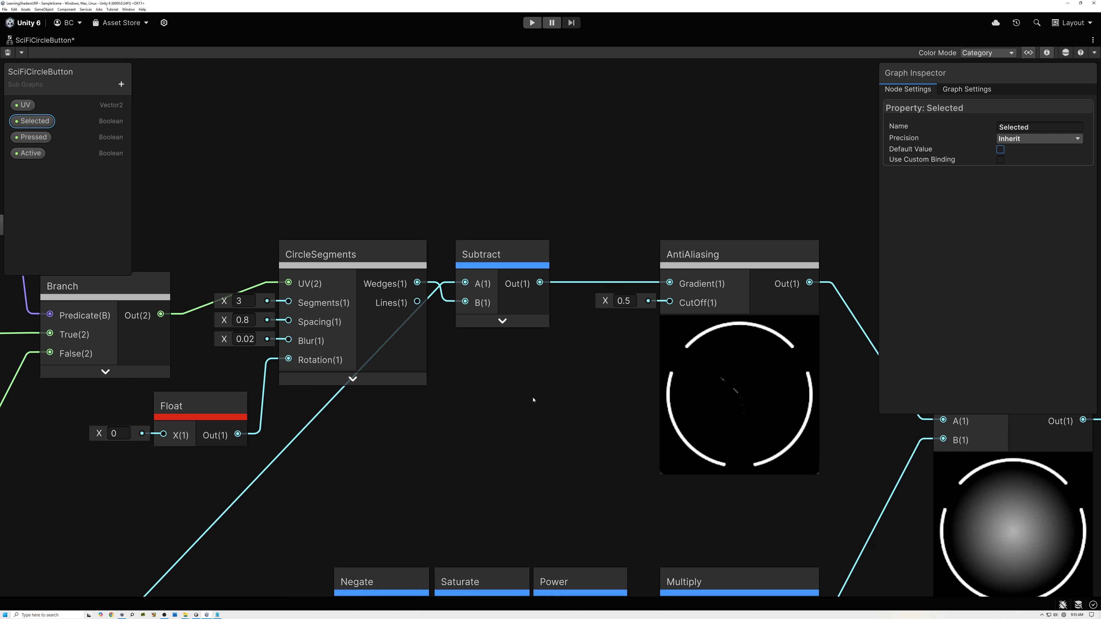
- Collapse the AntiAliasing node's preview and pull it and the first Maximum node in closer to Subtract
scroll(551, 399, "down", 2)
middle_click_drag(590, 399, 177, 347)
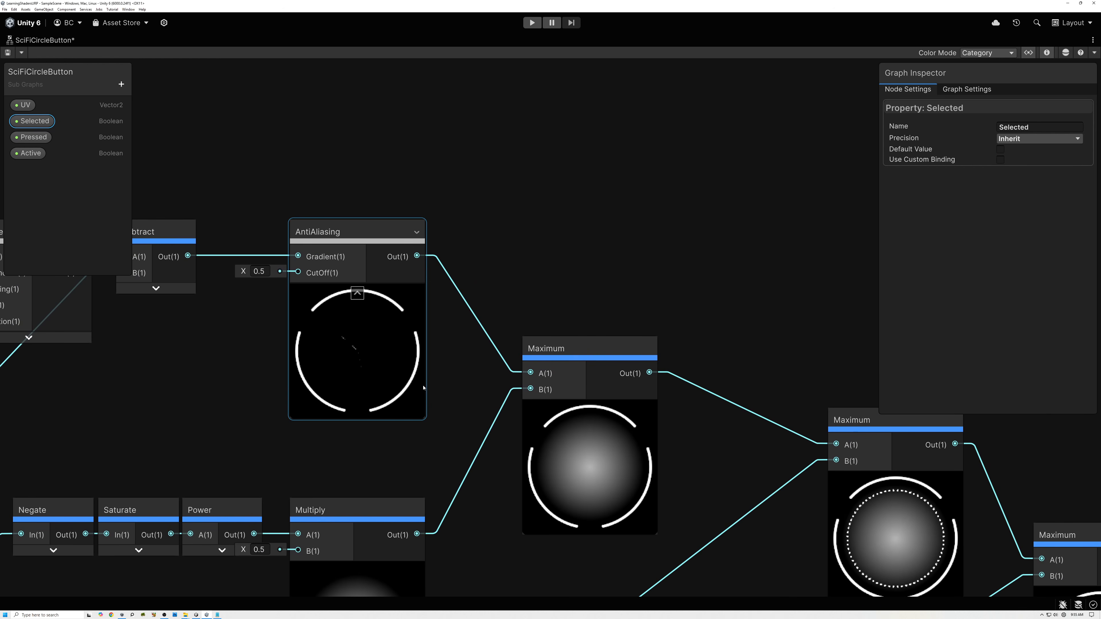
left_click_drag(578, 354, 576, 238)
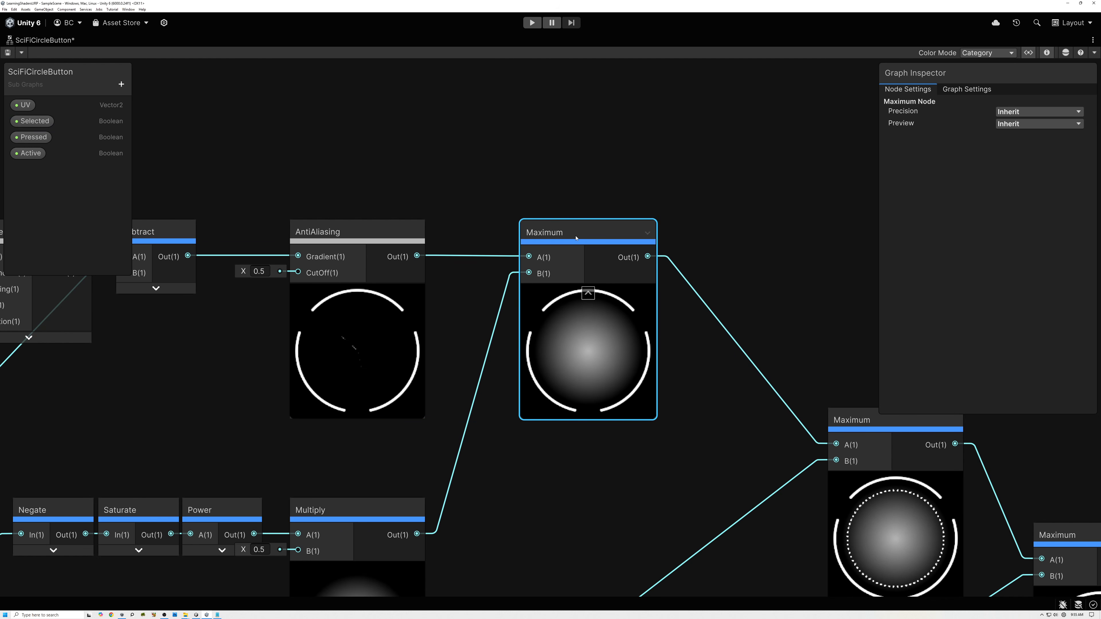
middle_click_drag(558, 274, 609, 373)
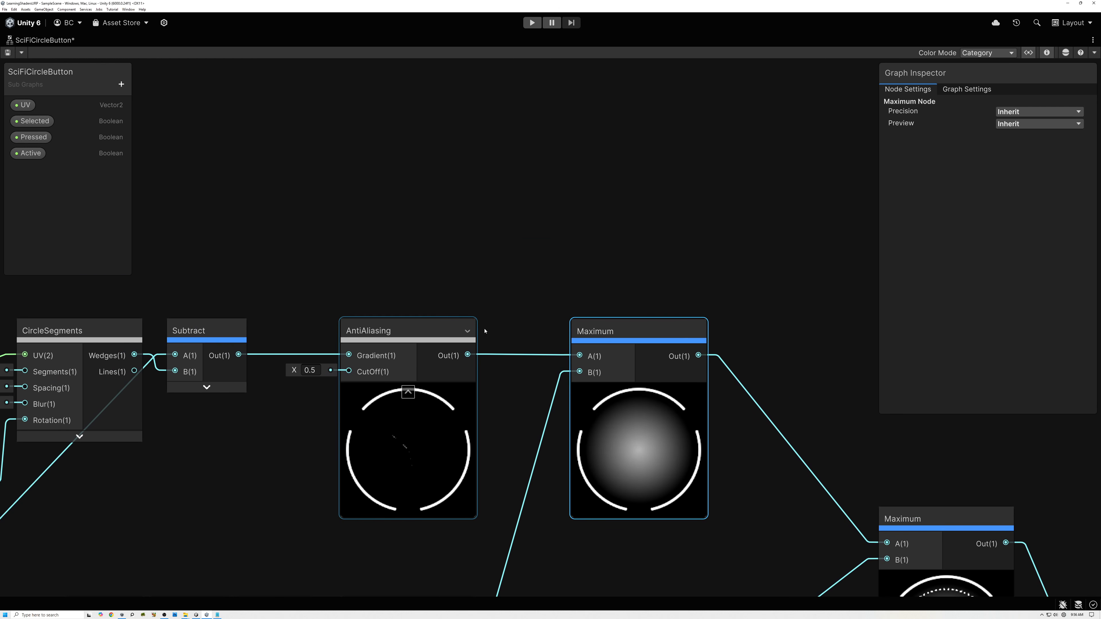
left_click(410, 392)
left_click(437, 332)
left_click_drag(406, 328, 329, 327)
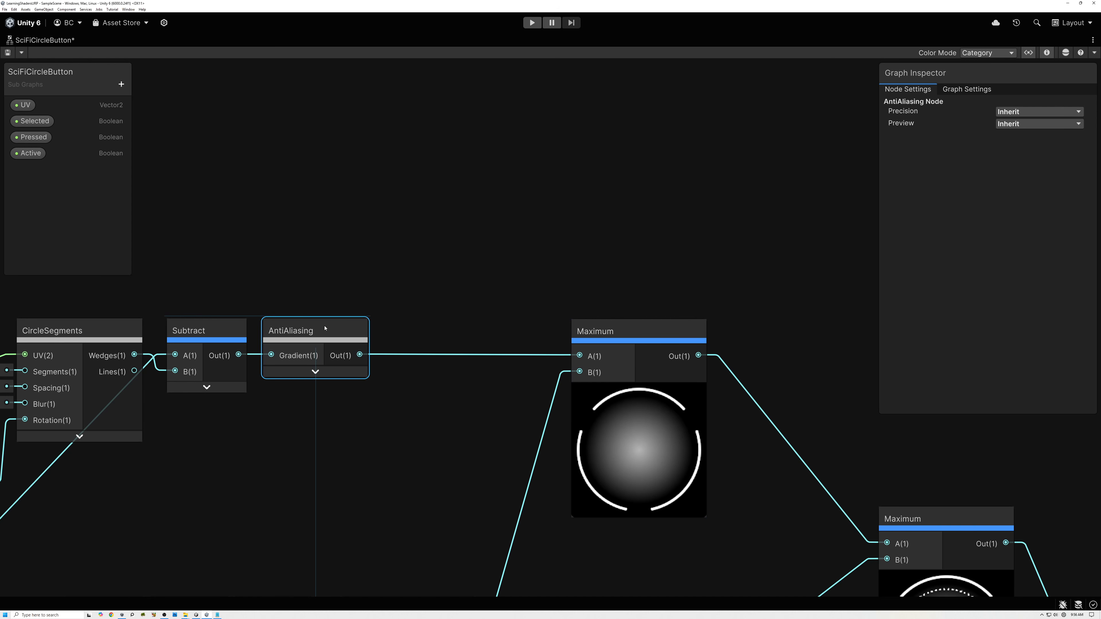
left_click_drag(655, 332, 493, 357)
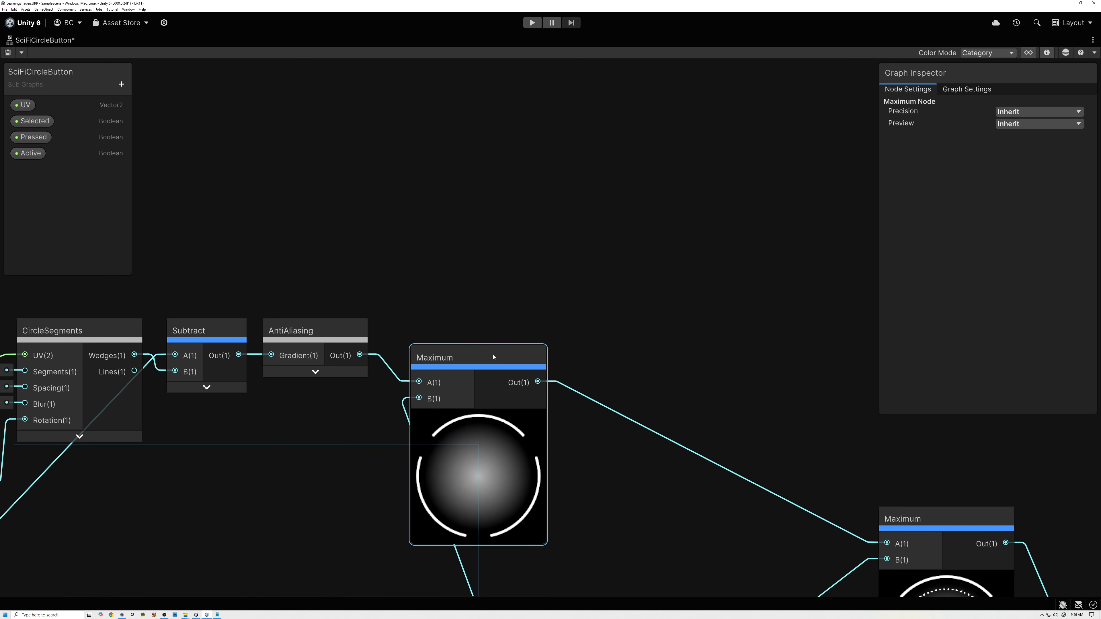
- Add a Branch node above the first Maximum with its preview collapsed, and connect the Selected property to its Predicate input
left_click(567, 239)
key("space")
type("br")
left_click(611, 126)
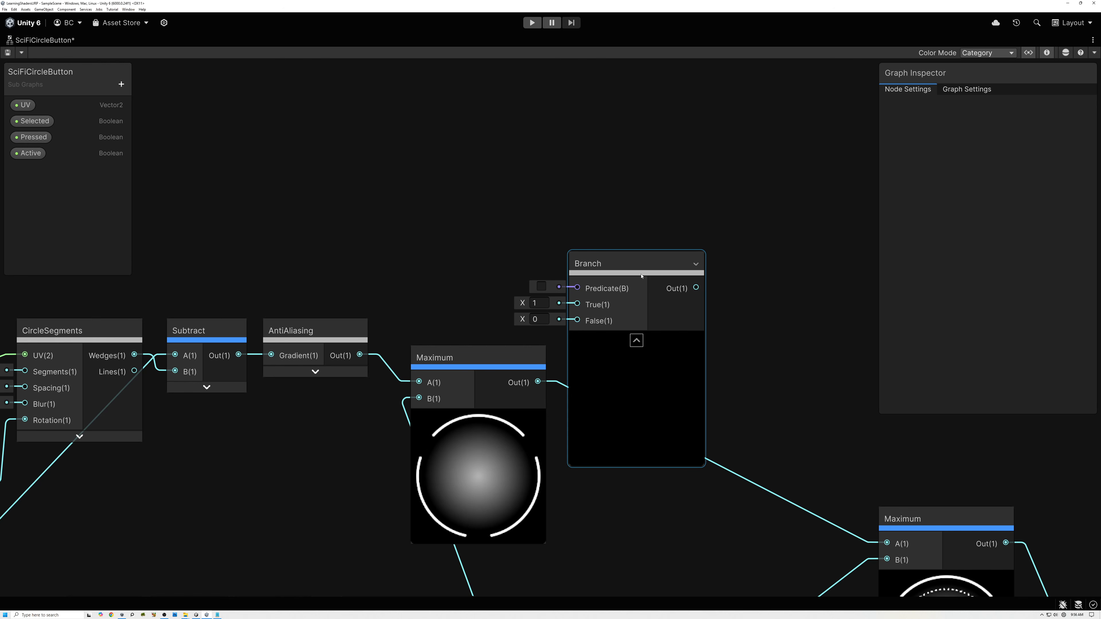
left_click_drag(634, 275, 686, 225)
left_click(687, 290)
left_click_drag(30, 126, 629, 237)
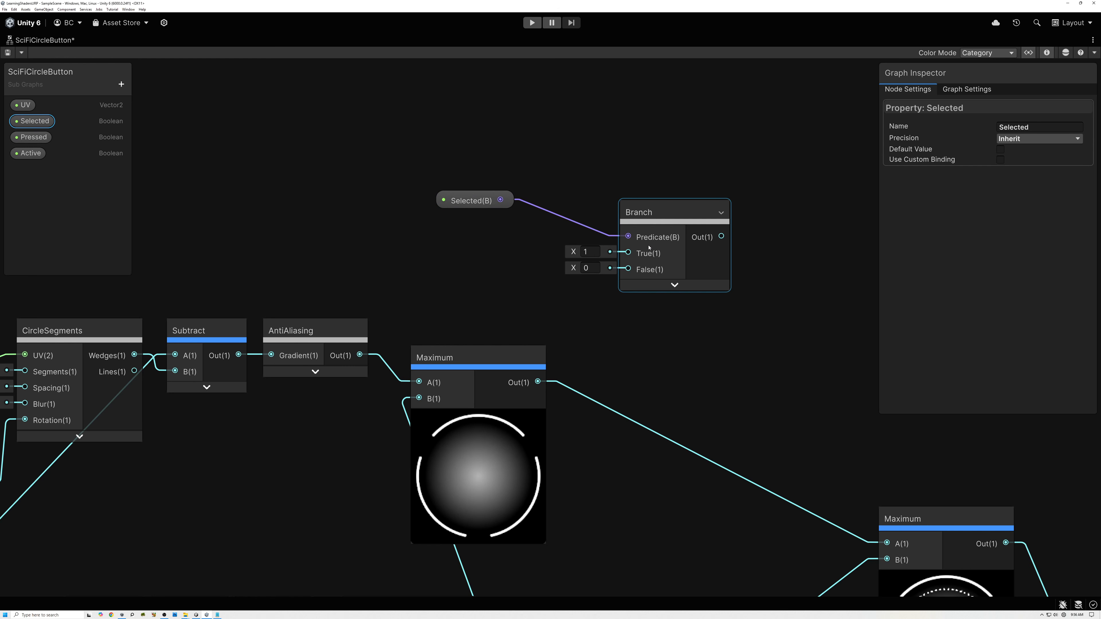
- Connect AntiAliasing's output to the new Branch's False input and the first Maximum's output to its True input
left_click_drag(360, 355, 629, 270)
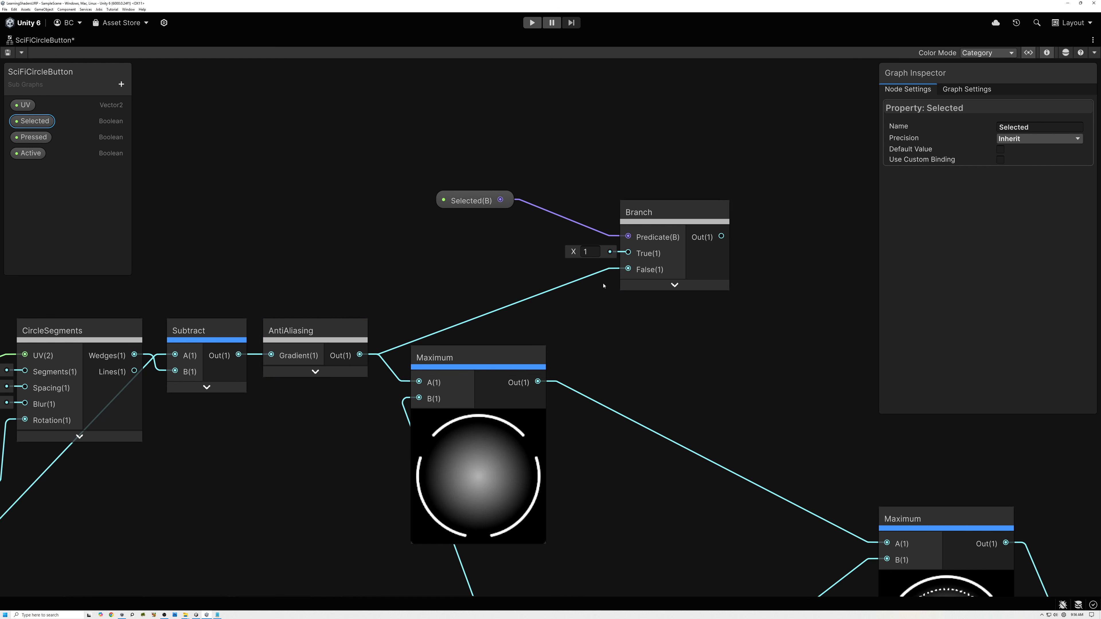
left_click_drag(538, 382, 629, 254)
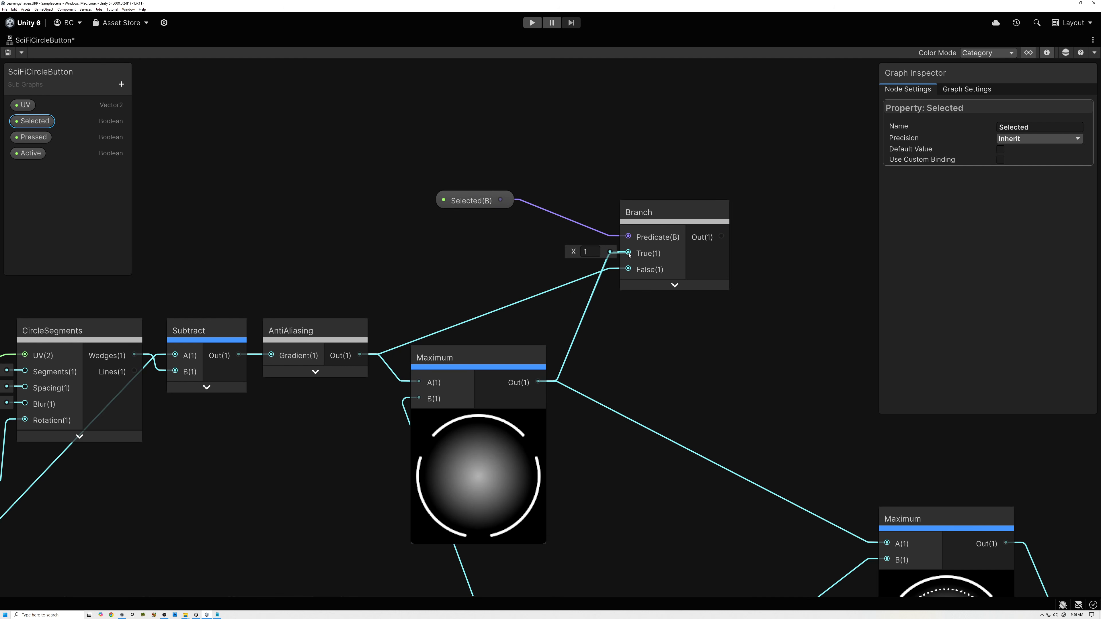
left_click_drag(664, 218, 647, 240)
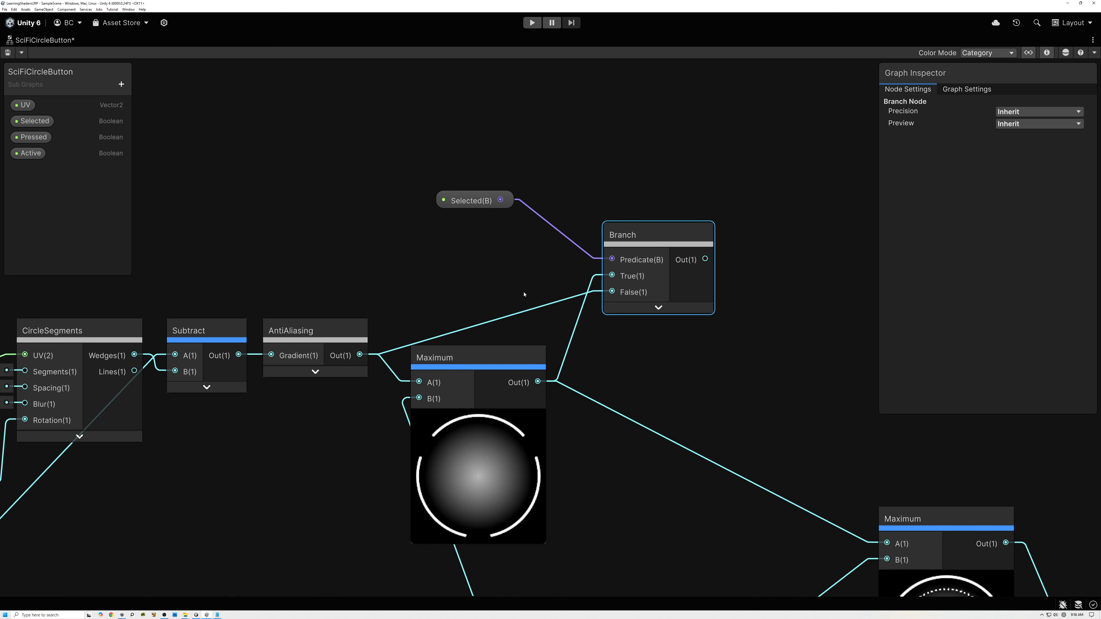
- Connect the new Branch's output to the A input of the second Maximum node, replacing the first Maximum's connection
scroll(524, 294, "down", 5)
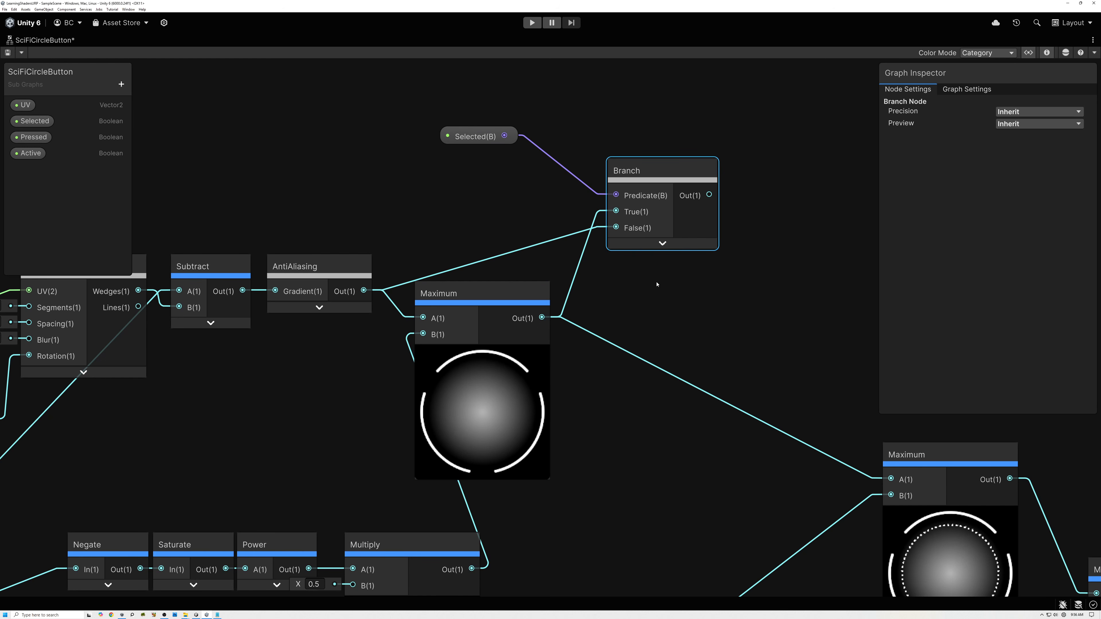
middle_click_drag(728, 295, 559, 299)
left_click_drag(548, 207, 722, 485)
middle_click_drag(683, 419, 592, 278)
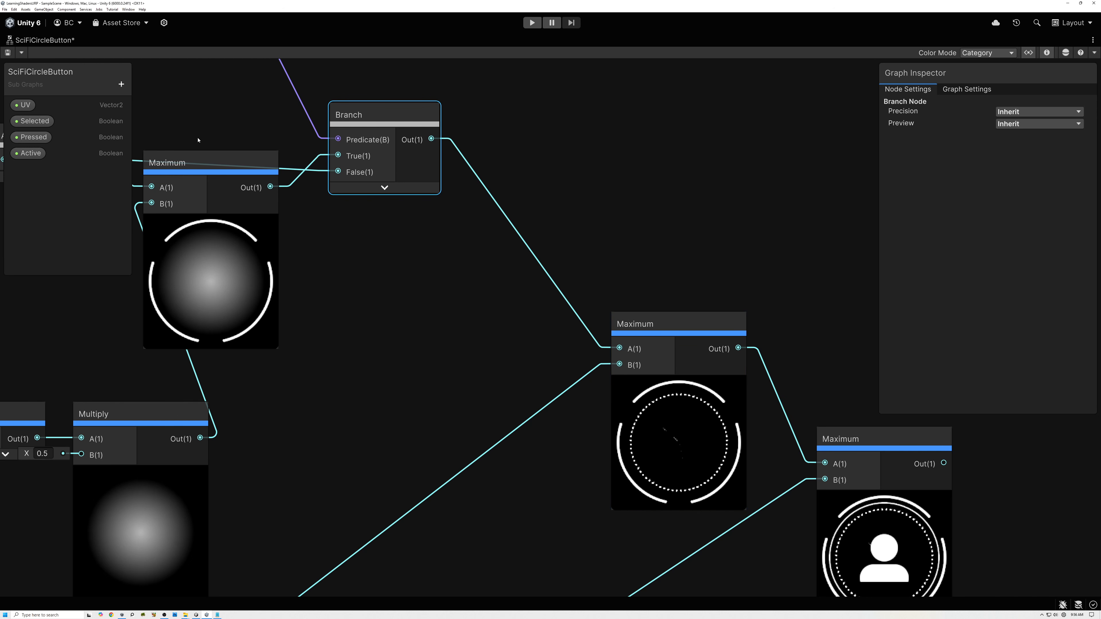
- Toggle the Selected property's default value to compare the glow in both states, leaving it enabled
left_click(33, 121)
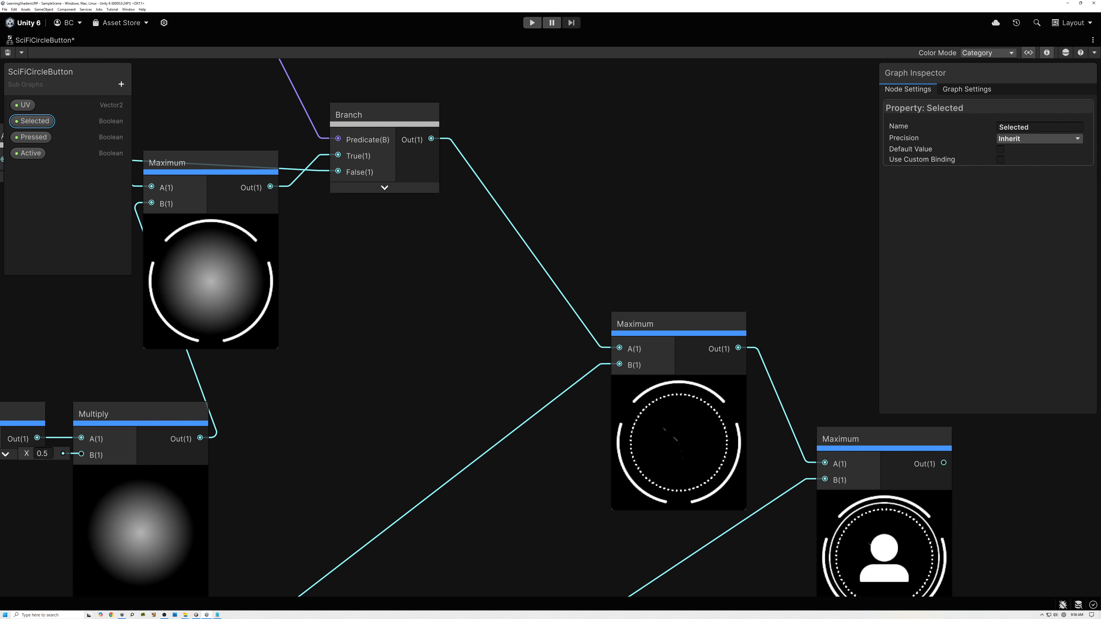
left_click(1001, 151)
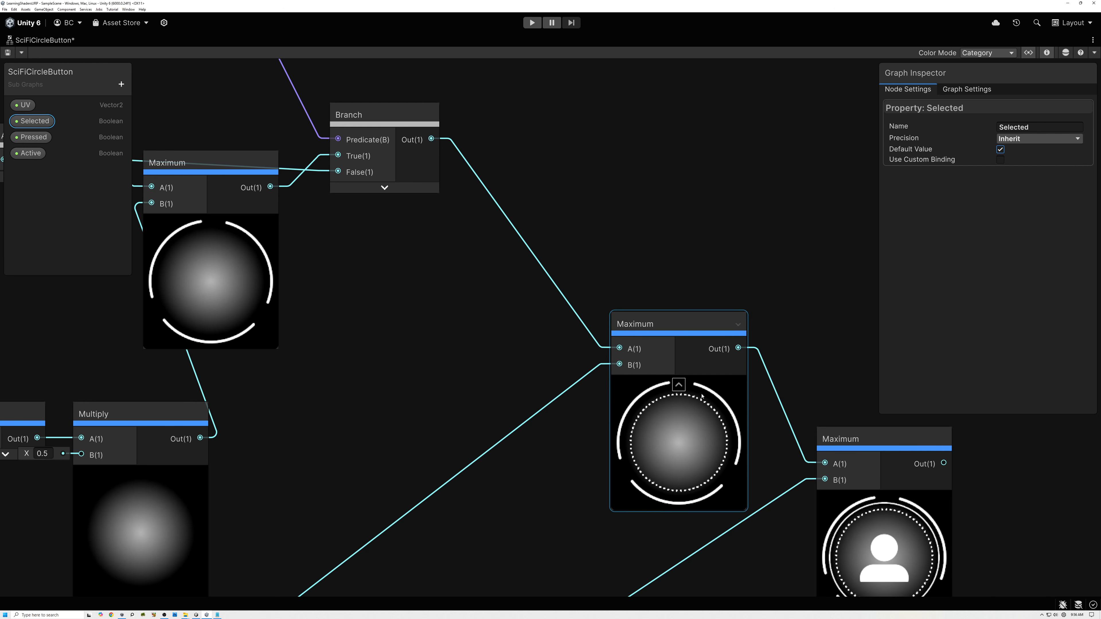
left_click(1000, 150)
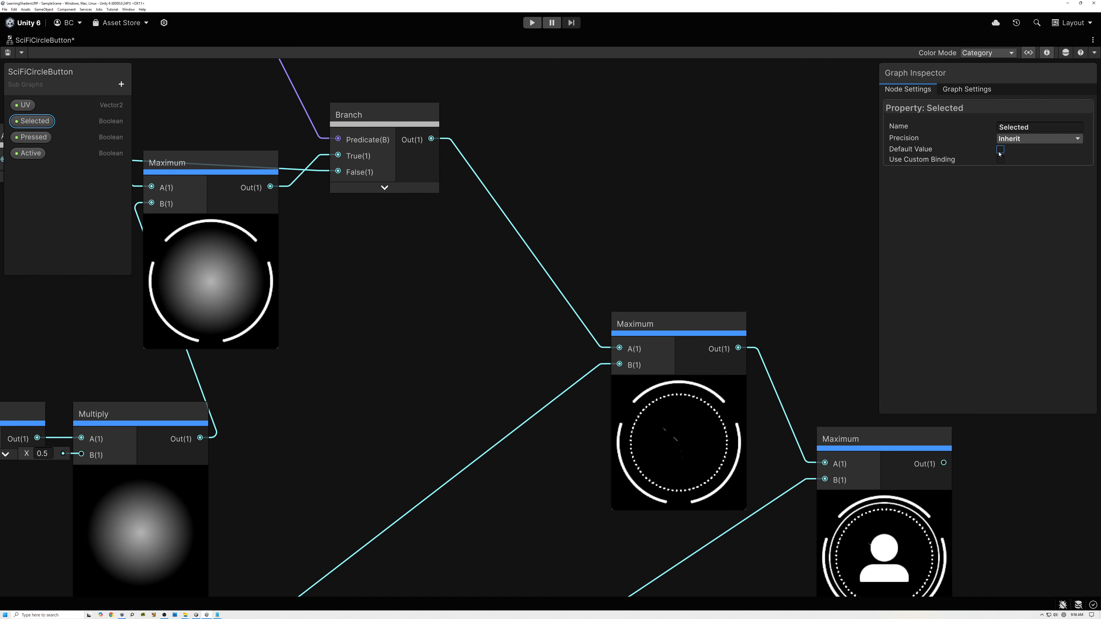
left_click(1001, 152)
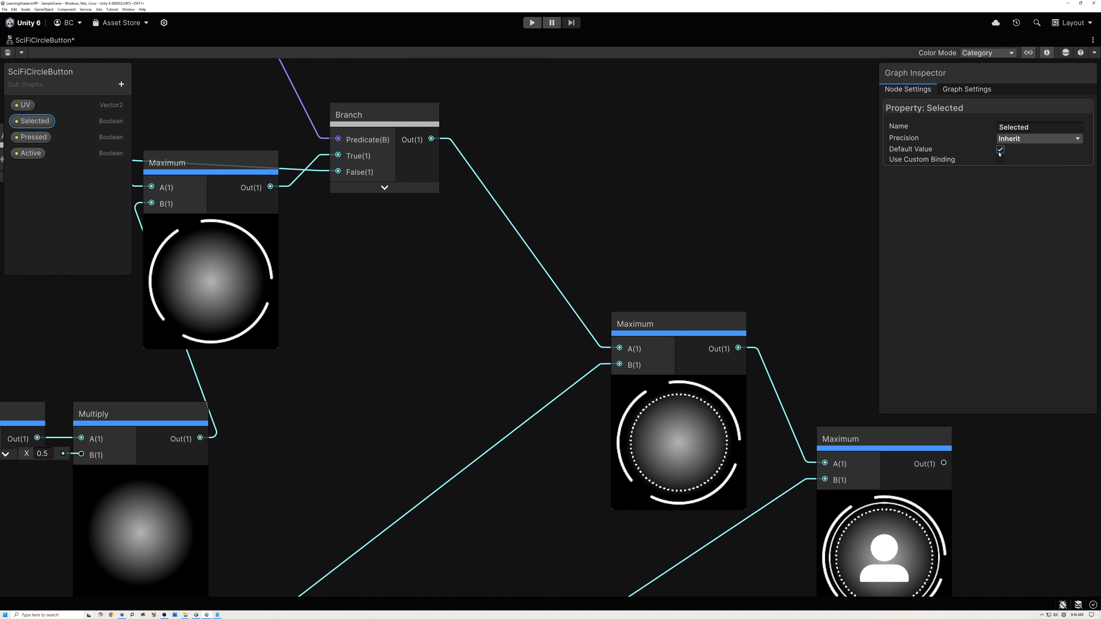
- Move the two Selected property nodes into tidier positions beside the Branch nodes they feed
scroll(687, 450, "down", 3)
middle_click_drag(485, 377, 542, 405)
left_click_drag(490, 248, 507, 313)
left_click_drag(114, 300, 92, 320)
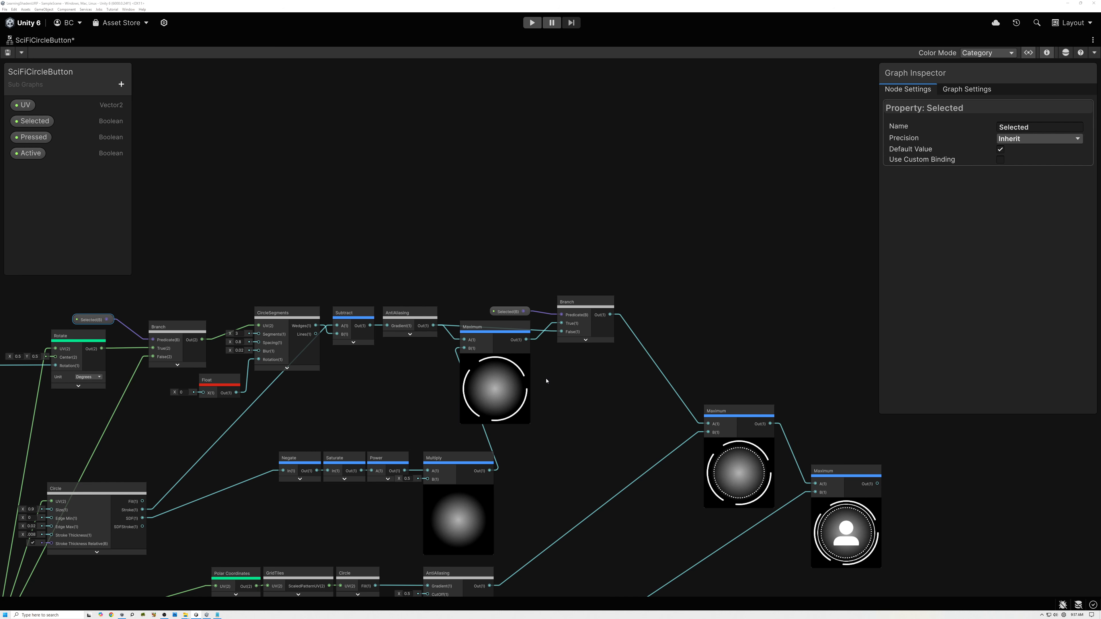
- Add a Color property named Button Color to the sub graph and paste a bright blue as its default value
left_click(121, 84)
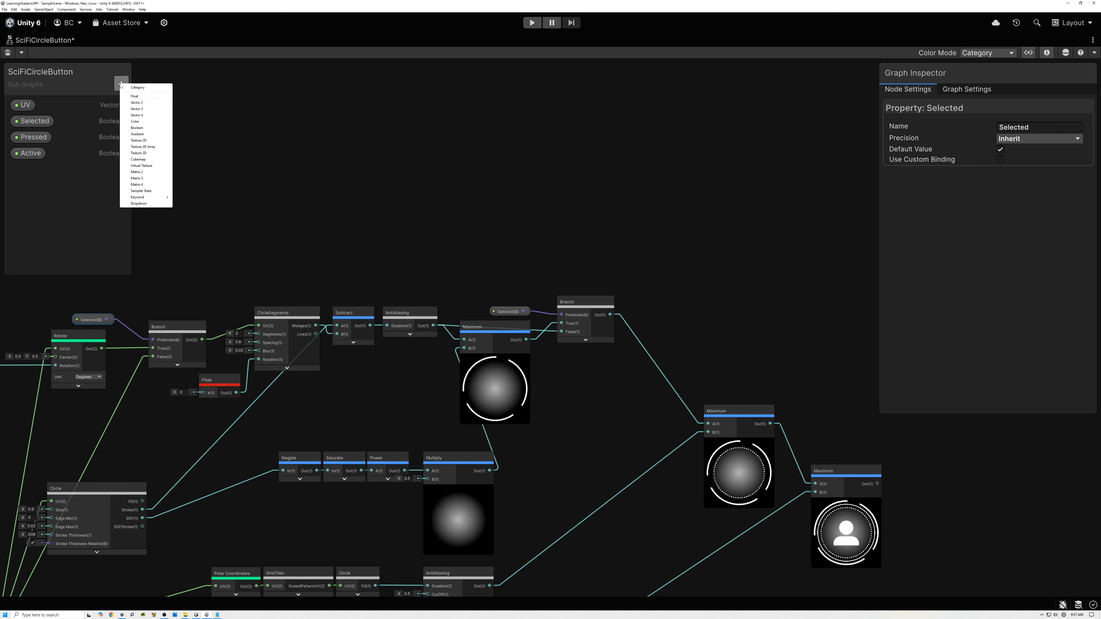
left_click(145, 123)
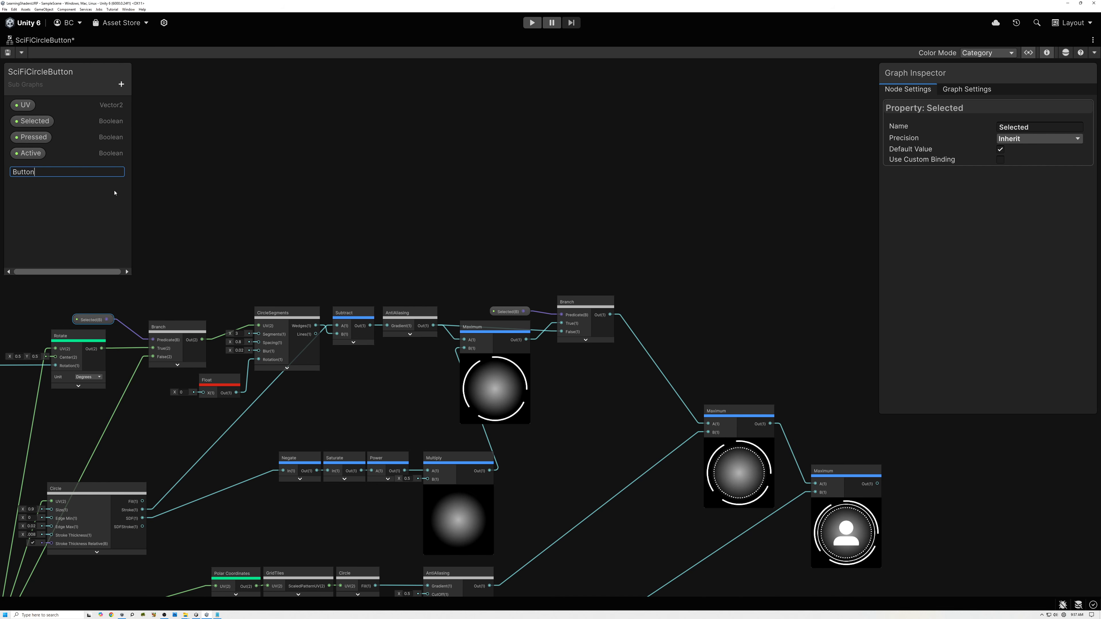
type("Button Color")
key("Return")
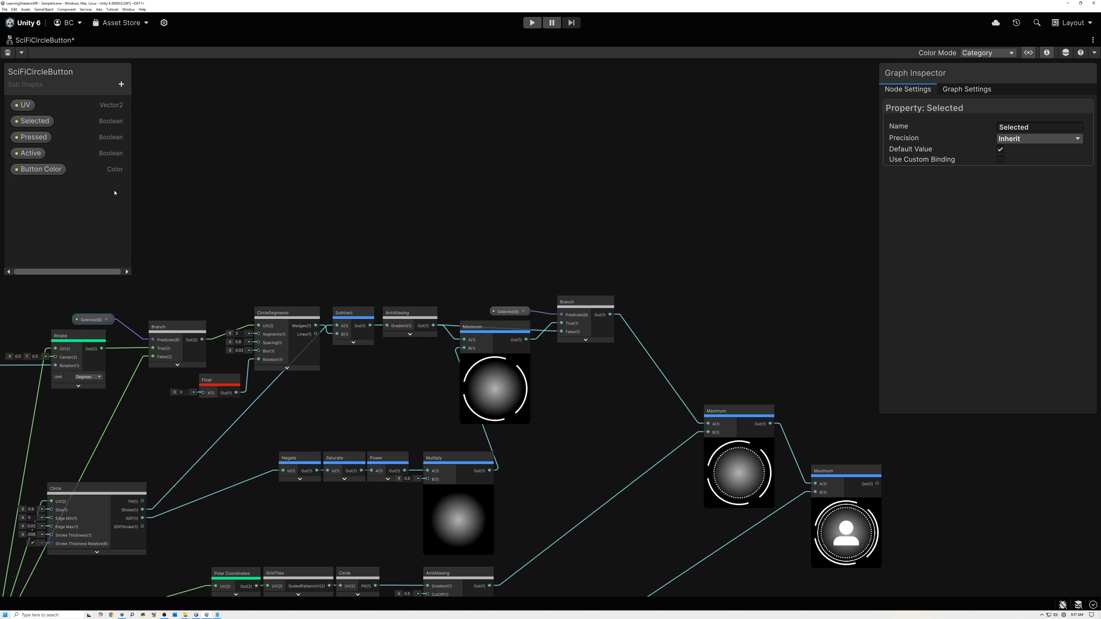
left_click(63, 172)
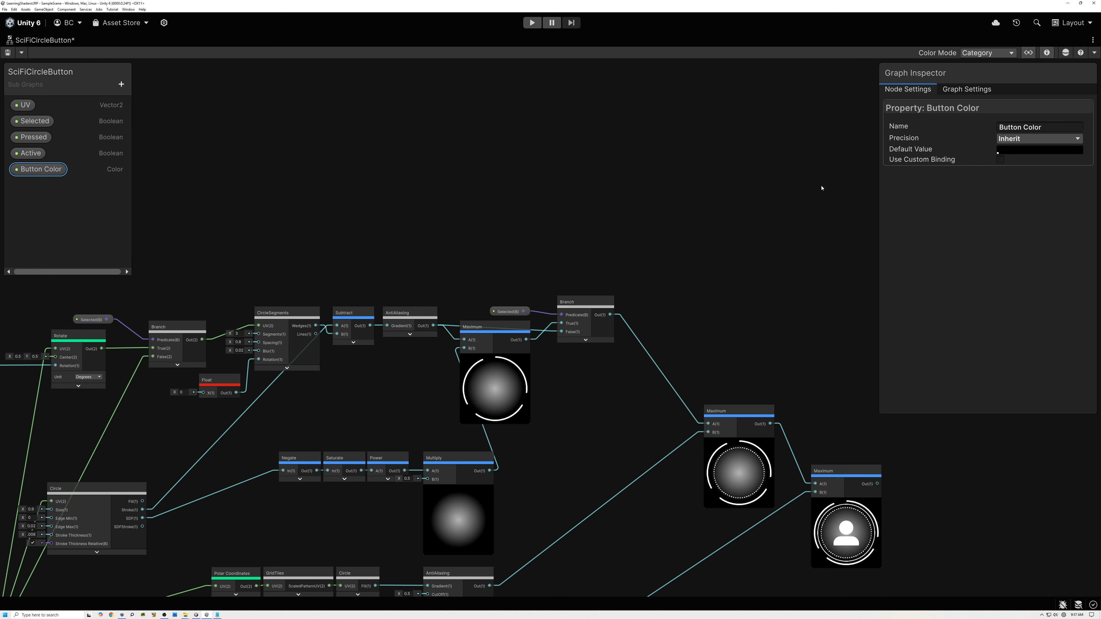
right_click(1011, 151)
left_click(1021, 161)
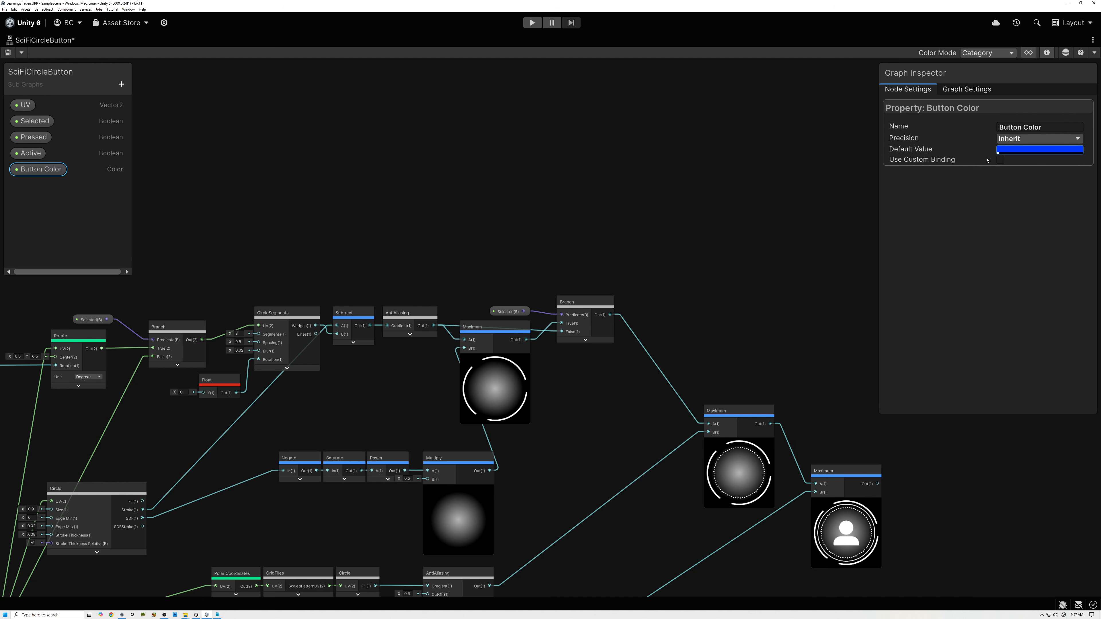
- Place a Button Color node in the graph above the second Maximum, and move that Maximum up beside the Branch
left_click_drag(38, 169, 633, 265)
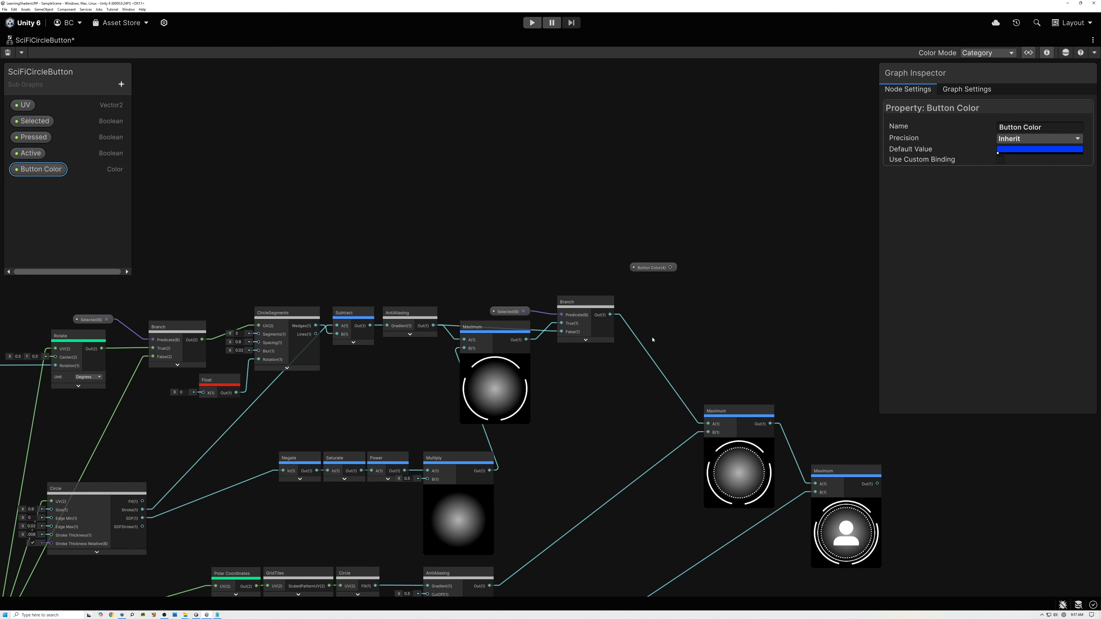
middle_click_drag(770, 382, 620, 343)
left_click_drag(591, 375, 547, 292)
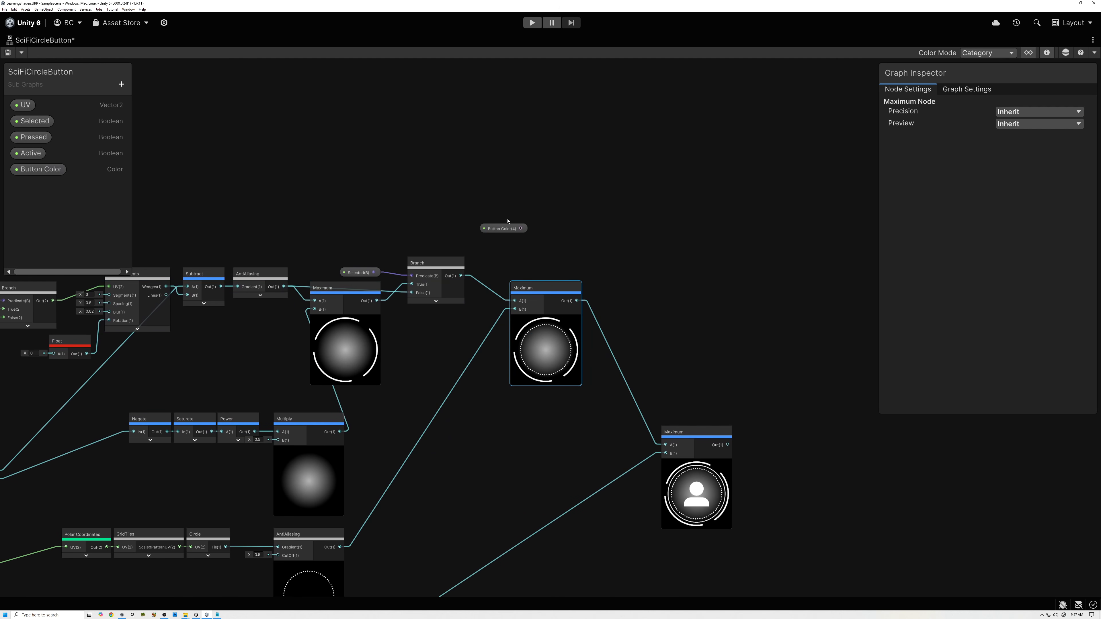
left_click_drag(508, 228, 562, 255)
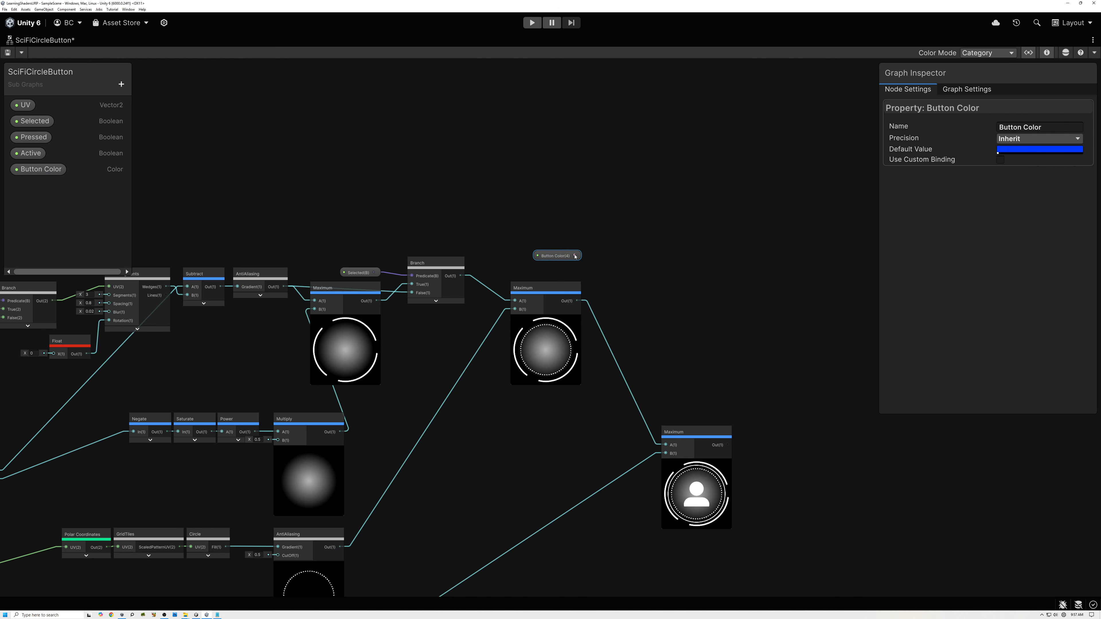
- Add a Multiply node beside the second Maximum, taking Button Color in A and that Maximum's output in B
left_click_drag(626, 286, 627, 286)
type("mul")
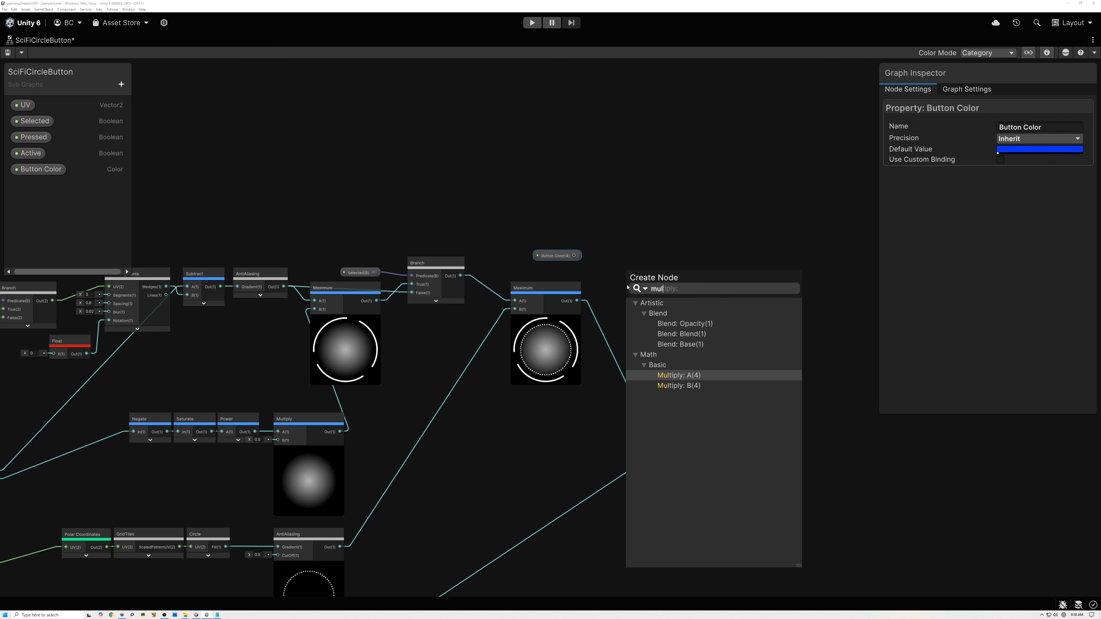
left_click(674, 376)
left_click_drag(578, 301, 628, 296)
scroll(628, 296, "up", 4)
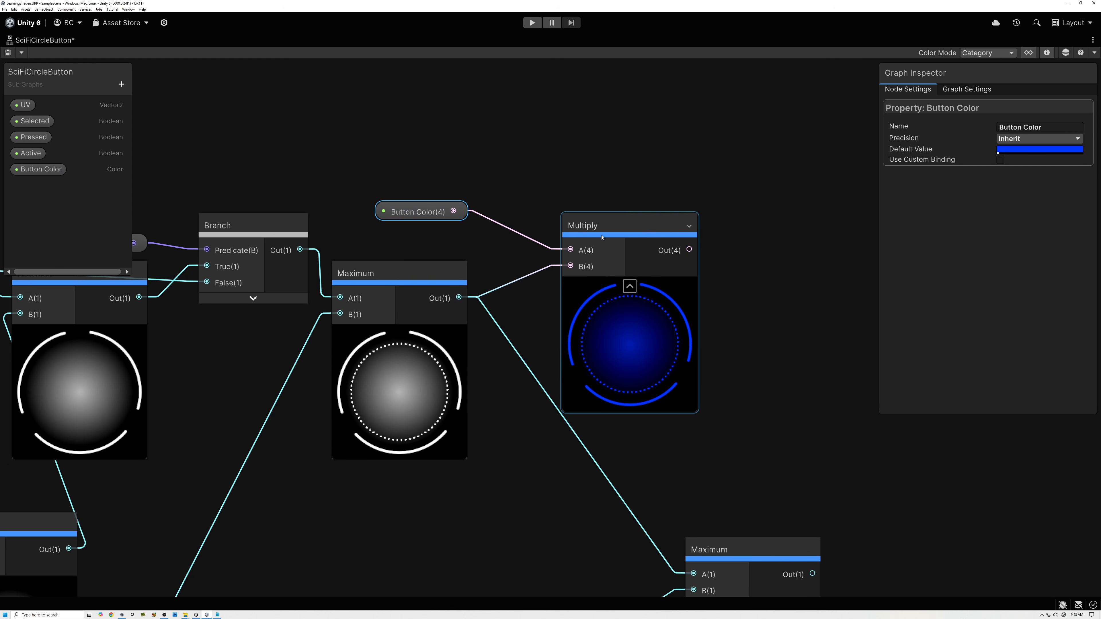
left_click_drag(605, 239, 563, 238)
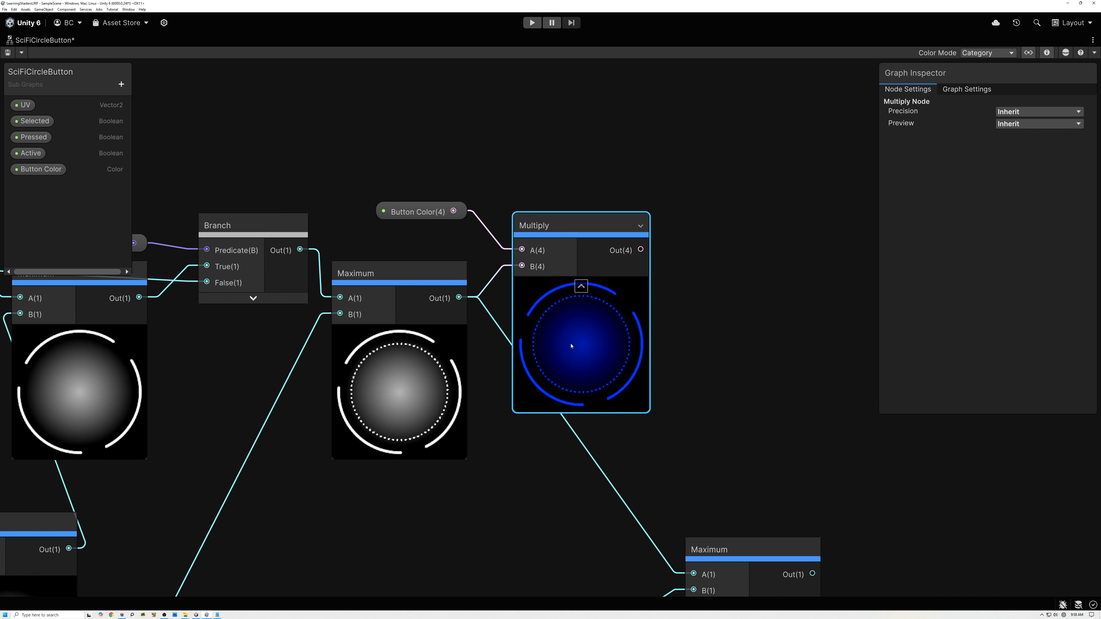
scroll(633, 434, "down", 3)
scroll(613, 478, "down", 2)
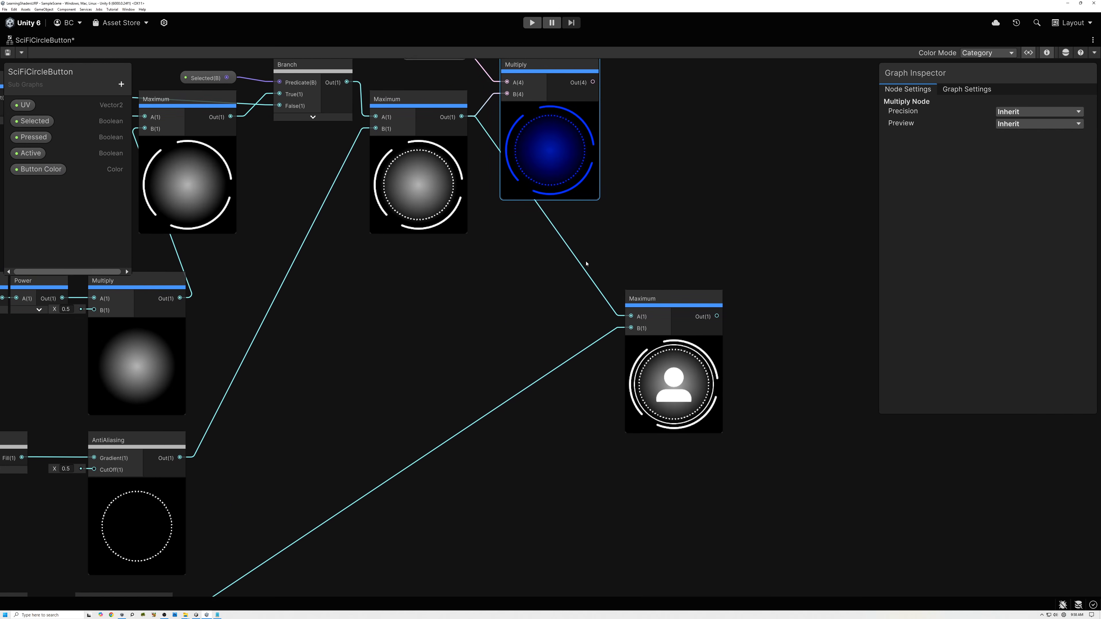
scroll(474, 268, "down", 2)
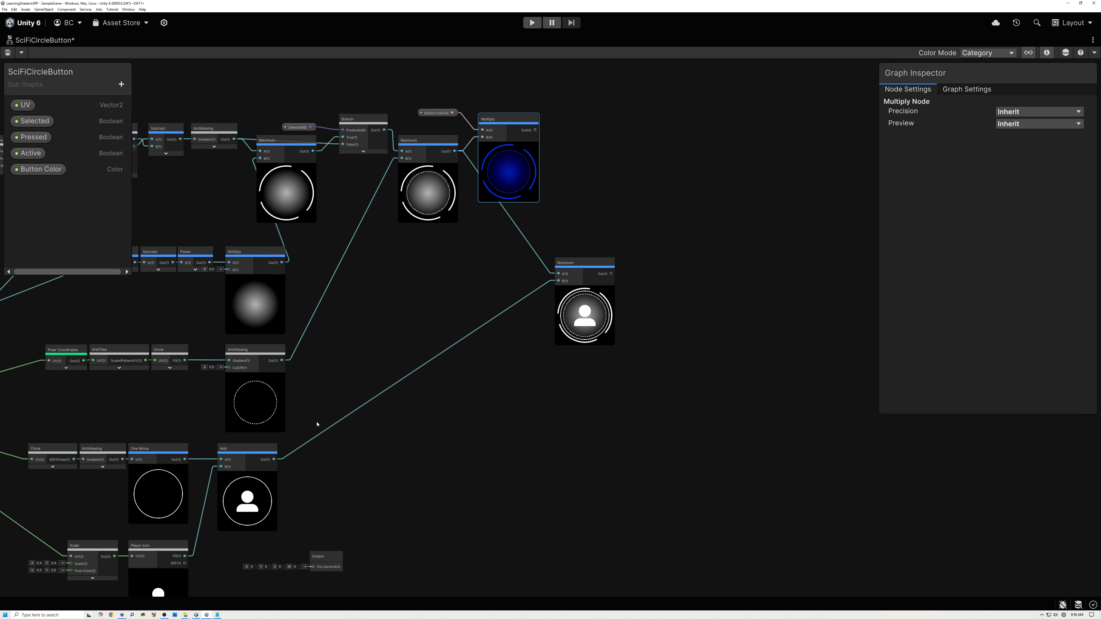
- Move the final Maximum node aside and add a Lerp node taking the Button Color Multiply's output in A
left_click_drag(581, 263, 694, 263)
scroll(555, 154, "up", 4)
middle_click_drag(559, 196, 555, 288)
left_click(591, 236)
key("space")
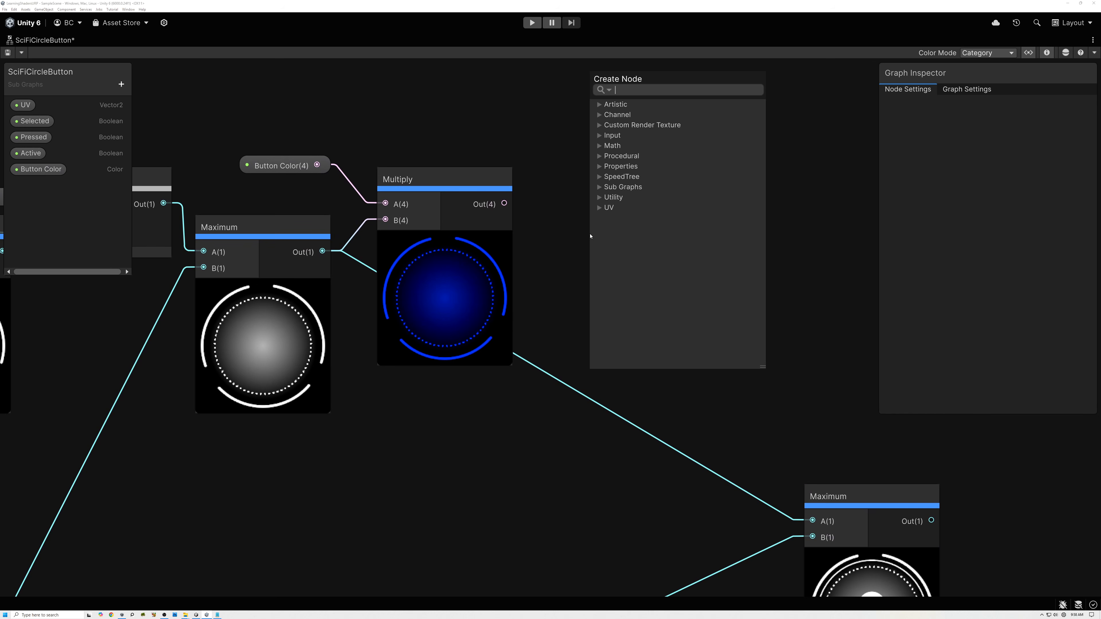
type("lerp")
key("Return")
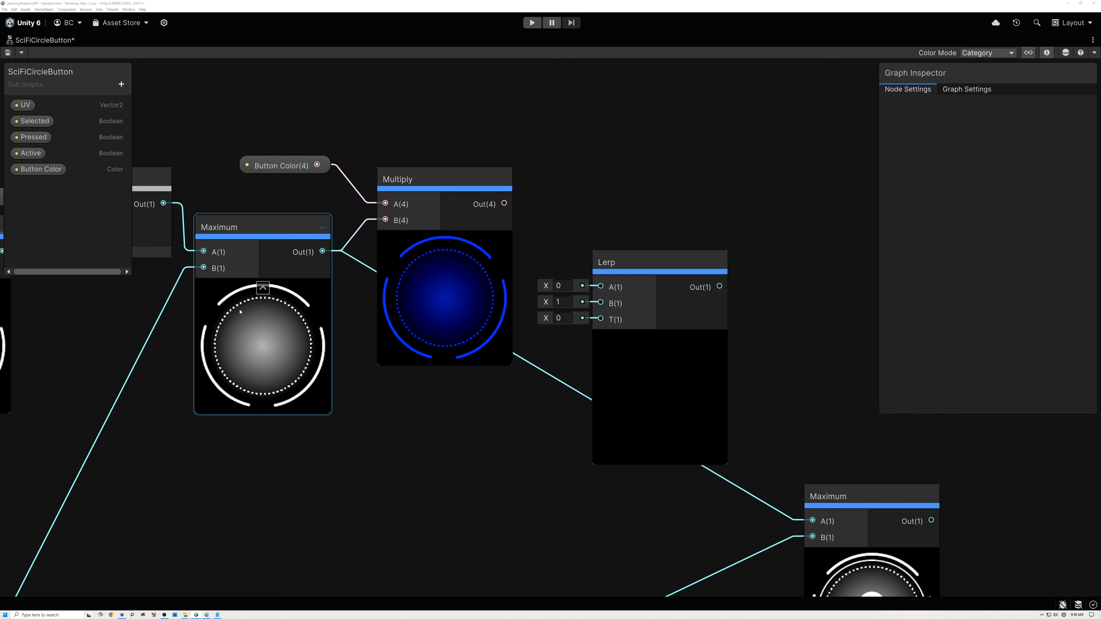
left_click(510, 203)
left_click_drag(504, 203, 602, 286)
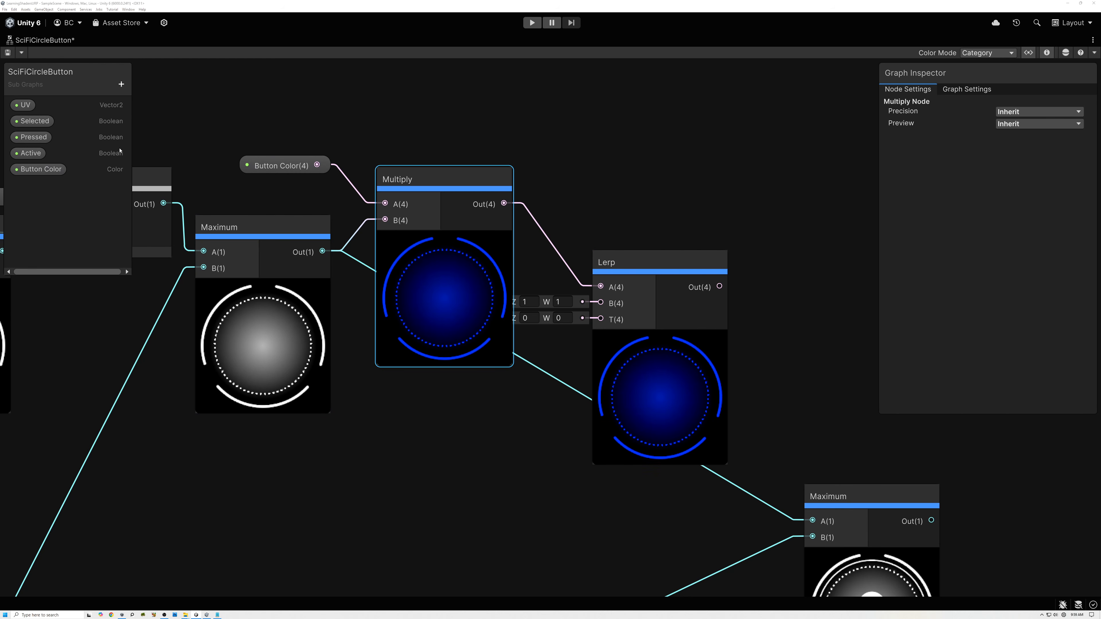
- Place a Pressed property node below the Button Color Multiply and connect it to the Predicate of a new Branch node
left_click_drag(28, 140, 407, 465)
middle_click_drag(456, 439, 487, 359)
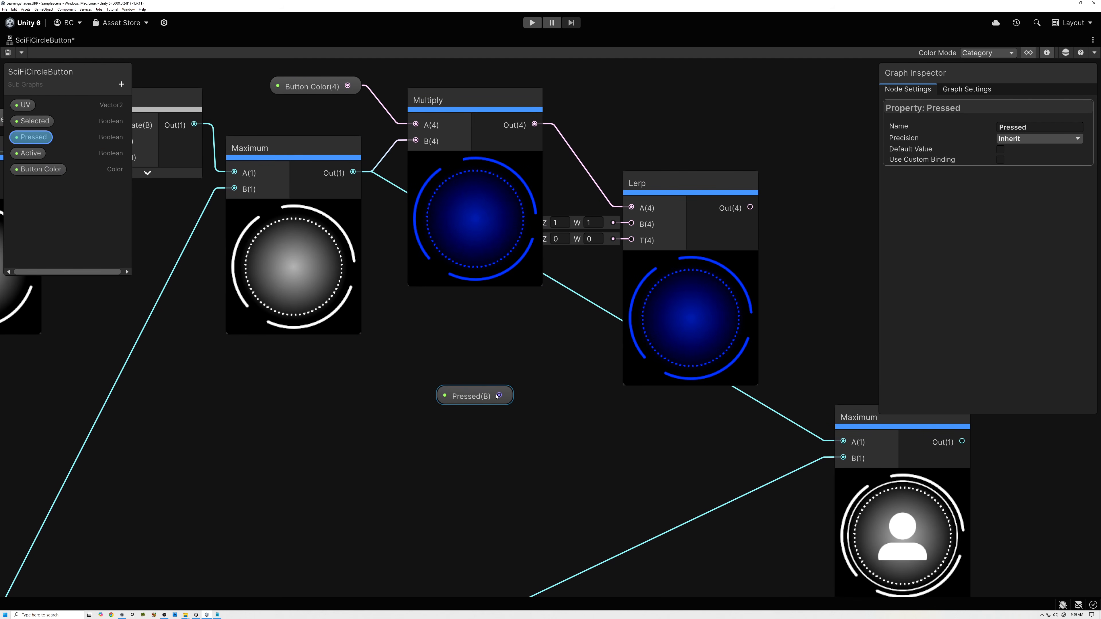
left_click_drag(478, 396, 430, 408)
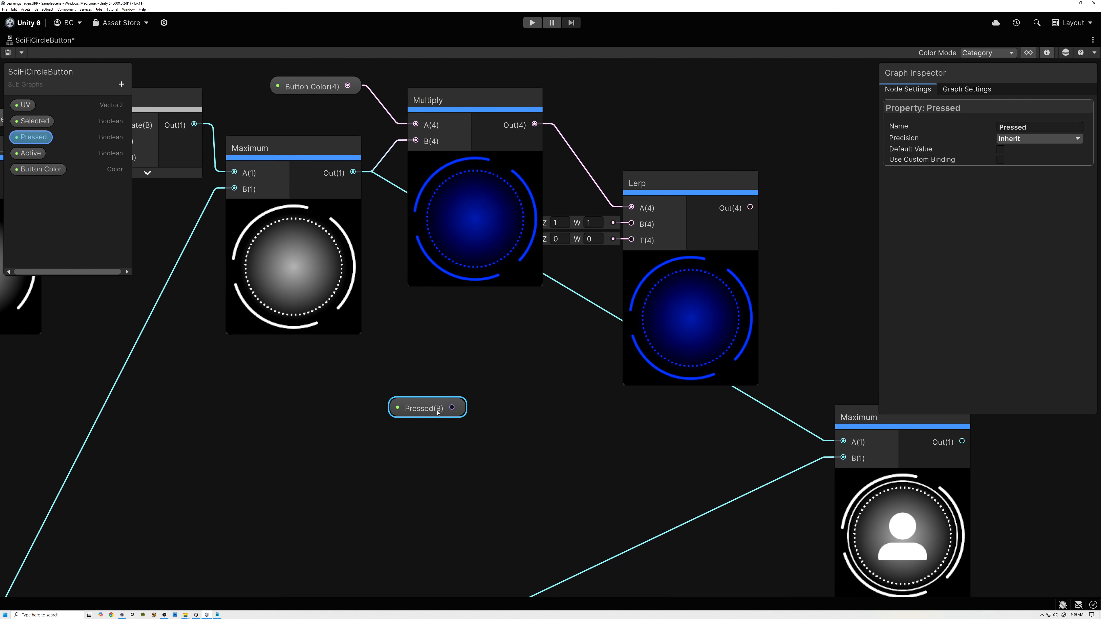
scroll(451, 415, "up", 3)
left_click(543, 401)
key("space")
type("br")
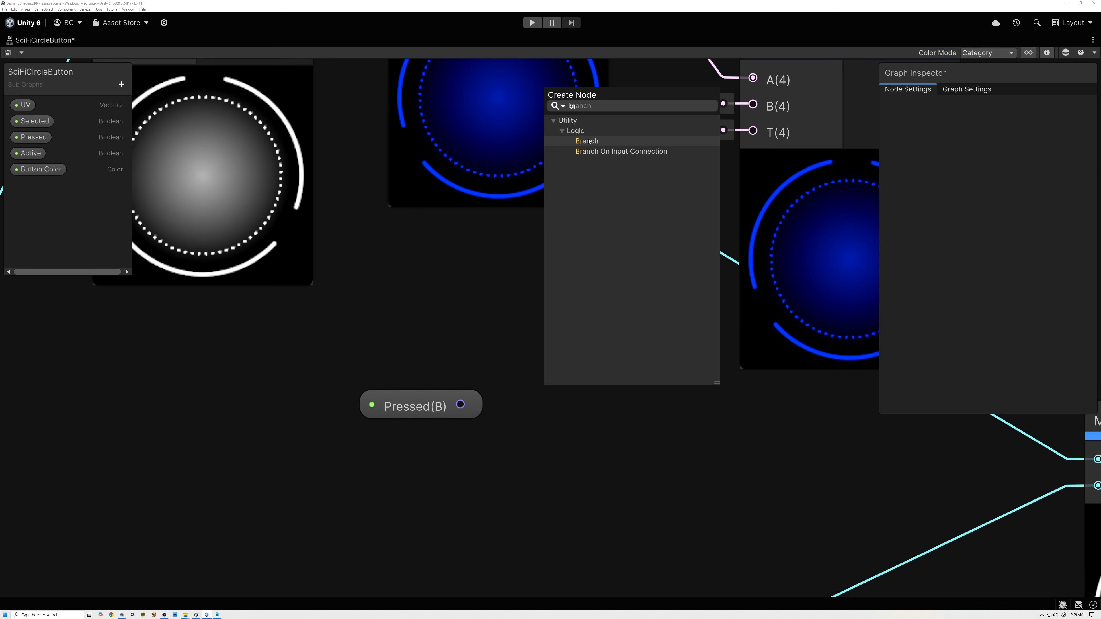
left_click(594, 143)
left_click_drag(460, 405, 562, 474)
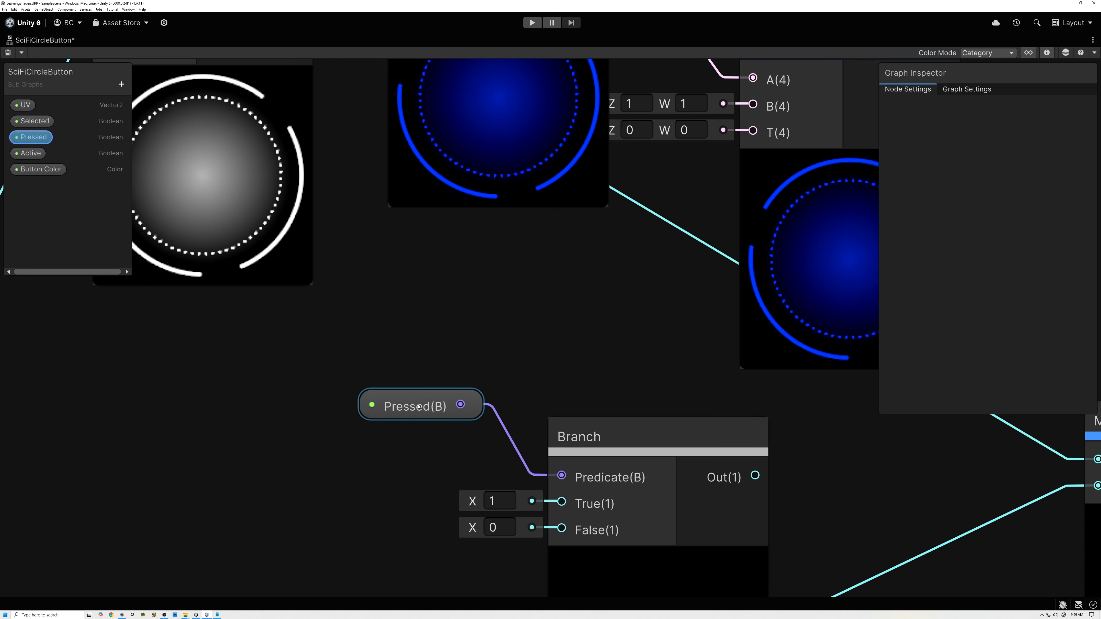
- Tidy the Pressed node and its Branch, collapse the Branch preview, and set the Branch's True value to 0
left_click_drag(416, 405, 352, 380)
left_click_drag(673, 546, 558, 492)
left_click(546, 509)
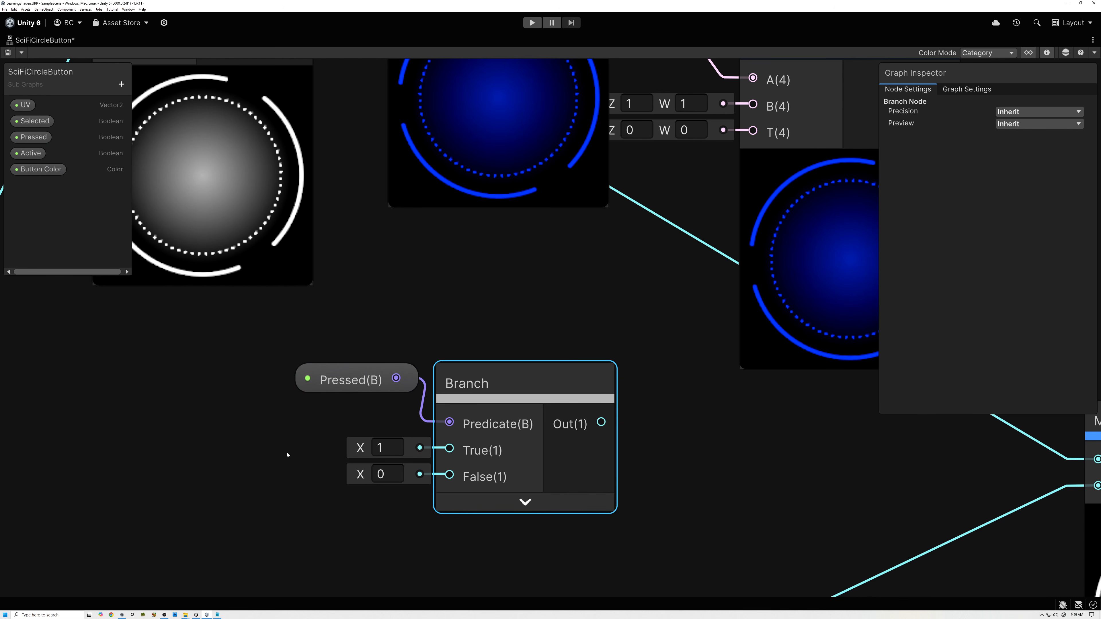
left_click_drag(351, 380, 339, 387)
left_click(378, 445)
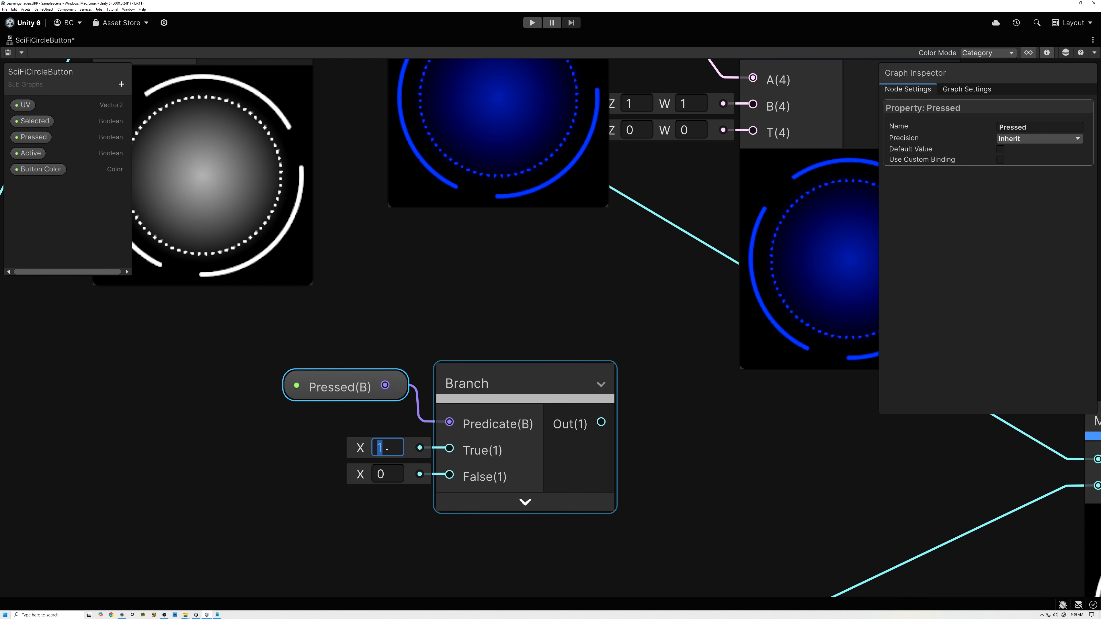
type("0")
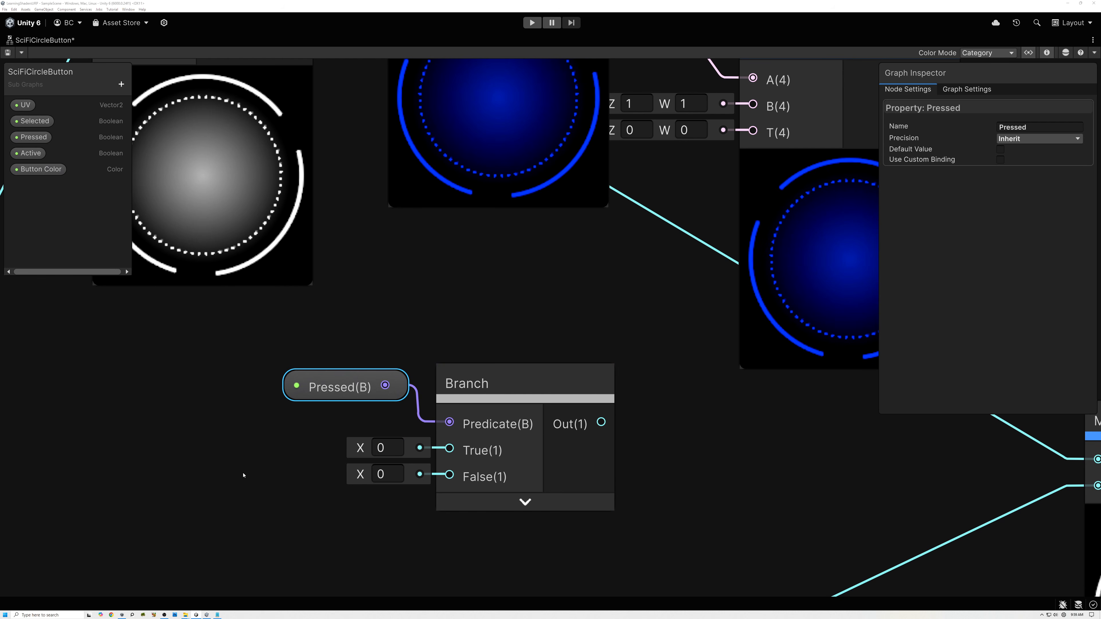
- Connect the output of the Add node combining the icon and ring to the False input of the Pressed Branch
scroll(244, 475, "down", 5)
middle_click_drag(359, 529, 446, 298)
scroll(382, 447, "down", 4)
middle_click_drag(370, 455, 458, 387)
middle_click_drag(293, 442, 427, 378)
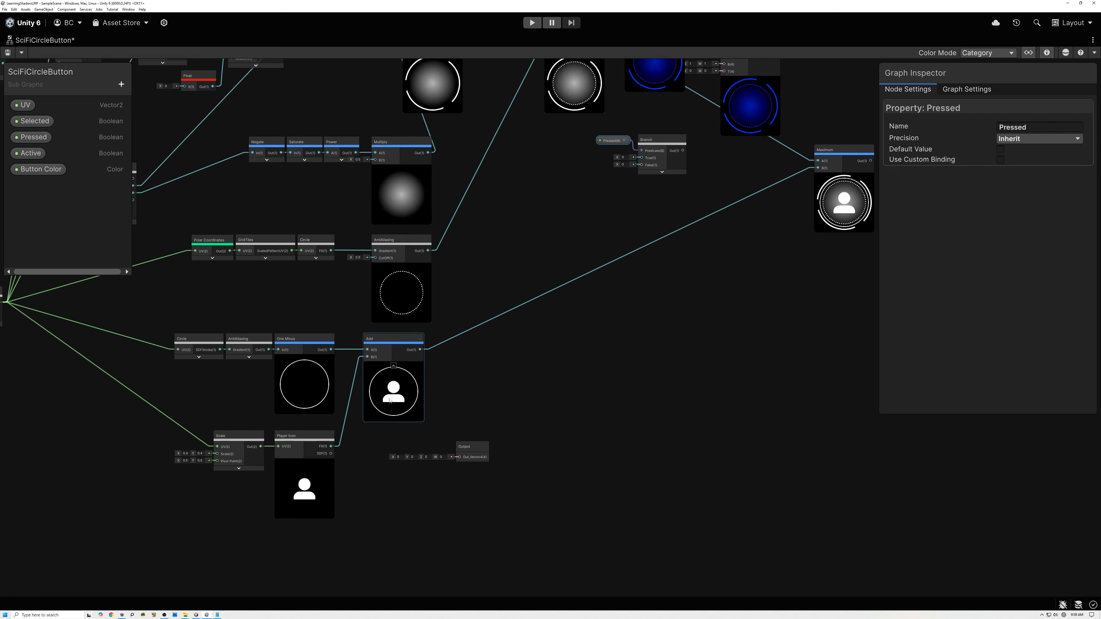
scroll(429, 377, "up", 4)
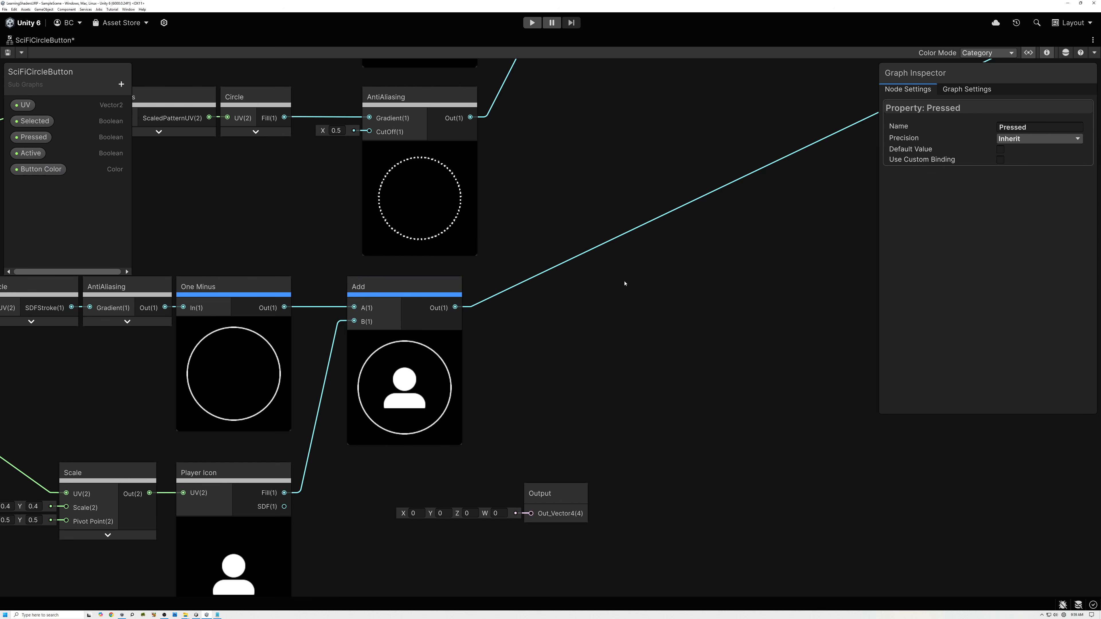
scroll(624, 278, "down", 4)
middle_click_drag(602, 364, 494, 535)
left_click_drag(368, 557, 625, 340)
- Connect the Pressed Branch's output to the Lerp node's B input
scroll(640, 313, "up", 3)
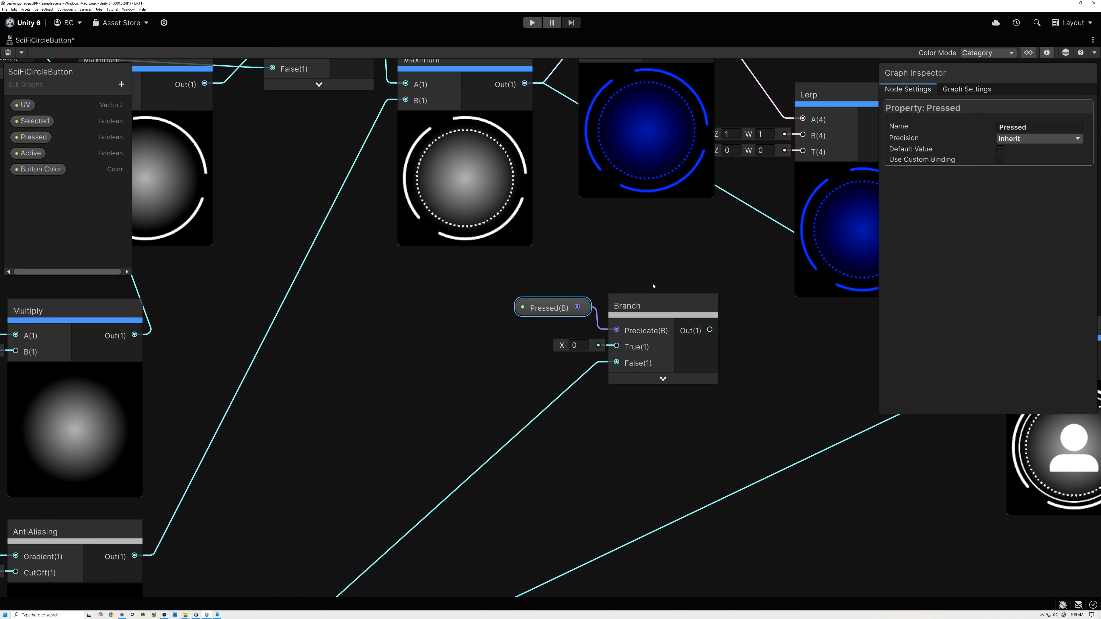
middle_click_drag(654, 286, 506, 324)
left_click_drag(563, 368, 656, 173)
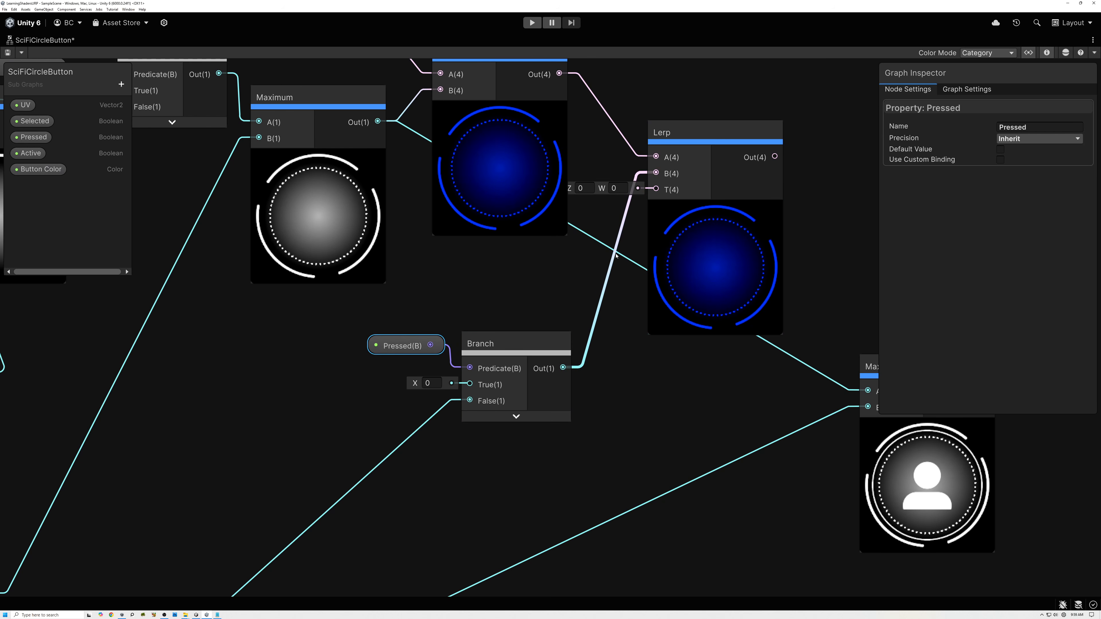
- Connect the output of the icon-and-ring Add node to the Lerp node's T input
scroll(510, 408, "down", 2)
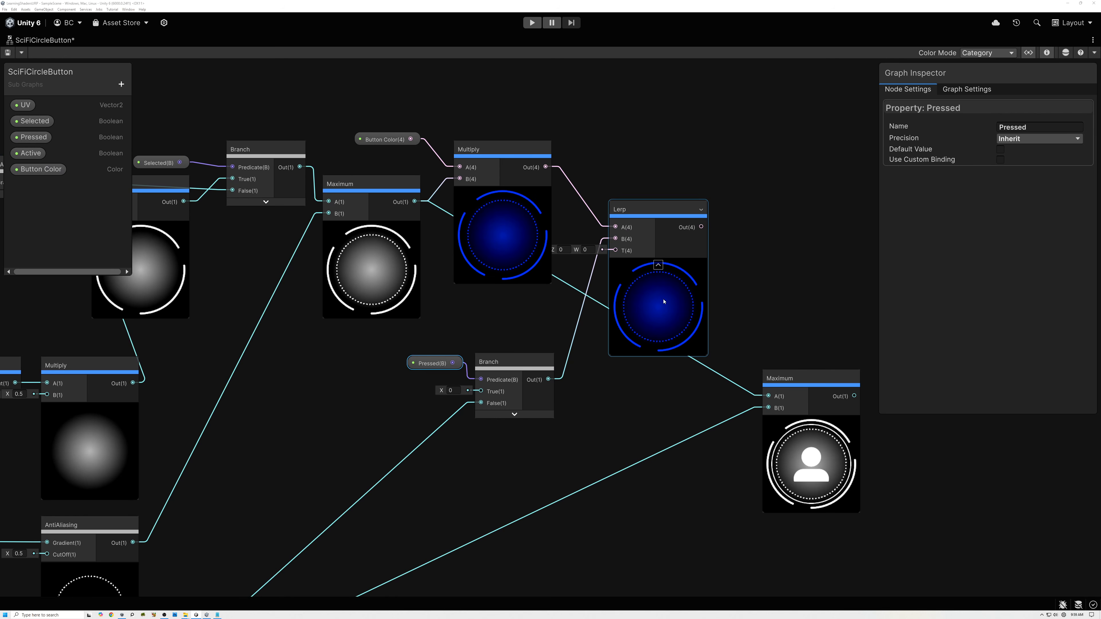
scroll(554, 426, "down", 2)
middle_click_drag(484, 475, 533, 324)
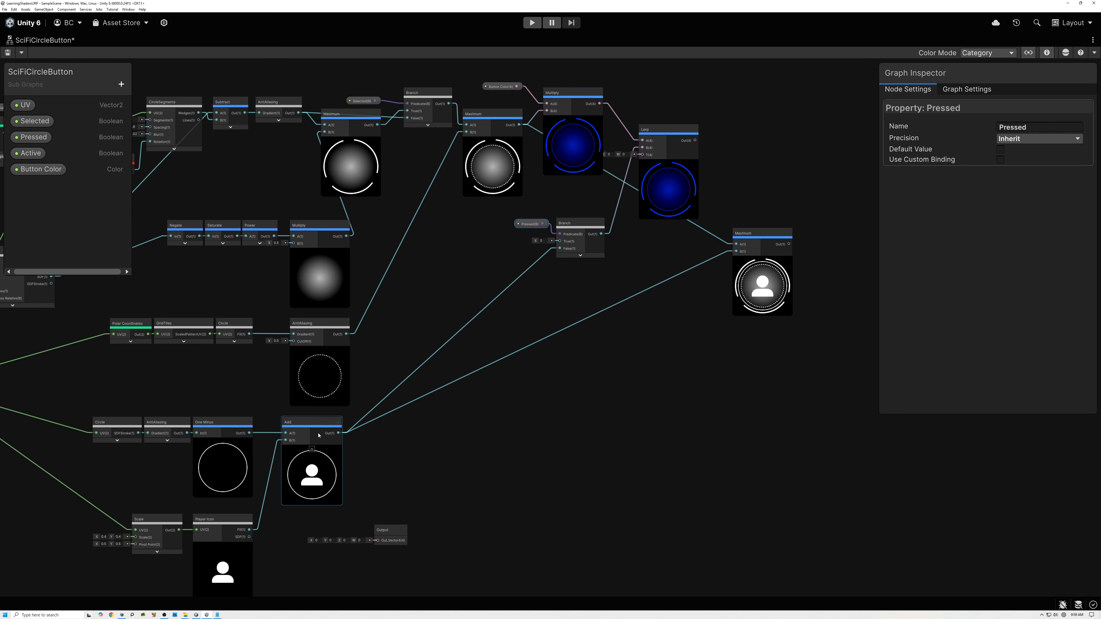
scroll(301, 434, "up", 2)
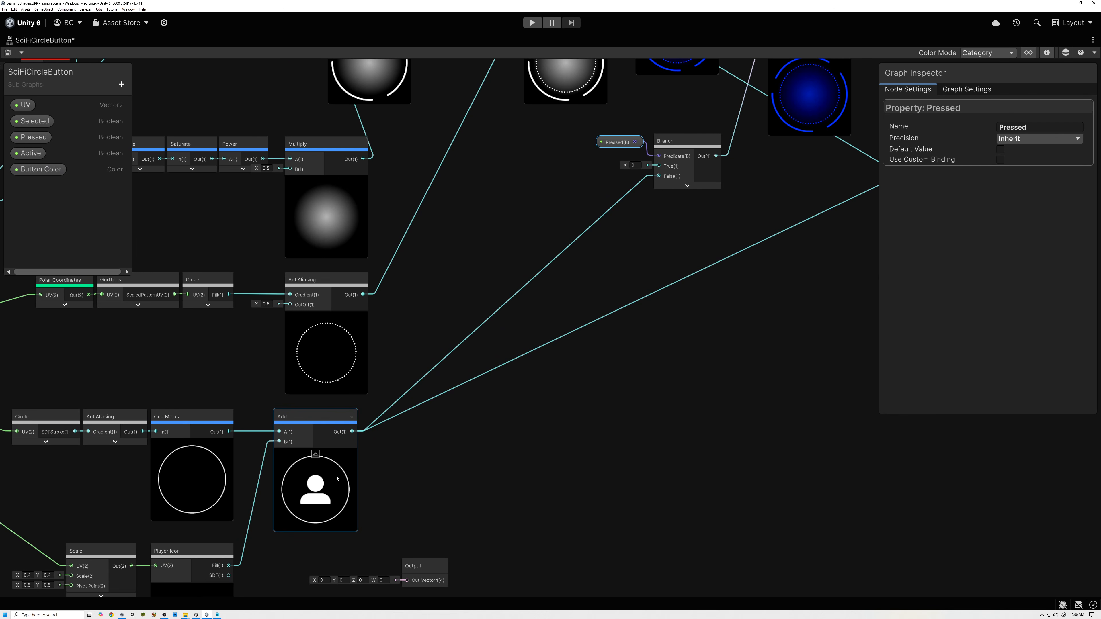
scroll(389, 428, "down", 3)
middle_click_drag(474, 386, 464, 396)
scroll(298, 487, "up", 2)
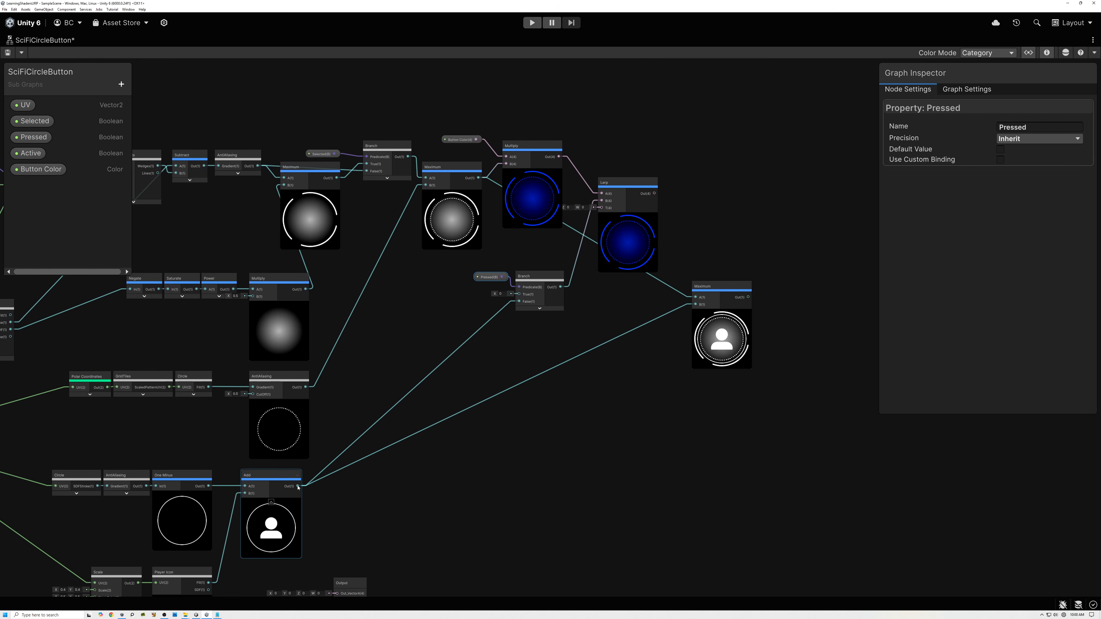
left_click_drag(623, 203, 602, 208)
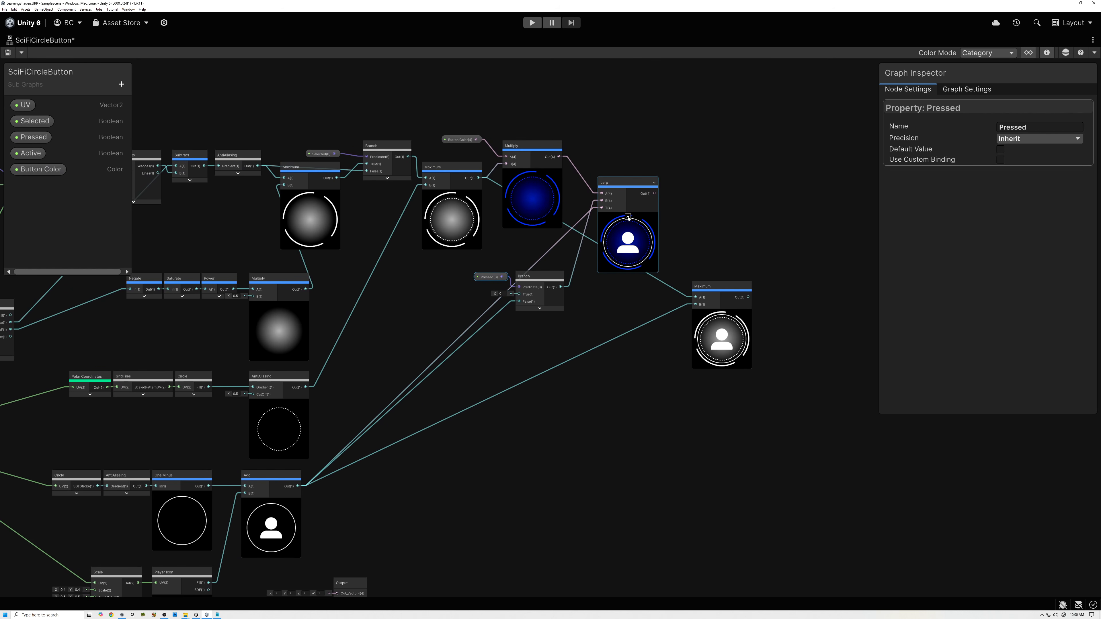
- Toggle the Pressed property's default value on and off to compare the Lerp preview, leaving it off
scroll(629, 218, "up", 3)
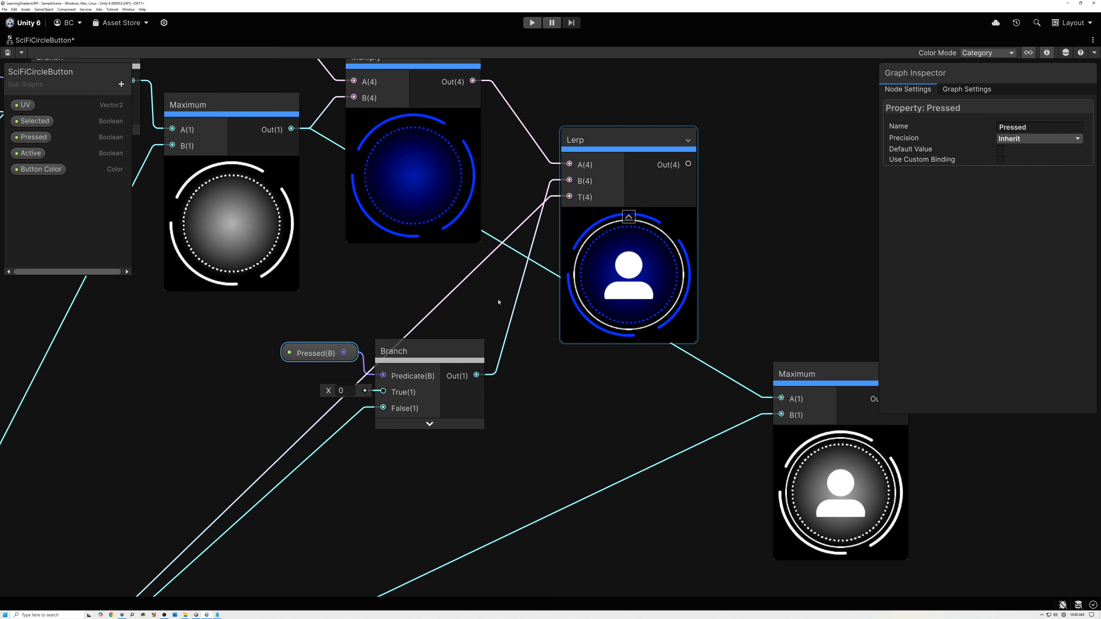
left_click(30, 136)
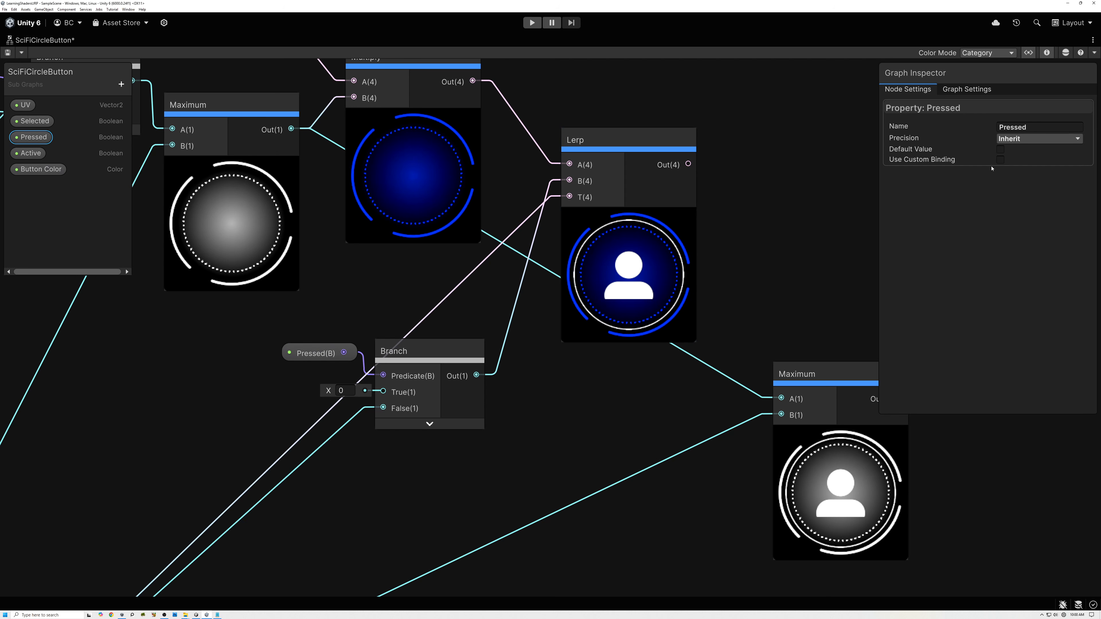
left_click(1000, 152)
left_click(1000, 152)
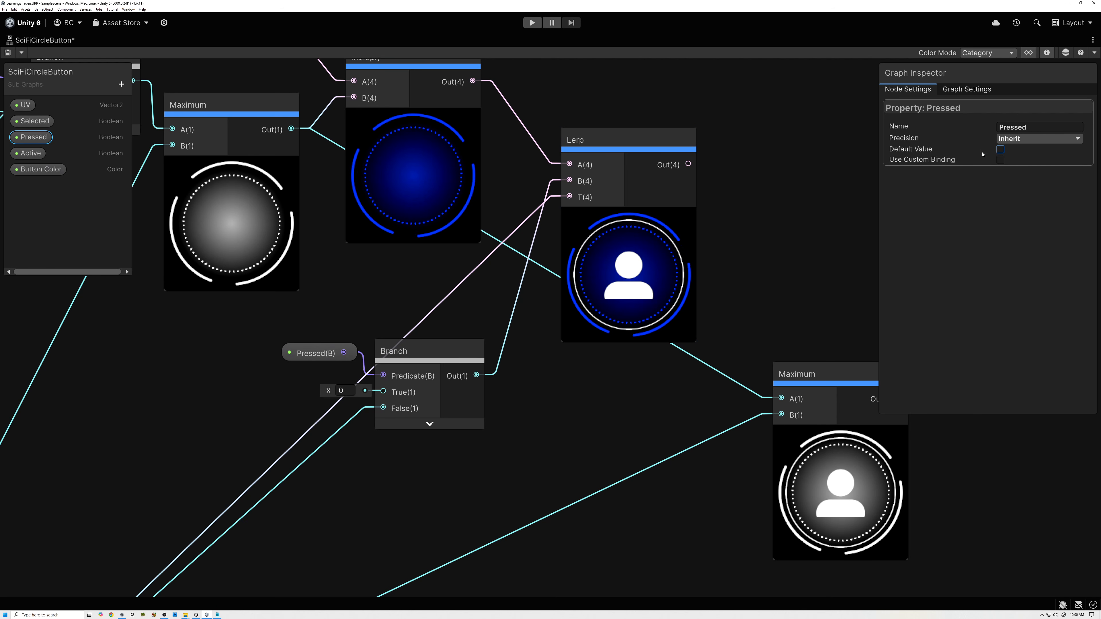
left_click(1000, 150)
left_click(1001, 150)
left_click(1001, 151)
left_click(1000, 150)
left_click(1000, 151)
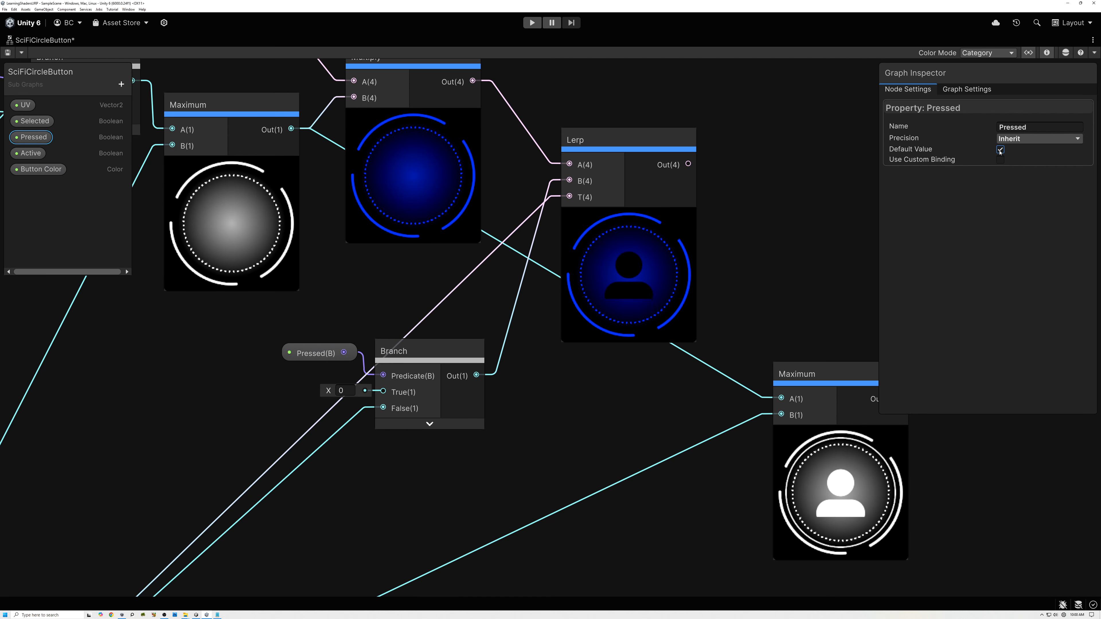
left_click(1000, 150)
left_click(1000, 151)
left_click(1000, 151)
left_click(1000, 151)
left_click(1001, 150)
left_click(1000, 150)
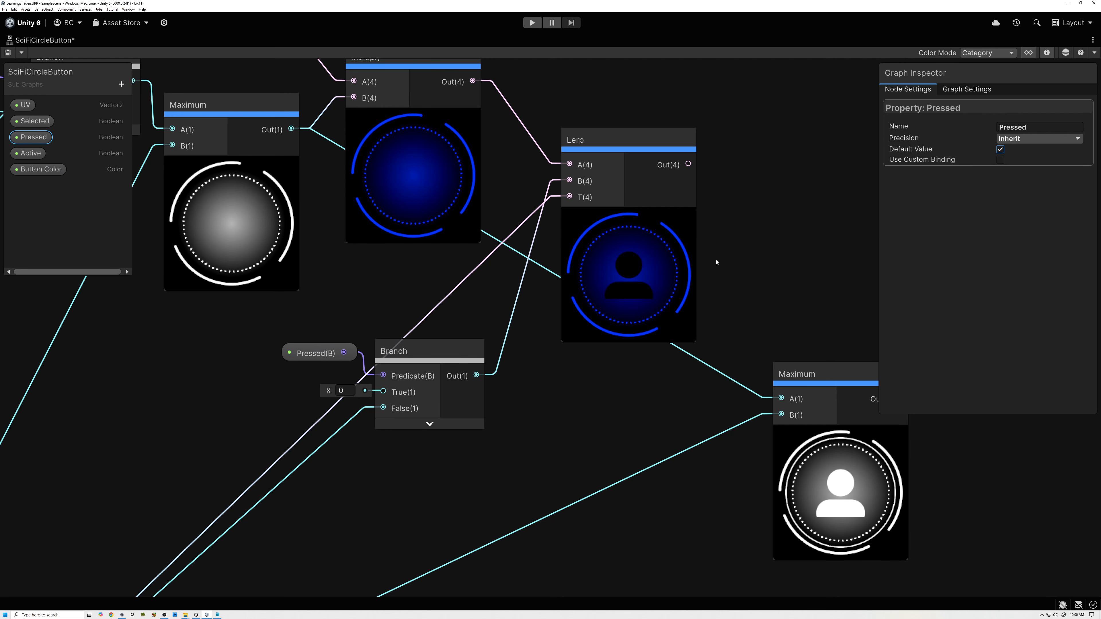
left_click(1001, 149)
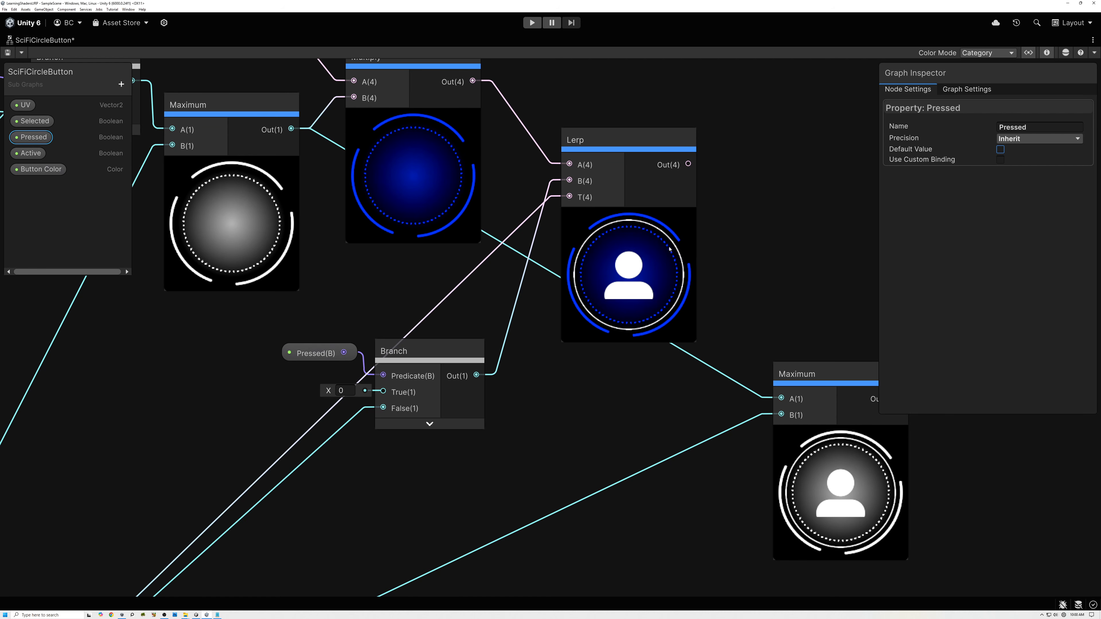
key("alt+Tab")
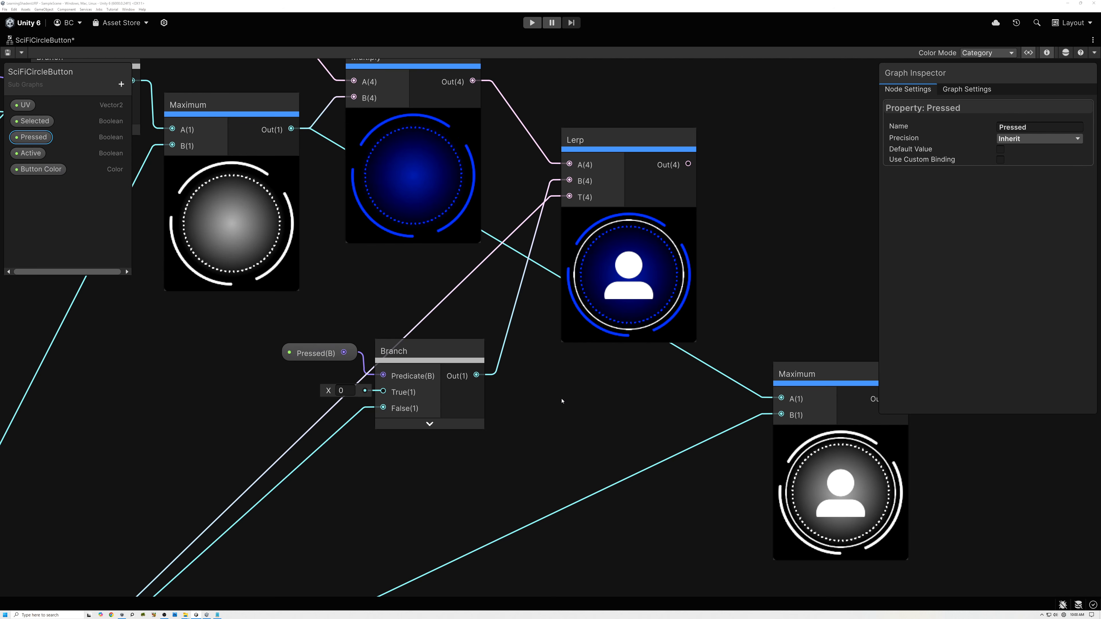
- Place an Active property node in the empty space beyond the Lerp node's output
middle_click_drag(562, 401, 512, 442)
left_click_drag(29, 152, 758, 220)
middle_click_drag(754, 199, 558, 234)
left_click_drag(586, 270, 560, 239)
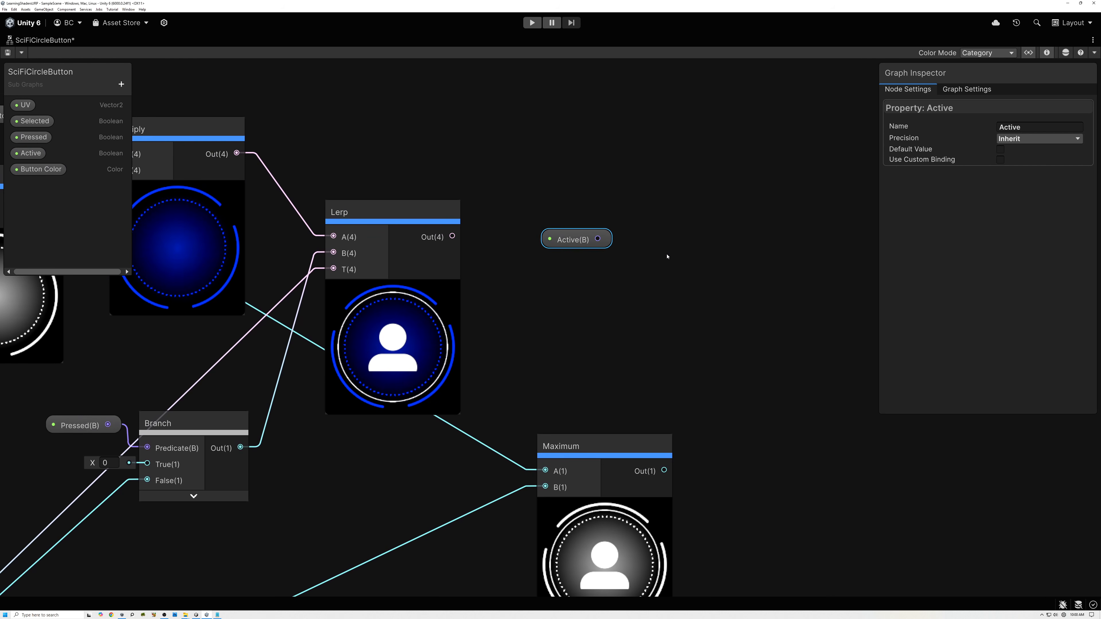
- Add a Branch node after the Lerp, with Active feeding its Predicate and the Lerp output feeding True
key("space")
type("branch")
left_click(711, 148)
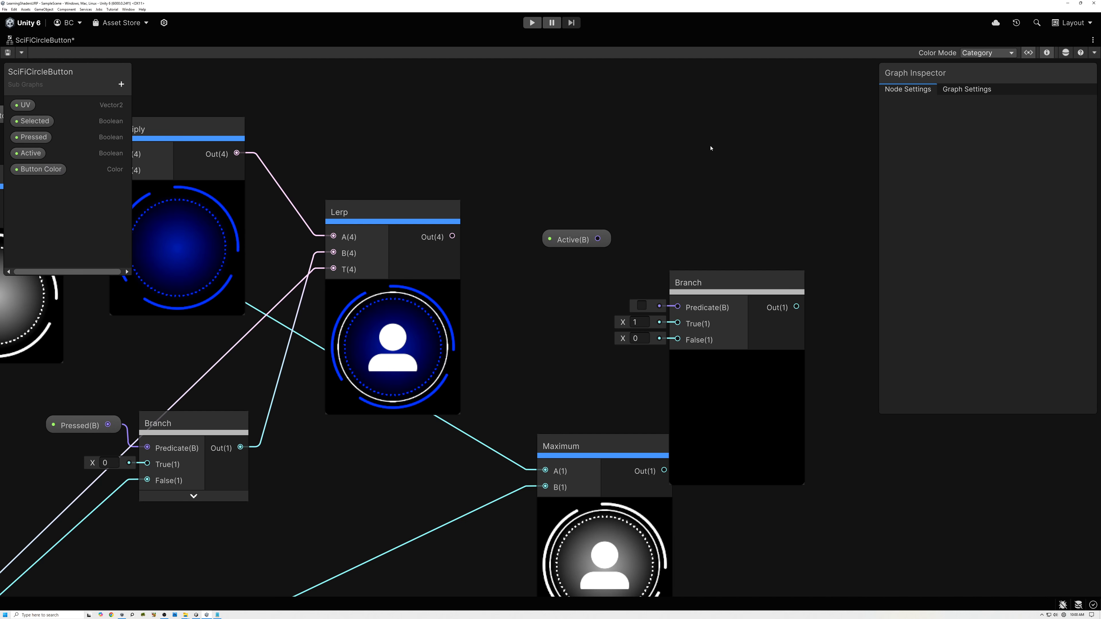
left_click_drag(577, 239, 671, 218)
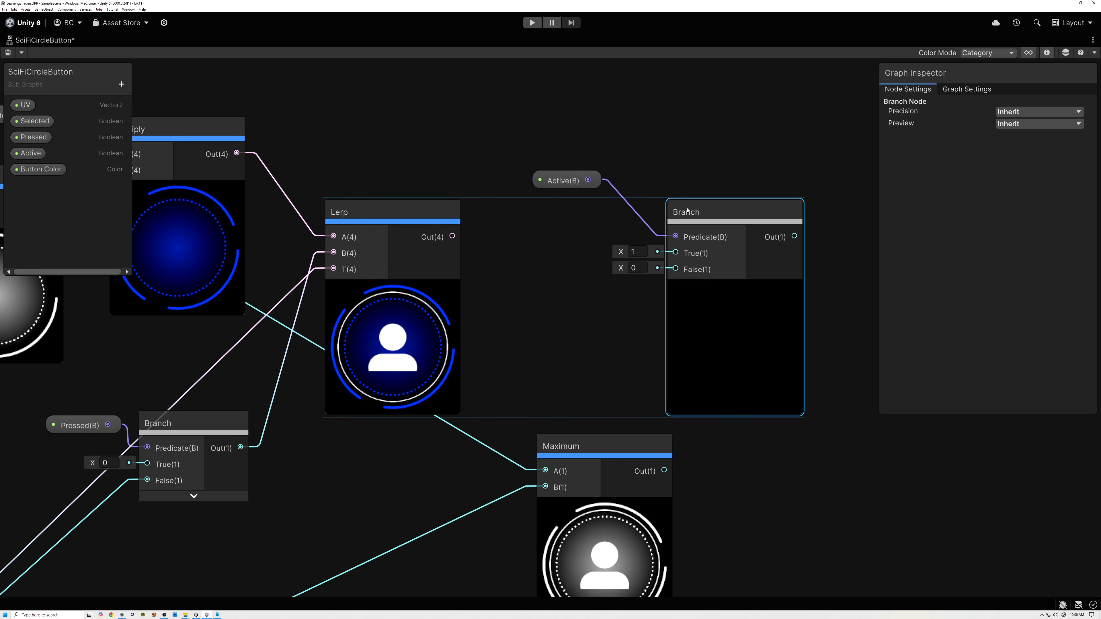
left_click_drag(452, 236, 655, 257)
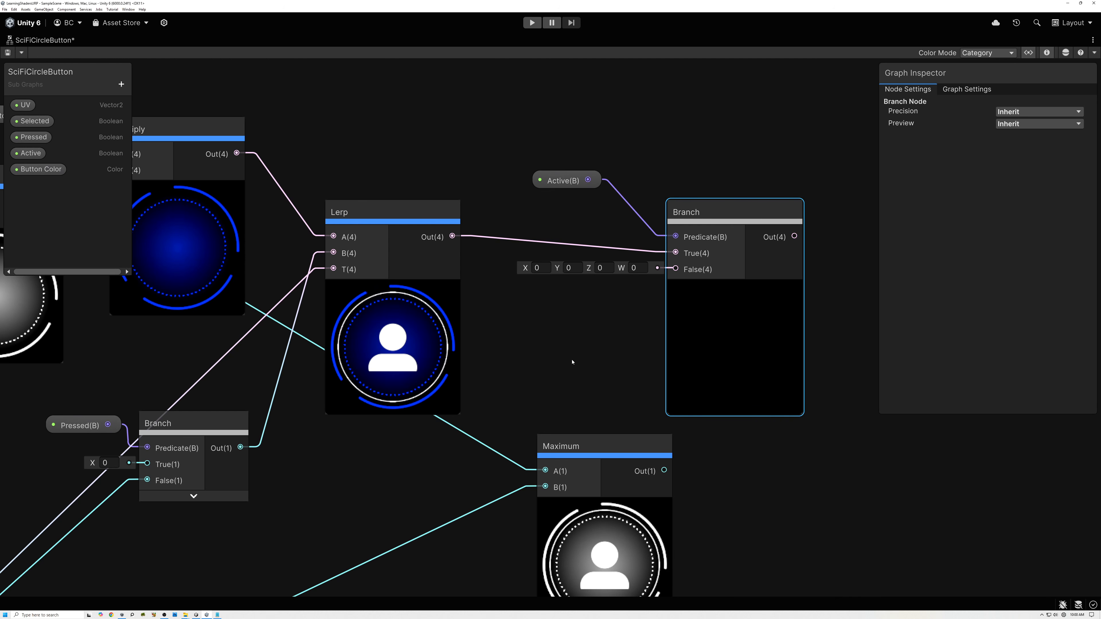
- Move the final Maximum below the Lerp and add a Multiply node taking its output in A, with B set to 0.5
middle_click_drag(572, 364, 615, 219)
left_click_drag(621, 312, 439, 391)
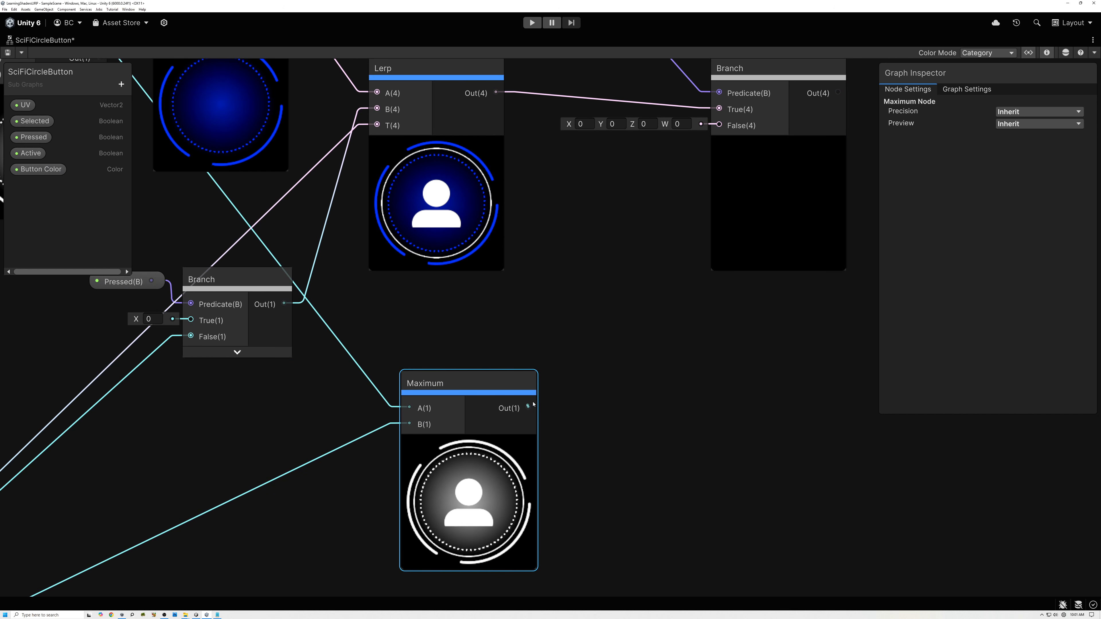
key("space")
type("mul")
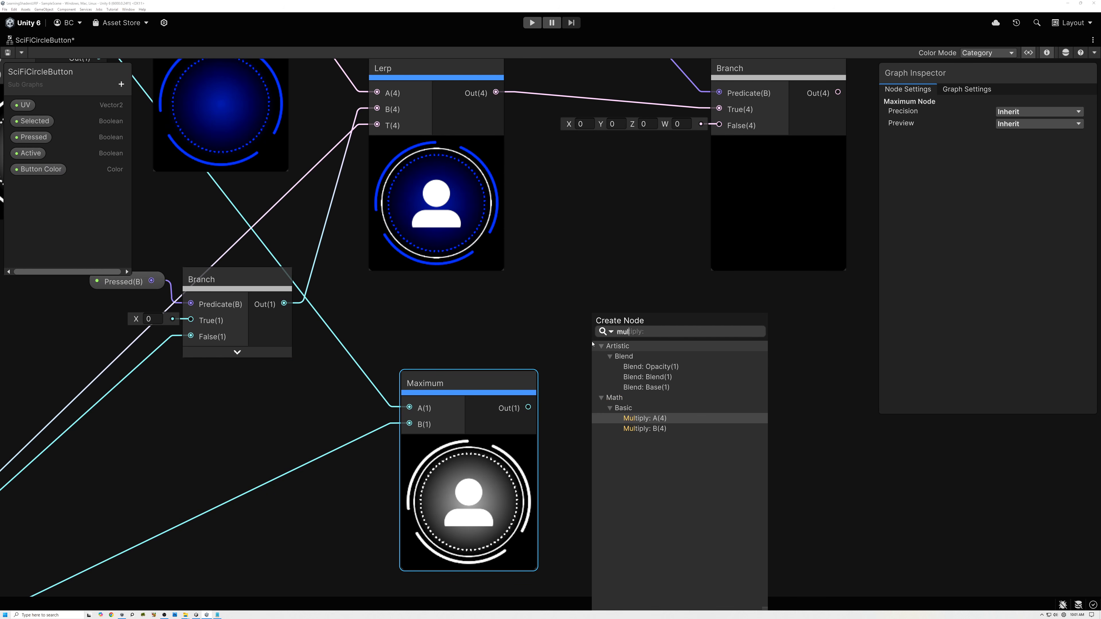
left_click(648, 419)
left_click(558, 371)
type("0.5")
- Align the final Maximum and the 0.5 Multiply in one row and collapse both previews
left_click_drag(466, 384, 396, 385)
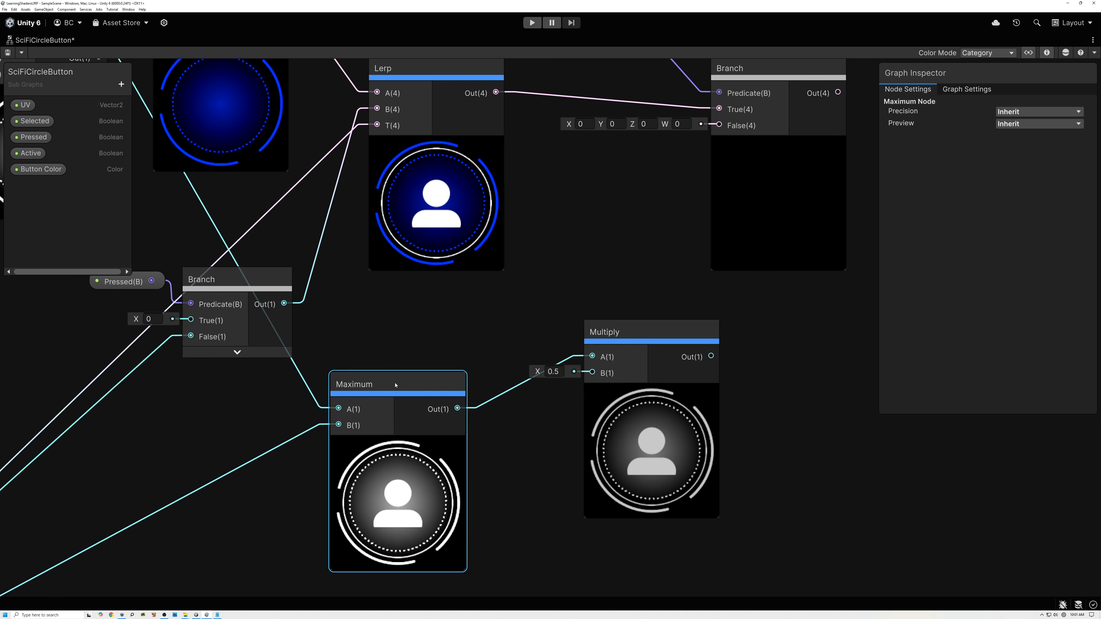
left_click_drag(620, 385, 578, 436)
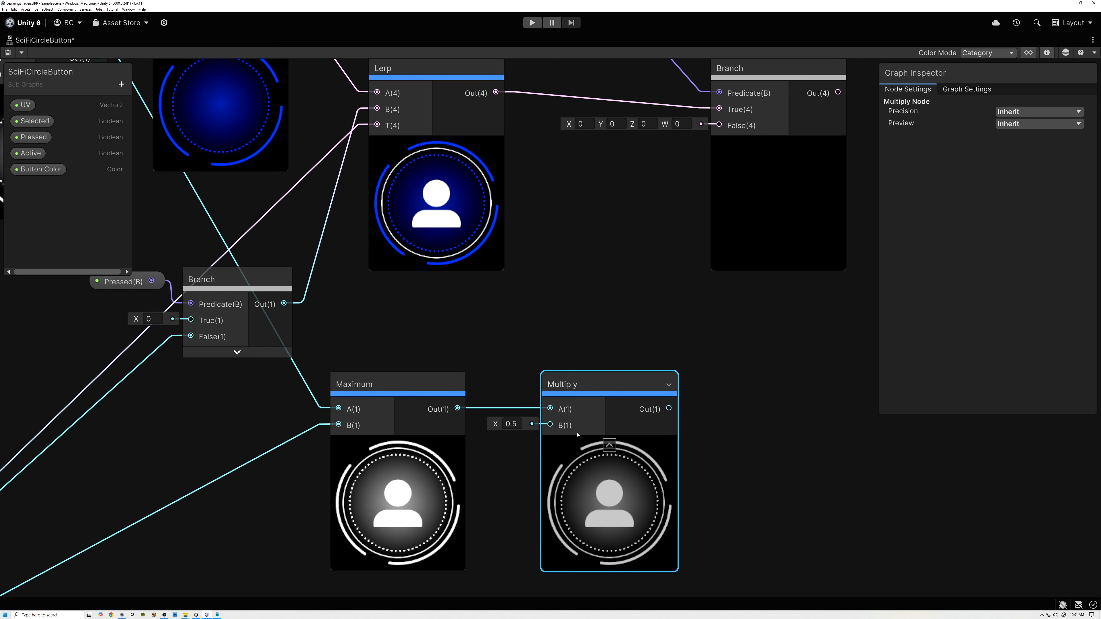
left_click(609, 445)
left_click(398, 445)
- Connect the 0.5 Multiply's output to the Active Branch's False input and move the Active node above the Lerp
middle_click_drag(670, 384, 609, 477)
left_click_drag(553, 502, 664, 222)
middle_click_drag(573, 275, 547, 330)
left_click_drag(534, 196, 399, 179)
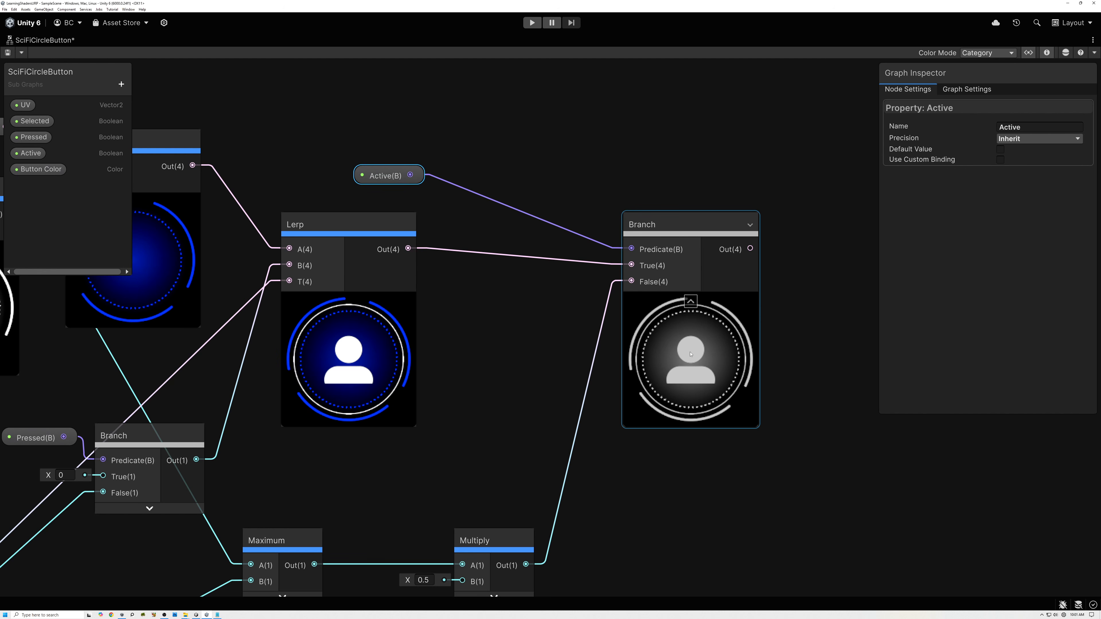
- Turn on the Active property's default value and shift the final Branch node slightly closer to the Lerp
left_click(30, 153)
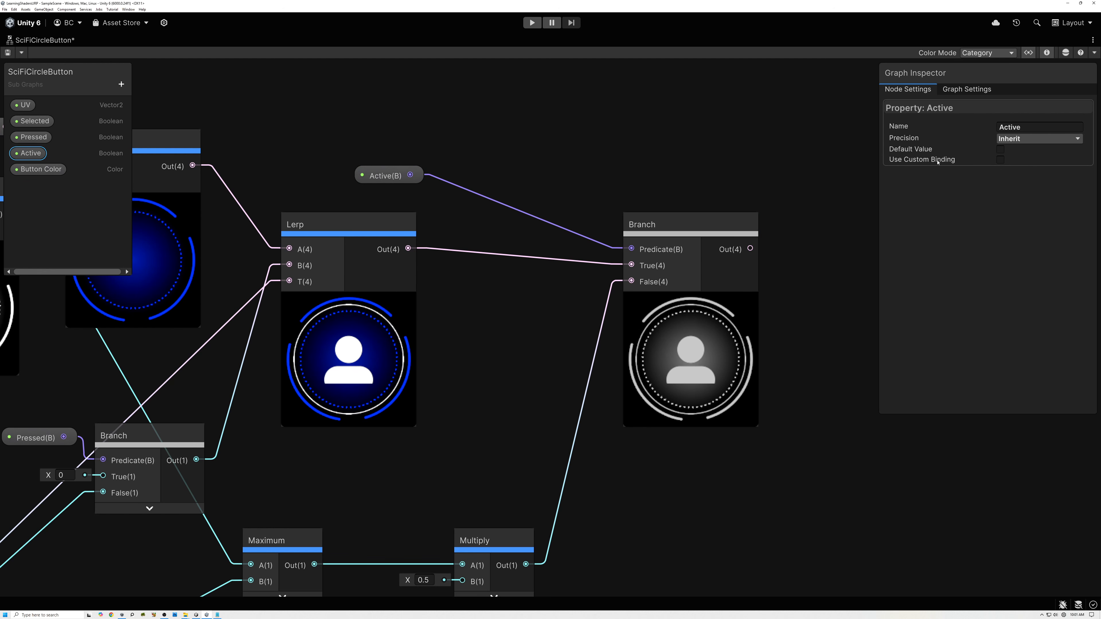
left_click(1001, 150)
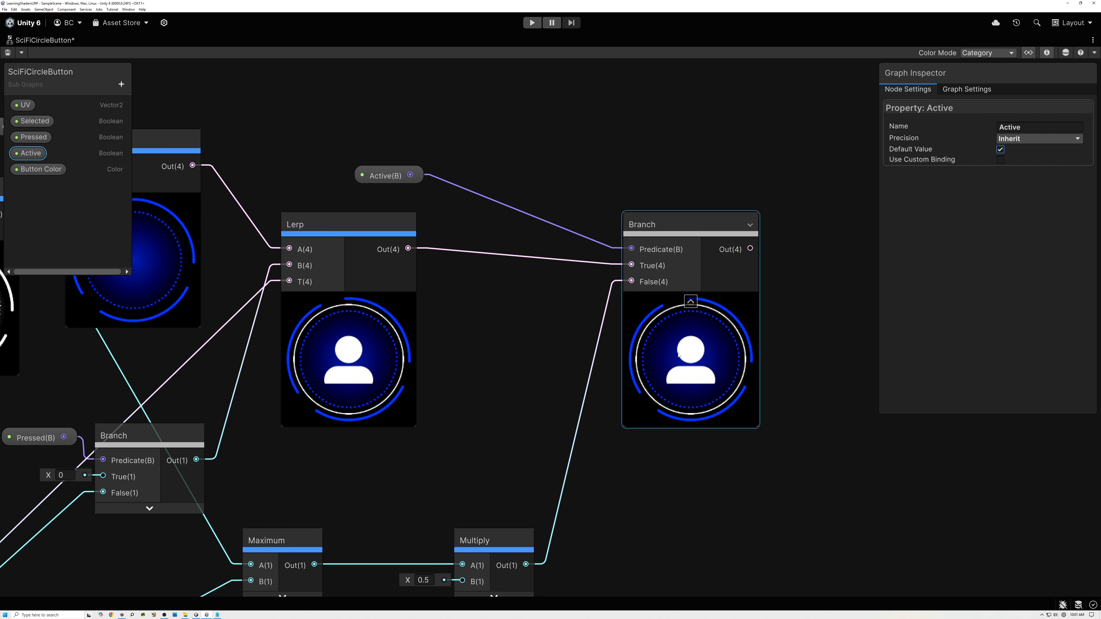
left_click_drag(678, 355, 658, 346)
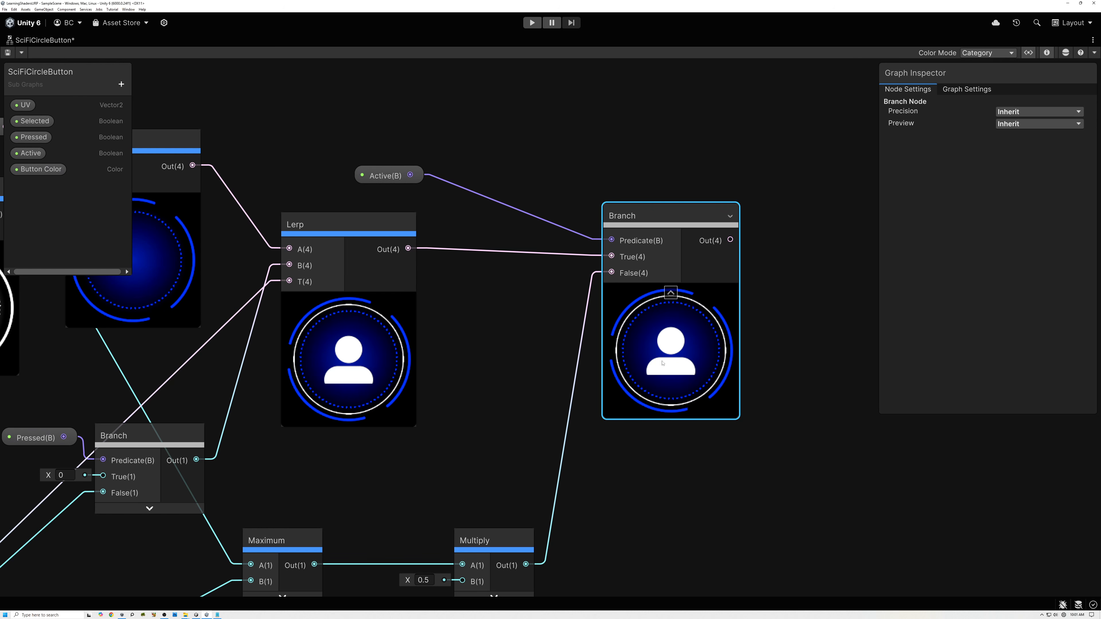
- Bring the Output node beside the final Branch and connect the Branch's output to its Vector 4 input
middle_click_drag(696, 351, 496, 354)
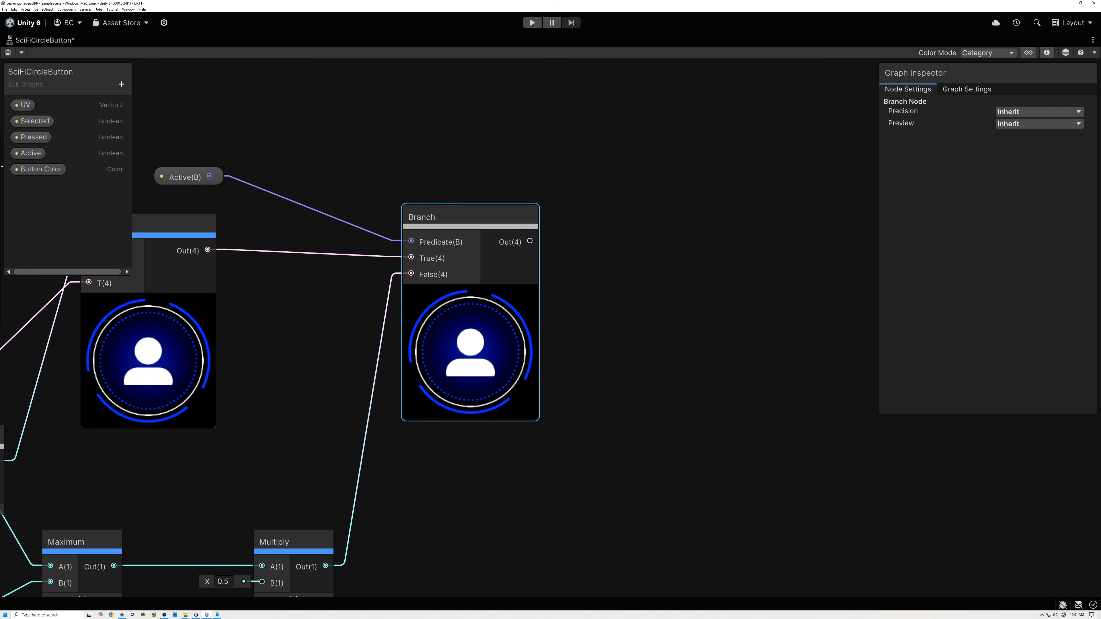
scroll(479, 379, "down", 5)
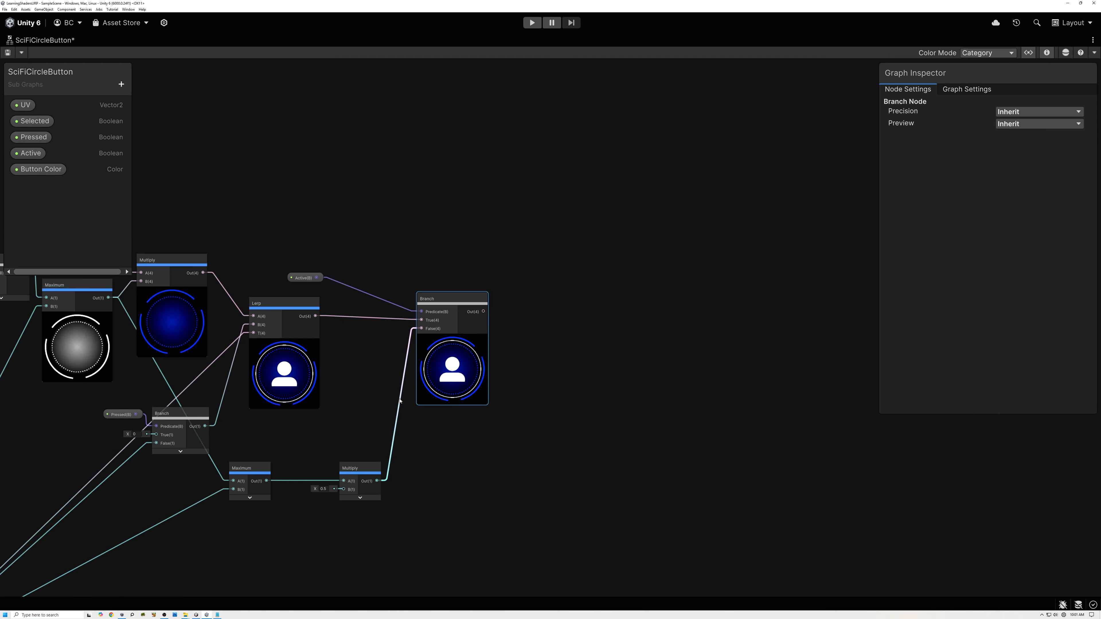
scroll(479, 379, "down", 3)
middle_click_drag(479, 379, 680, 295)
left_click_drag(433, 519, 844, 252)
middle_click_drag(844, 252, 624, 299)
scroll(625, 300, "up", 5)
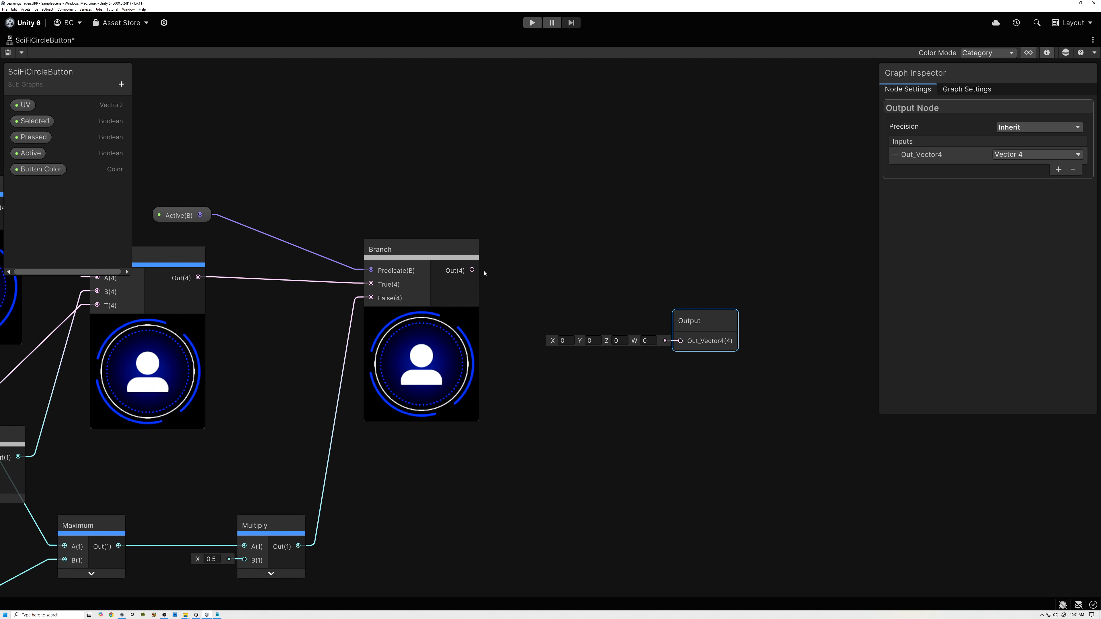
left_click_drag(472, 270, 681, 237)
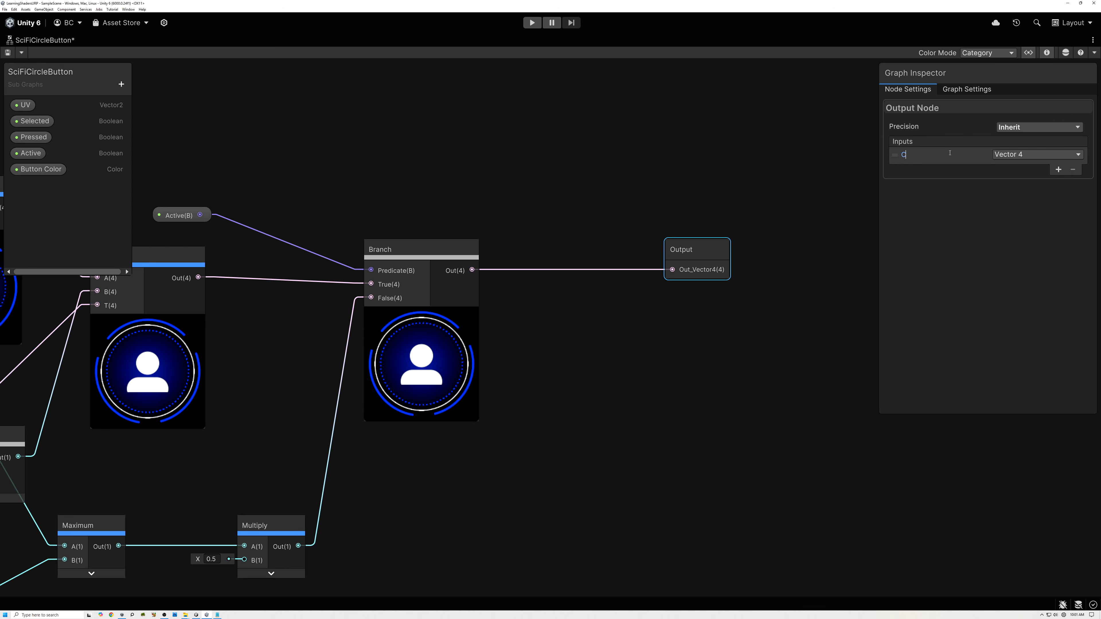
- Rename the Output node's input as Color and set its type to Vector 3
type("r")
key("Return")
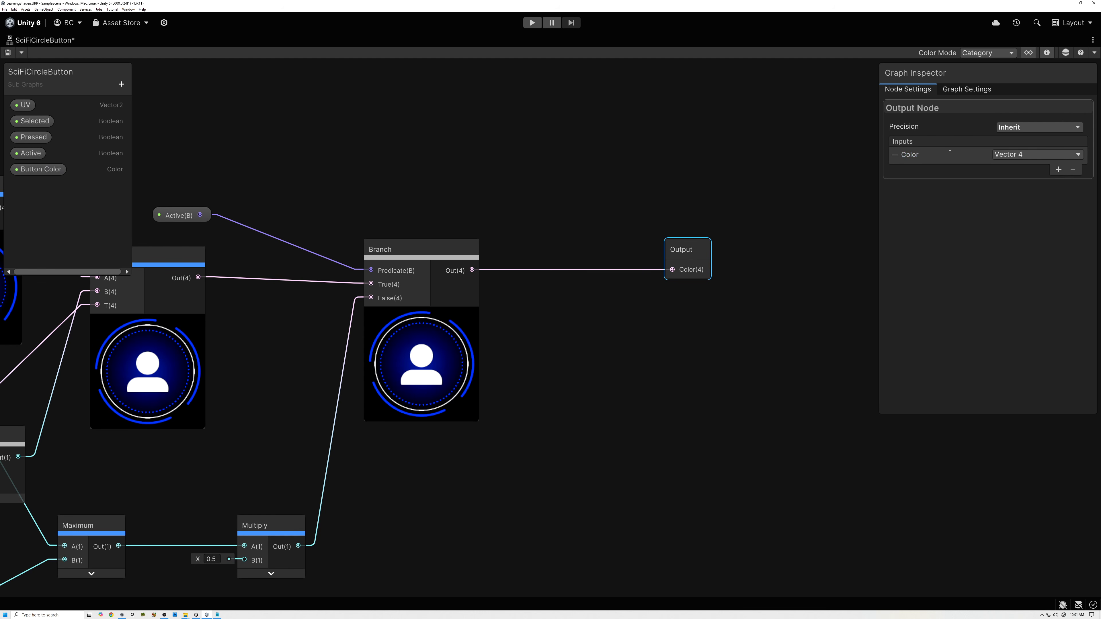
left_click(1006, 155)
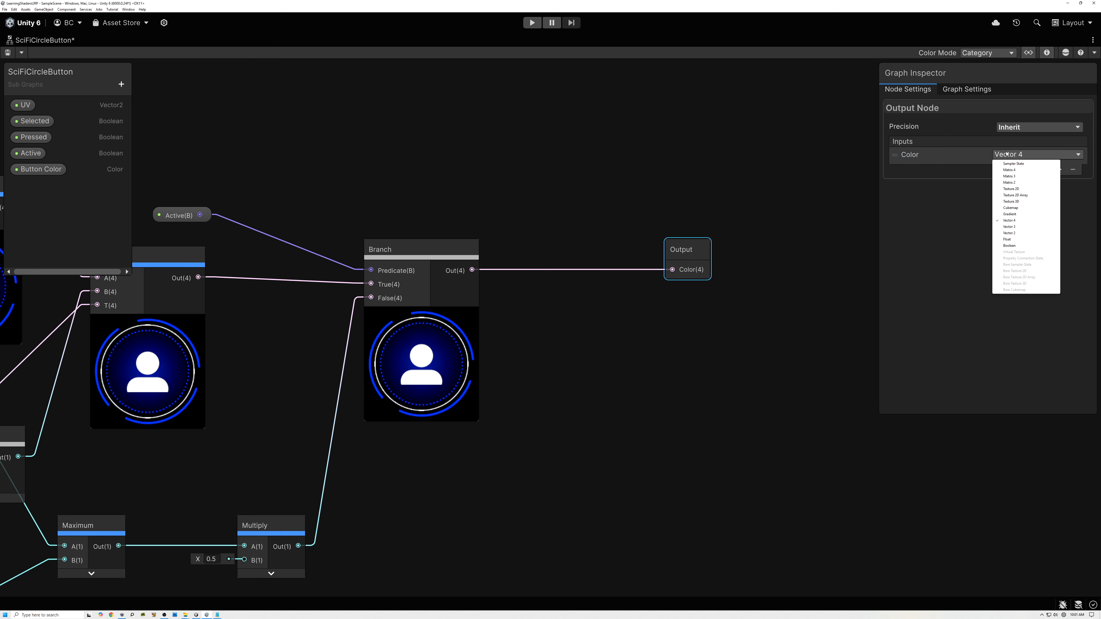
left_click(1010, 226)
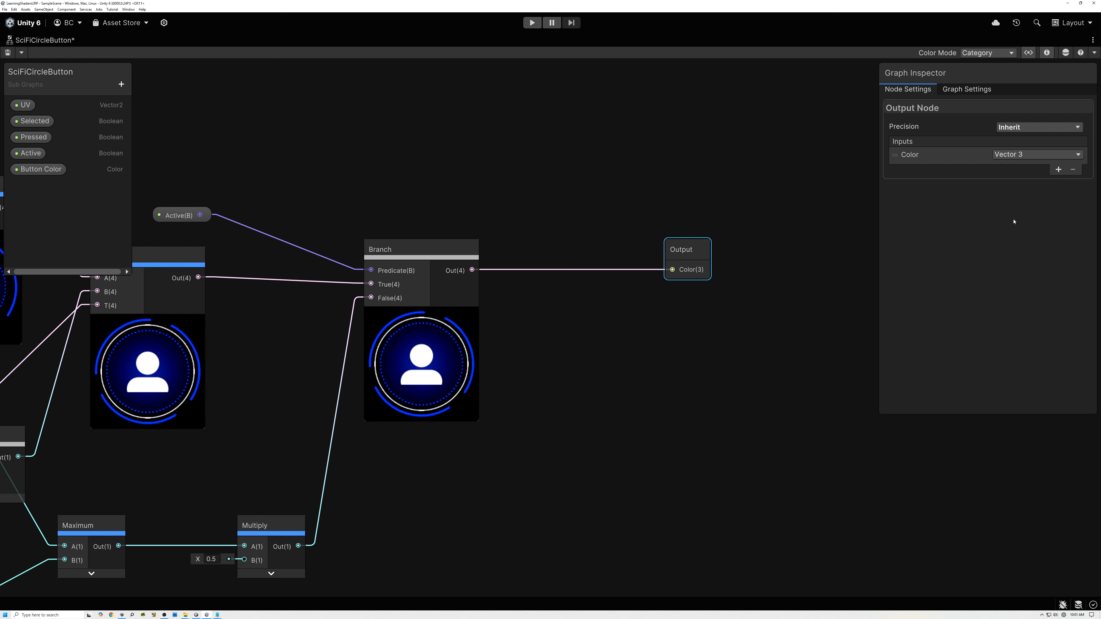
- Add a Float input named Alpha to the Output node and feed it from the final Maximum's output
left_click(1059, 169)
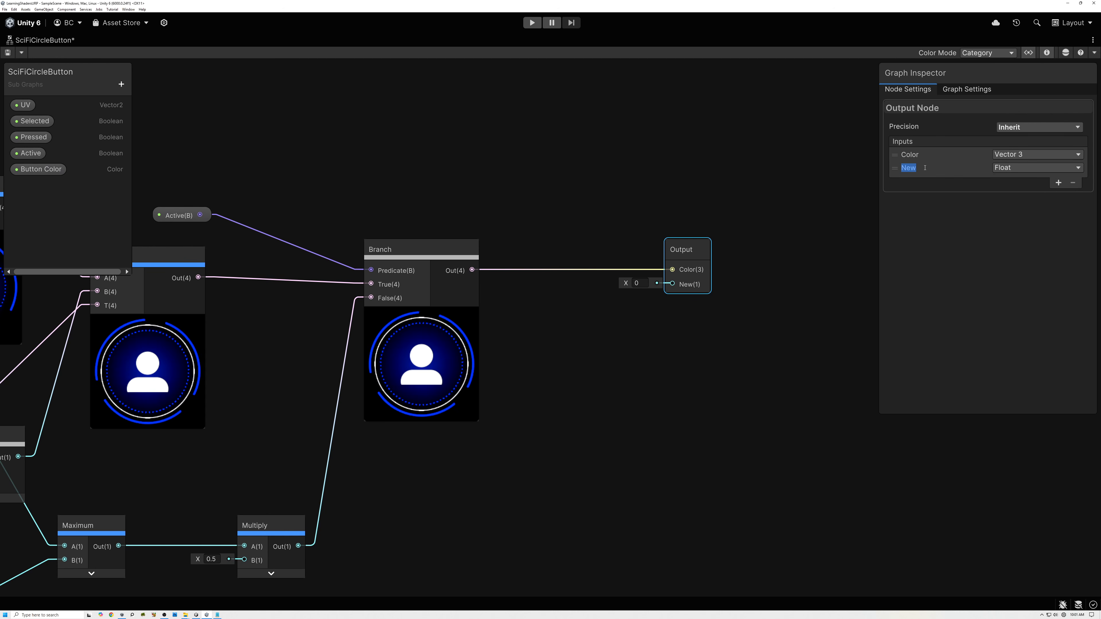
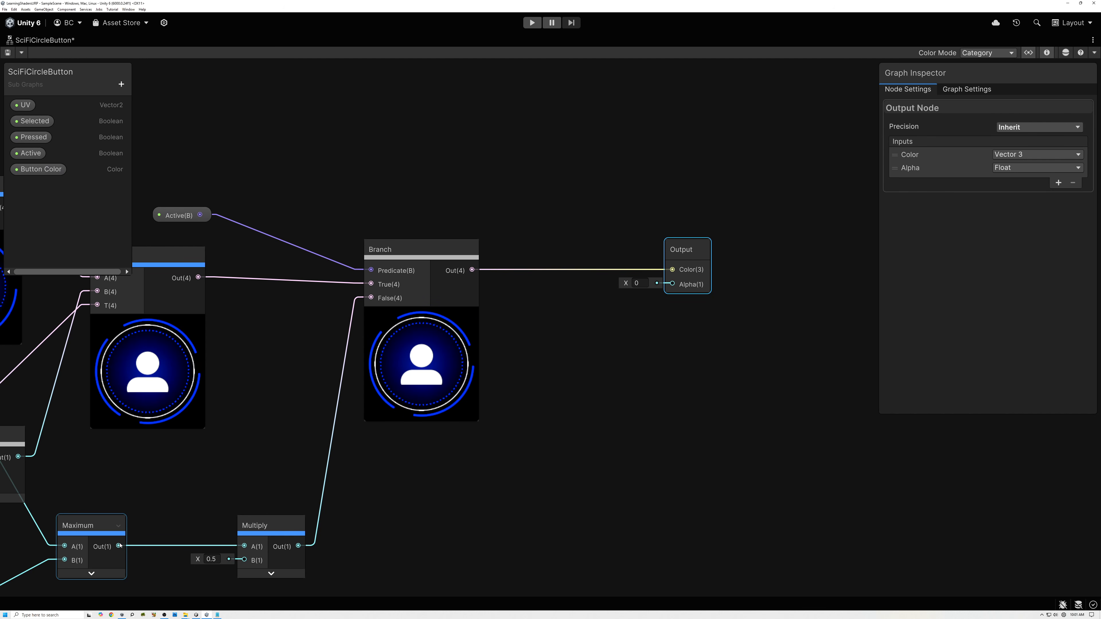
middle_click_drag(155, 505, 248, 430)
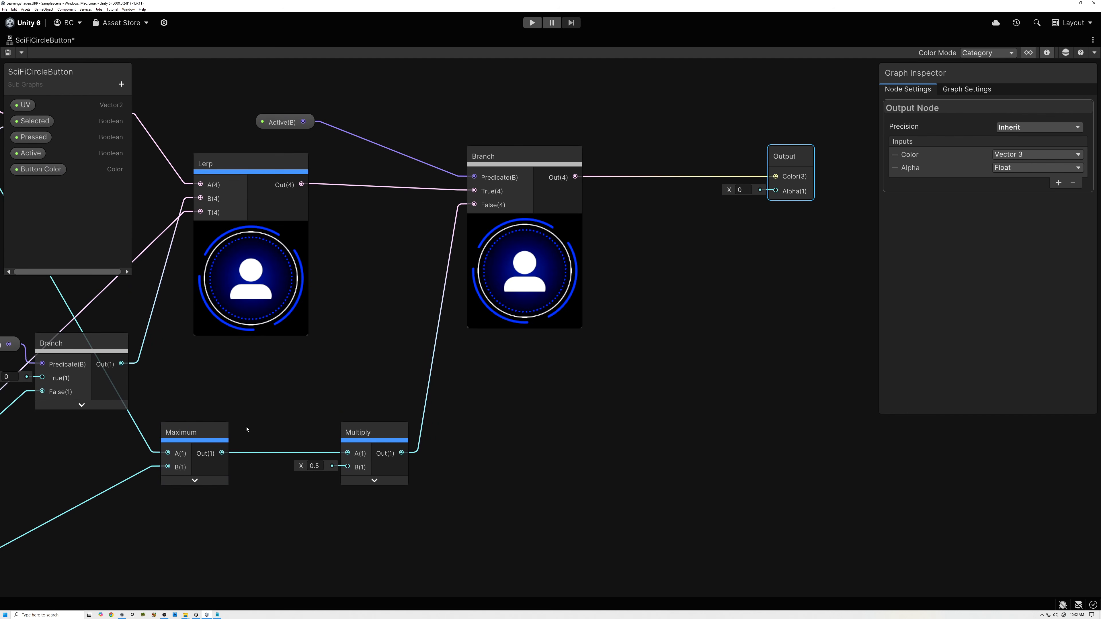
left_click(194, 481)
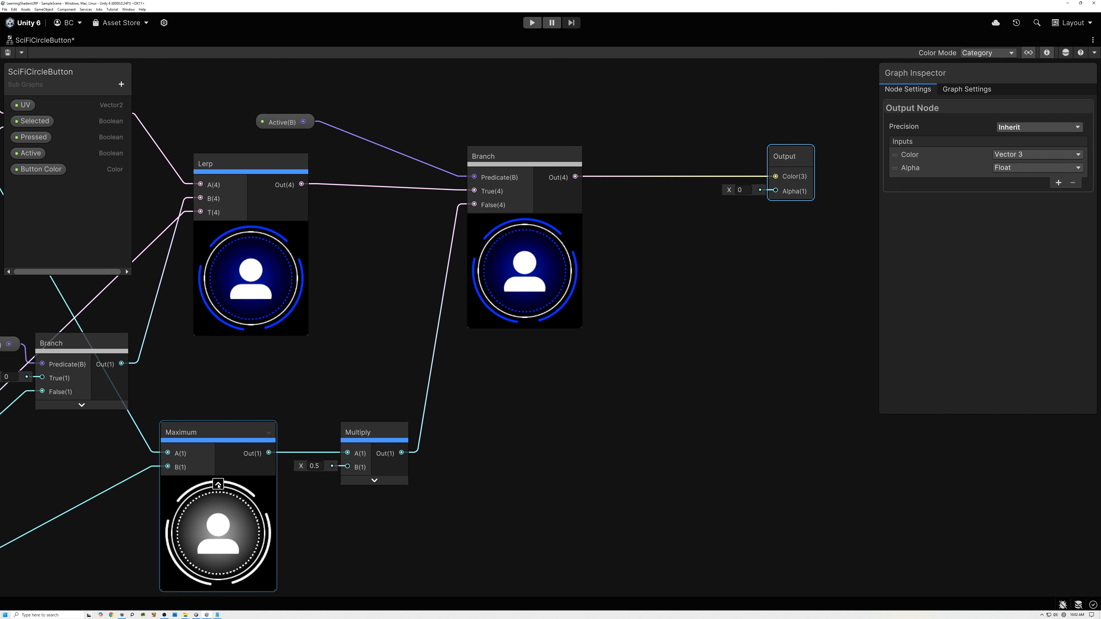
left_click(218, 484)
left_click_drag(224, 453, 777, 192)
- Review the graph's source shapes: the player icon, the thin ring, the dotted circle and the central glow
scroll(640, 280, "down", 8)
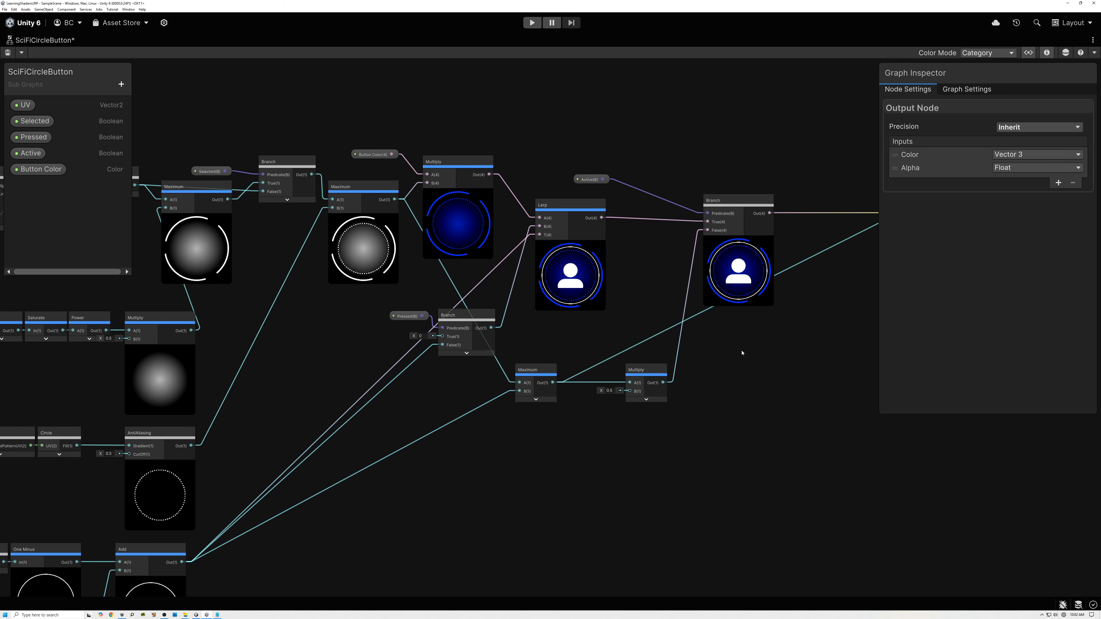
scroll(517, 390, "down", 3)
middle_click_drag(517, 389, 517, 313)
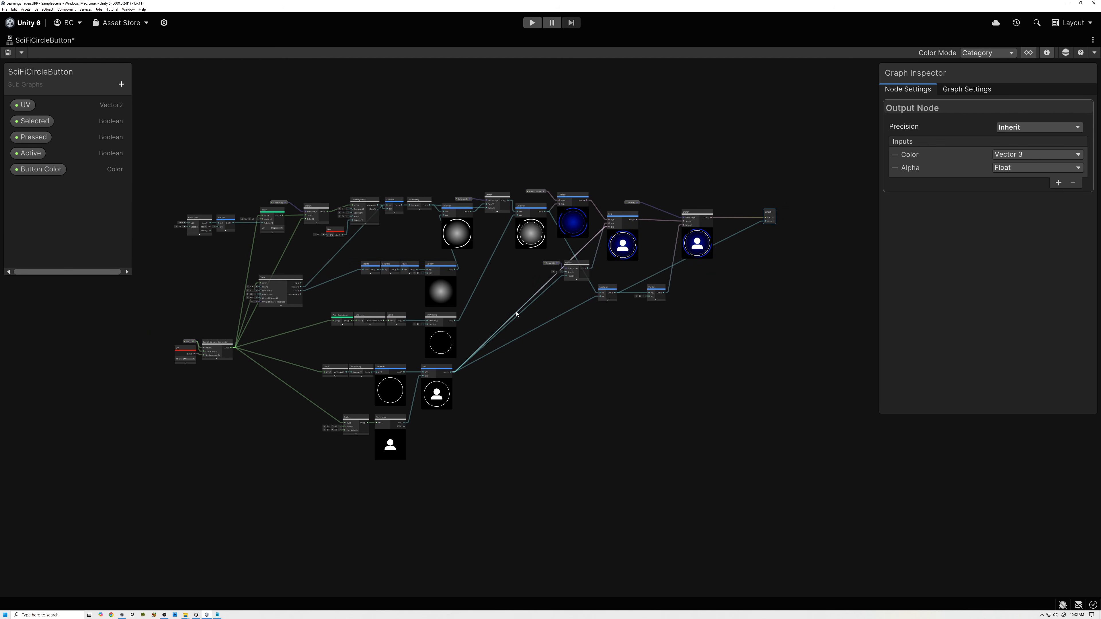
scroll(513, 318, "up", 3)
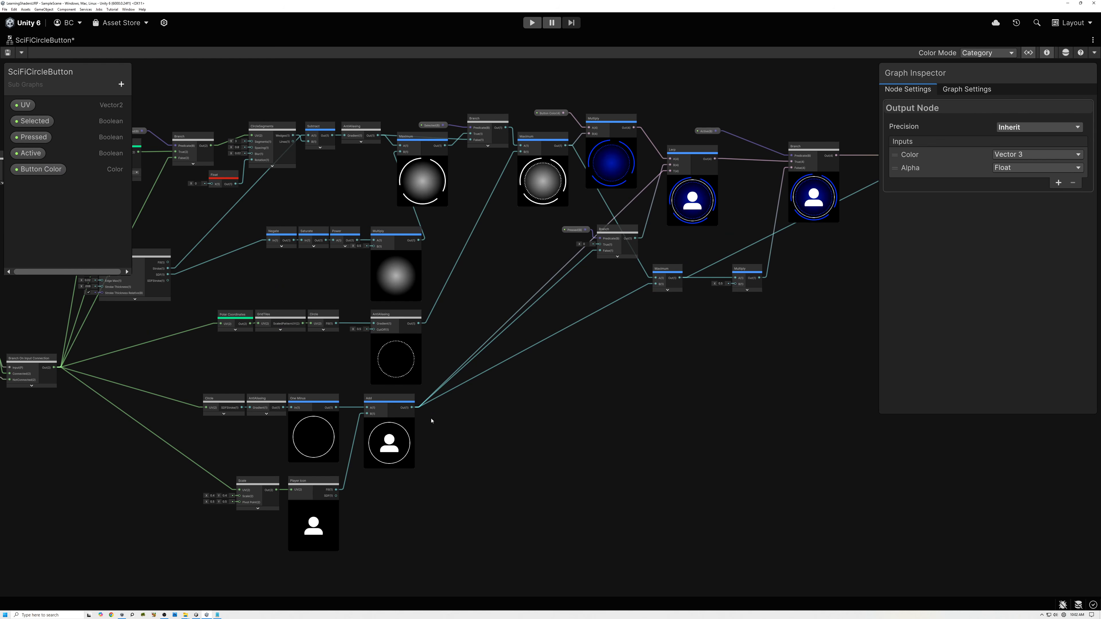
left_click(318, 525)
scroll(390, 467, "up", 3)
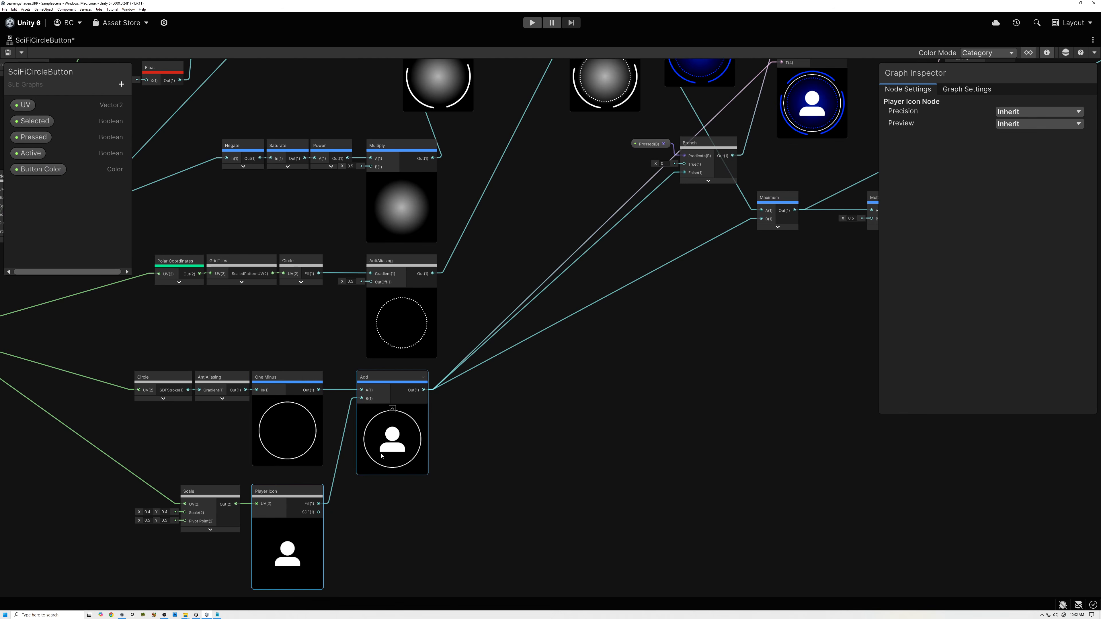
left_click_drag(172, 327, 298, 430)
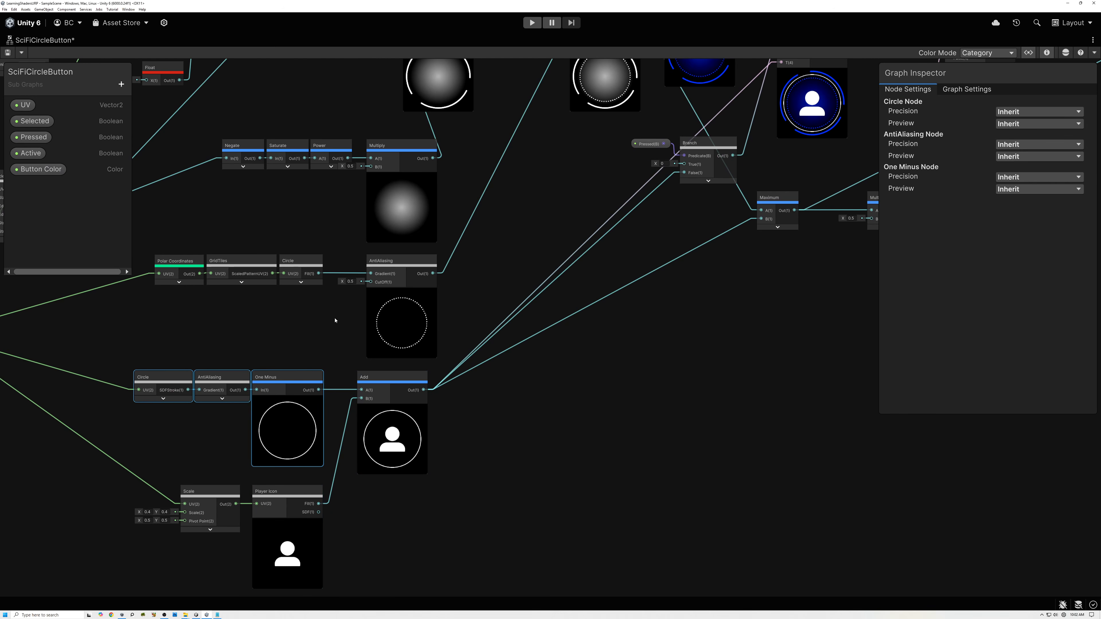
scroll(335, 321, "up", 2)
left_click(415, 352)
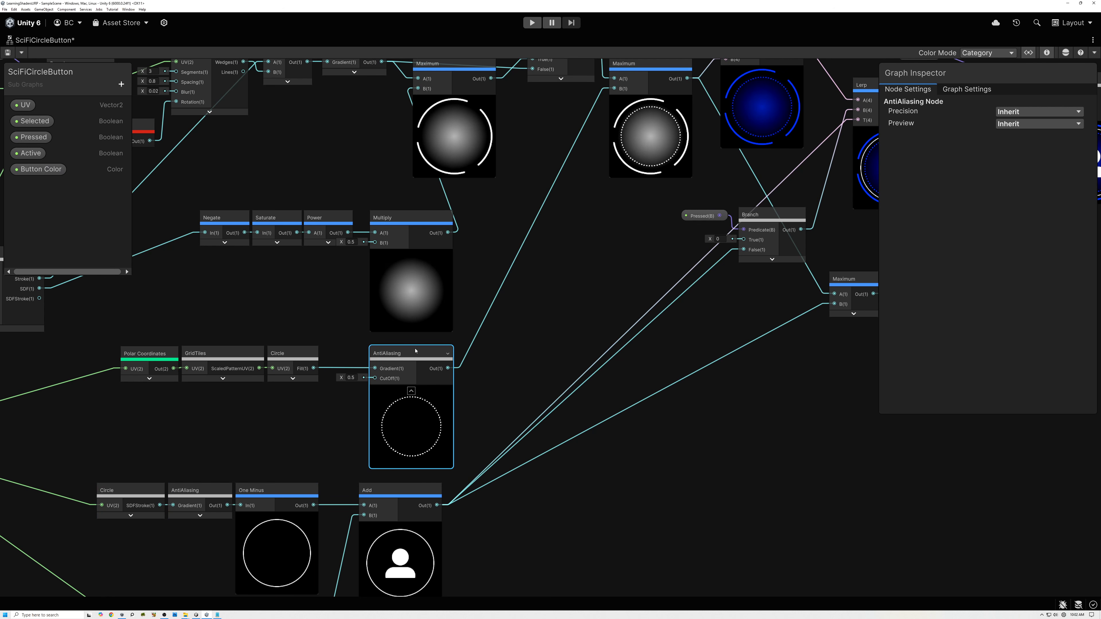
left_click(411, 225)
scroll(410, 271, "up", 3)
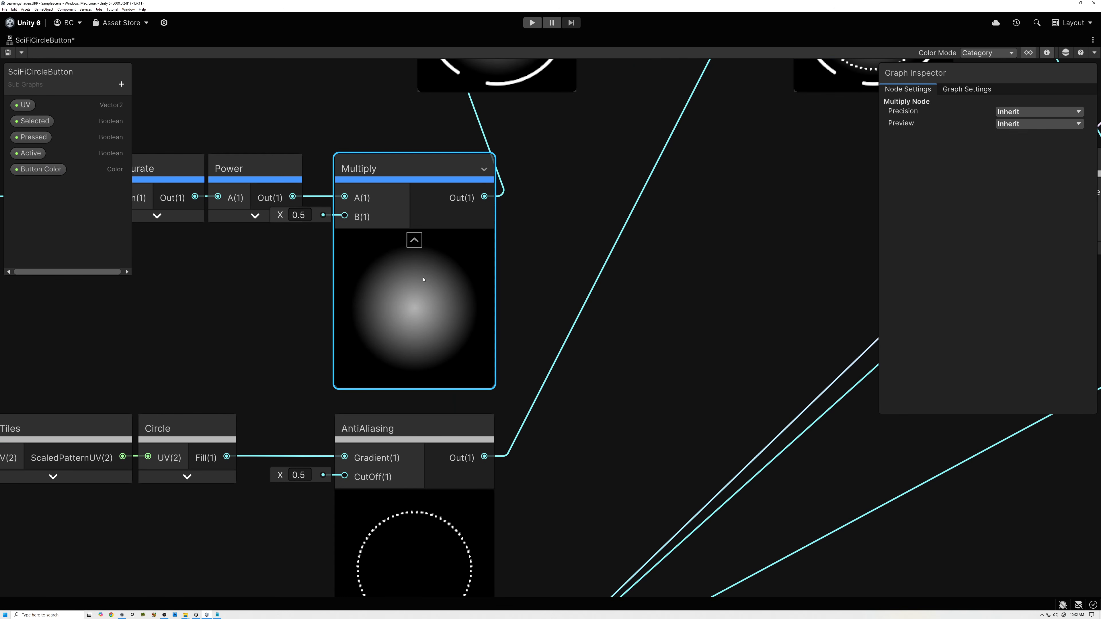
- Review how Selected, Button Color, Pressed and Active control the combined shapes through to the Output node
scroll(415, 285, "down", 4)
middle_click_drag(494, 230, 490, 422)
scroll(468, 342, "up", 3)
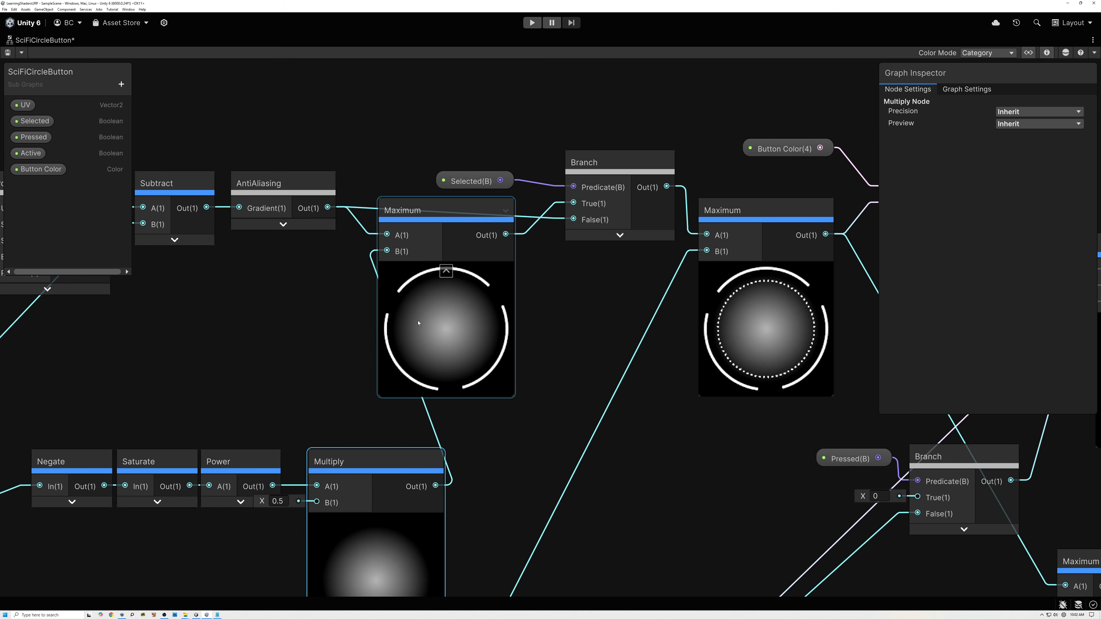
scroll(467, 365, "down", 4)
middle_click_drag(548, 350, 355, 315)
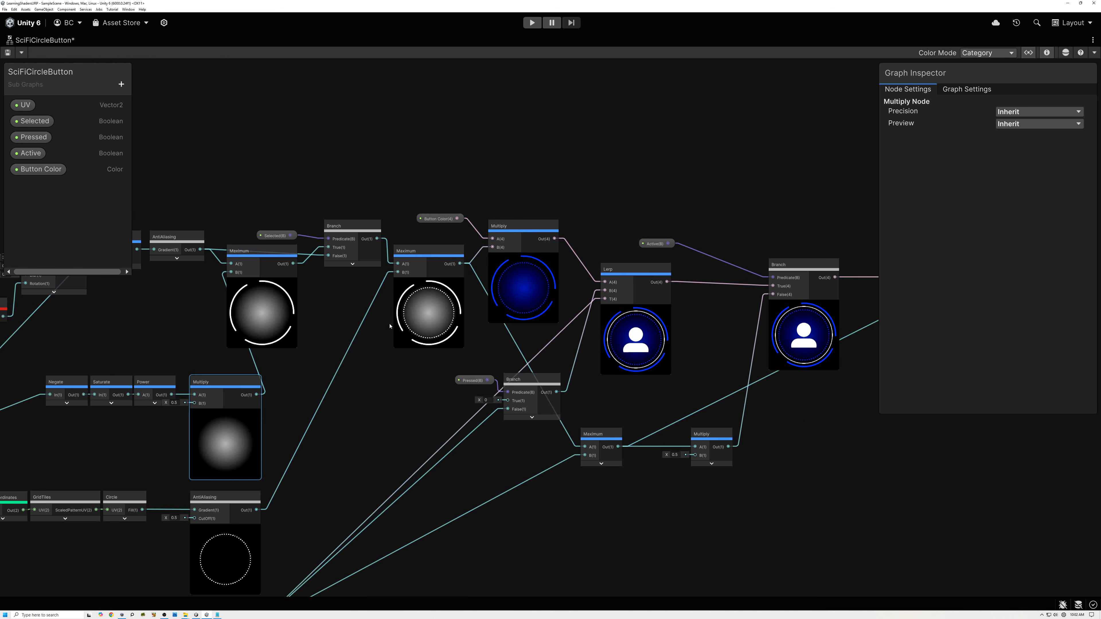
scroll(490, 286, "up", 2)
middle_click_drag(546, 289, 476, 293)
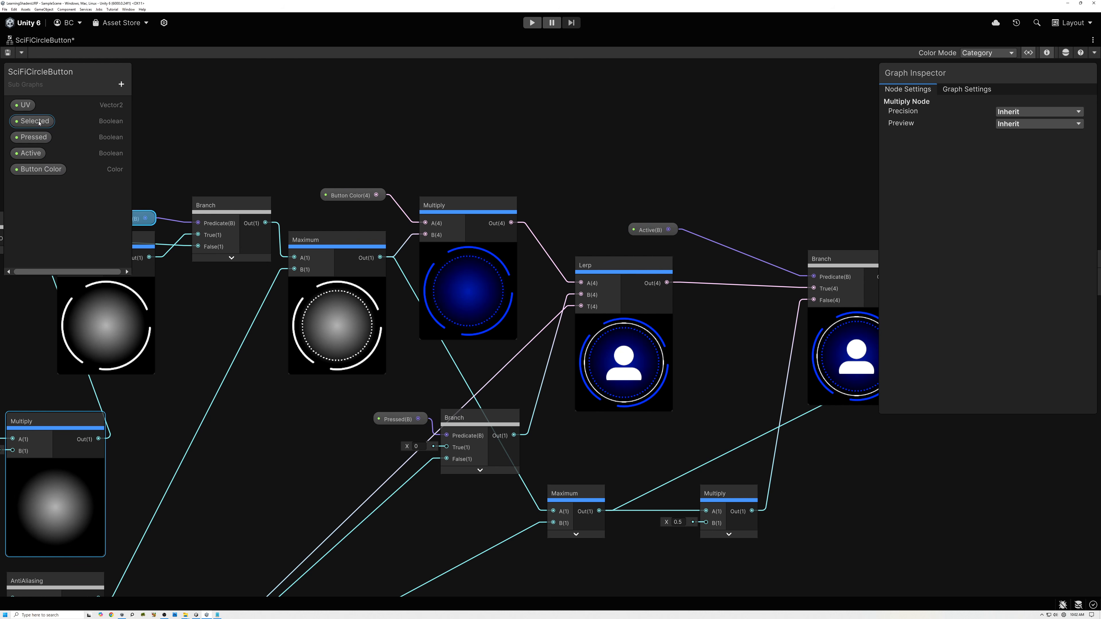
middle_click_drag(507, 198, 351, 194)
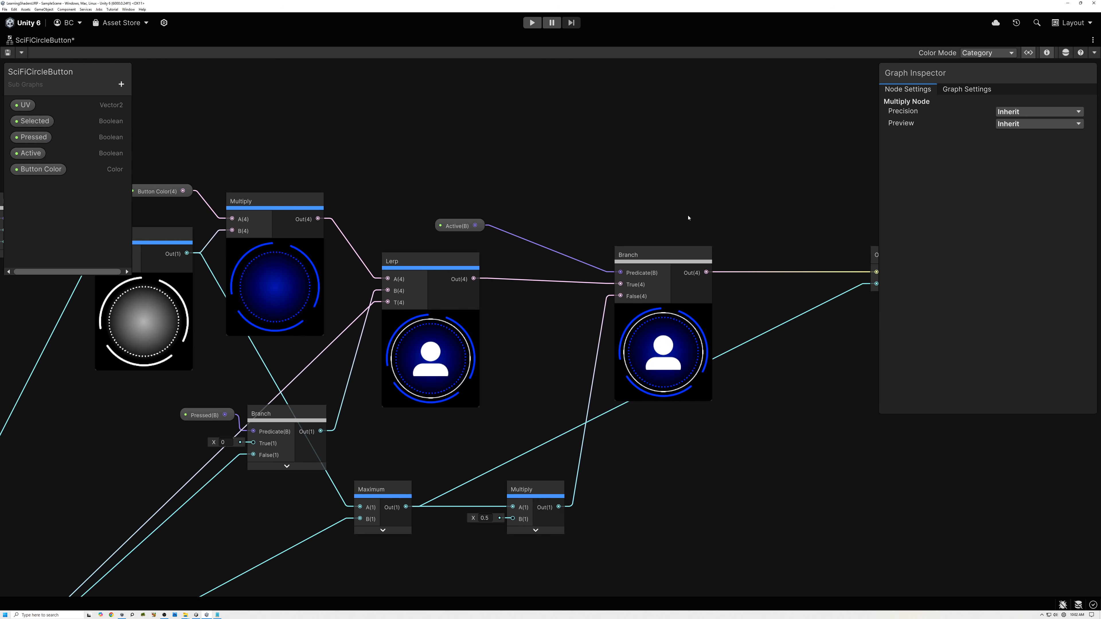
middle_click_drag(688, 218, 637, 219)
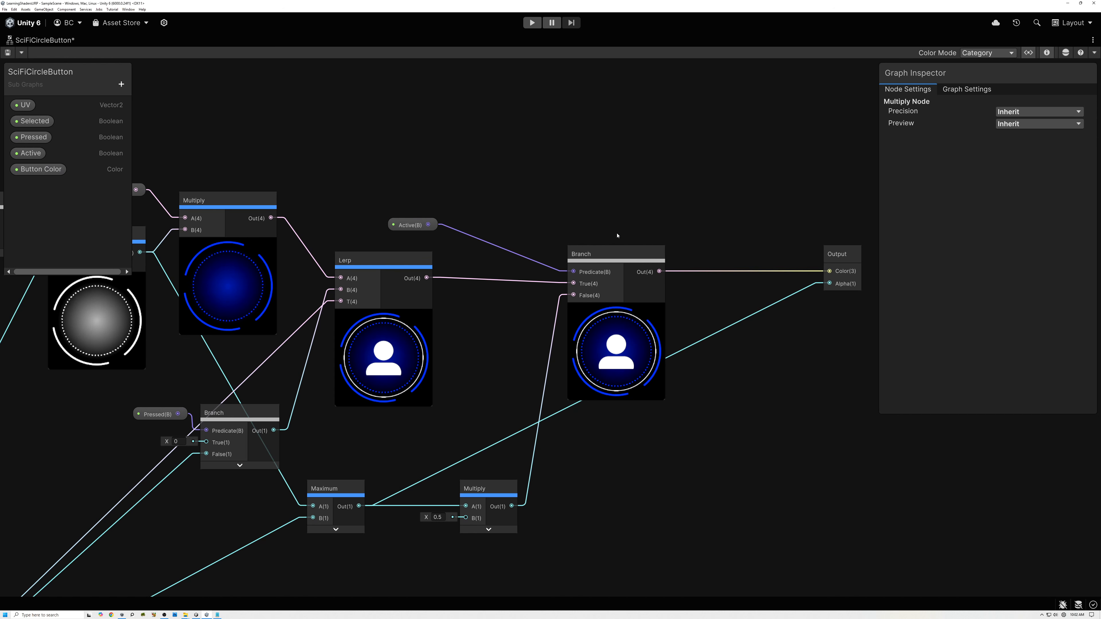
left_click(401, 225)
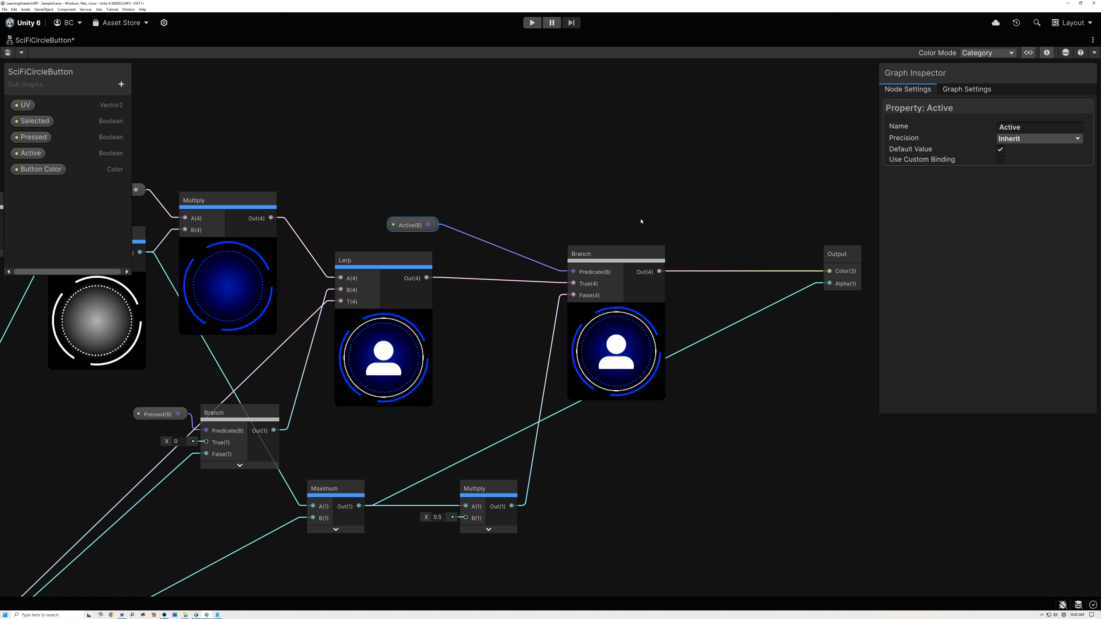
scroll(642, 221, "down", 6)
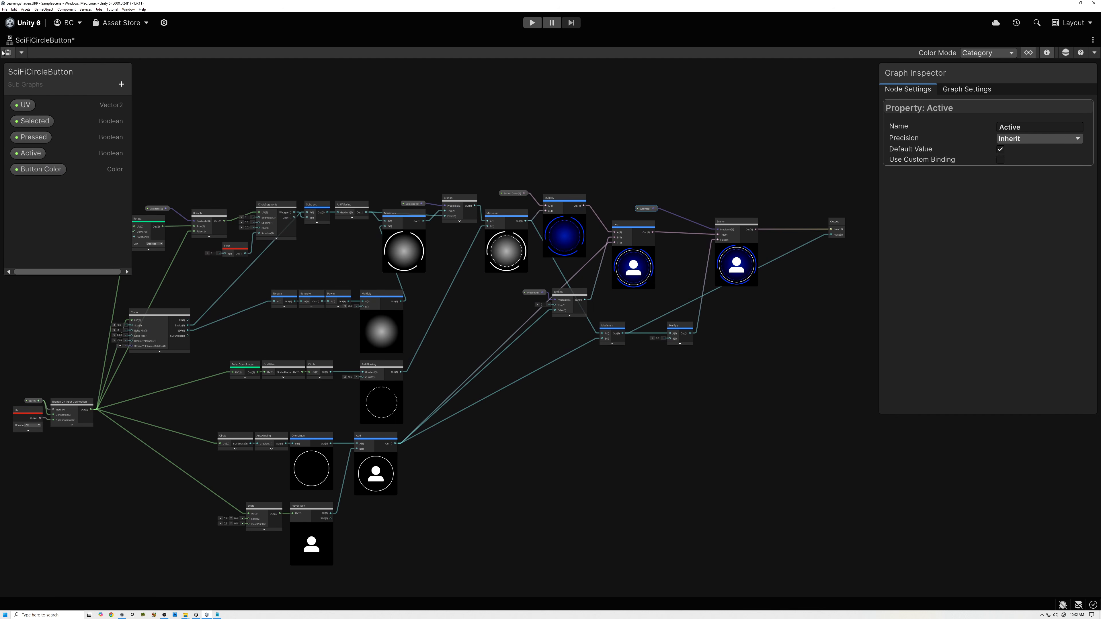
- Set the sub graph's category path to Procedural/Samples and save the graph
left_click(7, 54)
double_click(35, 85)
left_click_drag(55, 86, 3, 89)
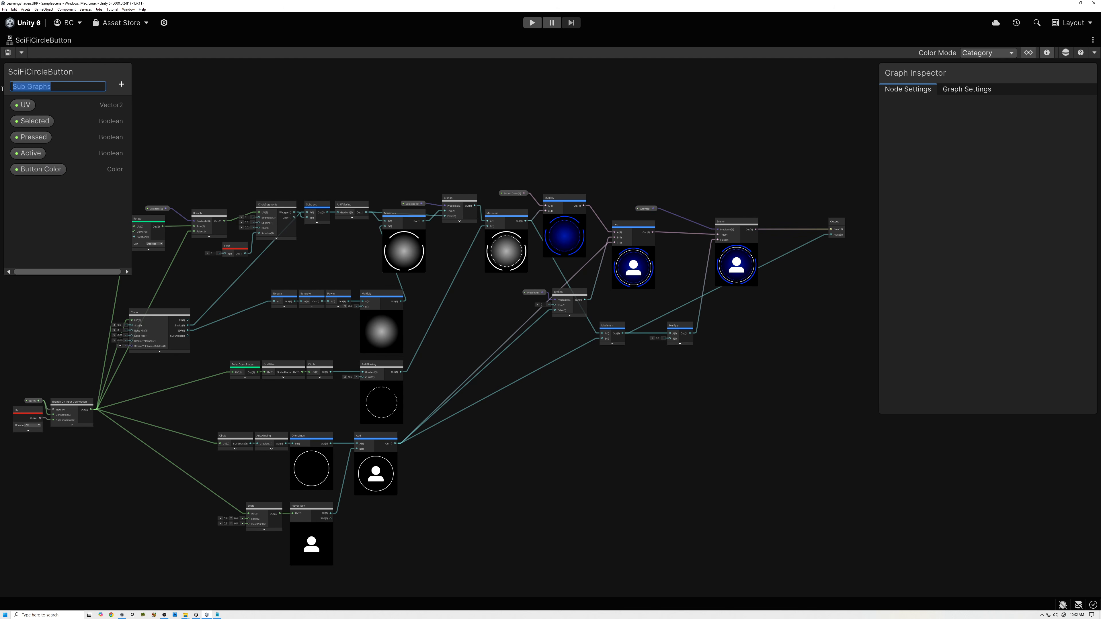
type("Proced")
key("Return")
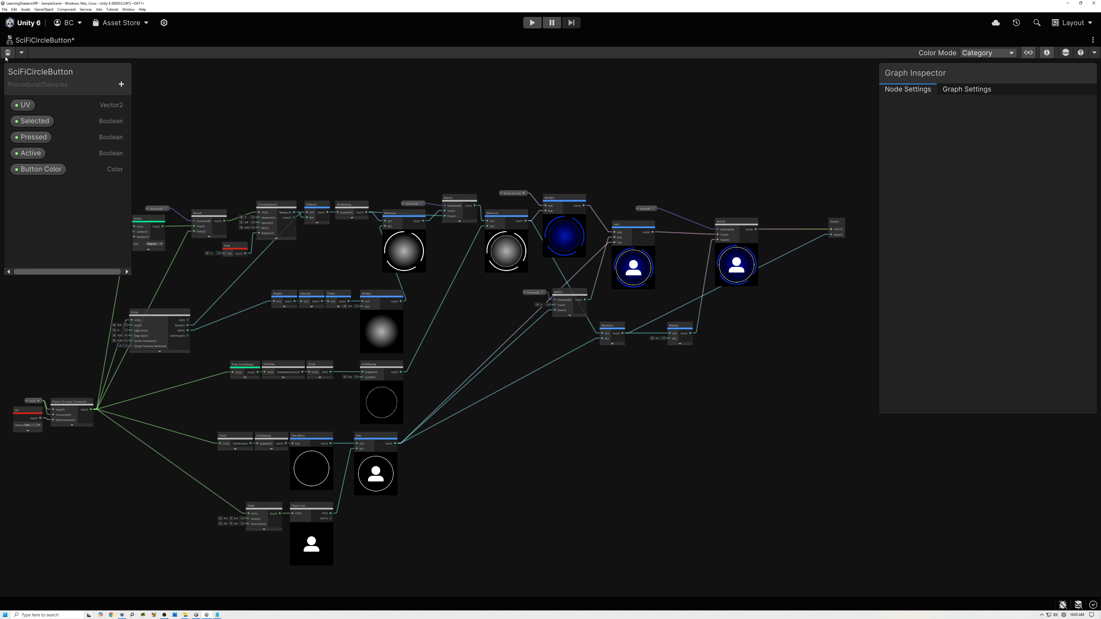
key("ctrl+s")
- Set the sub graph's preview mode to Preview 2D in the graph-wide settings and save it
left_click(967, 89)
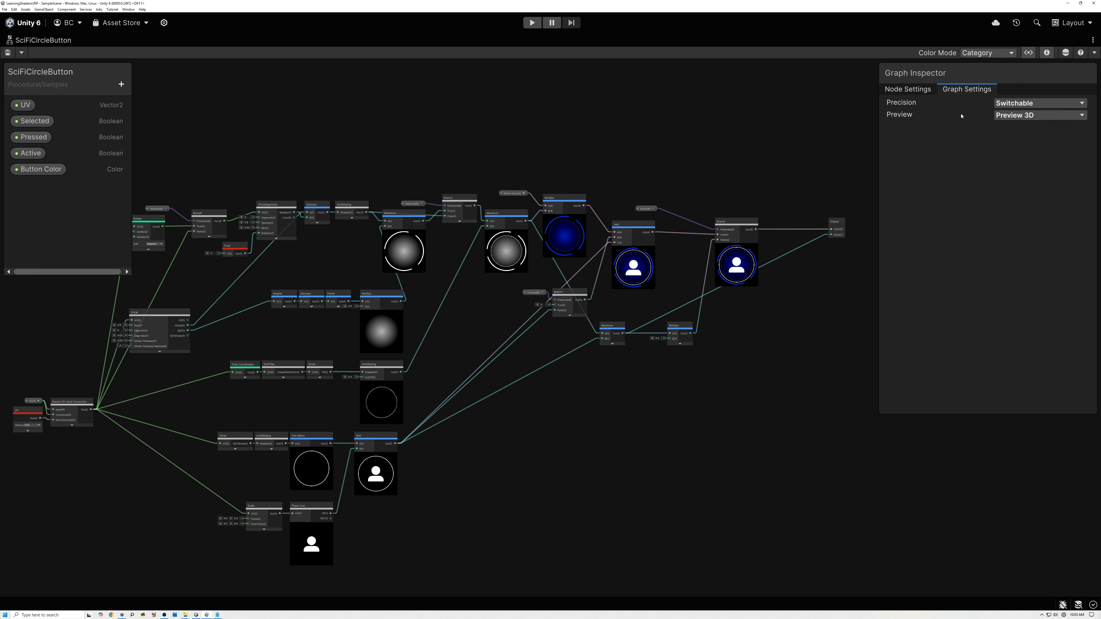
left_click(1014, 116)
left_click(1013, 131)
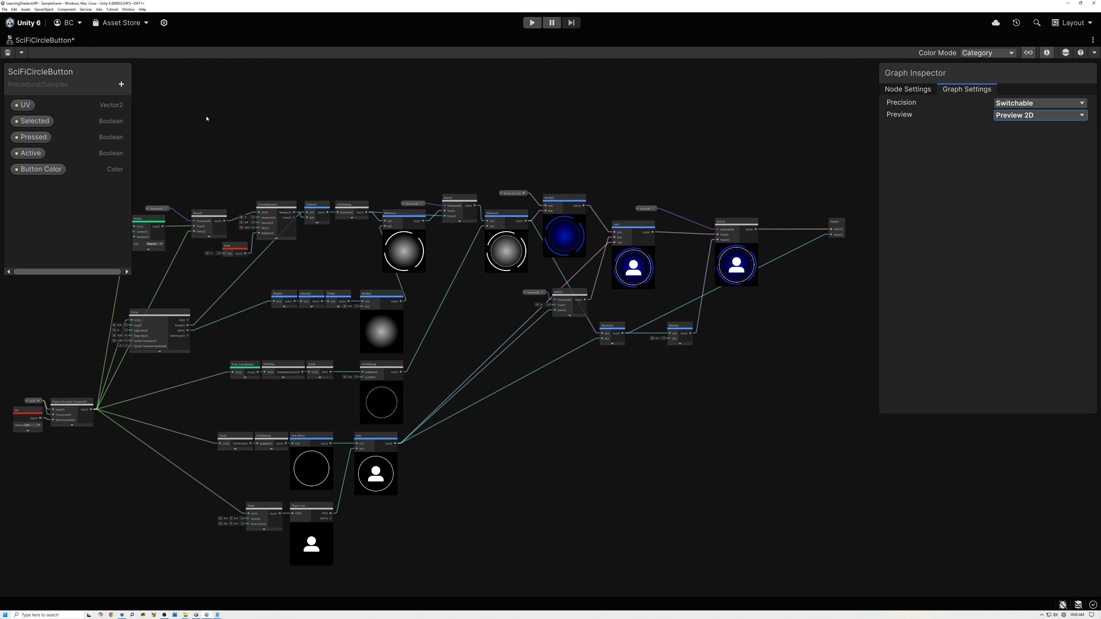
left_click(7, 53)
scroll(745, 263, "up", 5)
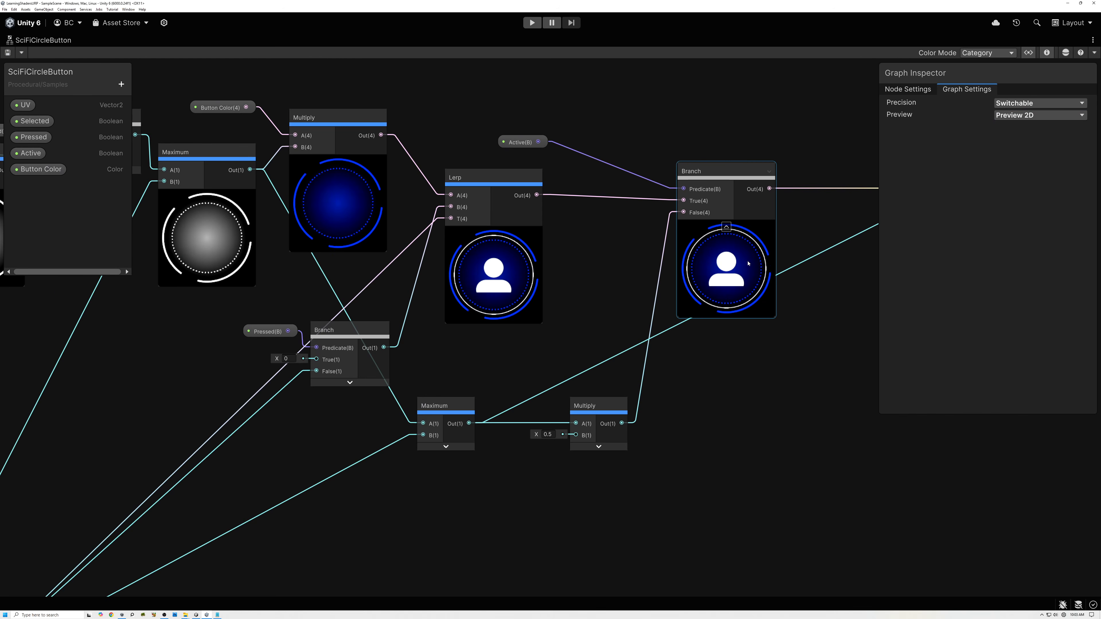
scroll(737, 259, "down", 6)
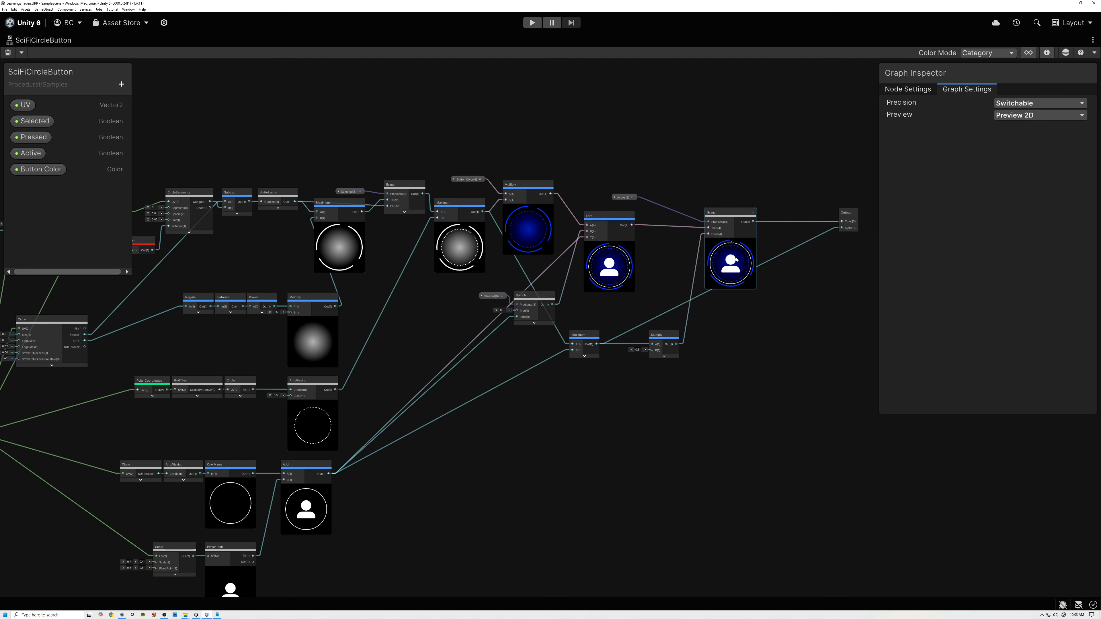
scroll(612, 353, "up", 2)
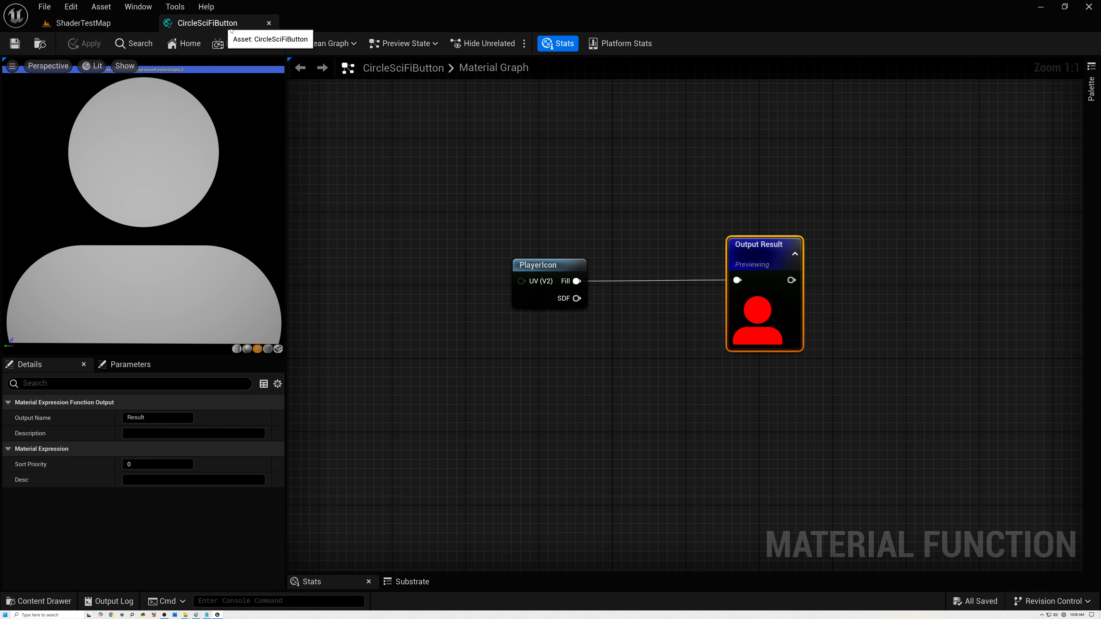
- Move the Output Result node farther from PlayerIcon and switch the preview viewport to Unlit shading
left_click(540, 272)
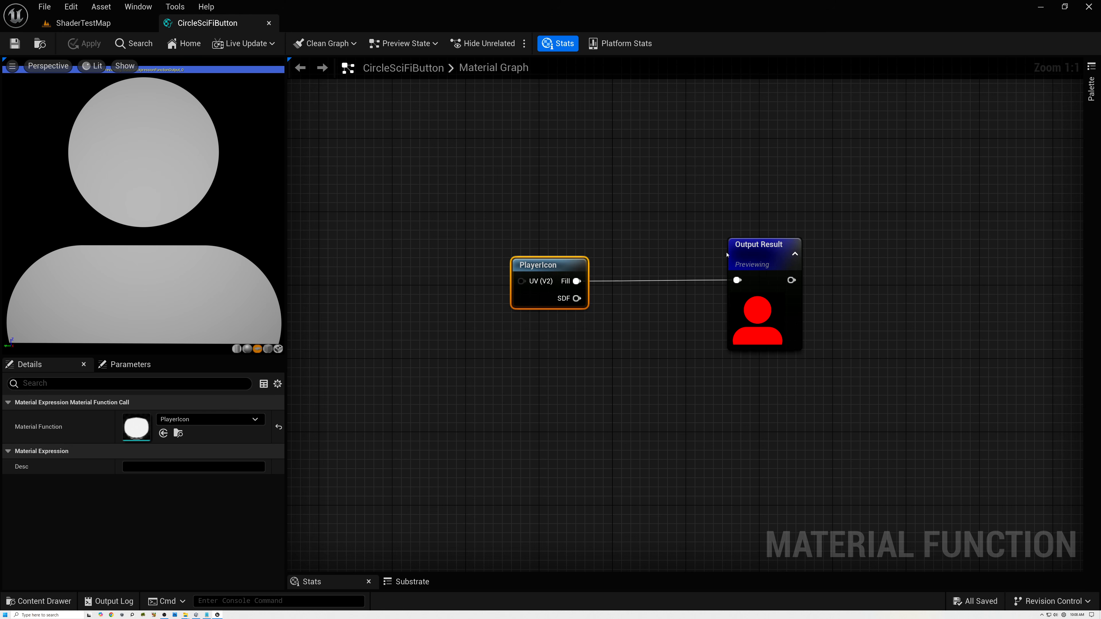
left_click_drag(760, 261, 811, 258)
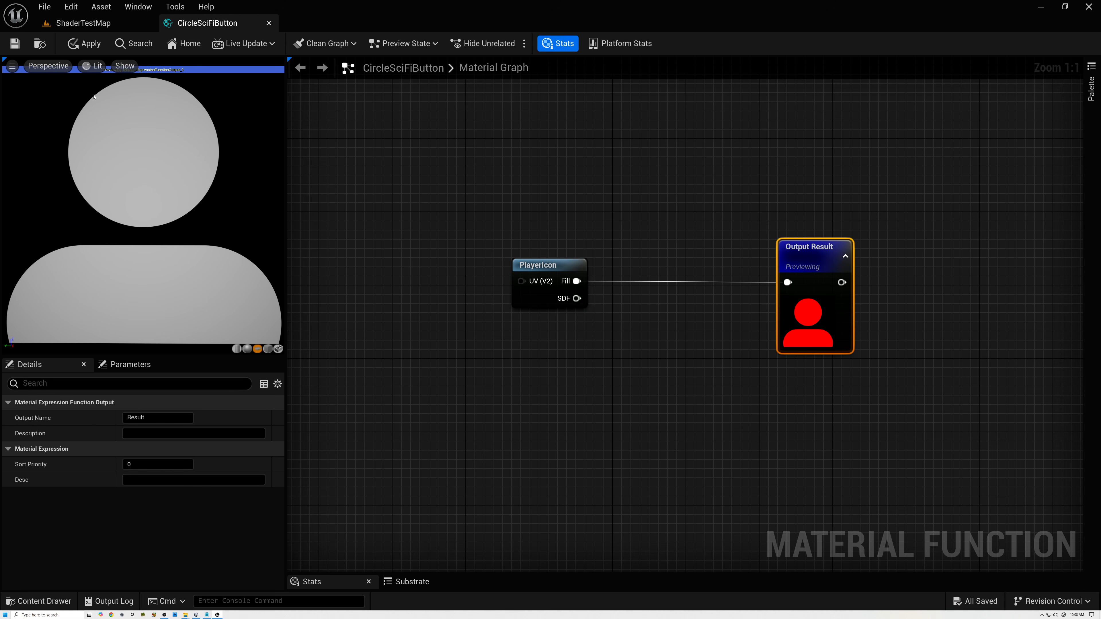
left_click(95, 66)
left_click(116, 126)
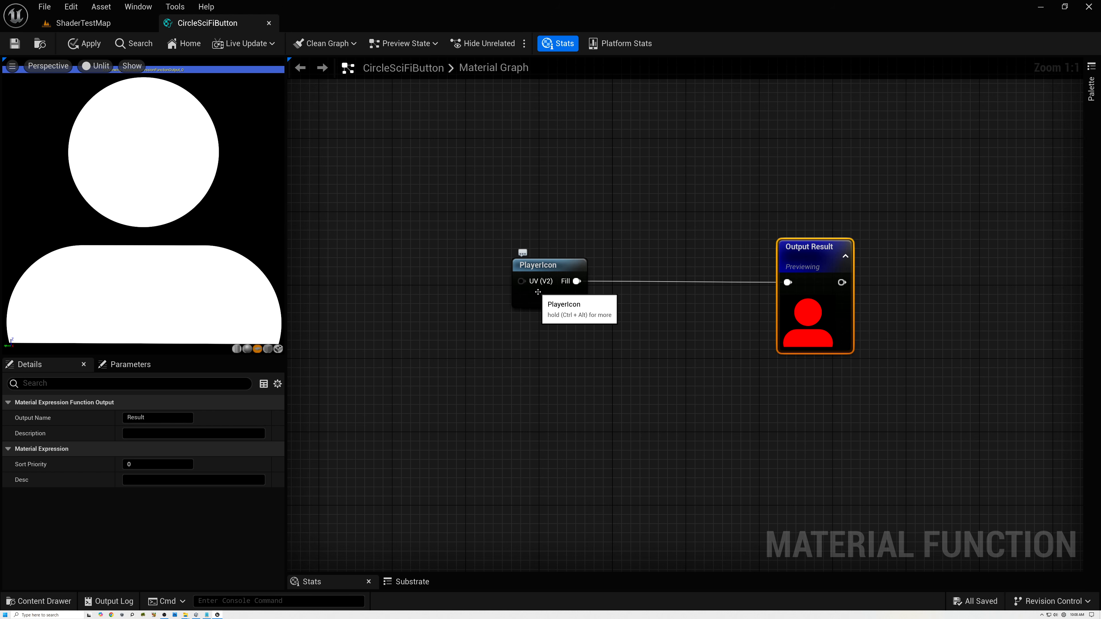
- Add the procedural UV Scale function before PlayerIcon and connect its Out to the icon's UV input
scroll(504, 249, "up", 1)
scroll(523, 251, "up", 4, "ctrl")
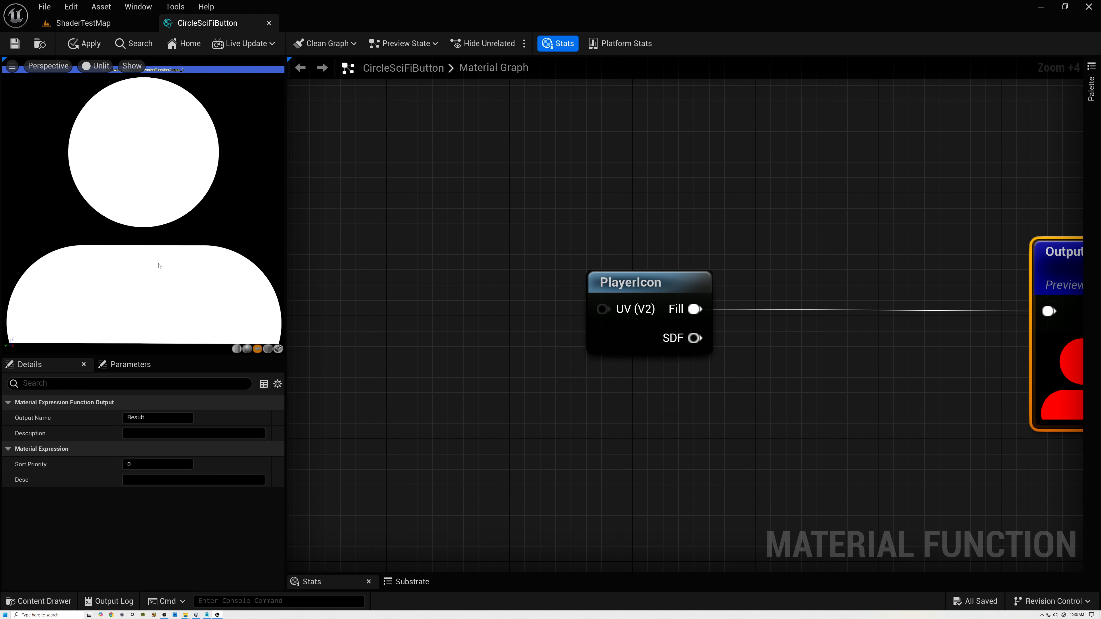
left_click(453, 332)
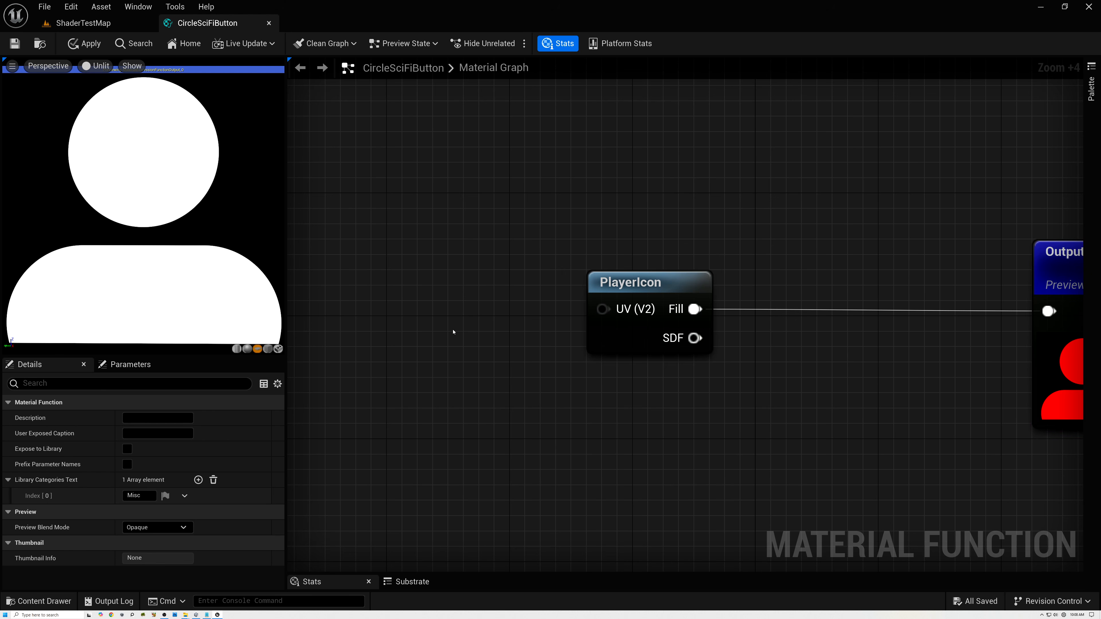
right_click(453, 332)
type("scale")
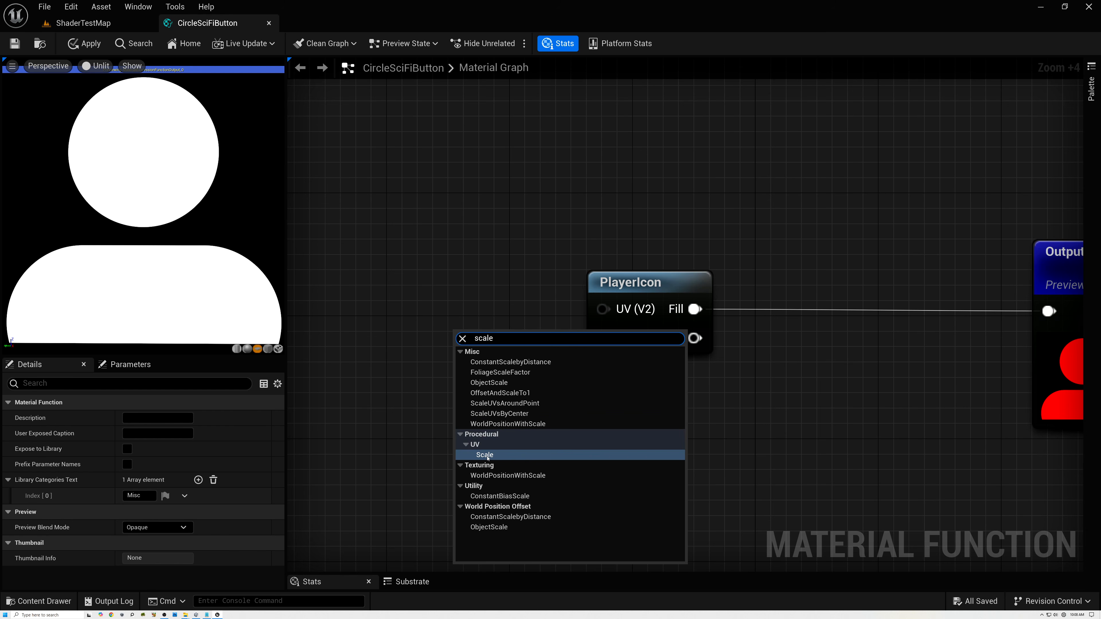
left_click(488, 455)
left_click(487, 457)
left_click_drag(480, 340, 398, 293)
left_click_drag(515, 325, 603, 309)
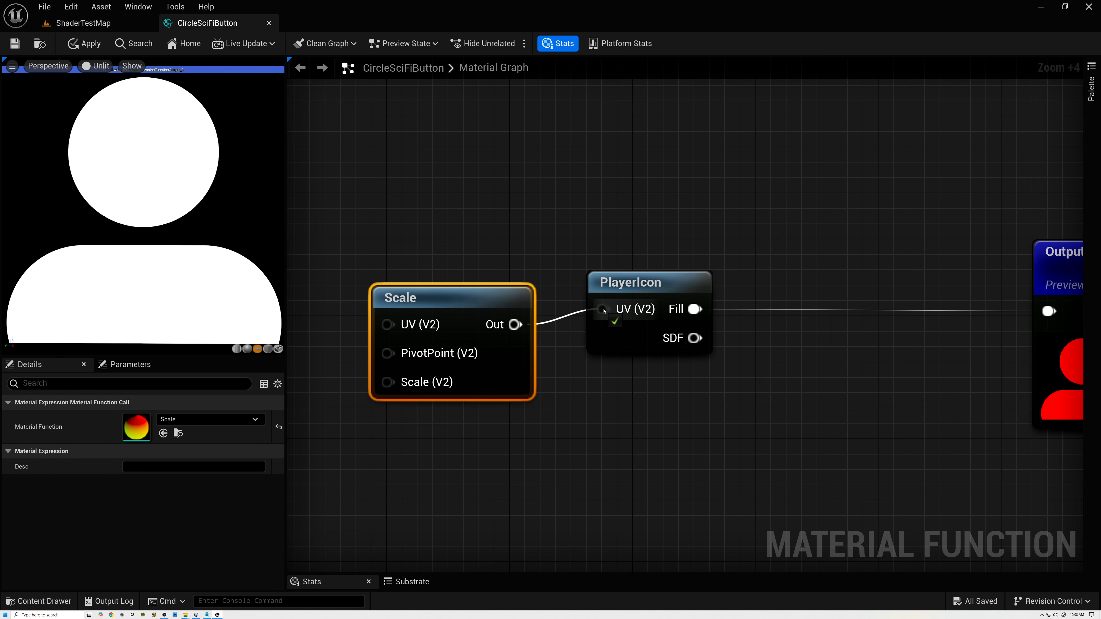
left_click_drag(475, 302, 505, 287)
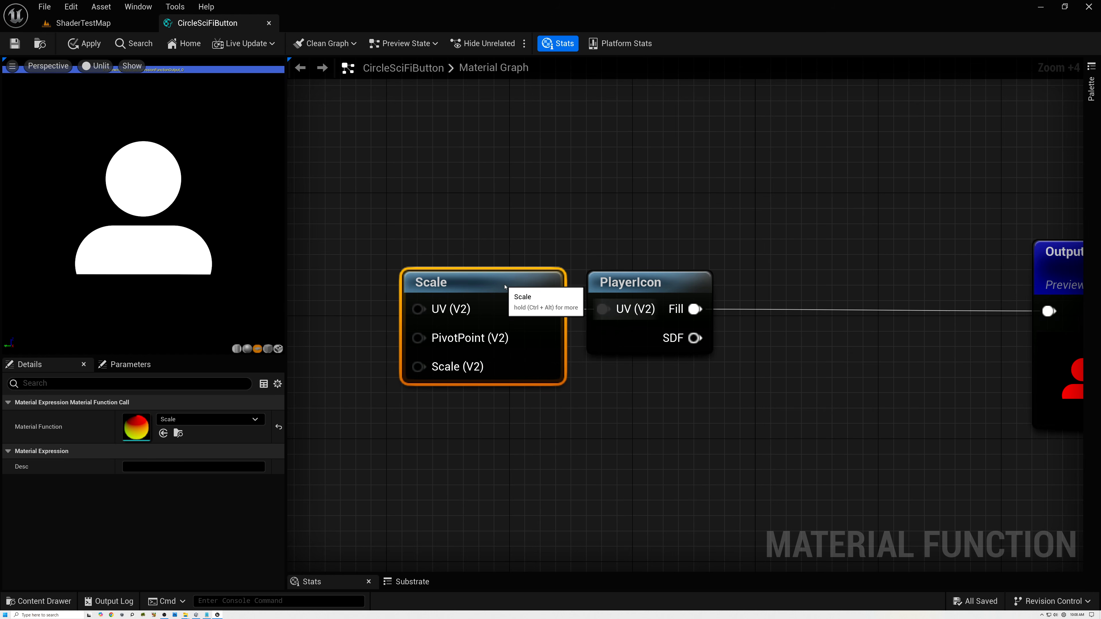
- Add a two-component vector constant of 0.4, 0.4 and connect it to the Scale node's Scale input
right_click_drag(494, 419, 699, 405)
key("2")
left_click(542, 360)
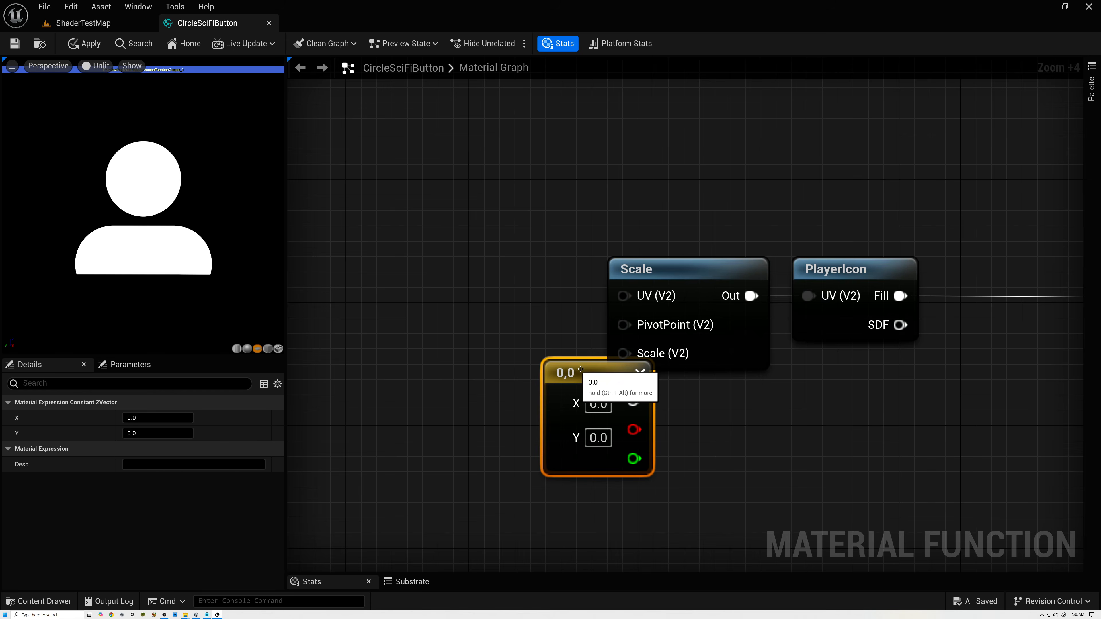
left_click_drag(575, 373, 456, 362)
type("0.4")
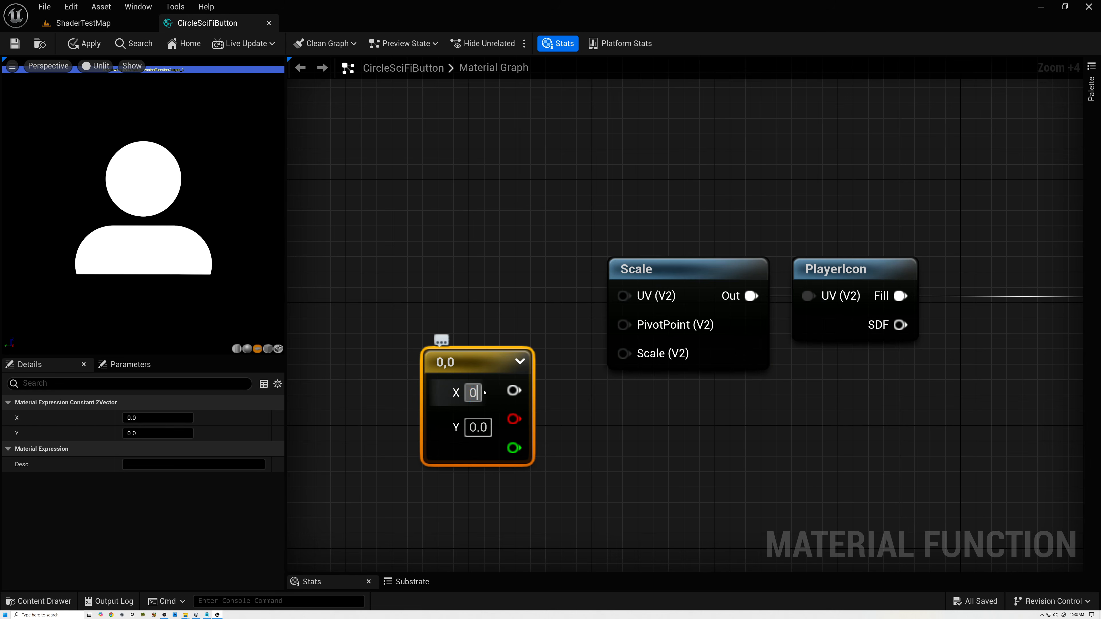
left_click(477, 428)
type("0.4")
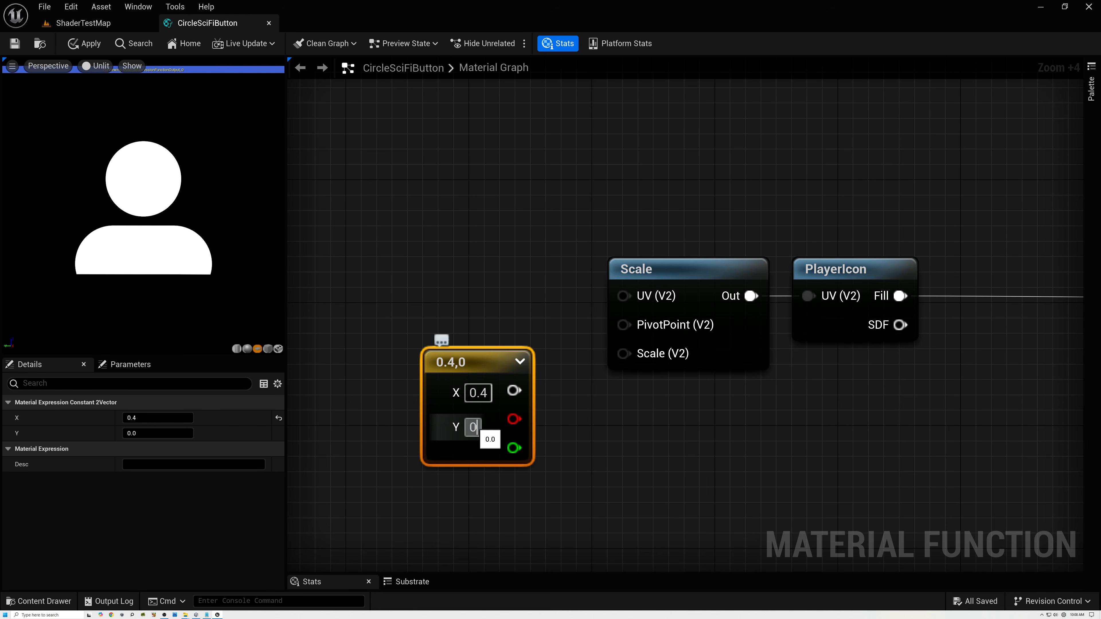
key("Return")
left_click_drag(516, 391, 624, 353)
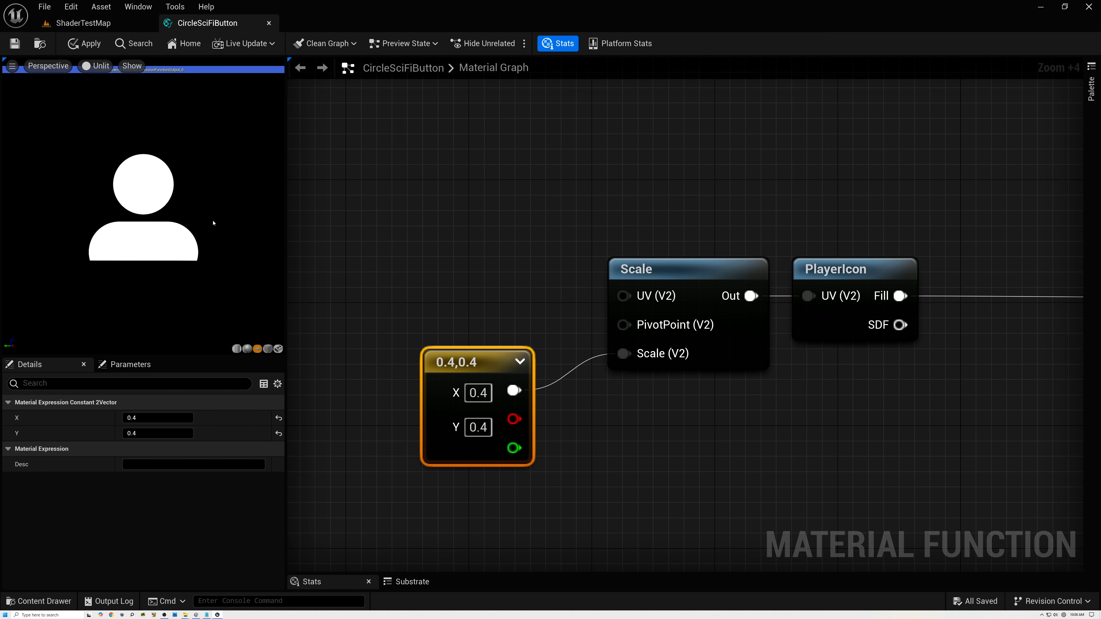
scroll(481, 277, "down", 2)
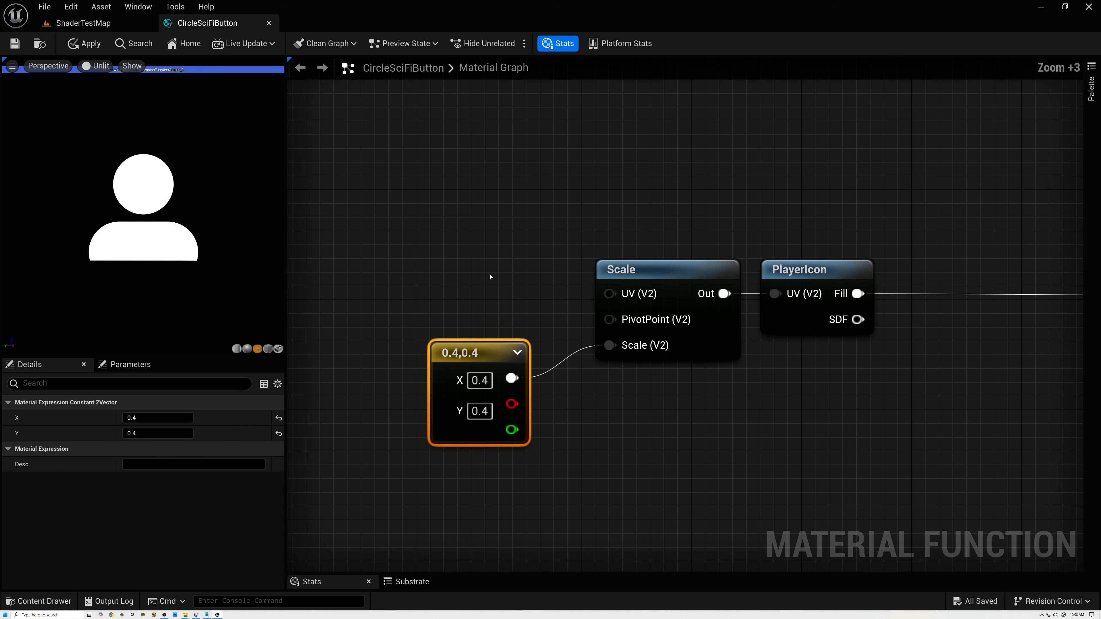
left_click_drag(482, 341, 533, 353)
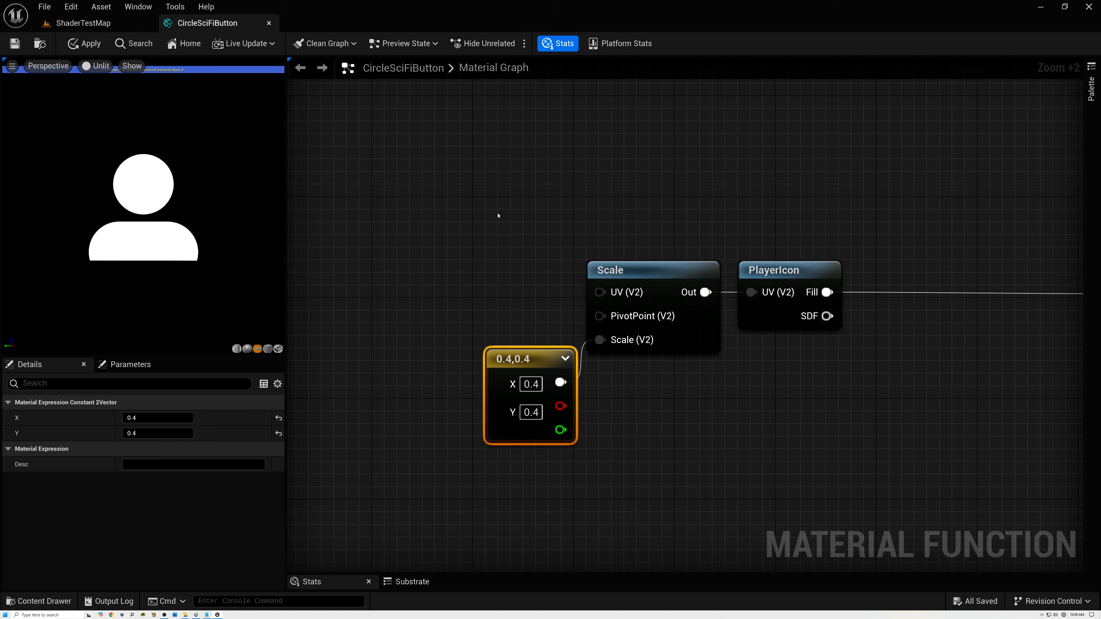
- Add a FunctionInput node named UV and set its input type to Function Input Vector 2
right_click_drag(498, 214, 627, 274)
right_click(386, 248)
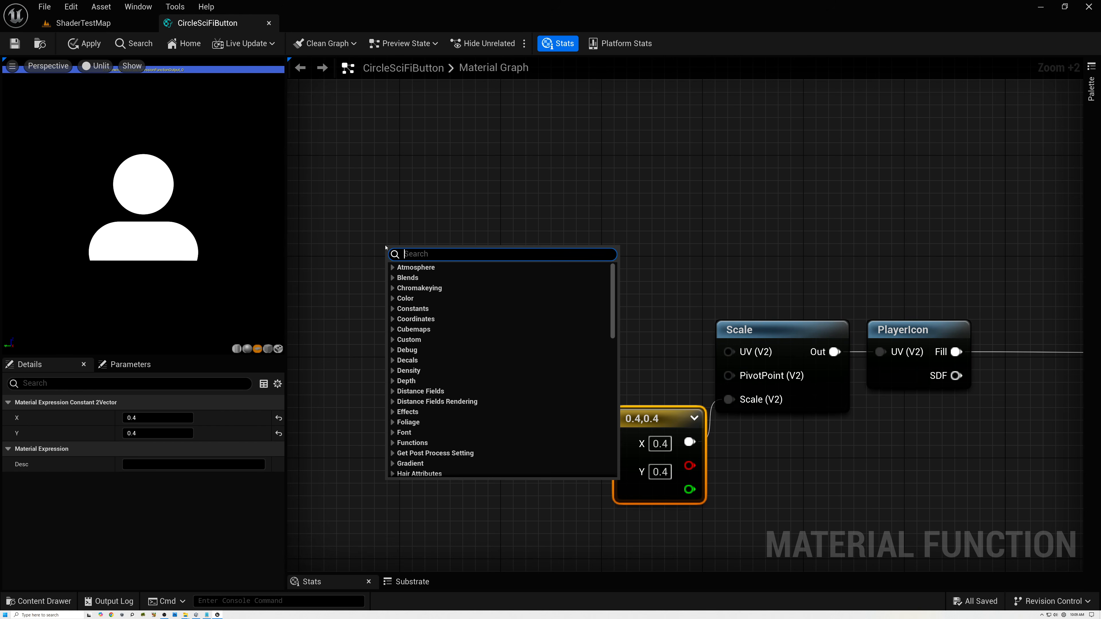
type("input")
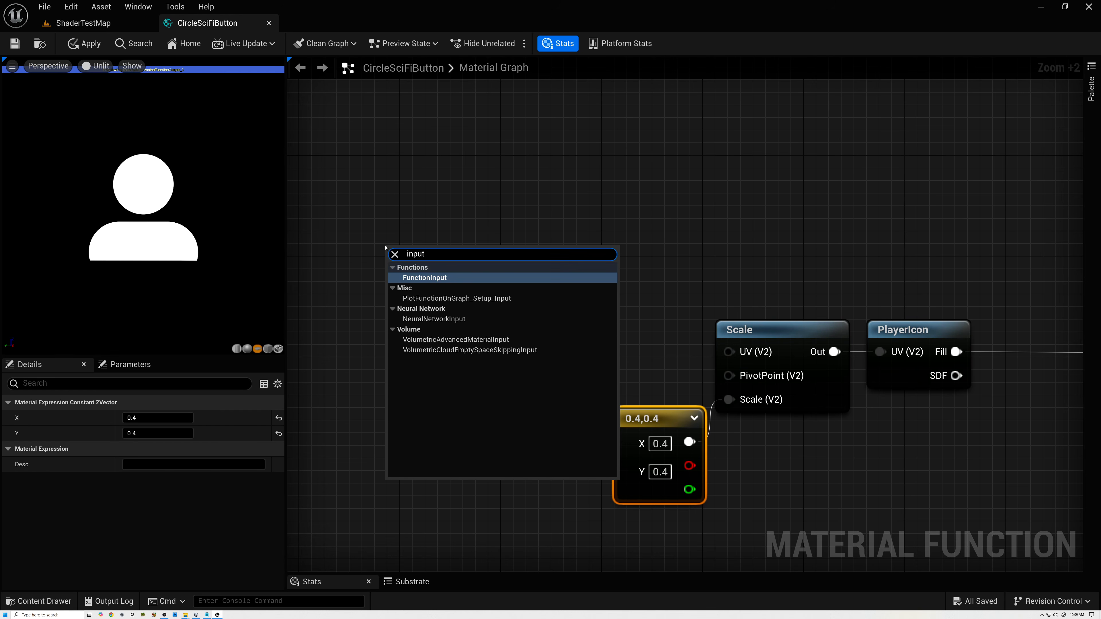
left_click(425, 277)
left_click_drag(443, 257, 476, 263)
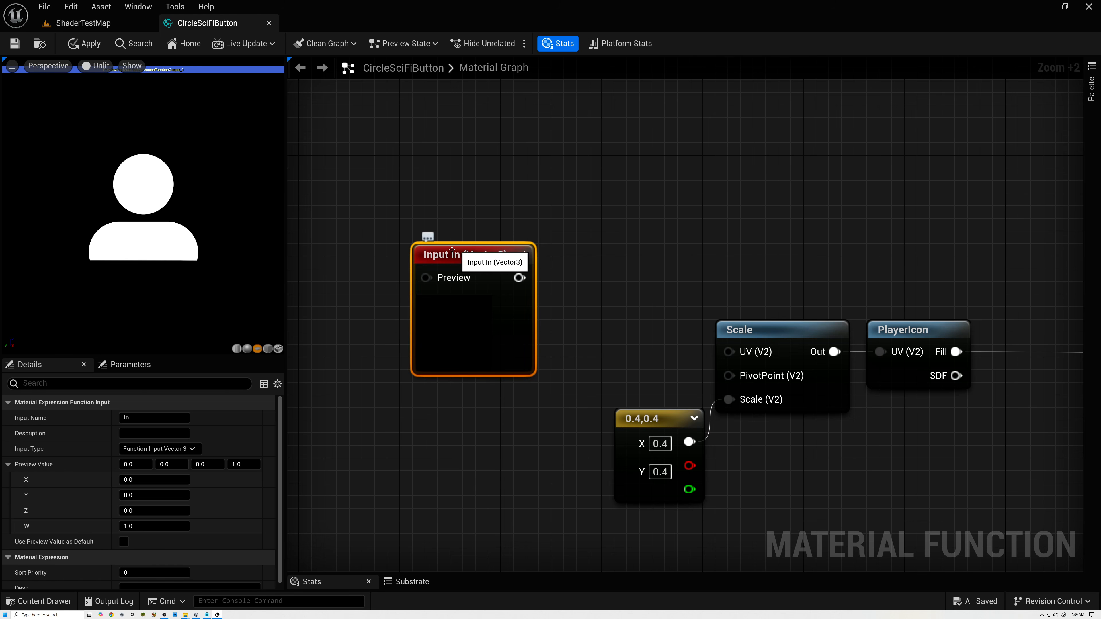
left_click(149, 418)
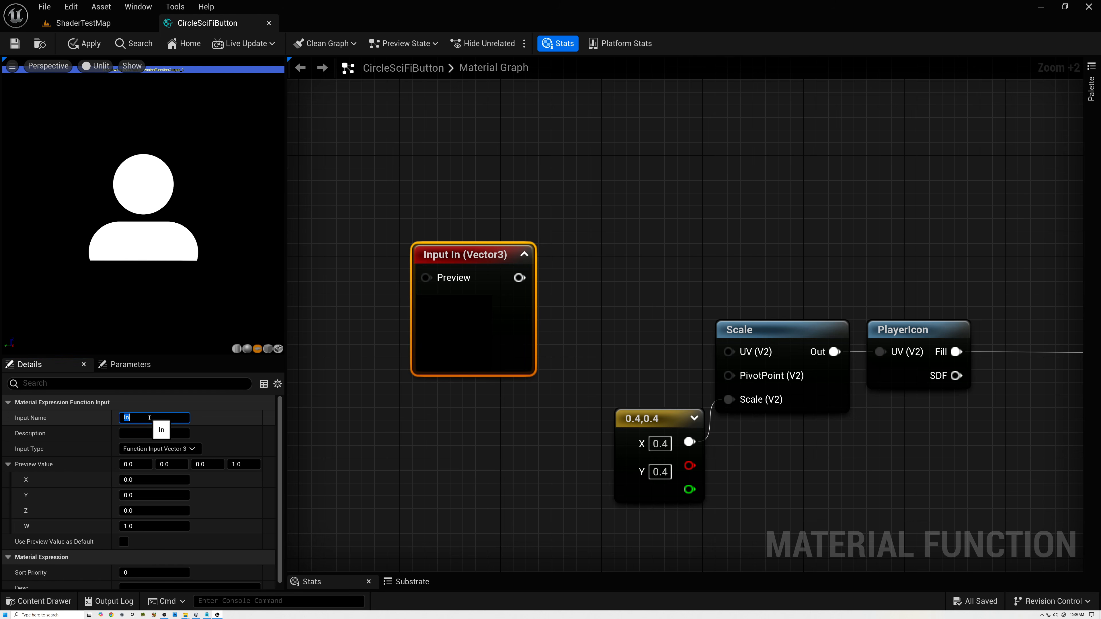
type("UV")
key("Return")
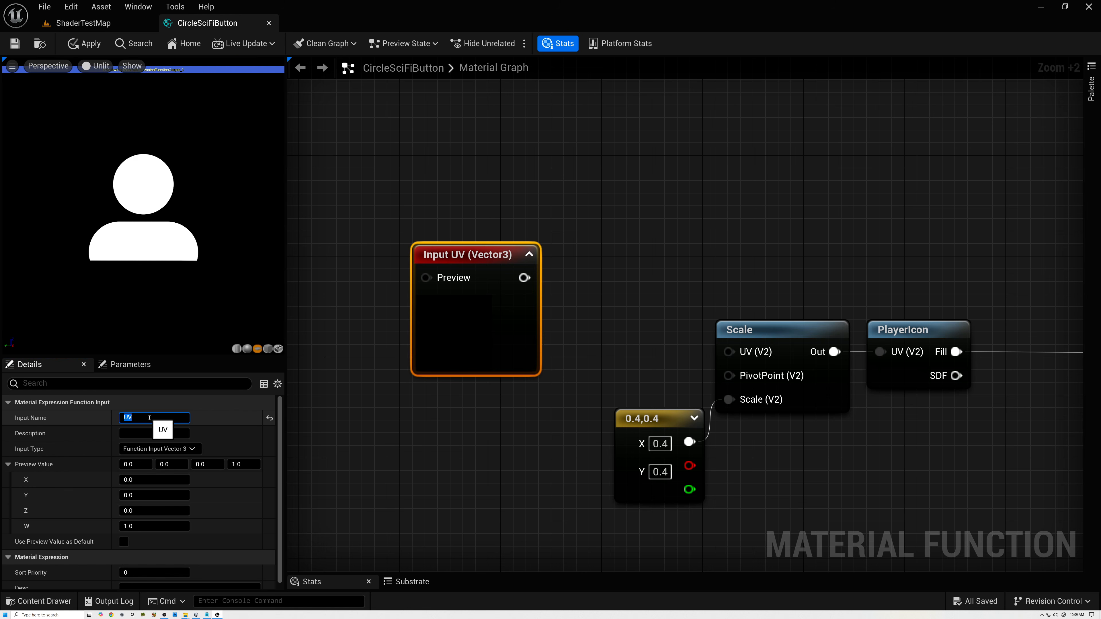
left_click(177, 449)
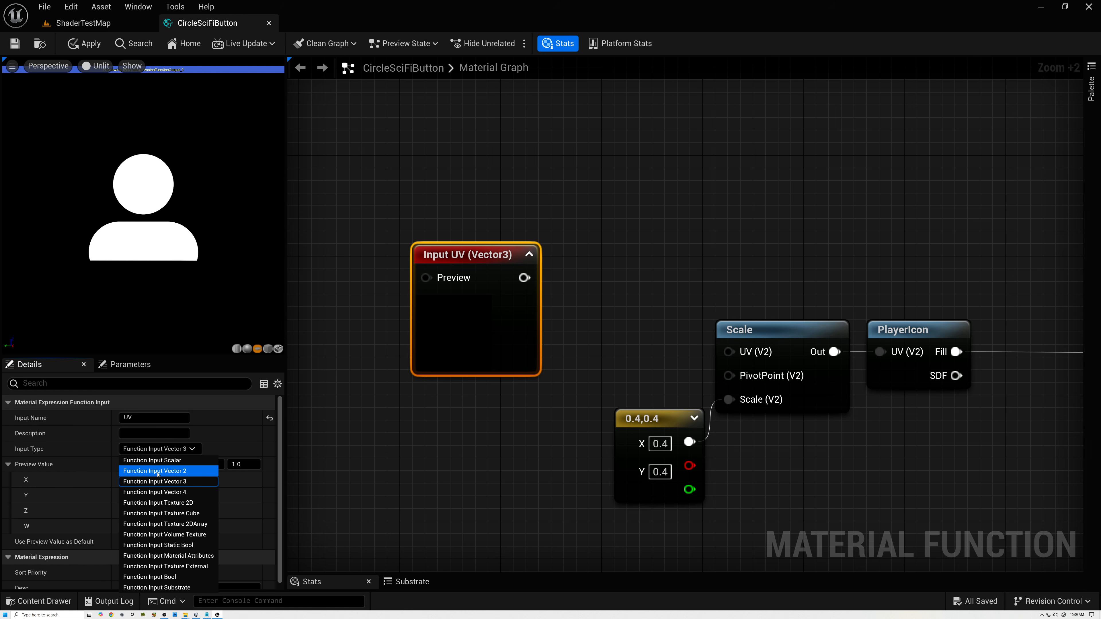
left_click(175, 471)
- Add a TextureCoordinate node beside the UV input and connect it to the input's Preview pin
right_click_drag(379, 312, 533, 339)
right_click(464, 313)
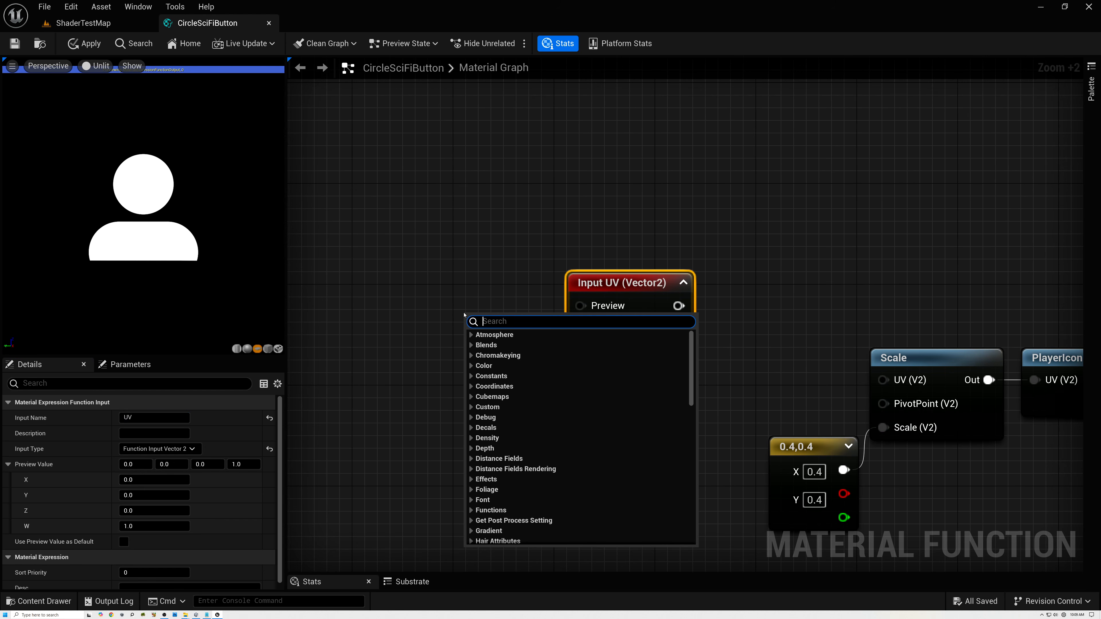
type("tex")
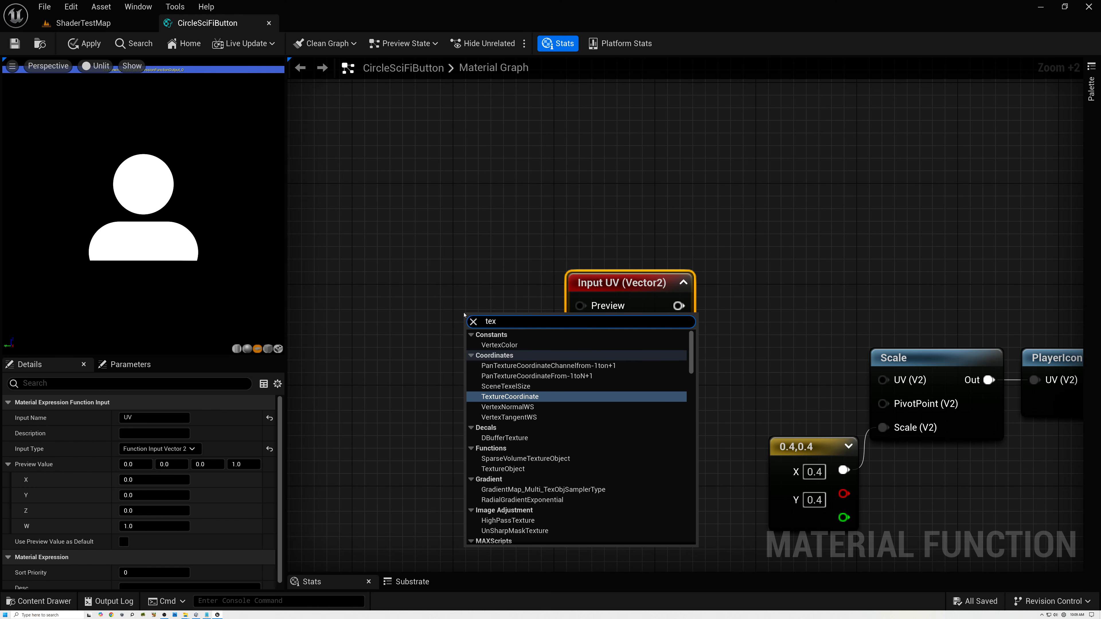
type("c")
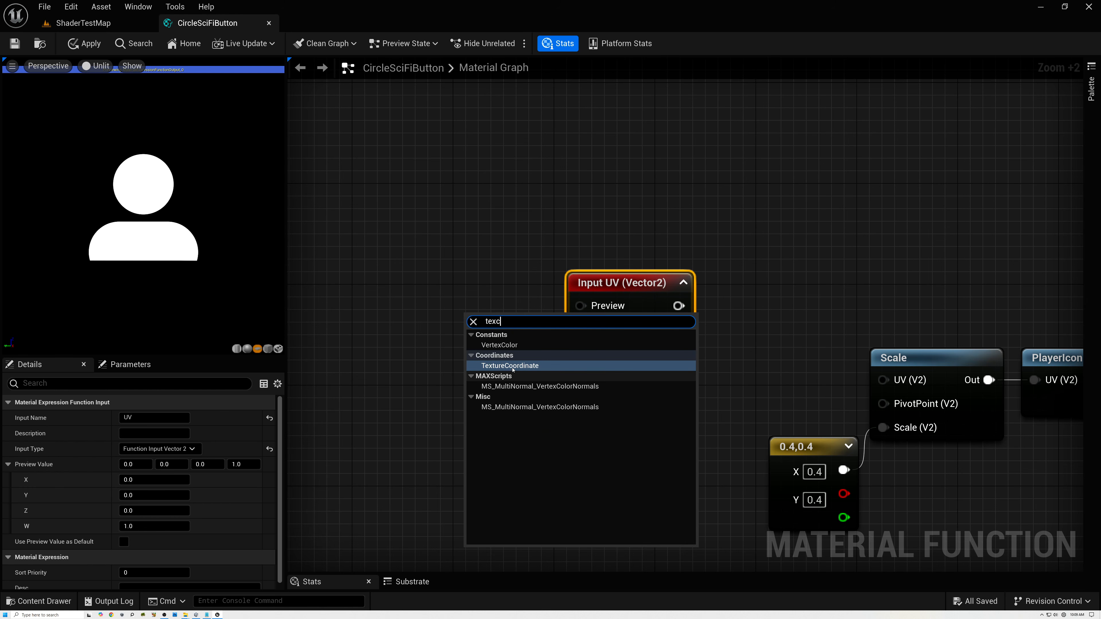
key("Return")
left_click_drag(485, 332, 583, 307)
left_click_drag(455, 313, 506, 290)
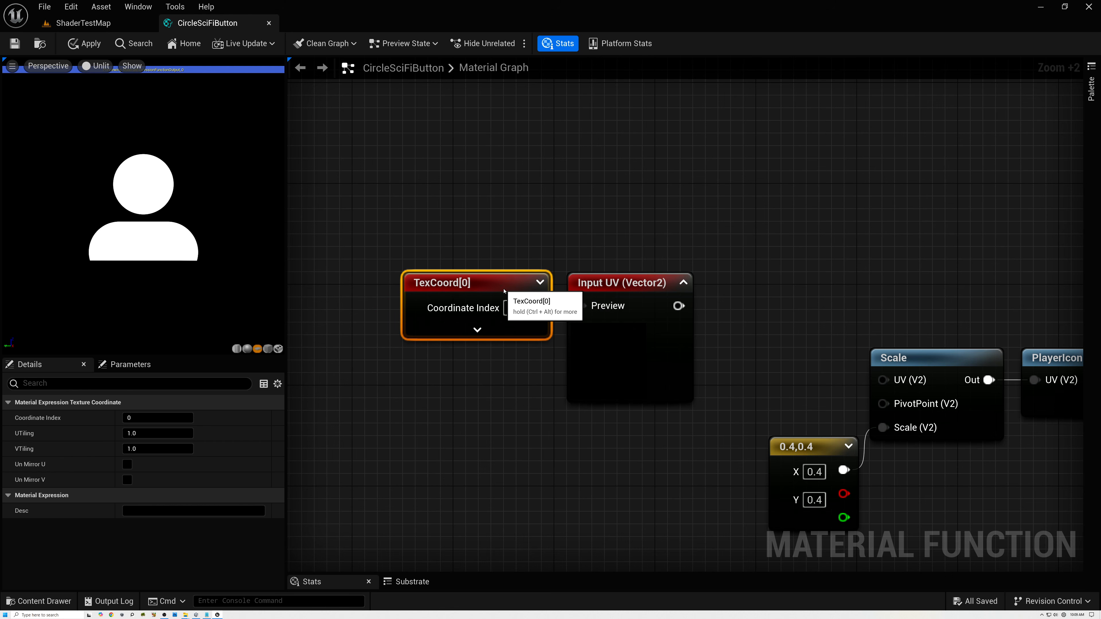
- Enable Use Preview Value as Default on the UV input, collapse its preview, and connect it to the Scale node's UV
left_click(626, 283)
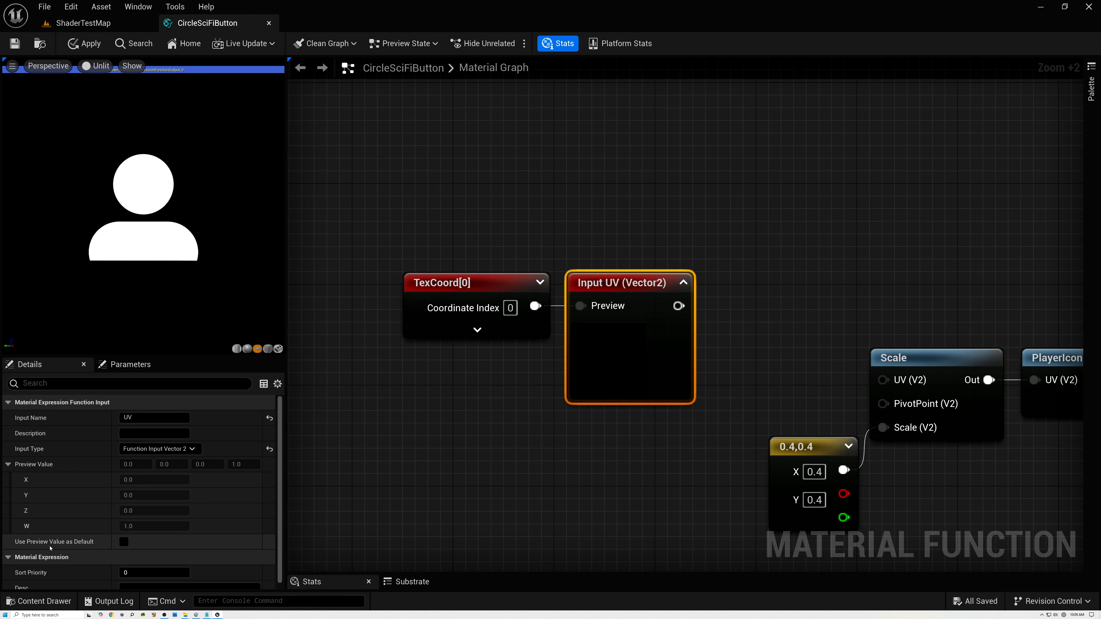
left_click(123, 542)
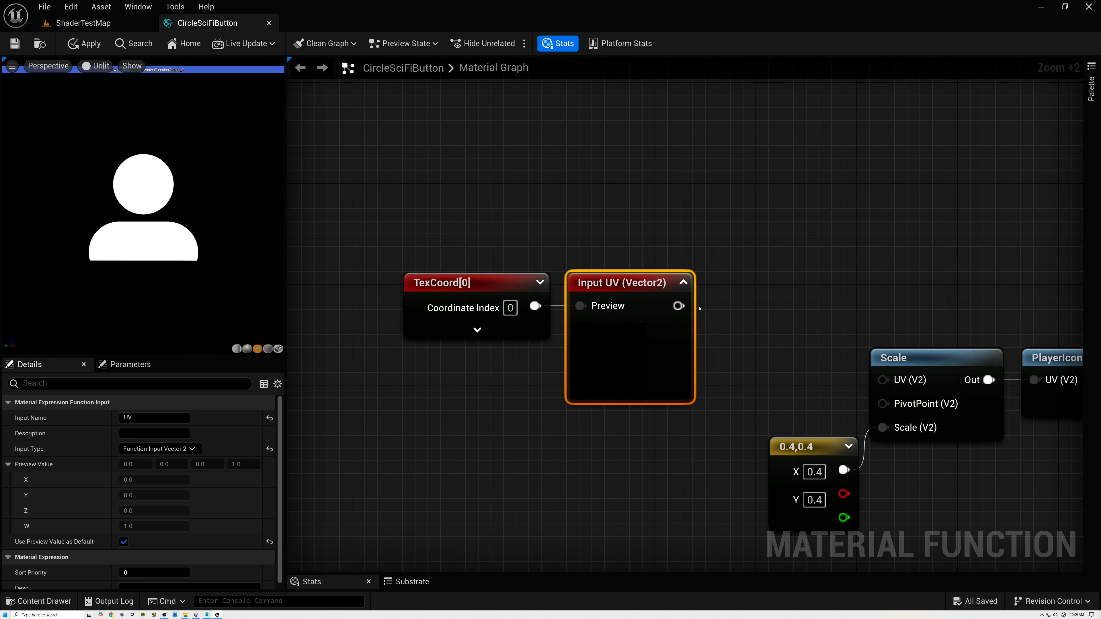
left_click(683, 282)
left_click_drag(465, 252, 882, 380)
right_click_drag(877, 282, 569, 230)
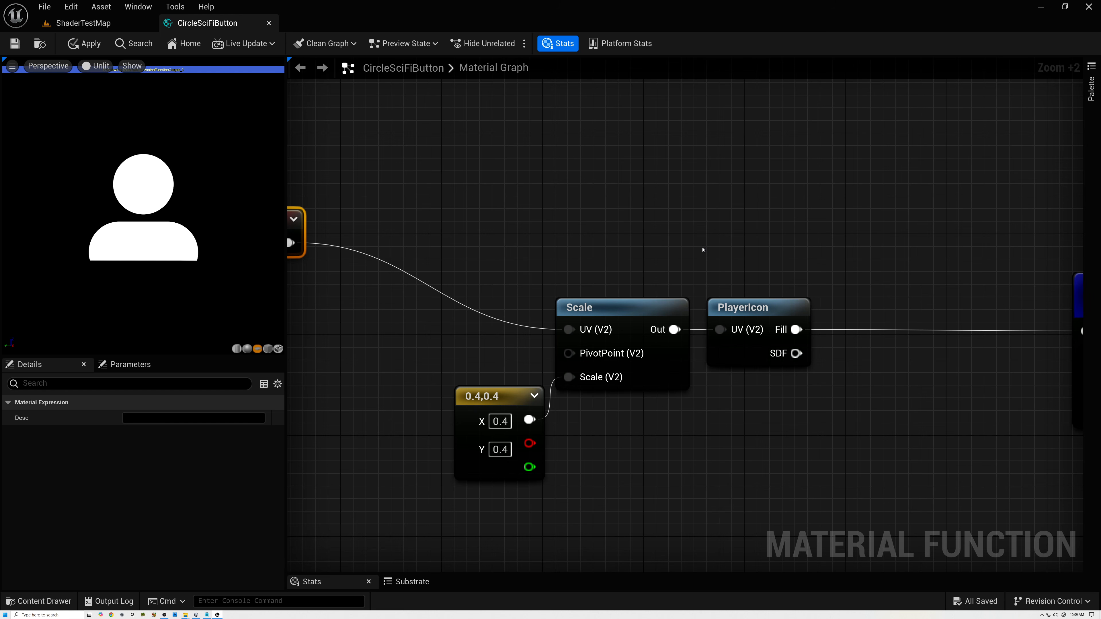
left_click(746, 300)
right_click_drag(658, 201, 588, 313)
right_click_drag(528, 288, 559, 331)
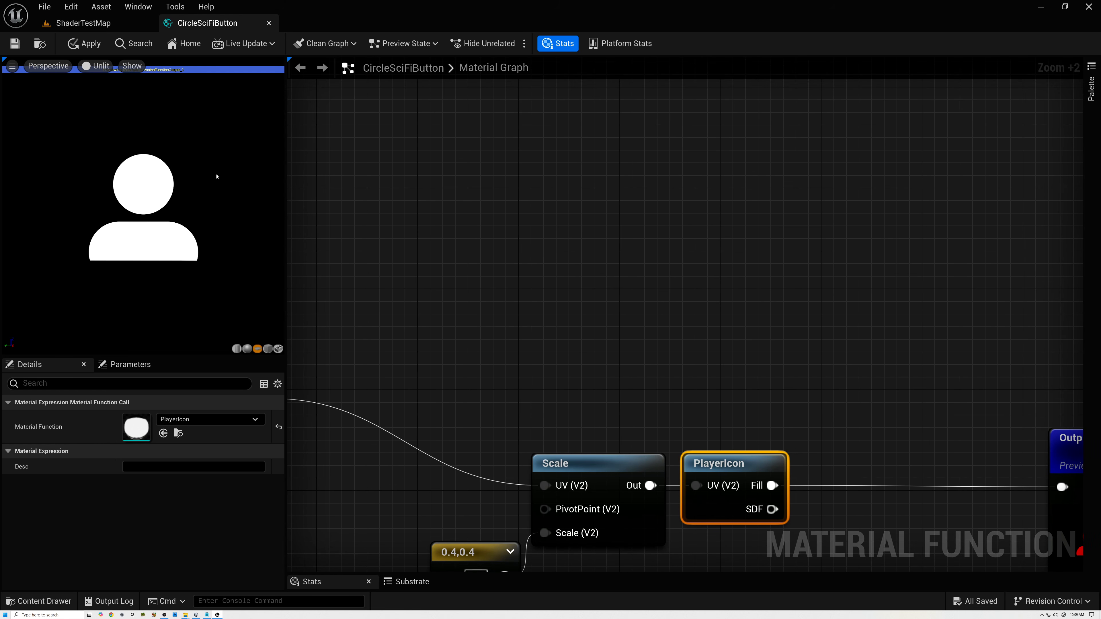
- Add a Circle SDF node to the material graph and place it above the Scale node
right_click(546, 264)
type("circle")
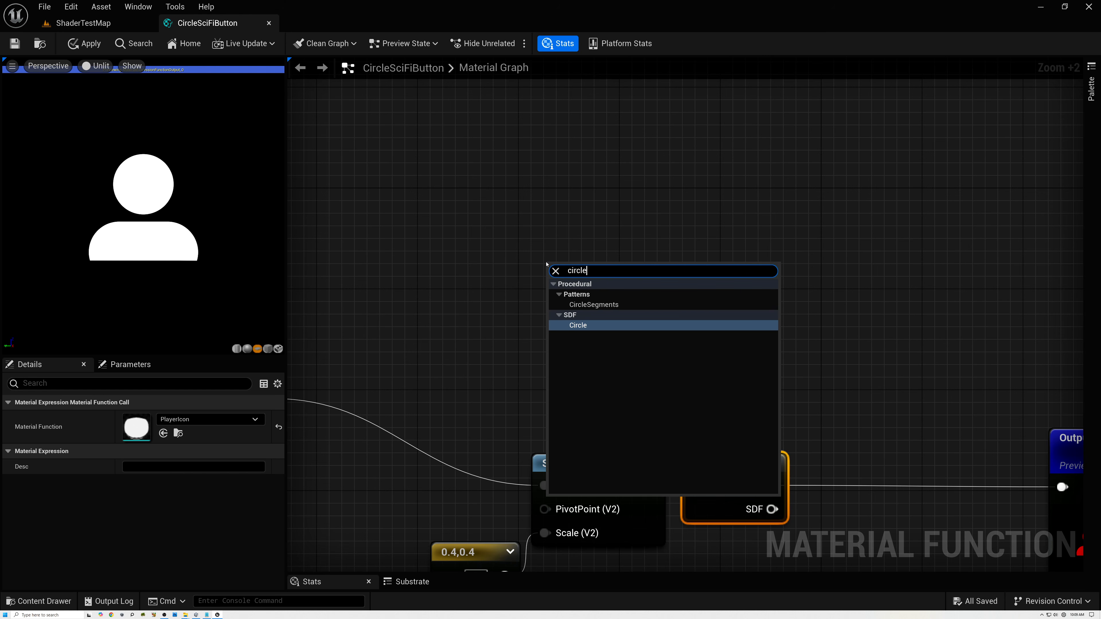
left_click(578, 325)
left_click_drag(616, 271, 487, 251)
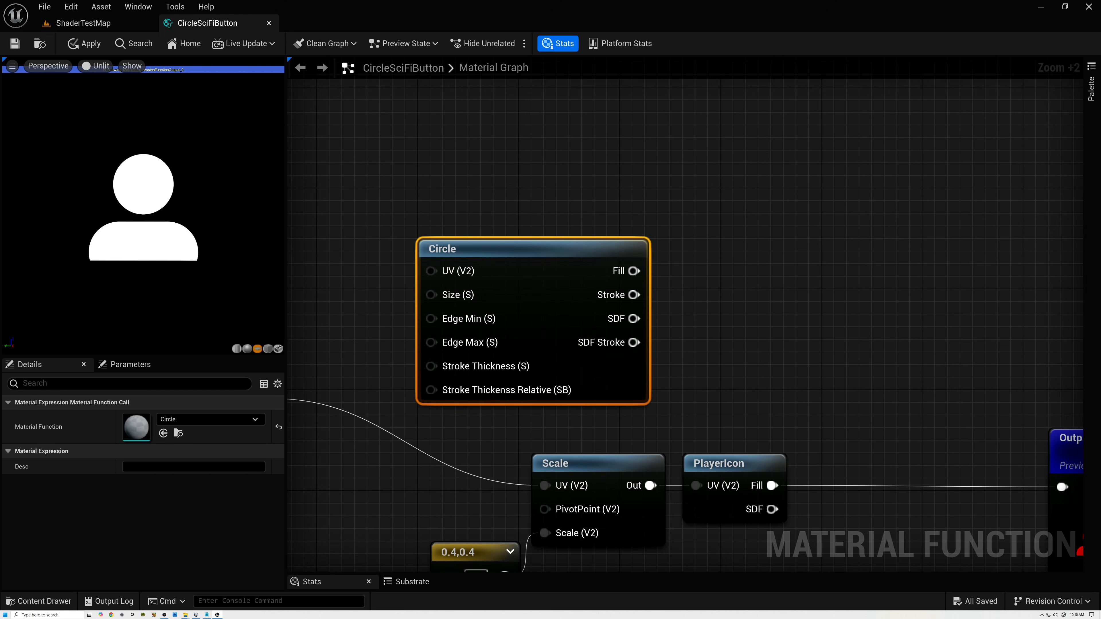
- Add an AntiAliasing node fed by the Circle node's SDF Stroke output
left_click_drag(634, 342, 703, 329)
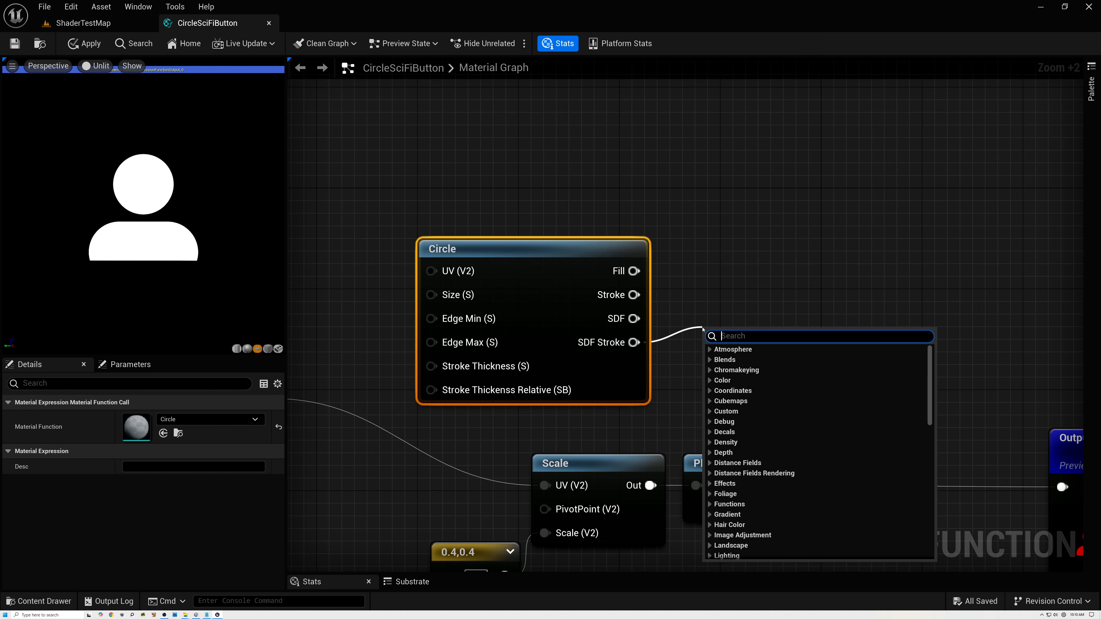
type("anti")
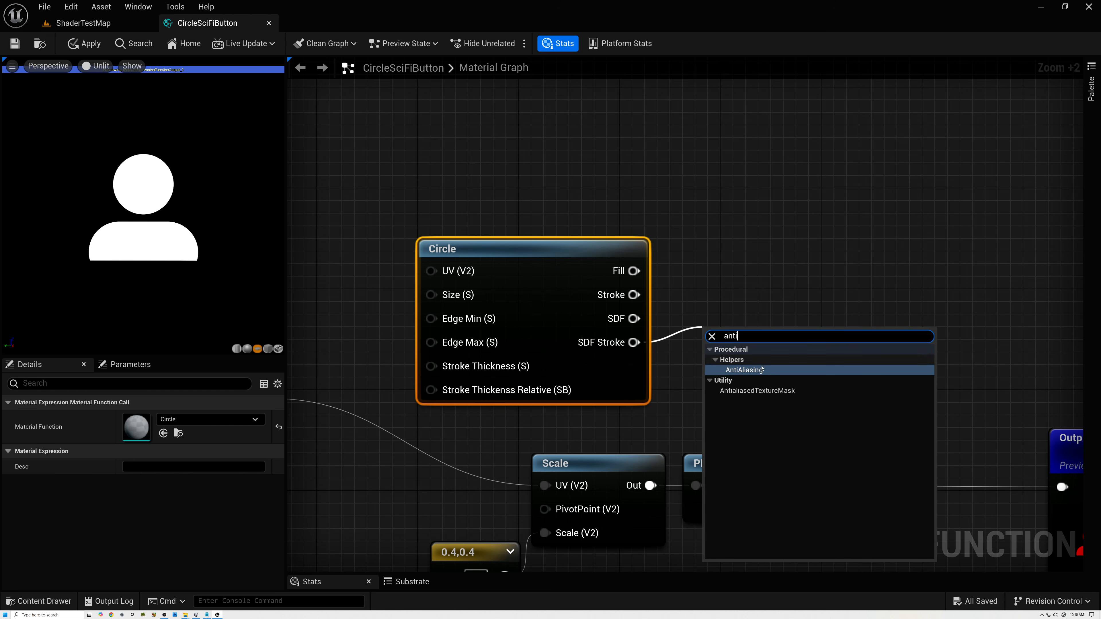
left_click(744, 370)
left_click_drag(774, 321, 764, 324)
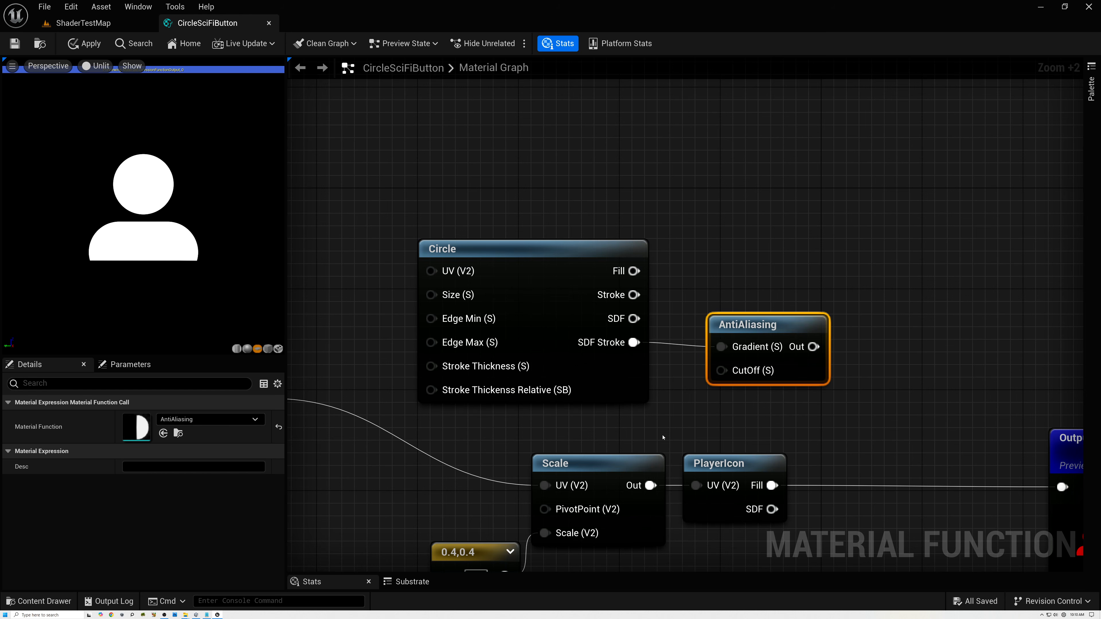
- Add a constant of 0, connect it to the AntiAliasing node's CutOff input, and reposition the AntiAliasing node
key("1")
left_click(650, 420)
left_click_drag(703, 422, 722, 371)
left_click_drag(749, 325, 722, 326)
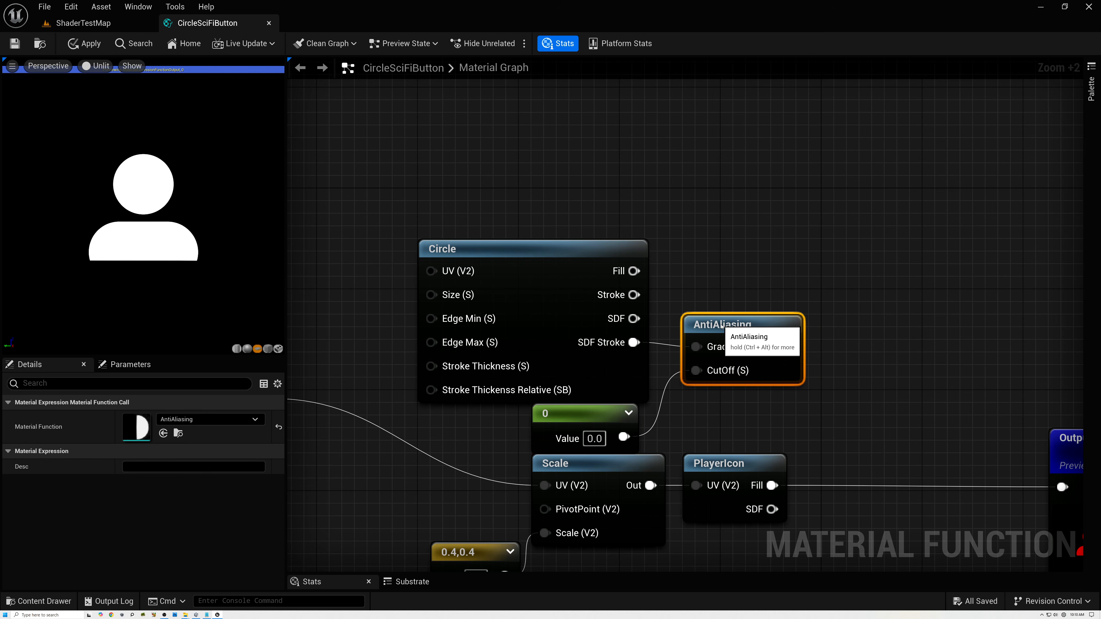
- Add a OneMinus node after the AntiAliasing output and expand its preview
left_click_drag(788, 347, 838, 346)
type("one")
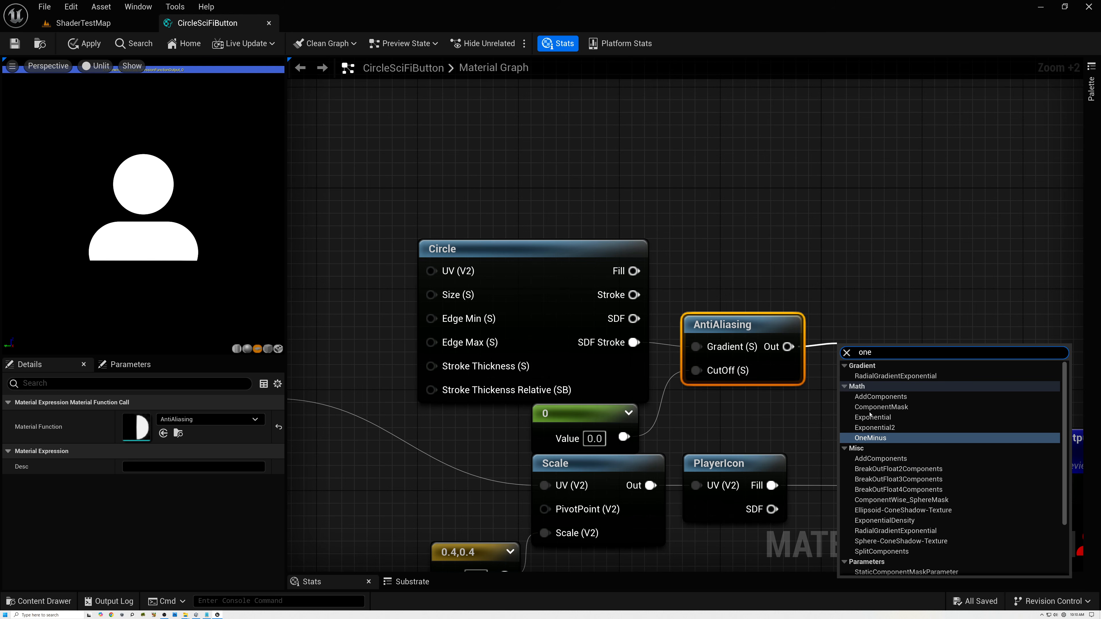
left_click(869, 439)
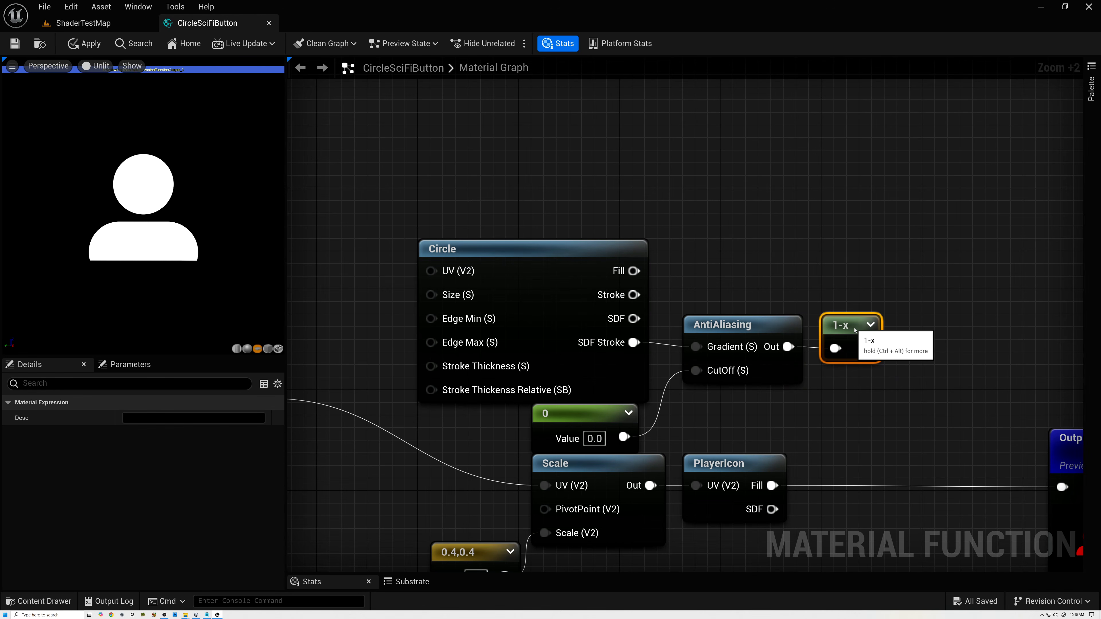
left_click(870, 325)
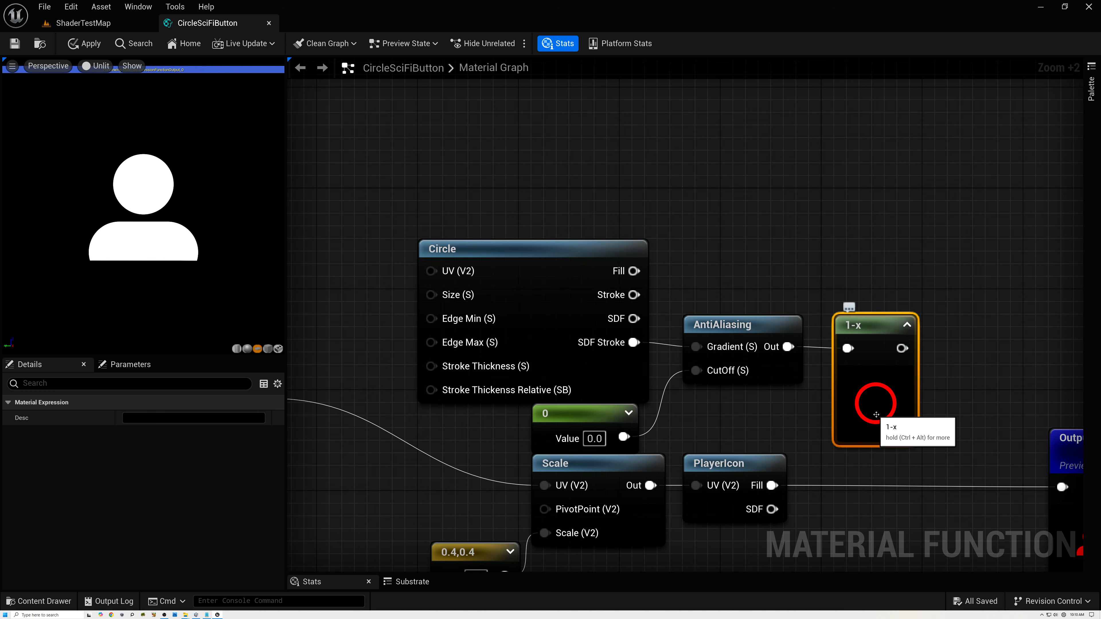
scroll(876, 415, "up", 3)
scroll(882, 398, "down", 1)
scroll(884, 393, "down", 1)
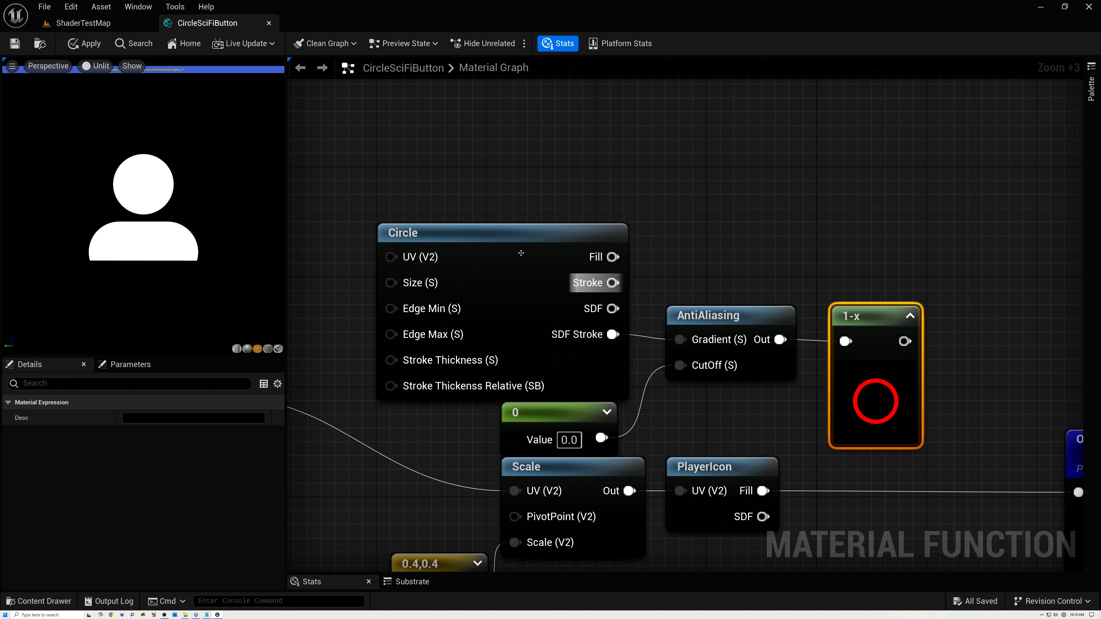
- Add a constant with value 0.81 and connect it to the Circle node's Size input
right_click_drag(374, 226, 555, 184)
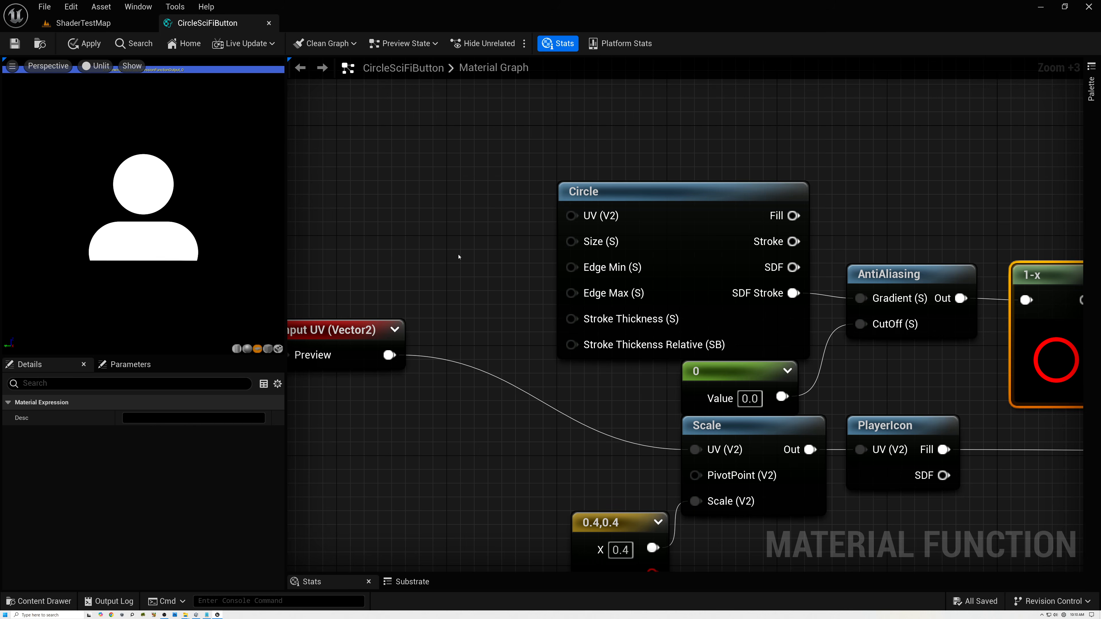
key("1")
left_click(442, 233)
left_click(516, 272)
left_click(515, 272)
left_click_drag(519, 271, 574, 242)
type("81")
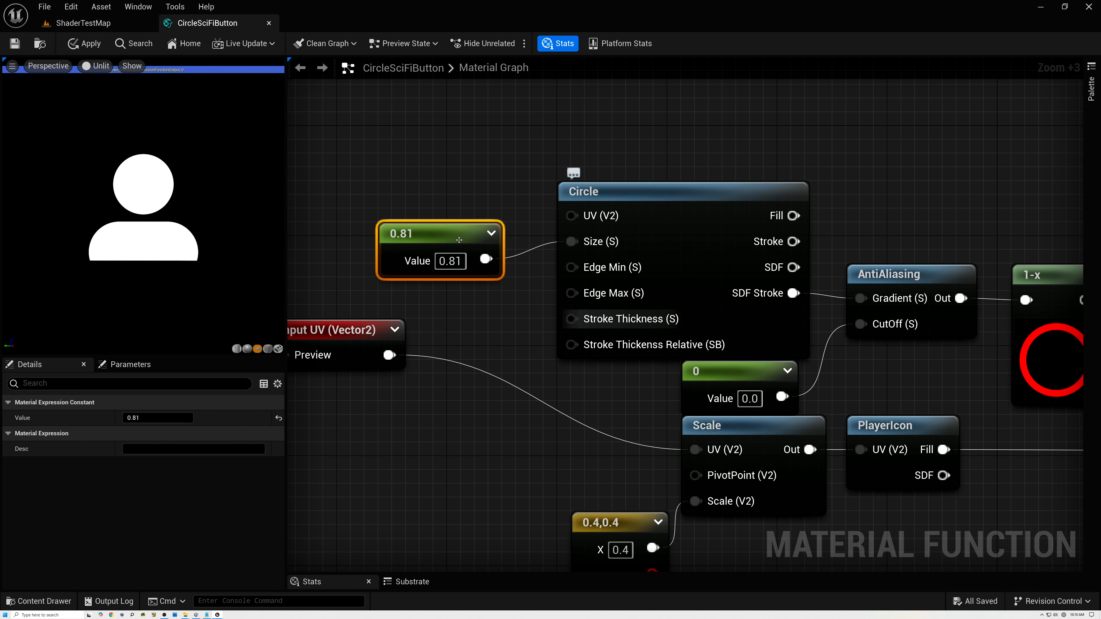
left_click_drag(453, 232, 480, 219)
- Add a constant with value 0.008 and connect it to the Circle node's Stroke Thickness input
right_click_drag(1012, 380, 604, 324)
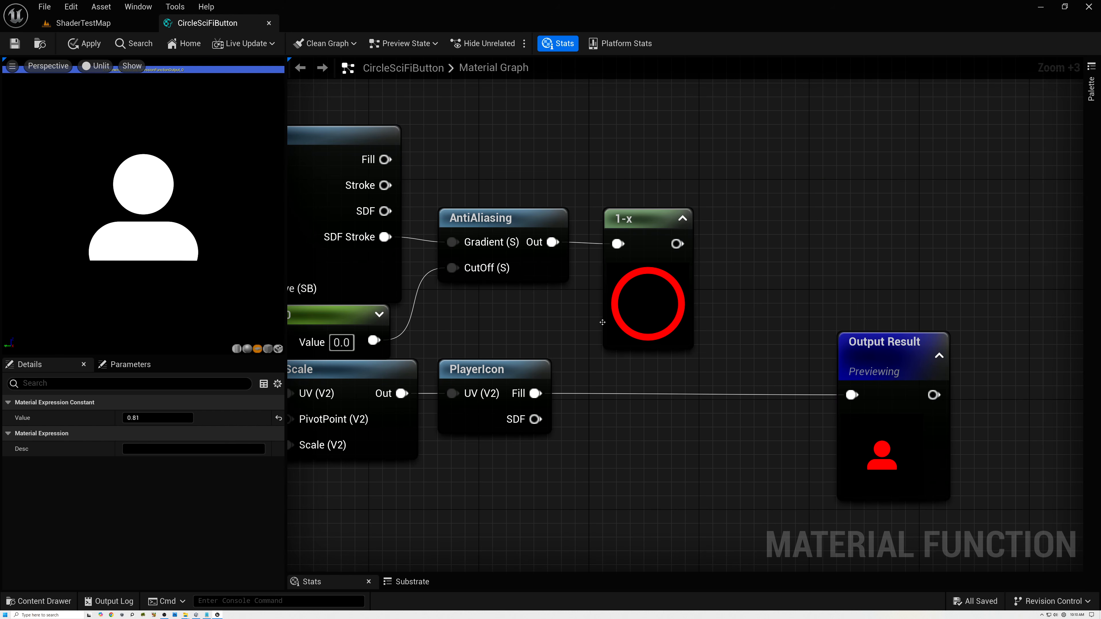
scroll(651, 289, "up", 4)
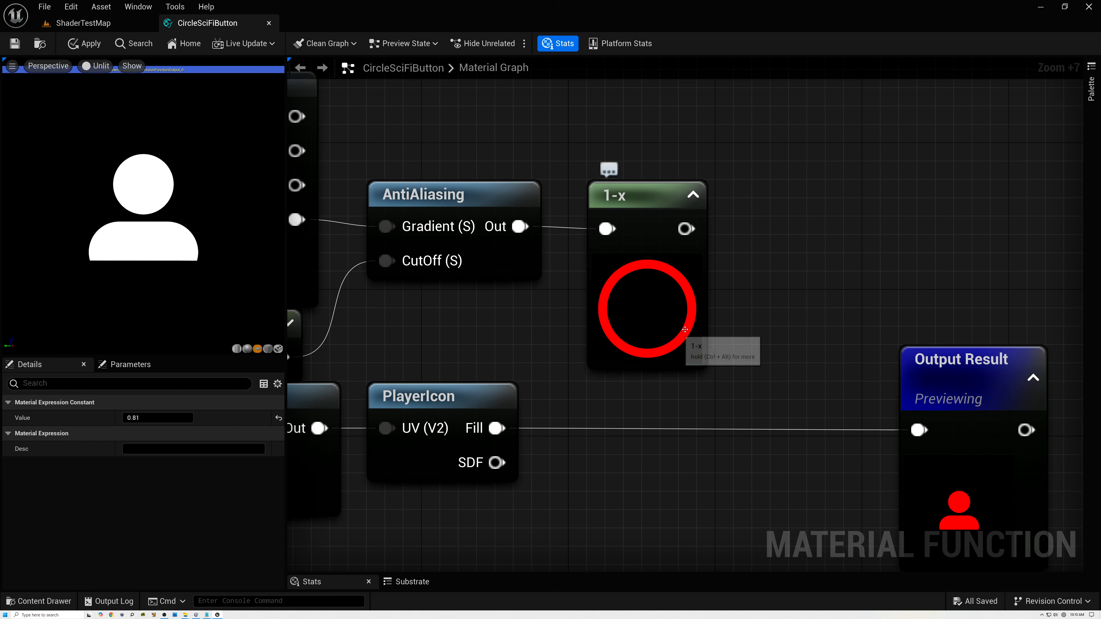
scroll(680, 305, "down", 9)
right_click_drag(414, 290, 587, 282)
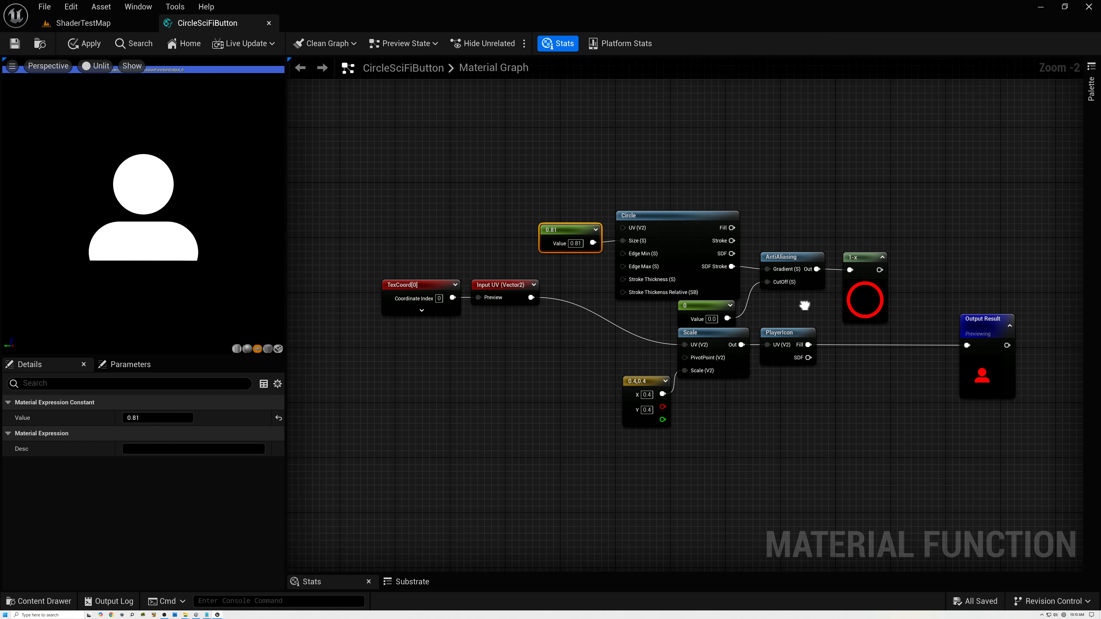
scroll(587, 279, "up", 4)
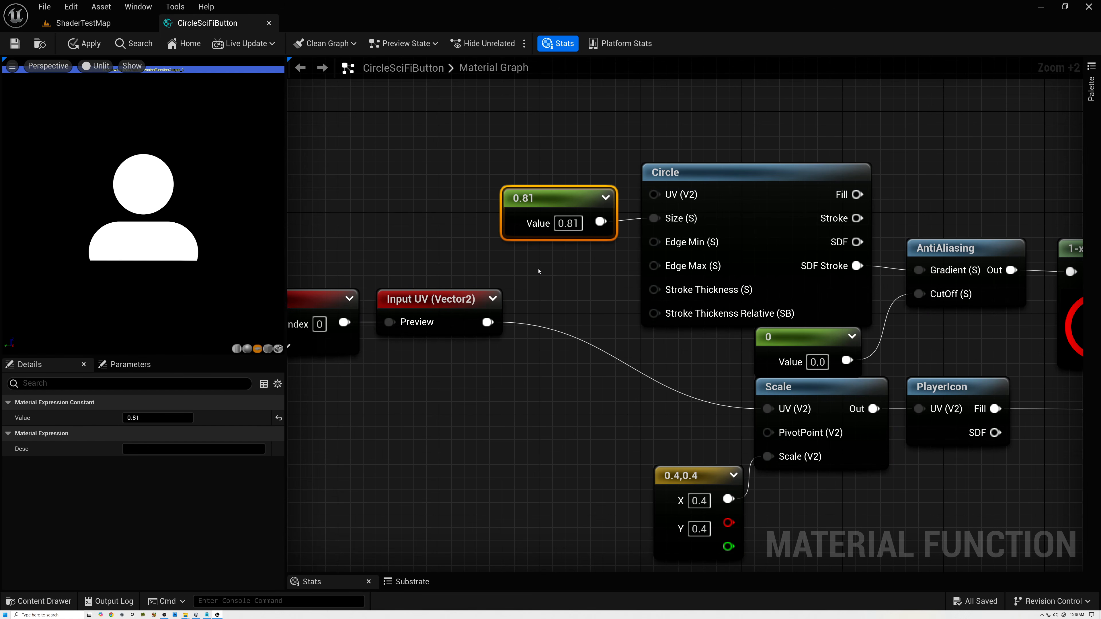
key("1")
left_click(528, 265)
left_click_drag(566, 273, 553, 262)
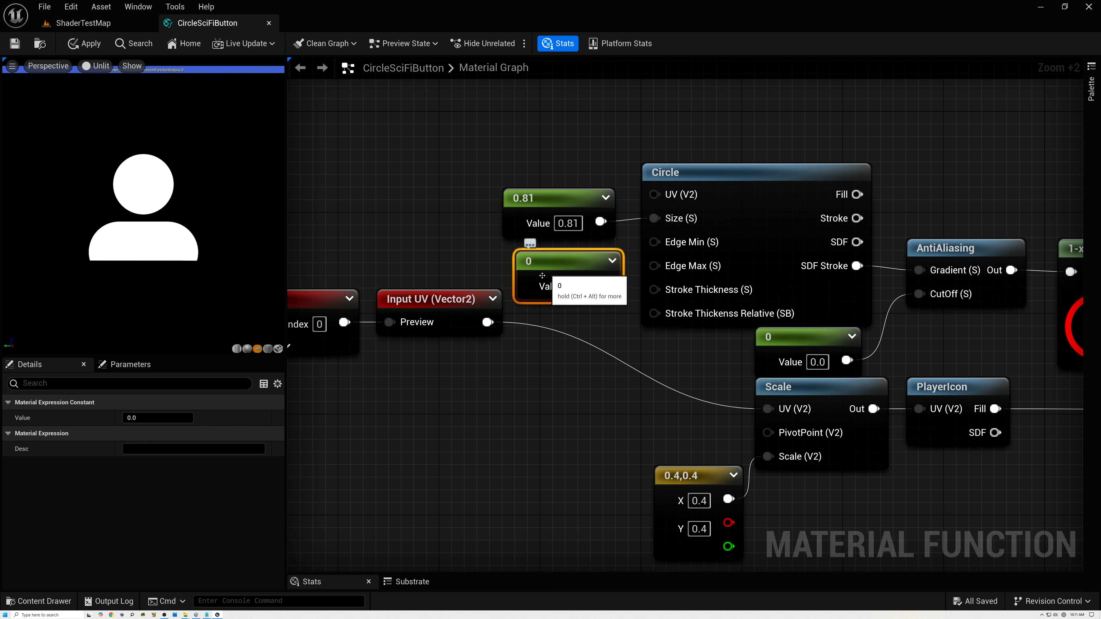
left_click(578, 287)
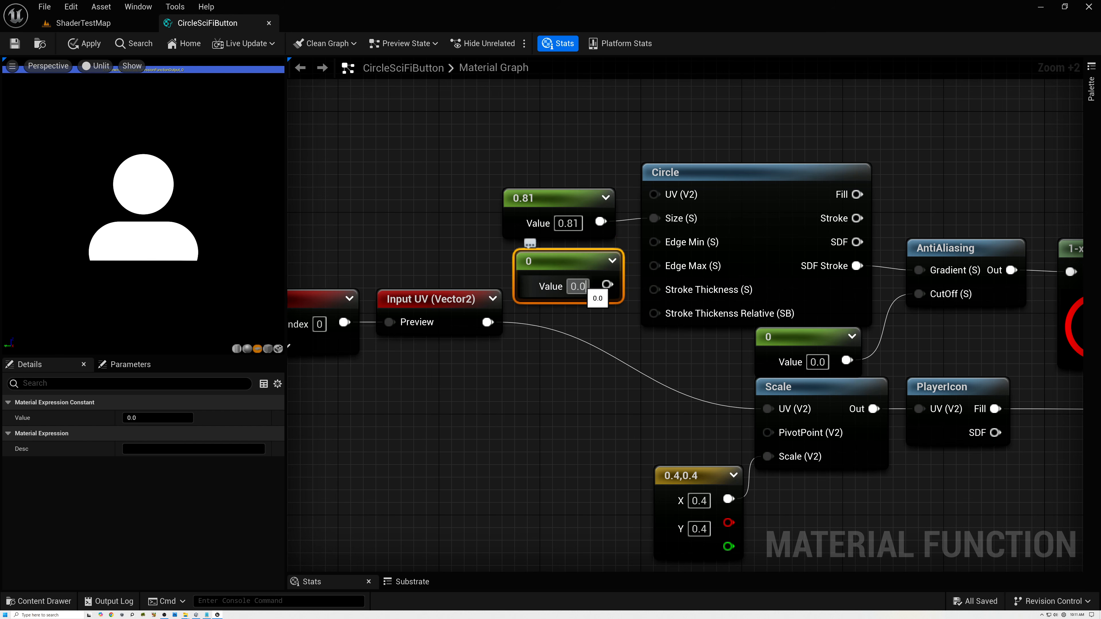
type("0.008")
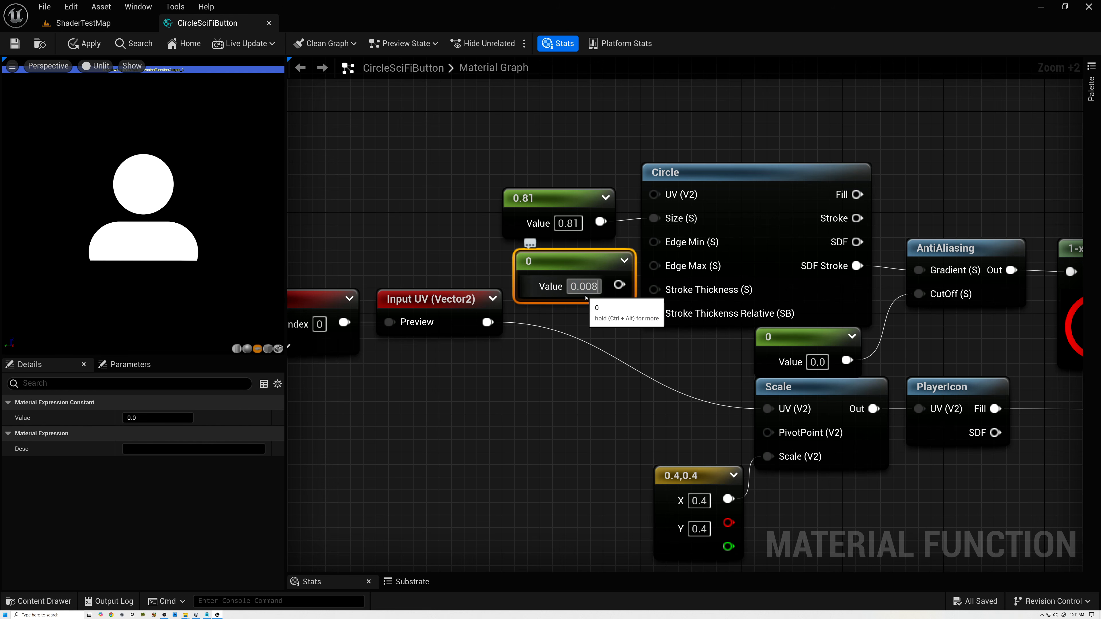
key("Return")
mouse_move(593, 264)
left_mouse_down()
mouse_move(581, 263)
mouse_move(654, 290)
left_mouse_up()
- Move the whole Circle, constants, AntiAliasing and 1-x node group higher above the PlayerIcon chain
right_click_drag(946, 326, 576, 302)
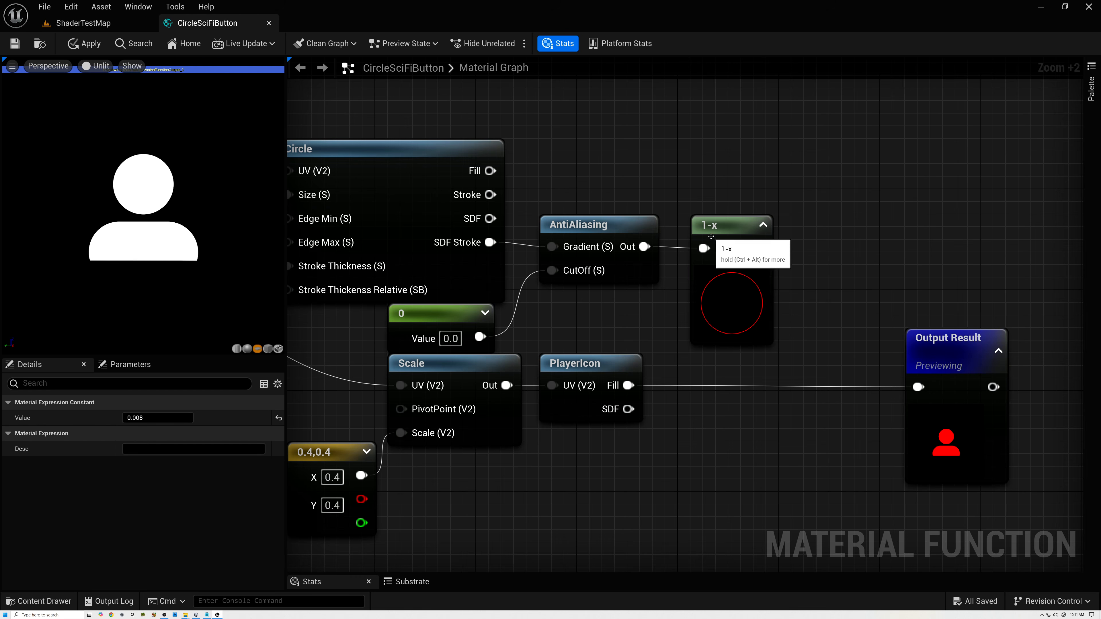
scroll(658, 201, "down", 2)
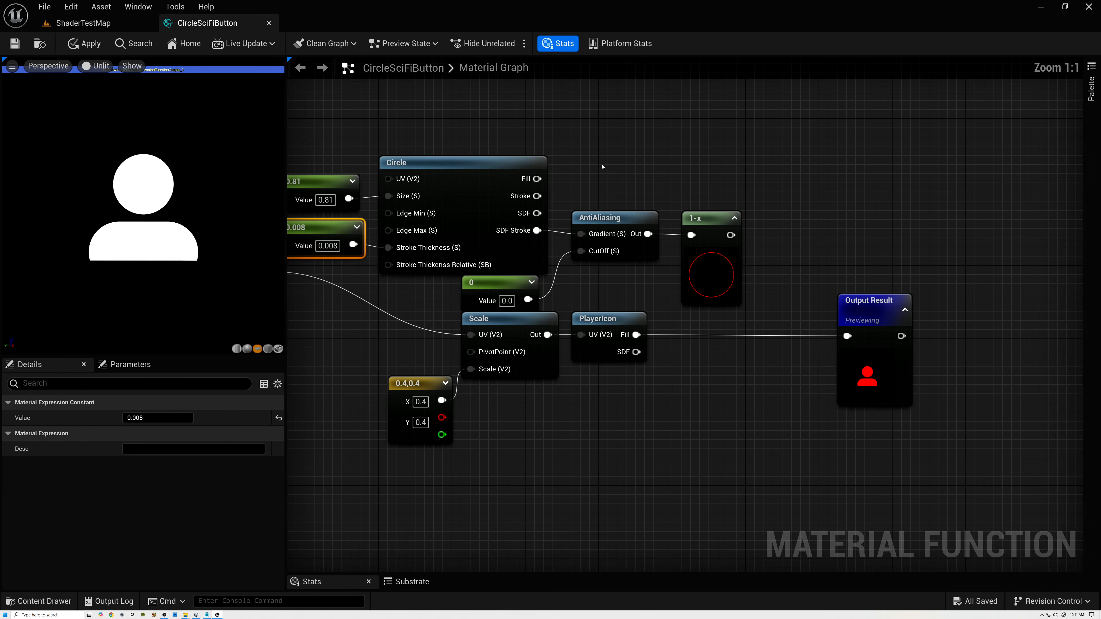
right_click_drag(603, 167, 745, 231)
left_click_drag(462, 186, 849, 355)
left_click_drag(774, 289, 663, 252)
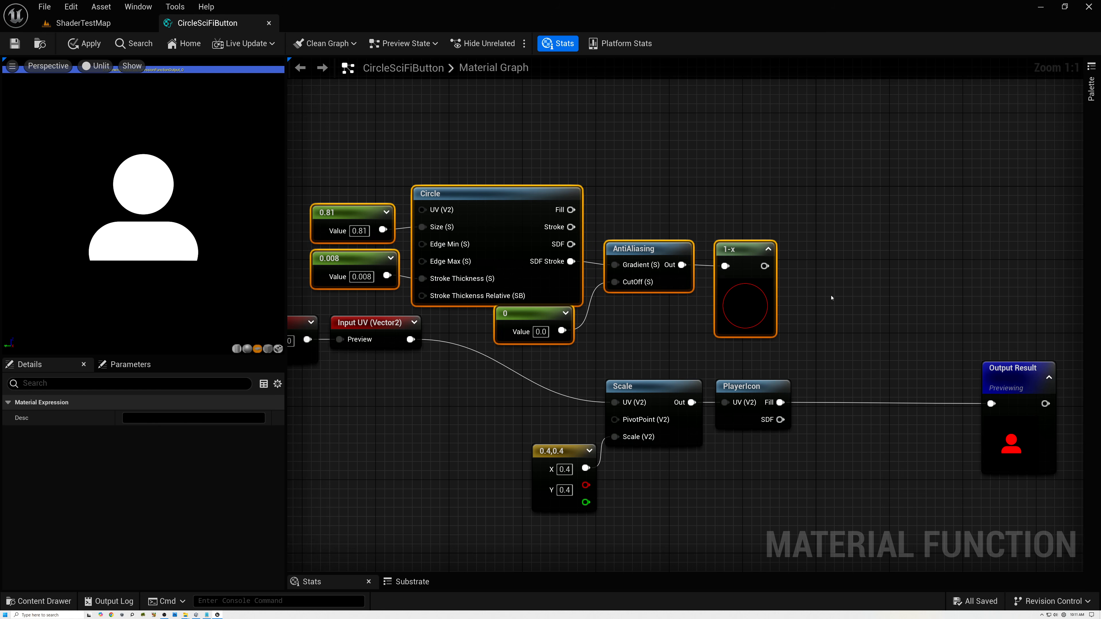
left_click(832, 298)
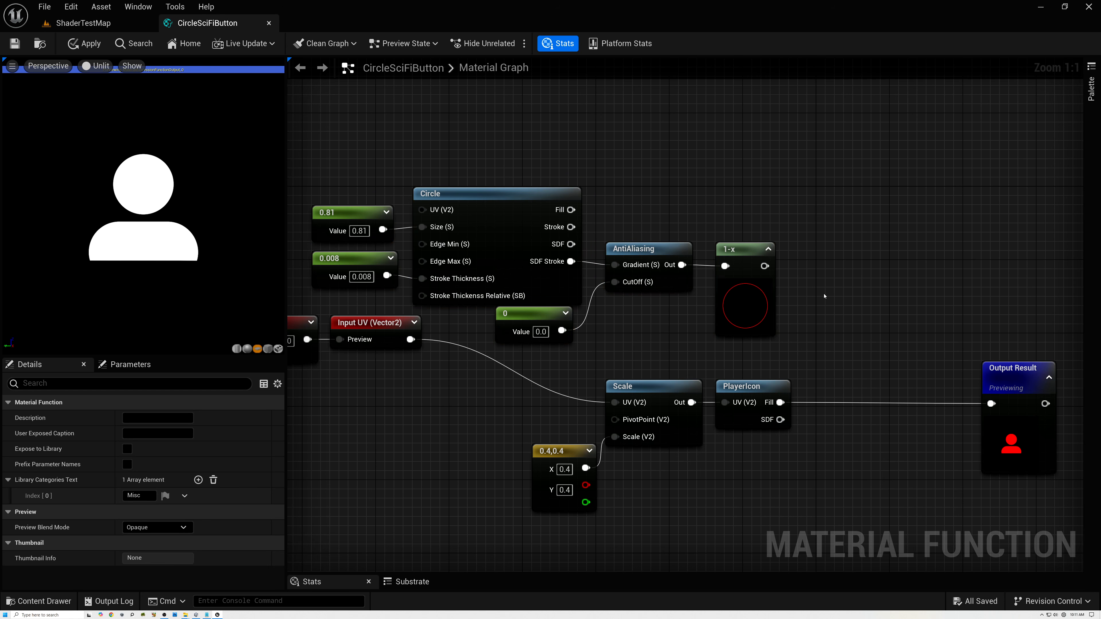
- Add an Add node combining the 1-x output in A with PlayerIcon's Fill in B, and expand its preview
right_click(824, 296)
type("add")
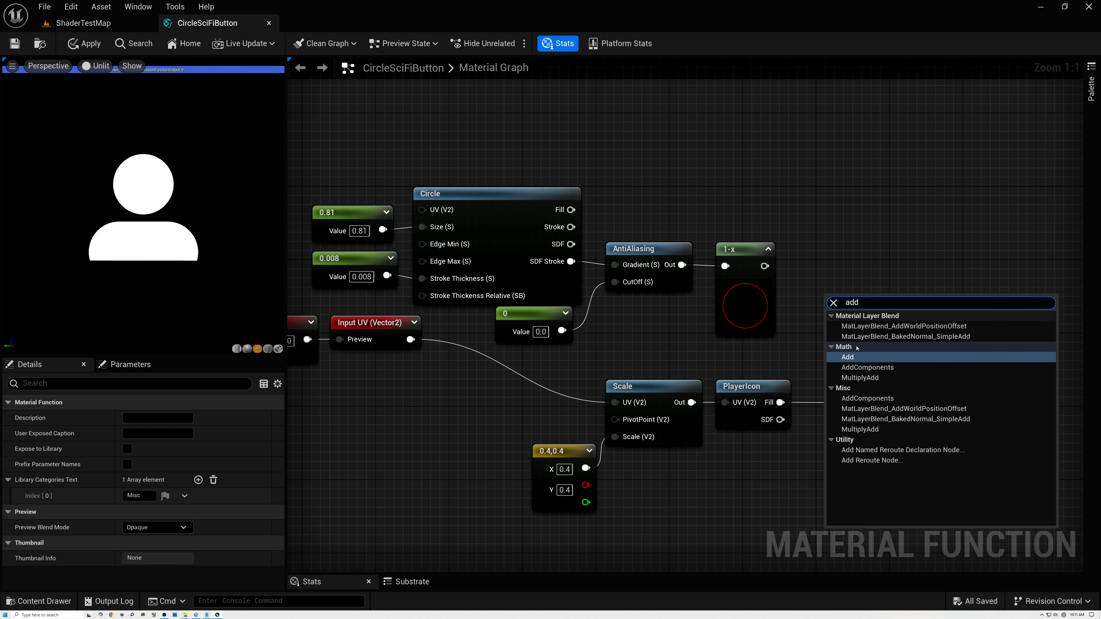
left_click(856, 359)
left_click_drag(765, 266, 843, 255)
left_click_drag(780, 403, 836, 293)
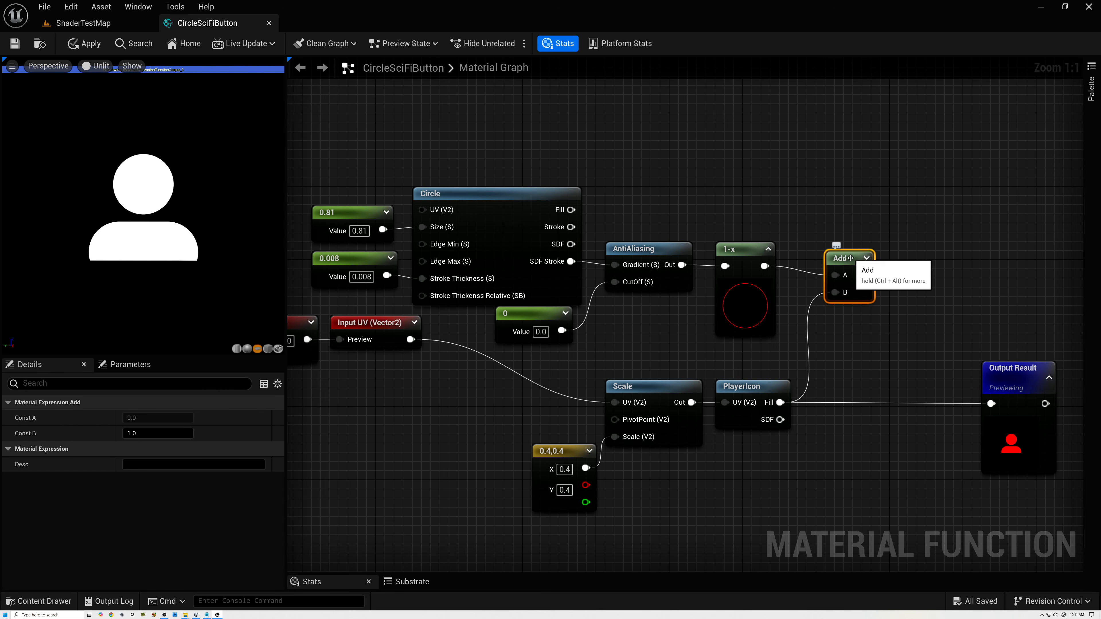
left_click(866, 259)
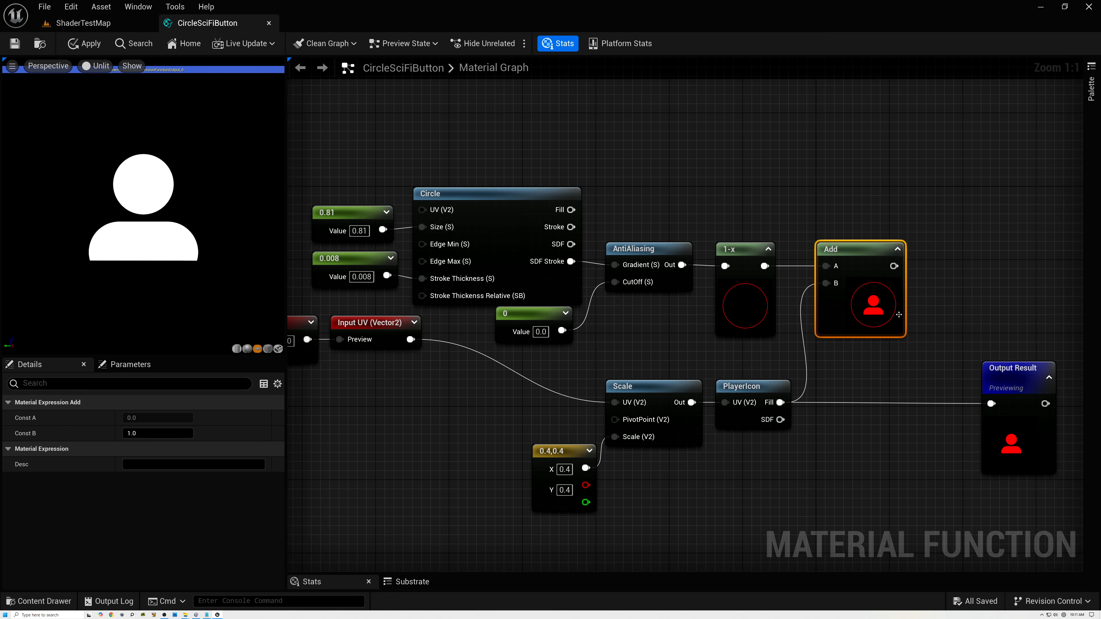
- Connect the Add node's output to the Output Result node in place of the PlayerIcon fill
scroll(884, 306, "up", 6)
scroll(884, 307, "up", 1)
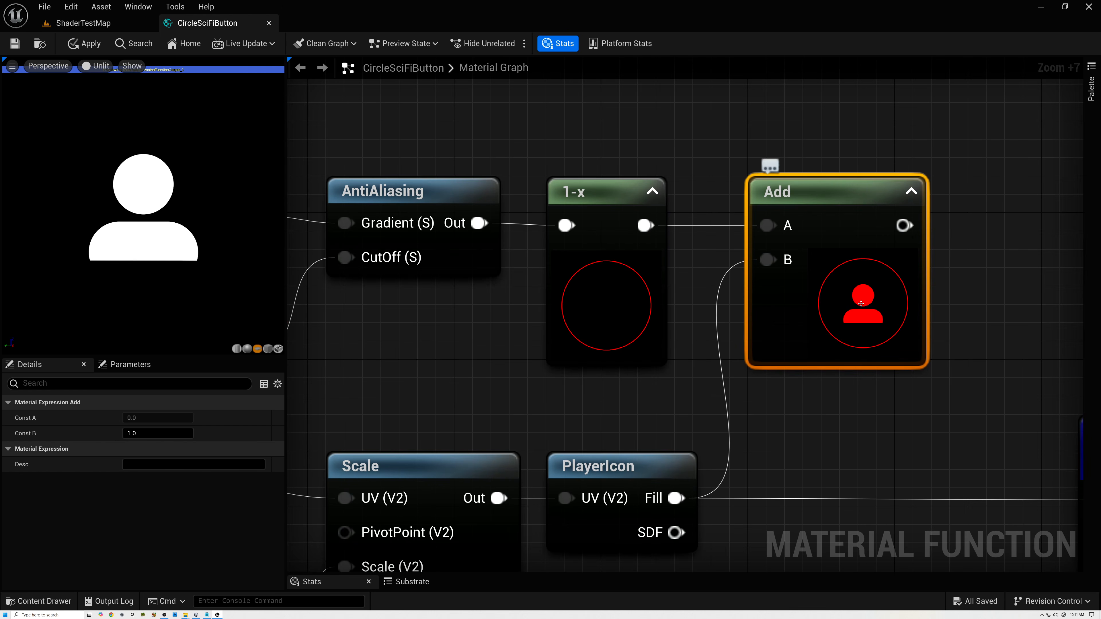
scroll(815, 319, "down", 5)
left_click_drag(877, 255, 1010, 443)
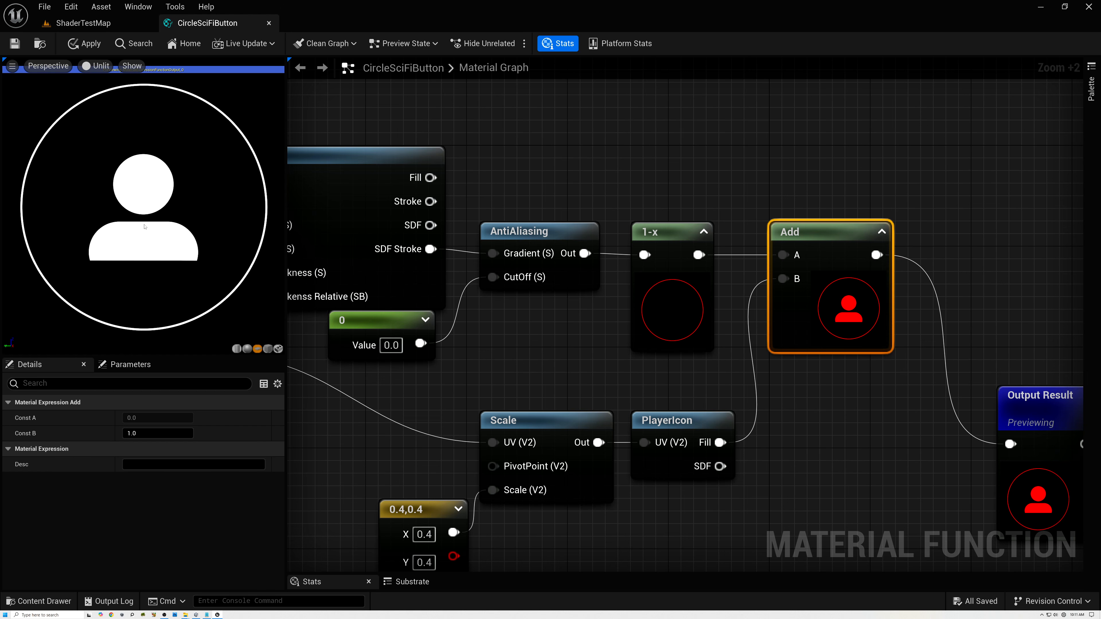
- Connect Input UV to the Circle node's UV input and move the TexCoord and Input UV nodes up level with it
right_click_drag(553, 367, 664, 386)
scroll(664, 386, "down", 3)
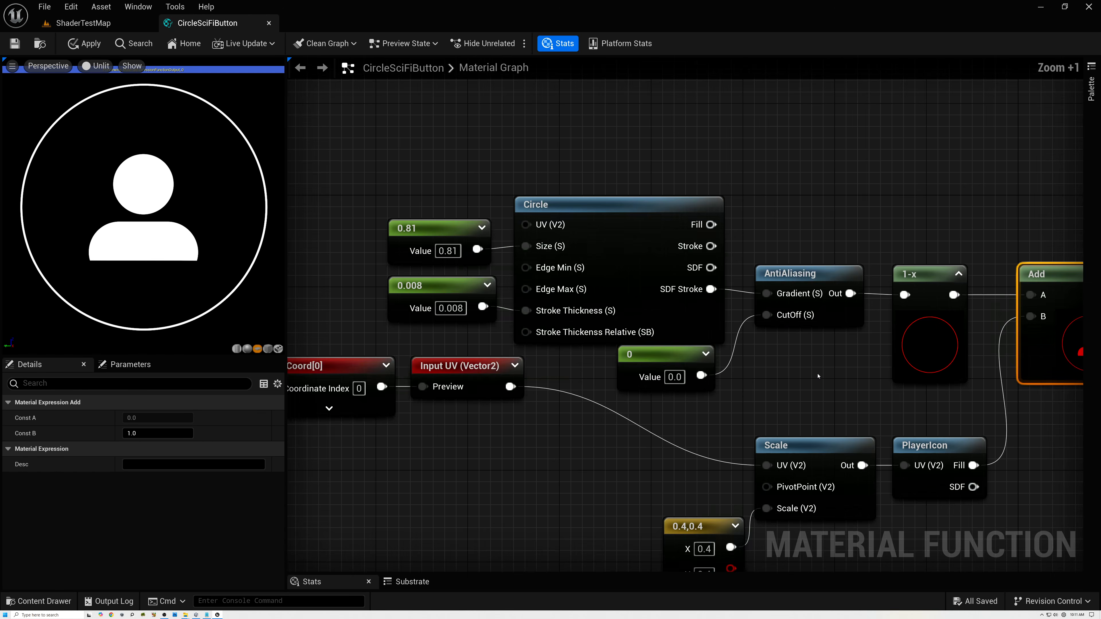
right_click_drag(650, 168, 822, 234)
left_click_drag(594, 451, 788, 305)
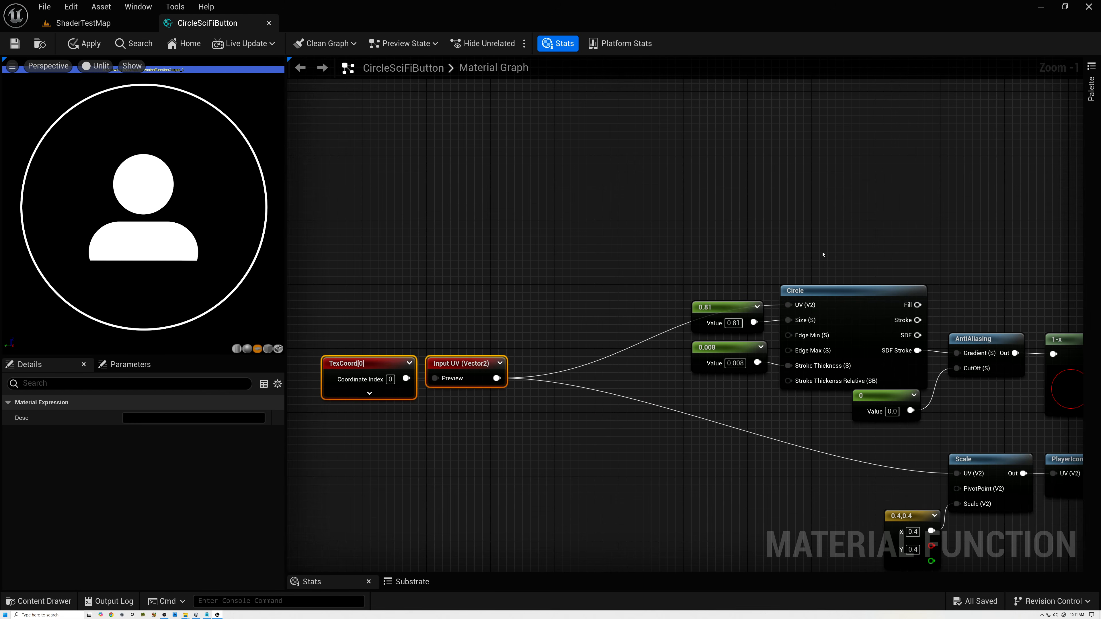
left_click_drag(478, 386, 487, 297)
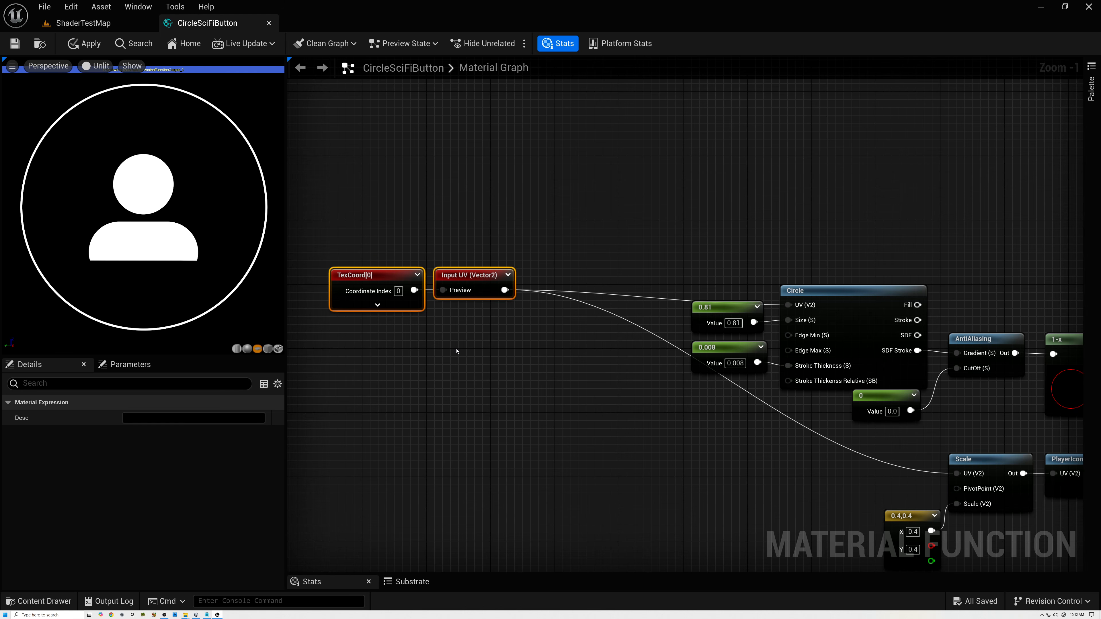
- Move the Output Result node further along the graph, level with the Add node, and clear the selection
right_click_drag(660, 397, 443, 333)
right_click_drag(796, 358, 604, 366)
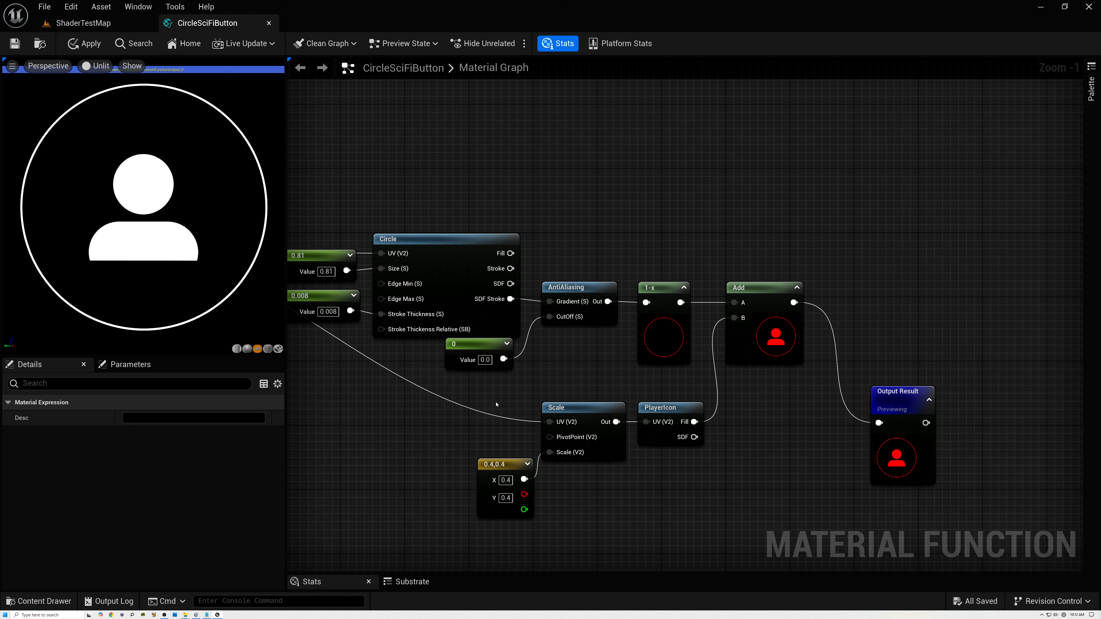
left_click_drag(904, 395, 993, 274)
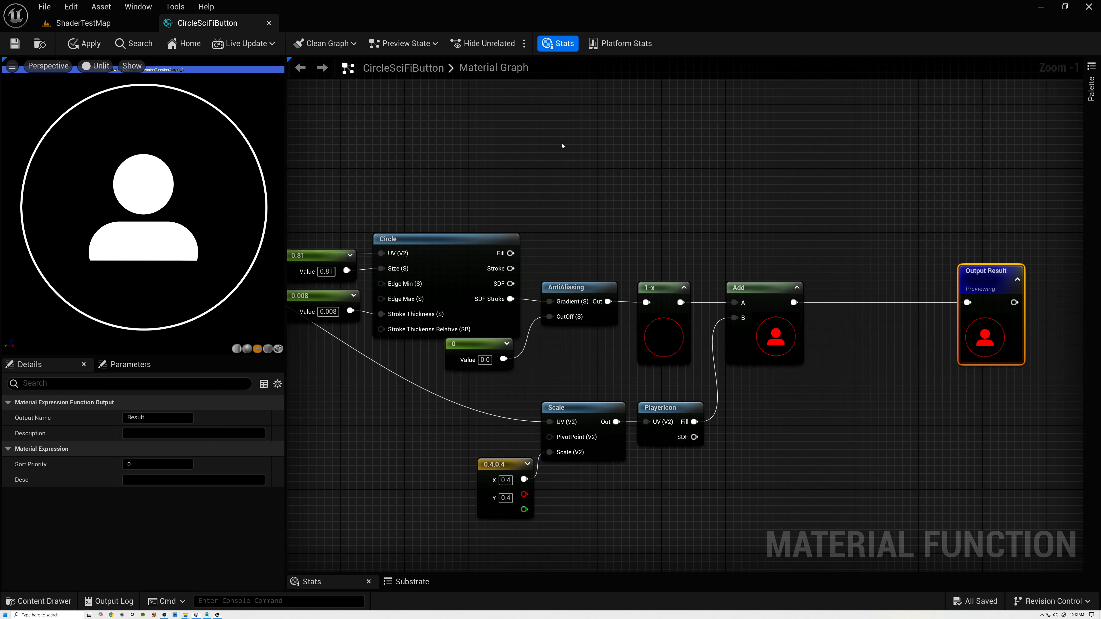
right_click_drag(615, 183, 652, 279)
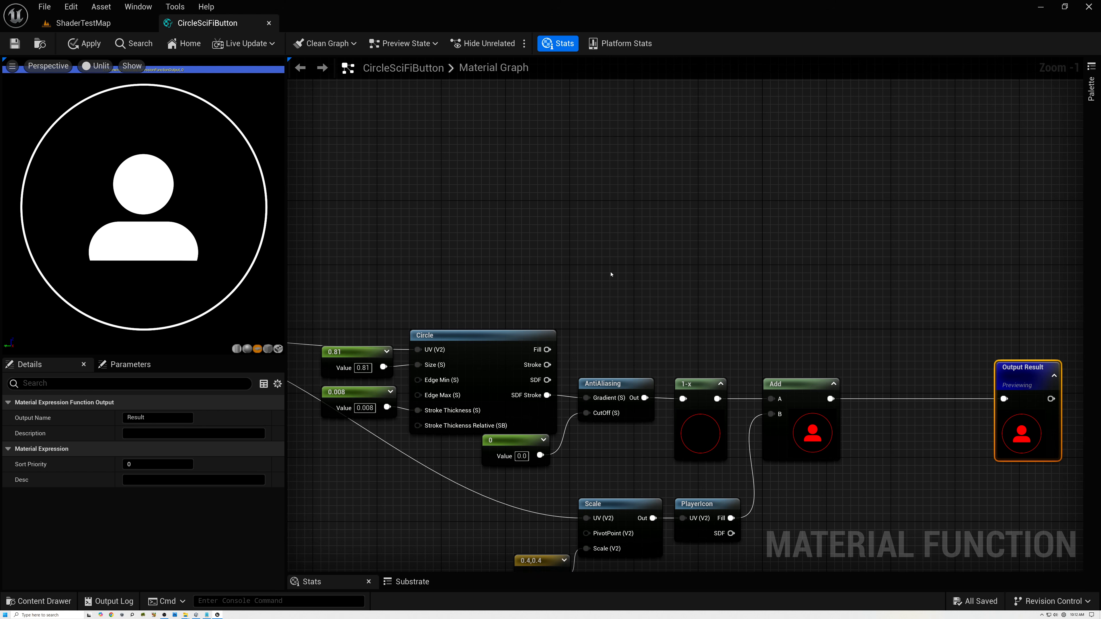
left_click(528, 220)
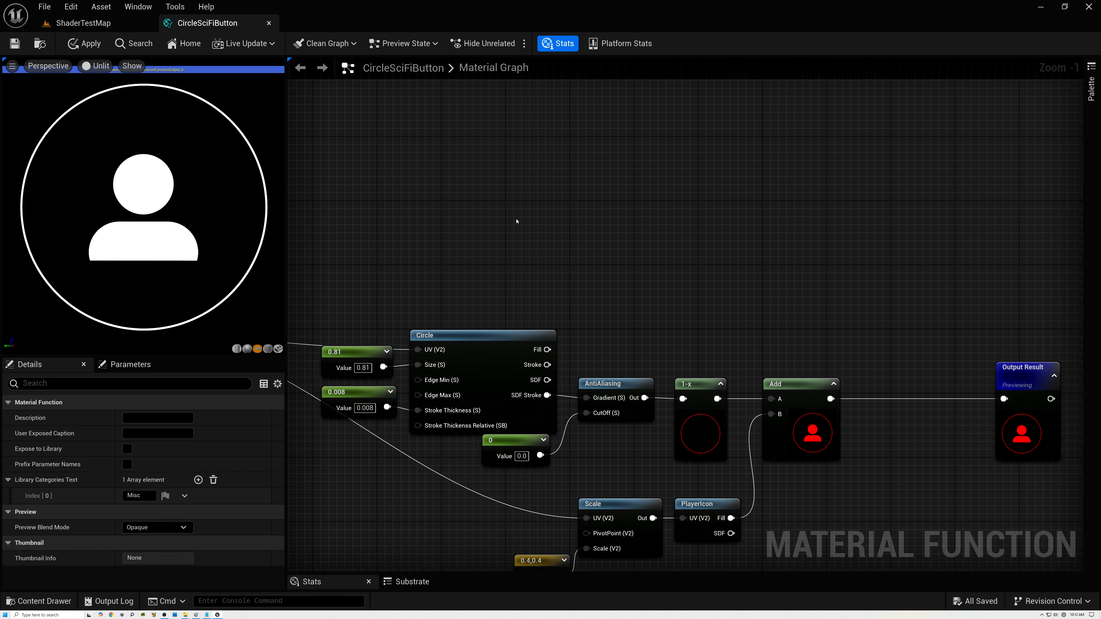
- Add a second Circle node and place it in the empty space above the existing Circle node
right_click(510, 222)
type("circl")
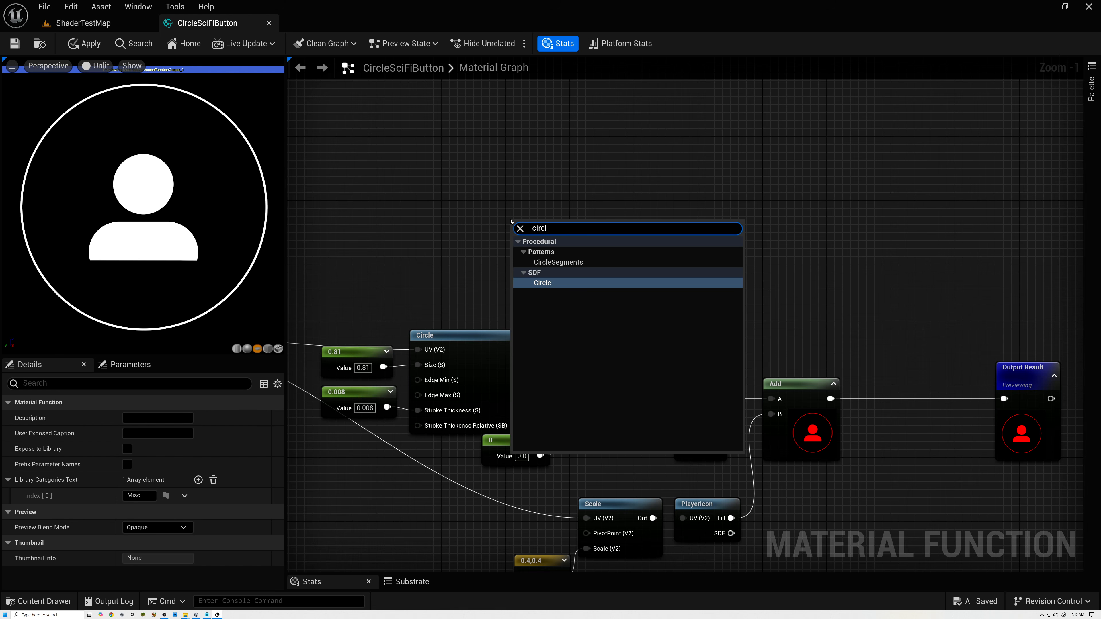
left_click(542, 283)
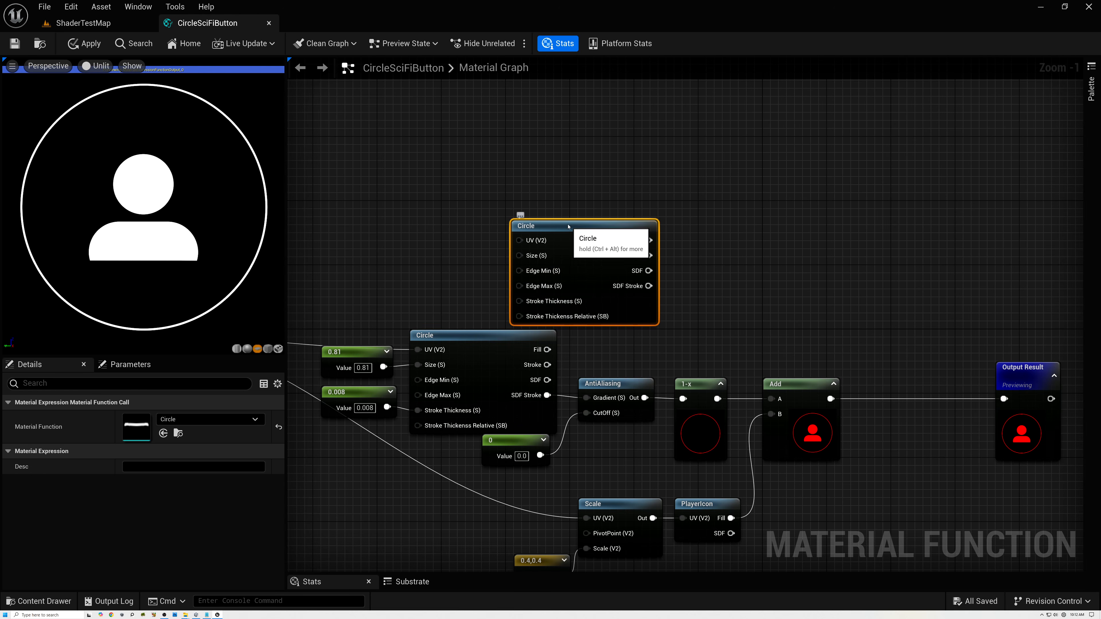
left_click_drag(563, 225, 505, 189)
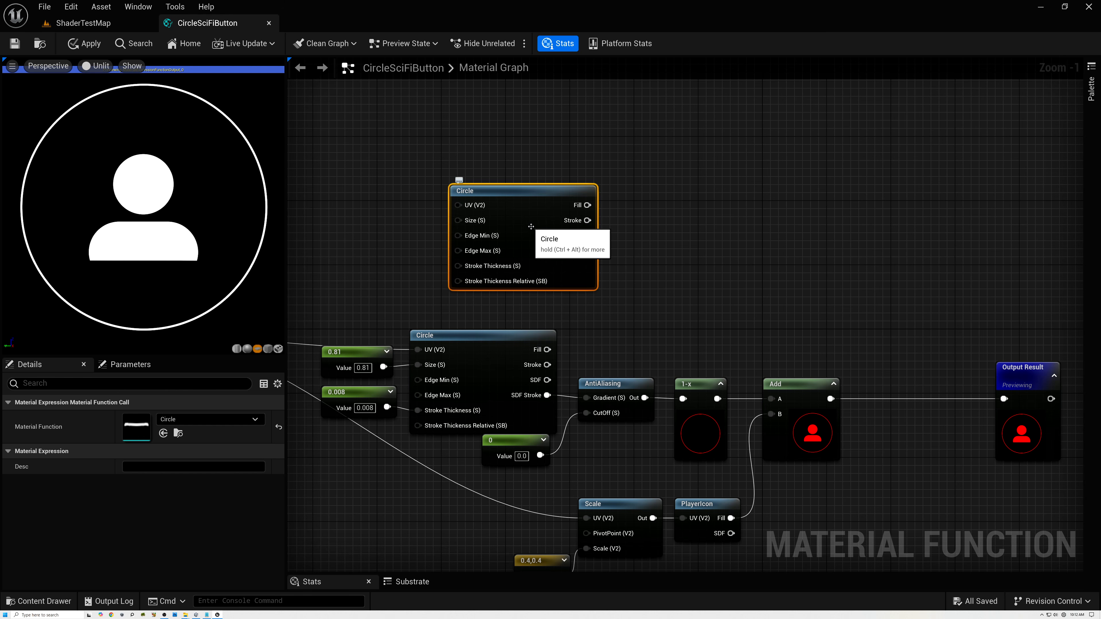
- Add a GridTiles node ahead of the new Circle node and arrange the two nodes with a gap between them
right_click_drag(398, 246, 632, 278)
right_click(594, 237)
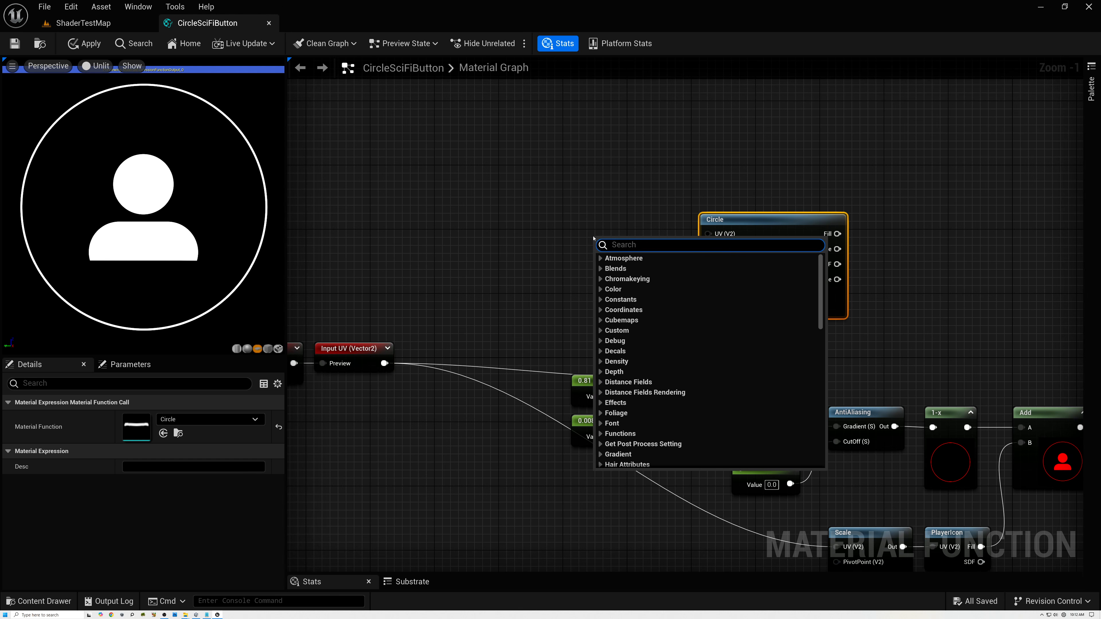
type("c")
key("BackSpace")
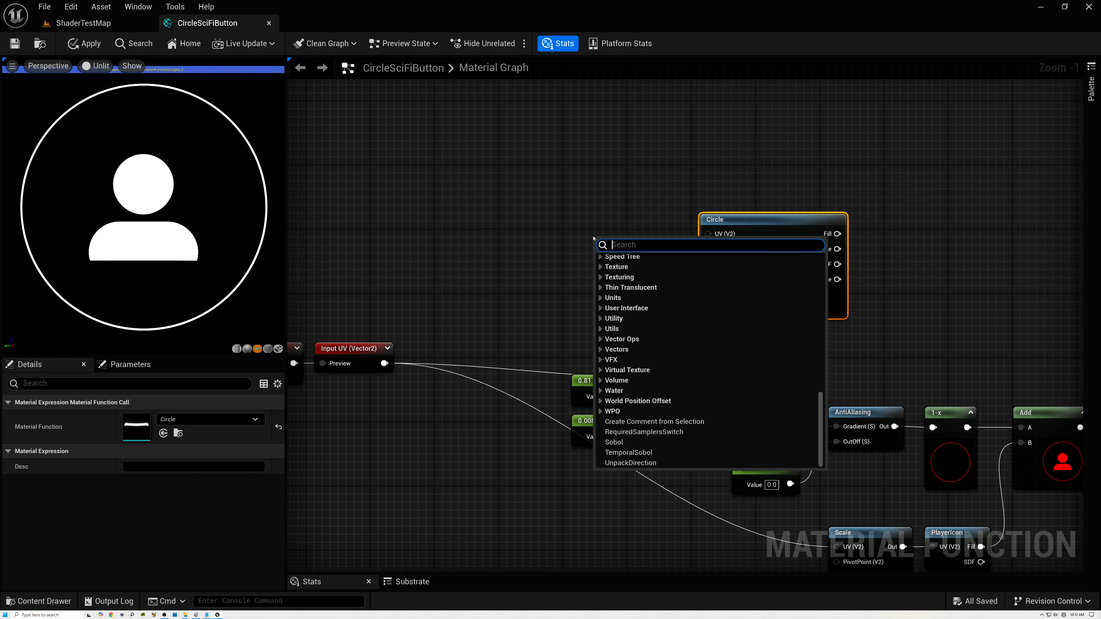
type("grid")
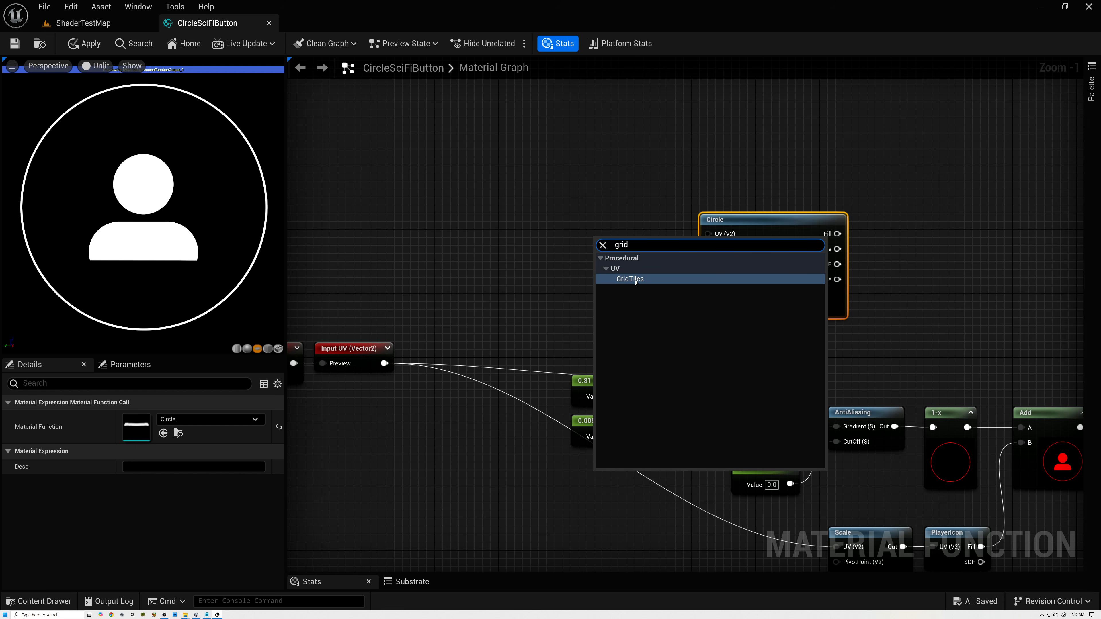
key("Return")
left_click_drag(656, 245, 555, 211)
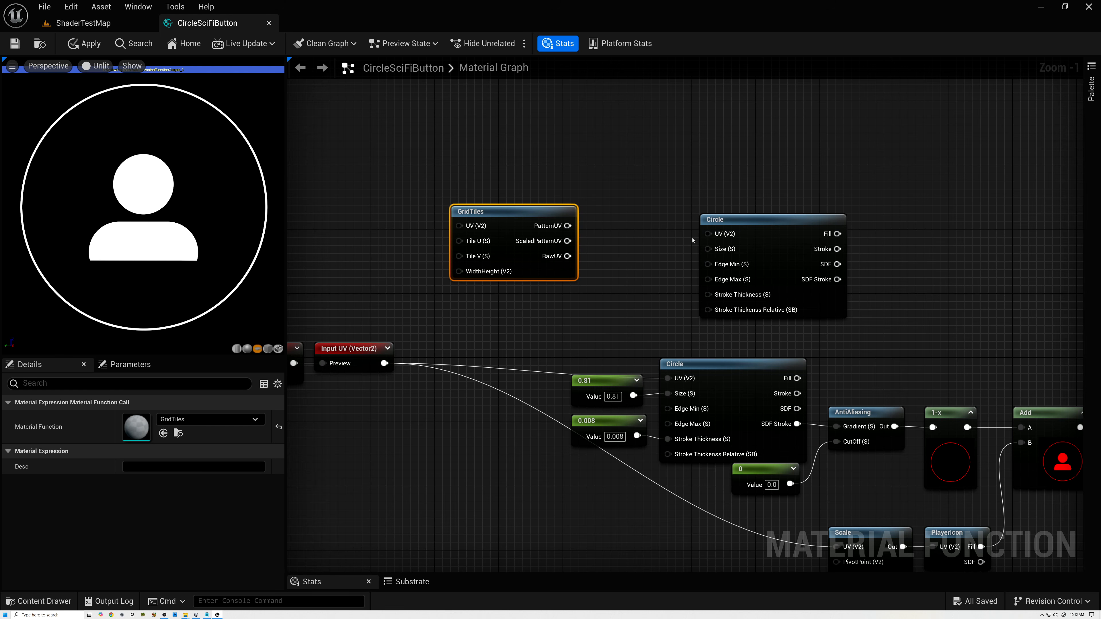
left_click_drag(750, 221, 725, 224)
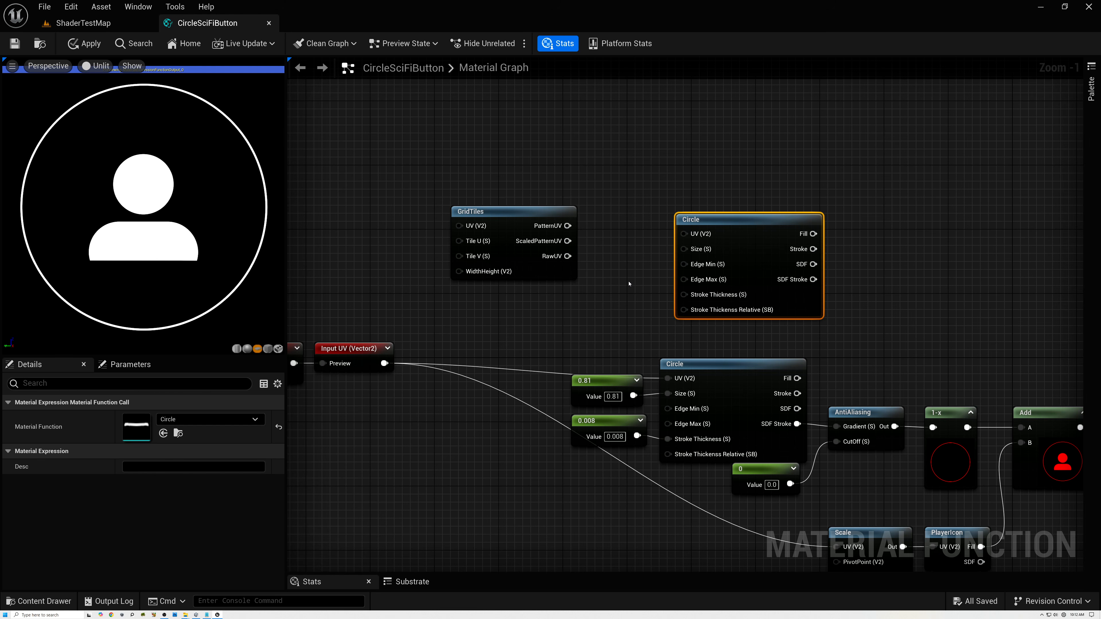
- Add a constant of 0.4, connect it to the new Circle's Size input, and place it beside that node
key("1")
left_click(621, 282)
left_click_drag(661, 288, 685, 250)
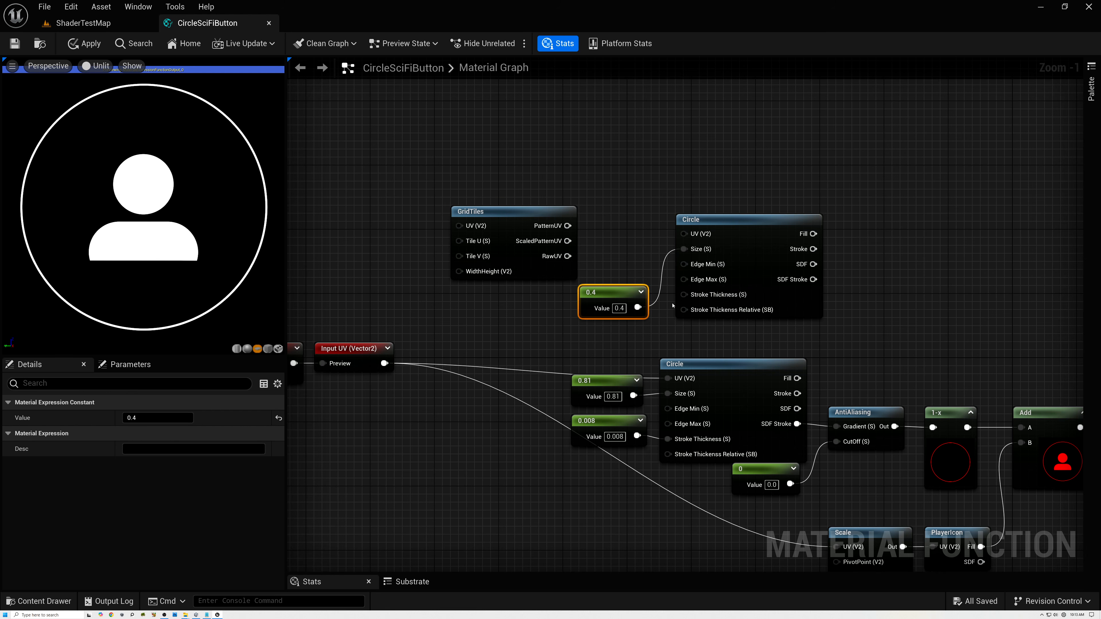
left_click_drag(625, 298, 650, 266)
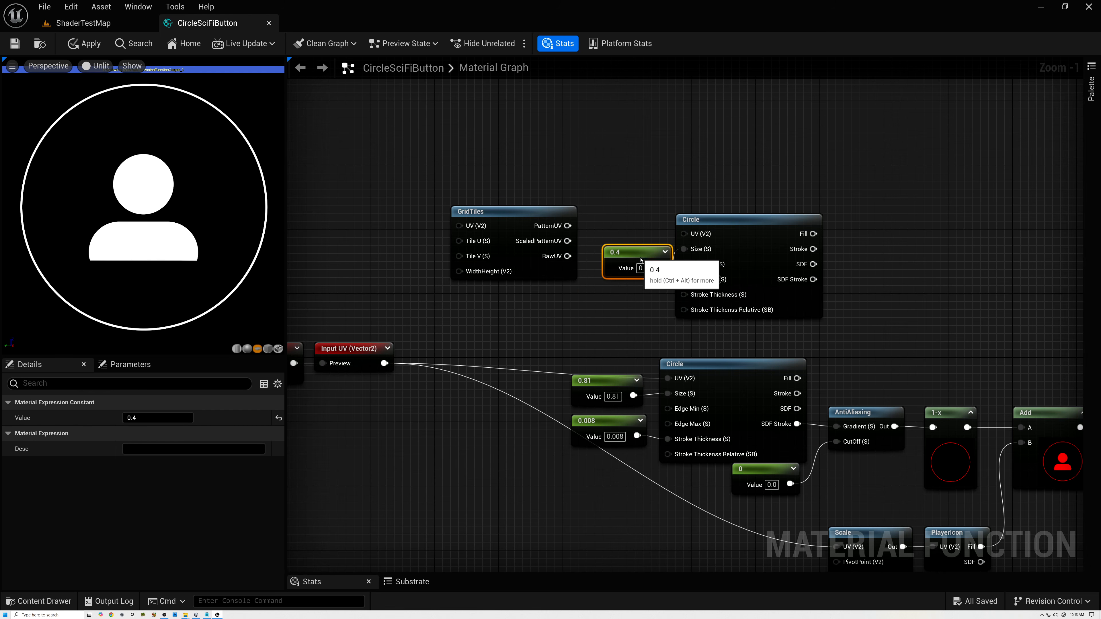
- Connect GridTiles' ScaledPatternUV output to the new Circle's UV input and align the GridTiles node with it
left_click_drag(524, 213, 530, 212)
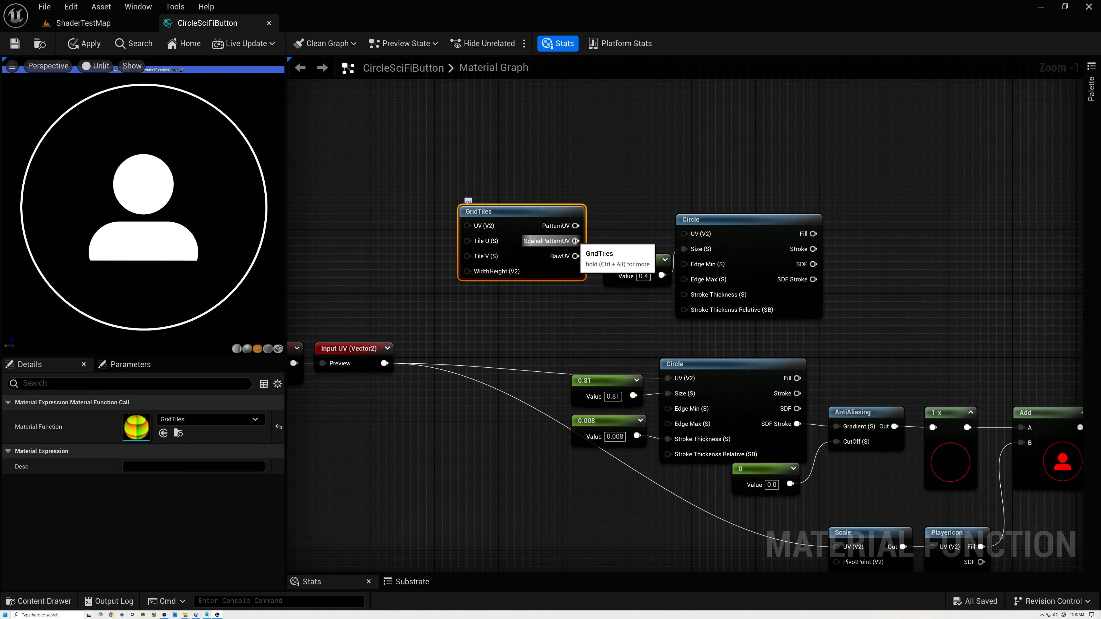
left_click_drag(575, 240, 683, 234)
left_click_drag(536, 219, 551, 214)
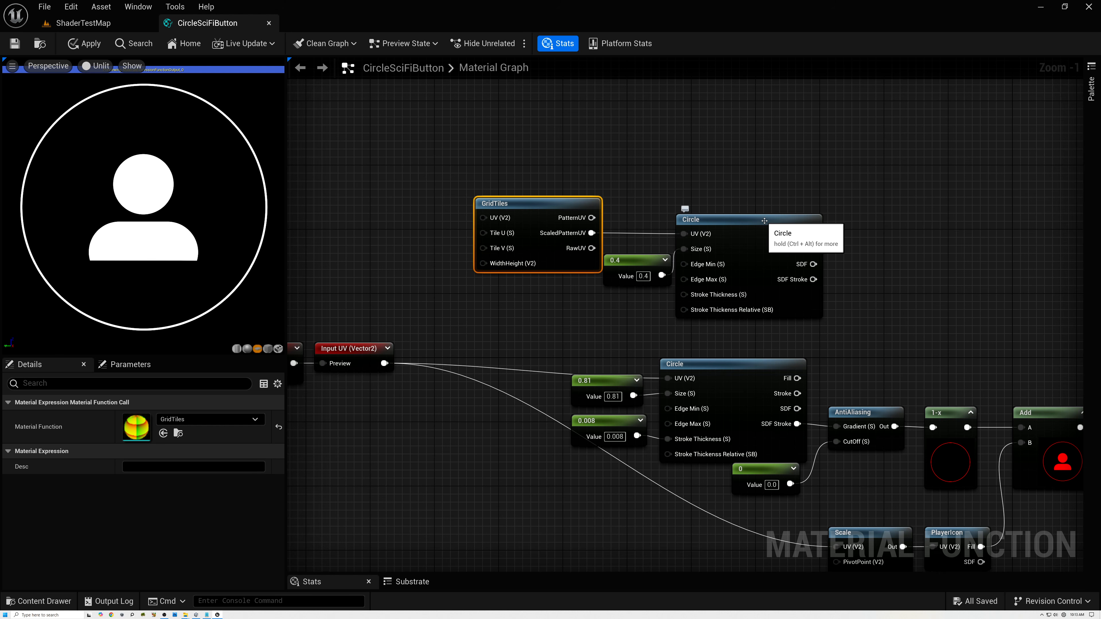
- Preview the new Circle node in the viewport
left_click(764, 220)
right_click(765, 221)
left_click(780, 255)
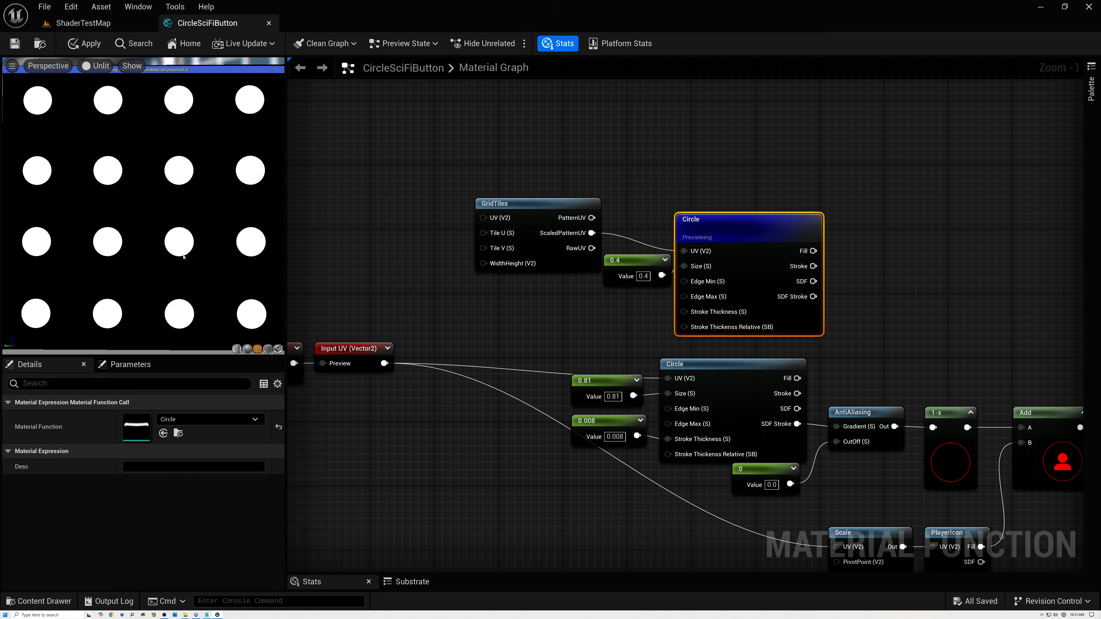
right_click_drag(177, 243, 178, 234)
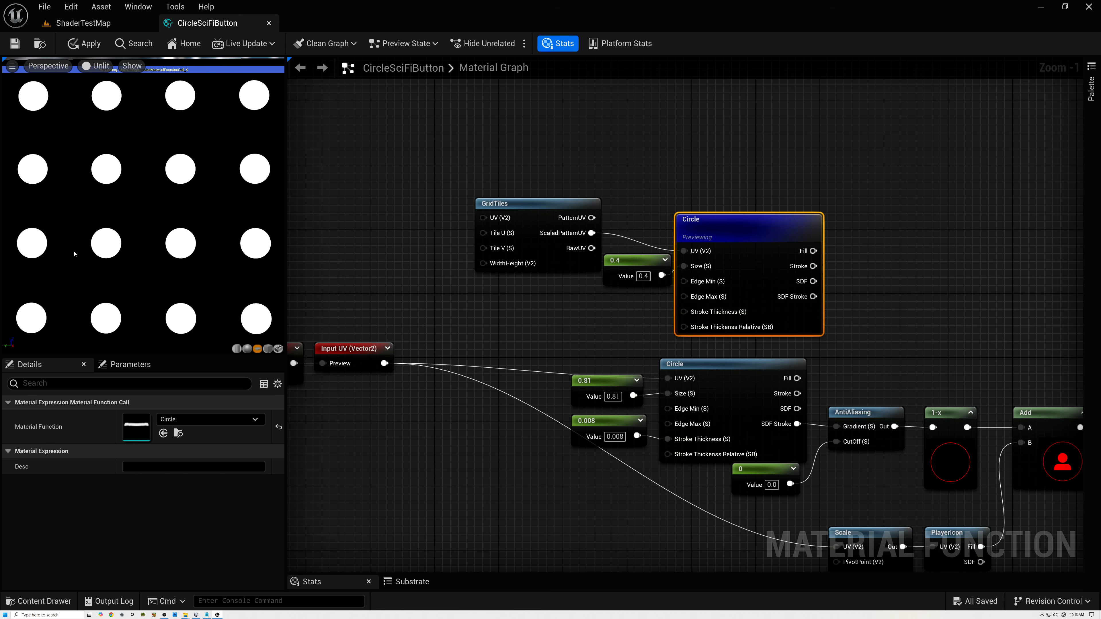
- Add a constant of 1 and connect it to GridTiles' Tile U input
right_click_drag(440, 264, 611, 295)
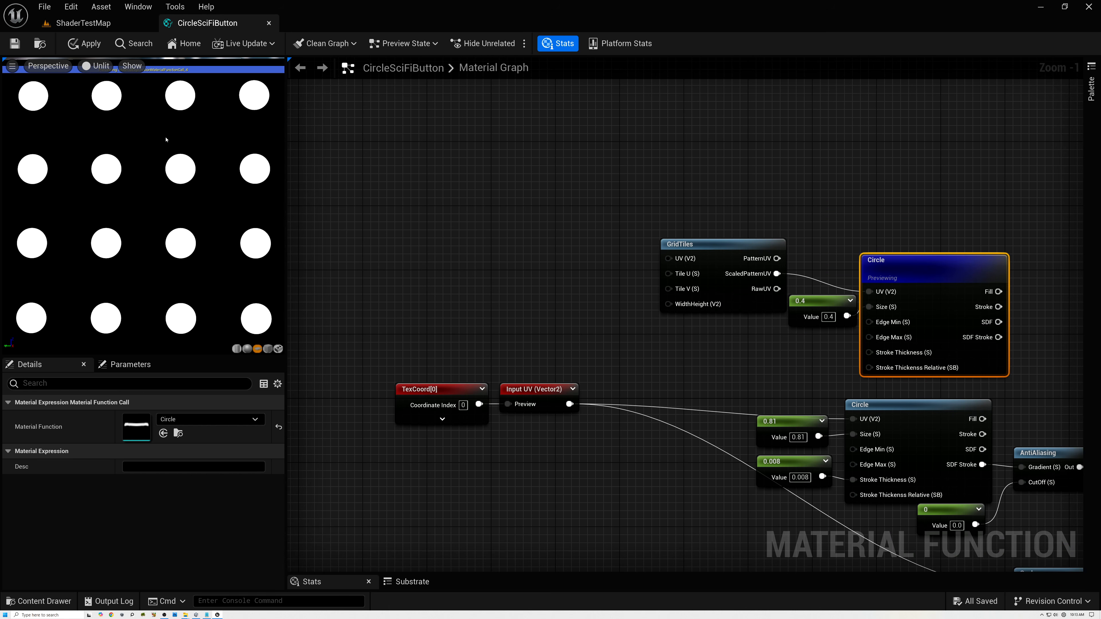
left_click(556, 257)
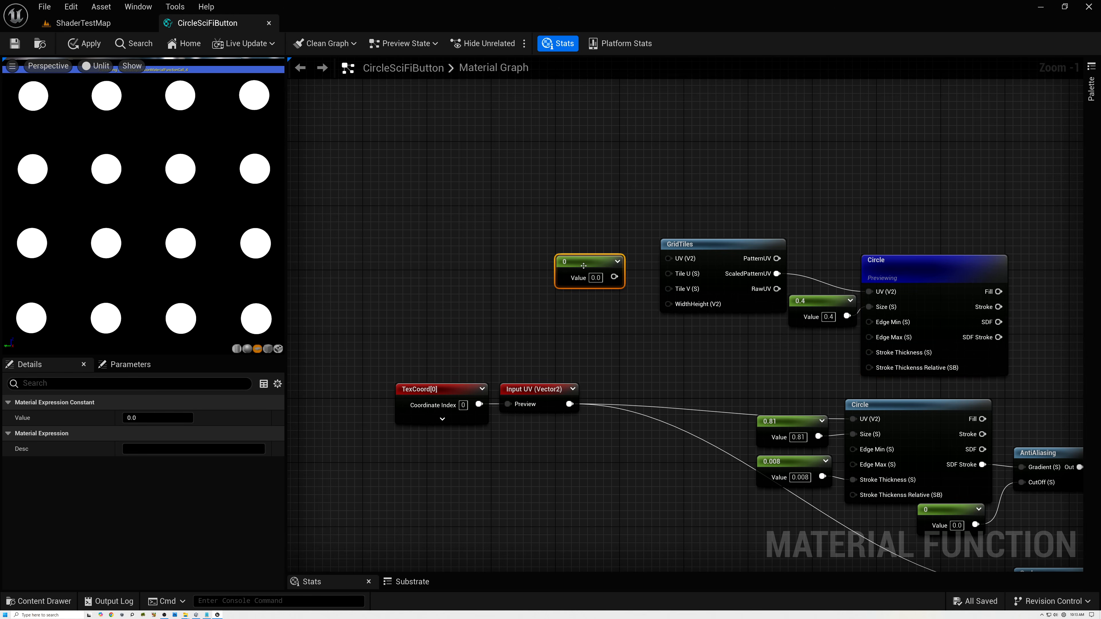
left_click(598, 278)
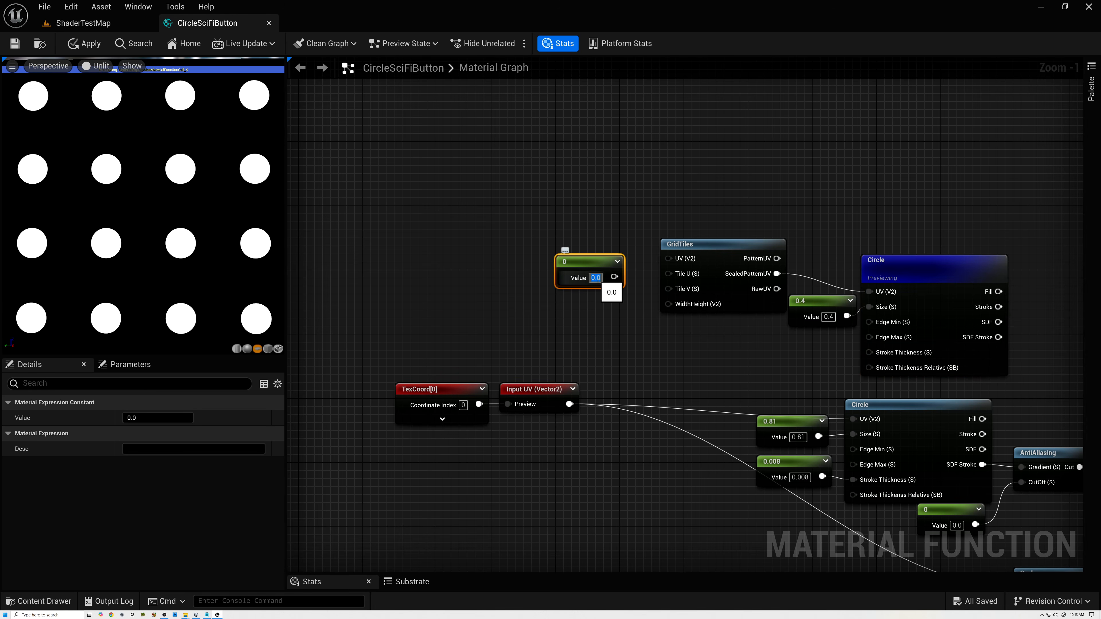
type("1")
key("Return")
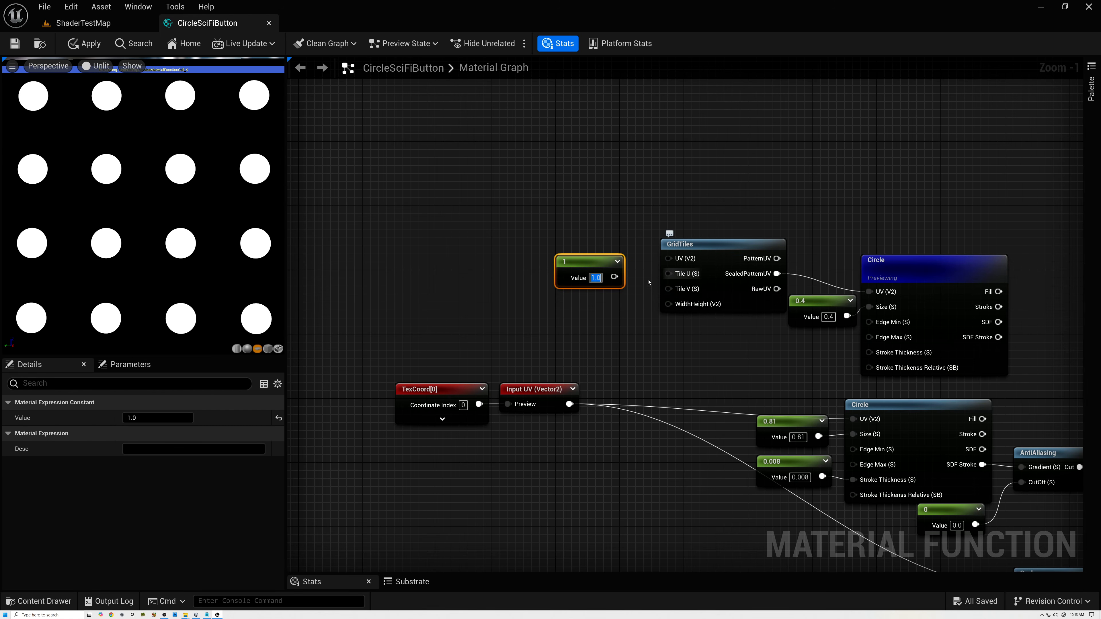
left_click_drag(614, 276, 673, 275)
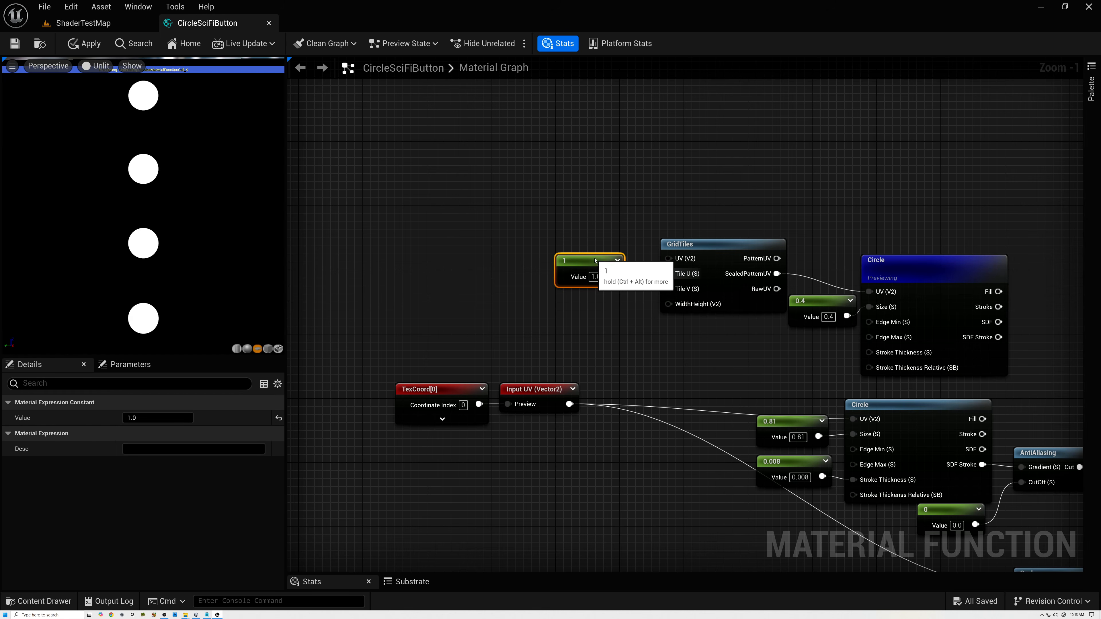
left_click_drag(588, 261, 596, 258)
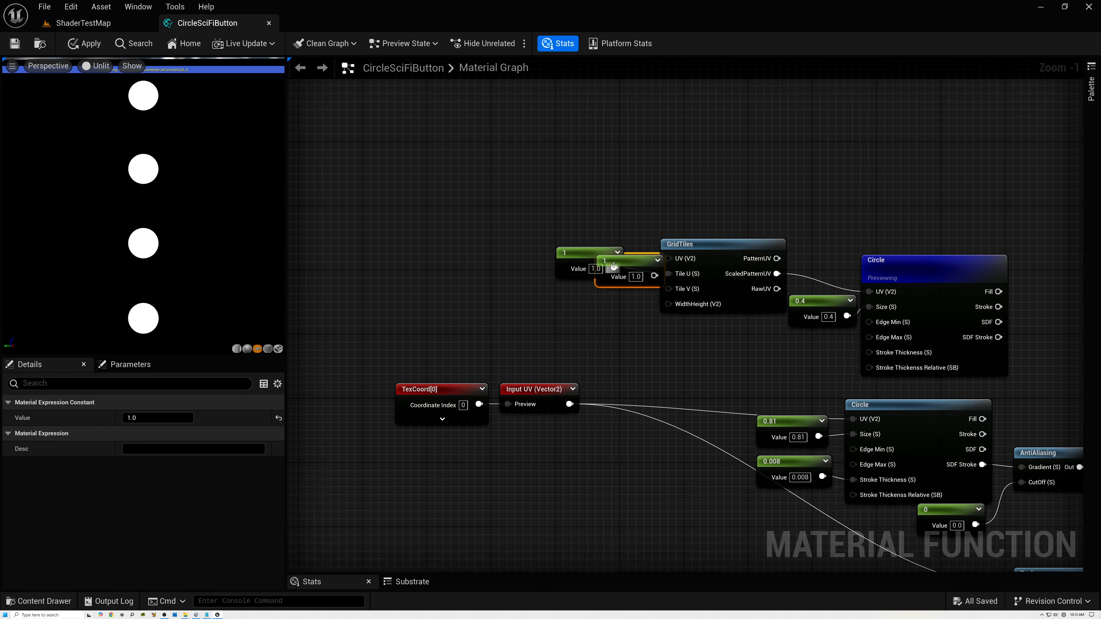
- Duplicate the Tile U constant, set the copy to 24 for GridTiles' Tile V input, and line up both constants beside the node
key("ctrl+w")
left_click(588, 308)
type("24")
key("Return")
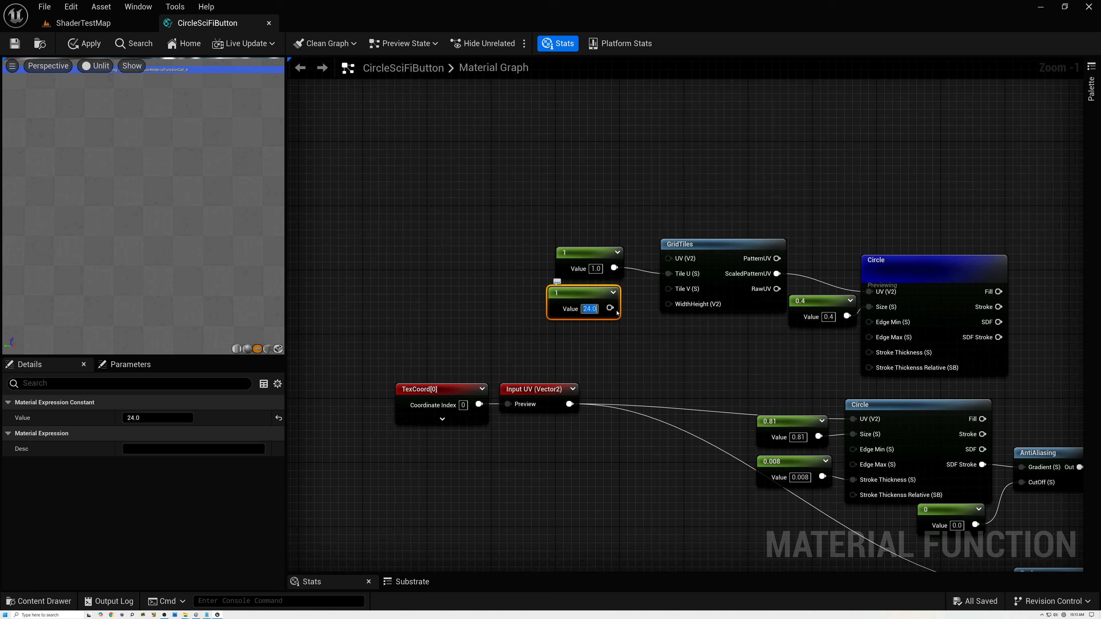
left_click_drag(610, 308, 669, 288)
left_click_drag(584, 288, 592, 281)
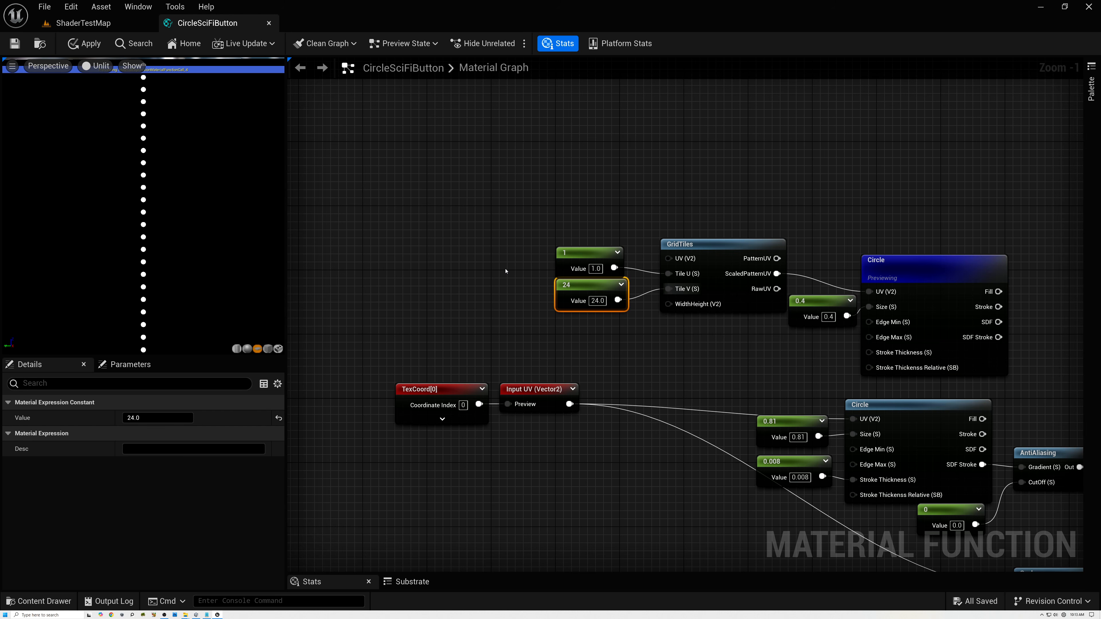
left_click_drag(548, 234, 564, 290)
left_click_drag(593, 257, 603, 273)
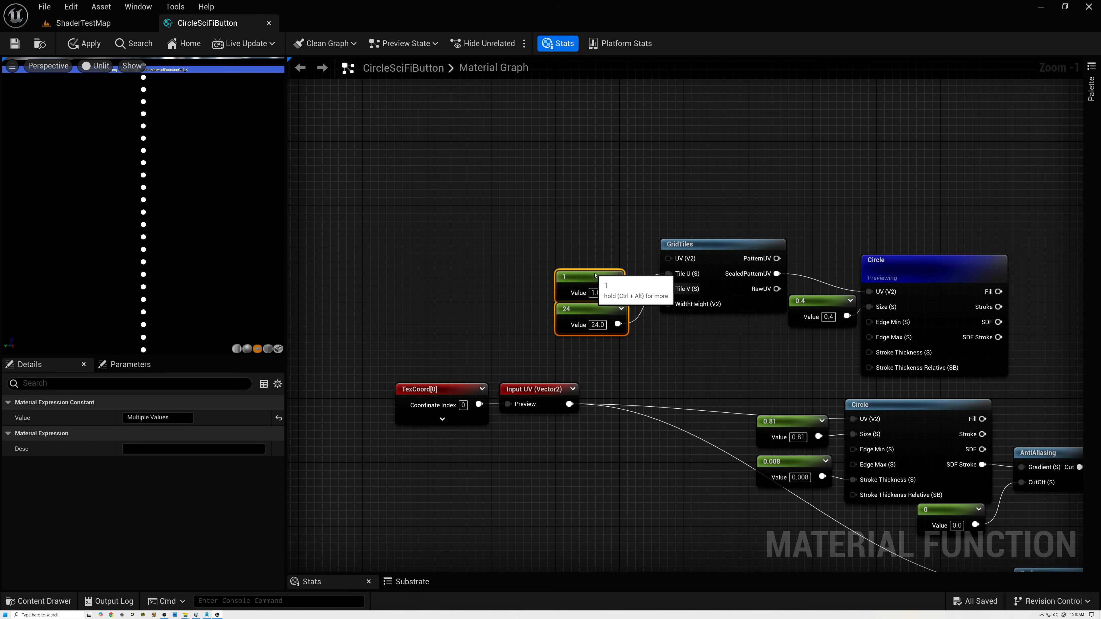
- Add a PolarCoordinates node ahead of GridTiles and connect its Out to GridTiles' UV input
right_click_drag(531, 243, 662, 234)
right_click(598, 239)
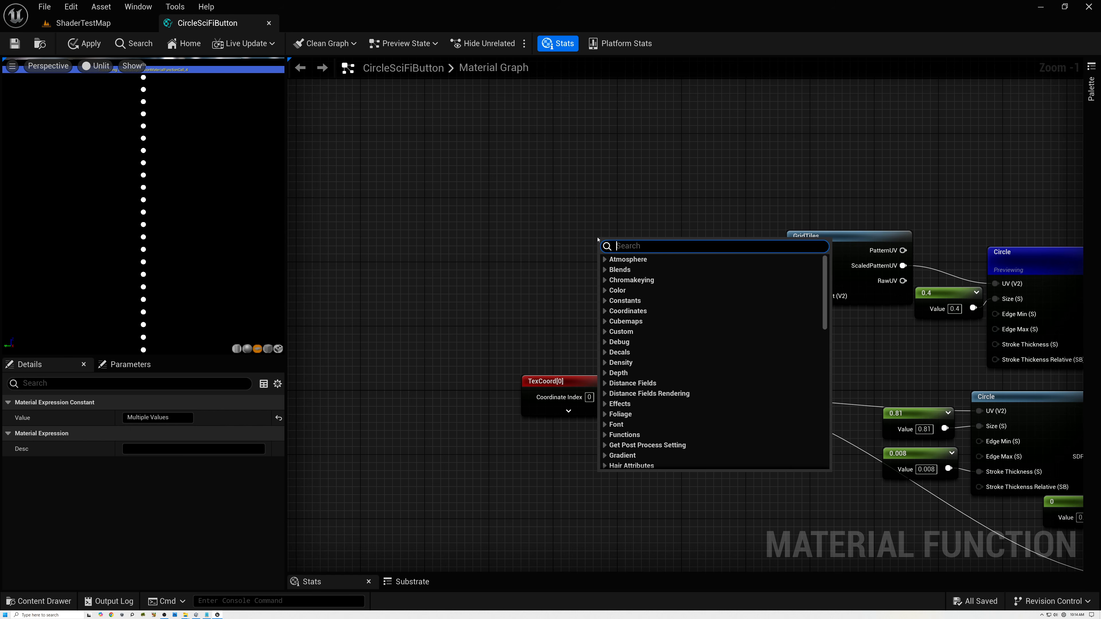
type("polar")
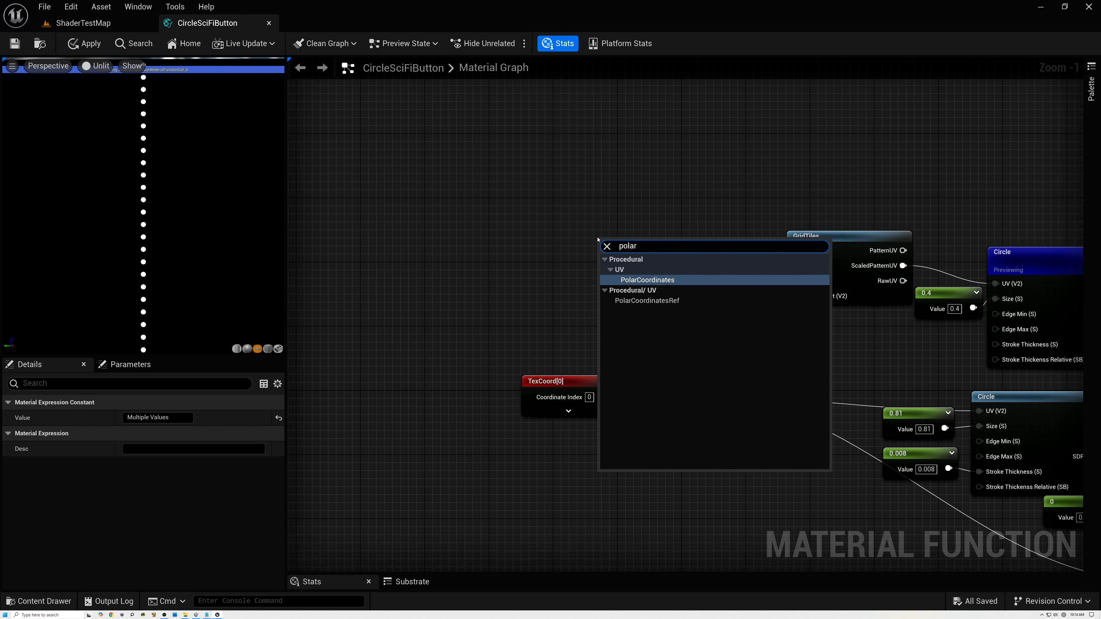
left_click(647, 280)
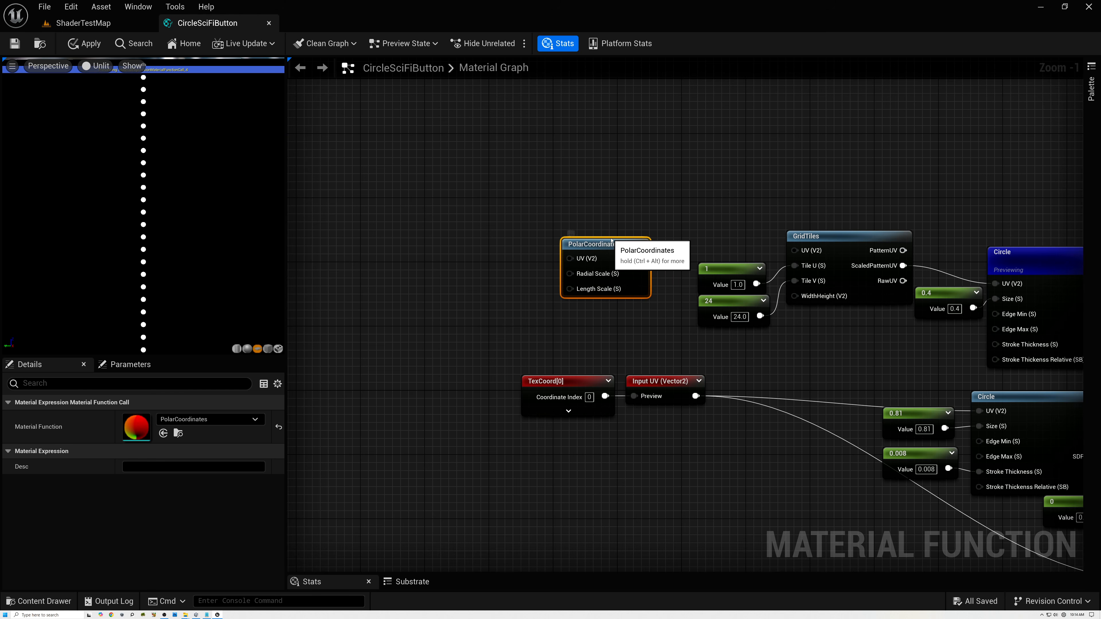
left_click_drag(641, 259, 778, 251)
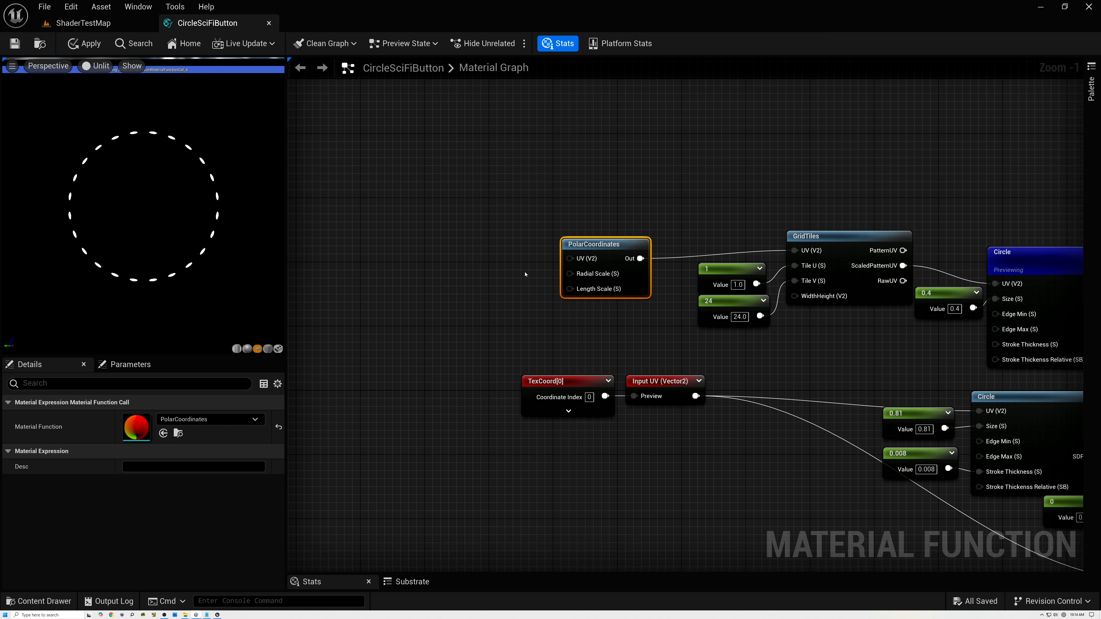
- Add a constant of 0.7, connect it to PolarCoordinates' Radial Scale input, and place it beside the node
left_click(479, 275)
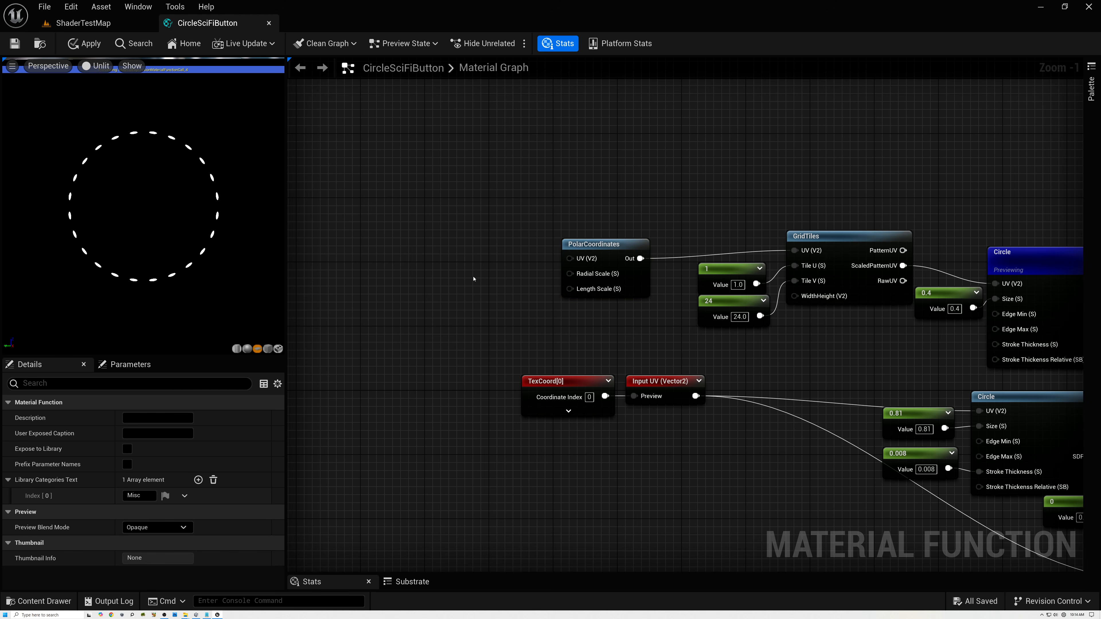
left_click(474, 279)
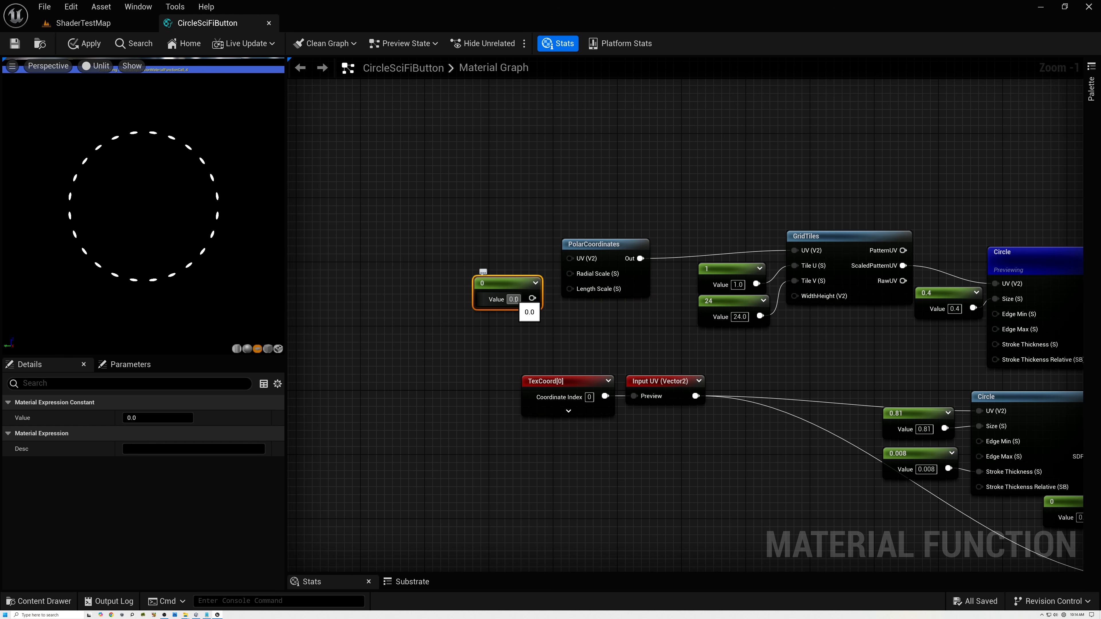
left_click_drag(516, 300, 529, 301)
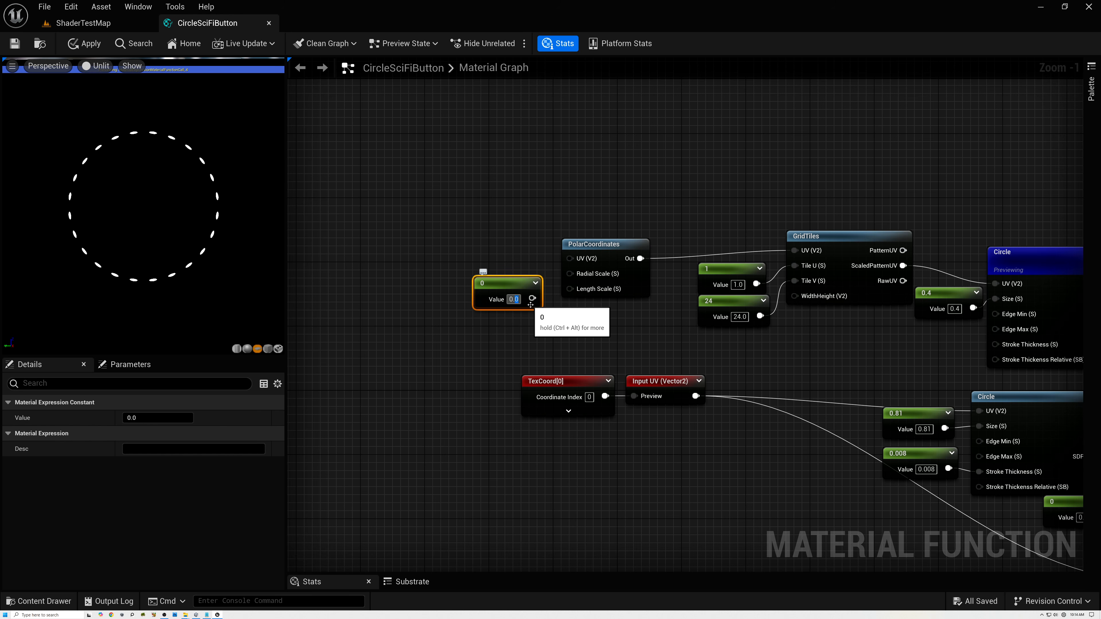
type("7")
key("Return")
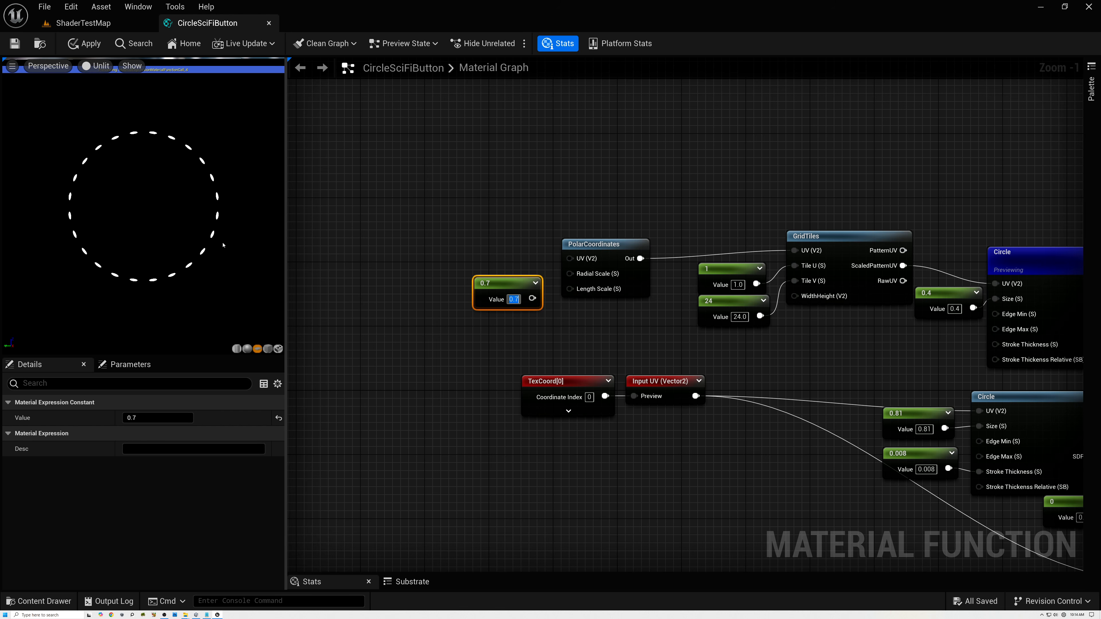
left_click_drag(532, 298, 506, 273)
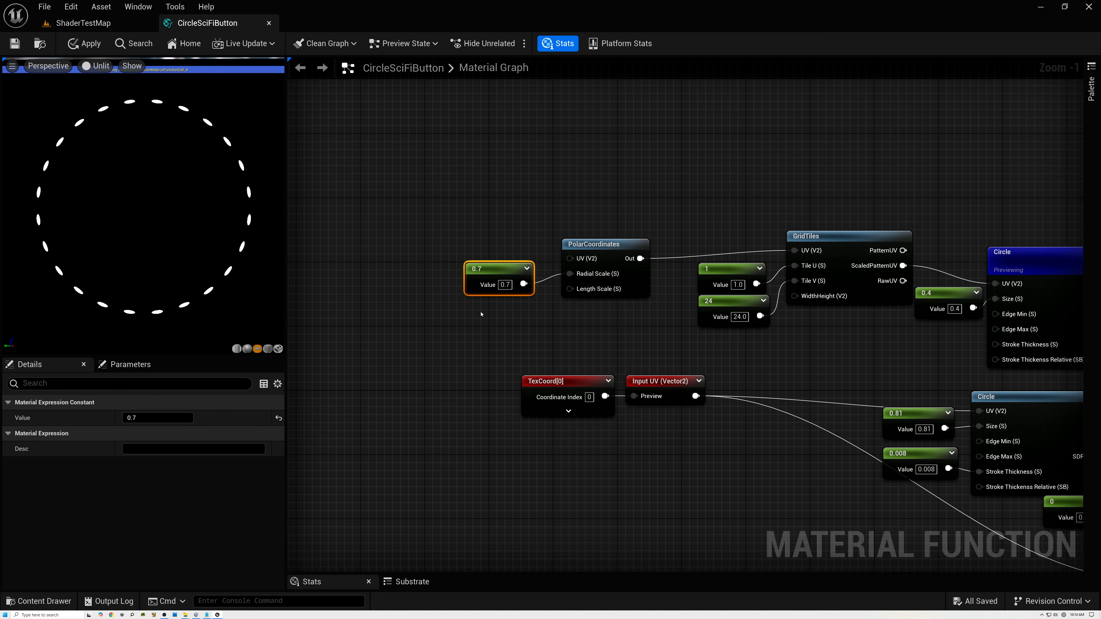
- Add a constant of 3, connect it to PolarCoordinates' Length Scale input, and place it below the 0.7 constant
left_click(481, 314)
type("3")
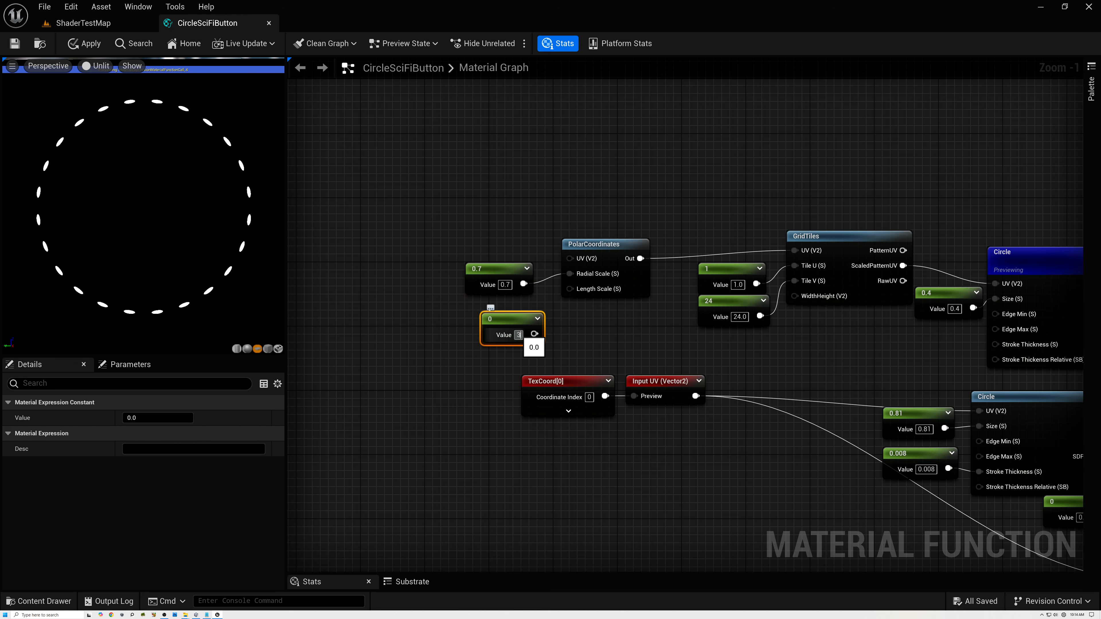
key("Return")
left_click_drag(540, 334, 570, 292)
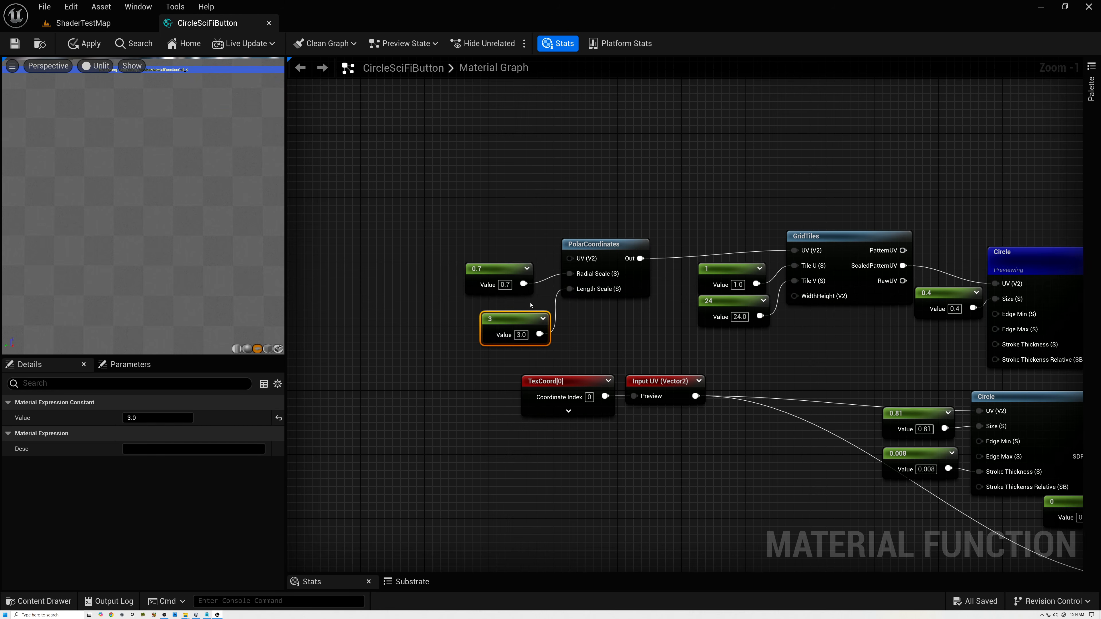
left_click_drag(515, 318, 499, 309)
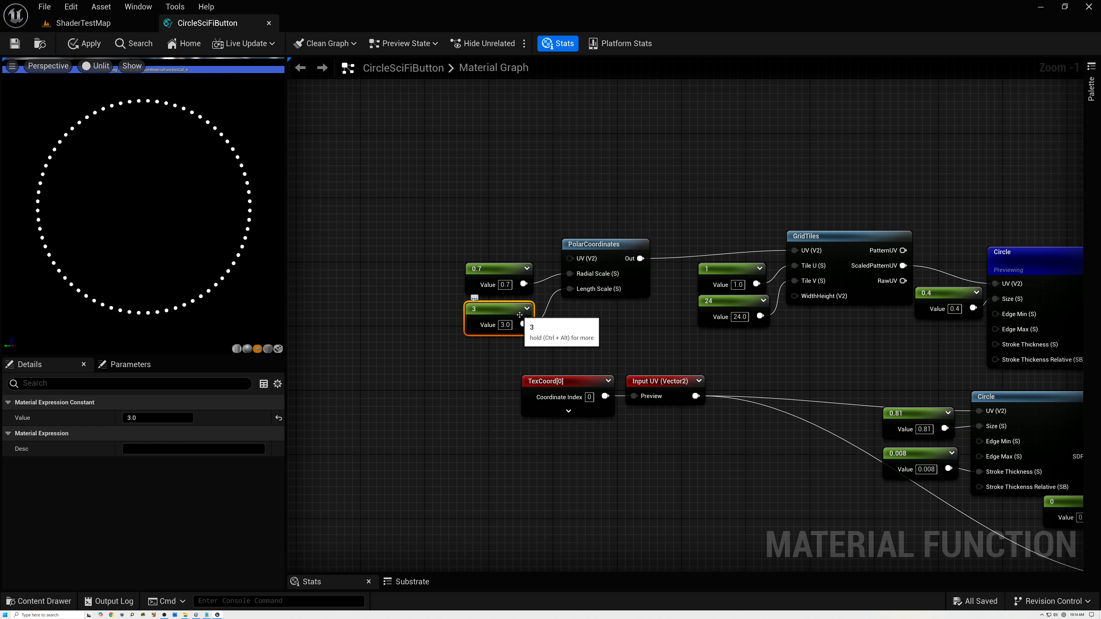
- Connect Input UV to PolarCoordinates' UV input and move PolarCoordinates with its 0.7 and 3 constants closer to GridTiles
left_click_drag(605, 360, 570, 259)
left_click_drag(471, 256, 602, 342)
left_click_drag(620, 246, 742, 206)
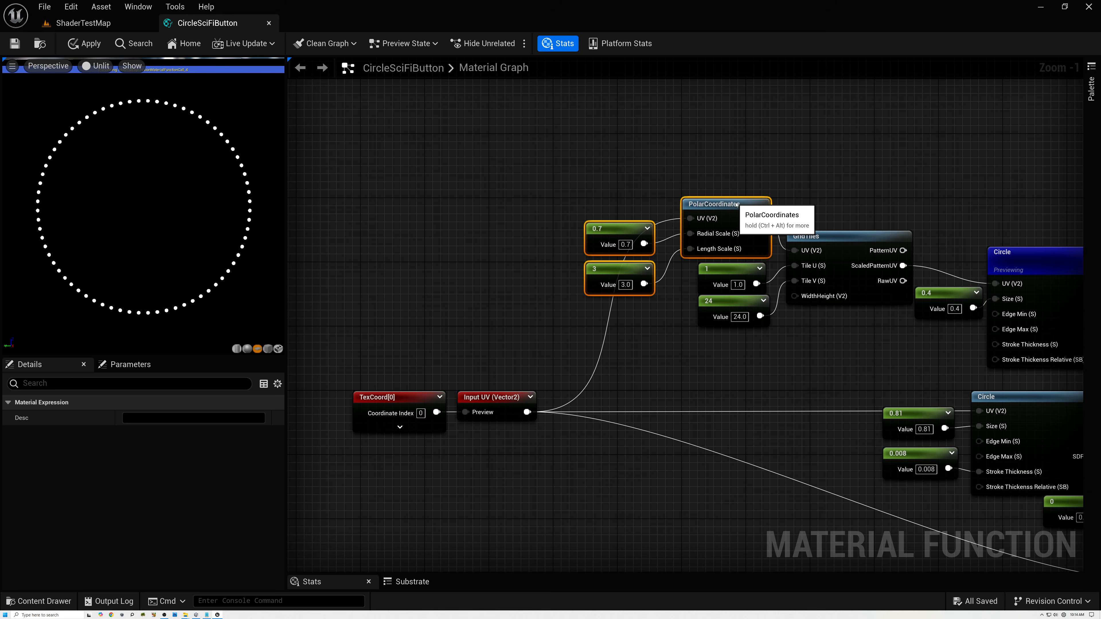
- Line up GridTiles, the 0.4 constant and its Circle beside PolarCoordinates, and position the whole dot-ring row above the outline row
scroll(863, 188, "down", 2)
right_click_drag(725, 205, 585, 203)
left_click(555, 222)
left_click_drag(555, 222, 555, 216)
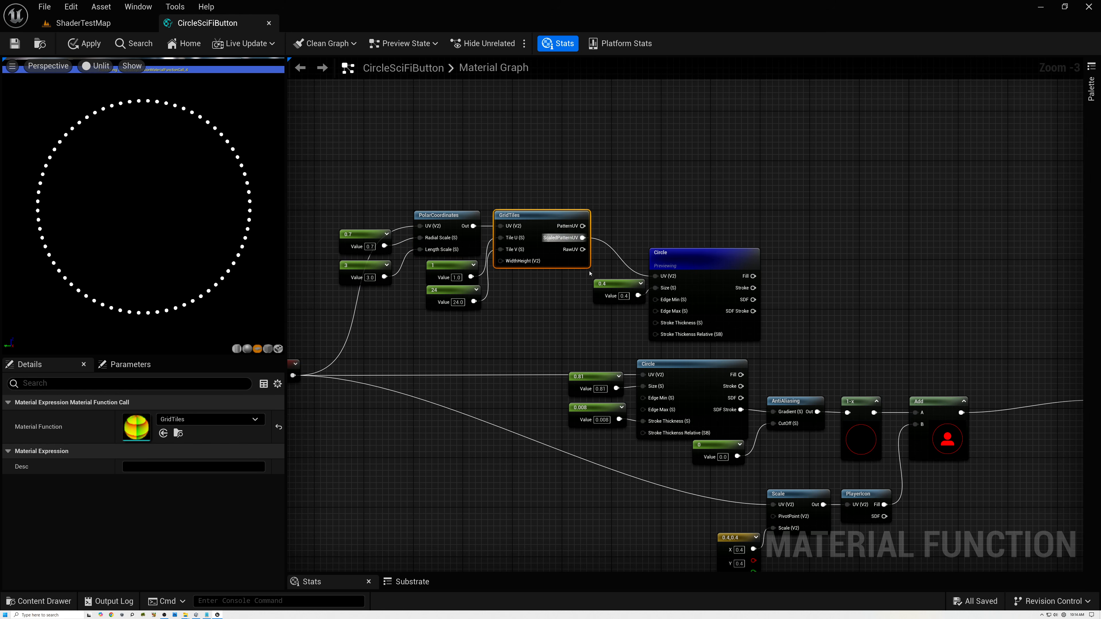
left_click_drag(615, 284, 560, 279)
left_click_drag(673, 261, 630, 221)
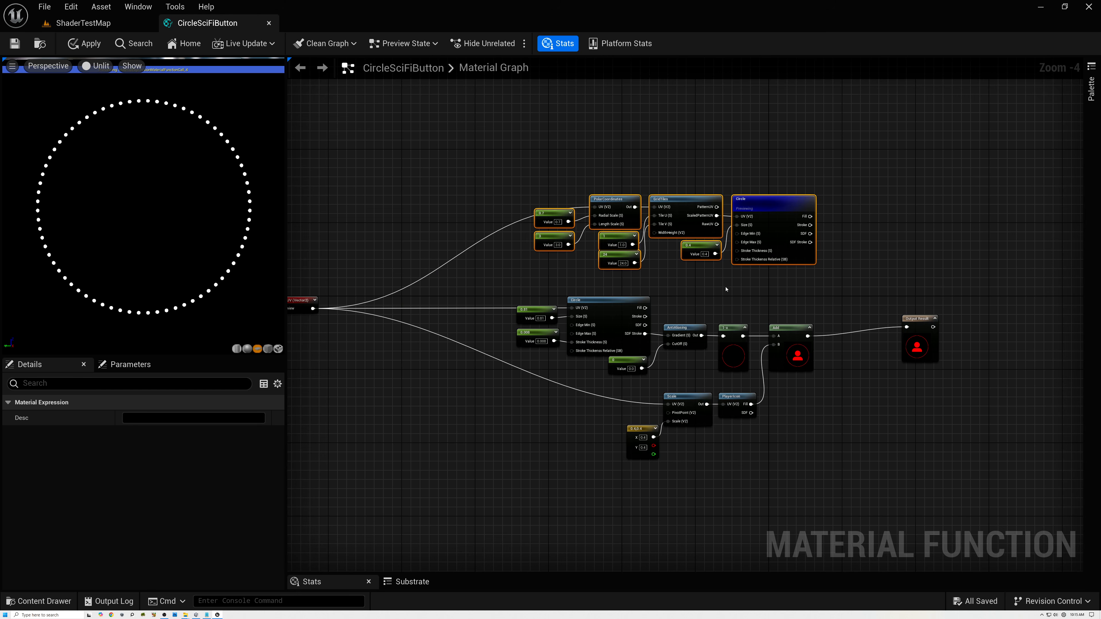
right_click_drag(726, 289, 732, 356)
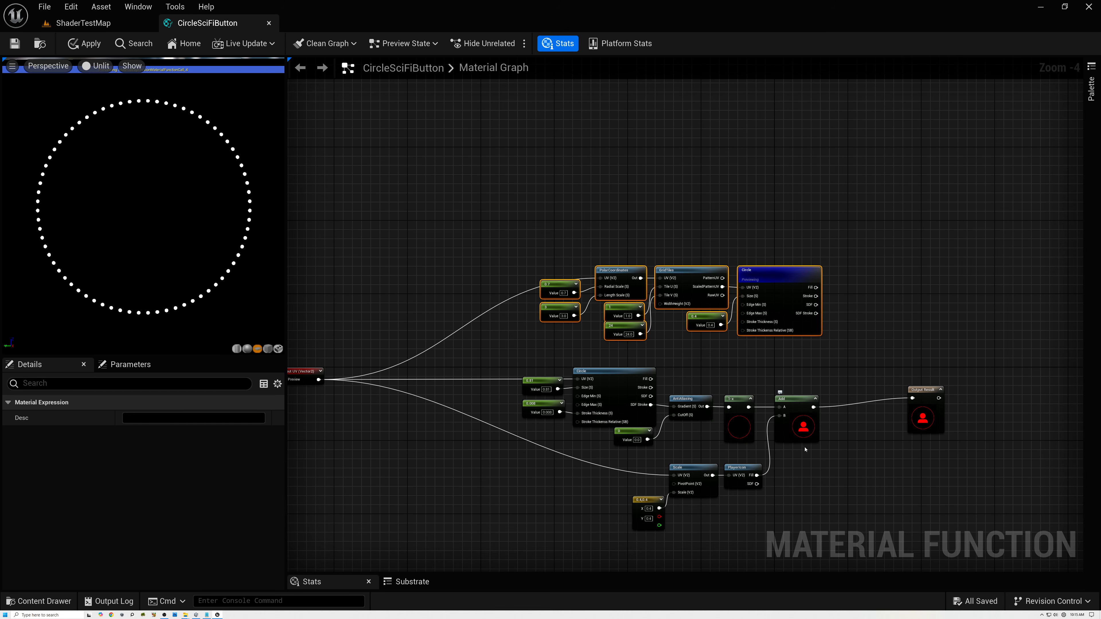
left_click(762, 269)
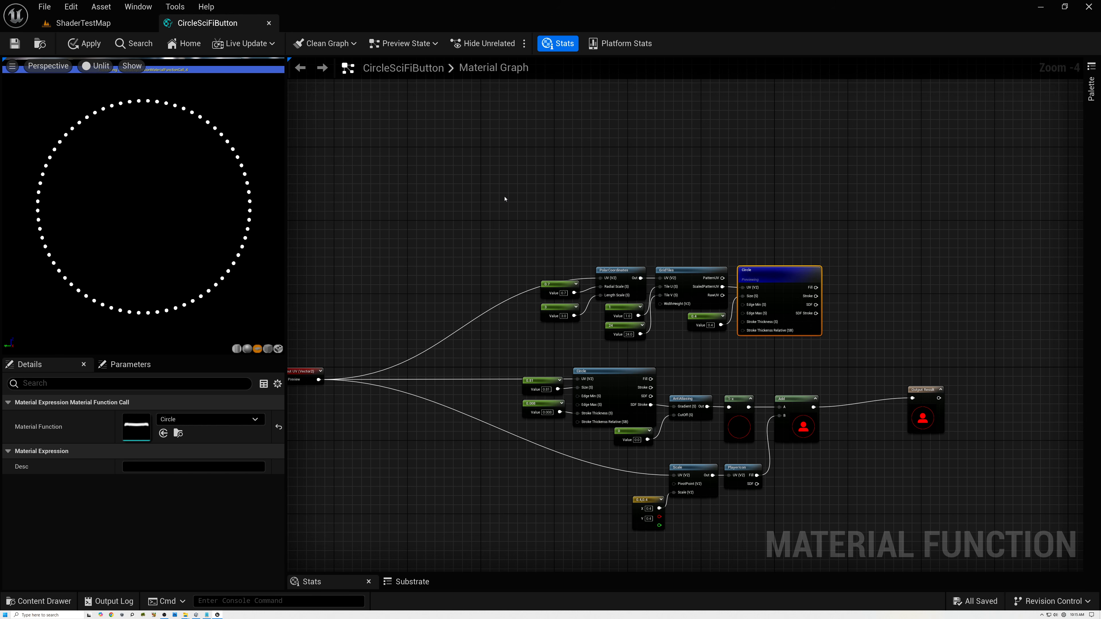
- Add a Circle node above the dot-ring row and connect Input UV to its UV input
right_click_drag(503, 226, 584, 252)
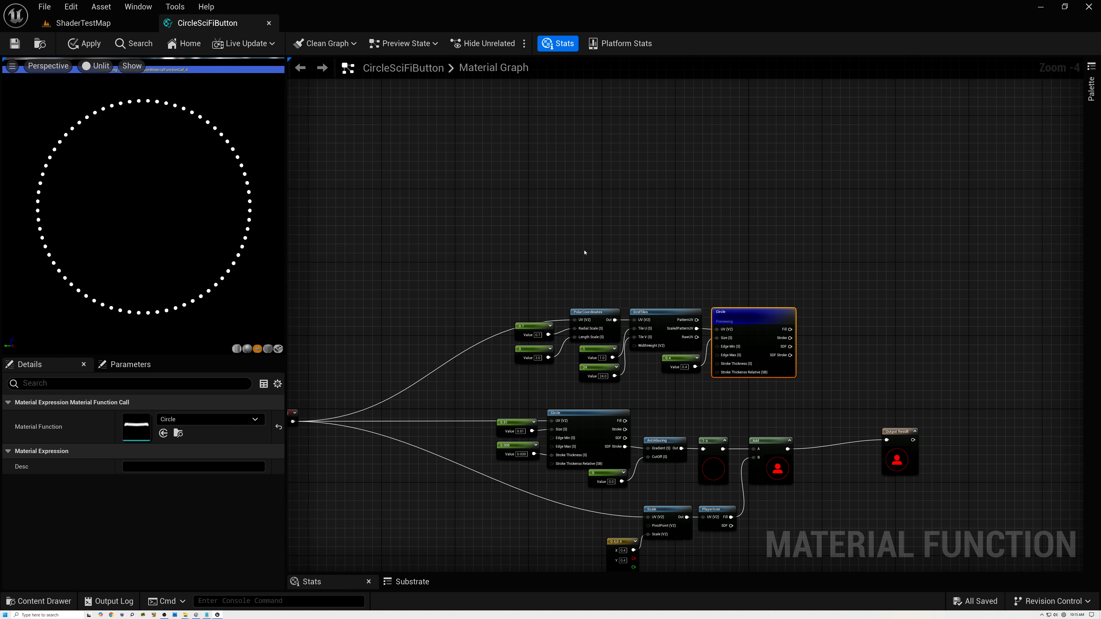
right_click(547, 223)
type("circle")
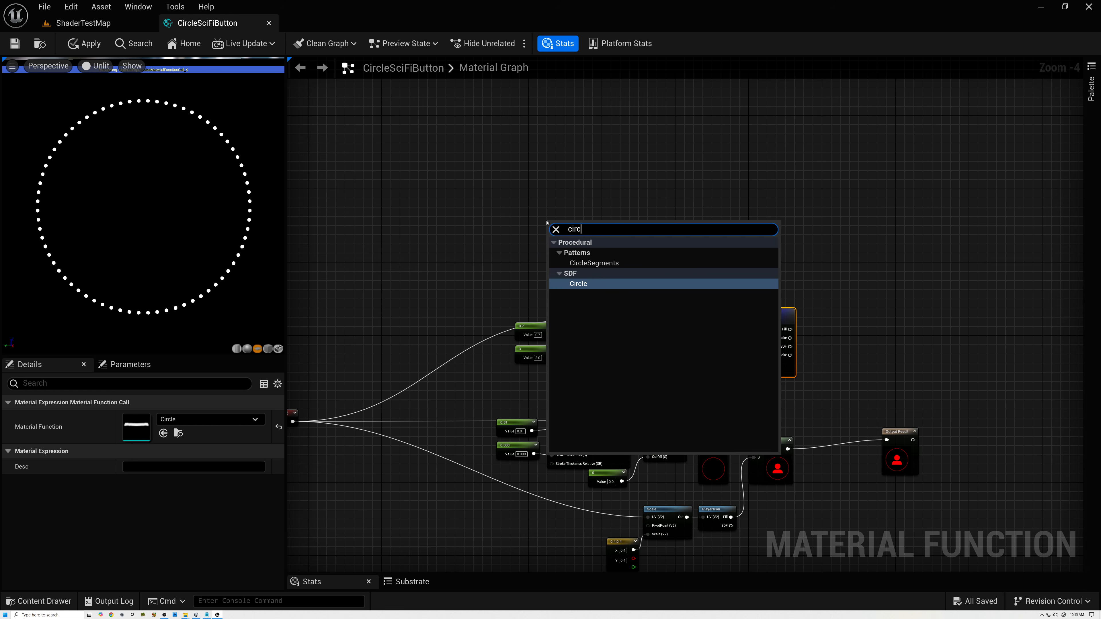
key("Return")
left_click_drag(293, 420, 547, 237)
scroll(583, 230, "up", 4)
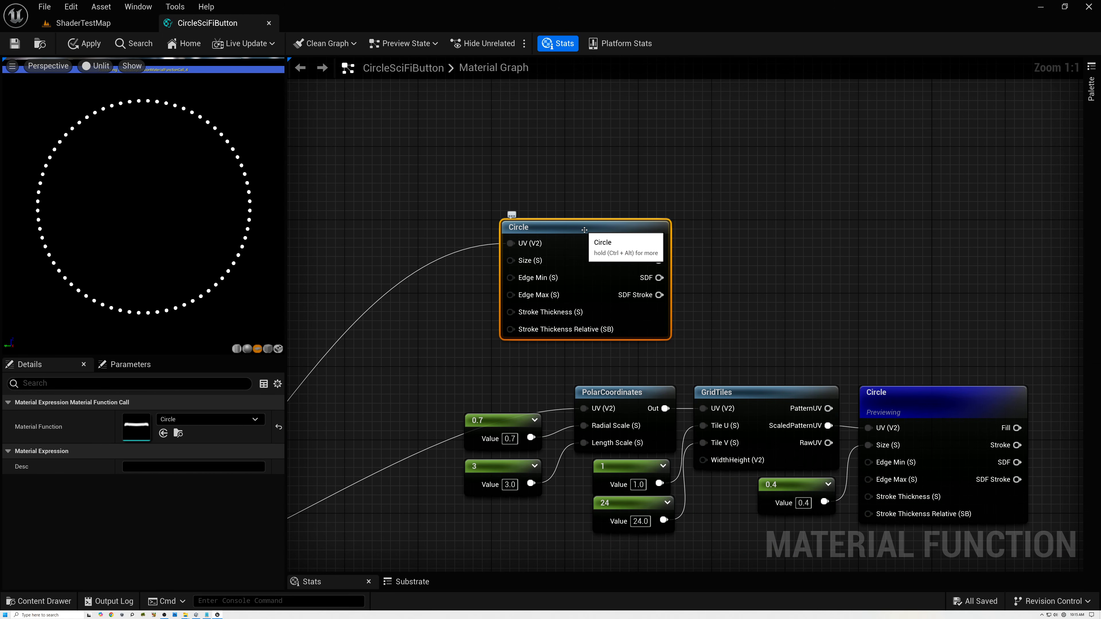
left_click_drag(584, 230, 529, 203)
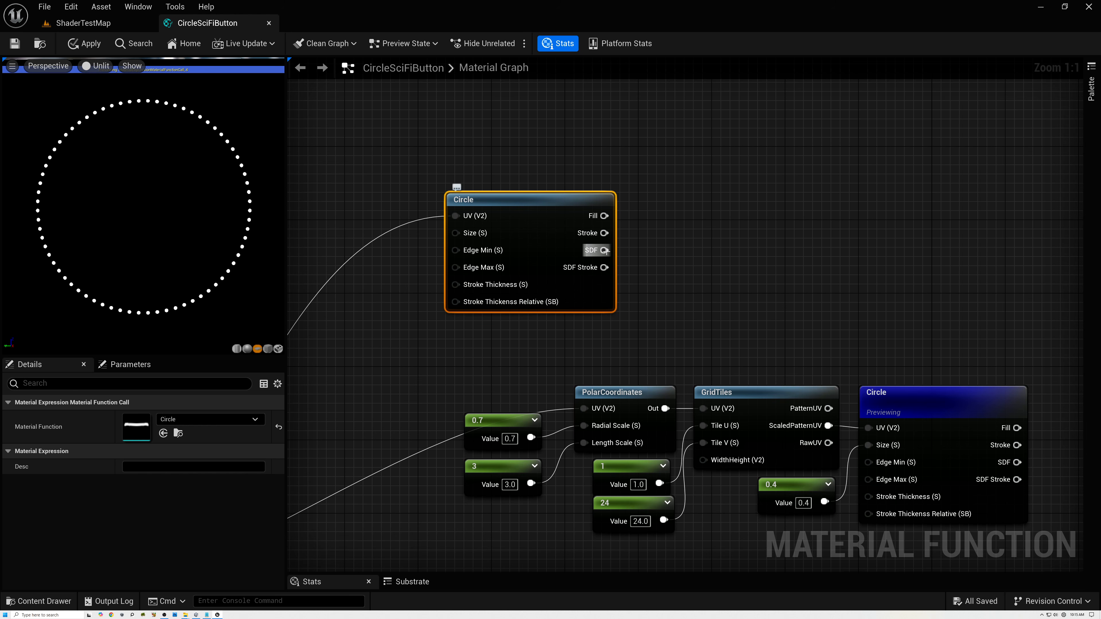
- Feed the new Circle's SDF output into a Multiply node with B set to -1 and preview that node
left_click_drag(604, 250, 716, 201)
type("mult")
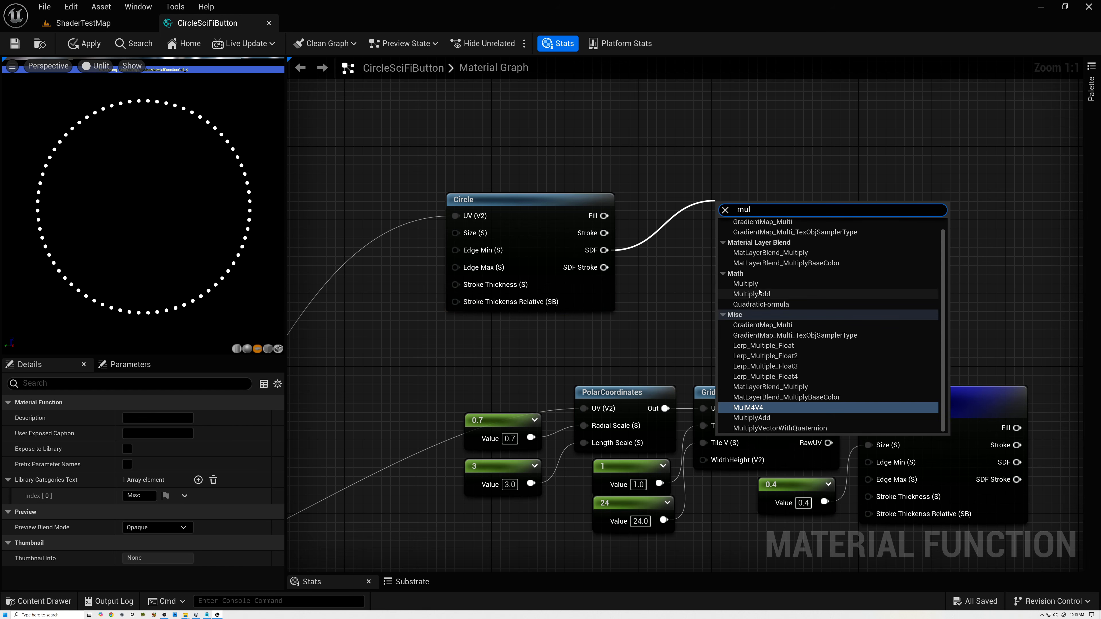
left_click(746, 295)
left_click(749, 244)
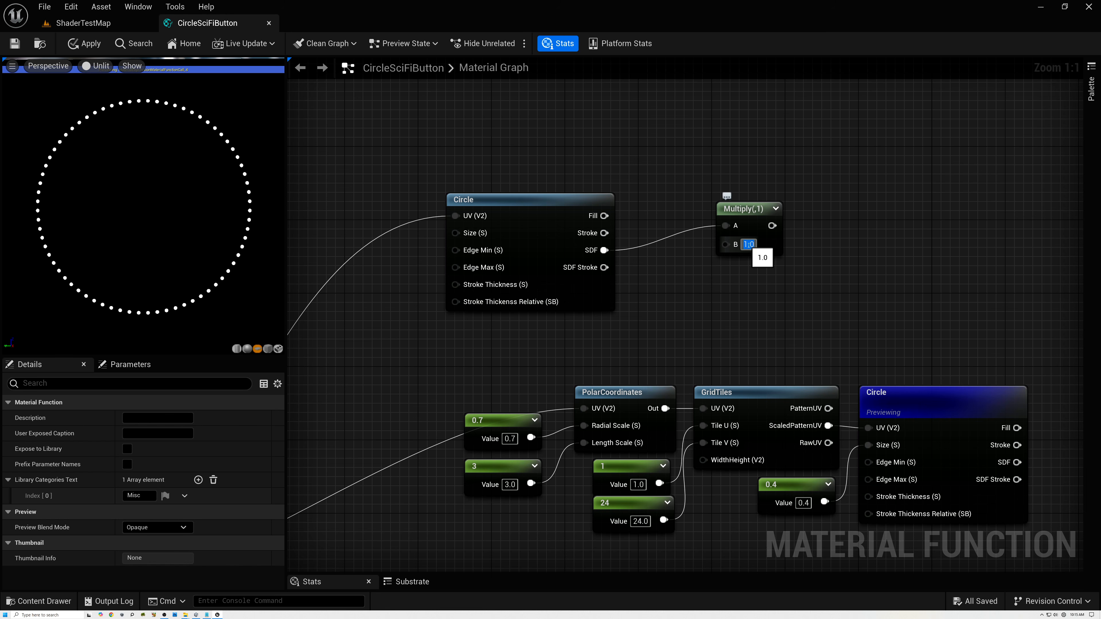
type("-1")
key("Return")
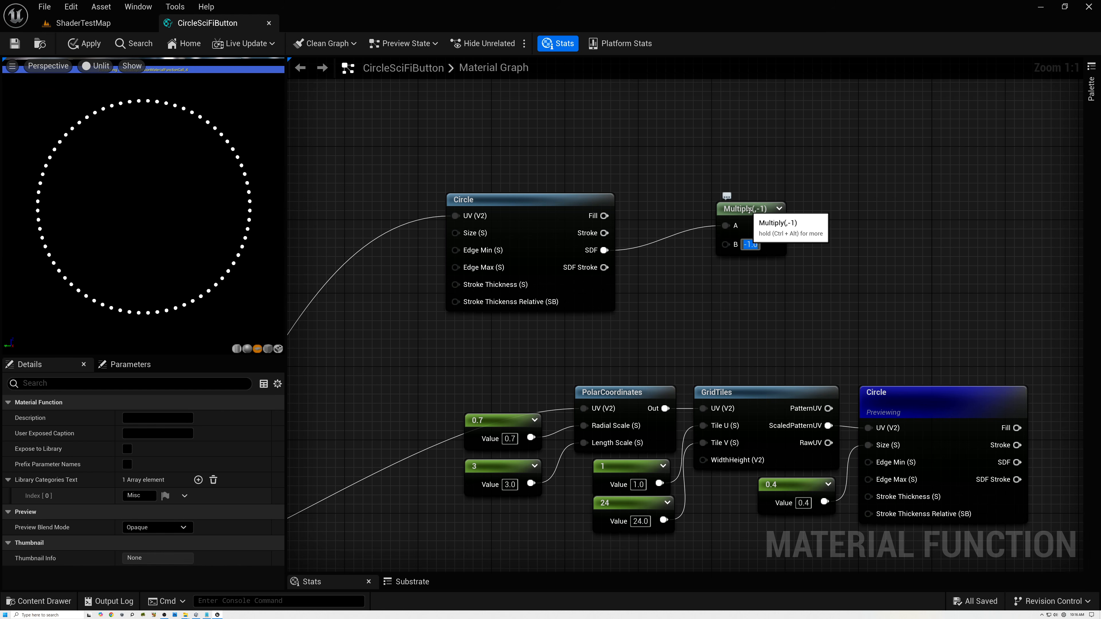
right_click(751, 211)
left_click(784, 249)
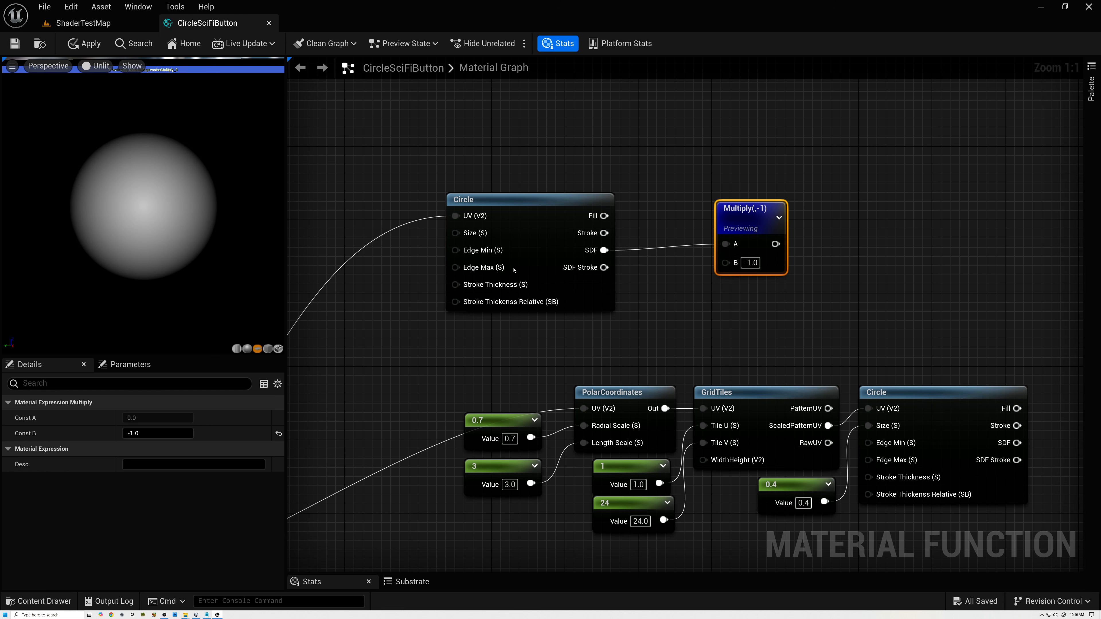
- Add a constant of 0.9, connect it to the new Circle's Size input, and place it beside that input
left_click(459, 197)
right_click_drag(382, 175, 484, 205)
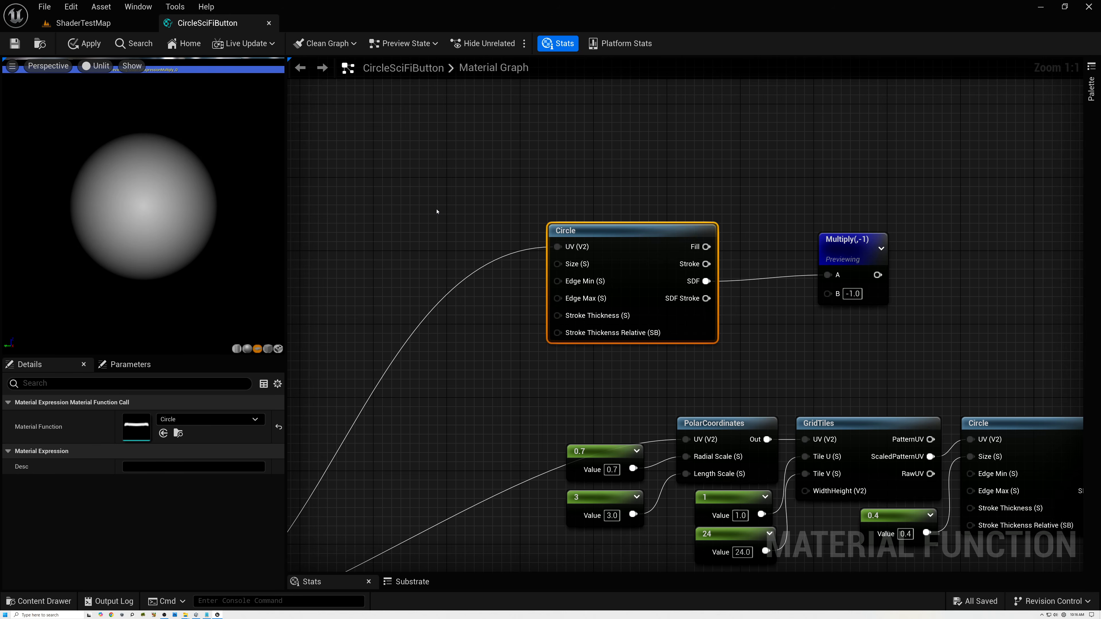
left_click(438, 212)
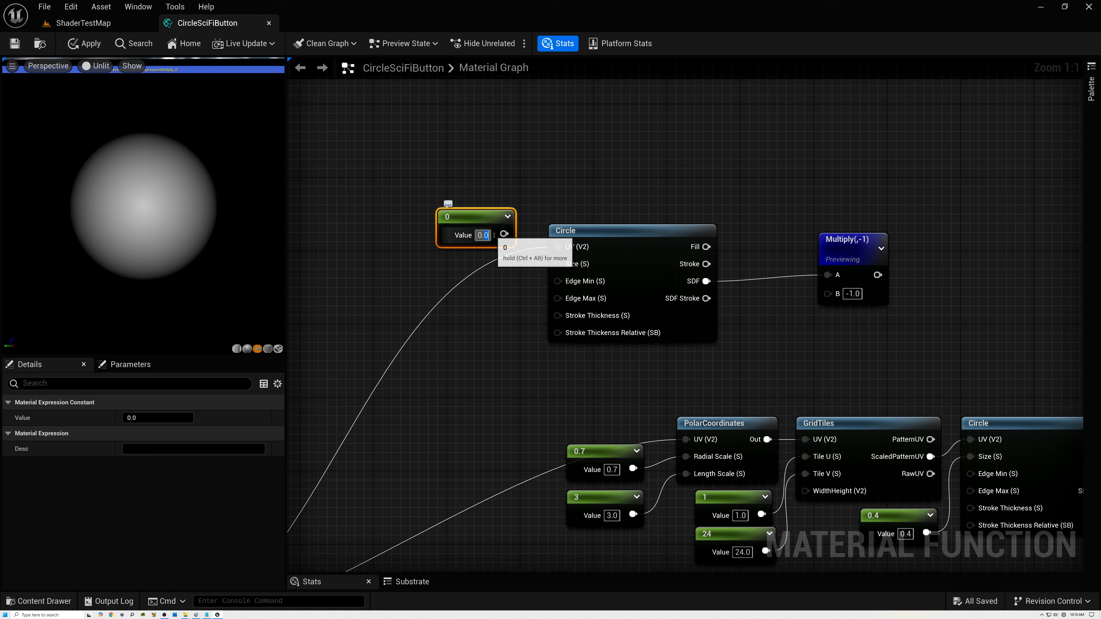
double_click(483, 235)
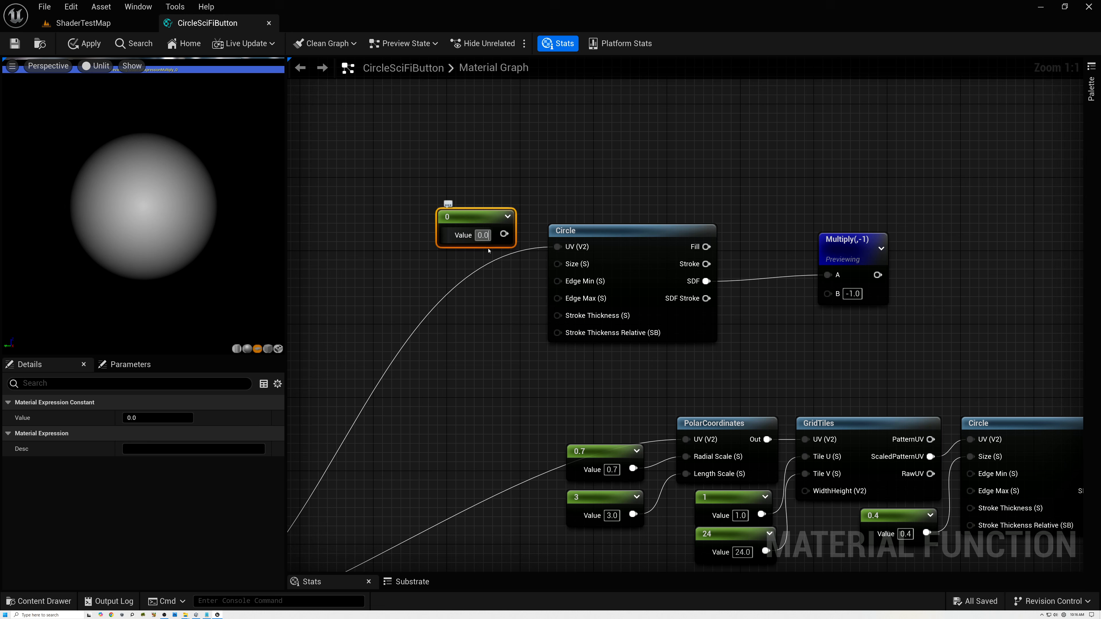
type("9")
left_click_drag(504, 235, 558, 264)
left_click_drag(479, 221, 479, 266)
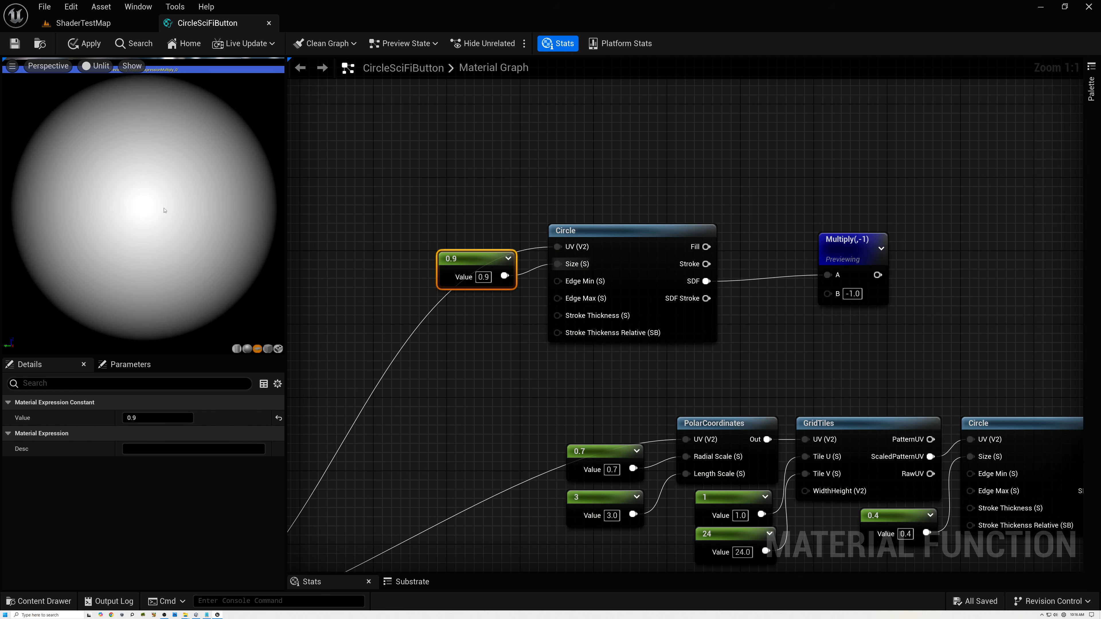
- Move the -1 Multiply next to Circle and chain a Saturate node and a Power node after it
left_click_drag(850, 243, 838, 284)
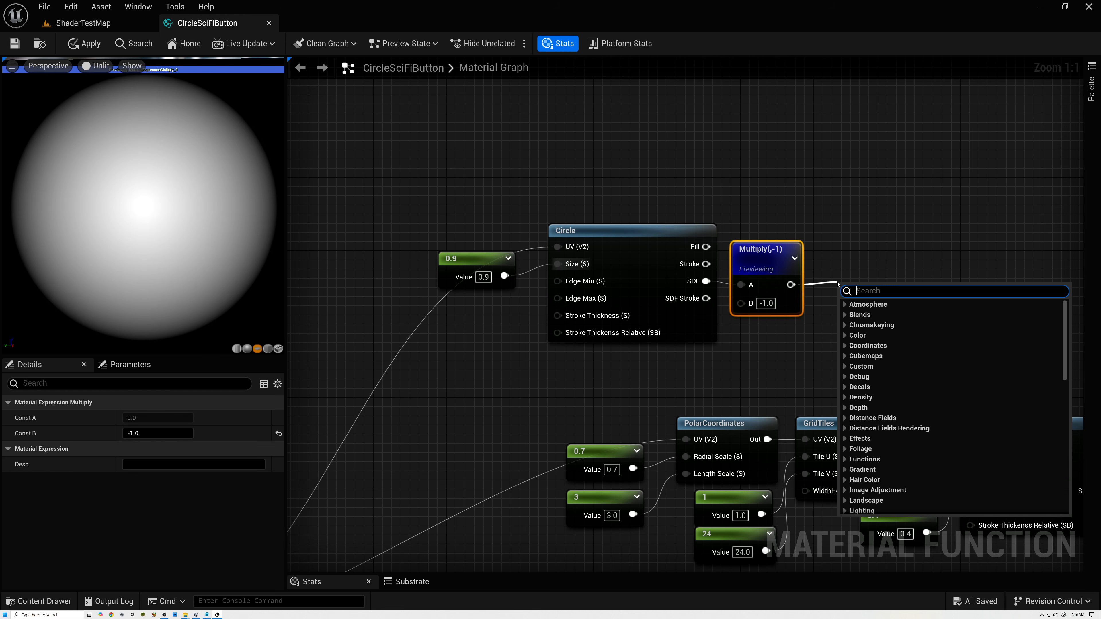
type("sa")
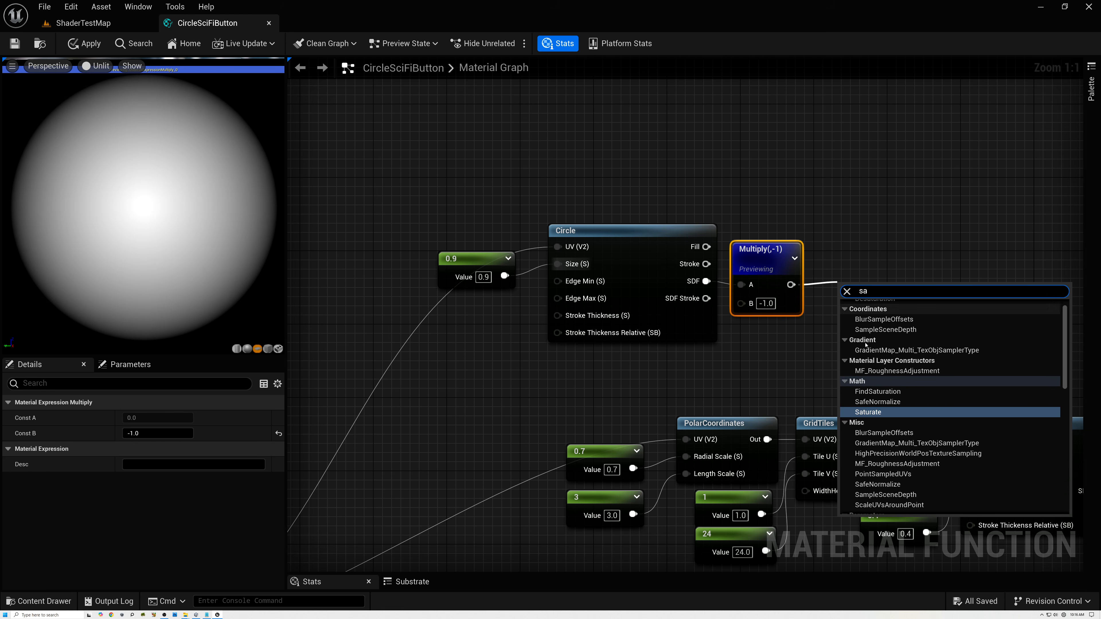
left_click(869, 413)
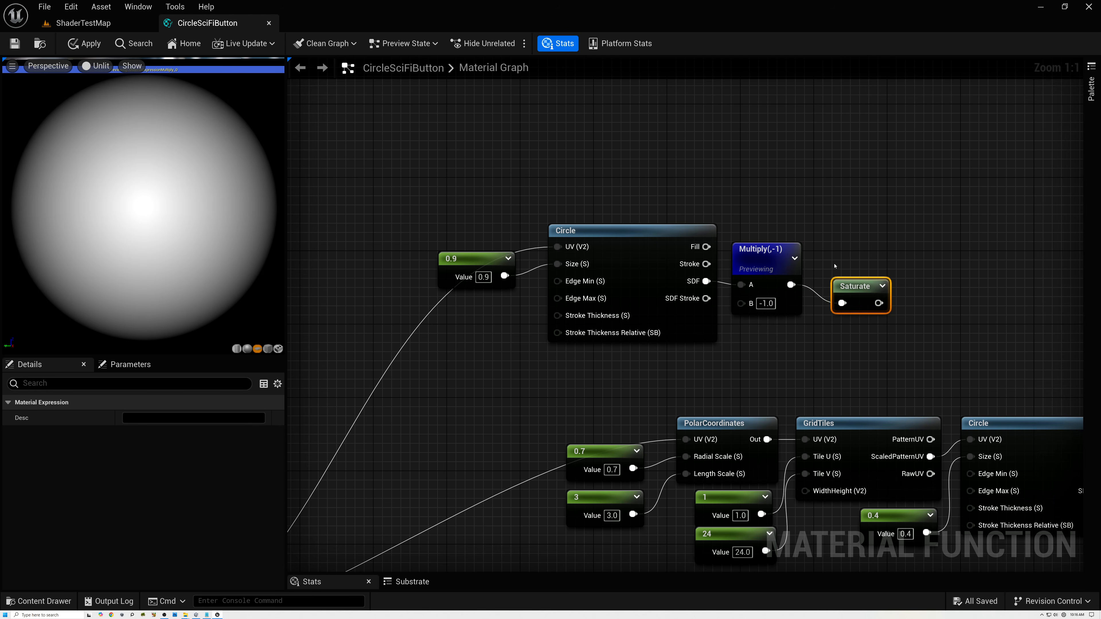
left_click_drag(861, 284, 902, 284)
type("power")
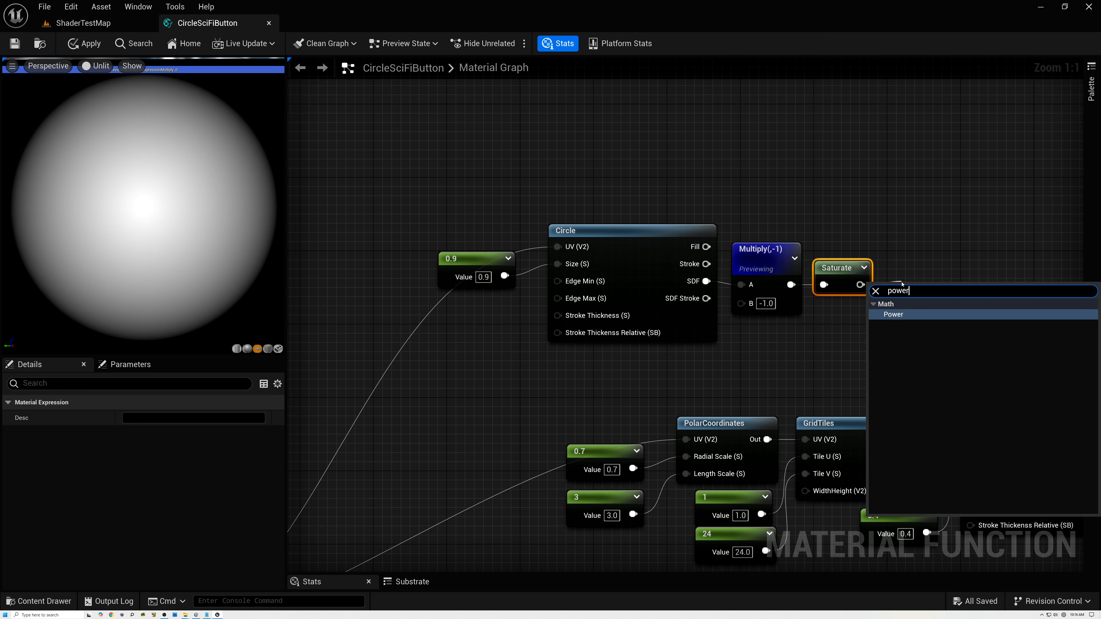
left_click(931, 314)
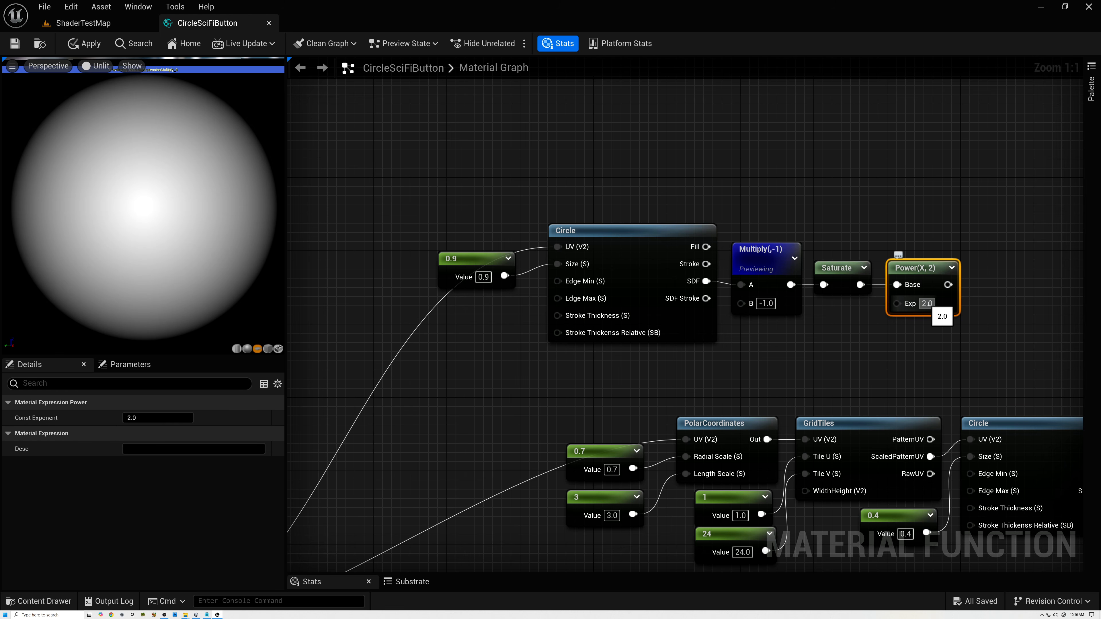
- Connect Power's output to a Multiply node with B set to 0.5 and preview that node
left_click_drag(948, 284, 990, 285)
type("mul")
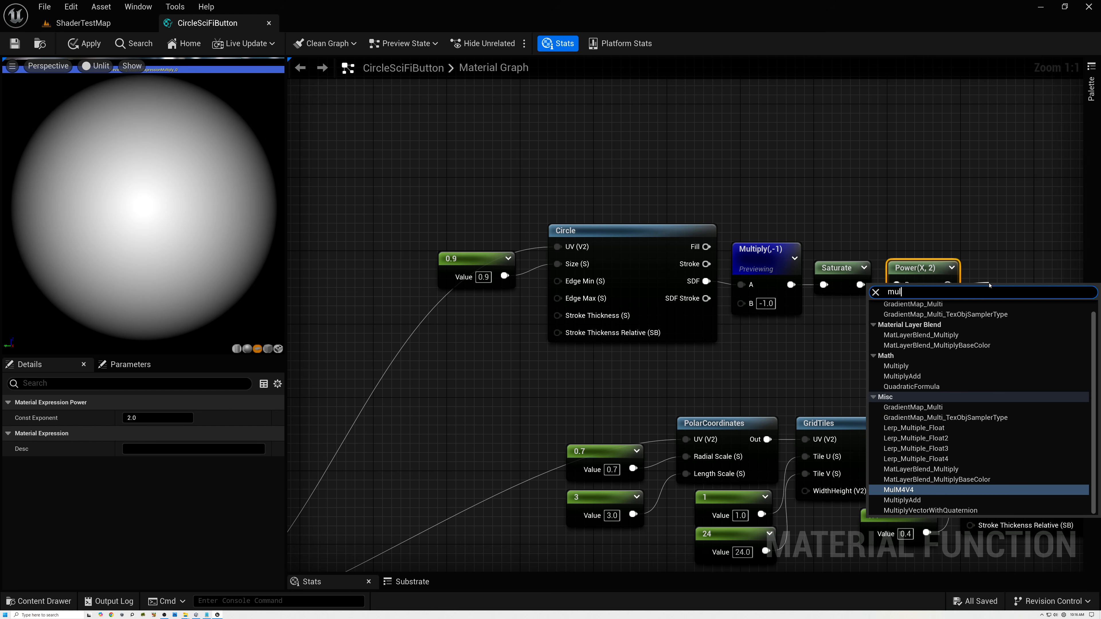
left_click(932, 365)
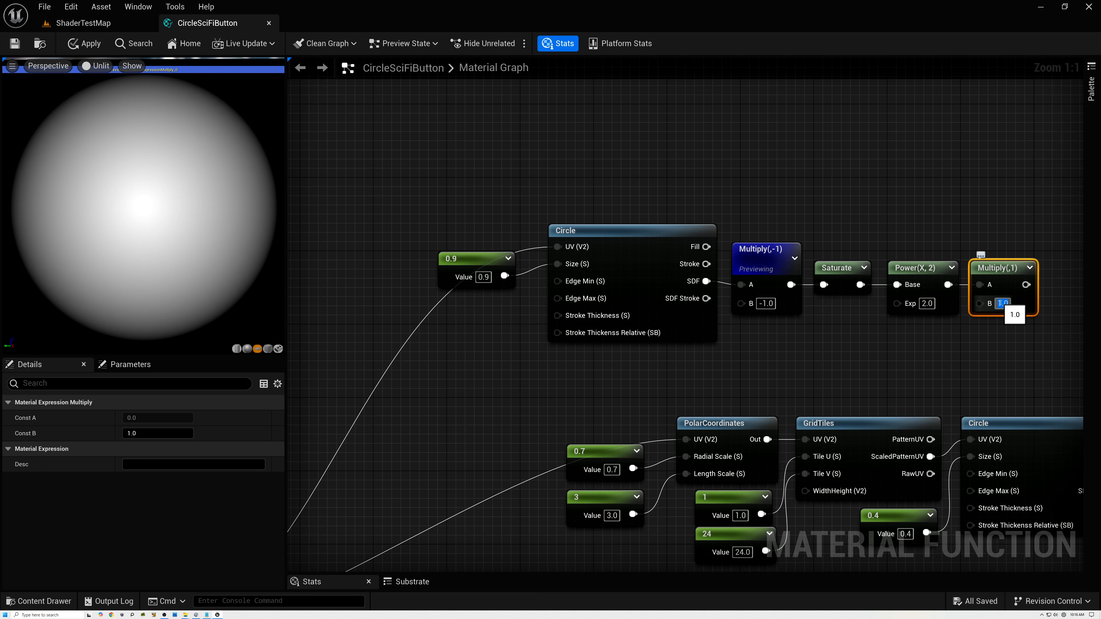
key("Return")
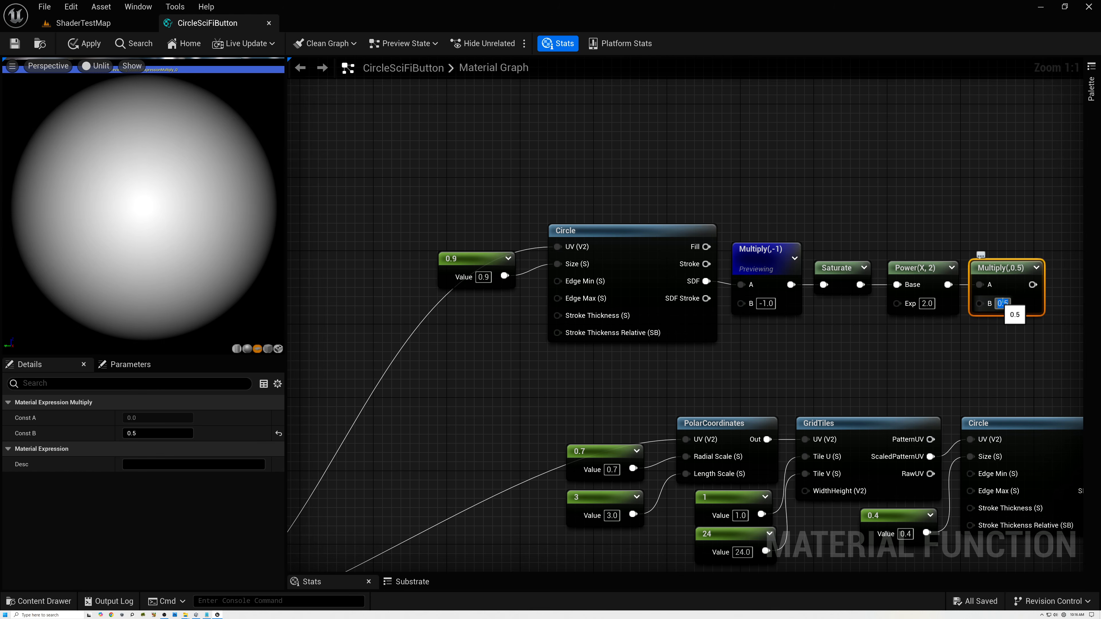
right_click(1002, 270)
left_click(1015, 308)
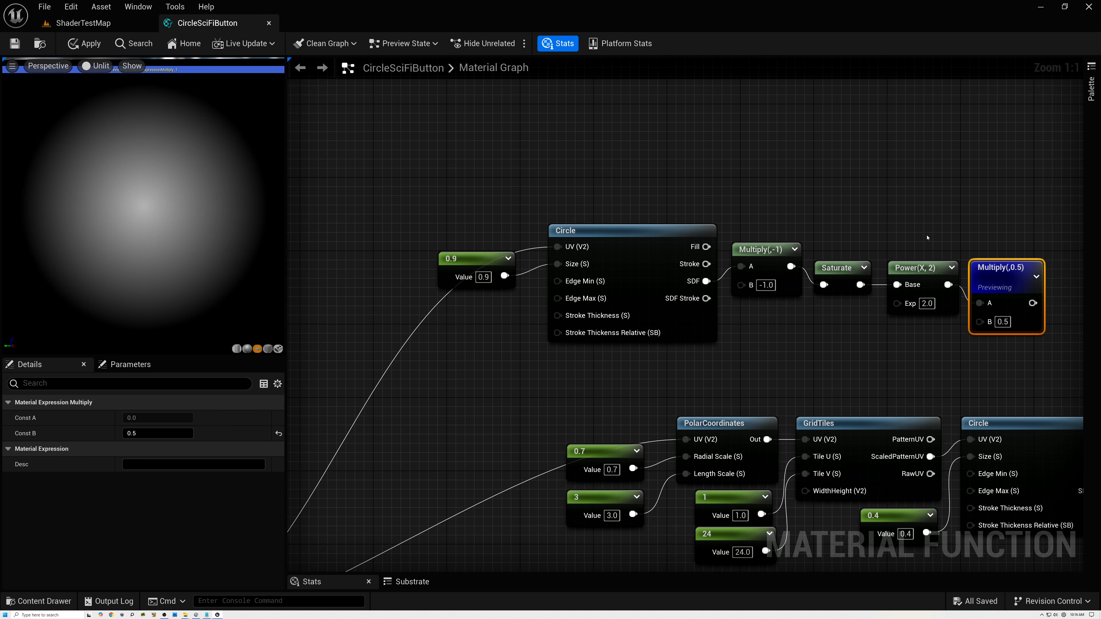
- Space the 0.5 Multiply away from Power and move the whole gradient row down closer to the dot-ring row
scroll(926, 167, "down", 4)
right_click_drag(929, 214, 686, 194)
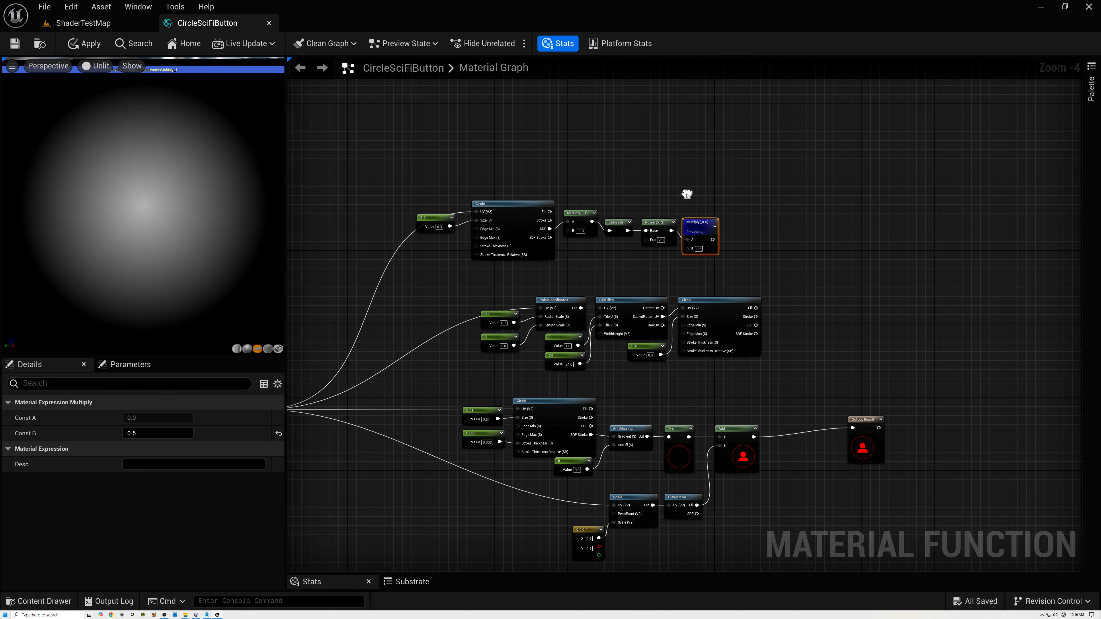
left_click_drag(695, 225, 745, 220)
left_click_drag(410, 173, 758, 248)
left_click_drag(746, 219, 746, 246)
left_click(662, 204)
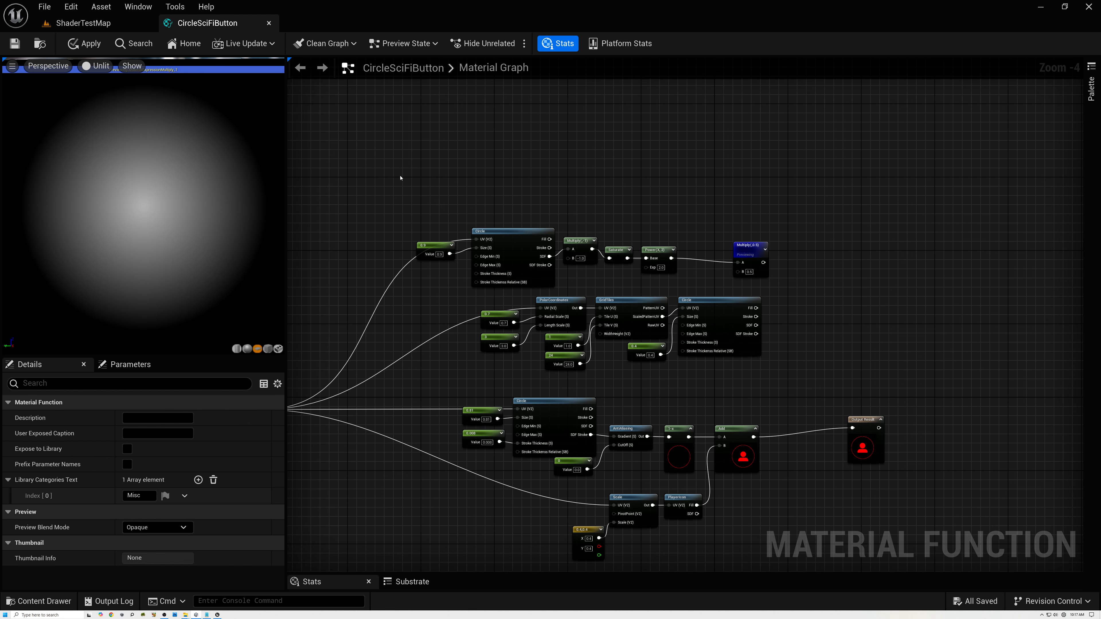
- Add a CircleSegments node in the empty area above the gradient row and preview it
right_click_drag(521, 159, 465, 273)
right_click(522, 263)
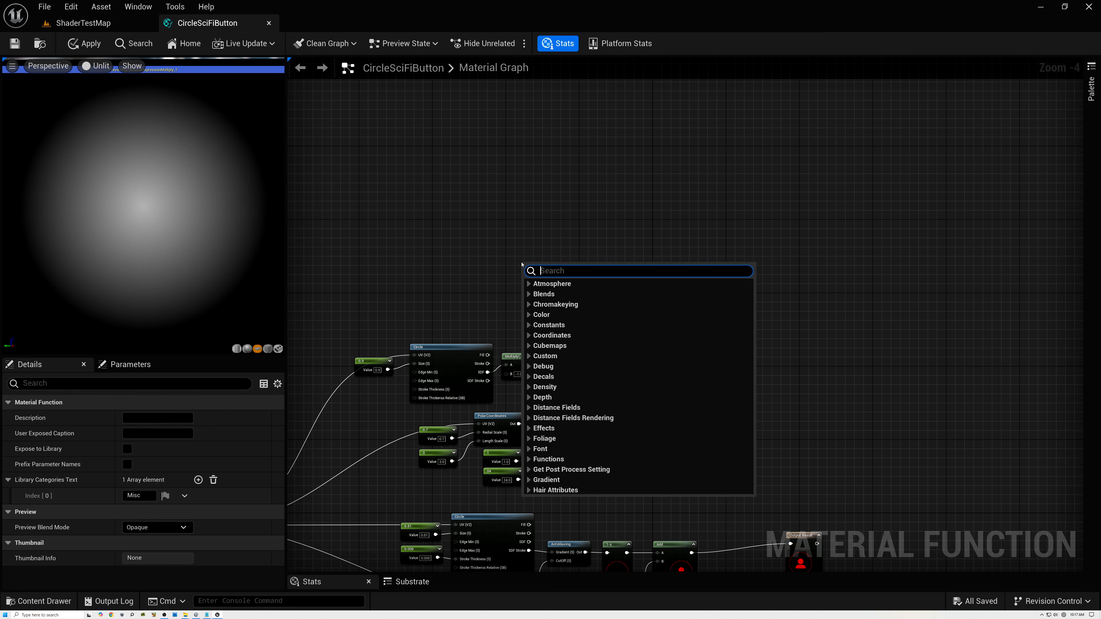
type("circl")
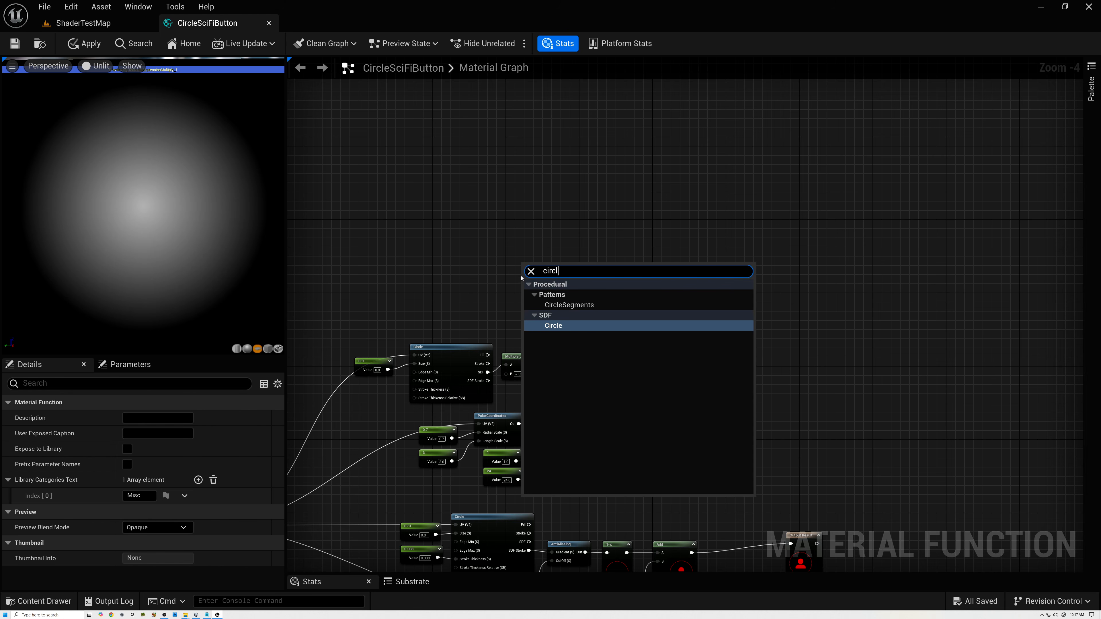
left_click(569, 305)
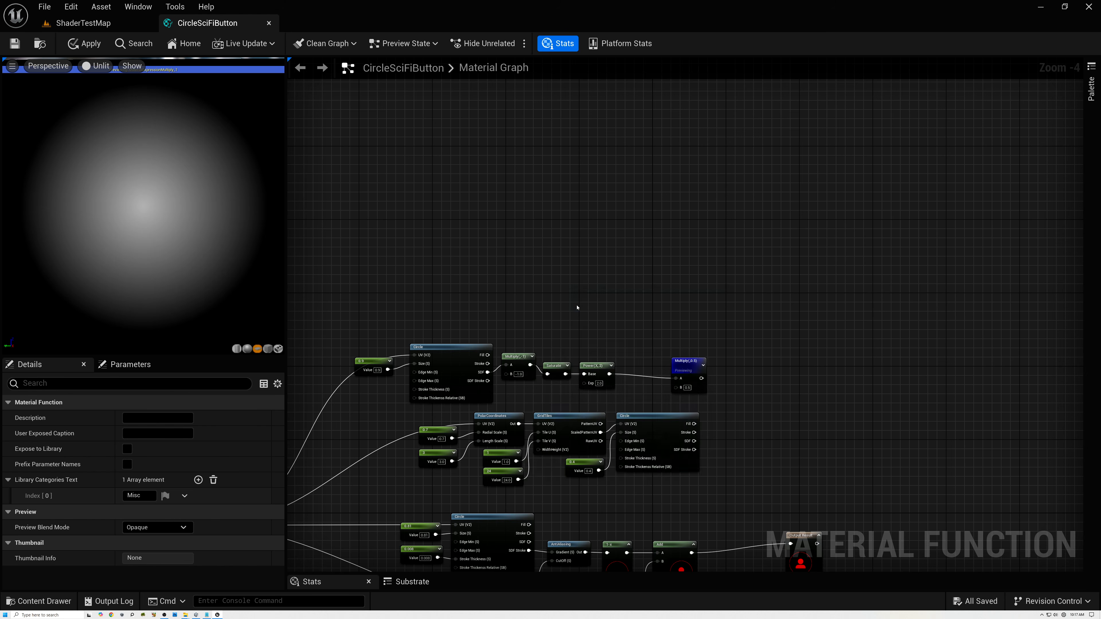
scroll(542, 268, "up", 3)
scroll(543, 269, "up", 1)
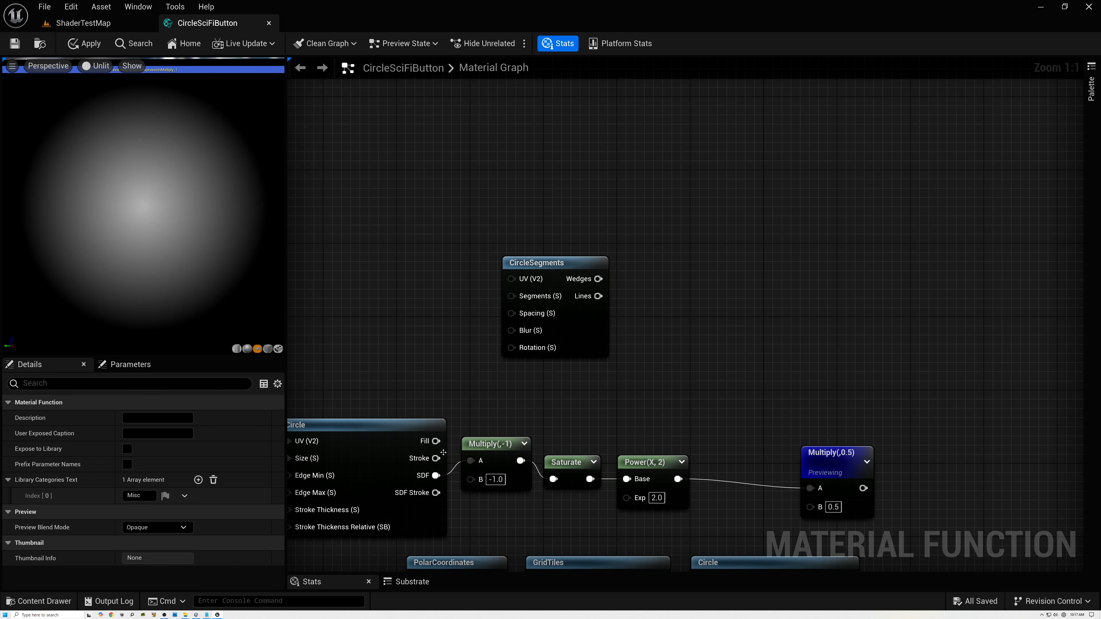
right_click_drag(397, 383, 546, 300)
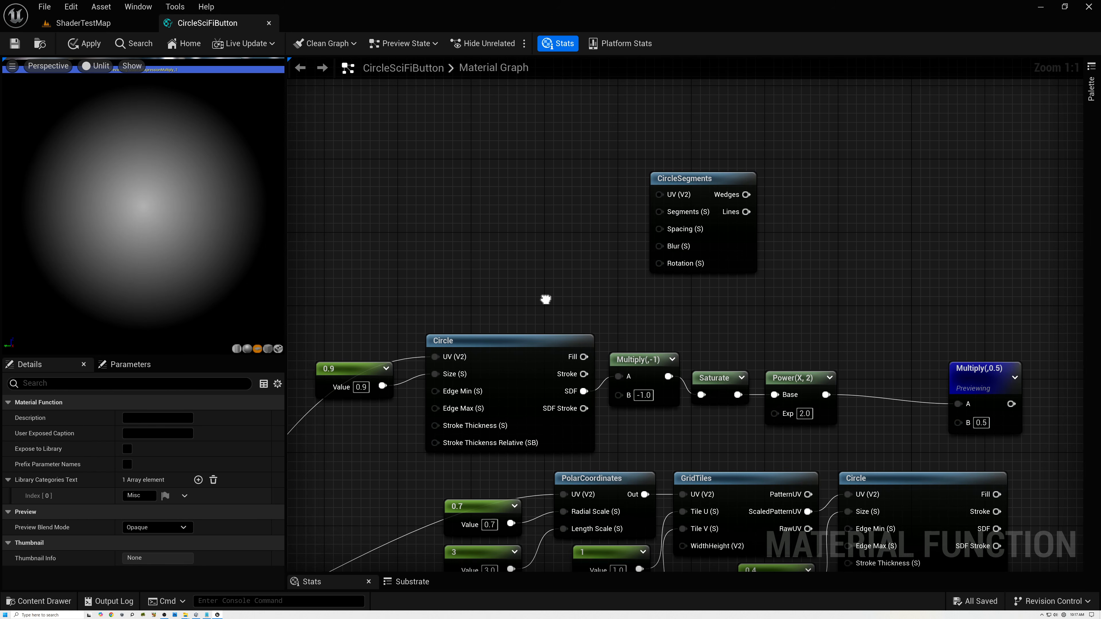
left_click(509, 336)
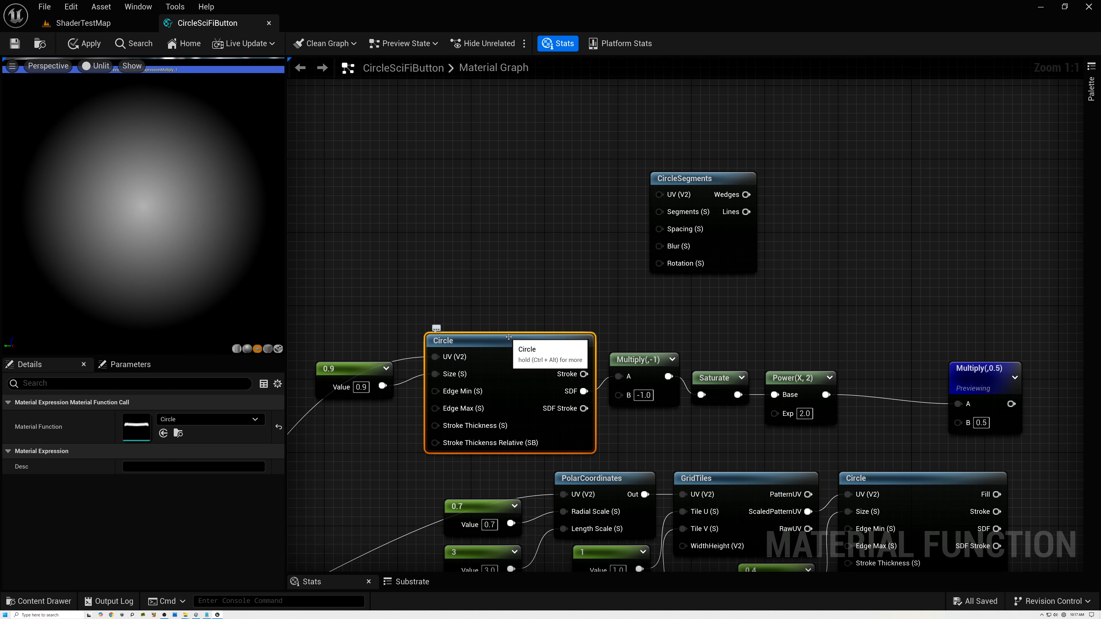
right_click(712, 186)
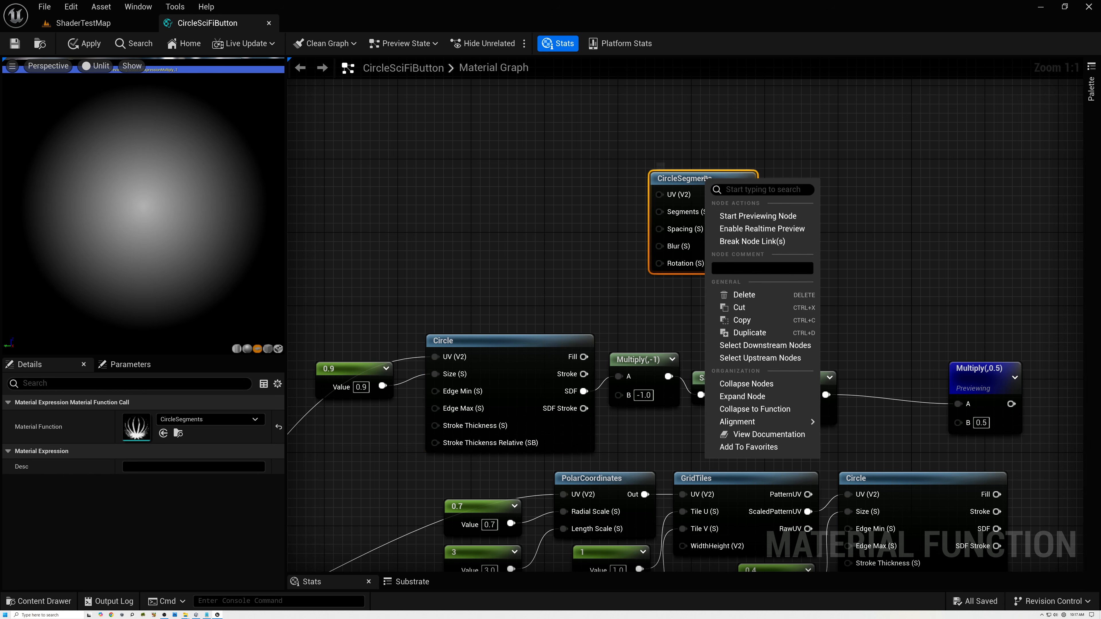
left_click(737, 216)
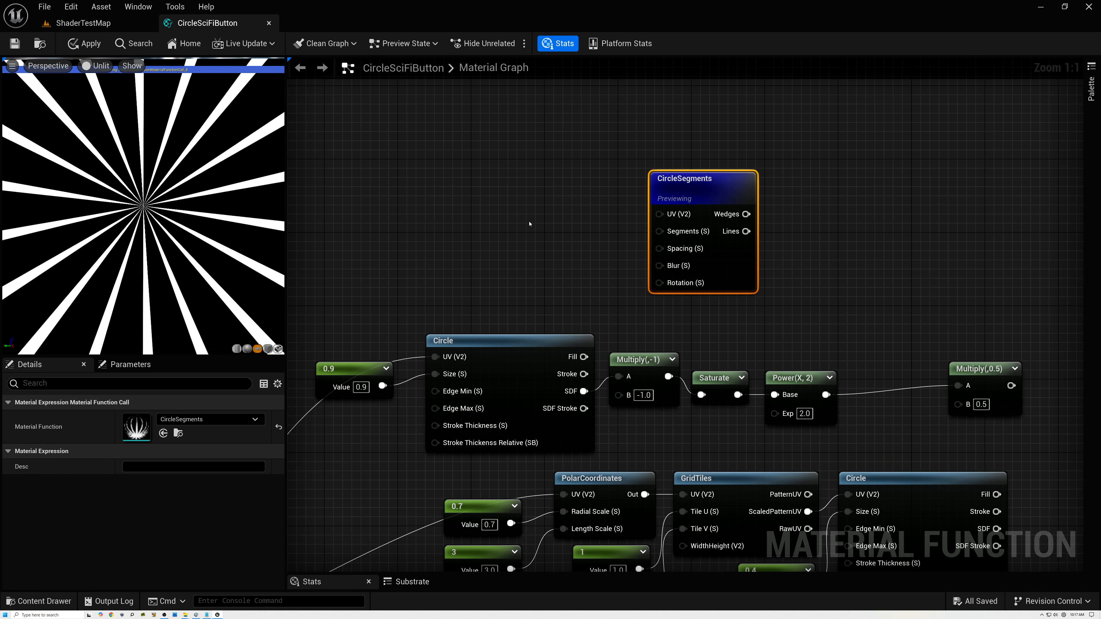
- Add a constant of 3 beside CircleSegments and connect it to the Segments input
left_click(525, 198)
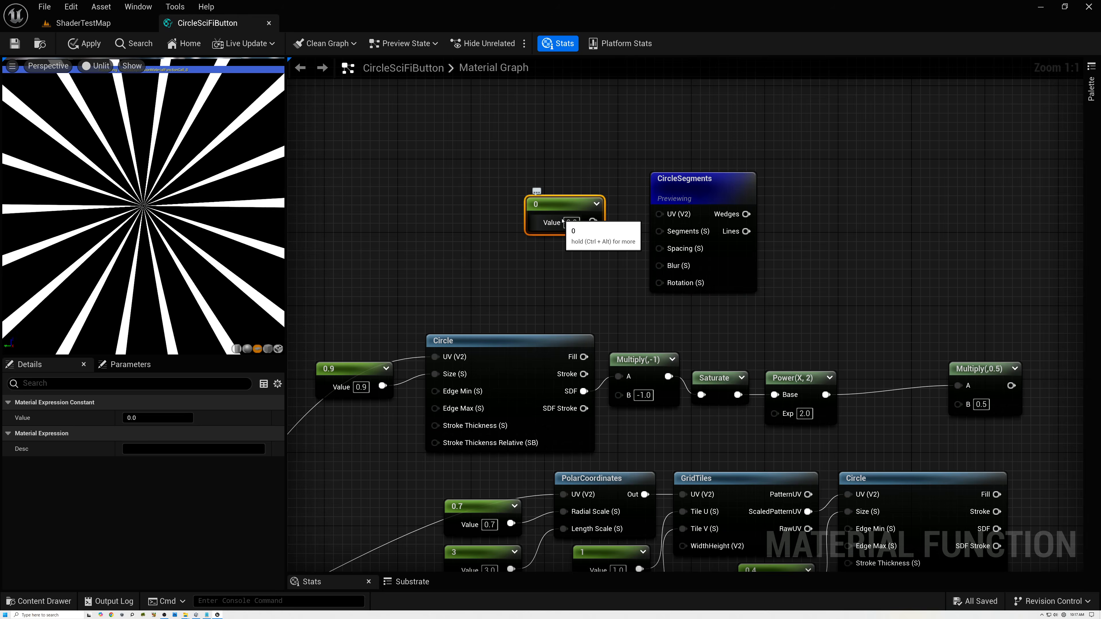
left_click(571, 222)
type("3")
key("Return")
mouse_move(593, 221)
left_mouse_down()
mouse_move(668, 236)
mouse_move(584, 211)
mouse_move(599, 215)
left_mouse_up()
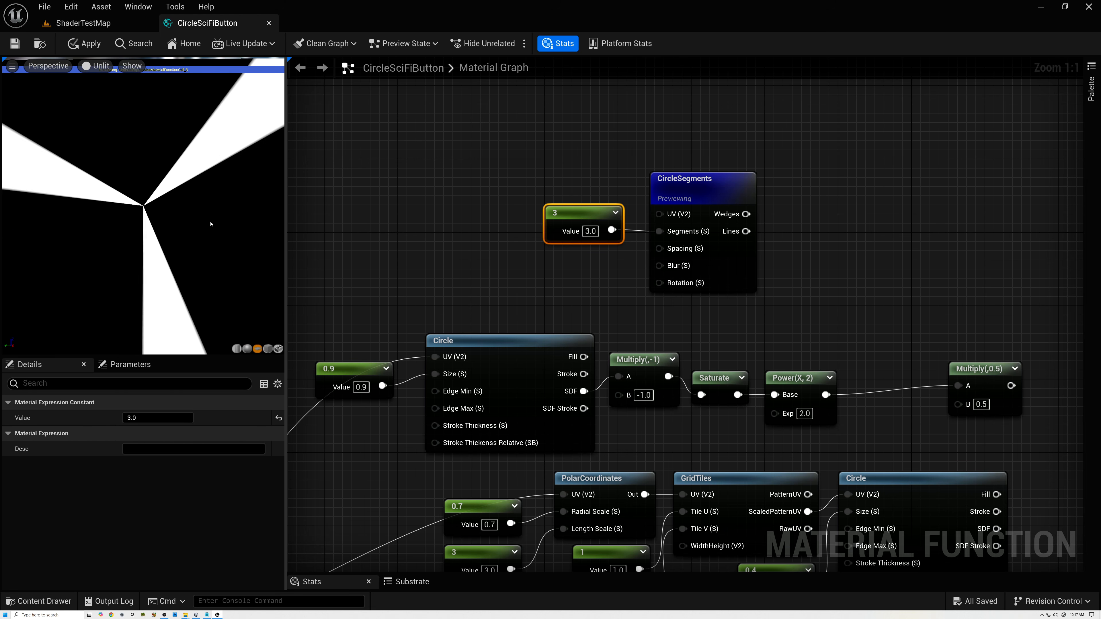
- Add a constant of 0.8, connect it to CircleSegments' Spacing input, and arrange both constants beside the node
key("1")
left_click(570, 257)
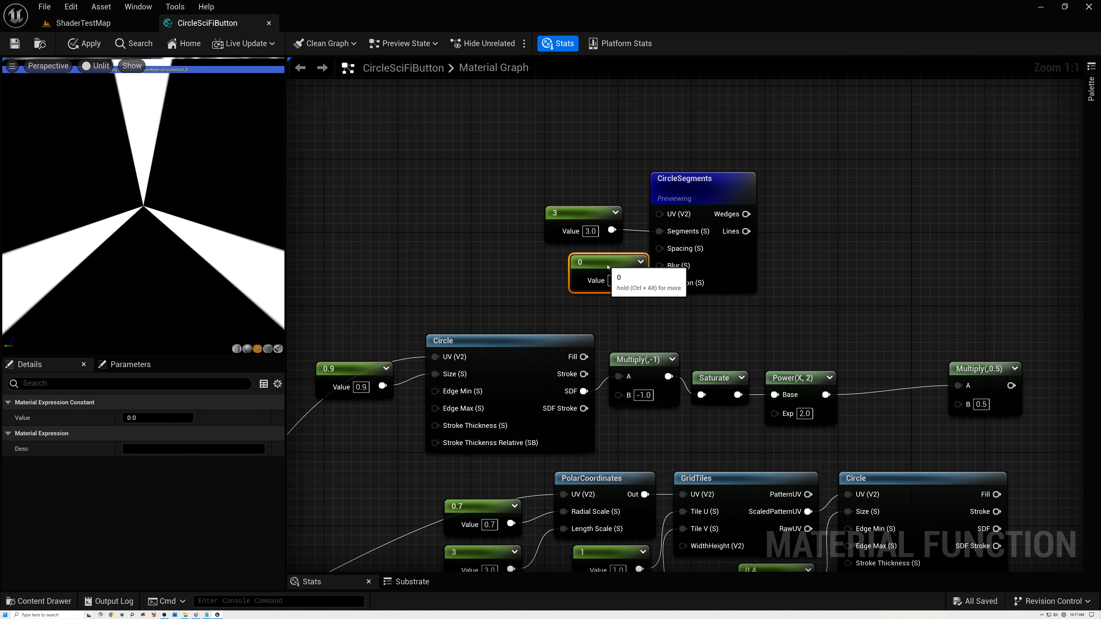
left_click_drag(605, 262, 580, 259)
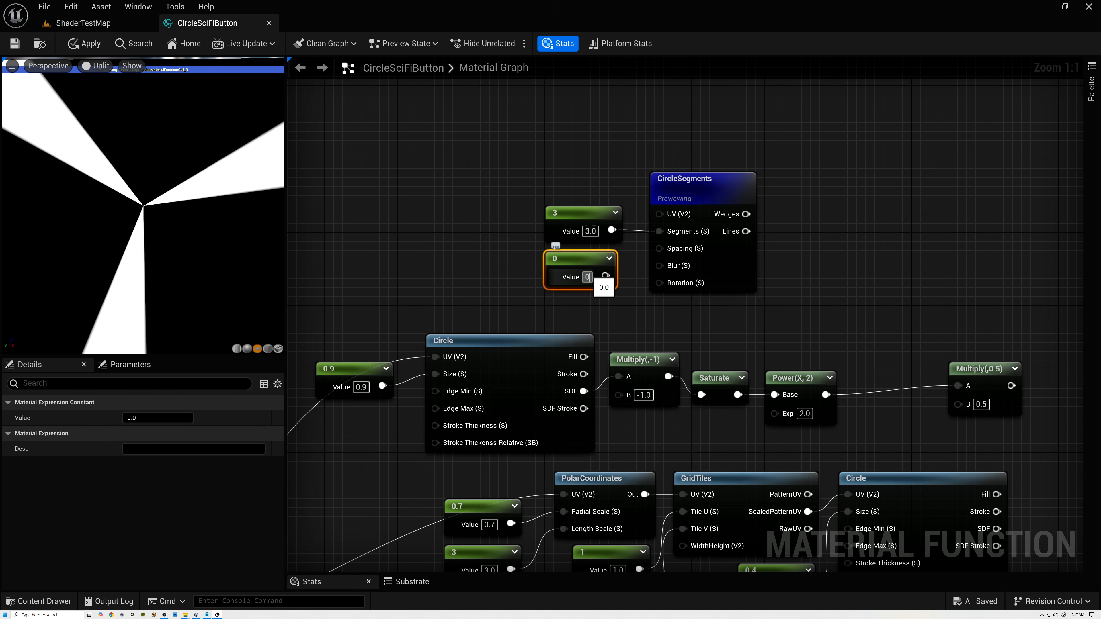
key("Return")
left_click_drag(611, 276, 659, 248)
left_click_drag(494, 200, 591, 249)
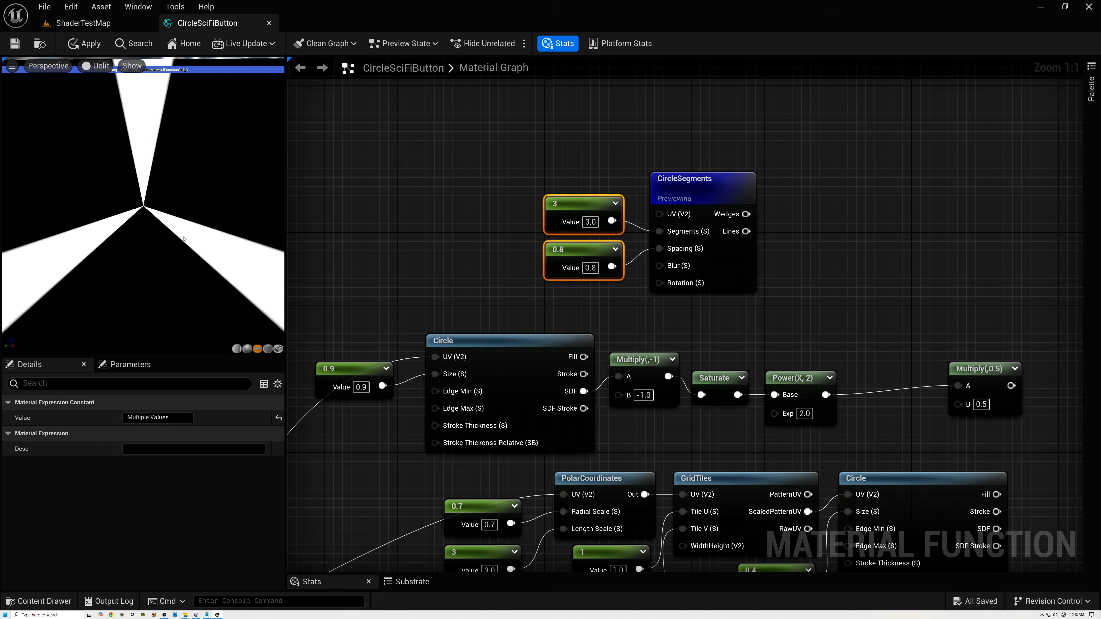
- Move CircleSegments and its two constants up and to the left, clear of the gradient row
left_click(521, 345)
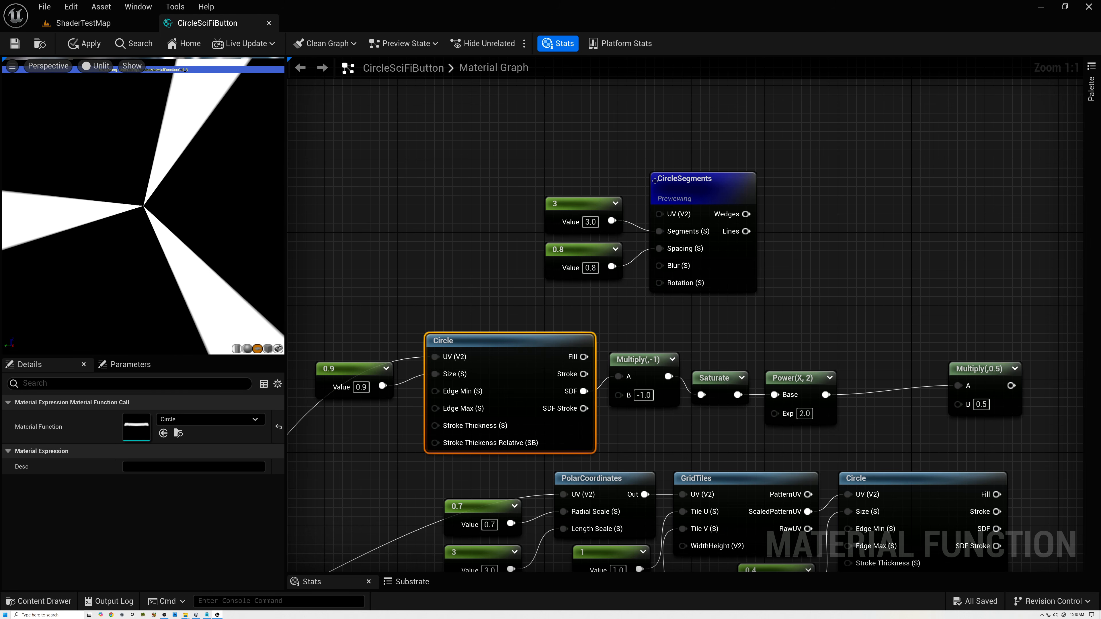
left_click_drag(584, 143, 699, 281)
left_click_drag(707, 196, 597, 165)
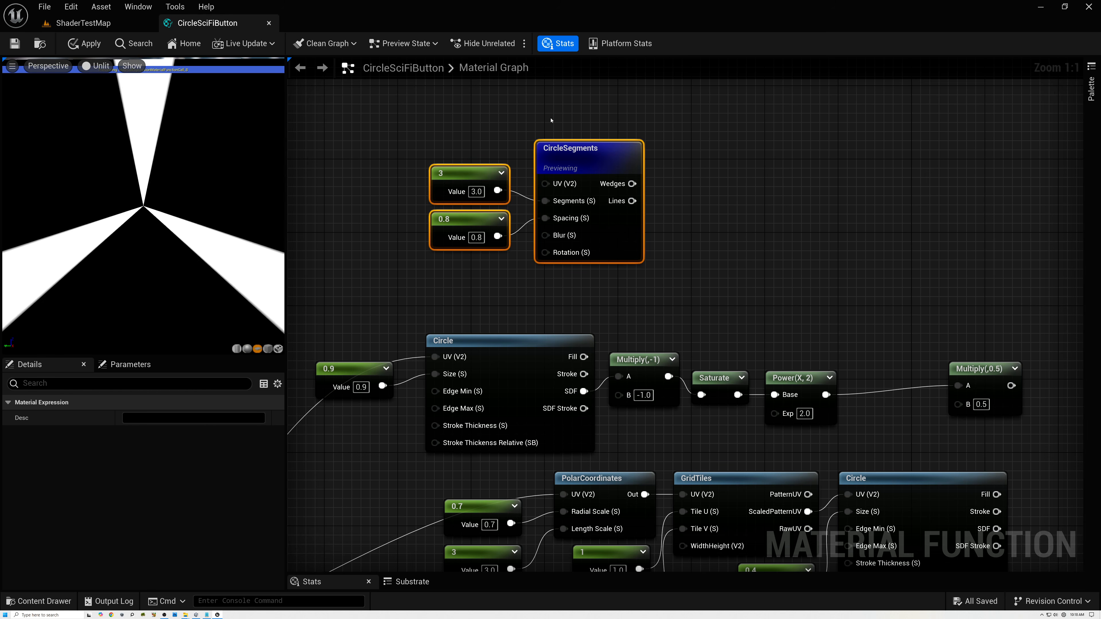
- Add a Subtract node with the gradient Circle's Stroke in A and CircleSegments' Wedges in B, and preview it
left_click(696, 180)
right_click(696, 181)
type("sub")
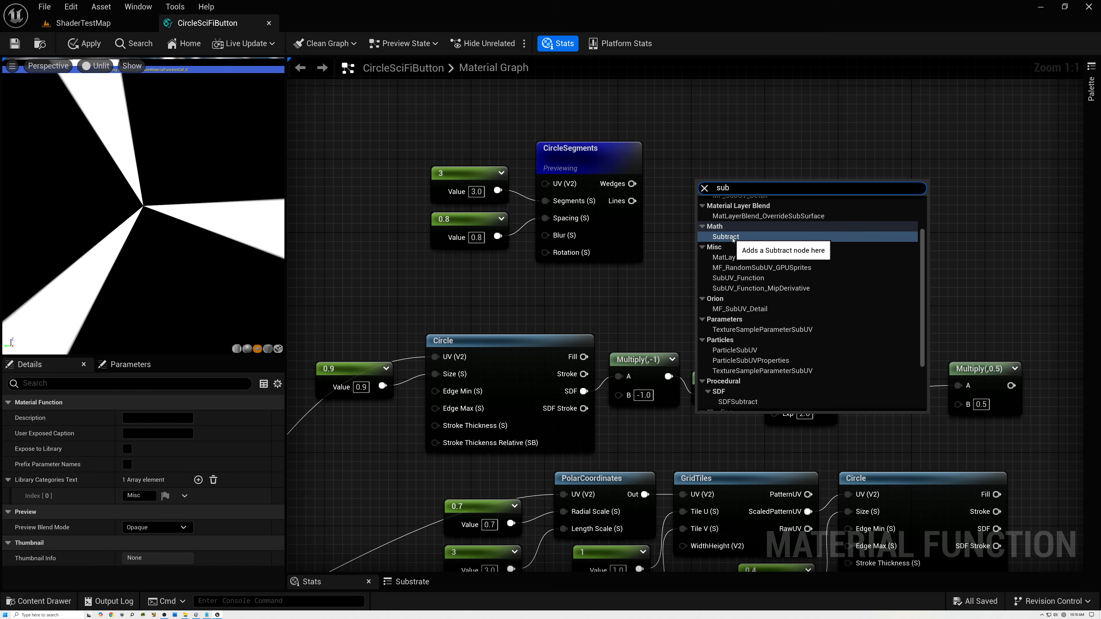
left_click(732, 238)
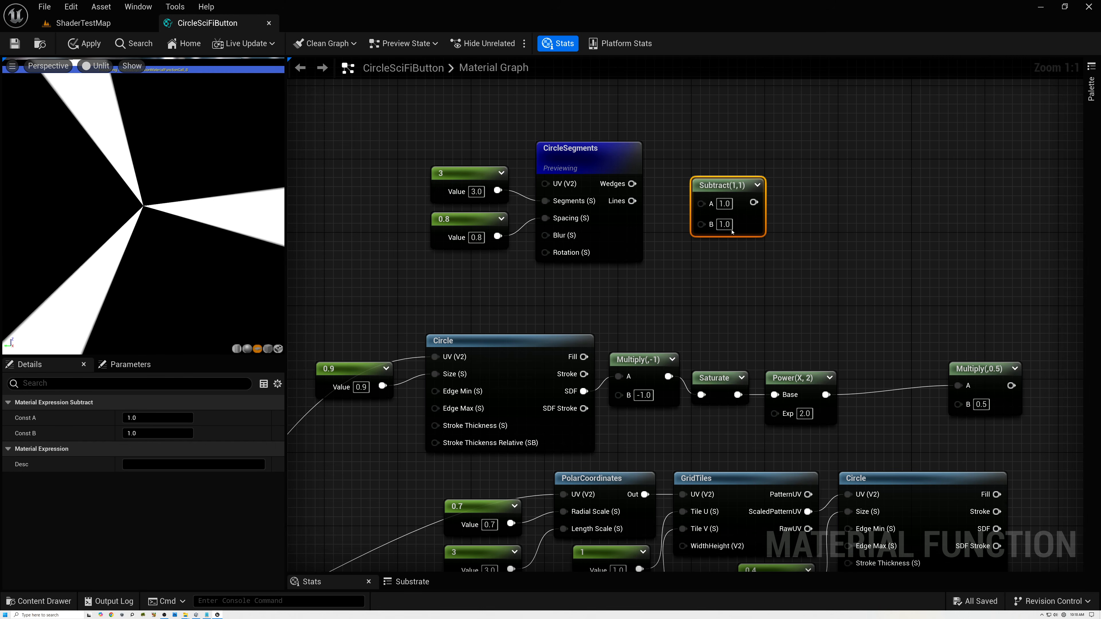
mouse_move(584, 374)
left_mouse_down()
mouse_move(668, 305)
mouse_move(700, 204)
left_mouse_up()
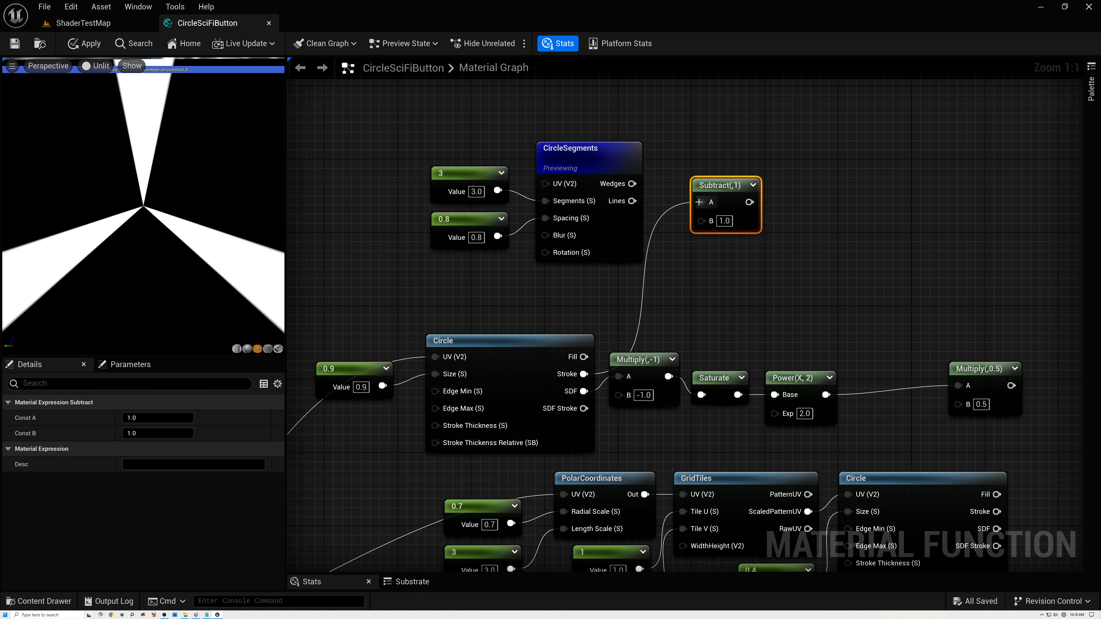
left_click_drag(632, 184, 698, 222)
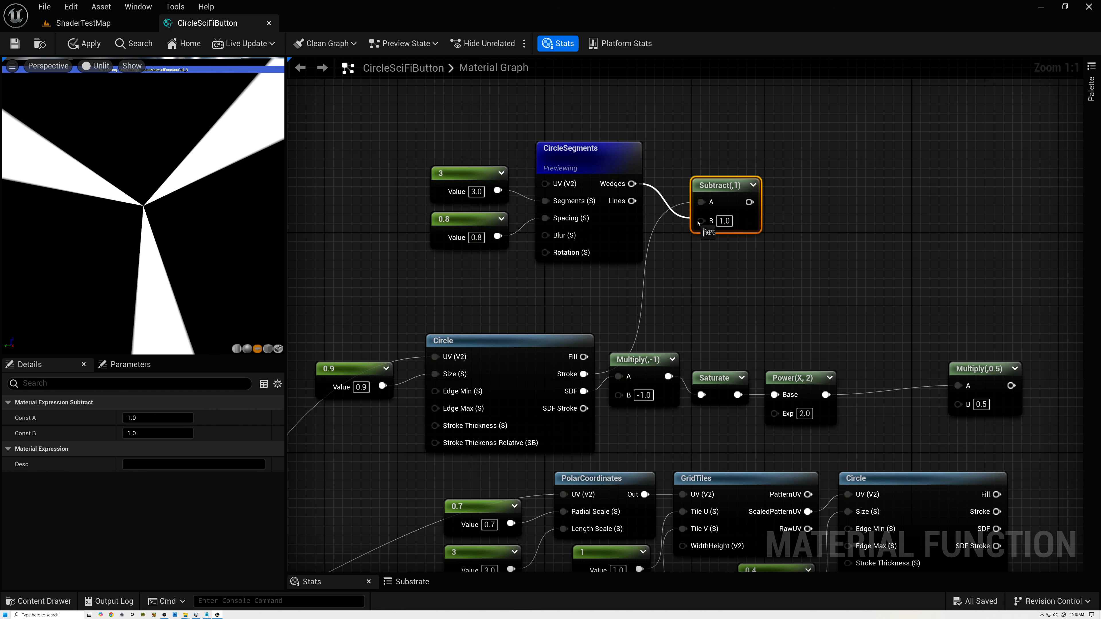
right_click(732, 174)
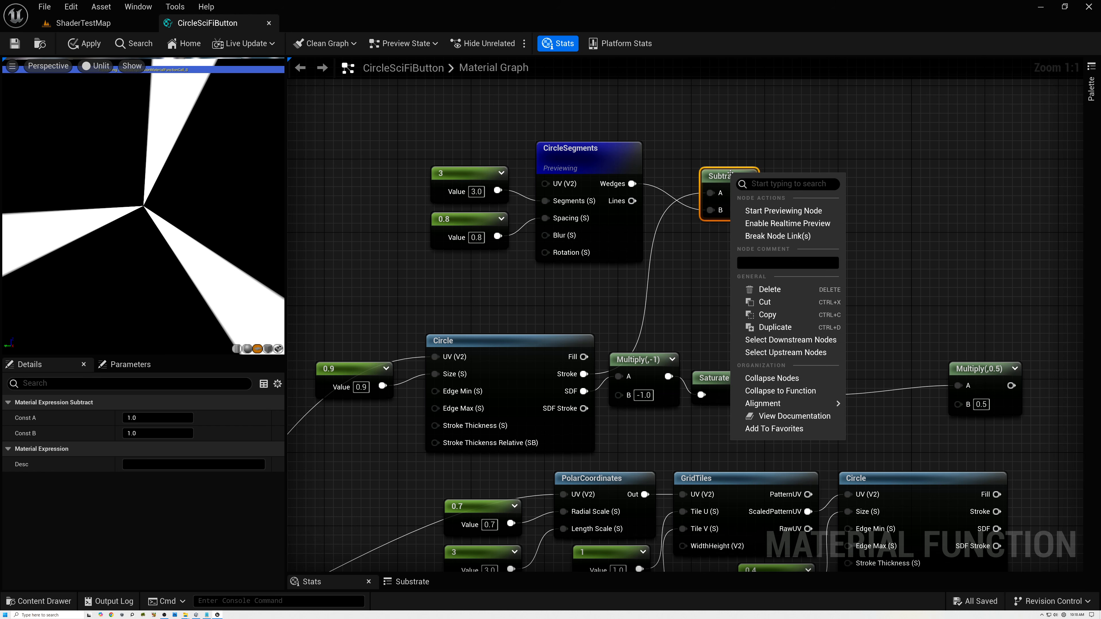
left_click(784, 210)
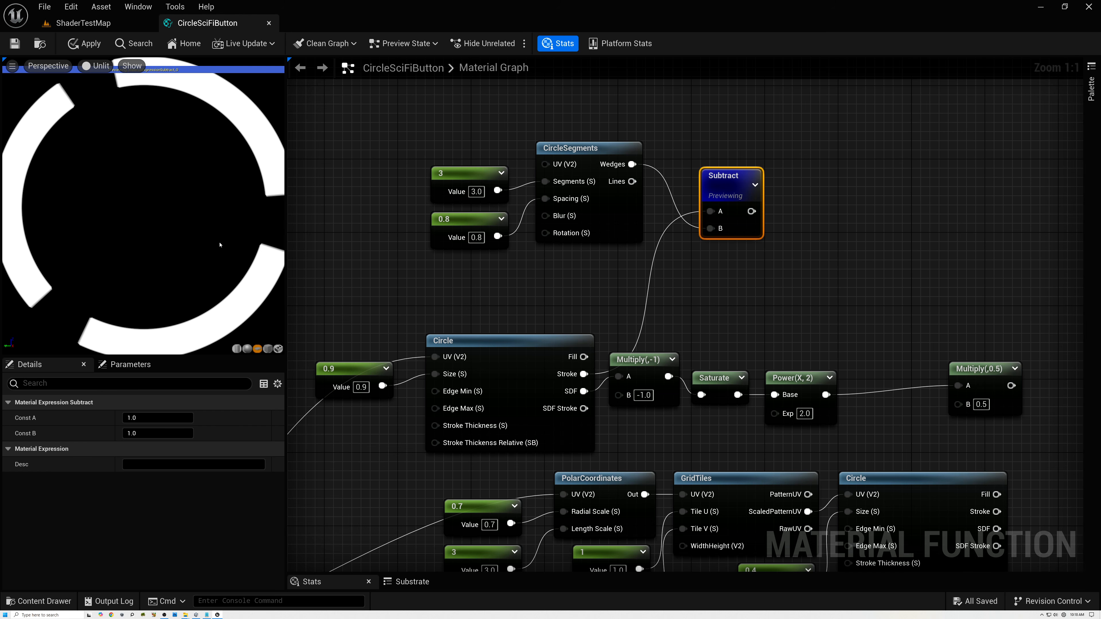
- Add a constant of 0.008 and connect it to the Stroke Thickness input of the gradient row's Circle
right_click_drag(472, 303, 571, 232)
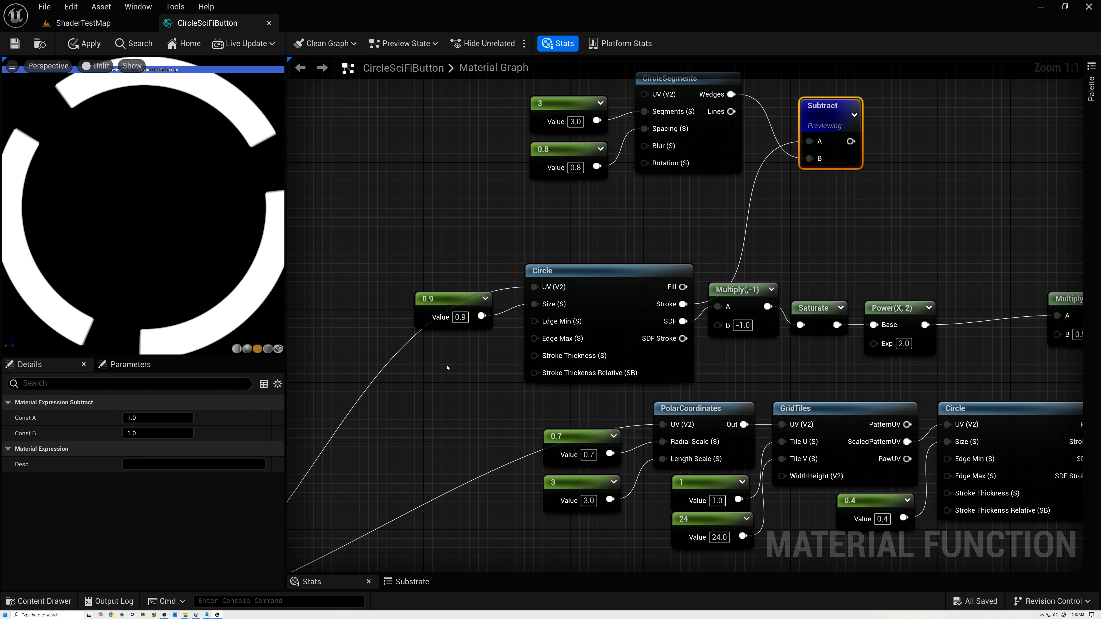
left_click(437, 361)
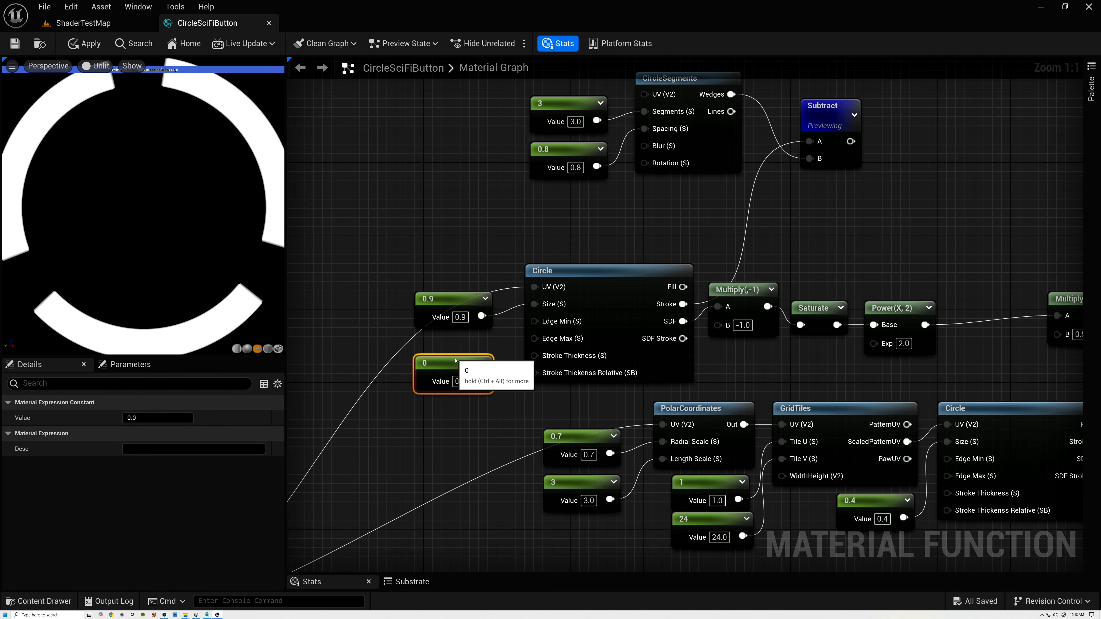
left_click(461, 372)
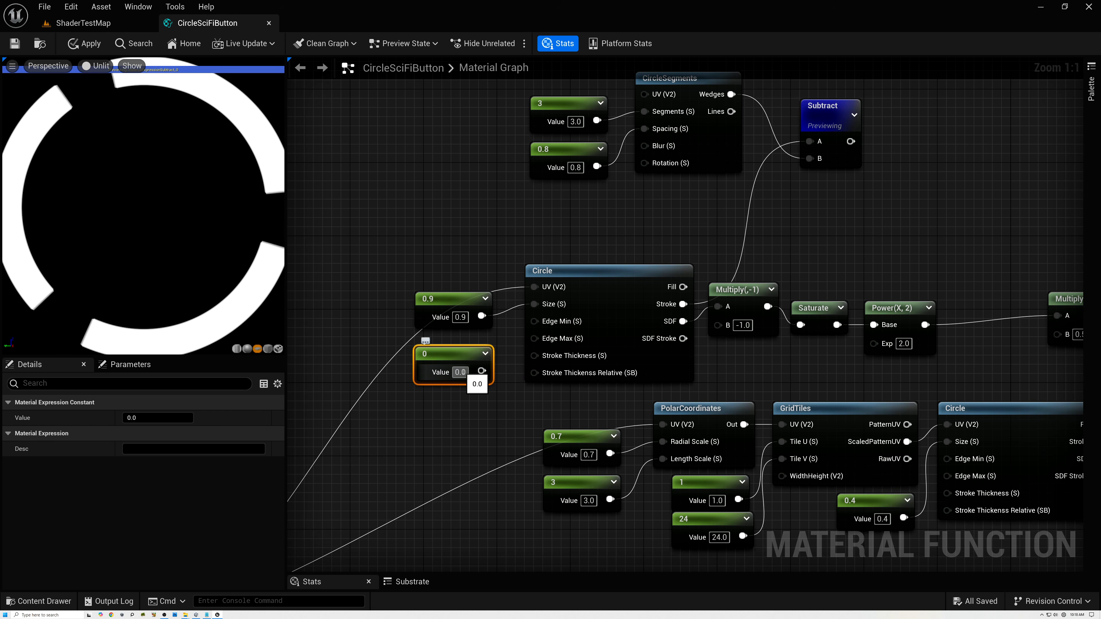
left_click(466, 372)
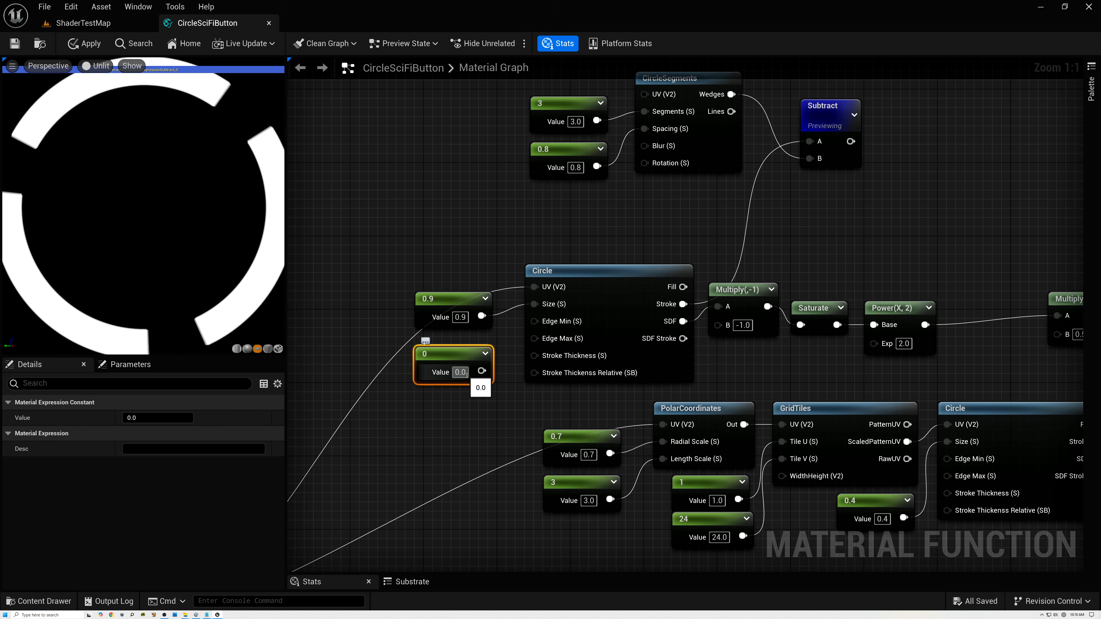
type("08")
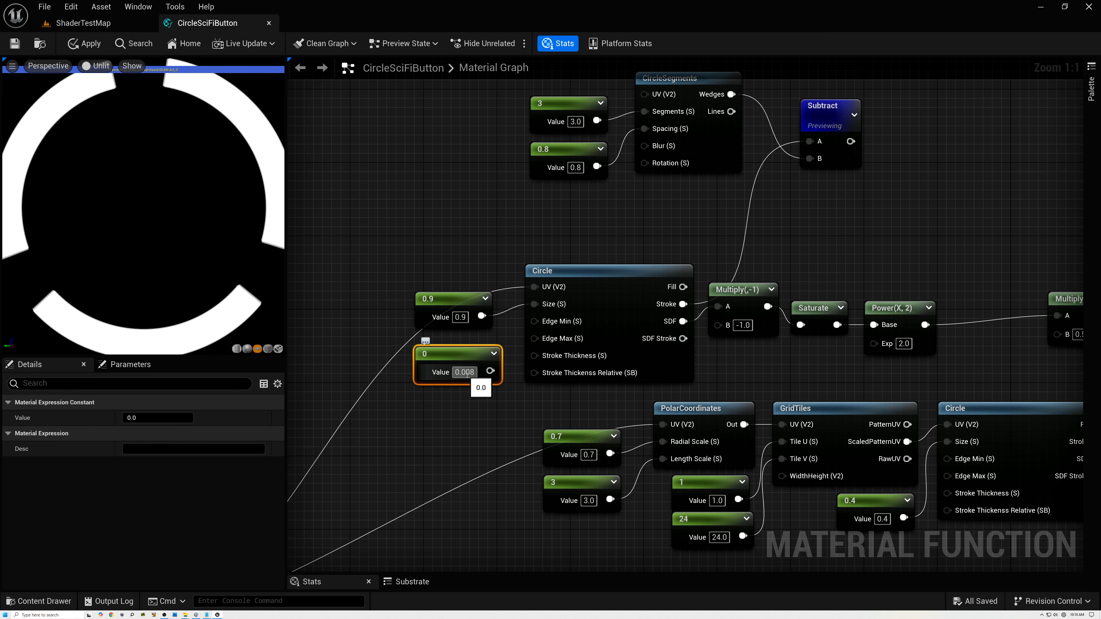
key("Return")
left_click_drag(490, 371, 525, 367)
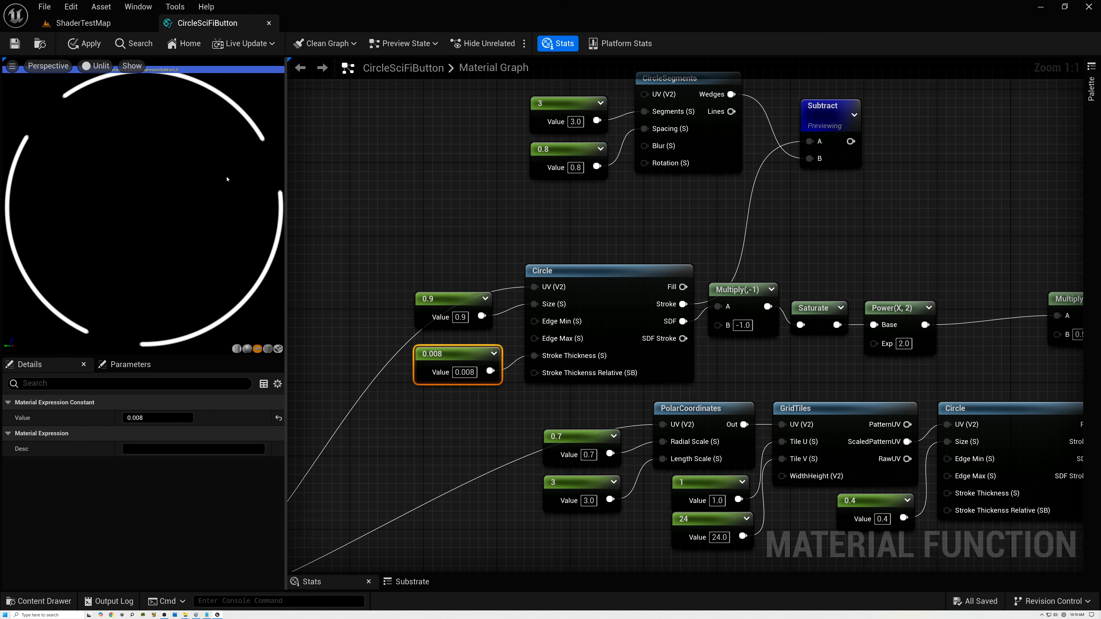
- Add an AntiAliasing node fed by Subtract's output into its Gradient input
right_click_drag(683, 77, 640, 168)
left_click(640, 169)
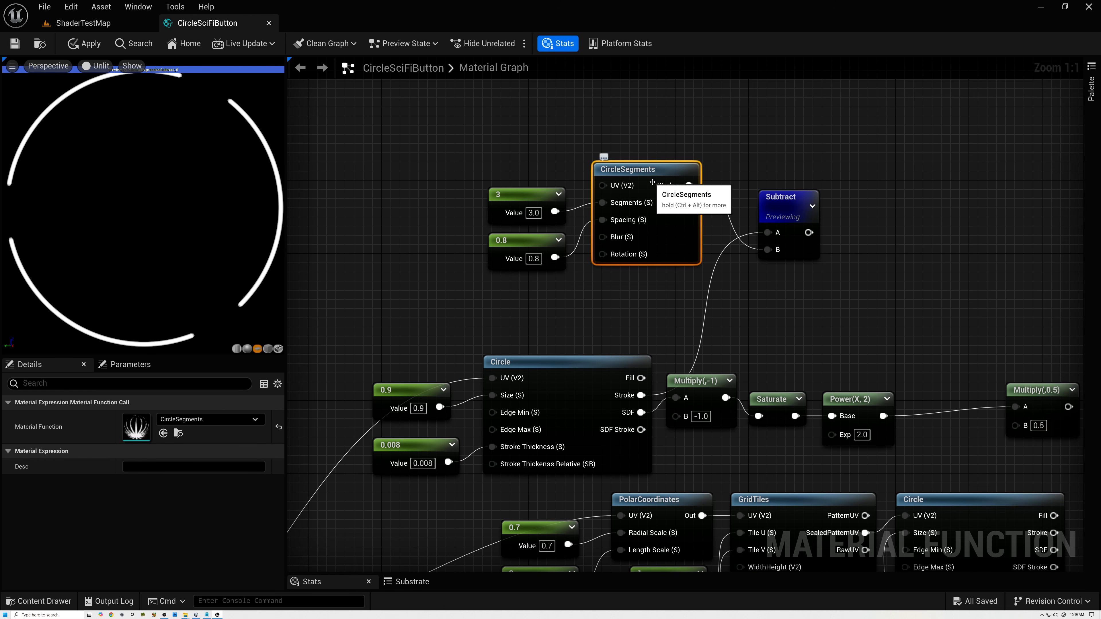
right_click_drag(652, 183, 351, 178)
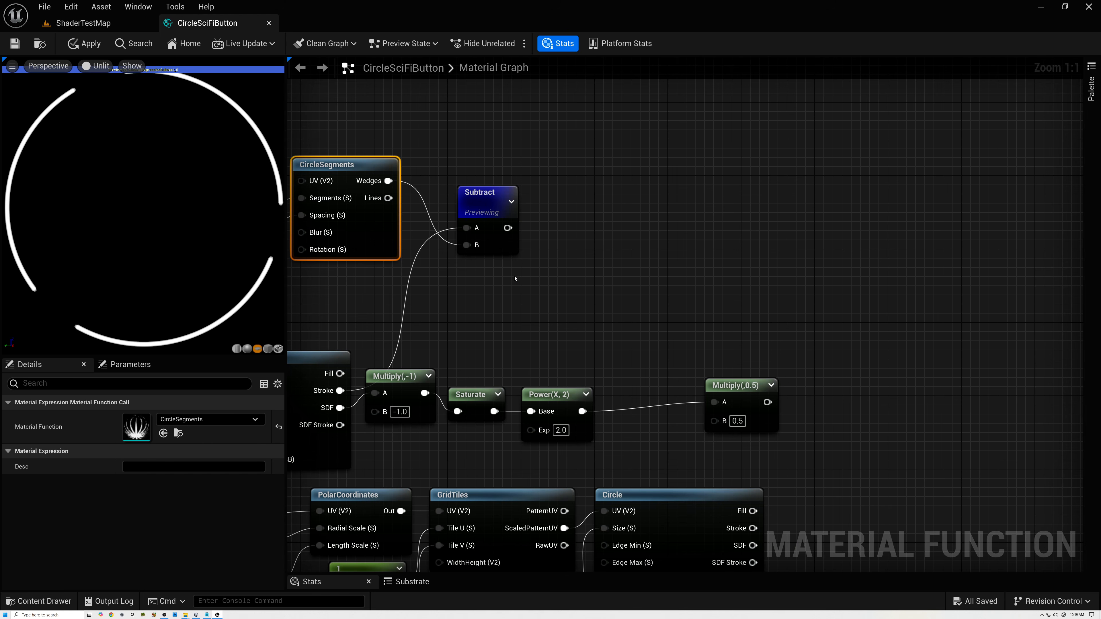
left_click_drag(508, 228, 590, 226)
type("anti")
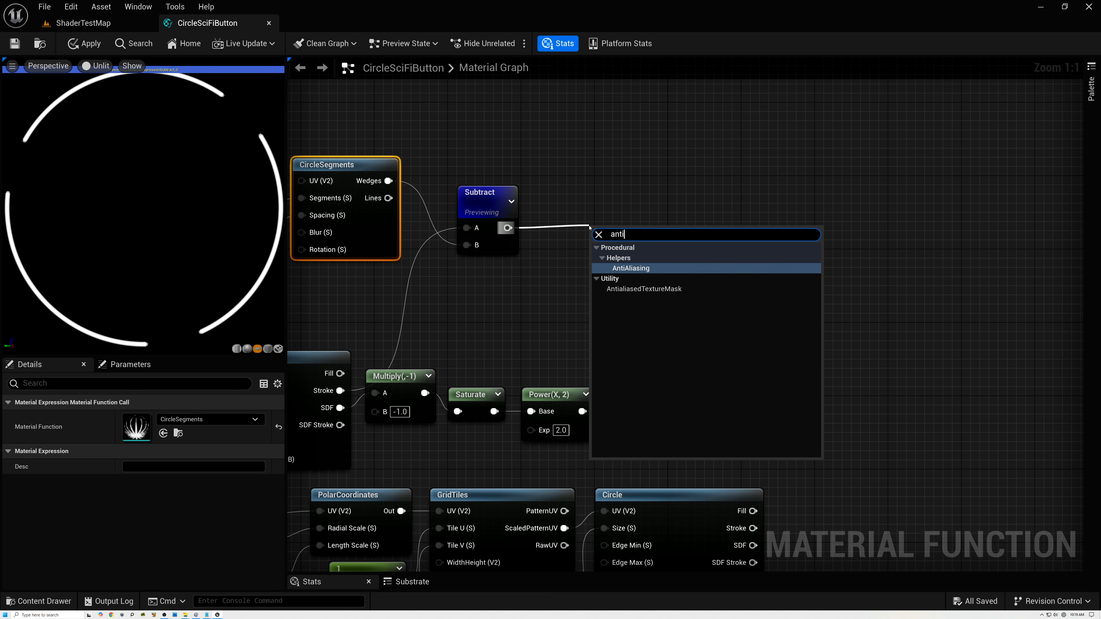
left_click(631, 269)
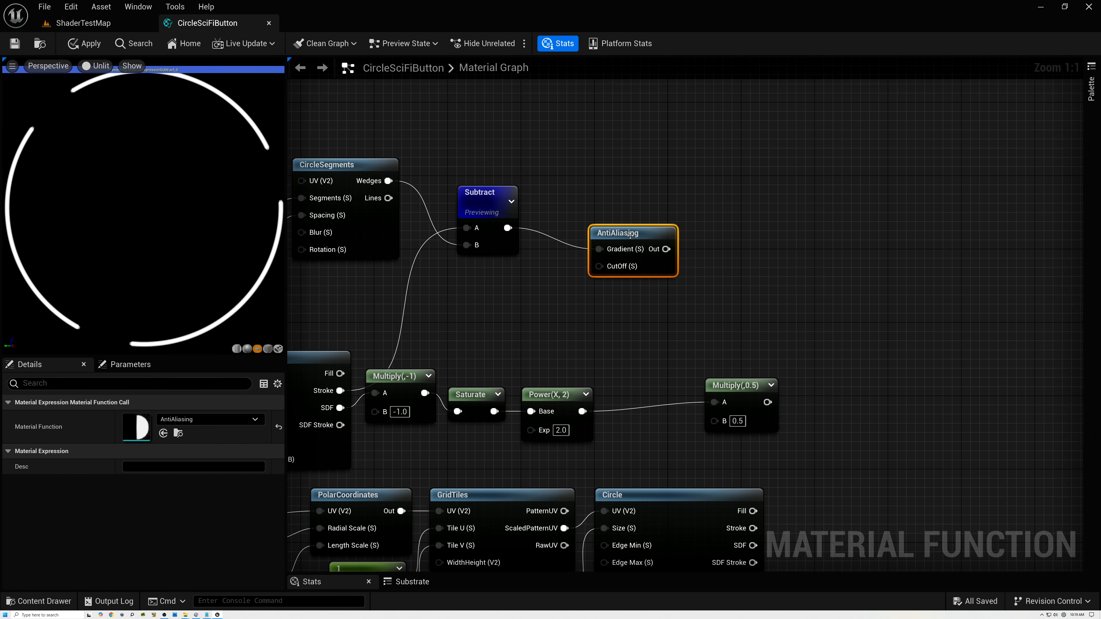
- Connect a constant of 0.5 to AntiAliasing's CutOff input, place it below Subtract, and preview AntiAliasing
left_click(512, 280)
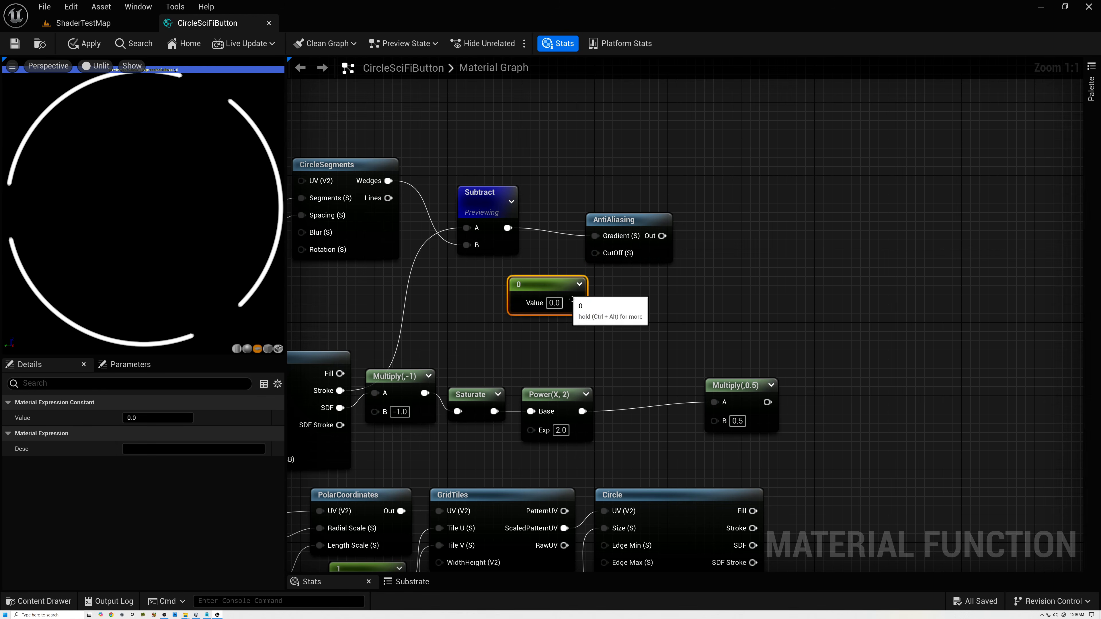
left_click(558, 303)
type("0.5")
key("Return")
left_click_drag(572, 302, 595, 255)
left_click_drag(542, 284, 481, 275)
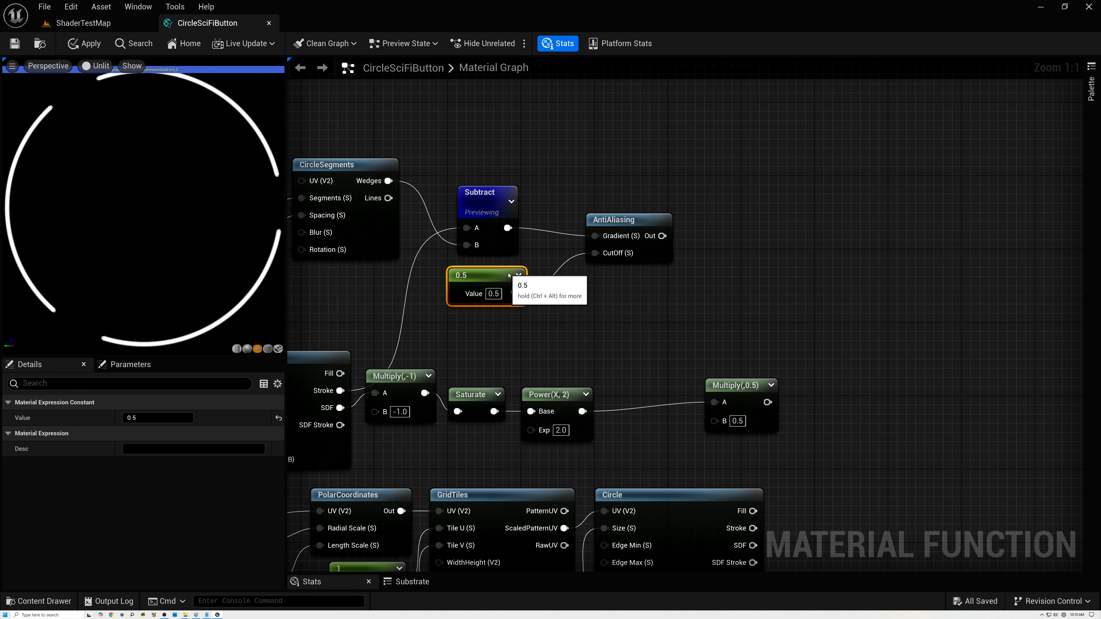
right_click(626, 220)
left_click(679, 259)
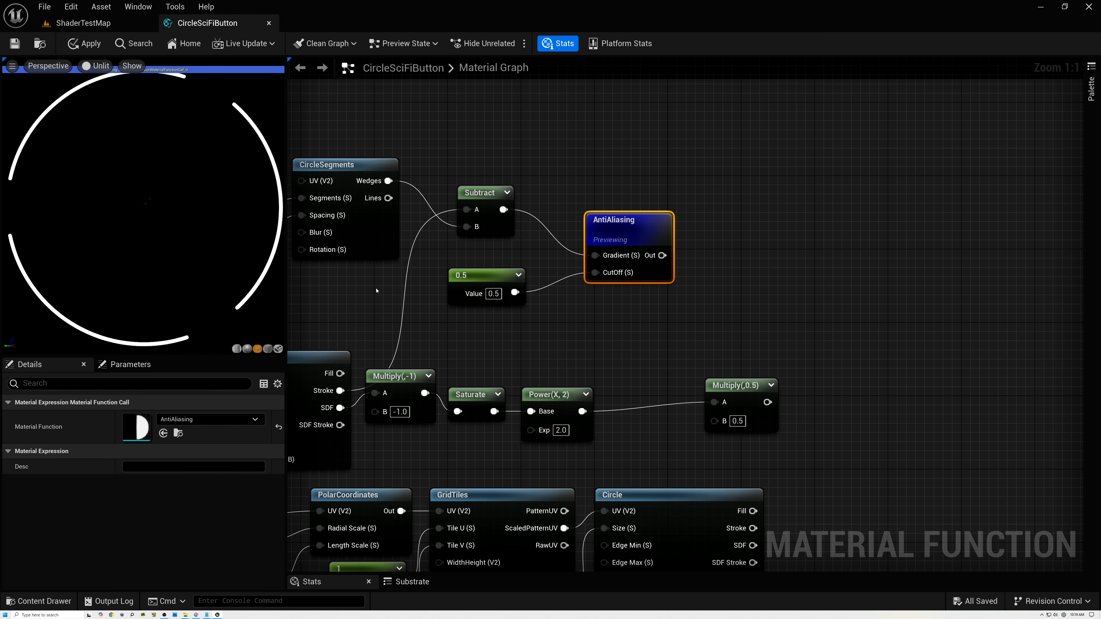
- Move AntiAliasing level with Subtract and bring the 0.5 Multiply closer to Power
left_click_drag(645, 225, 664, 180)
left_click_drag(744, 392, 659, 402)
left_click(648, 179)
- Add a Max node combining AntiAliasing's output in A with the 0.5 Multiply's output in B
left_click_drag(681, 209, 778, 277)
type("m")
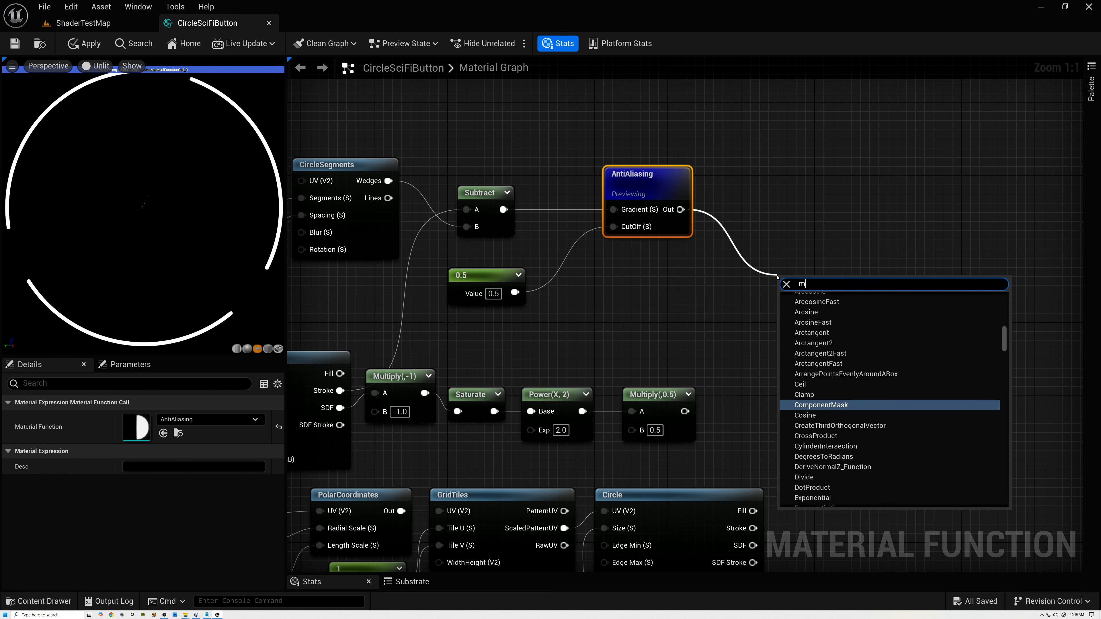
type("ax")
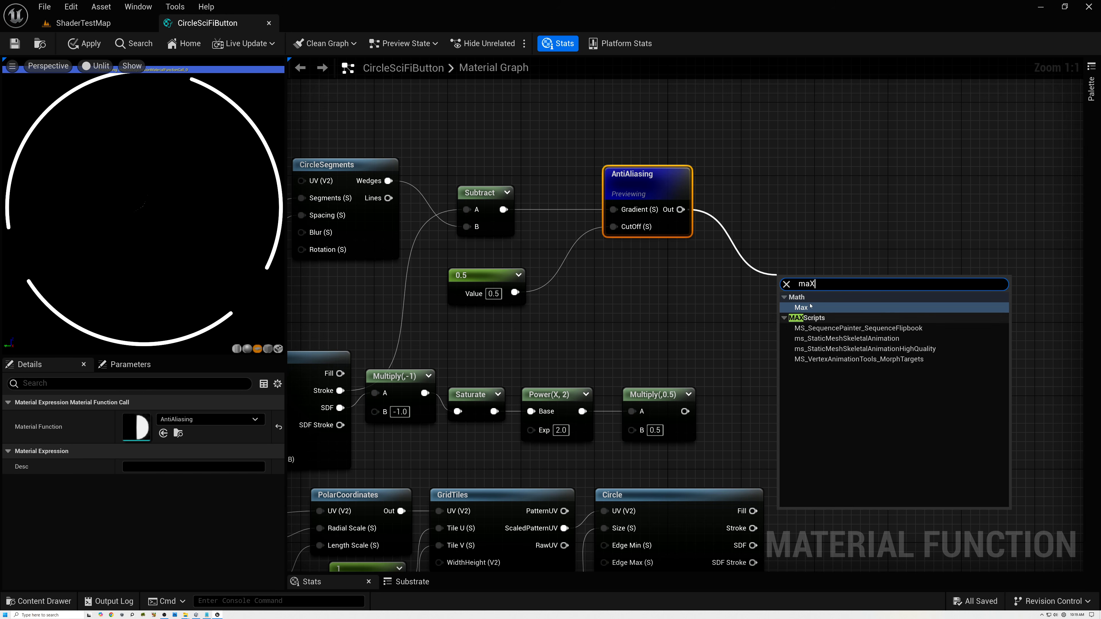
left_click(802, 318)
left_click_drag(685, 411, 787, 318)
- Preview the Max node and move it further from AntiAliasing, closer to its level
right_click_drag(604, 338, 686, 287)
left_click_drag(575, 288, 830, 359)
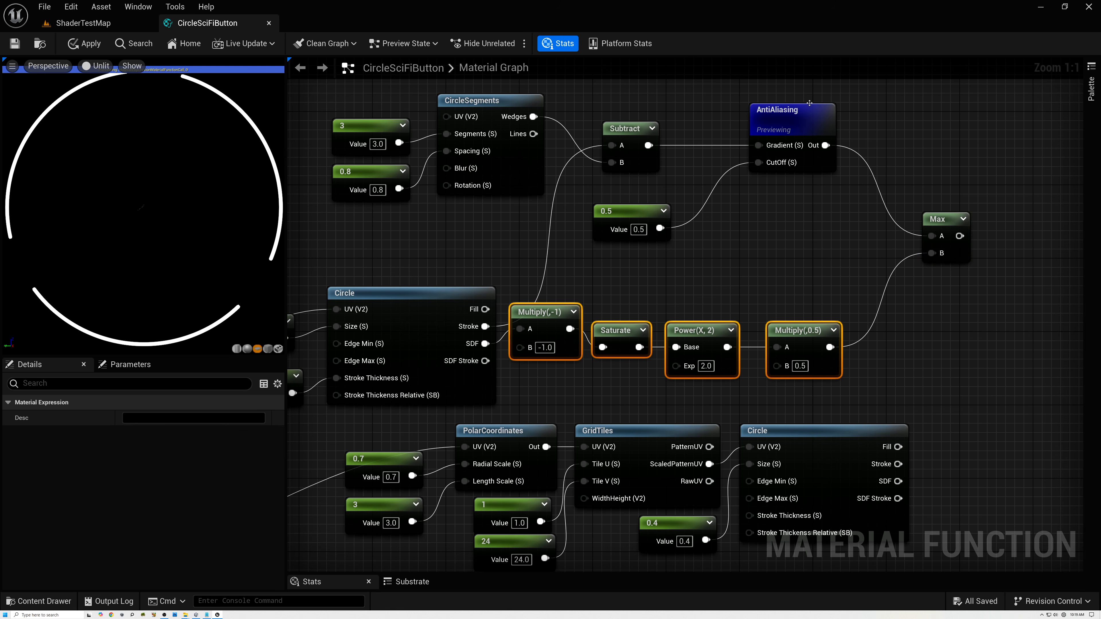
left_click(790, 116)
right_click_drag(924, 130, 663, 187)
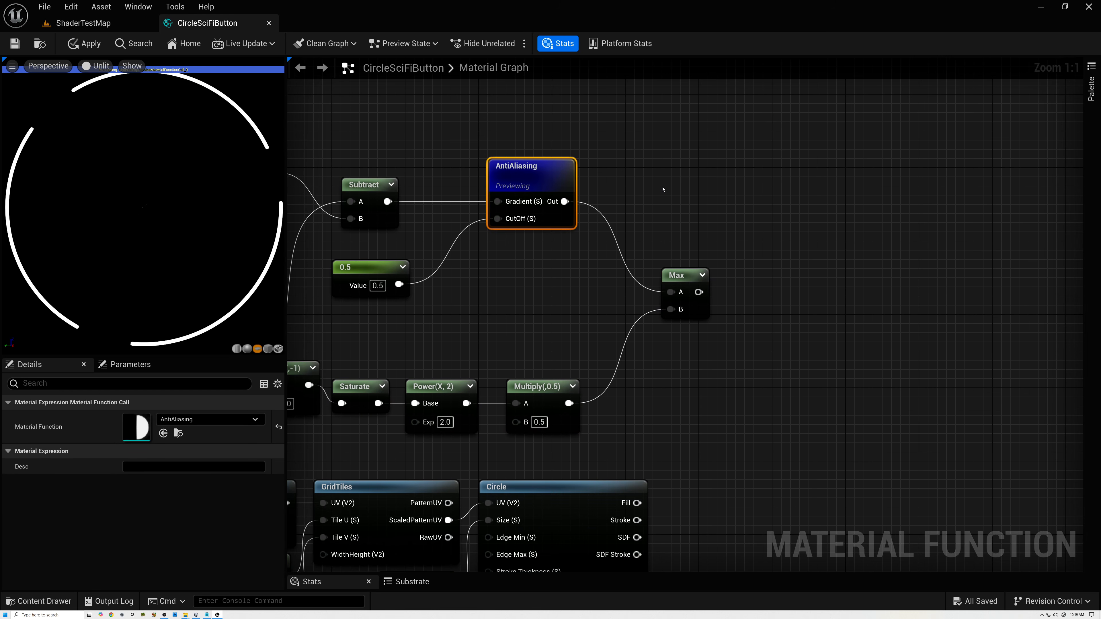
right_click(685, 270)
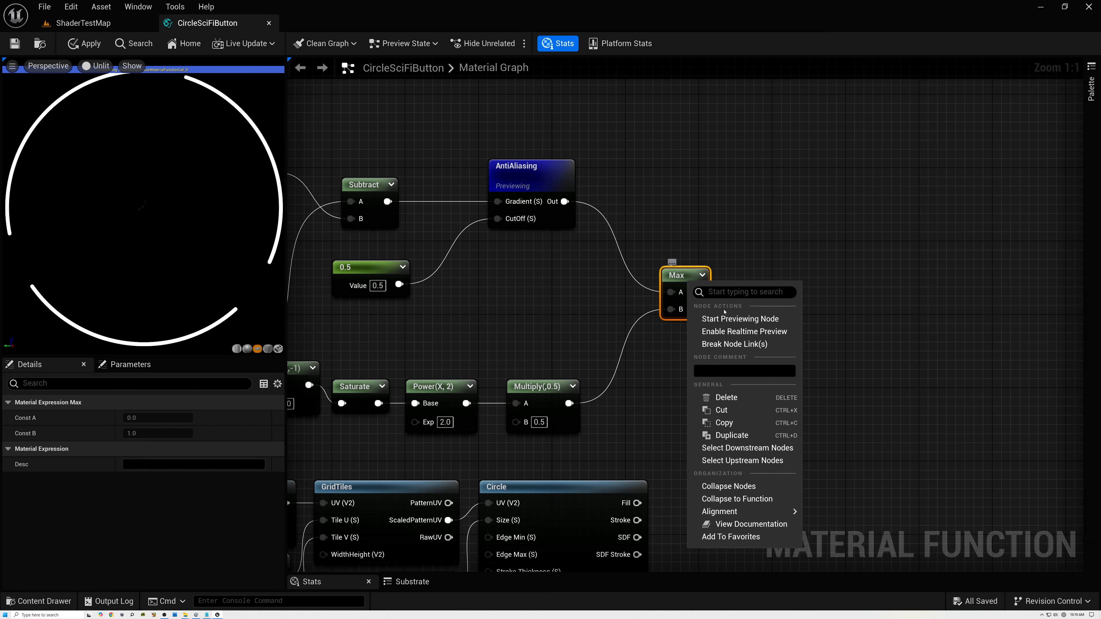
left_click(720, 316)
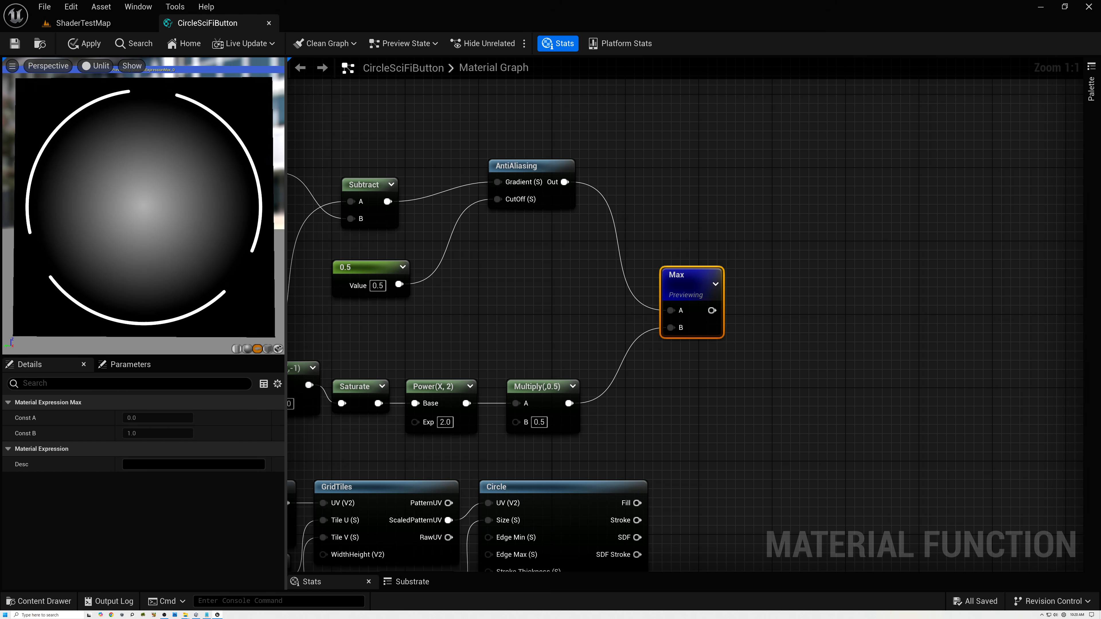
left_click_drag(689, 288, 764, 207)
- Add a second Max node fed by the first Max's output into its A input
right_click_drag(773, 316, 677, 264)
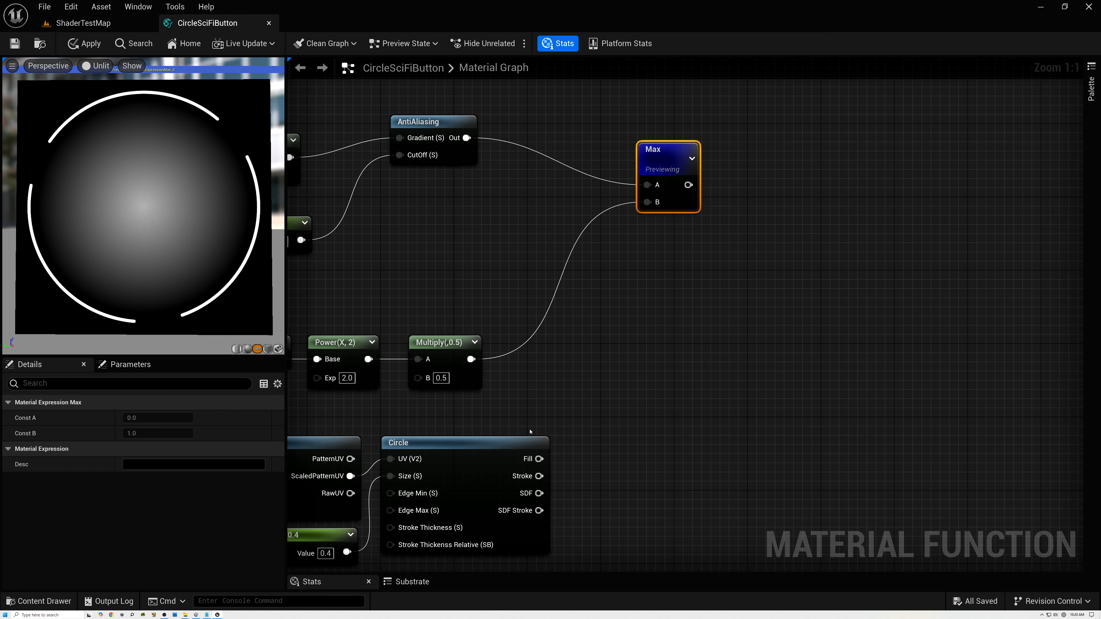
scroll(535, 414, "down", 2)
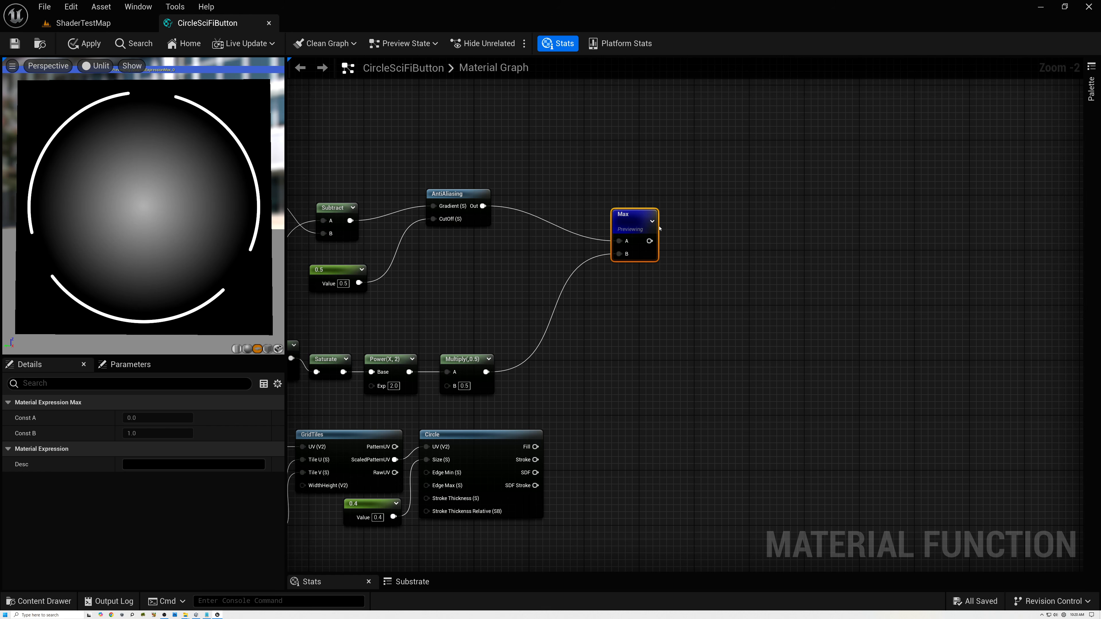
left_click_drag(649, 242, 717, 240)
type("MAX")
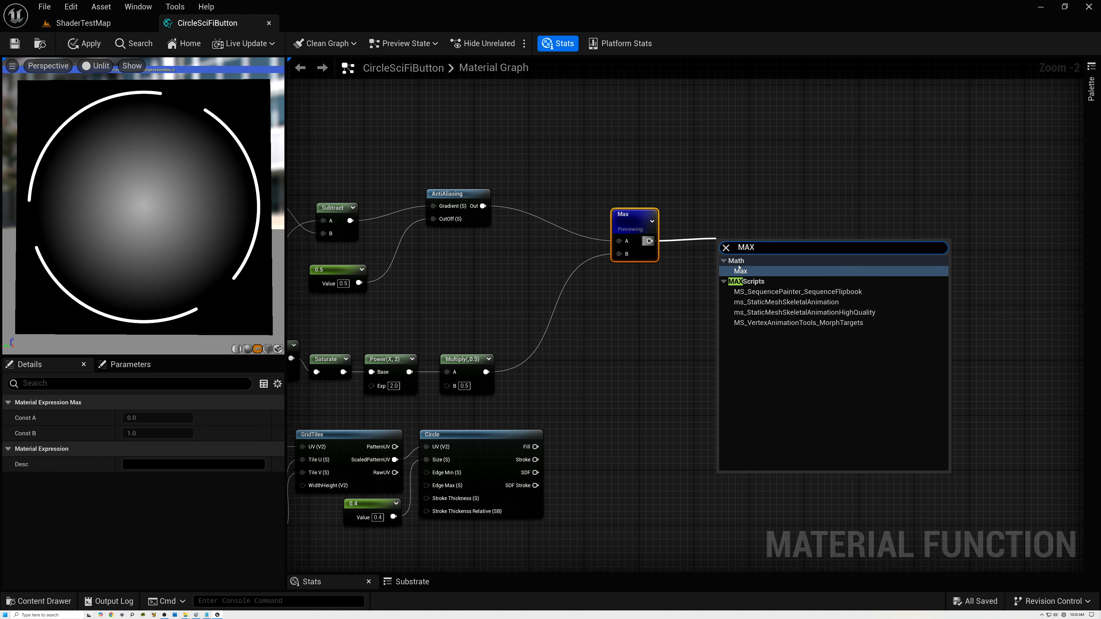
left_click(740, 270)
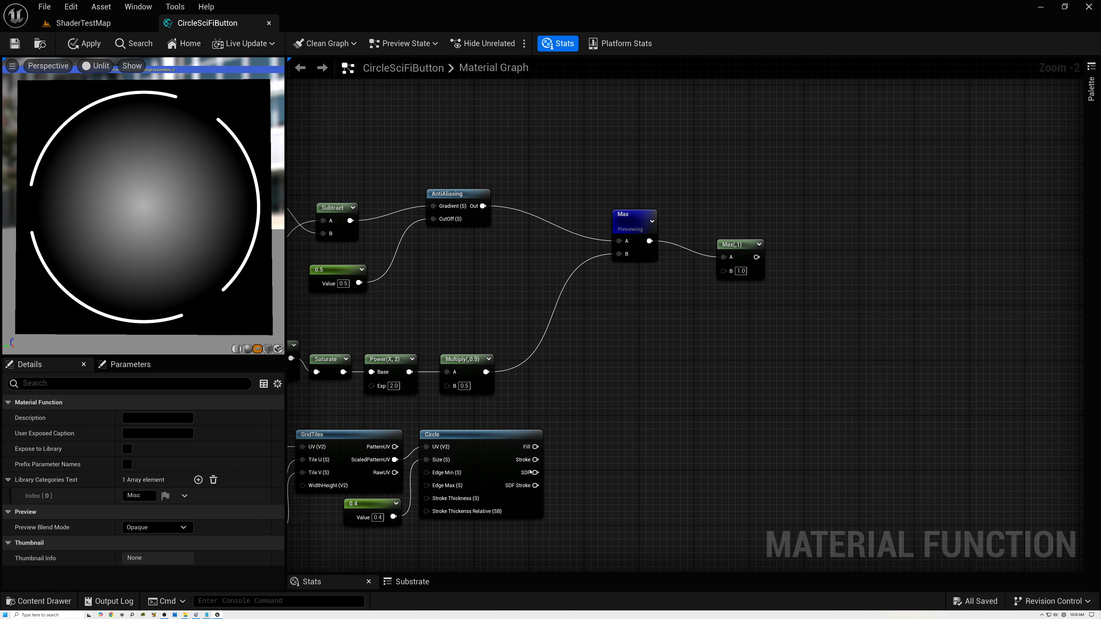
- Add an AntiAliasing node fed by the Fill output of the dot row's Circle
right_click_drag(556, 467, 576, 313)
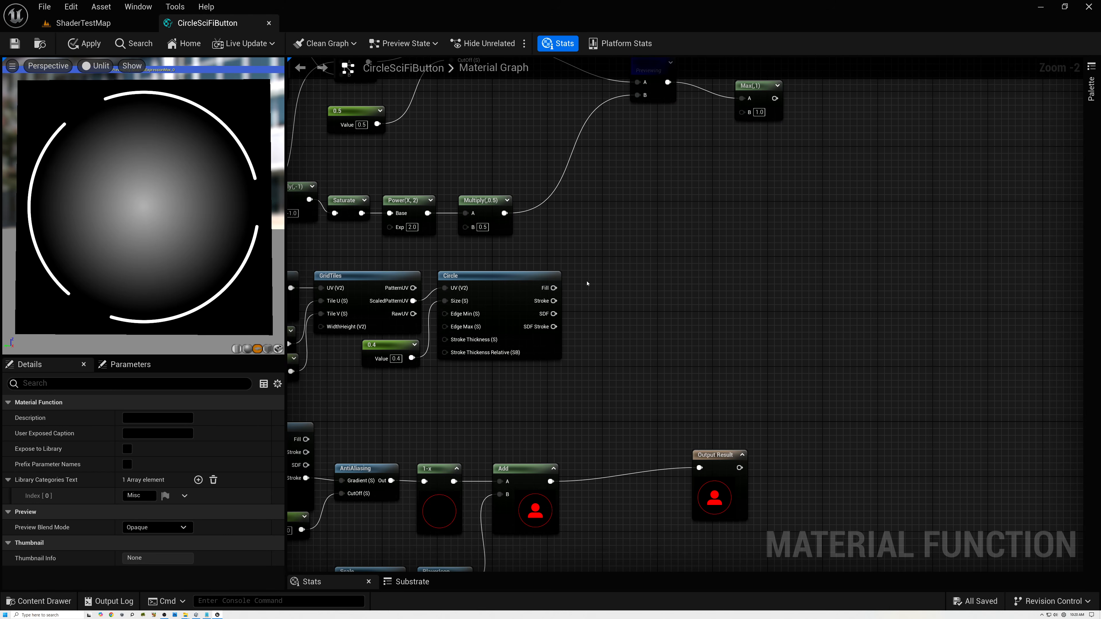
scroll(578, 299, "up", 2)
left_click_drag(554, 294, 580, 286)
type("ANTI")
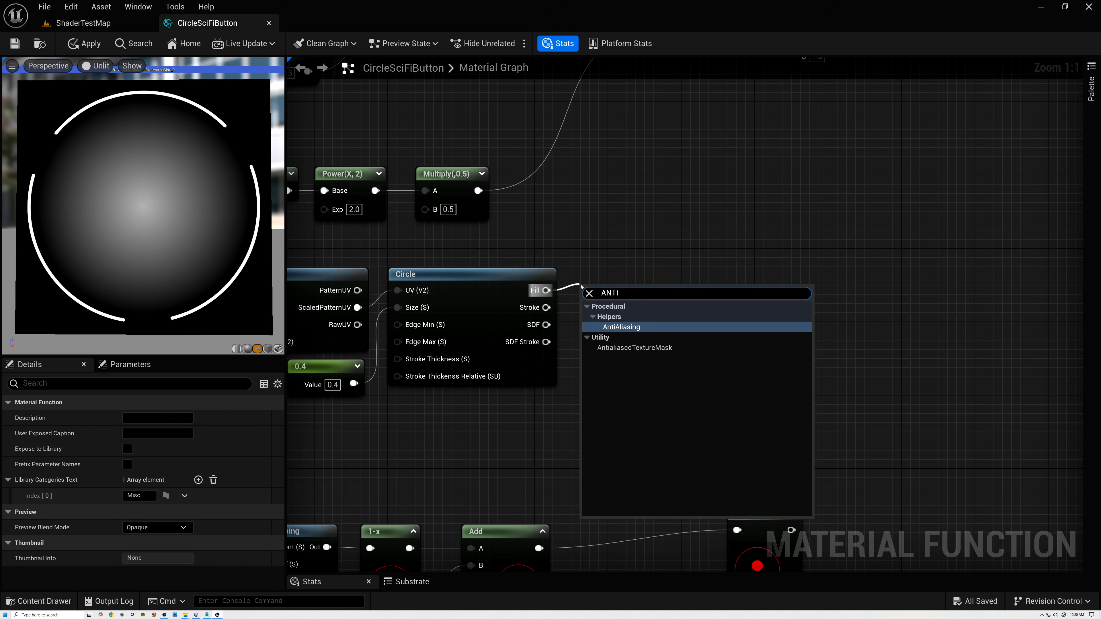
left_click(621, 327)
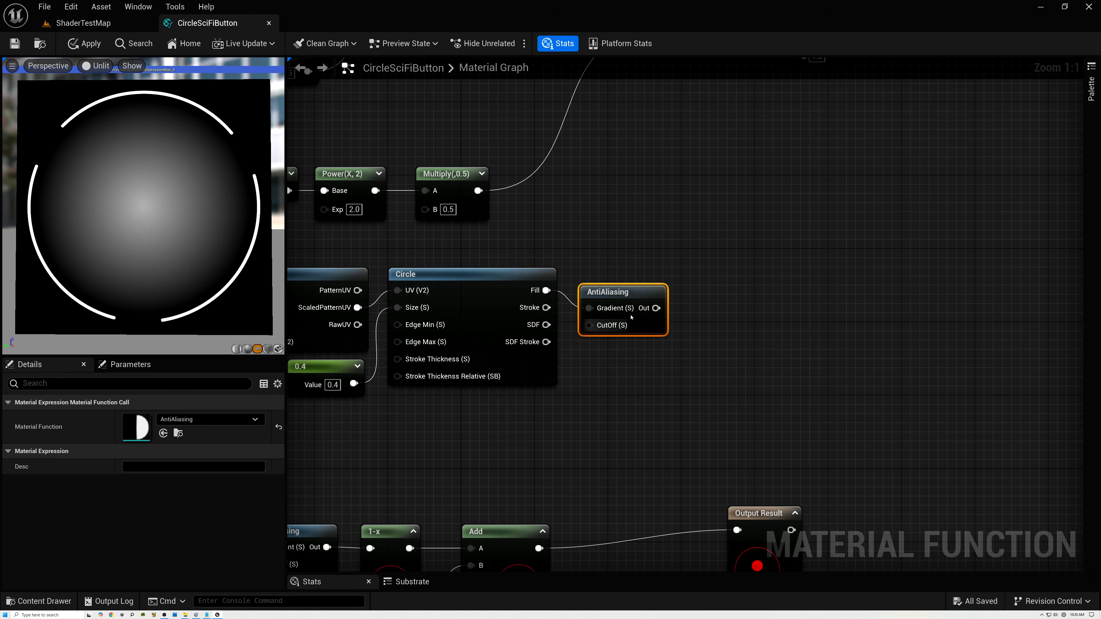
- Connect a constant of 0.5 to the dot row AntiAliasing's CutOff input and place it just below Circle
left_click(557, 416)
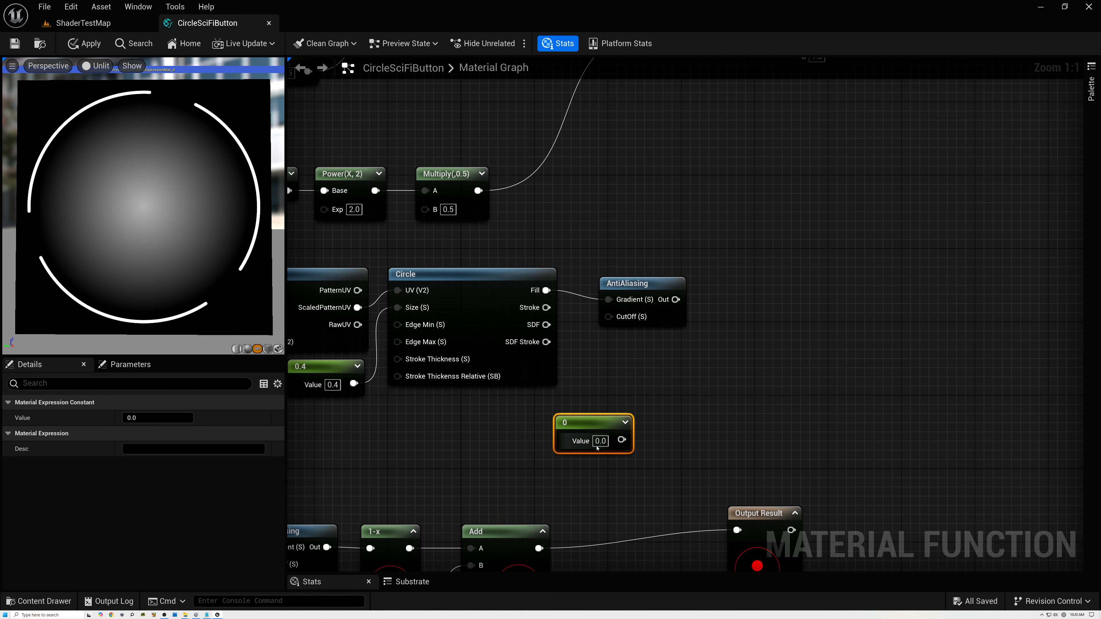
left_click(603, 442)
type("0.5")
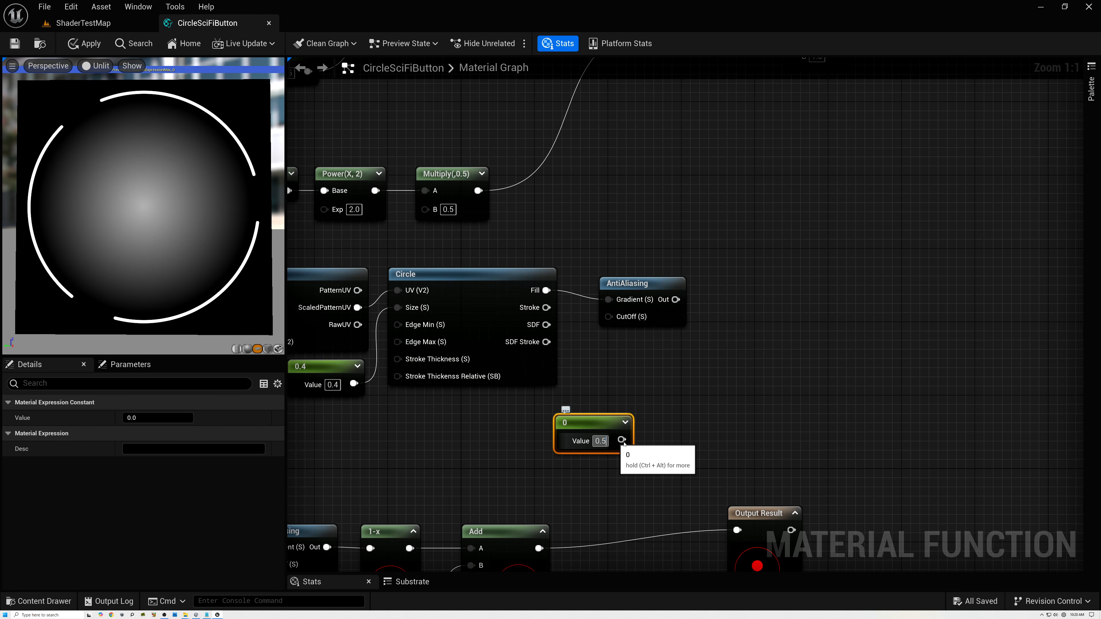
left_click_drag(621, 441, 609, 317)
left_click_drag(608, 427, 532, 398)
- Connect the dot row's AntiAliasing output to the second Max's B input and preview that Max
scroll(533, 398, "down", 4)
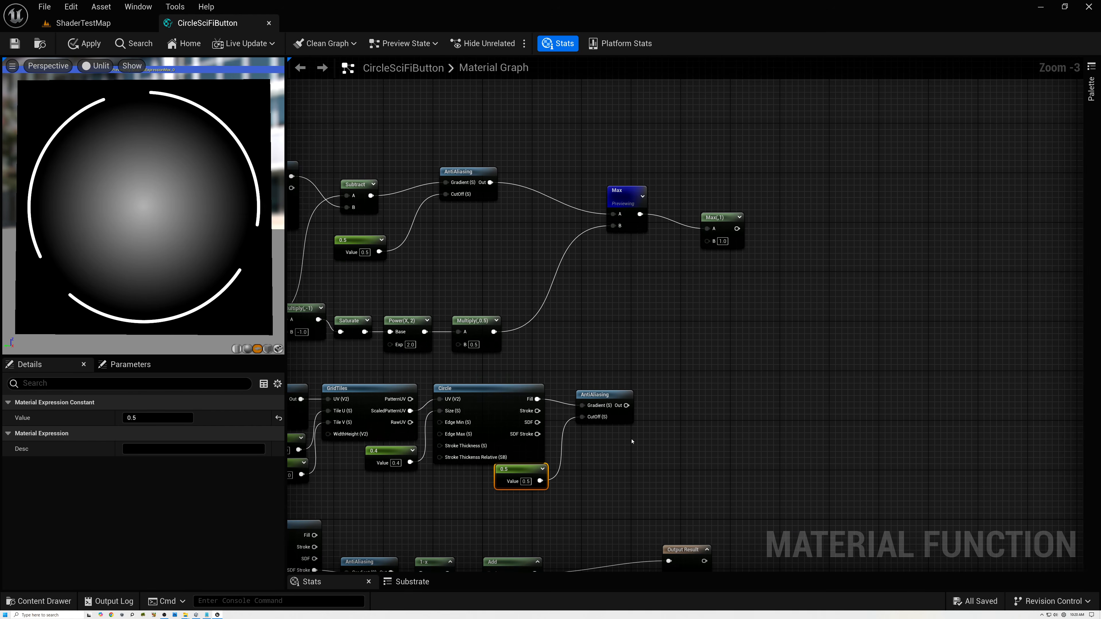
left_click_drag(626, 406, 712, 208)
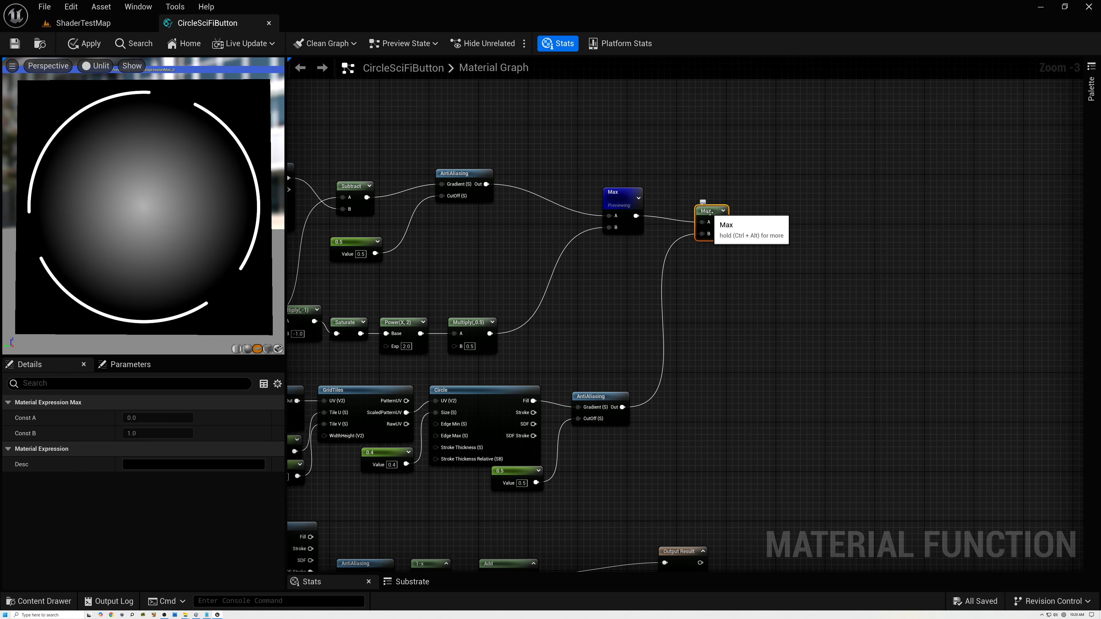
right_click(710, 212)
left_click(763, 251)
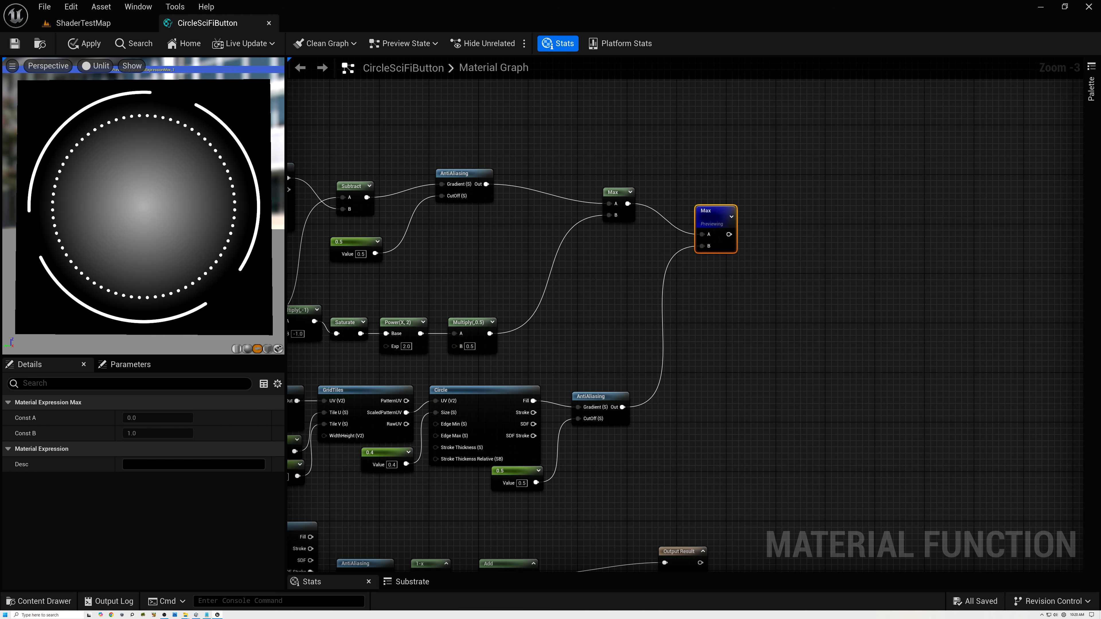
- Move Output Result beyond the Max nodes and add a third Max fed by the second Max's output
right_click_drag(737, 287, 703, 195)
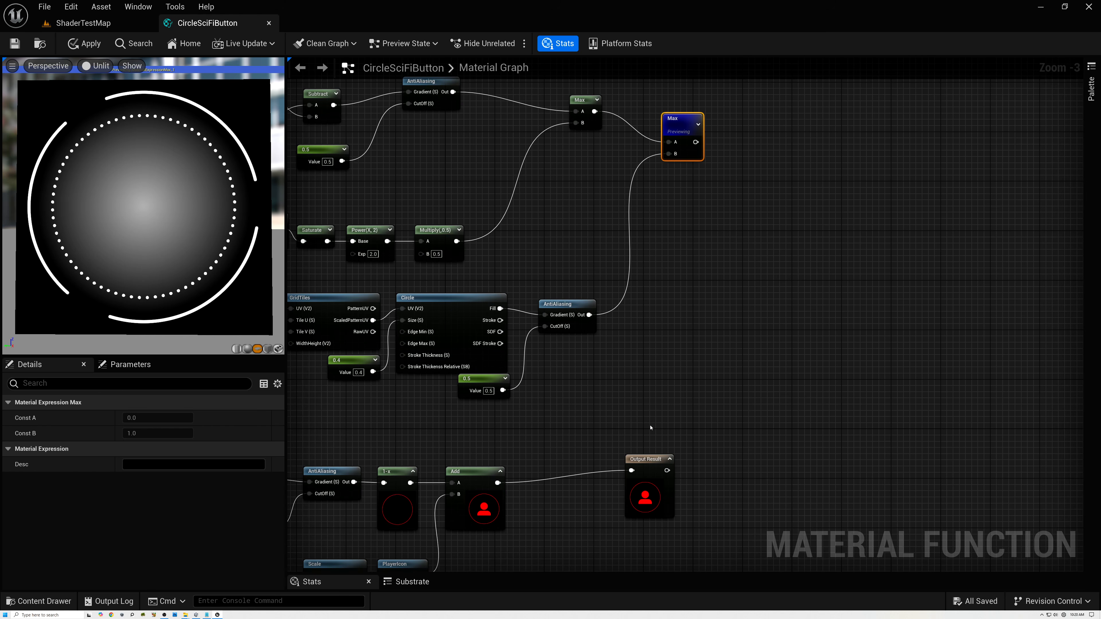
left_click_drag(649, 459, 918, 211)
left_click_drag(697, 142, 747, 187)
type("MAX")
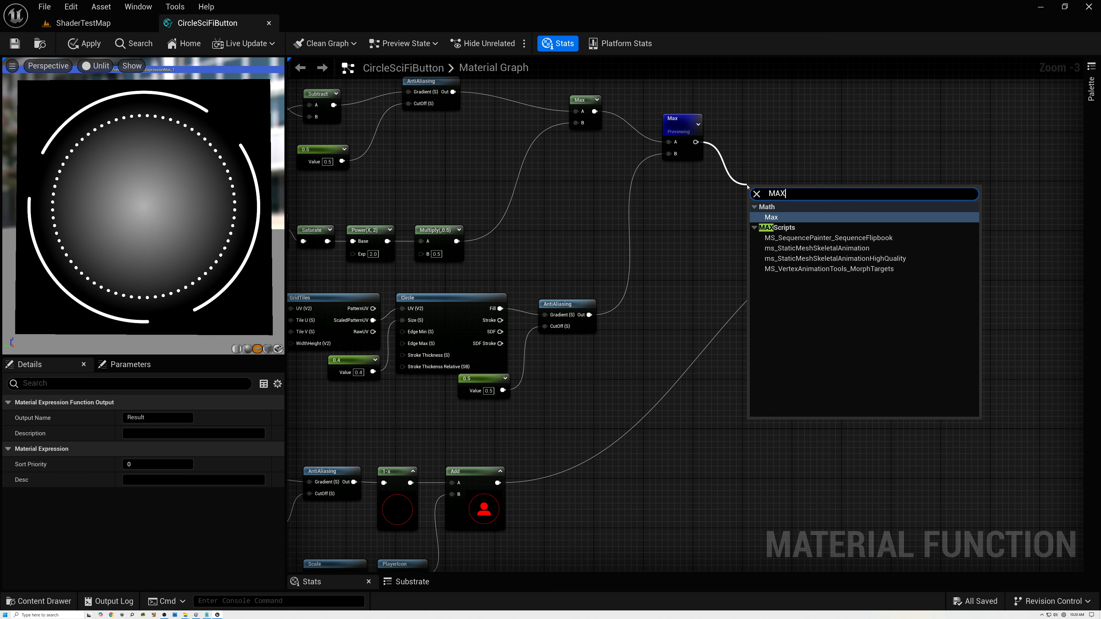
left_click(778, 219)
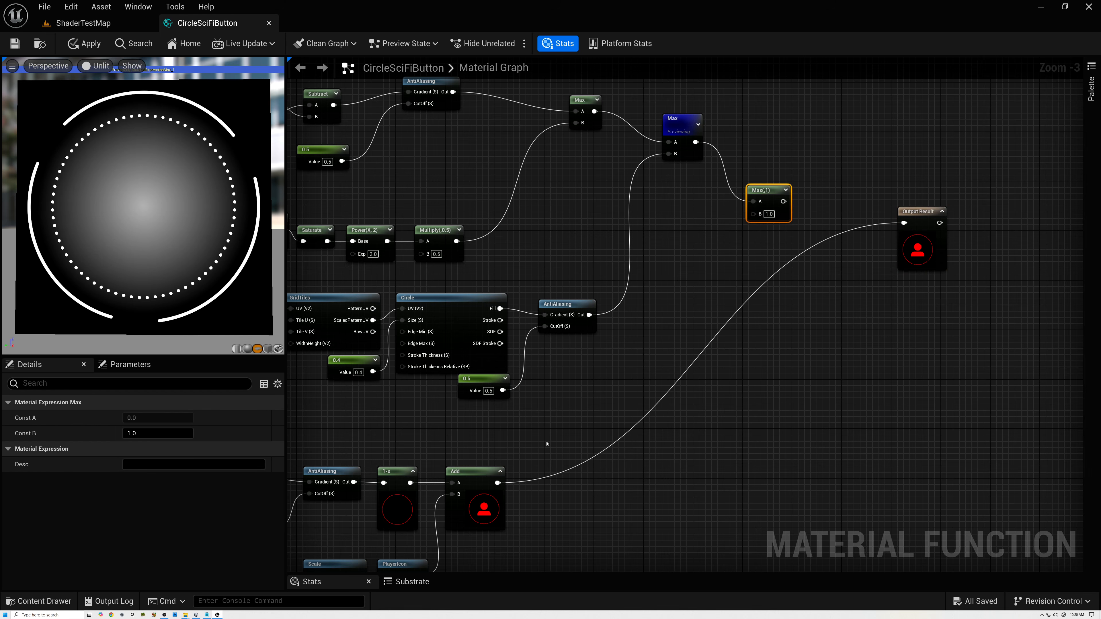
- Connect Add's output to the third Max's B input, feed that Max into Output Result, and preview the output
left_click_drag(503, 485, 904, 223)
right_click(911, 209)
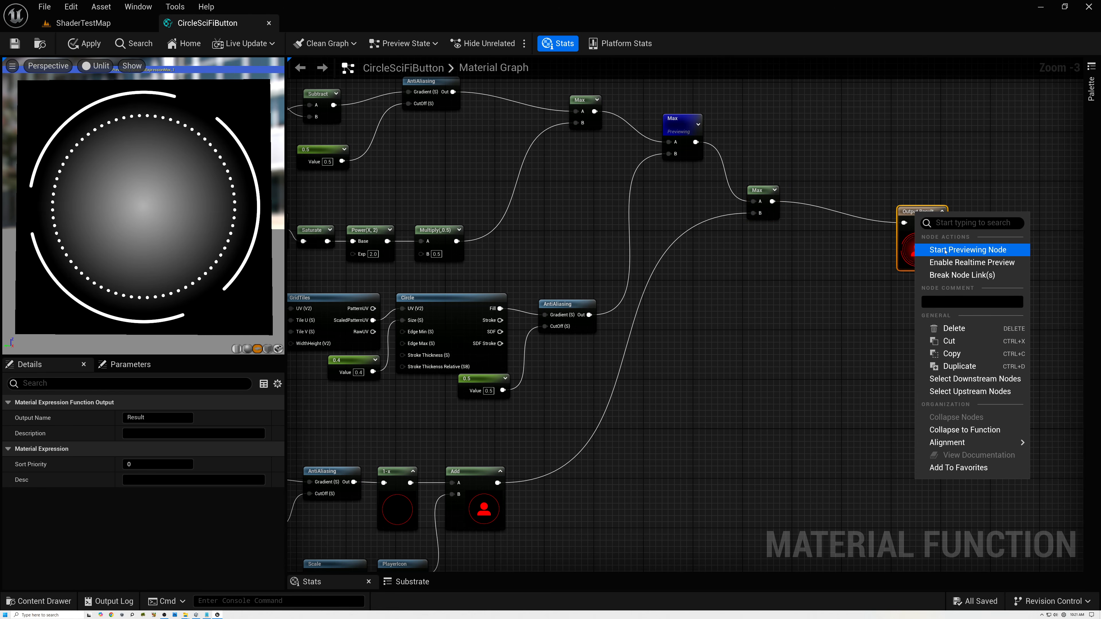
left_click(947, 248)
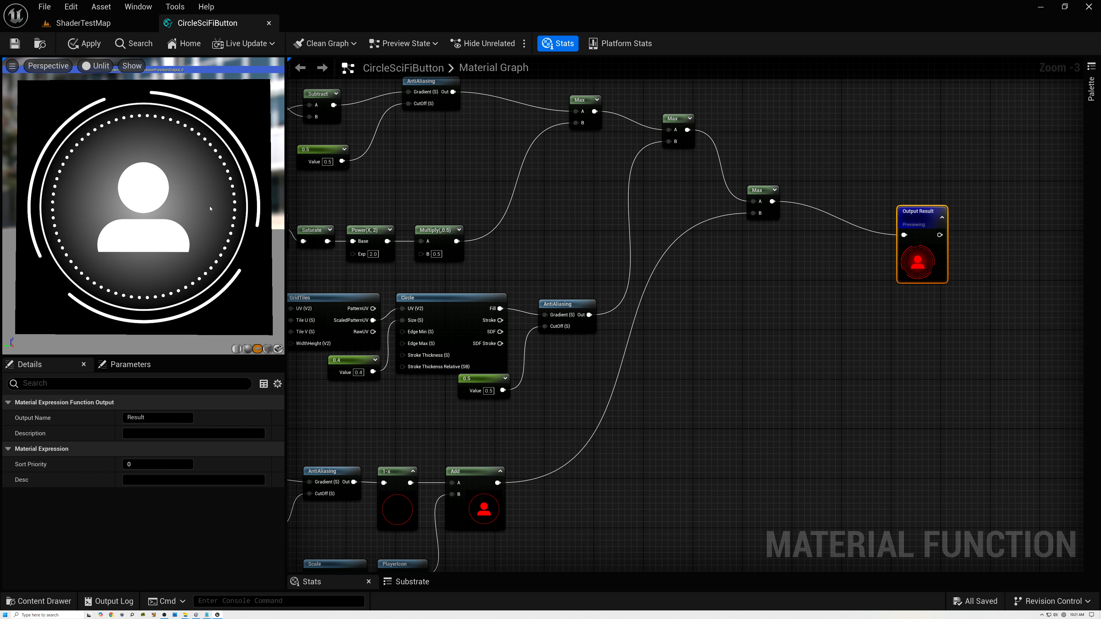
- Align the second Max, third Max and Output Result in one straight row with the first Max
right_click_drag(819, 176, 816, 328)
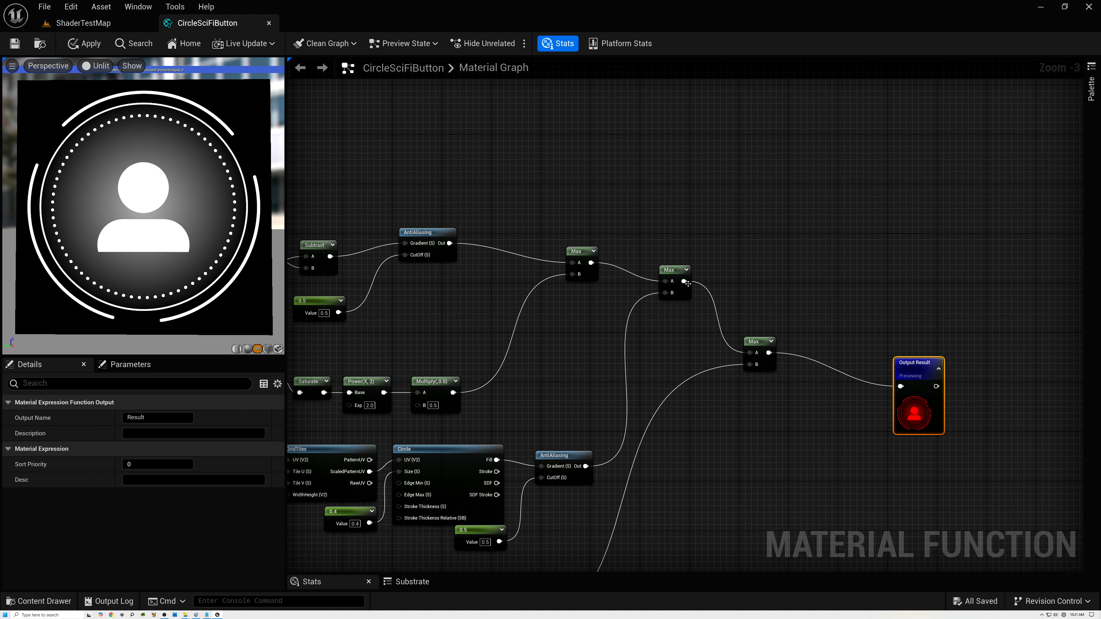
left_click(676, 254)
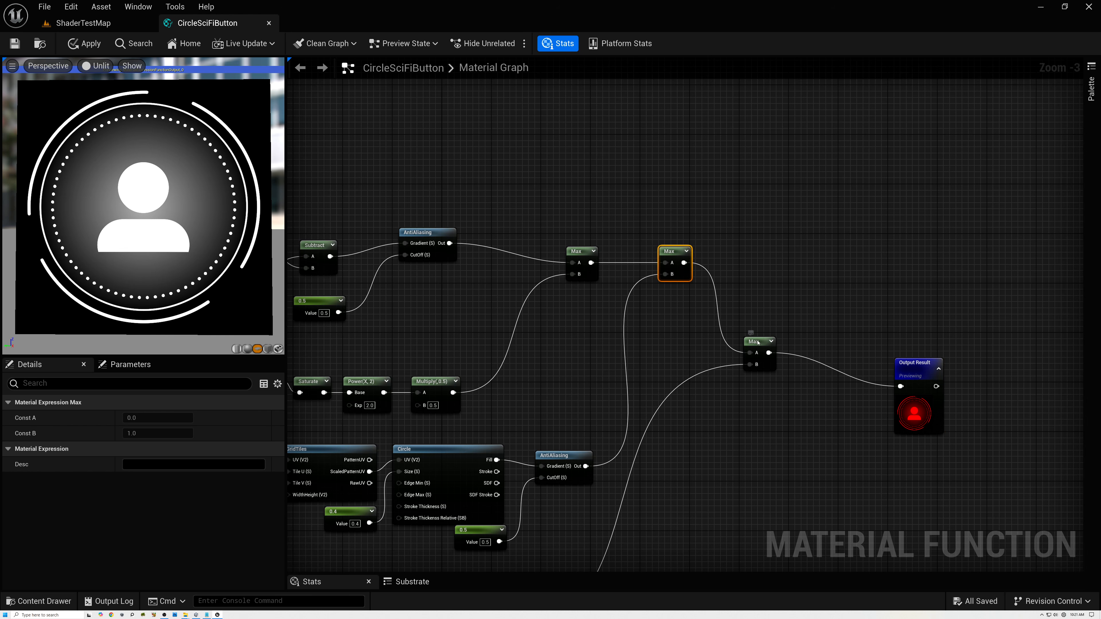
left_click_drag(758, 343, 767, 252)
left_click_drag(926, 369, 950, 249)
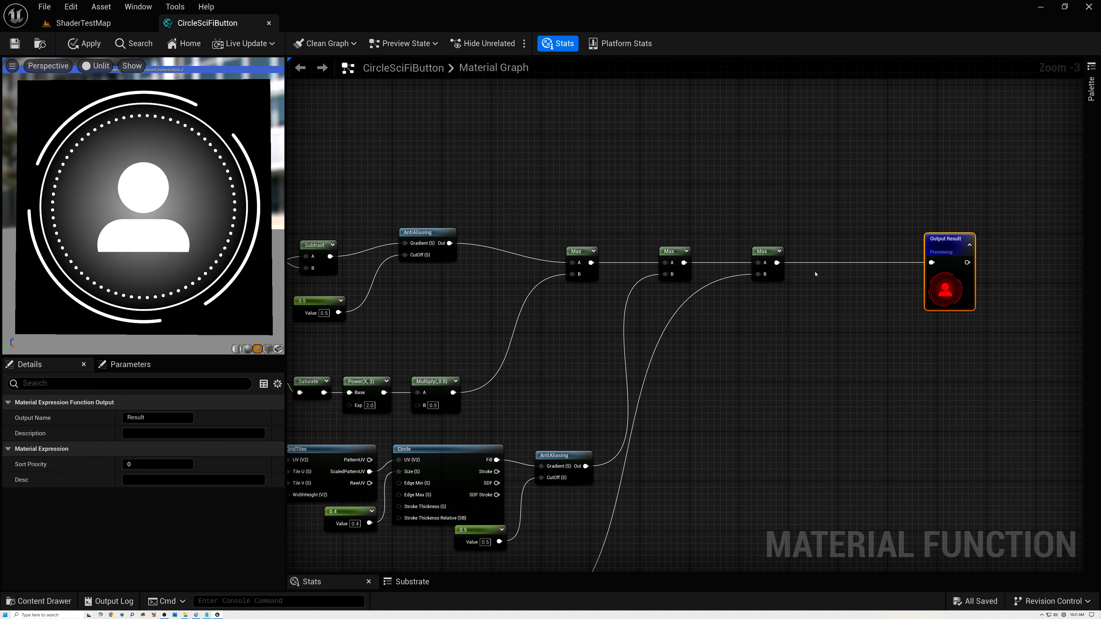
- Add a FunctionInput node and place it above the row of Max nodes
right_click(591, 177)
type("PAR")
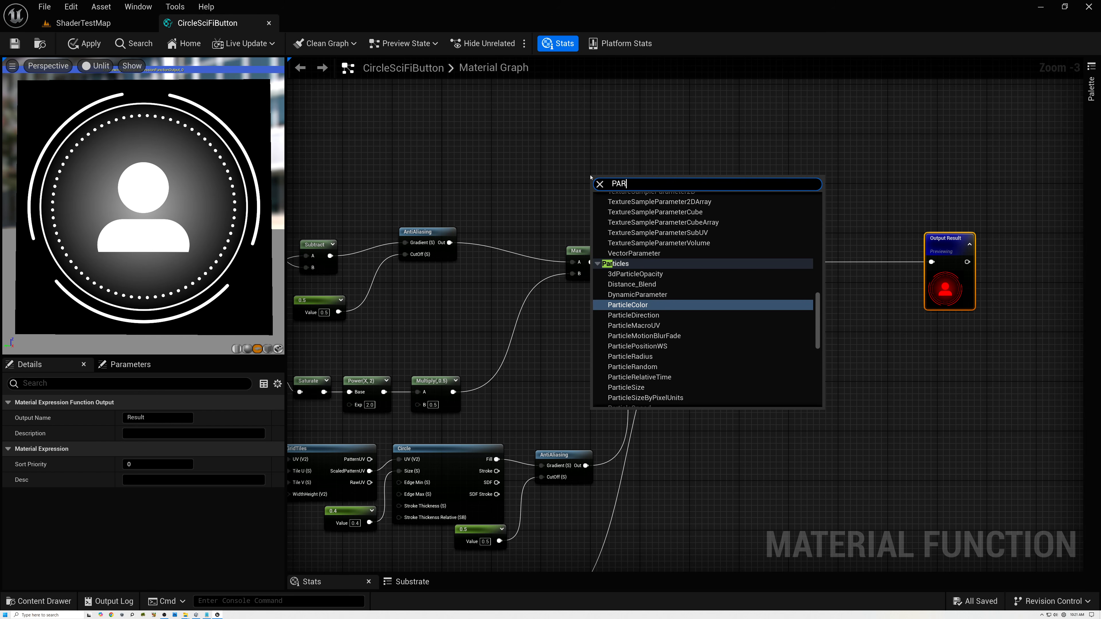
key("BackSpace")
key("BackSpace")
key("BackSpace")
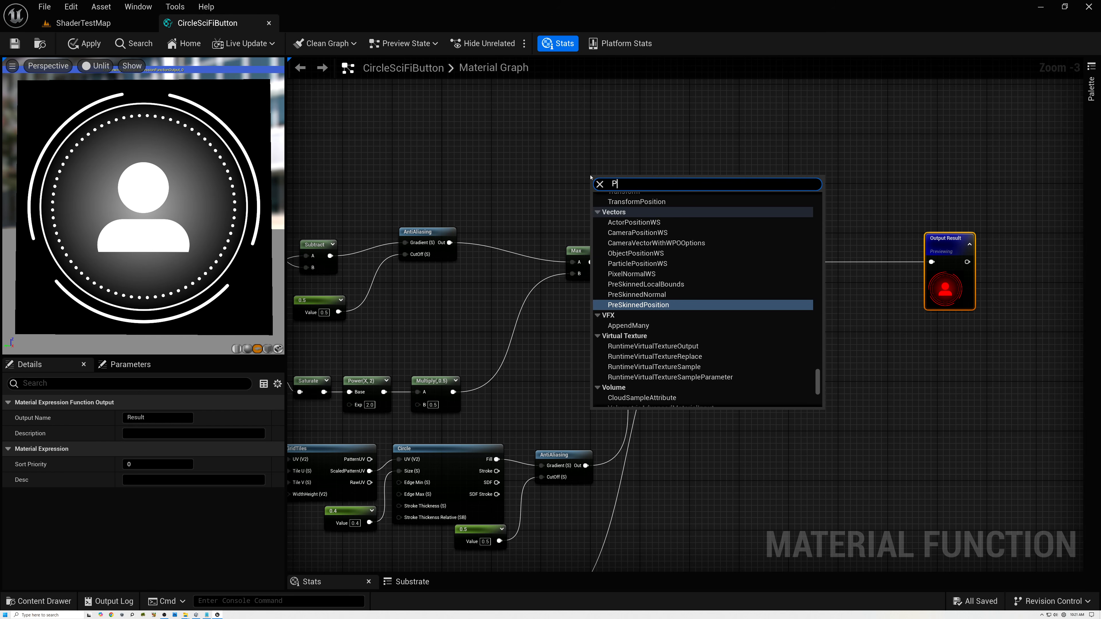
type("INPU")
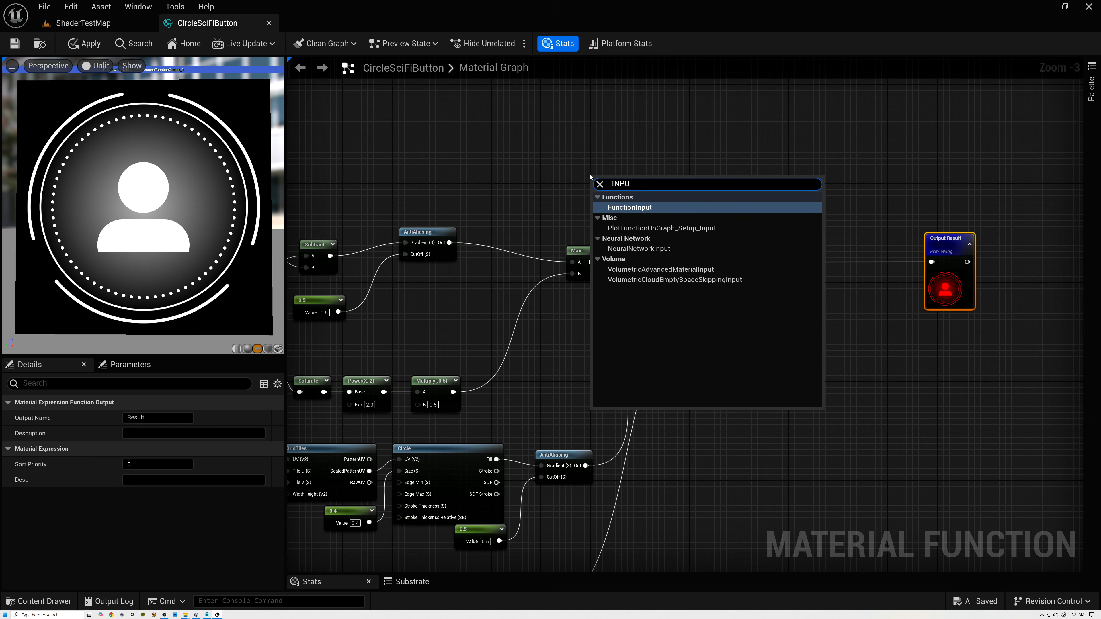
left_click(625, 207)
left_click_drag(625, 205, 660, 200)
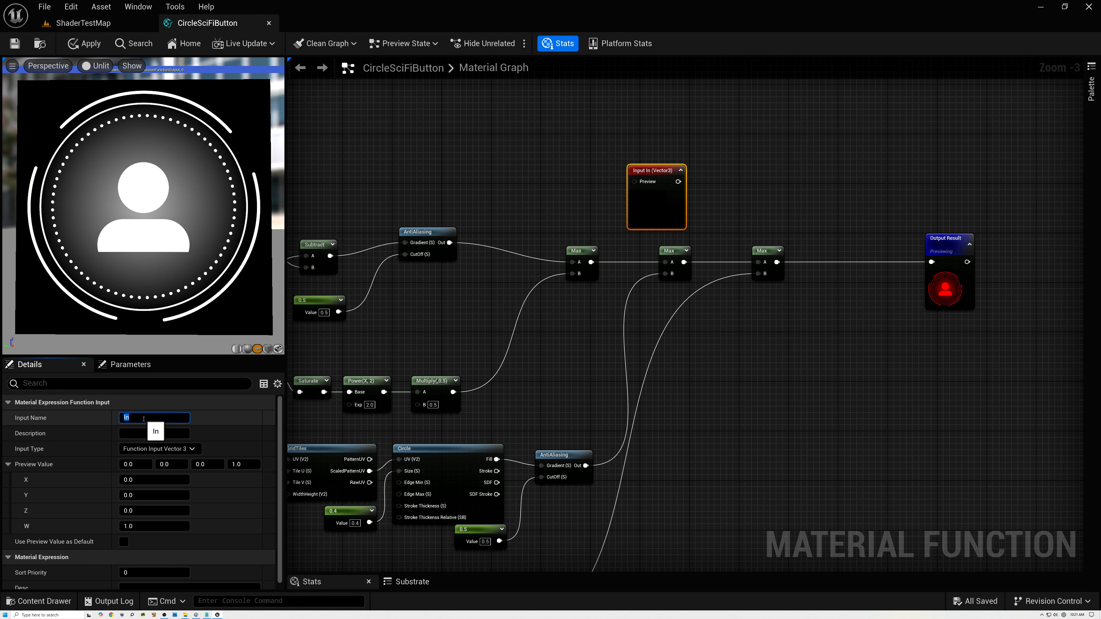
- Name the new function input Button Color
left_click(143, 419)
type("bUTTON")
key("BackSpace")
key("BackSpace")
key("BackSpace")
key("BackSpace")
key("BackSpace")
key("BackSpace")
type("Button Co")
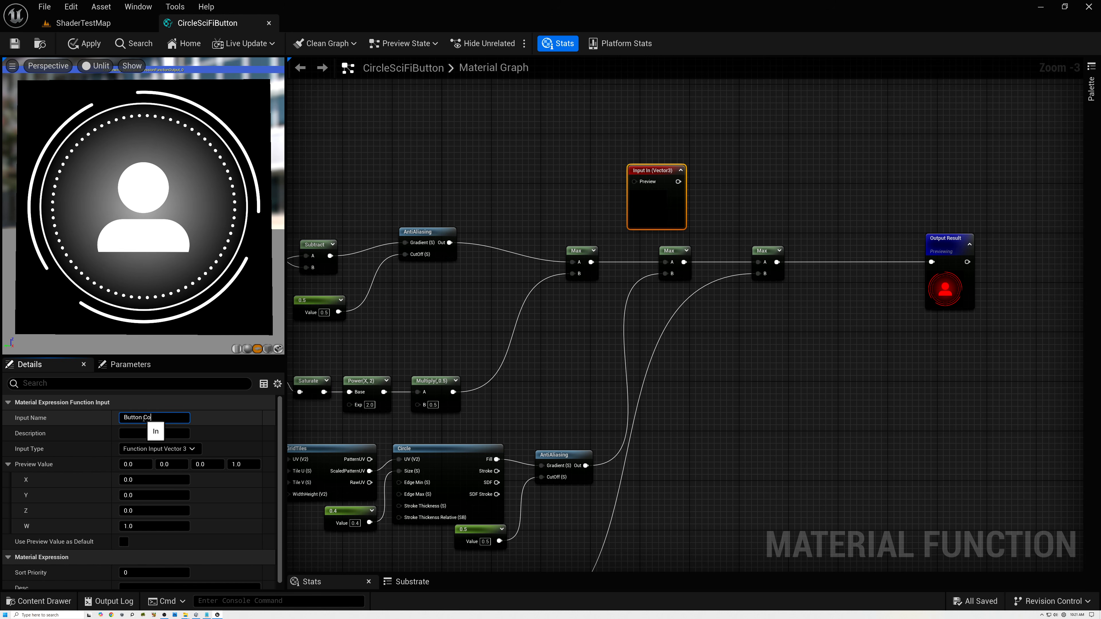
type("lor")
key("Return")
- Set Button Color's preview value to a light blue by using 1.0 for Z and raising Y
left_click(157, 437)
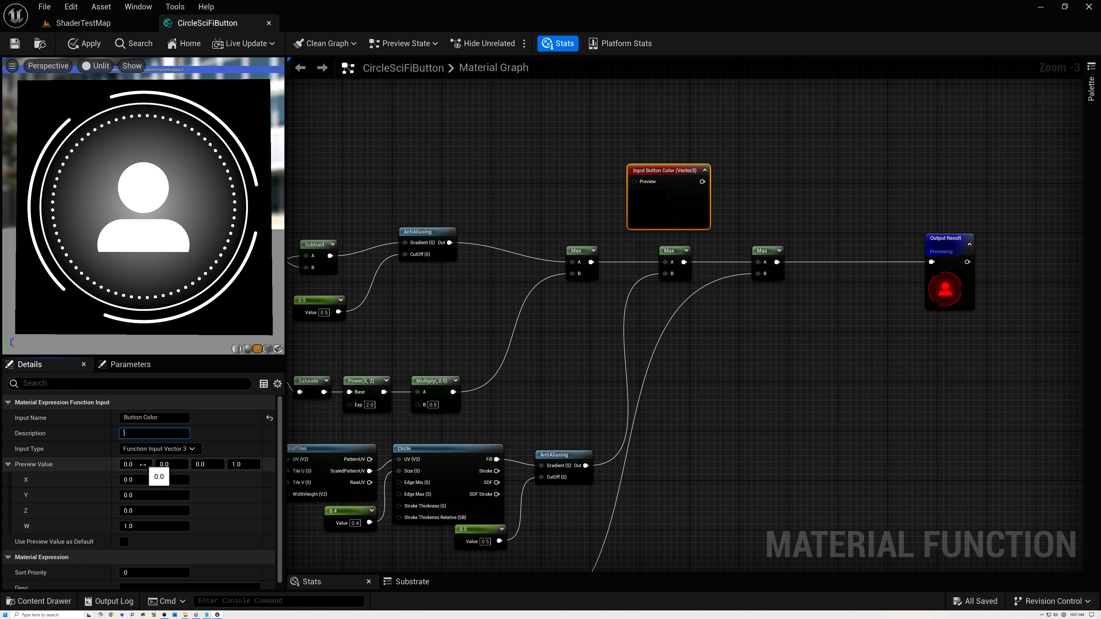
left_click(206, 465)
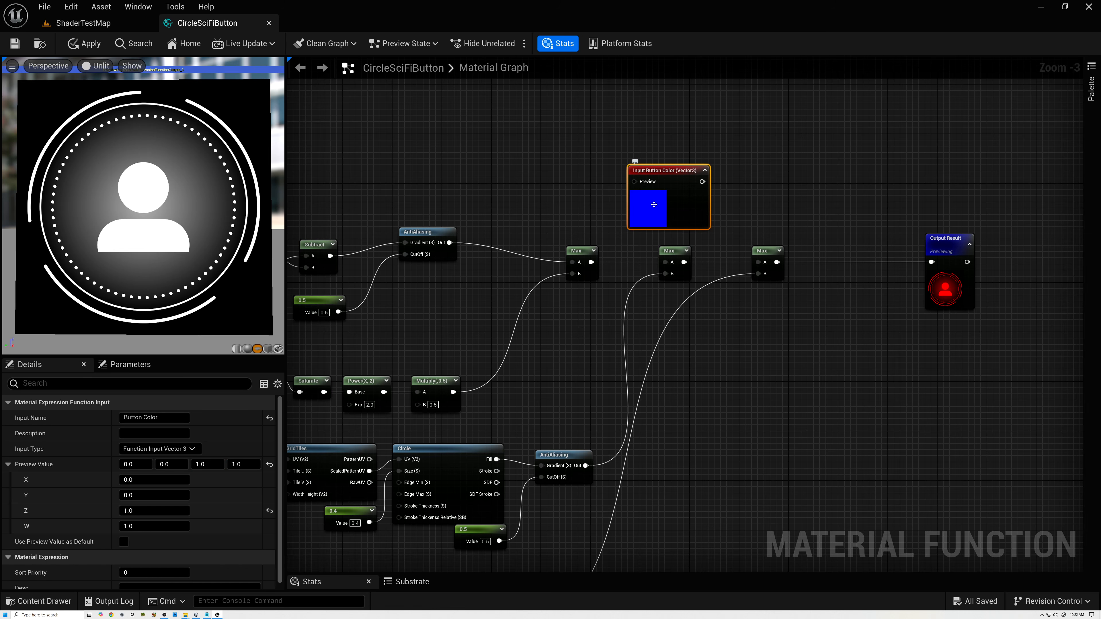
left_click(662, 167)
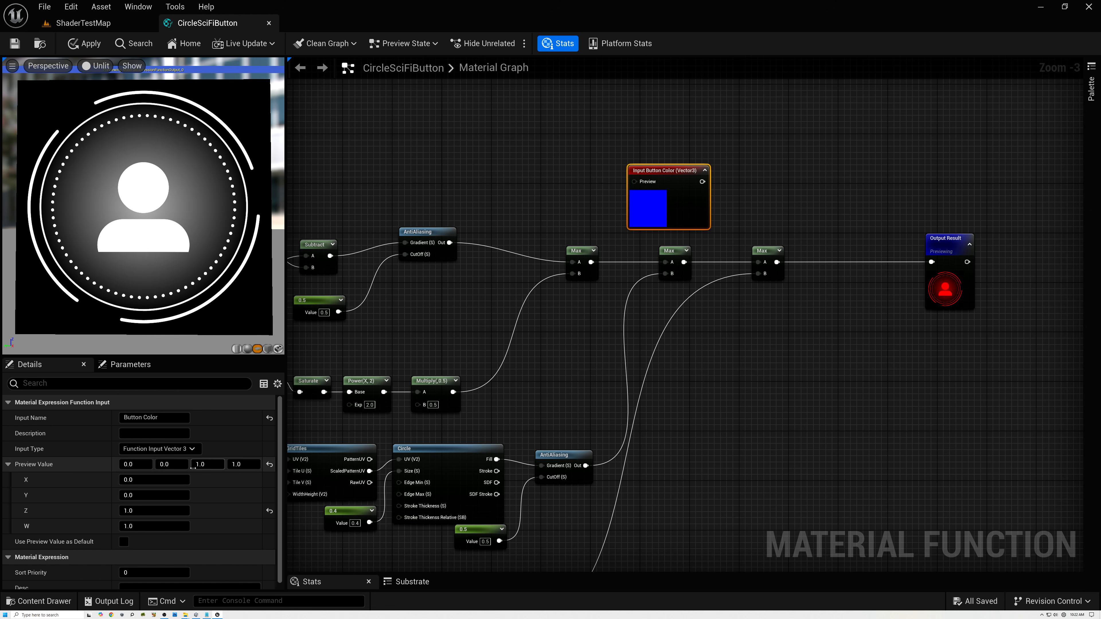
left_click(176, 464)
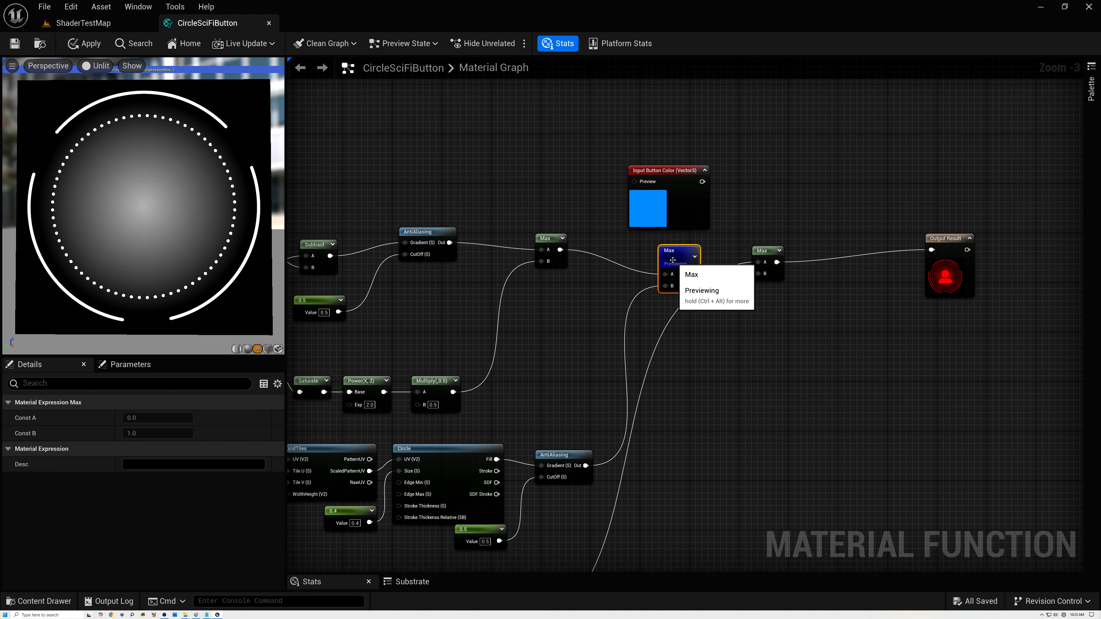
- Multiply the second Max's output by Button Color before the third Max, and collapse Button Color beside the Multiply node
left_click_drag(673, 259, 502, 232)
left_click_drag(678, 171, 593, 149)
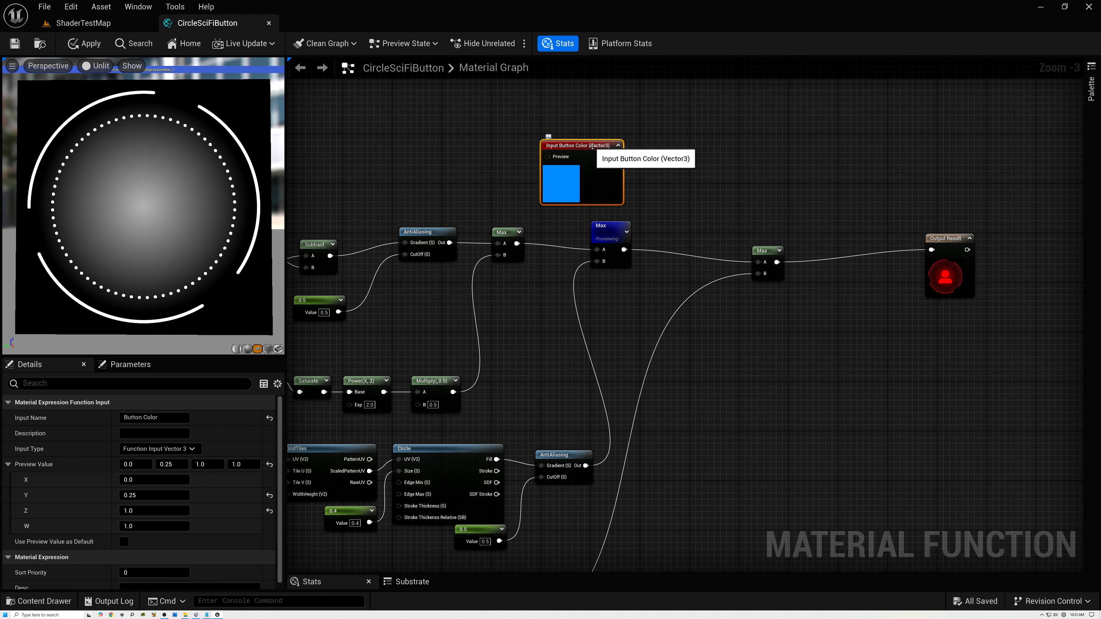
left_click_drag(616, 157, 660, 204)
type("mul")
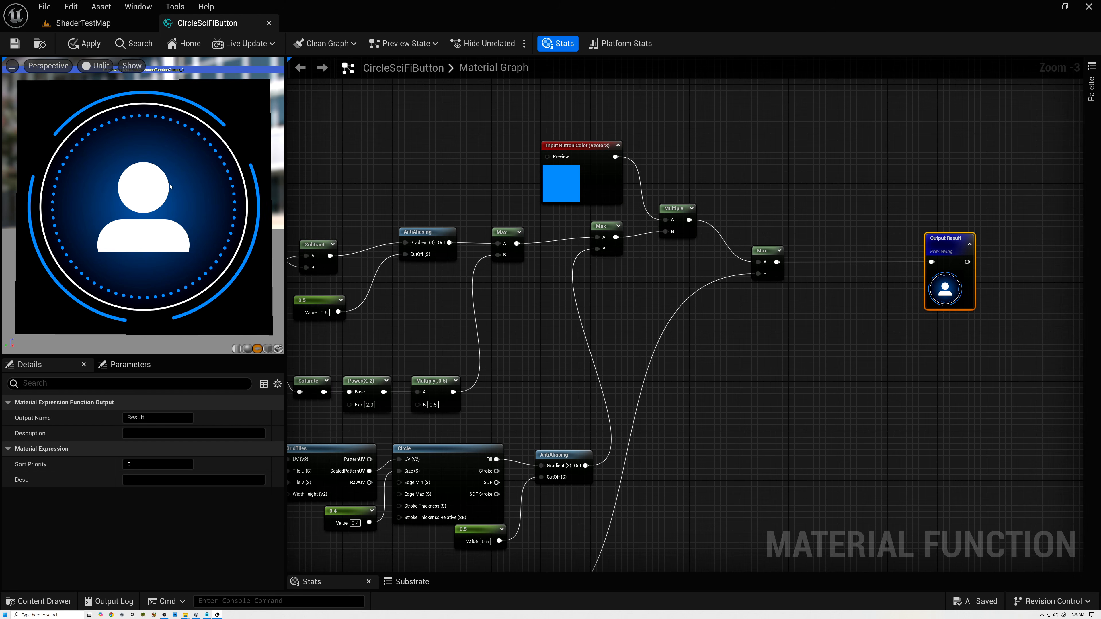
left_click(617, 147)
left_click_drag(582, 149, 588, 192)
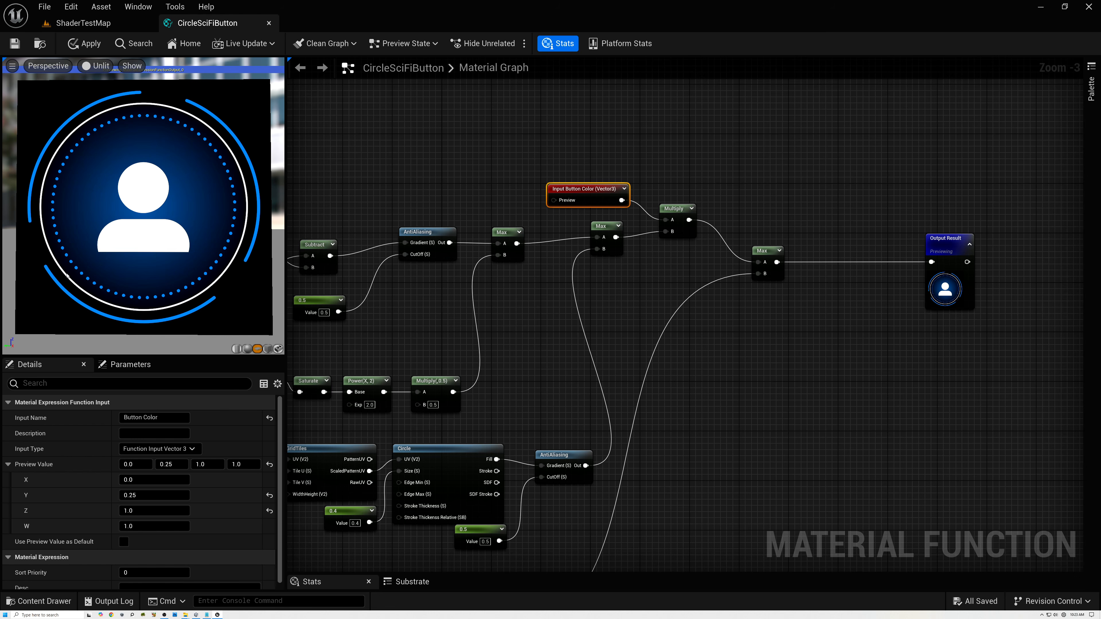
- Add a function input above the CircleSegments node, name it Selected and set its type to Function Input Bool
right_click_drag(430, 173, 816, 185)
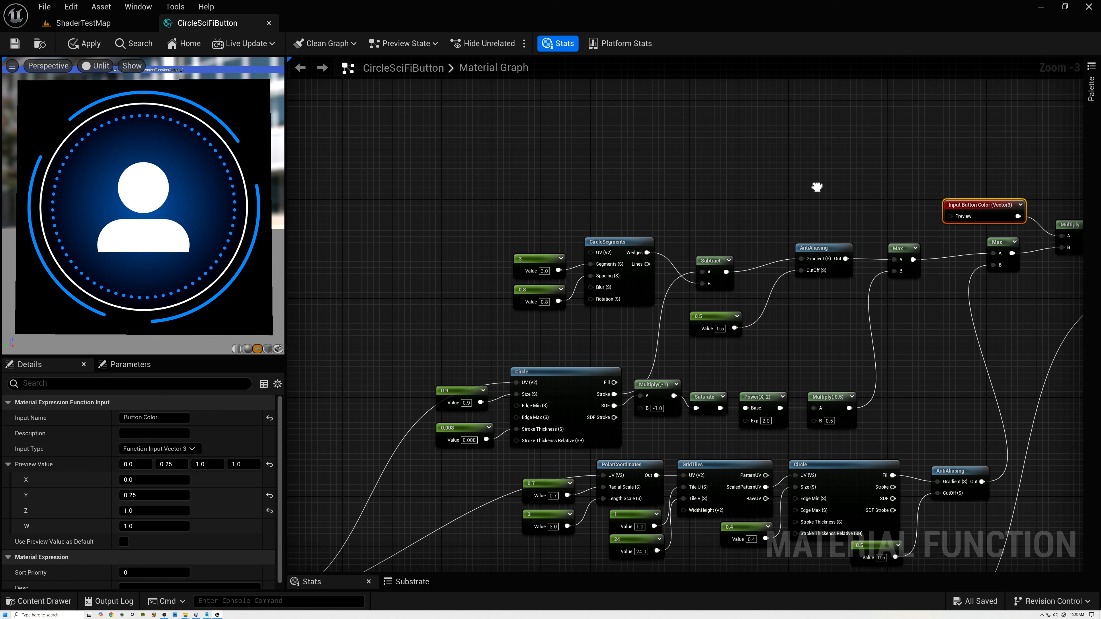
right_click(542, 153)
type("i")
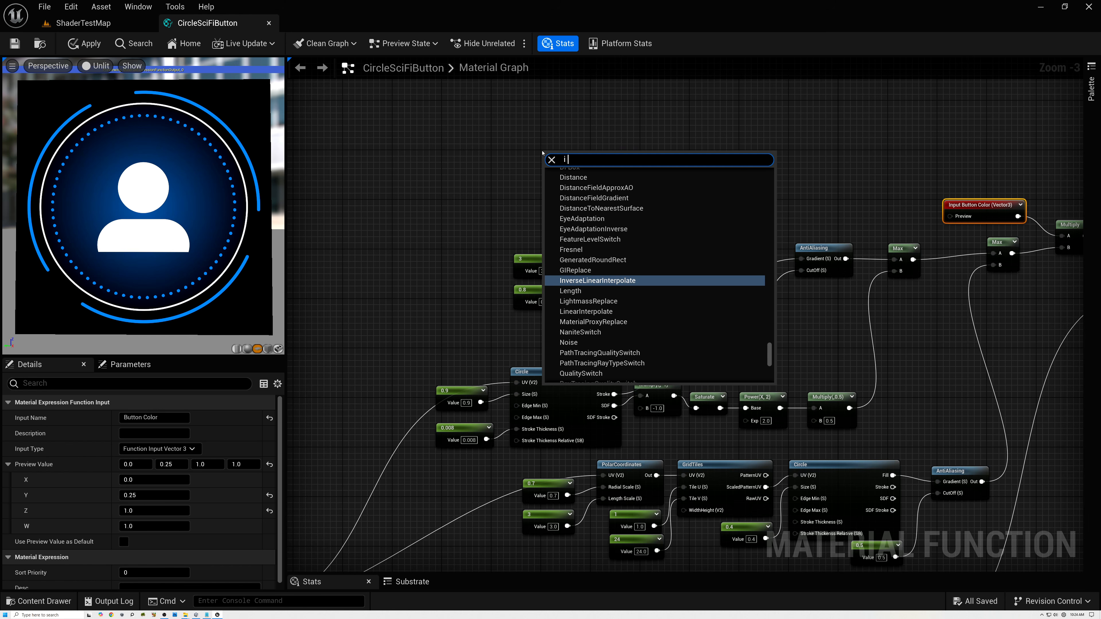
type("n")
key("Return")
left_click(140, 418)
type("Se")
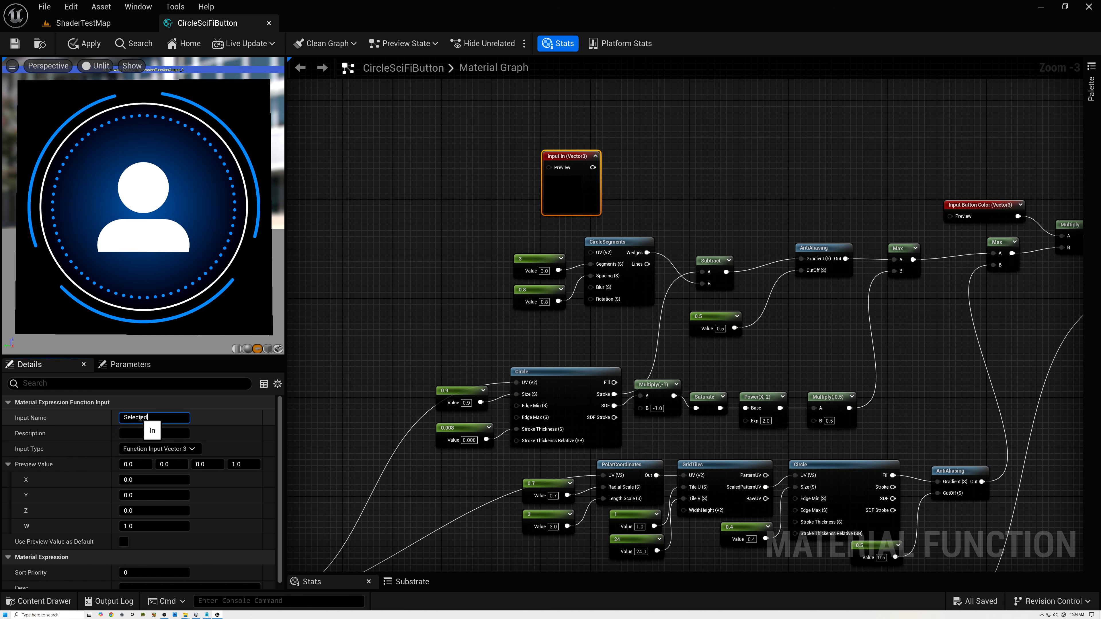
type("lected")
left_click(180, 449)
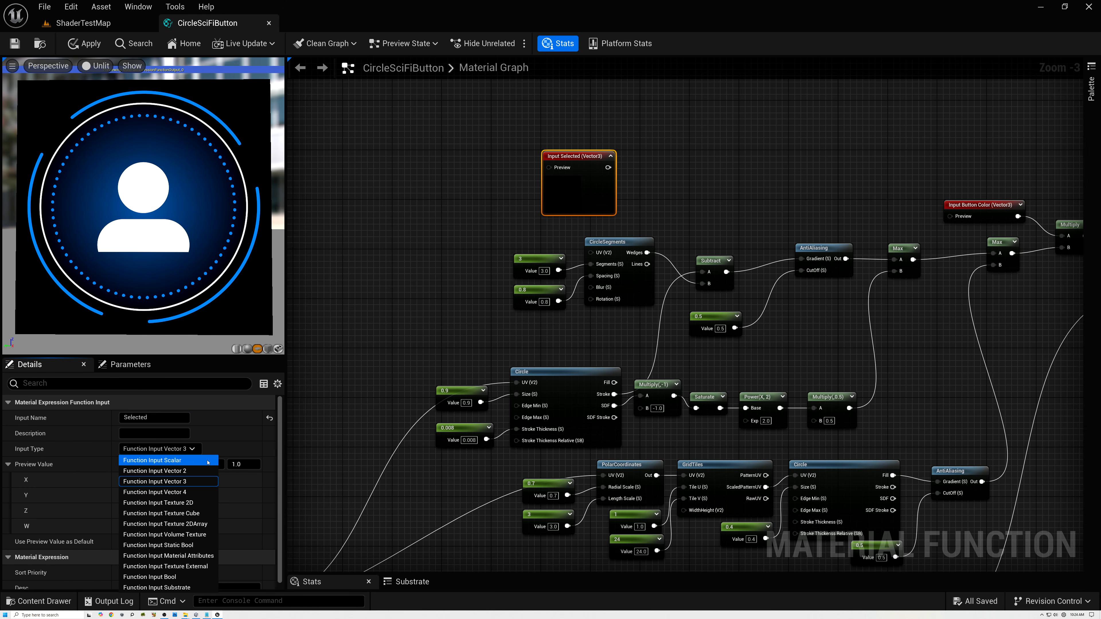
left_click(204, 577)
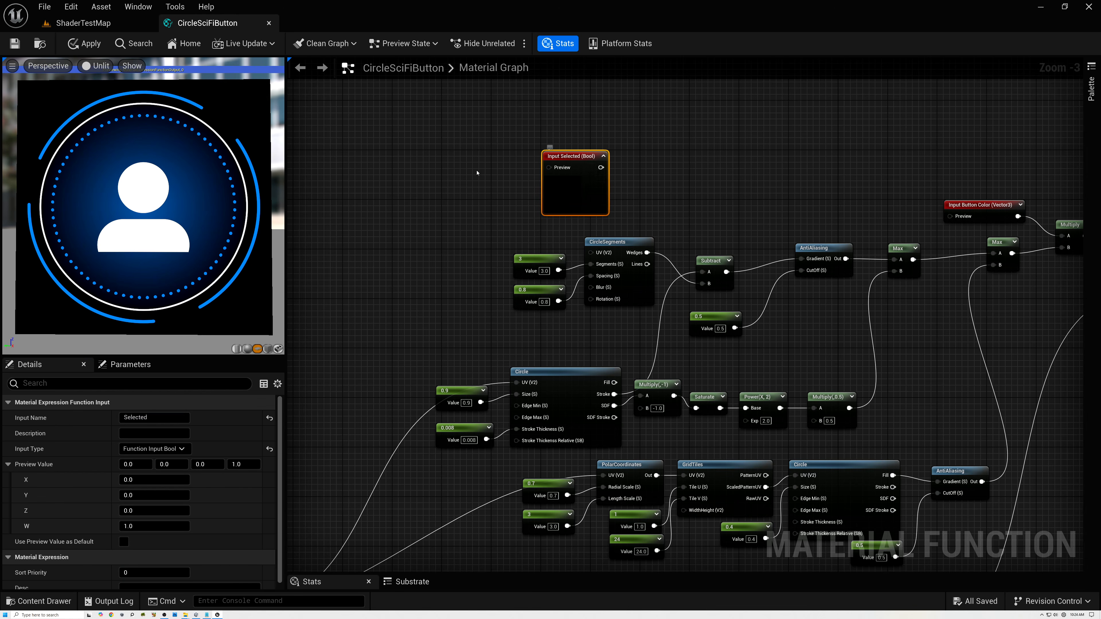
- Add a StaticSwitch node beside the Selected input and connect Selected to its Value, lining the two nodes up
left_click_drag(504, 170, 429, 178)
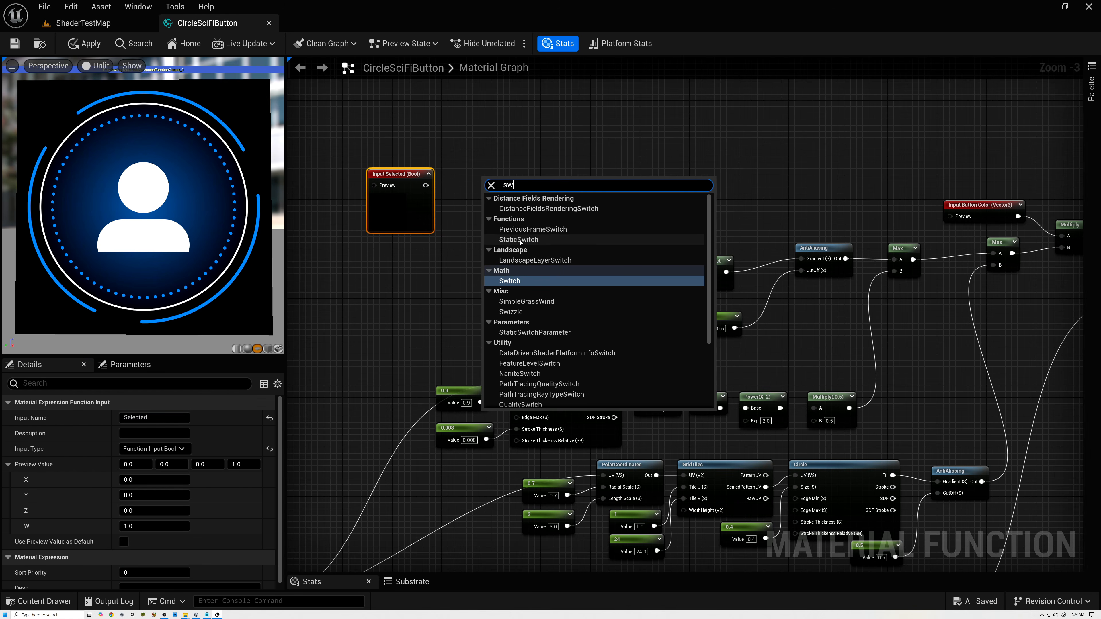
left_click(516, 238)
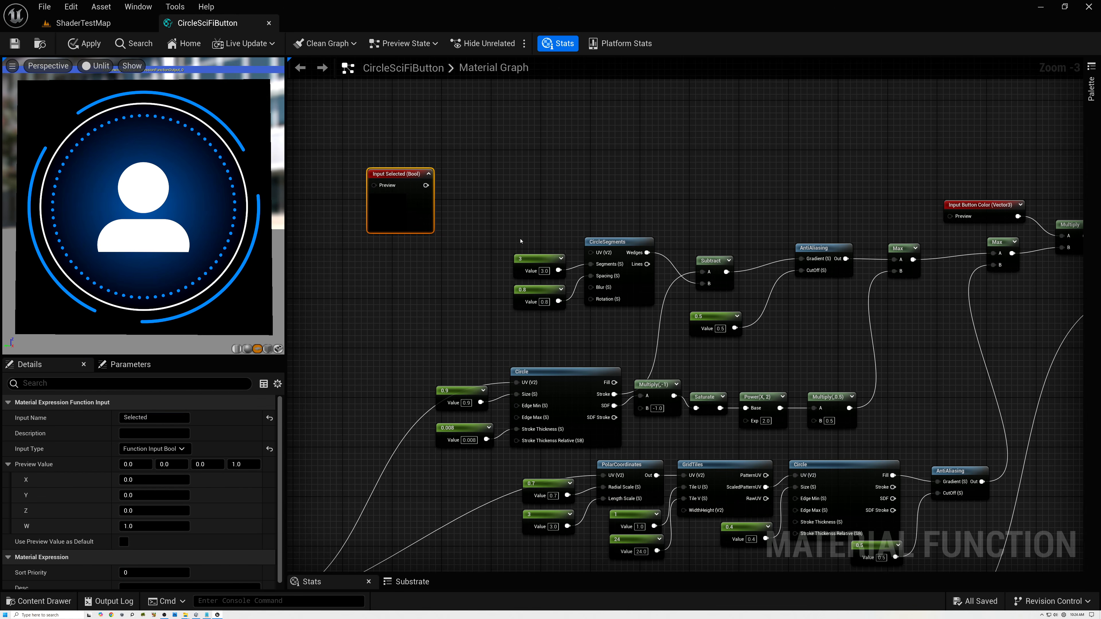
scroll(438, 187, "up", 3)
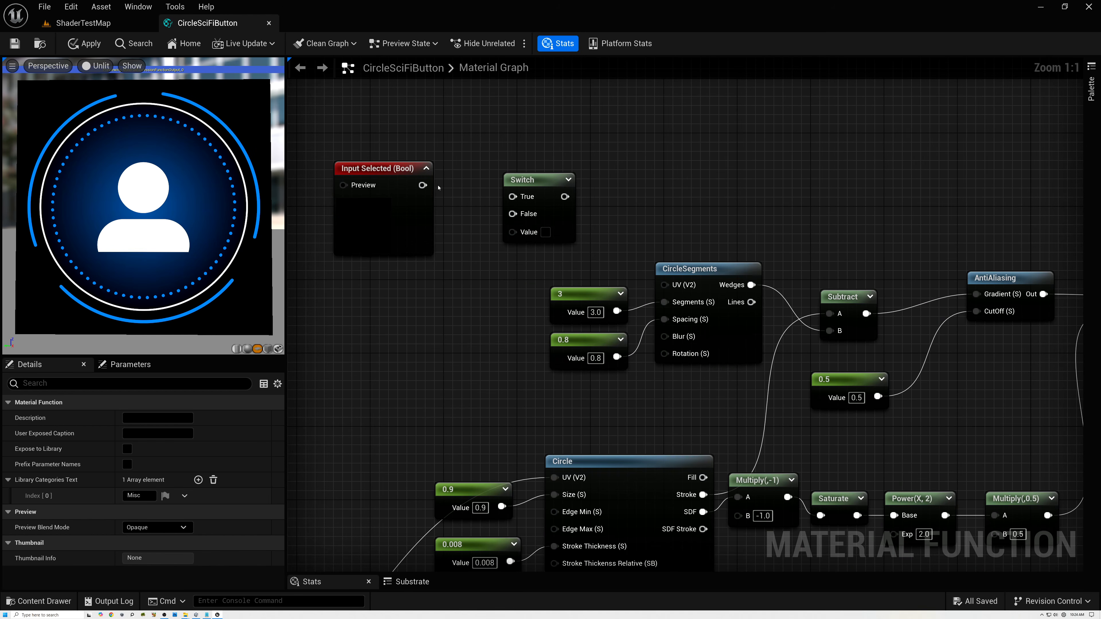
left_click_drag(422, 185, 510, 236)
left_click_drag(394, 175, 403, 222)
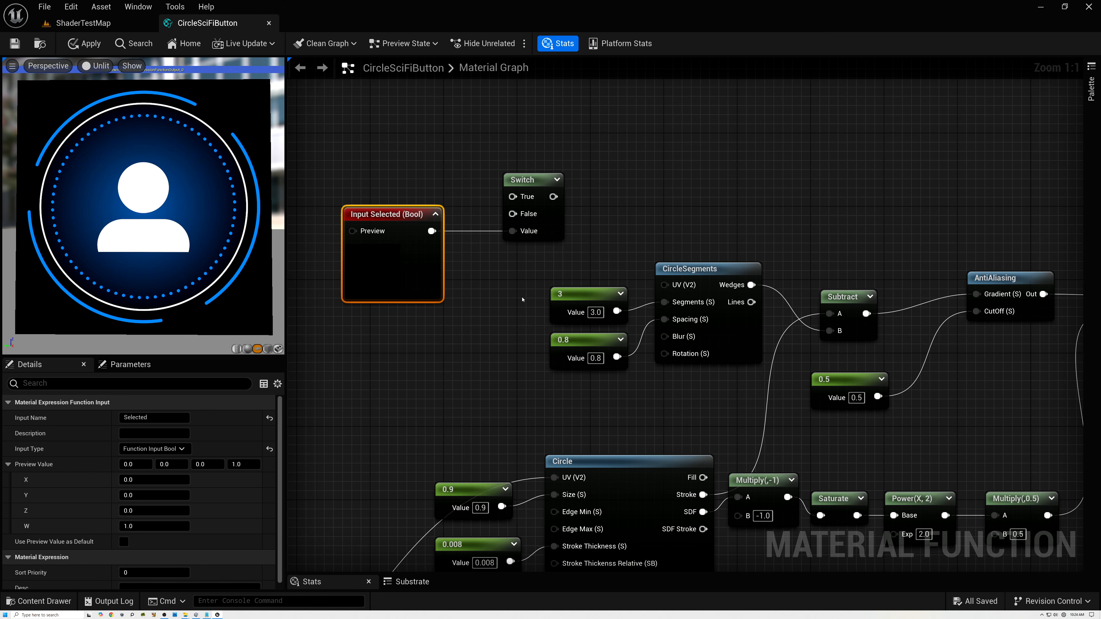
- Add a Rotator node above the Selected input and connect its output to the Switch's True input
right_click_drag(481, 285, 577, 407)
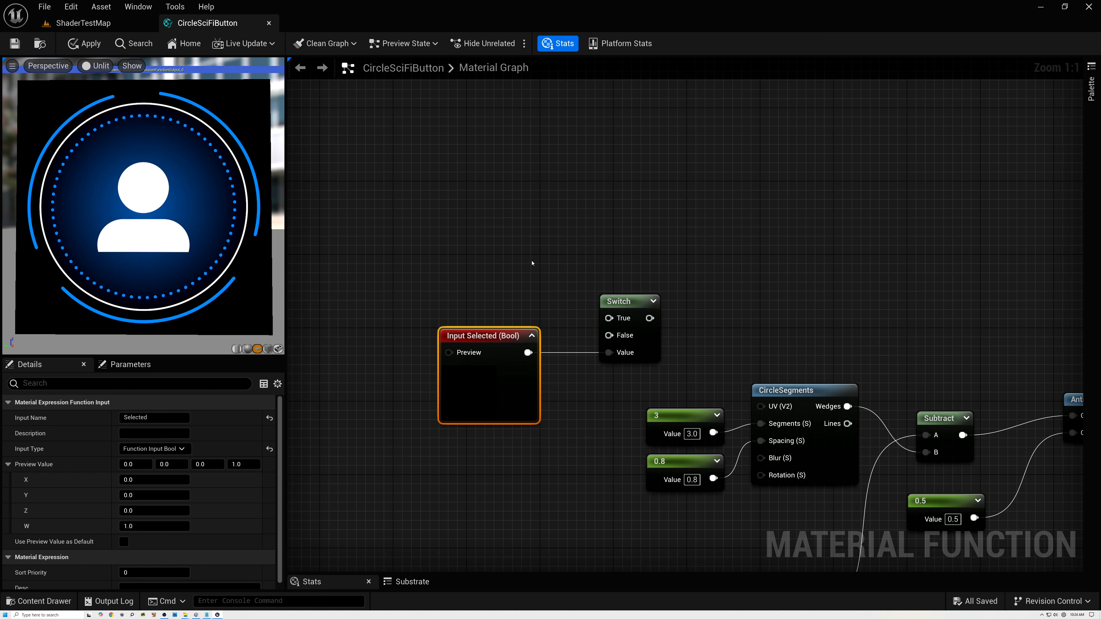
right_click(462, 235)
type("ro")
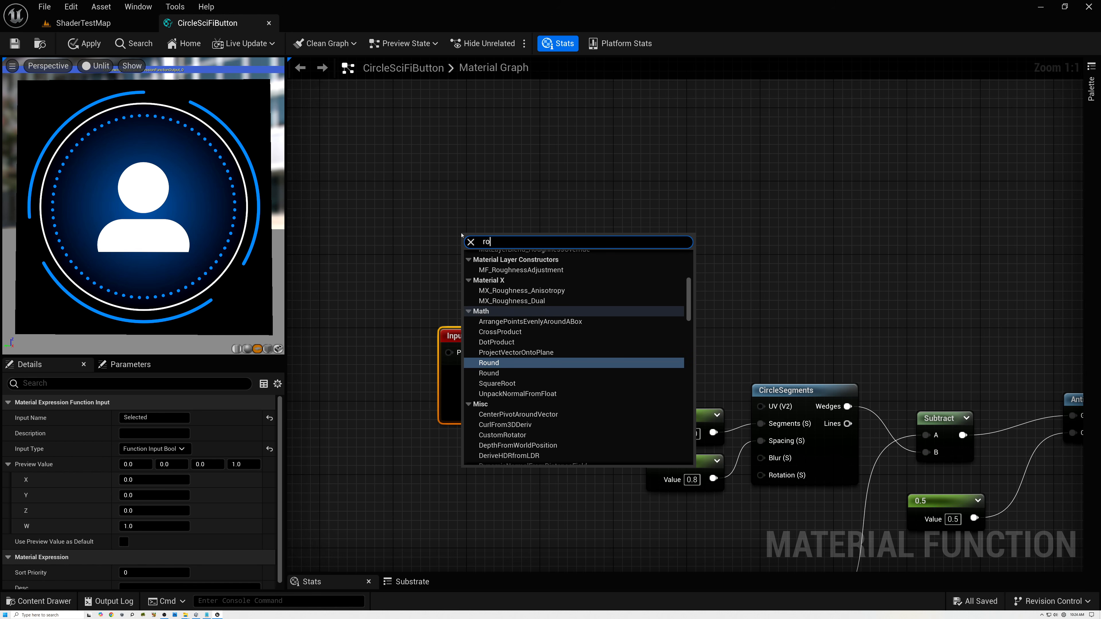
type("t")
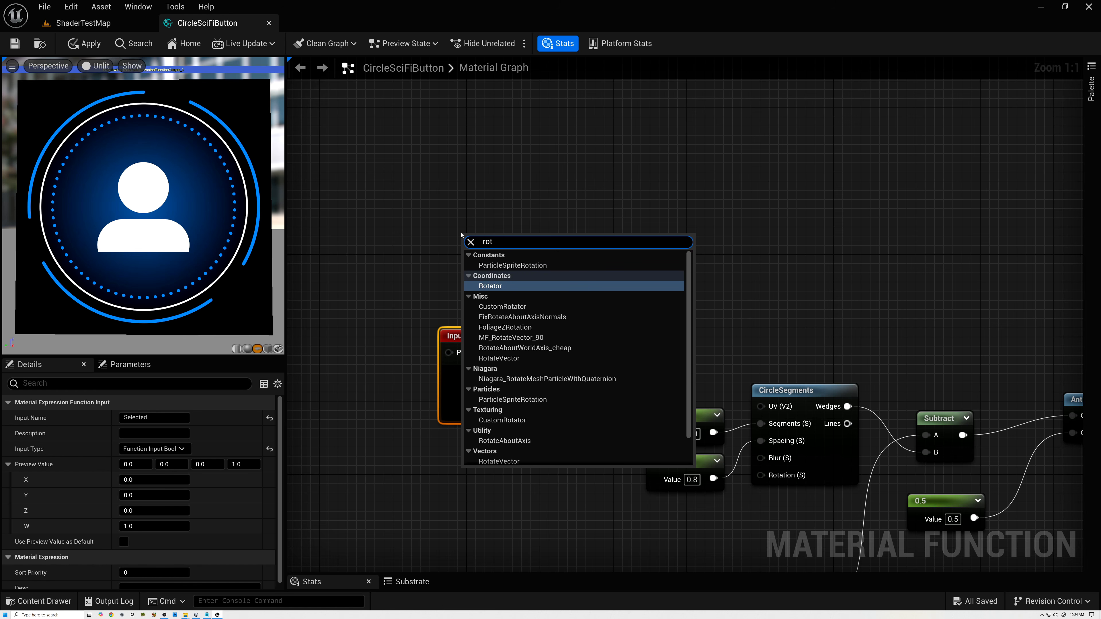
left_click(493, 288)
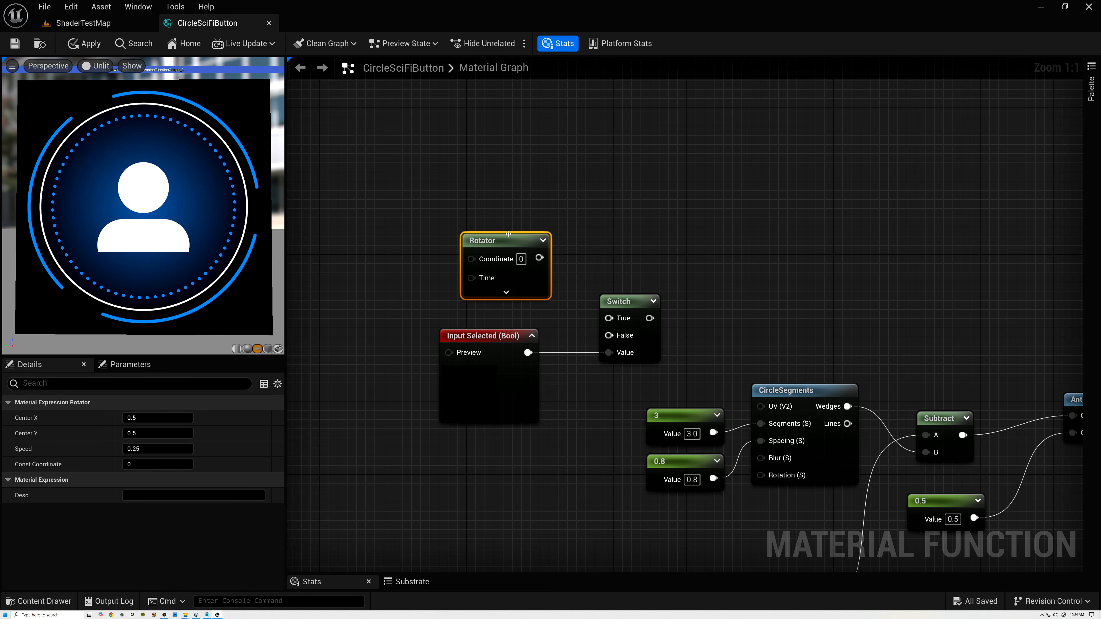
left_click_drag(540, 258, 608, 318)
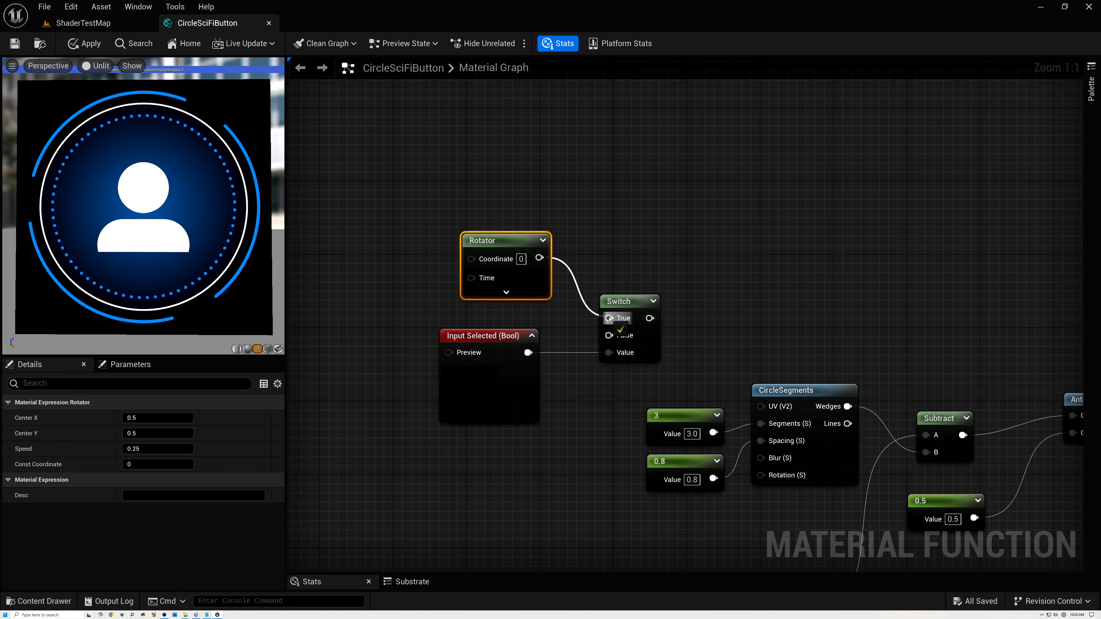
- Connect the Input UV output to the Rotator's Coordinate input
right_click_drag(545, 312, 684, 273)
scroll(684, 272, "down", 2)
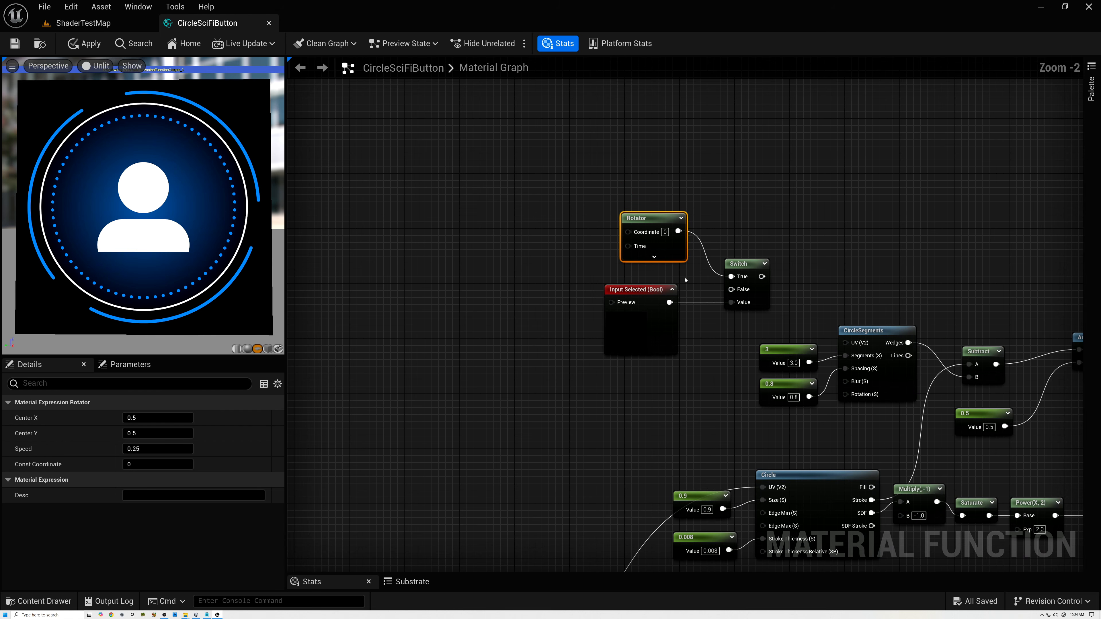
right_click_drag(583, 420, 623, 131)
left_click_drag(383, 363, 500, 176)
right_click_drag(612, 105, 531, 454)
left_click_drag(446, 538, 596, 282)
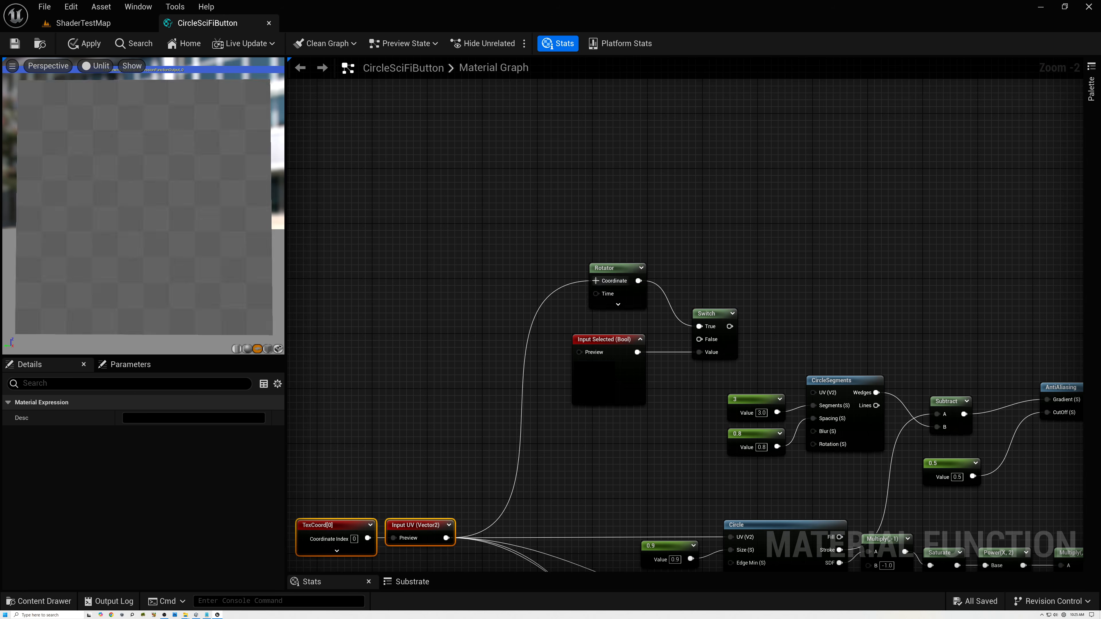
- Connect Input UV to the Switch's False input and the Switch's output to the UV input of CircleSegments
scroll(591, 297, "up", 2)
scroll(590, 298, "down", 1)
right_click_drag(567, 328, 568, 226)
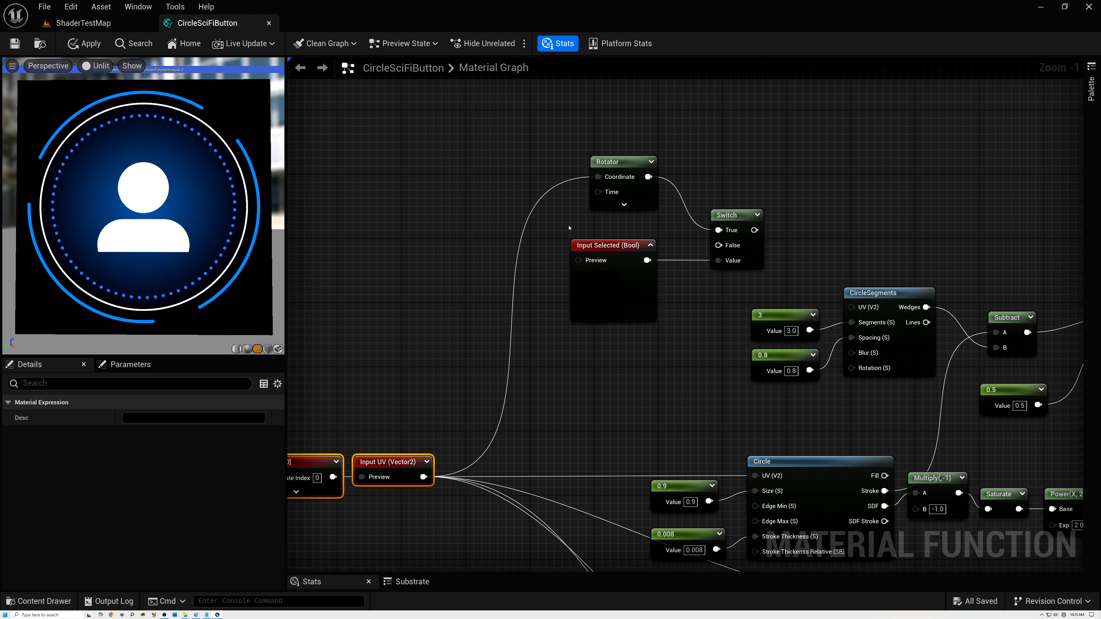
left_click_drag(424, 477, 719, 247)
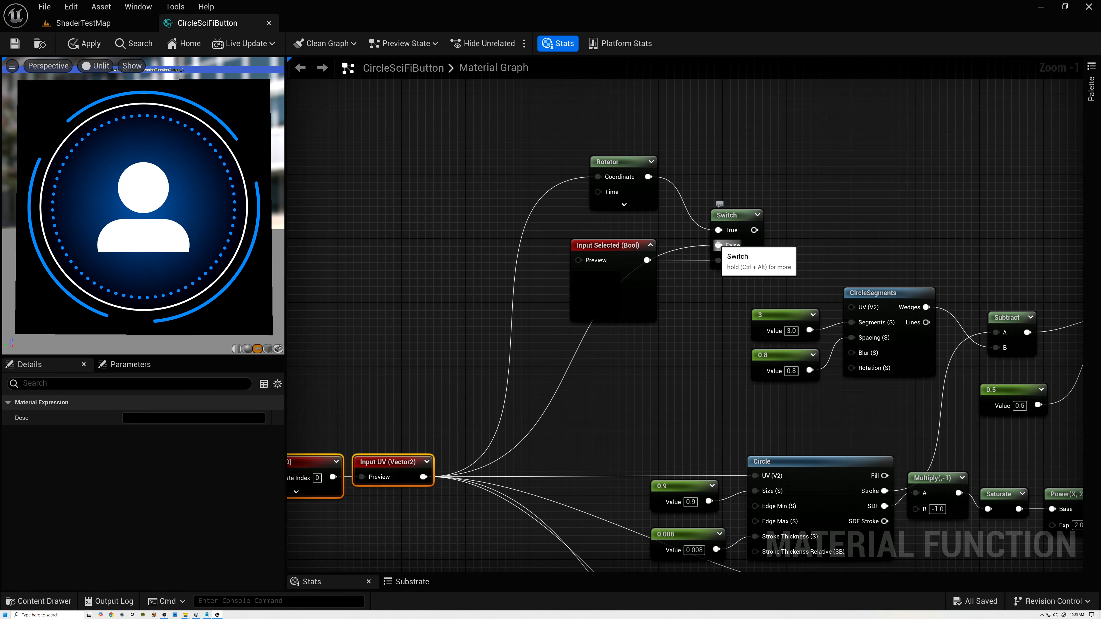
right_click_drag(809, 244, 719, 238)
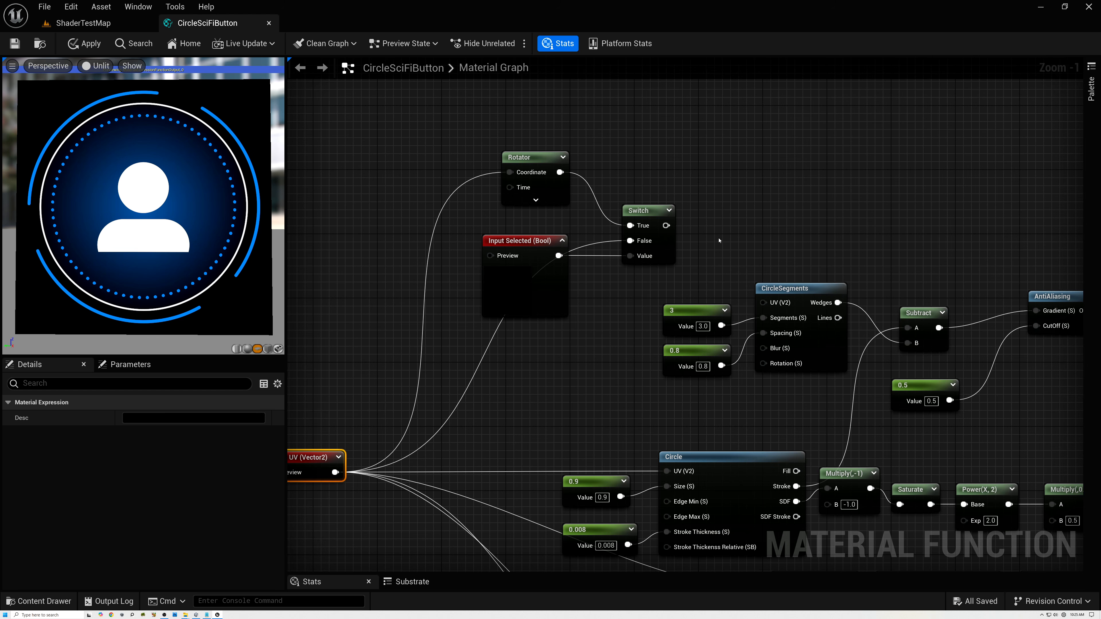
left_click_drag(666, 225, 765, 305)
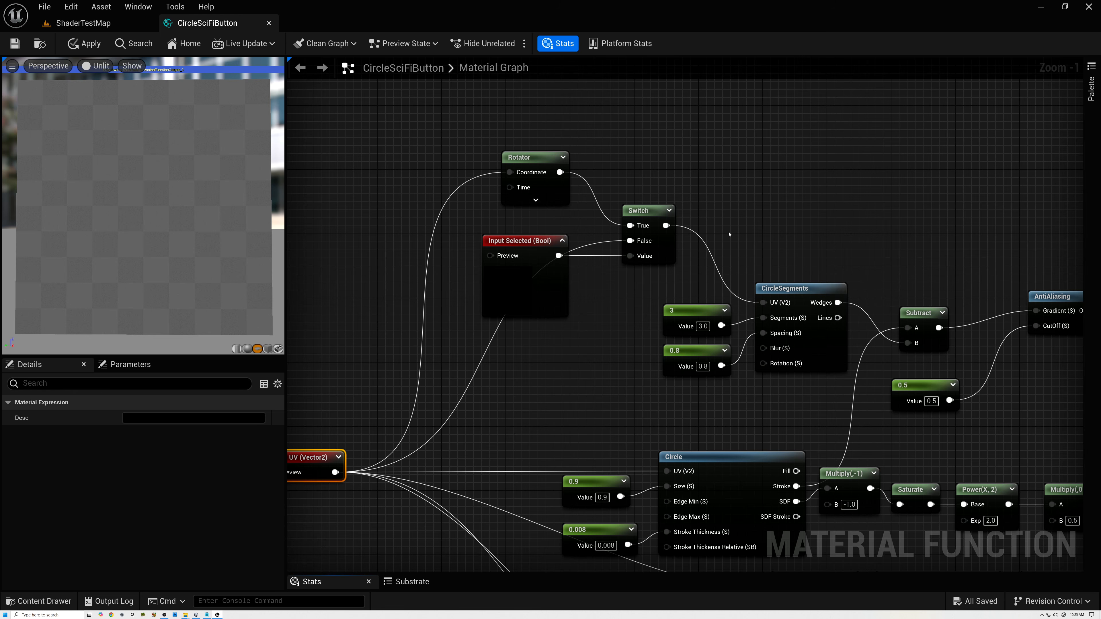
- Enable Use Preview Value as Default on the Selected input, set its preview X to 1.0 and apply
left_click_drag(458, 574, 458, 537)
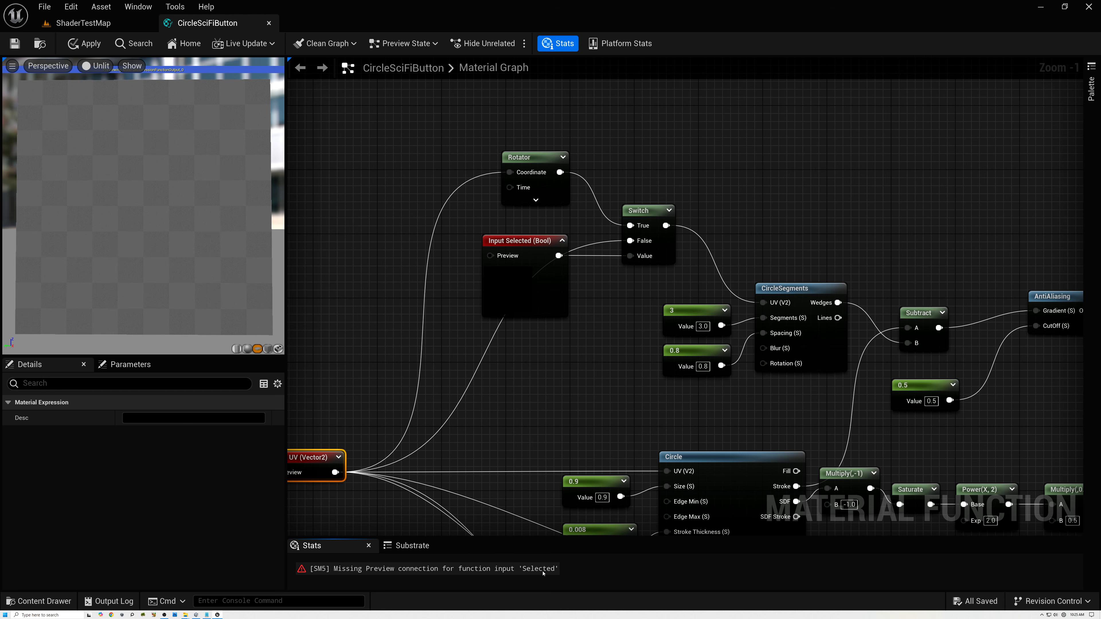
left_click(528, 244)
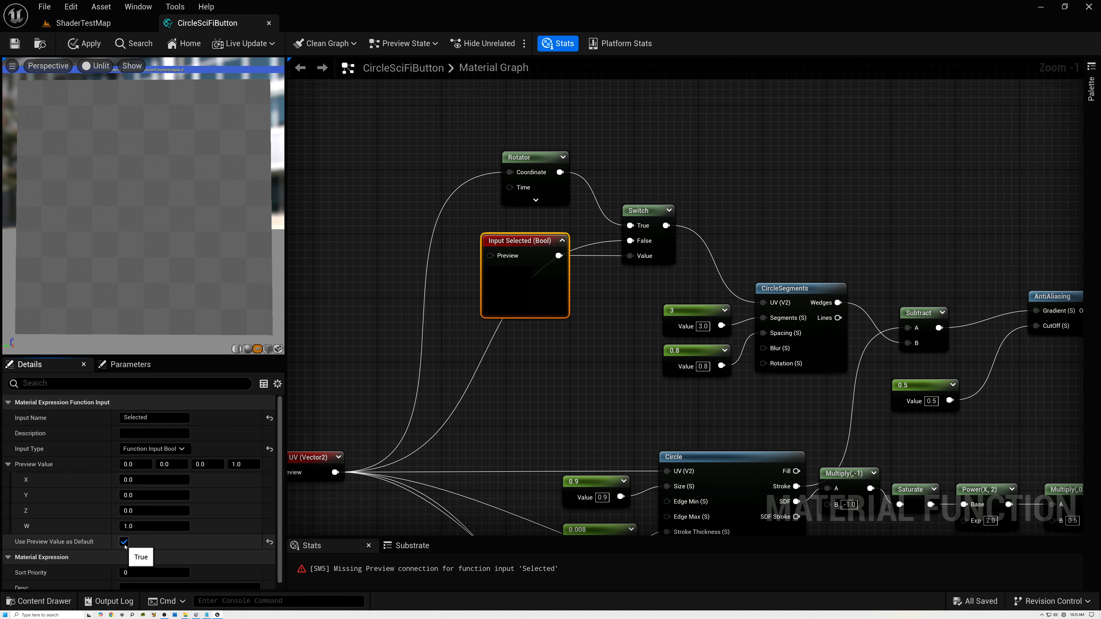
left_click(139, 465)
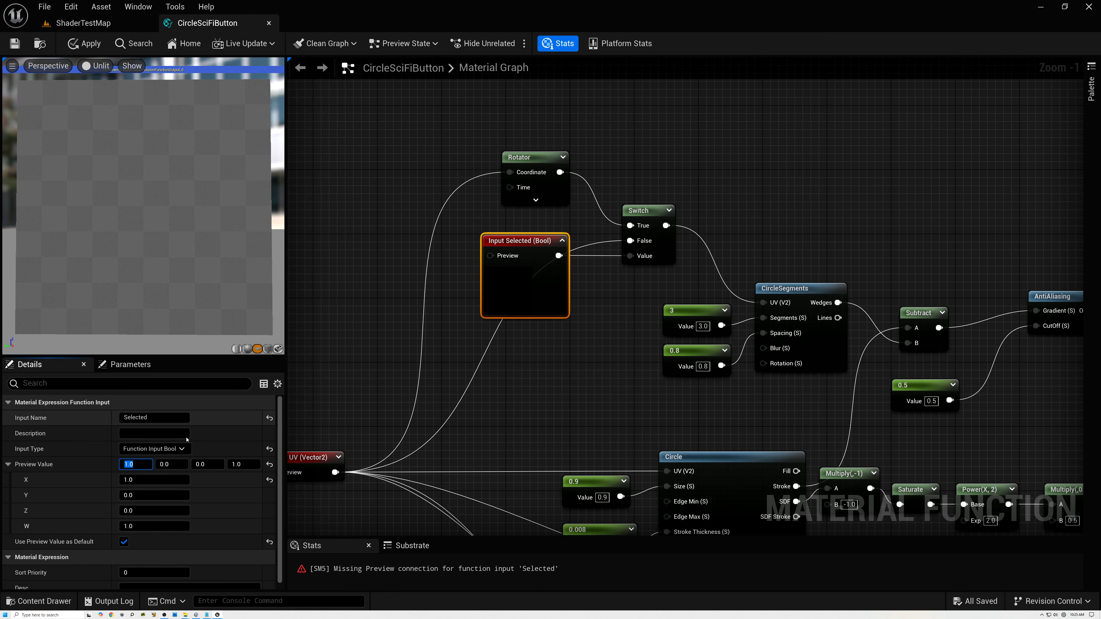
left_click(87, 43)
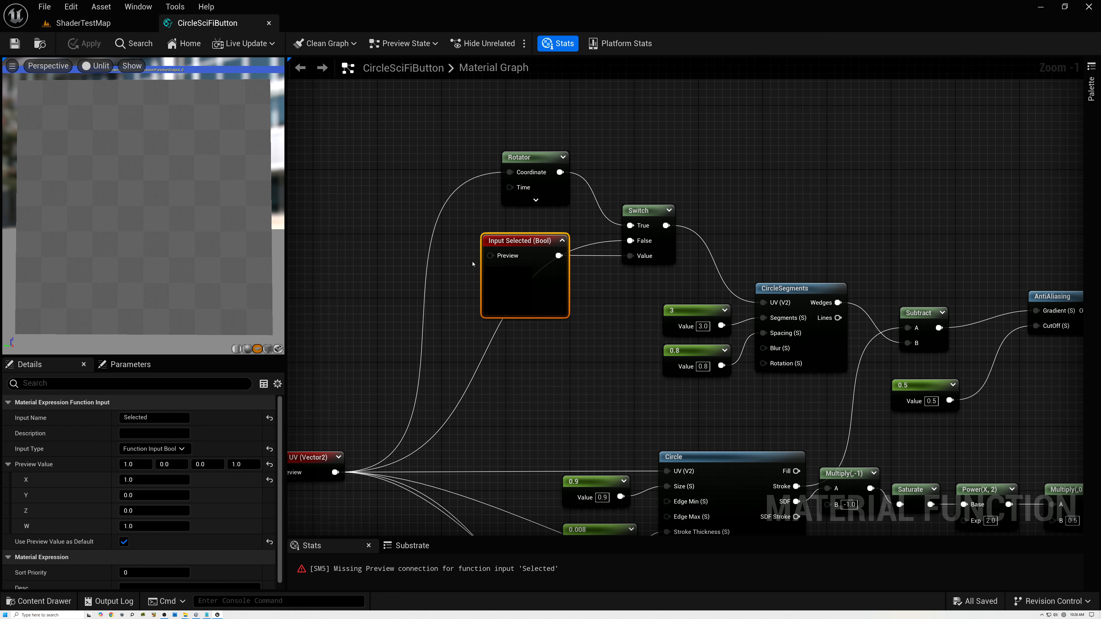
- Add a StaticBool node beside the Selected input and connect it to Selected's Preview input
scroll(478, 256, "up", 1)
scroll(527, 242, "up", 5)
right_click_drag(427, 249, 606, 280)
right_click(482, 290)
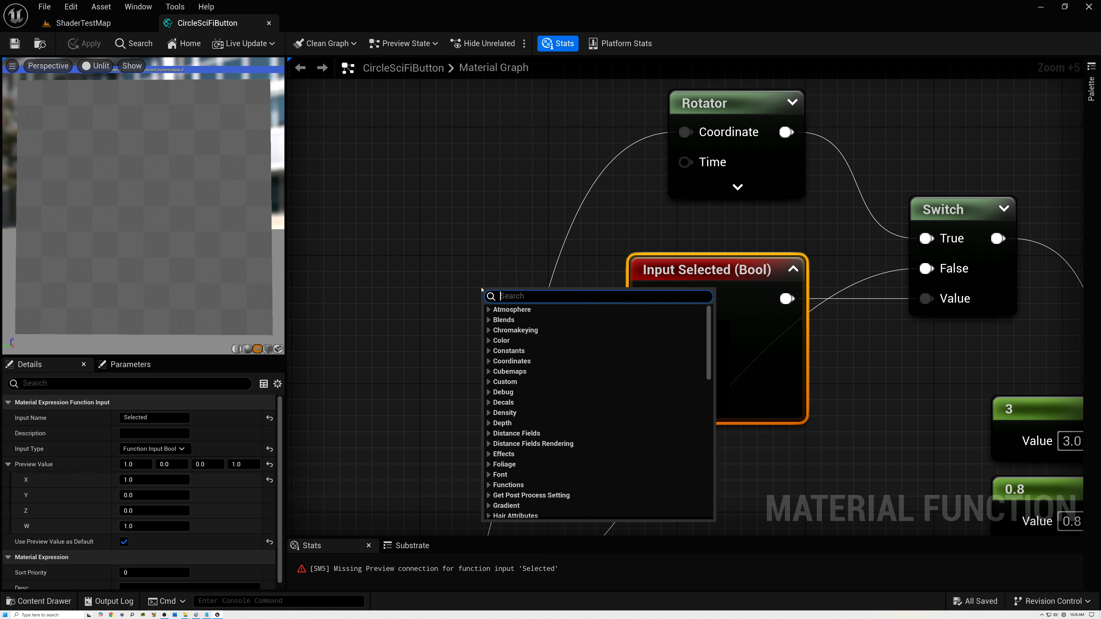
type("bool")
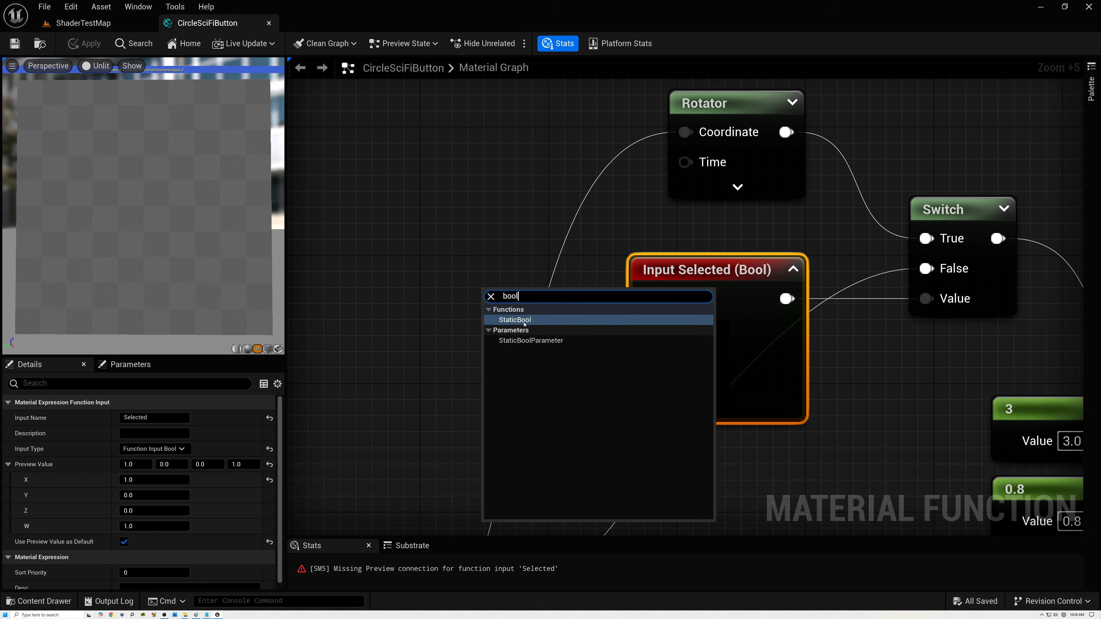
left_click(518, 320)
left_click_drag(520, 313, 412, 280)
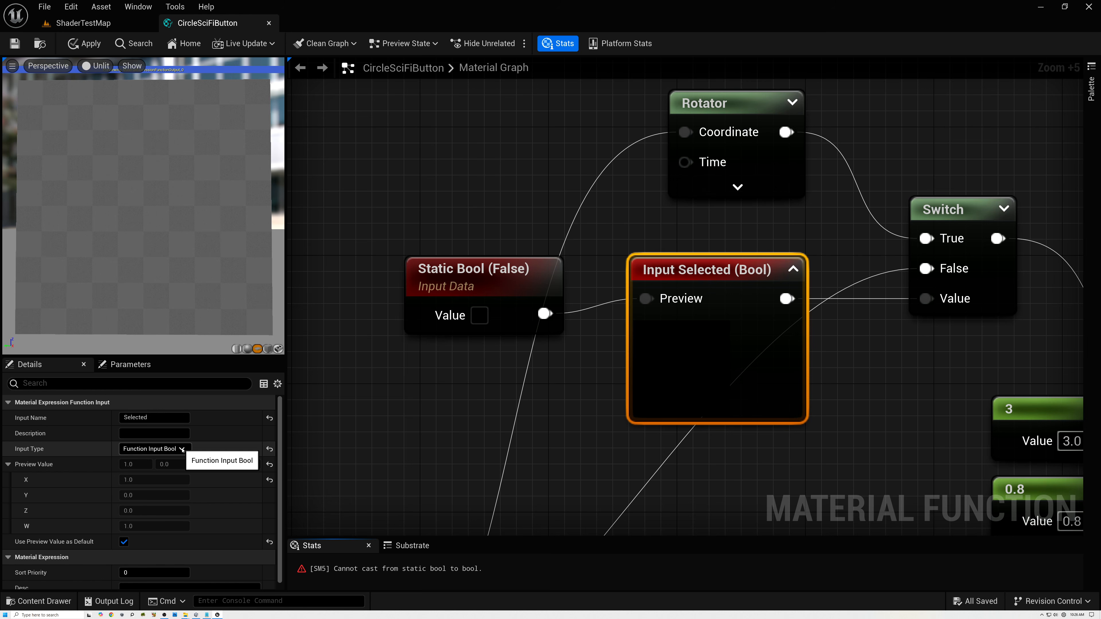
- Change the Selected input's type to Function Input Static Bool and move the Static Bool node slightly closer to it
left_click(494, 282)
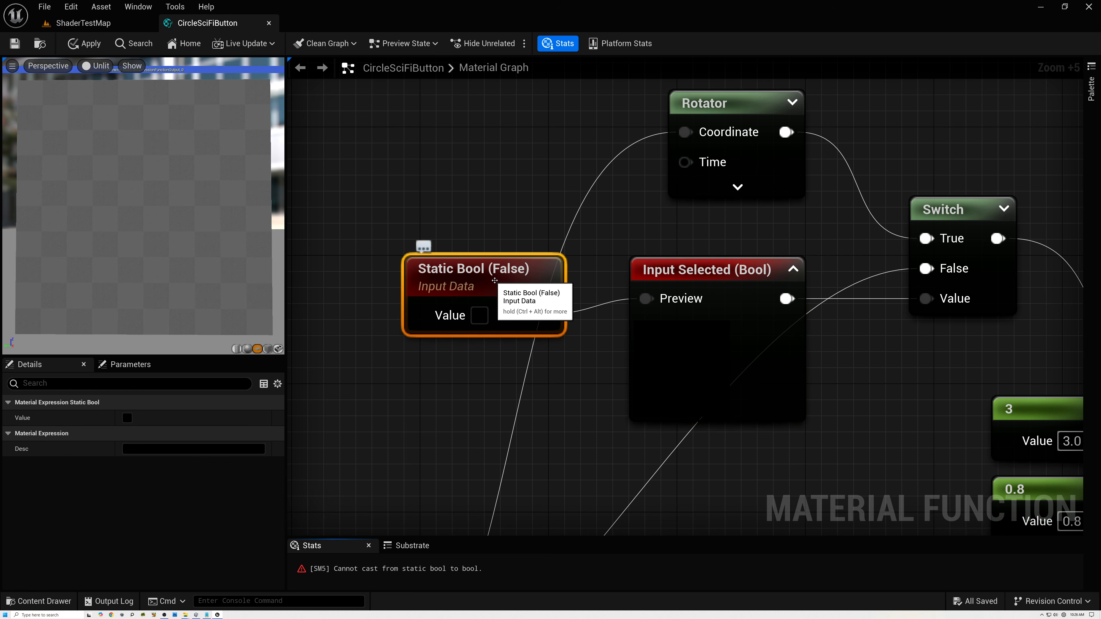
left_click(687, 298)
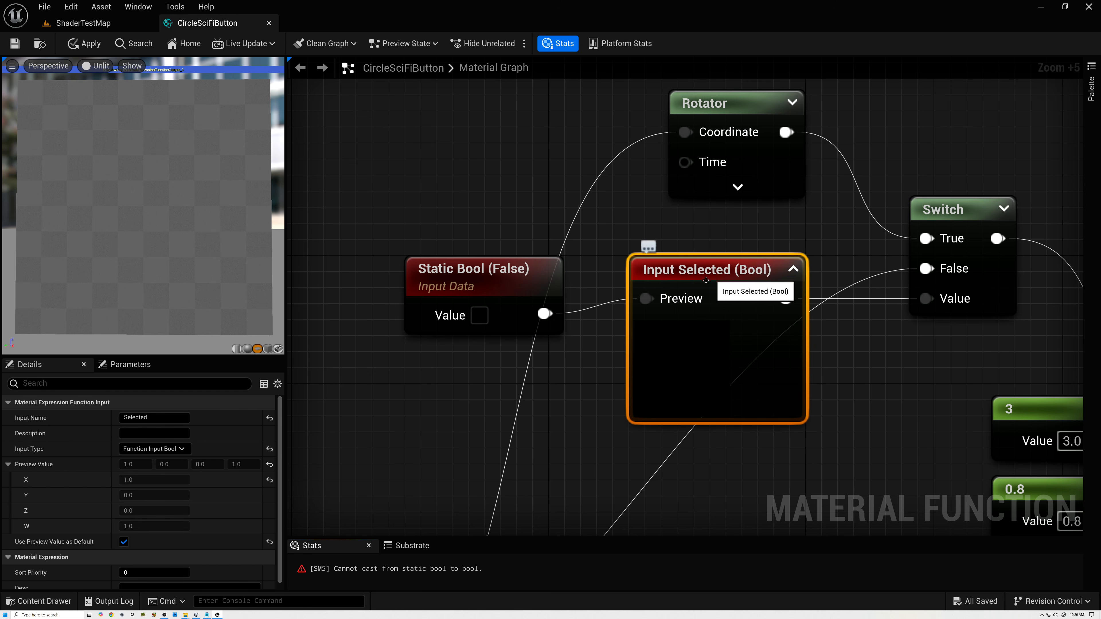
left_click(184, 450)
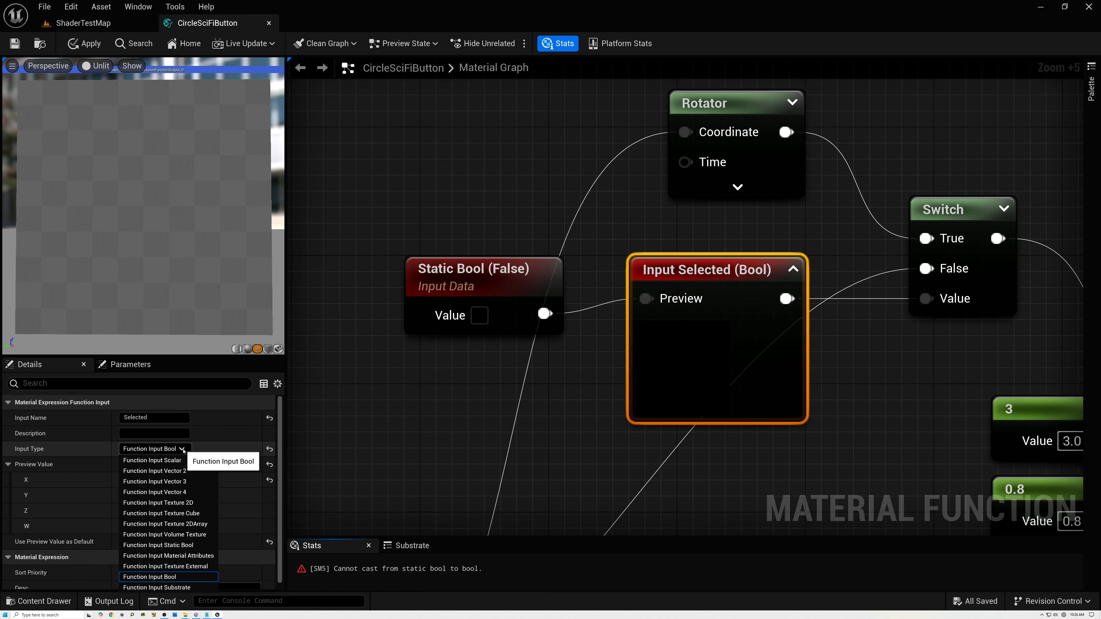
left_click(172, 547)
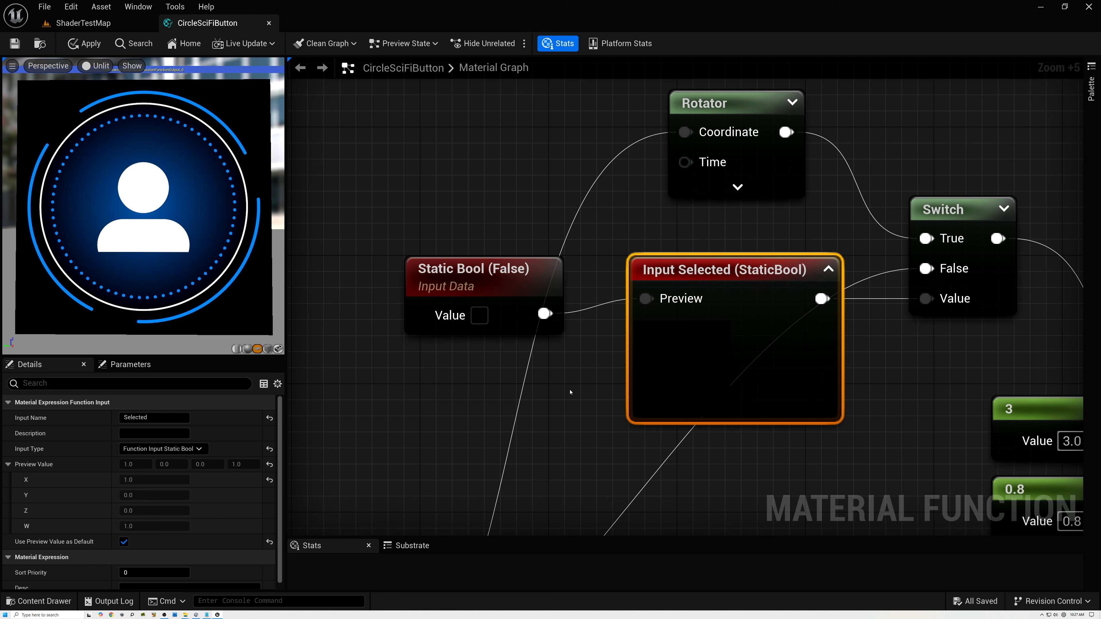
left_click_drag(502, 272, 518, 273)
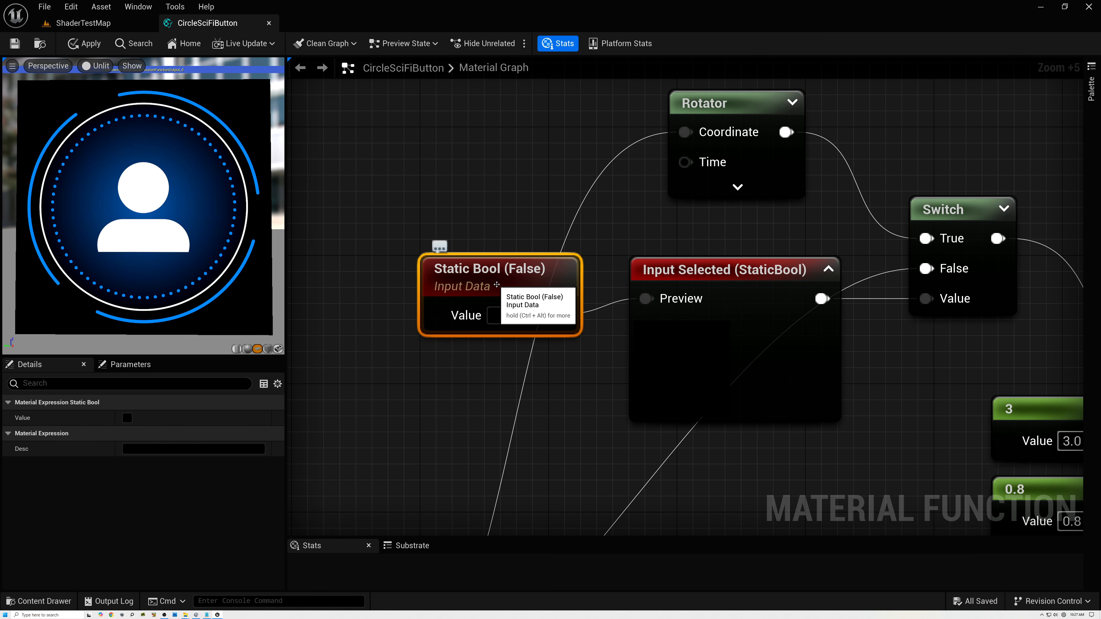
- Add a constant of 0 below the 0.8 constant and connect it to the Rotation input of CircleSegments
scroll(815, 342, "down", 7)
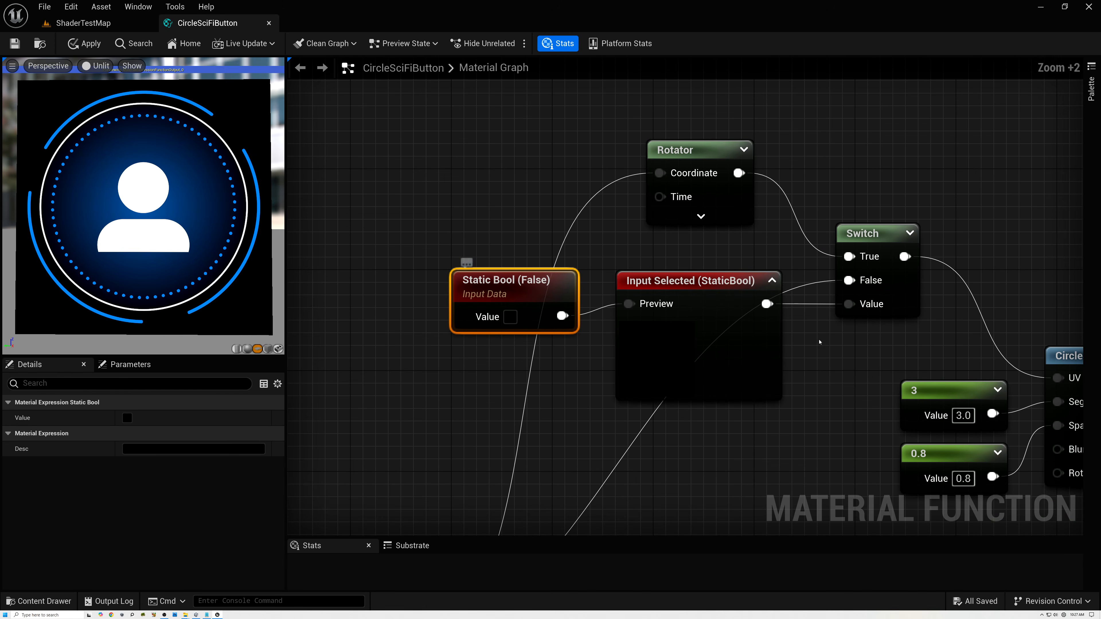
right_click_drag(824, 345, 519, 271)
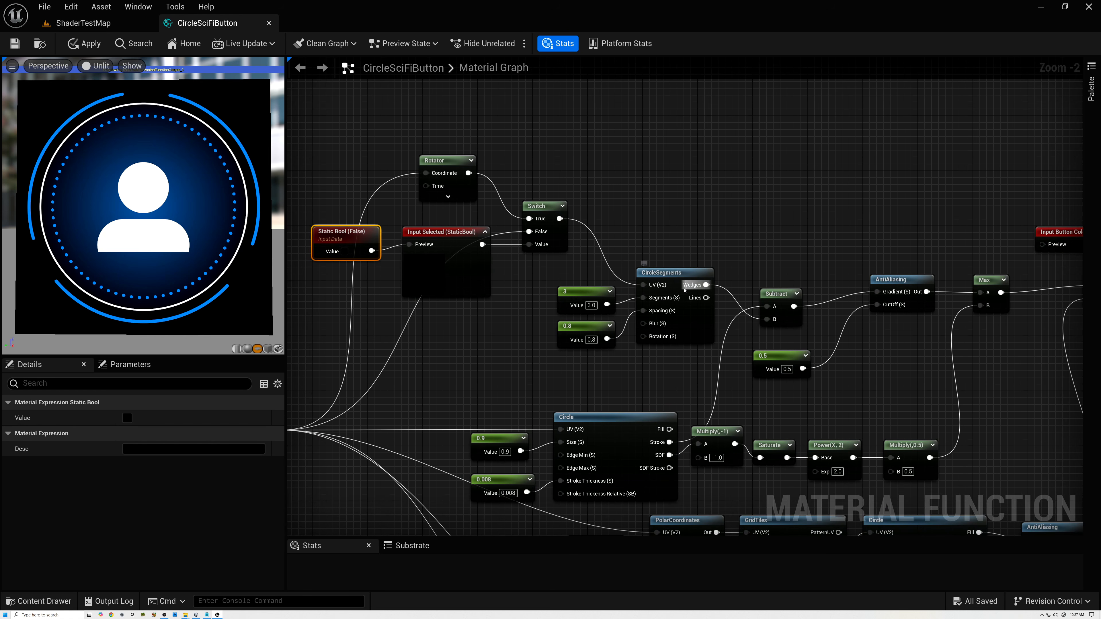
scroll(649, 261, "up", 2)
right_click_drag(612, 224, 683, 226)
left_click_drag(565, 270, 625, 308)
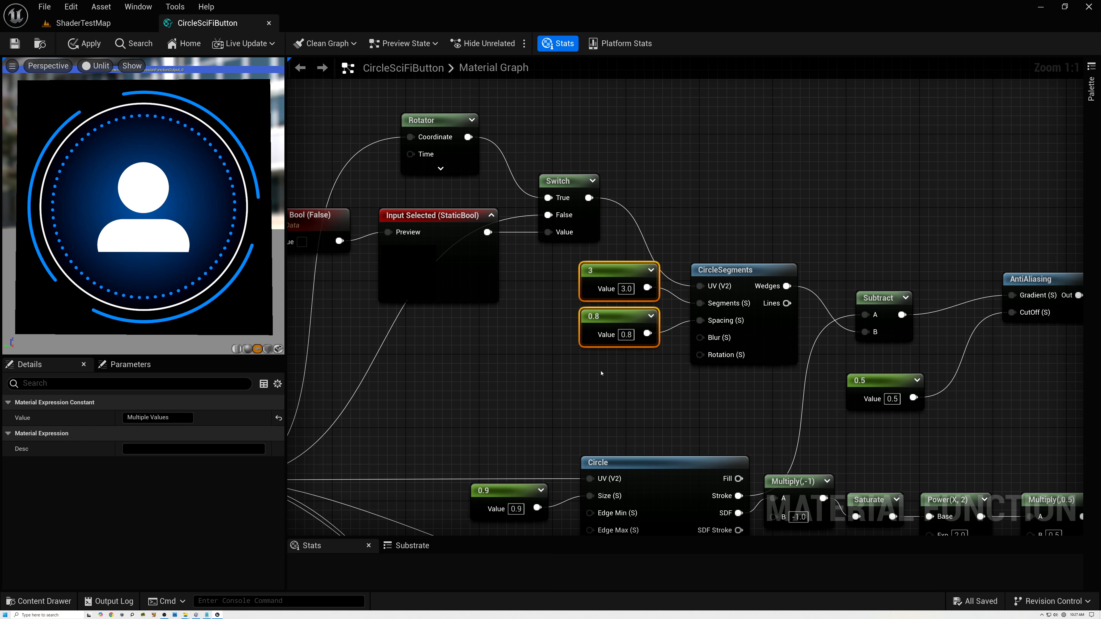
key("1")
left_click(582, 370)
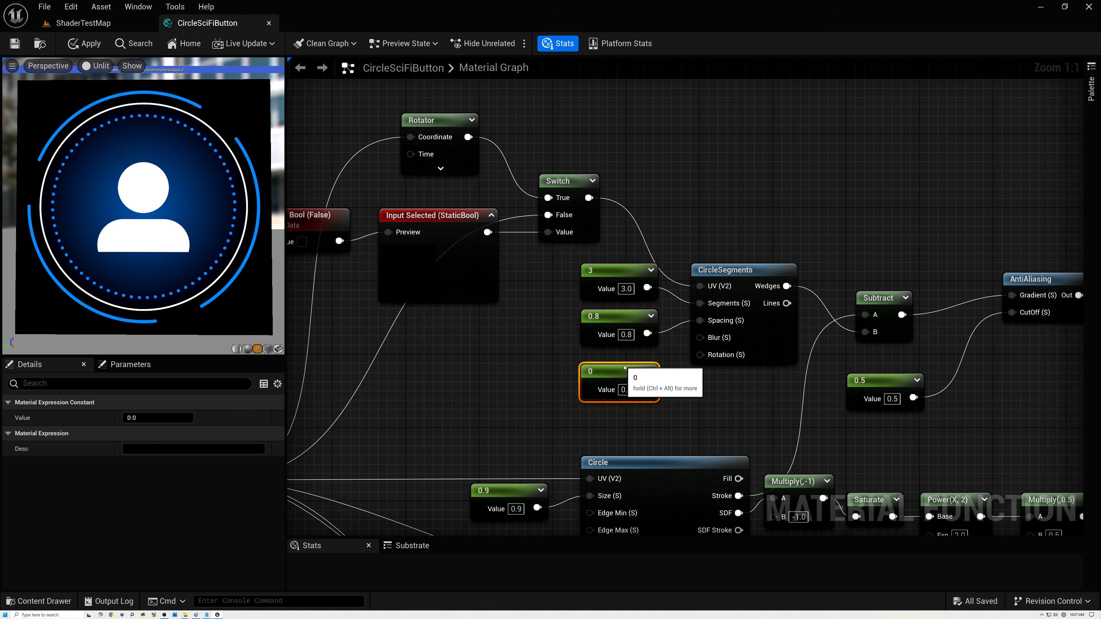
left_click_drag(616, 379, 616, 369)
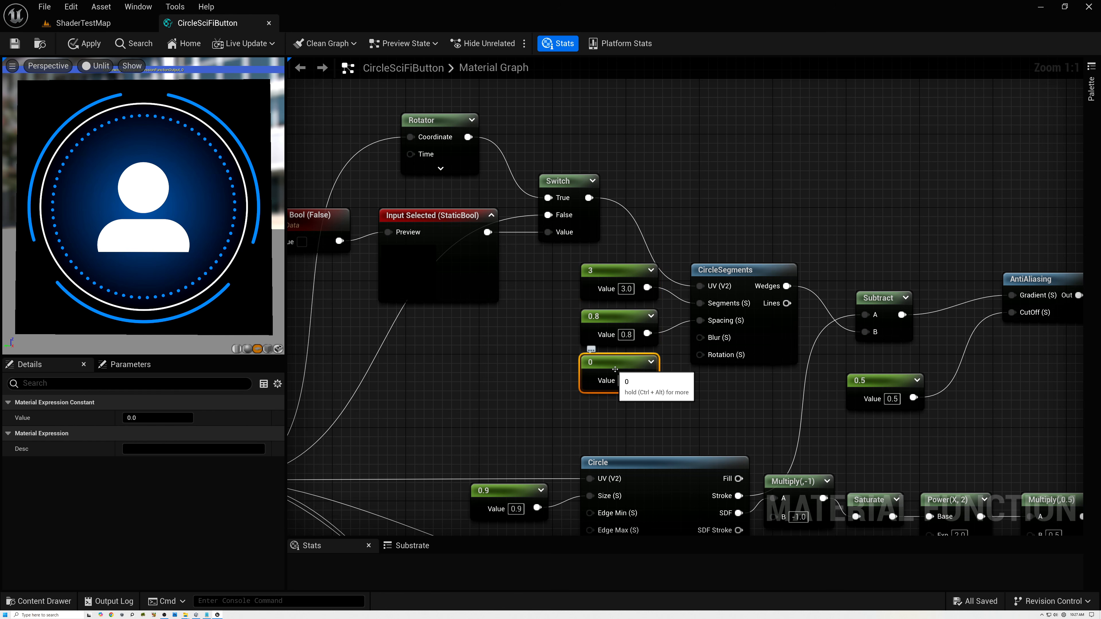
left_click_drag(648, 380, 699, 355)
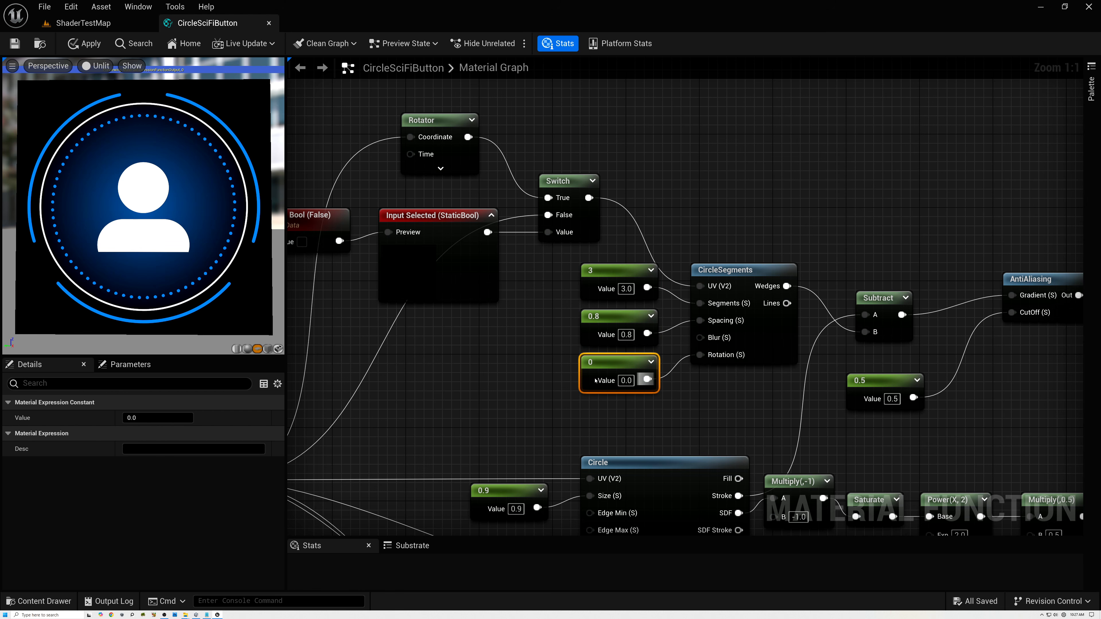
- Set the Static Bool feeding the Selected input's Preview to True
right_click_drag(479, 369, 580, 393)
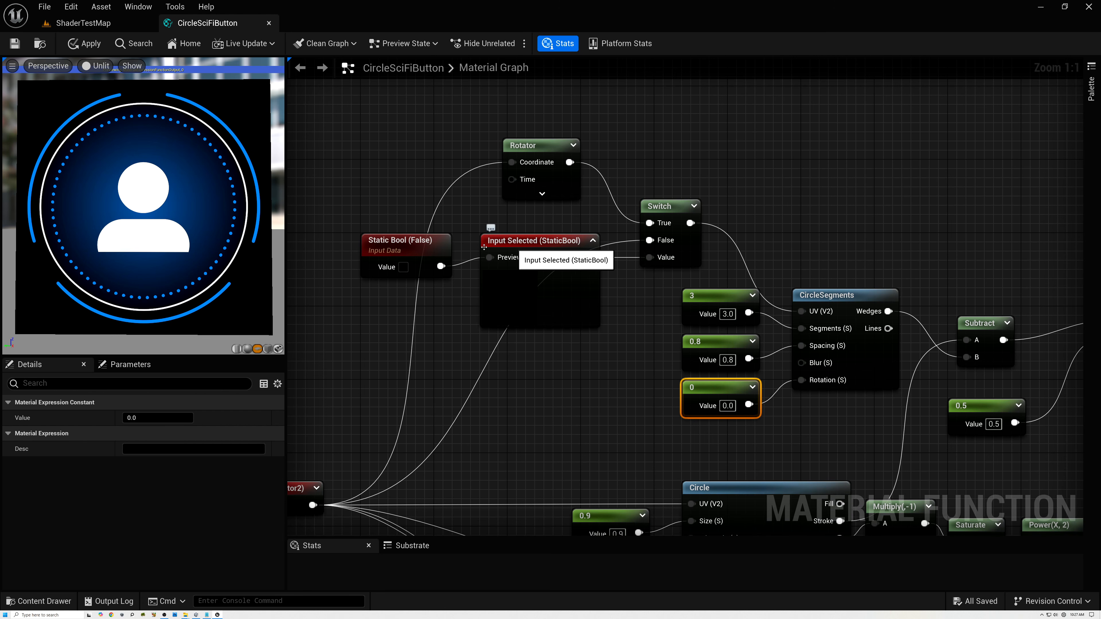
left_click(543, 242)
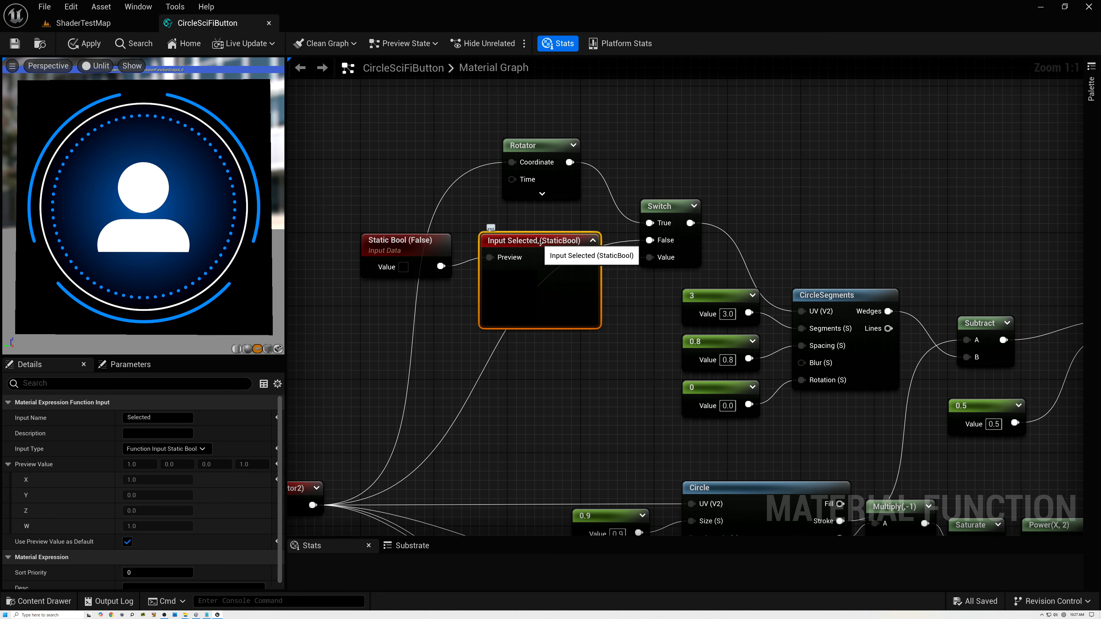
left_click(398, 246)
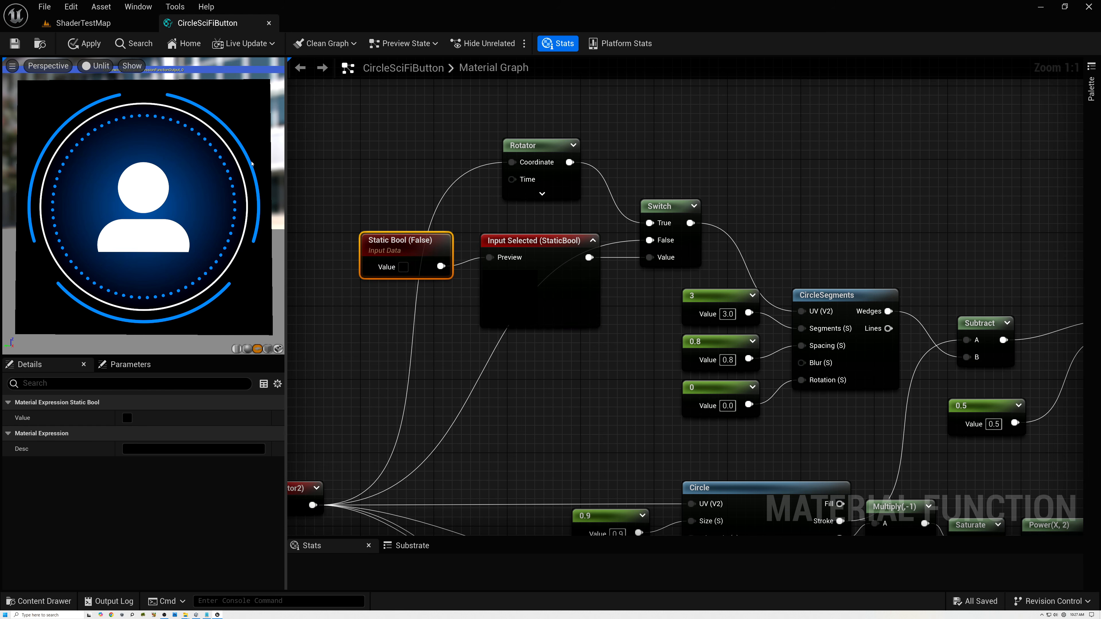
left_click(404, 267)
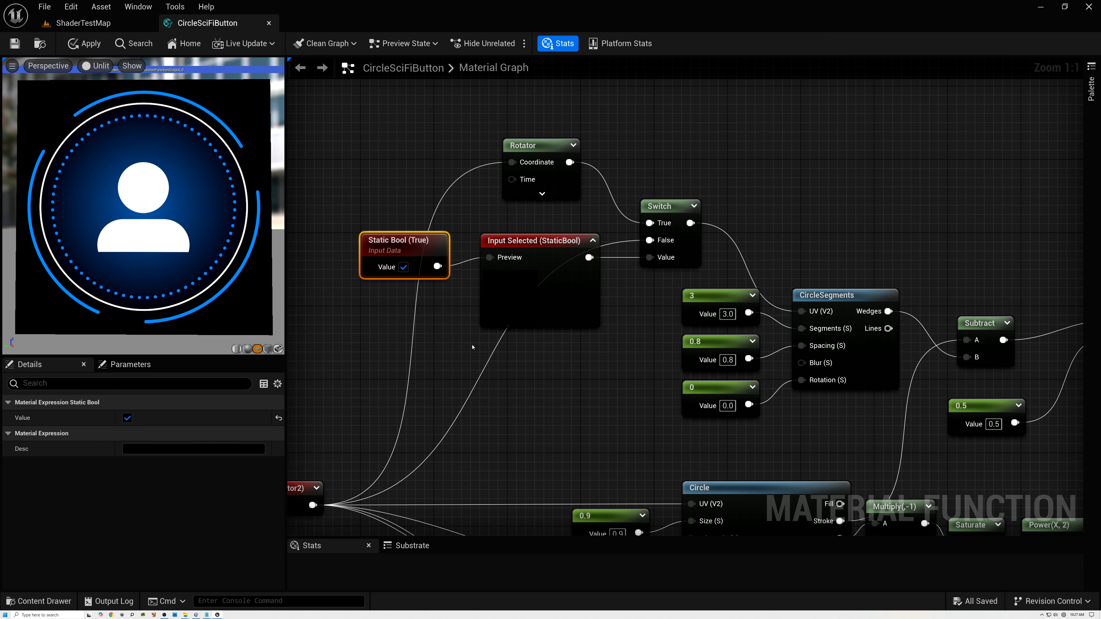
- Add a LinearTime node beside the Rotator and connect its Loop output to the Rotator's Time input
right_click_drag(480, 367, 648, 447)
right_click(538, 226)
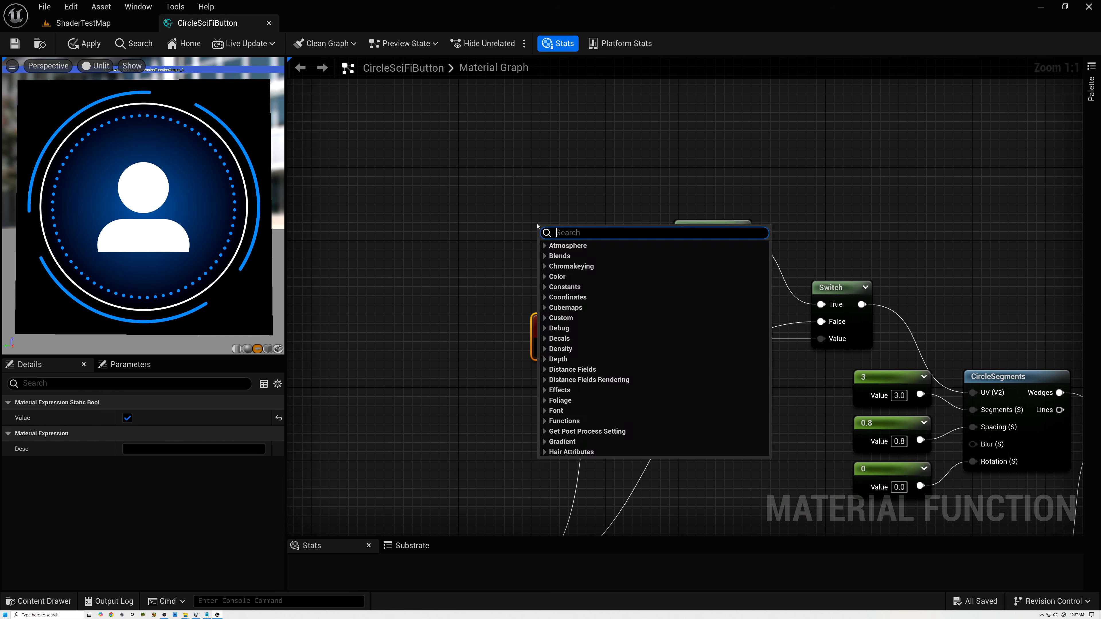
type("linear")
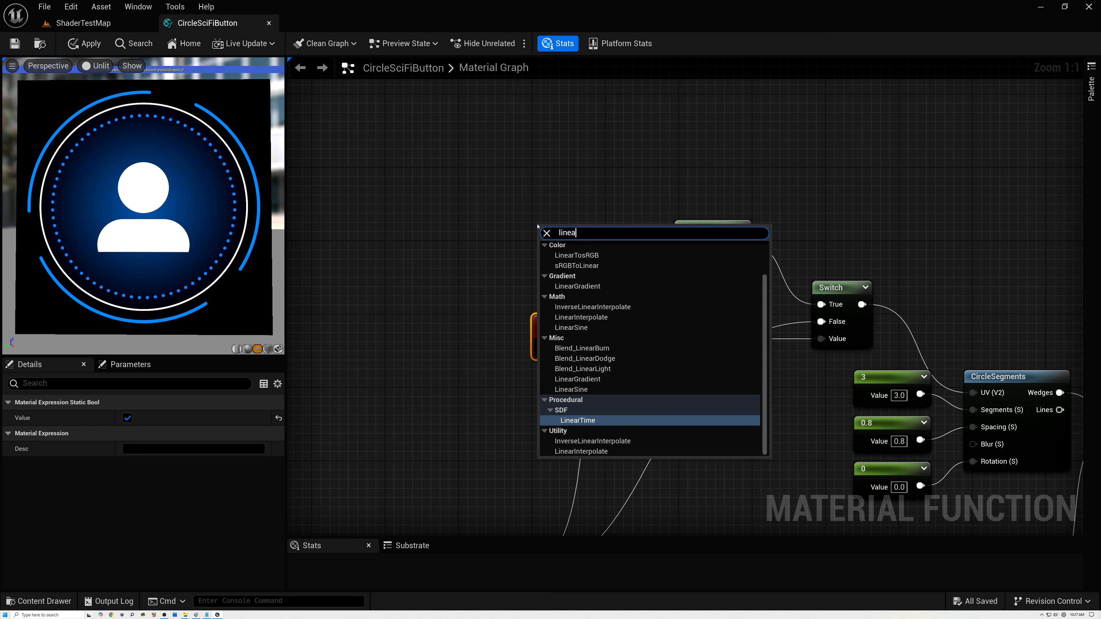
left_click(578, 420)
left_click_drag(579, 231, 685, 266)
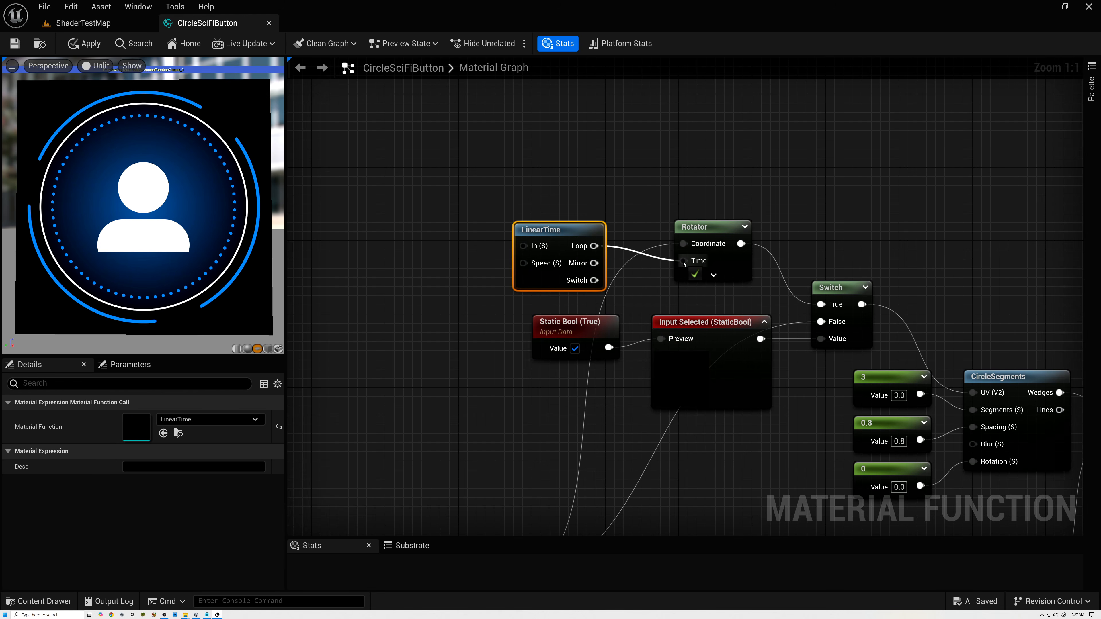
left_click_drag(569, 230, 593, 239)
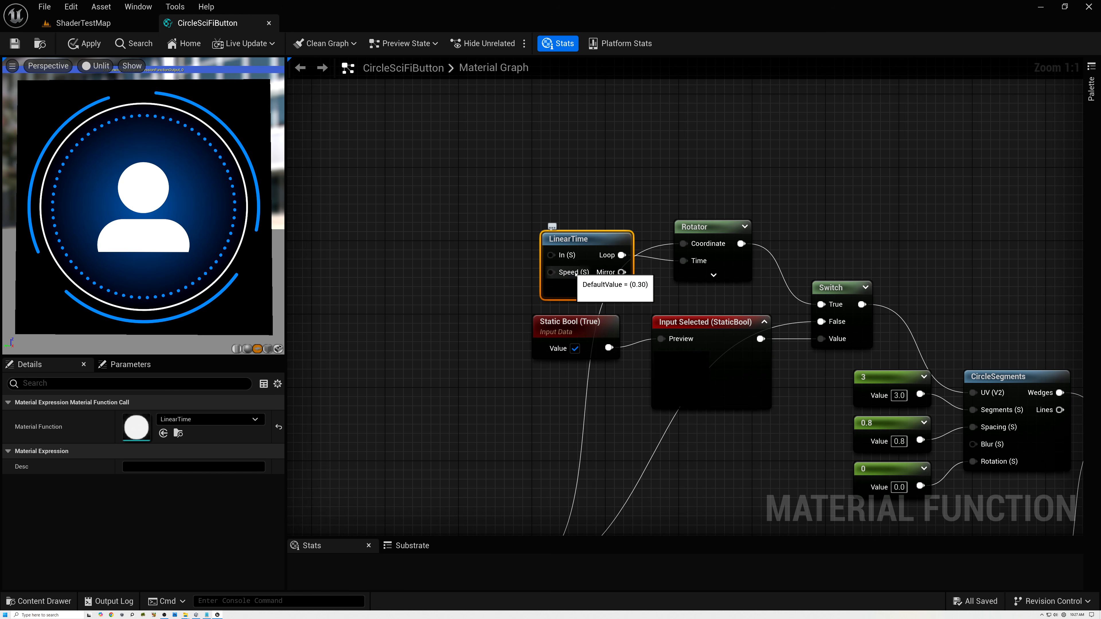
- Add a constant with value 1 beside LinearTime and connect it to LinearTime's Speed input
left_click(420, 254)
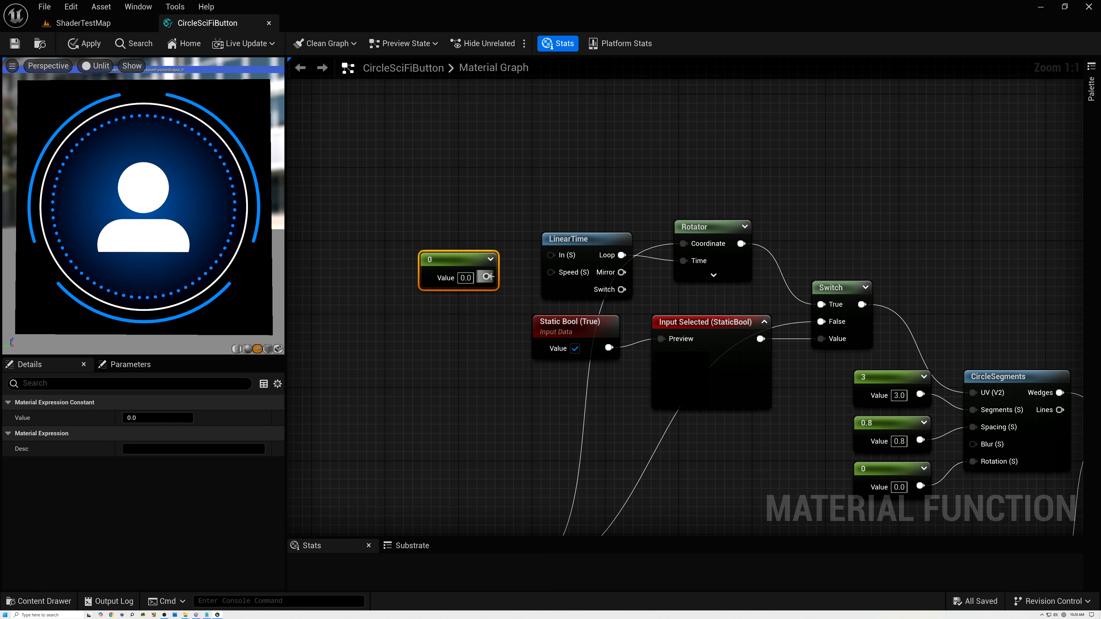
left_click_drag(486, 276, 550, 273)
left_click_drag(460, 260, 471, 257)
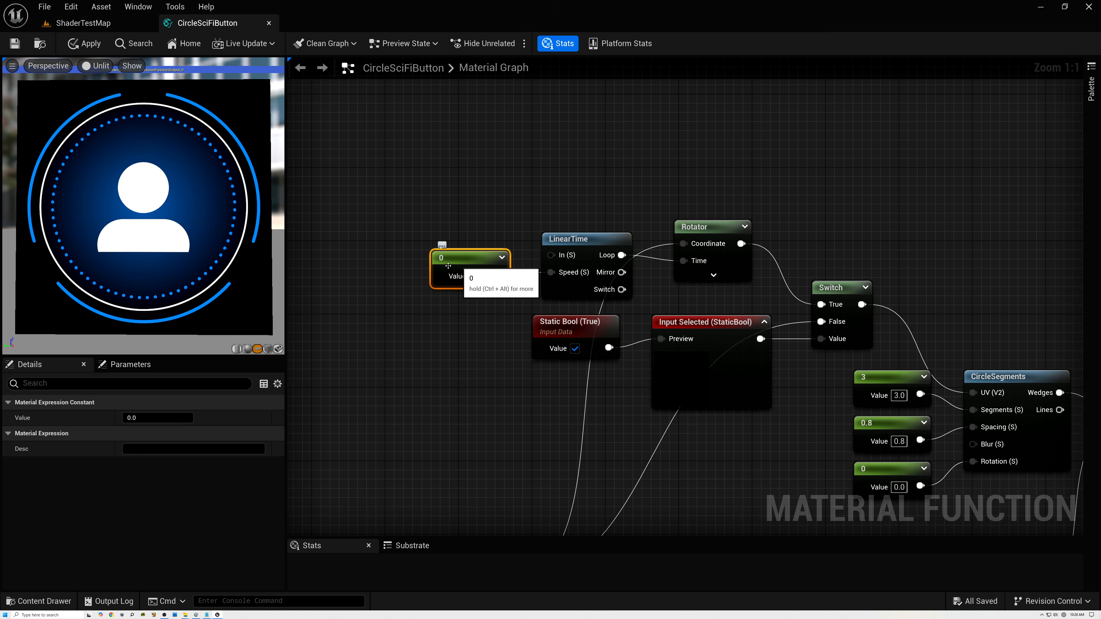
type("1")
key("Return")
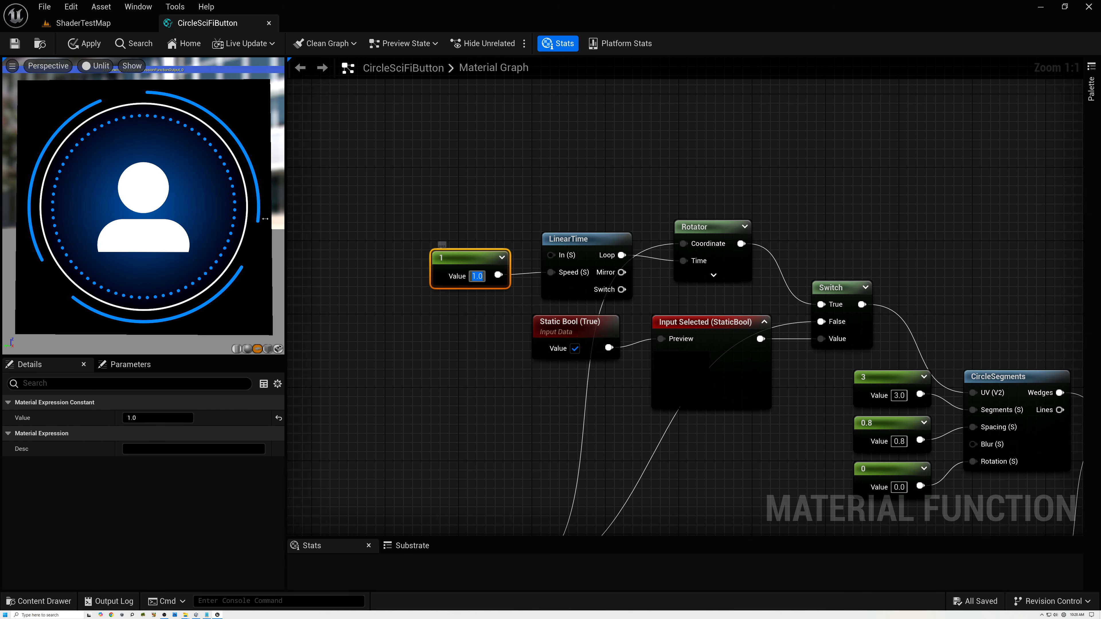
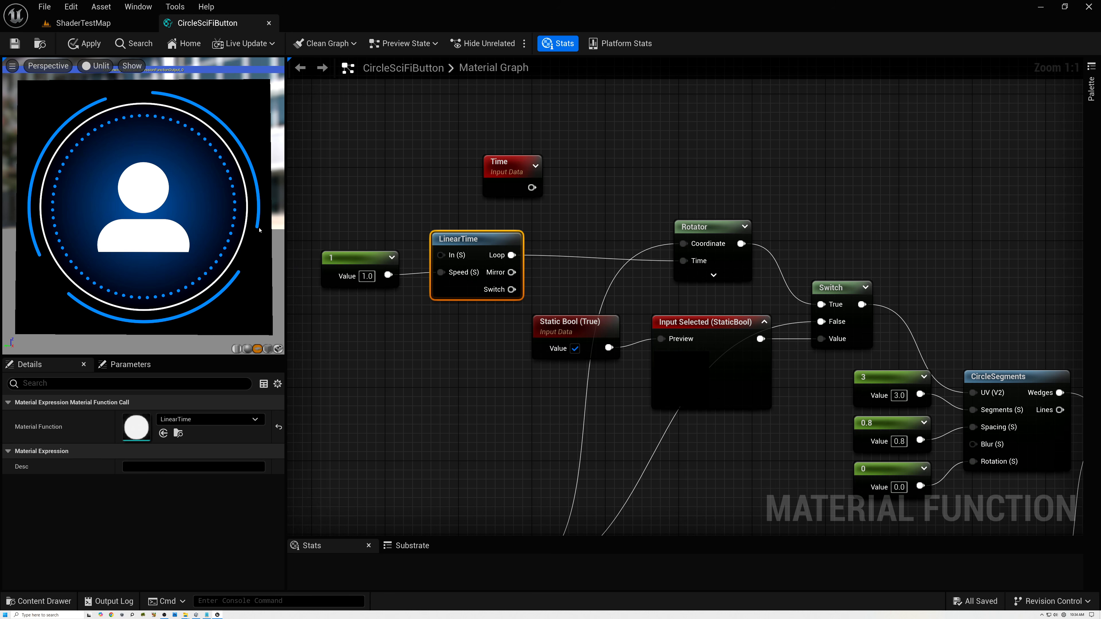
- Delete the unused Time node and add a Multiply node from LinearTime's Loop output with B set to 360
left_click(524, 164)
key("Delete")
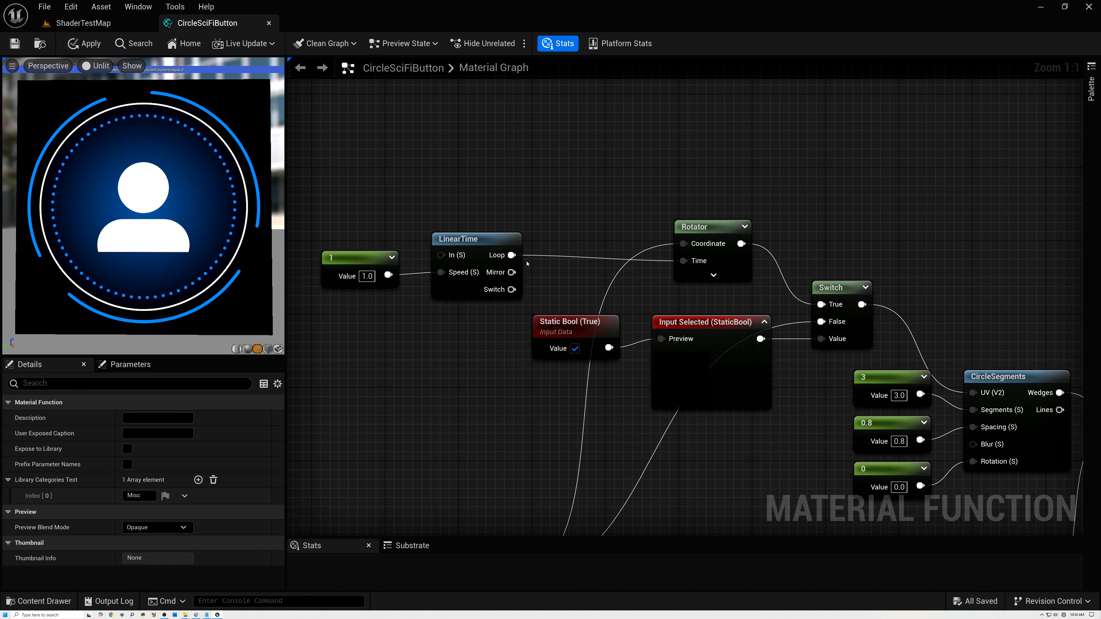
left_click_drag(512, 255, 567, 265)
type("mul")
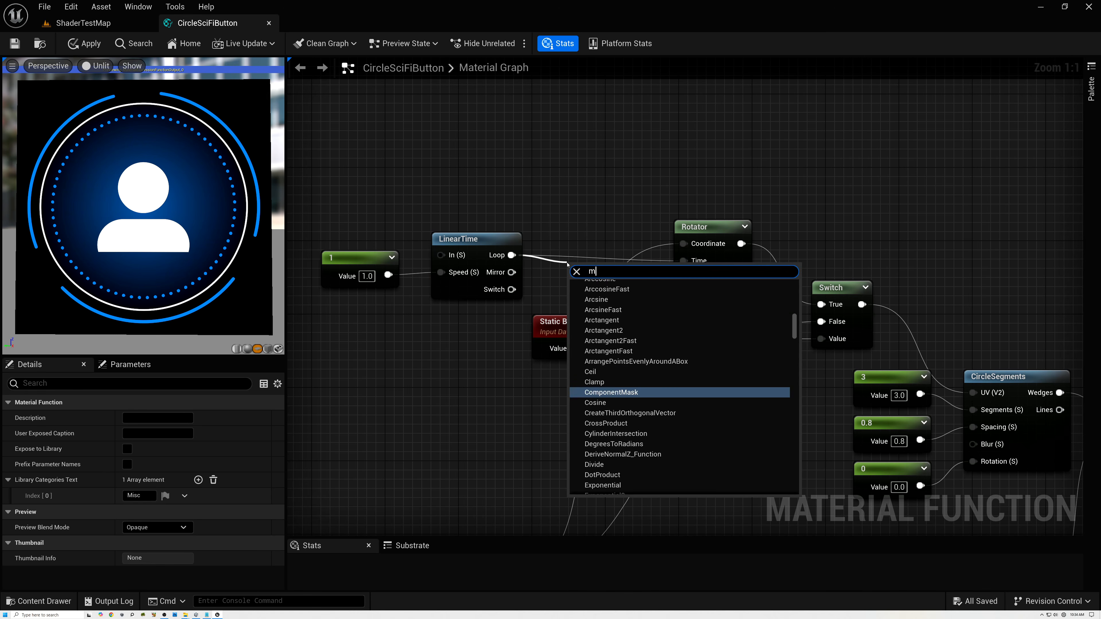
left_click(612, 347)
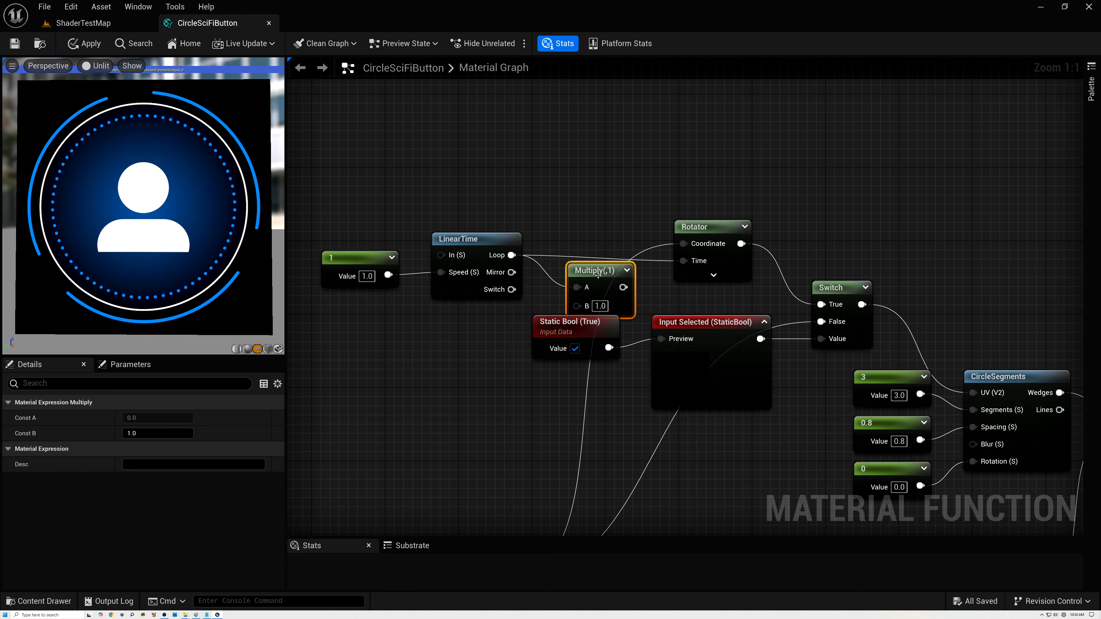
left_click_drag(595, 280, 606, 212)
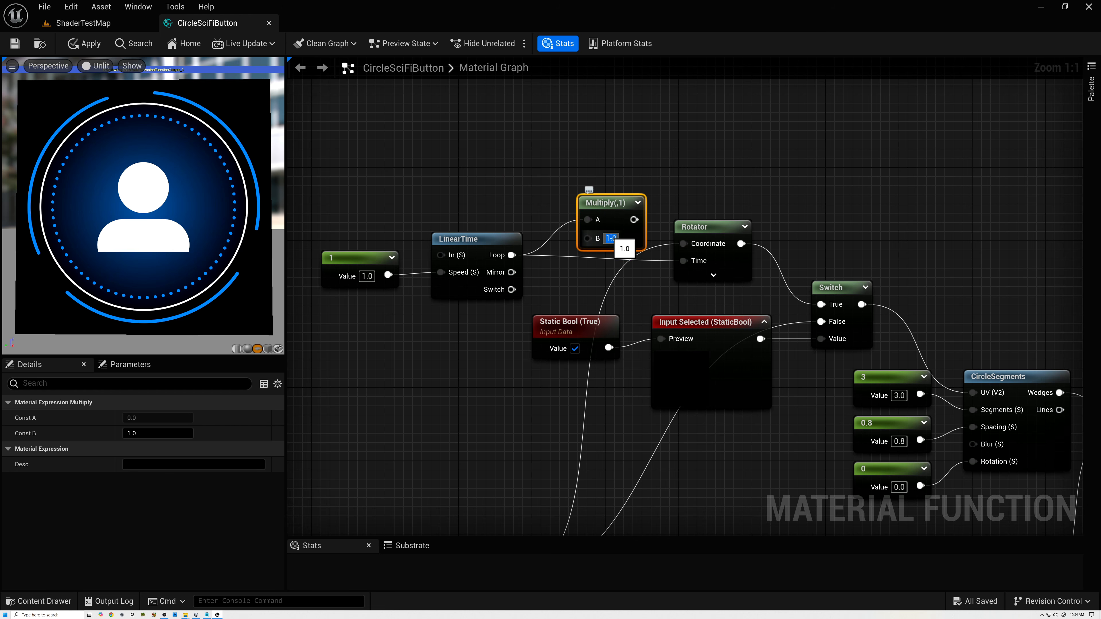
key("Return")
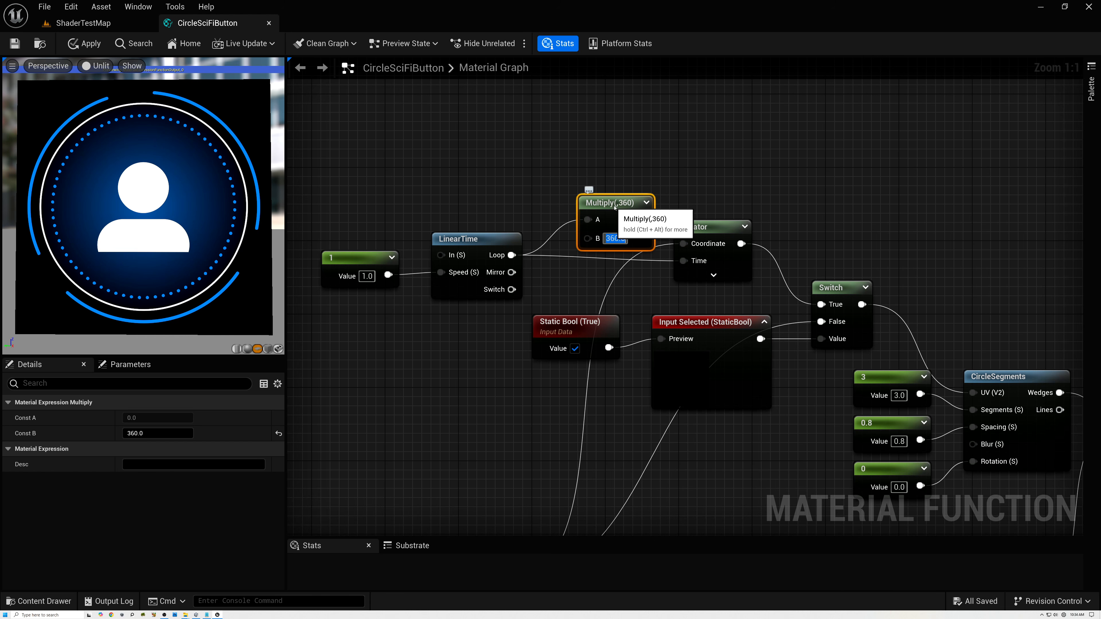
left_click_drag(616, 203, 606, 175)
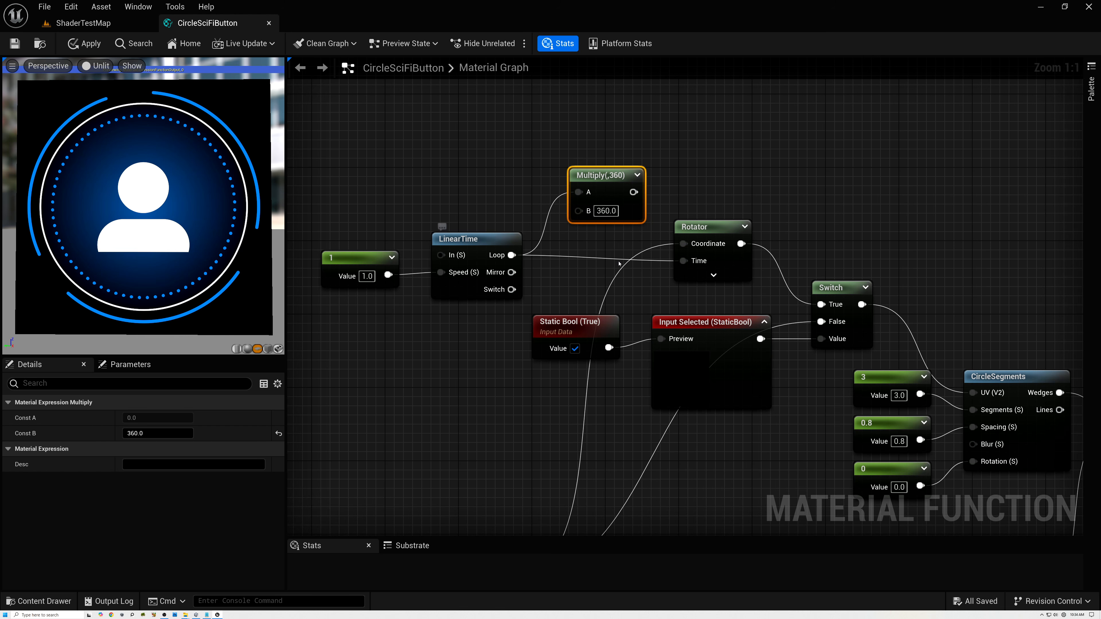
- Connect the Multiply output to the Rotator's Time input and place the Multiply node between LinearTime and the Rotator
left_click(701, 227)
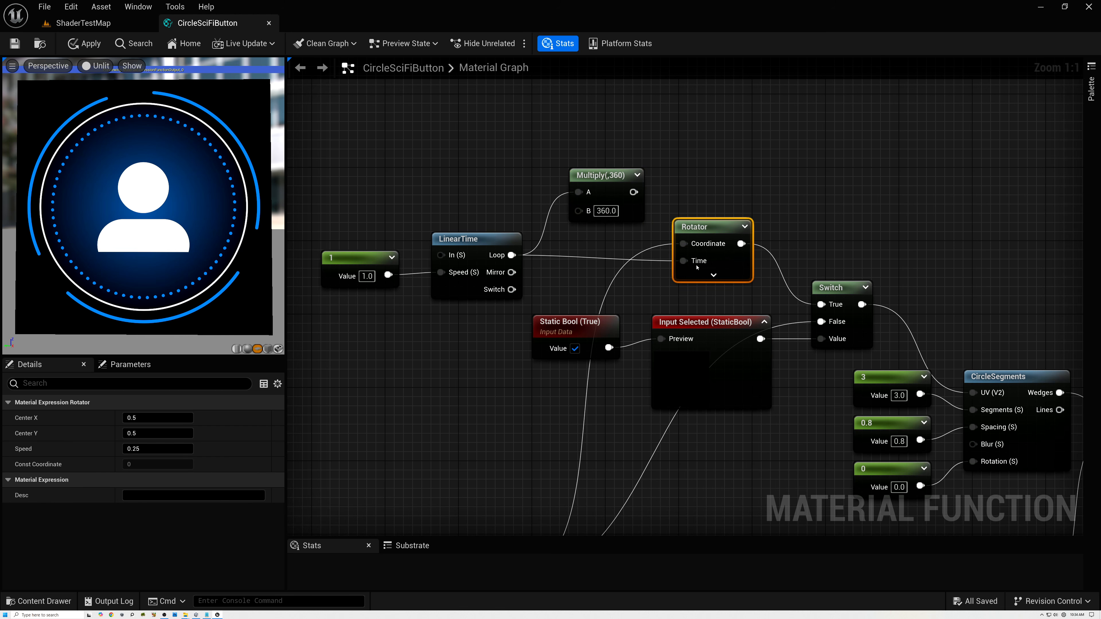
left_click_drag(614, 186, 594, 196)
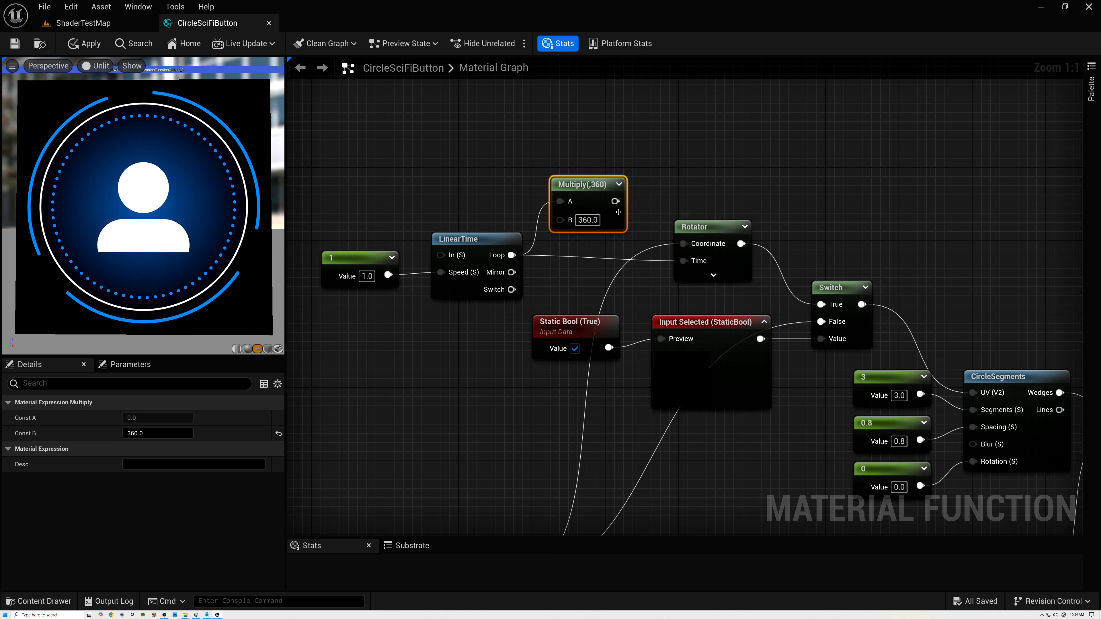
left_click_drag(615, 202, 683, 261)
left_click_drag(589, 192, 599, 248)
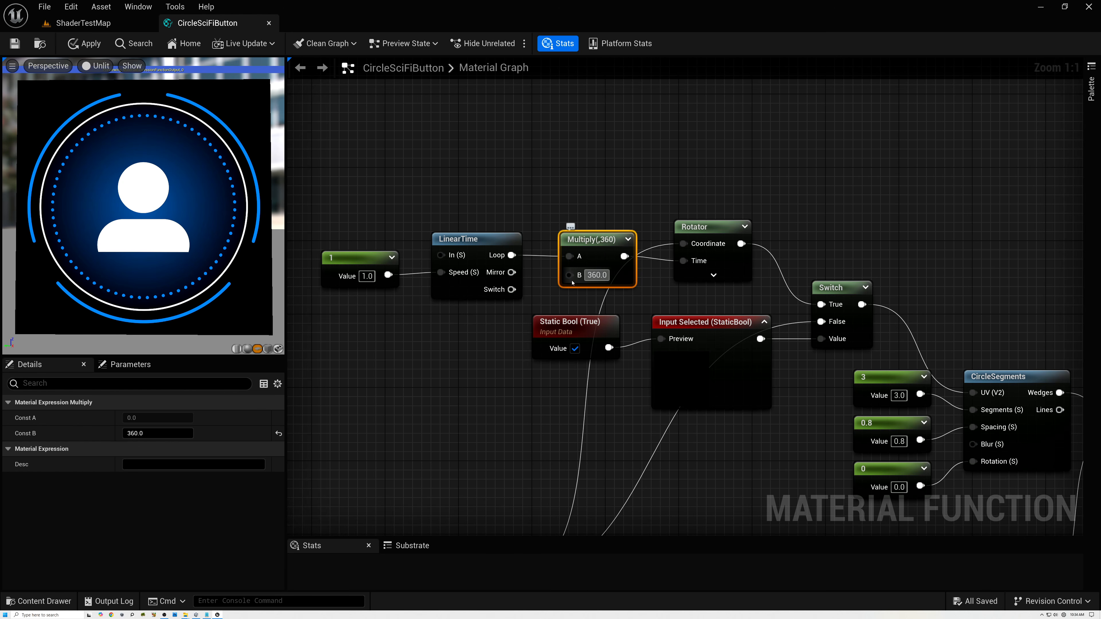
- Set the constant feeding LinearTime's Speed to 0.01 and move it closer to LinearTime
left_click(368, 275)
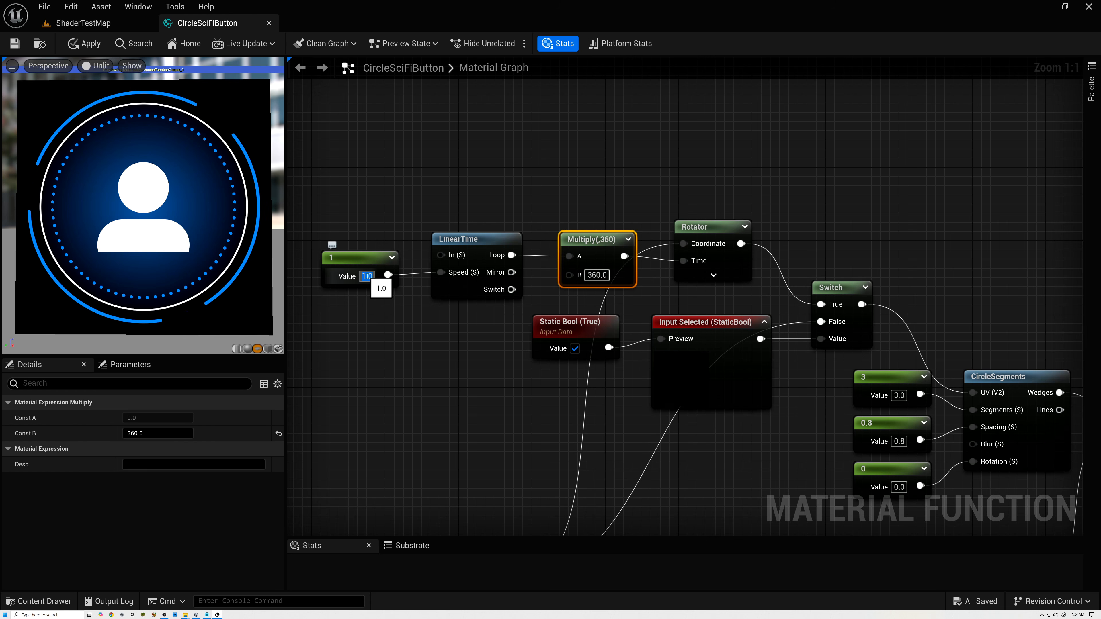
type("0.01")
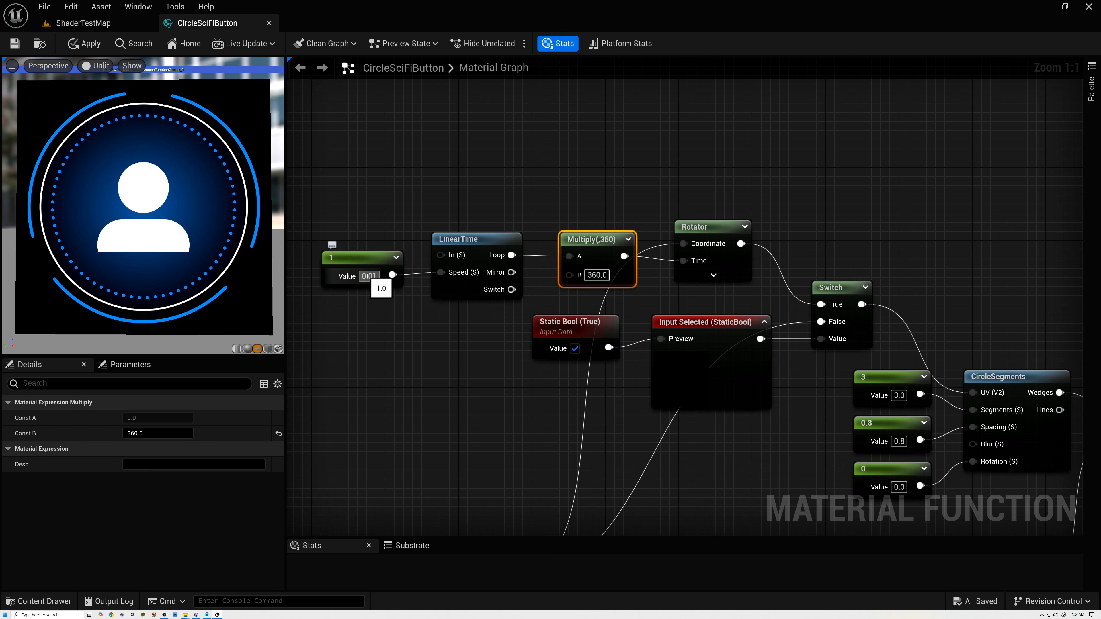
key("Return")
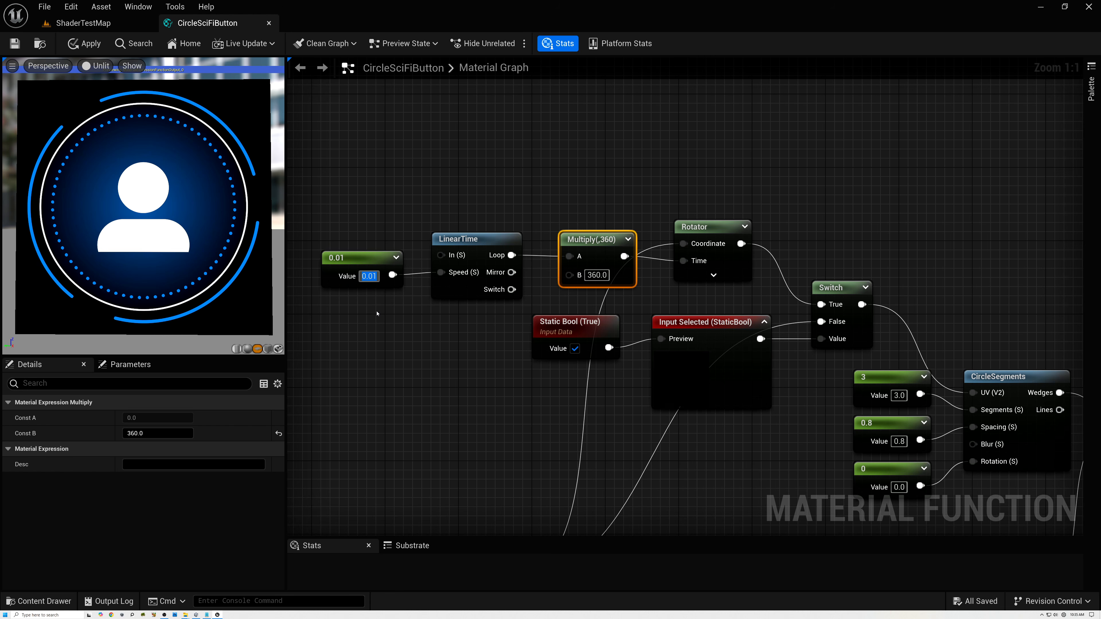
left_click_drag(364, 259, 382, 259)
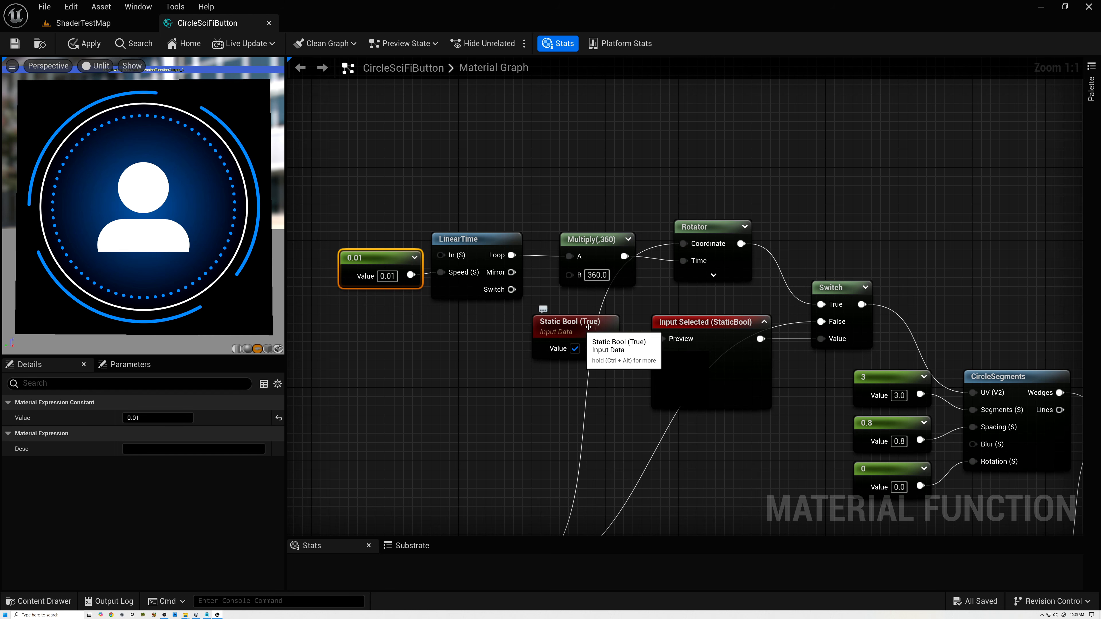
- Toggle the Static Bool between True and False to compare the ring in the preview, ending on True
left_click(568, 329)
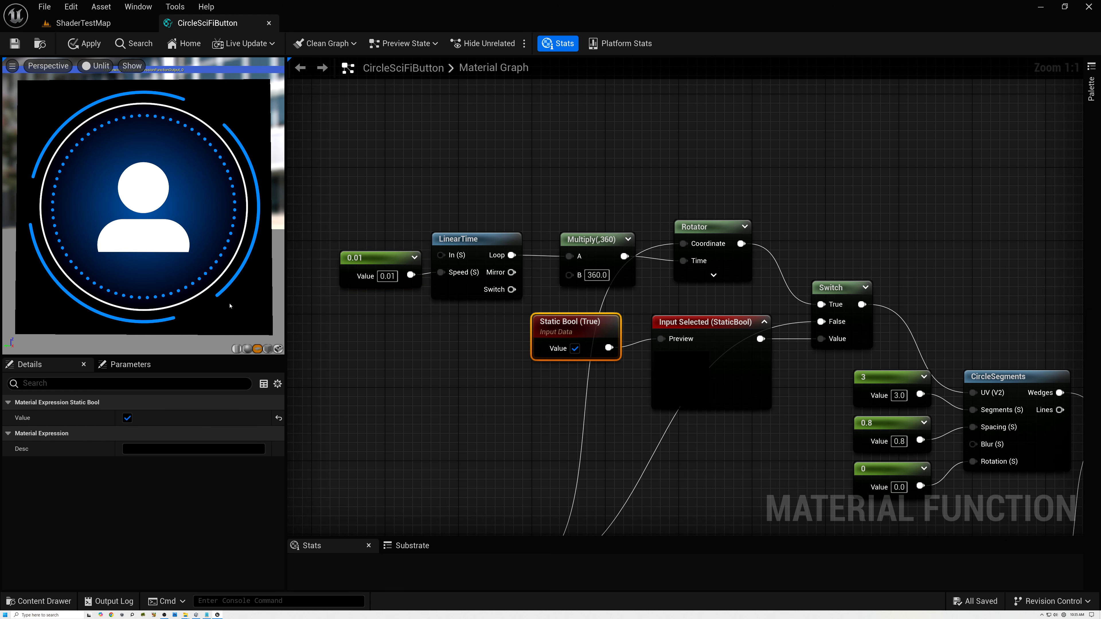
left_click(576, 349)
left_click(575, 350)
left_click(575, 348)
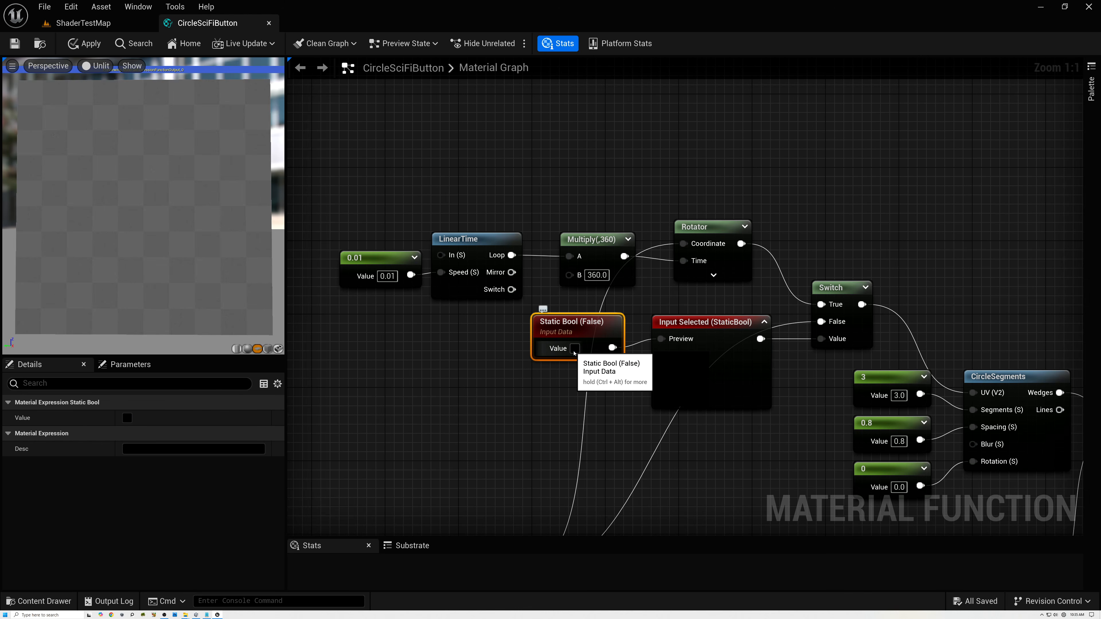
left_click(575, 349)
left_click(575, 349)
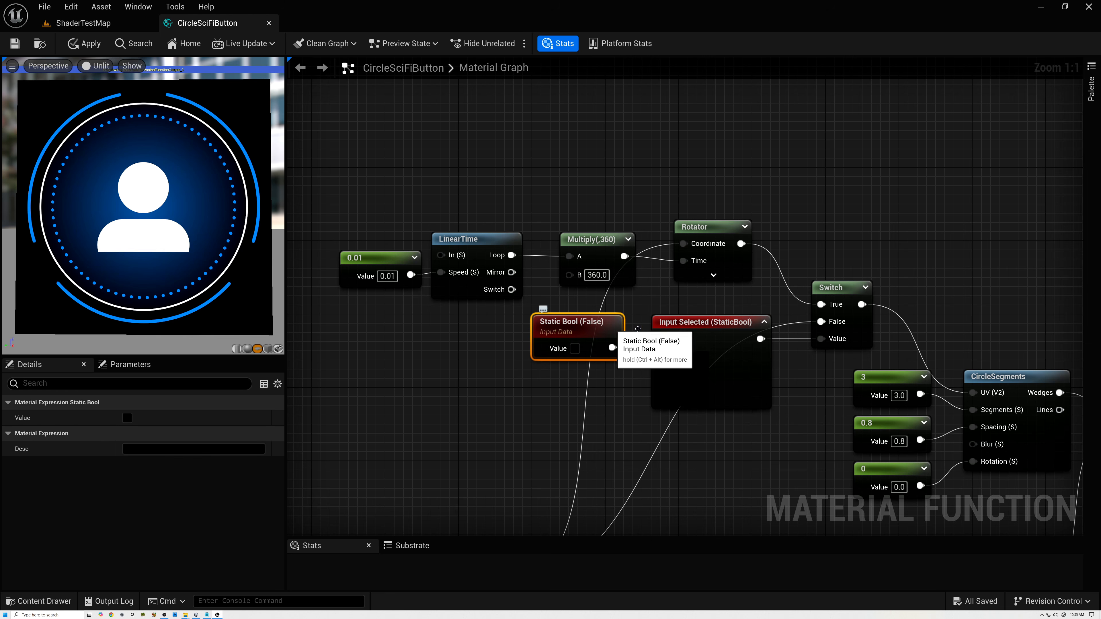
left_click(575, 348)
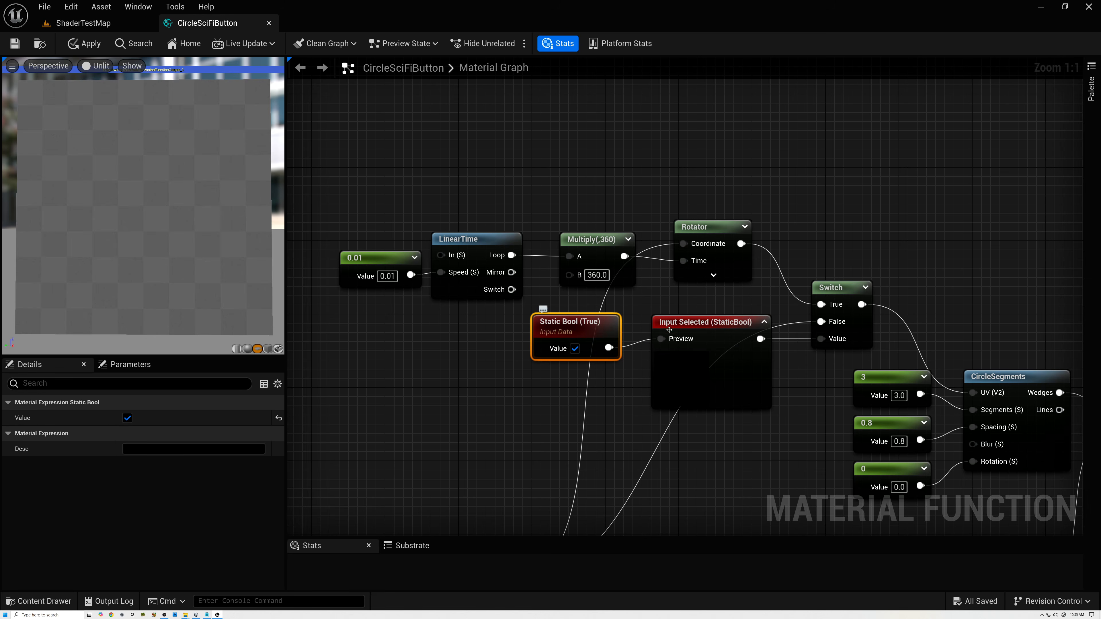
- Move the AntiAliasing node next to Subtract and the Max node it feeds right beside it
right_click_drag(734, 302, 541, 287)
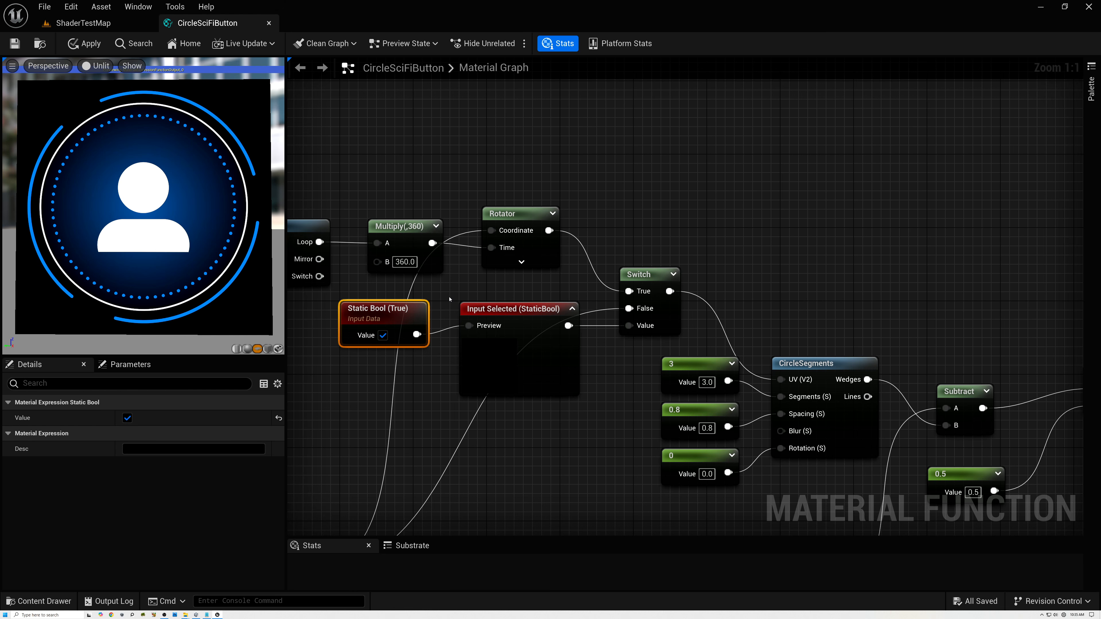
scroll(826, 249, "down", 2)
right_click_drag(826, 249, 342, 236)
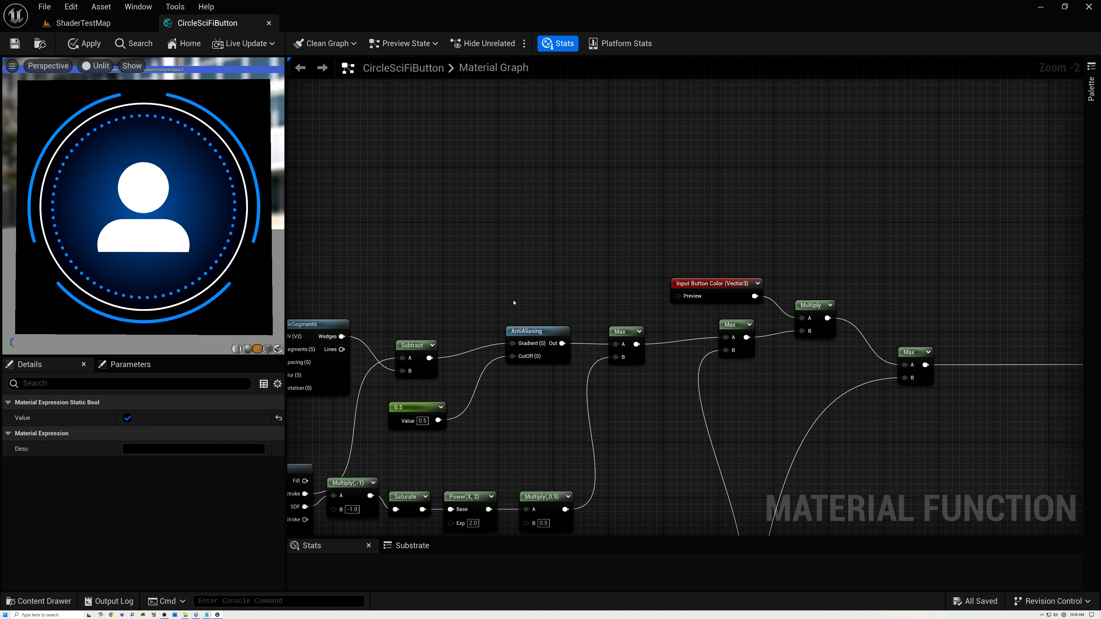
left_click_drag(530, 329, 489, 349)
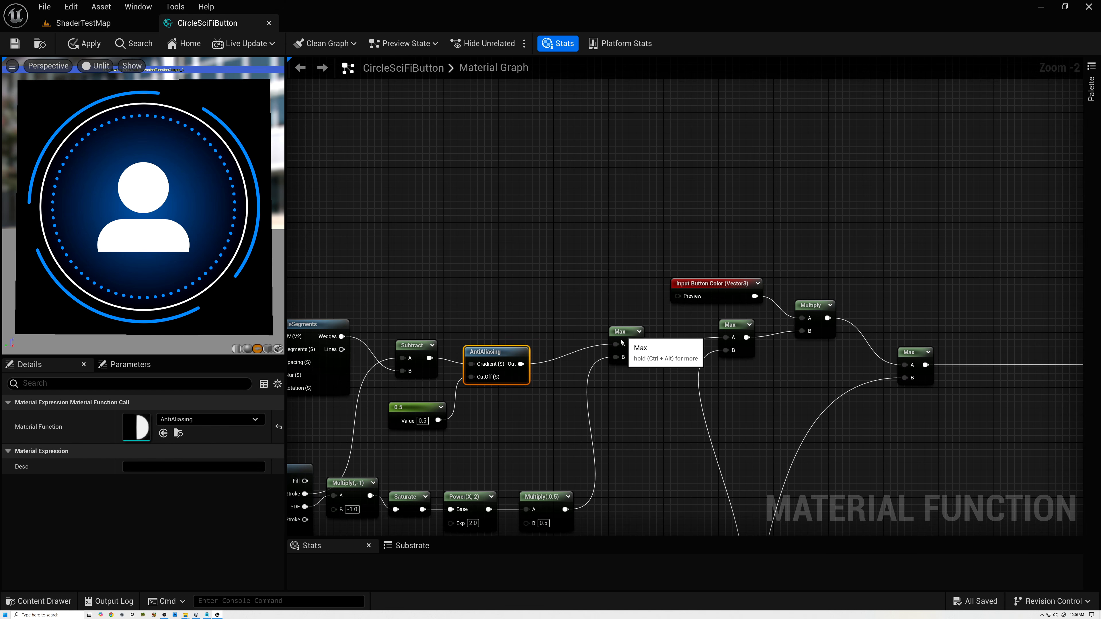
left_click_drag(626, 333, 557, 355)
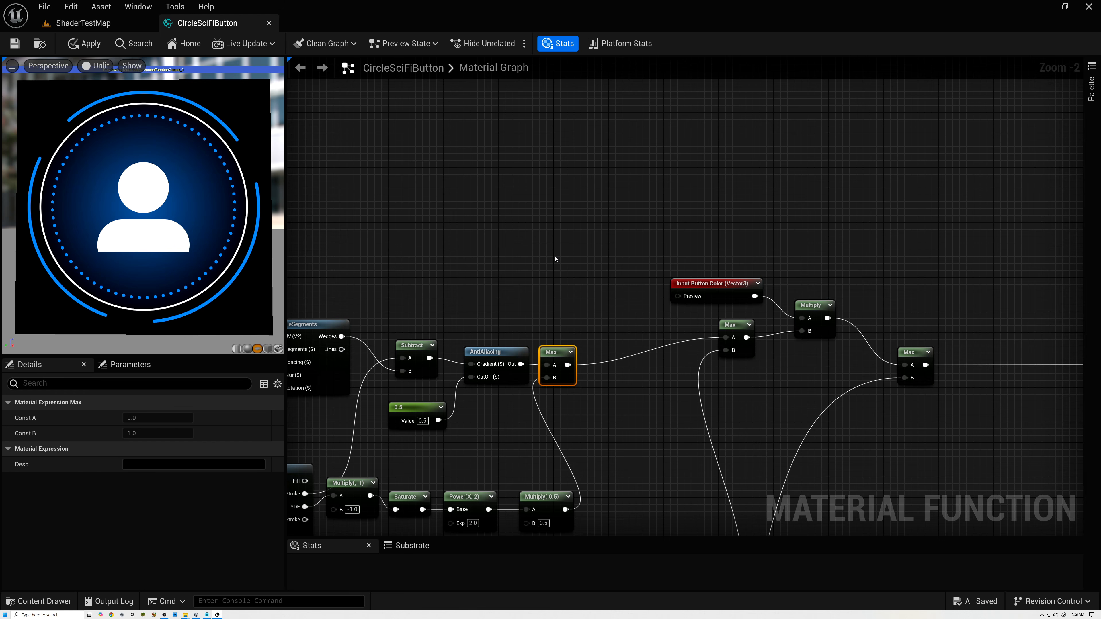
- Add a StaticSwitch node above the Max node that follows AntiAliasing
right_click(538, 255)
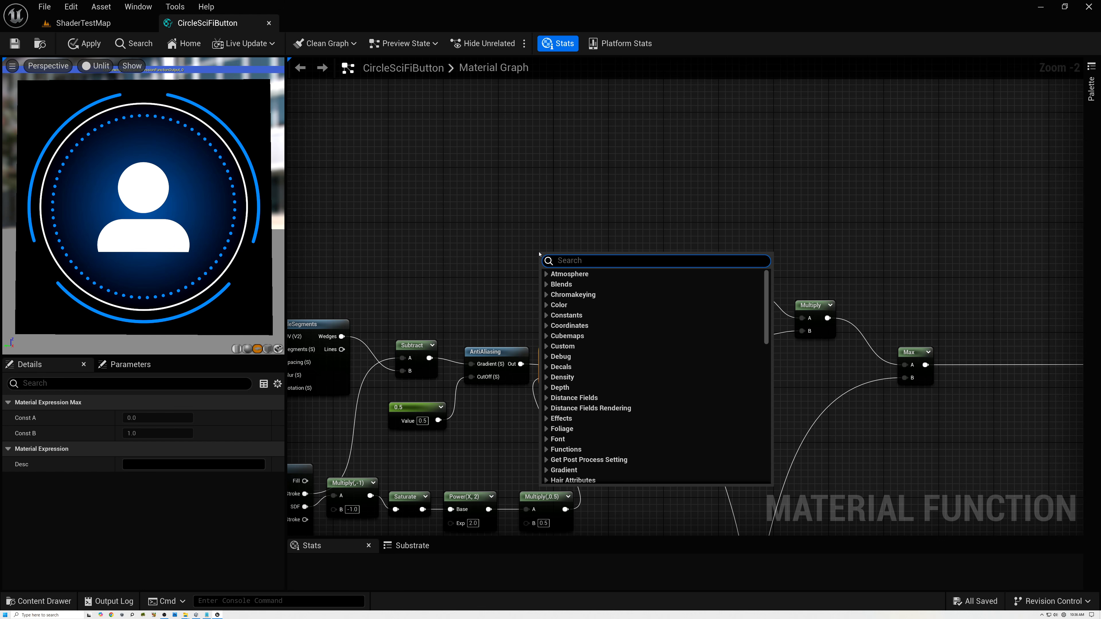
type("sta")
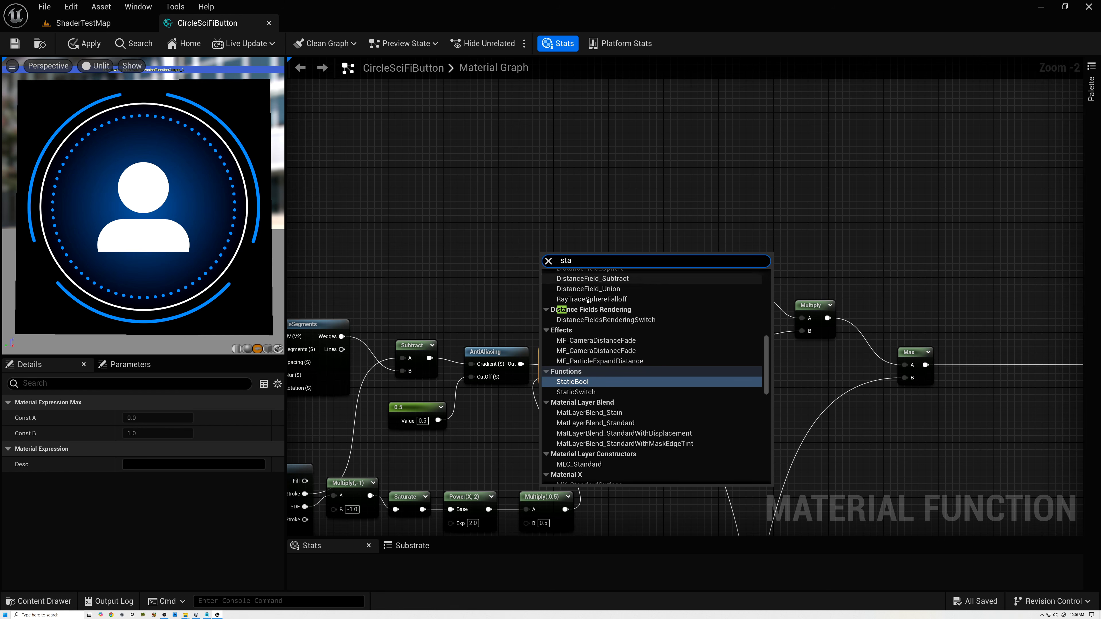
left_click(577, 392)
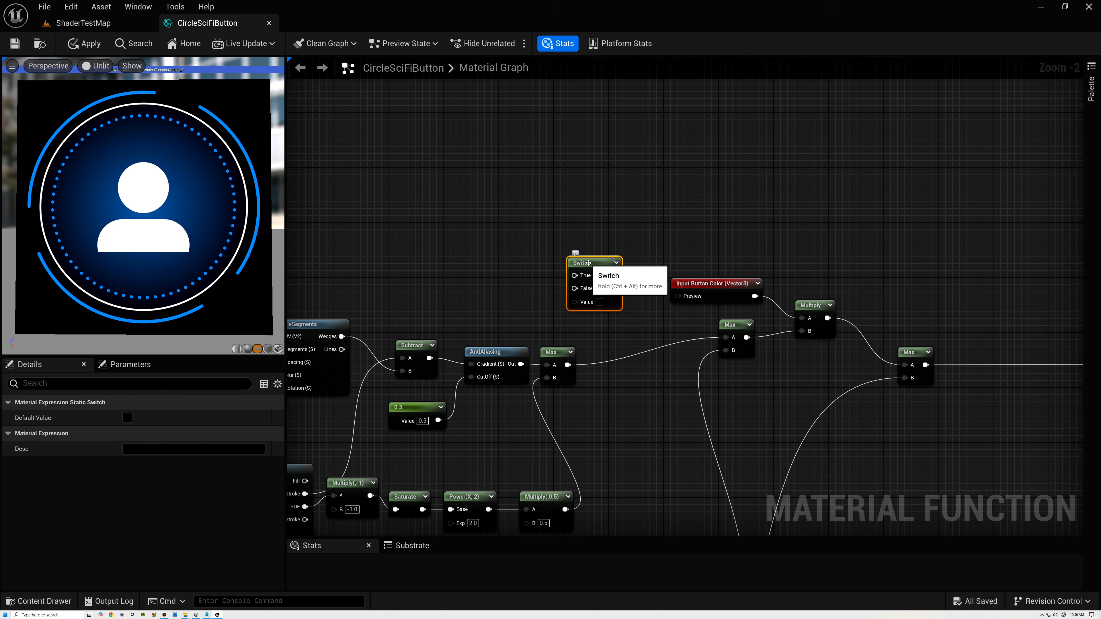
left_click_drag(588, 266, 594, 265)
scroll(560, 348, "up", 2)
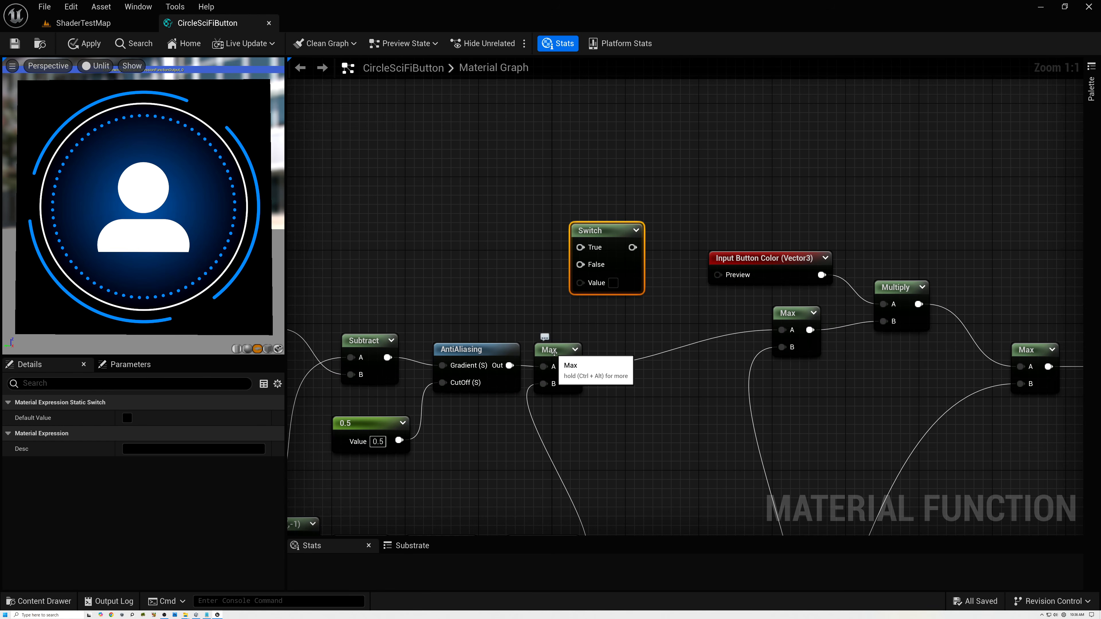
- Wire the new Switch with the Max output to True, the AntiAliasing output to False and the Selected input to Value
left_click_drag(558, 351, 580, 247)
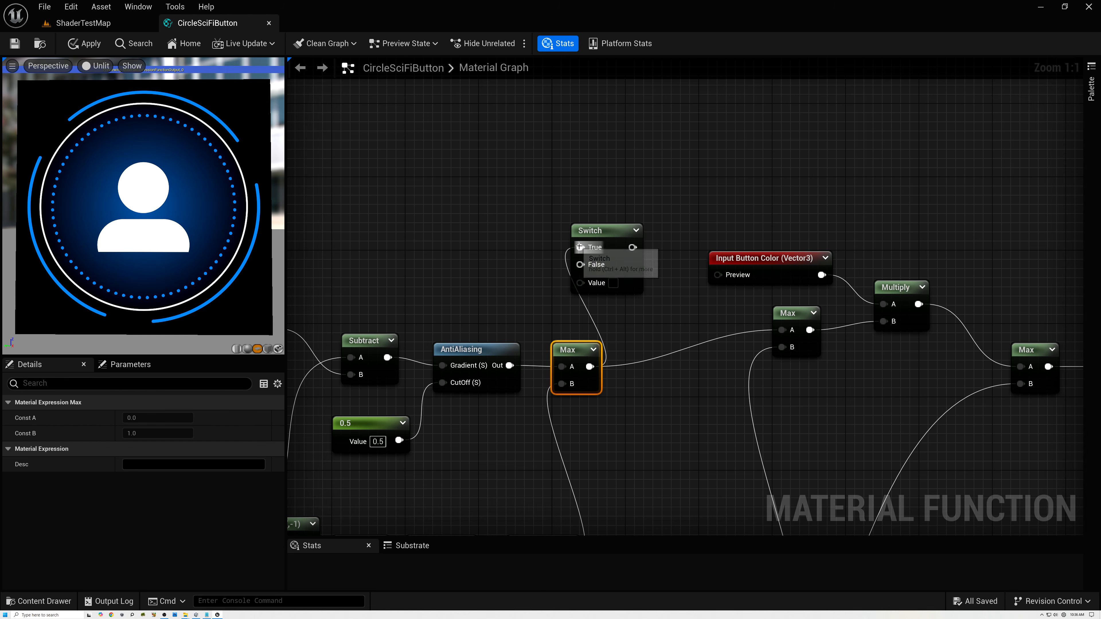
left_click_drag(510, 365, 579, 265)
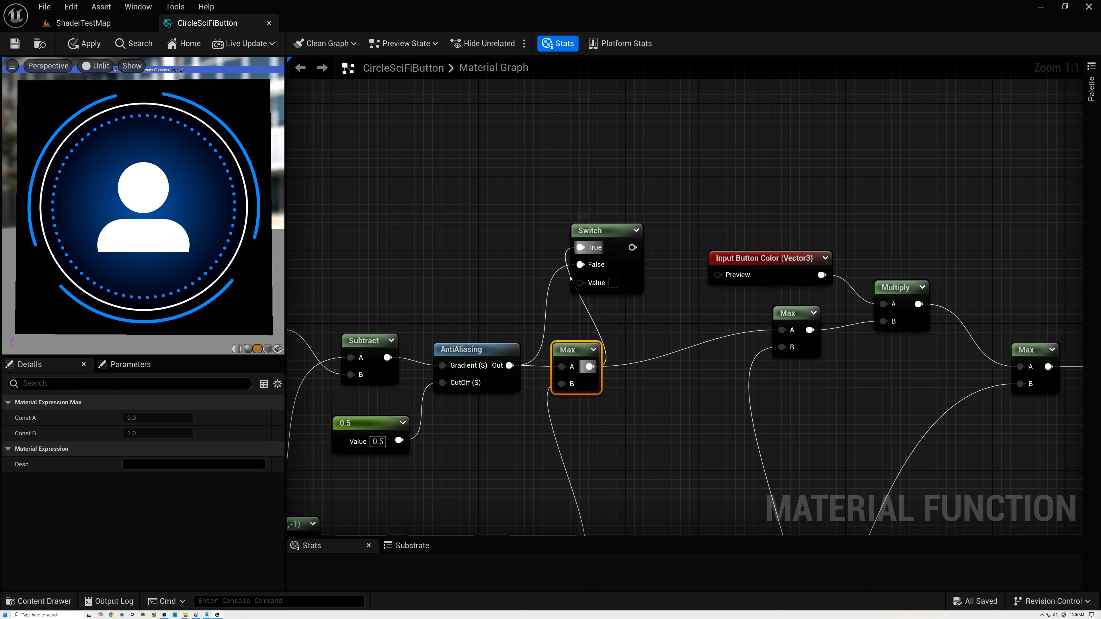
scroll(516, 243, "down", 4)
right_click_drag(493, 236, 817, 263)
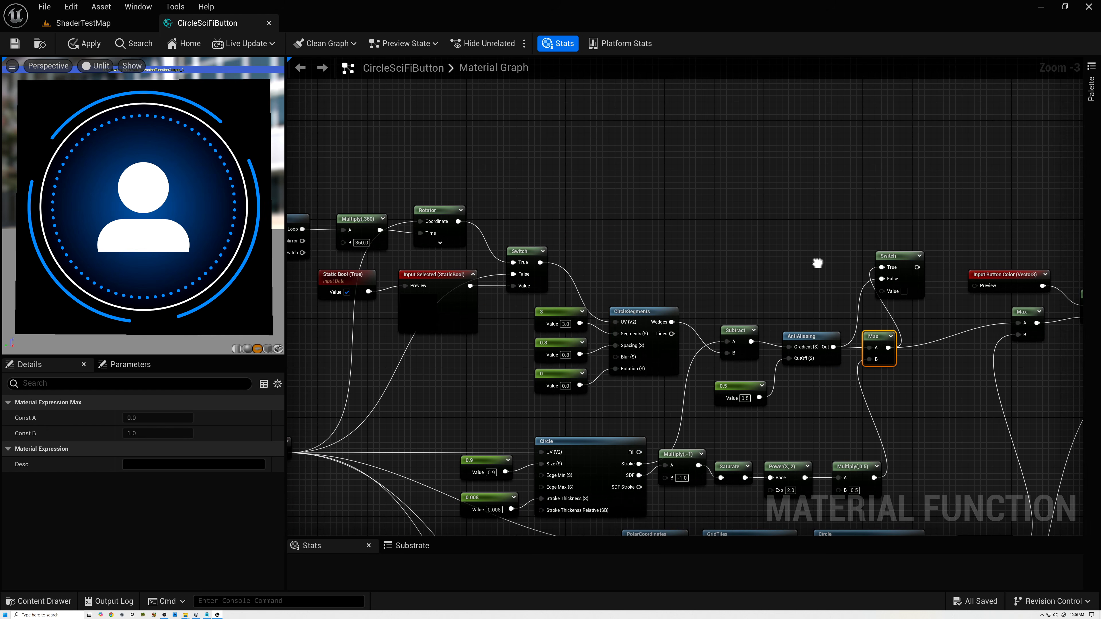
left_click_drag(470, 286, 882, 291)
- Connect the new Switch's output to the A input of the Max node beneath the Button Color input
right_click_drag(829, 247, 479, 226)
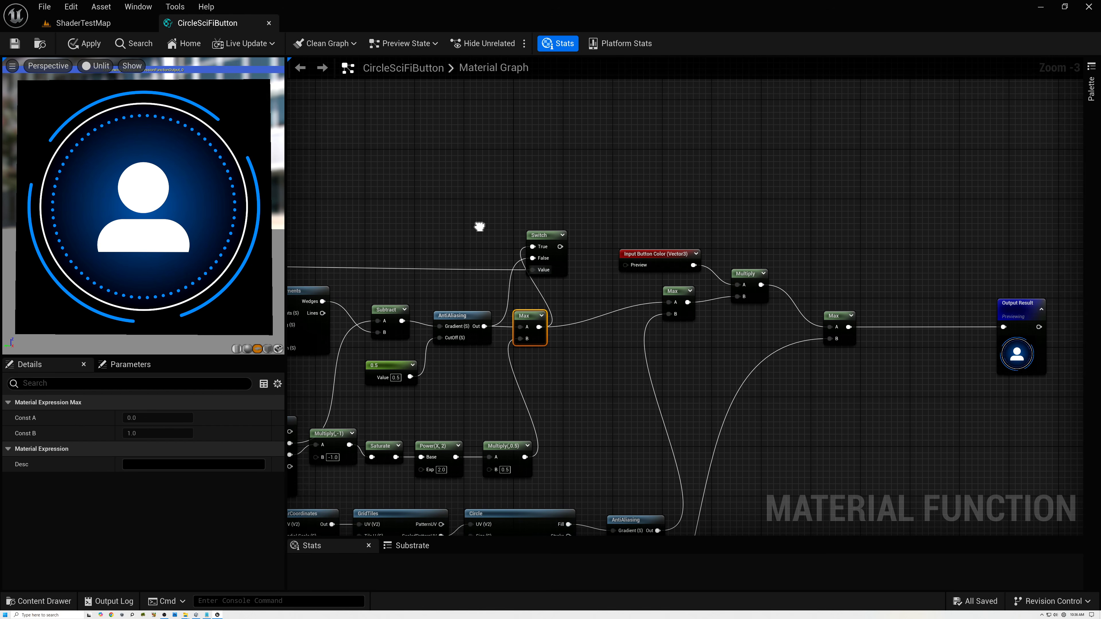
scroll(491, 250, "up", 1)
left_click_drag(572, 252, 688, 308)
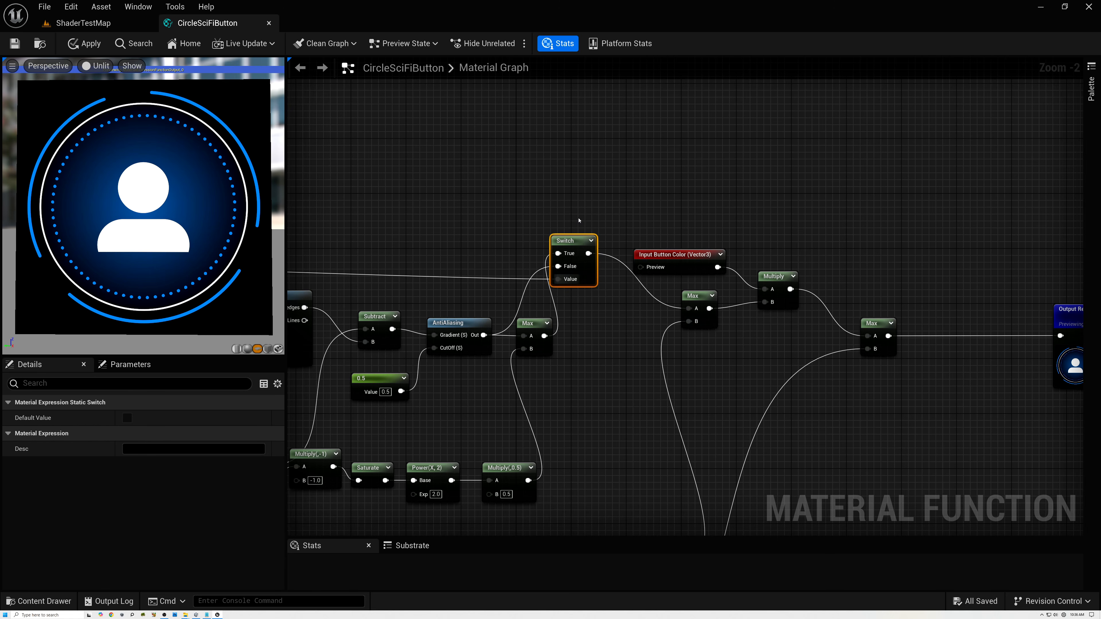
- Toggle the Selected input's Static Bool to compare the inner glow off and on in the preview, ending on True
right_click_drag(487, 221, 901, 214)
left_click(343, 252)
left_click(355, 269)
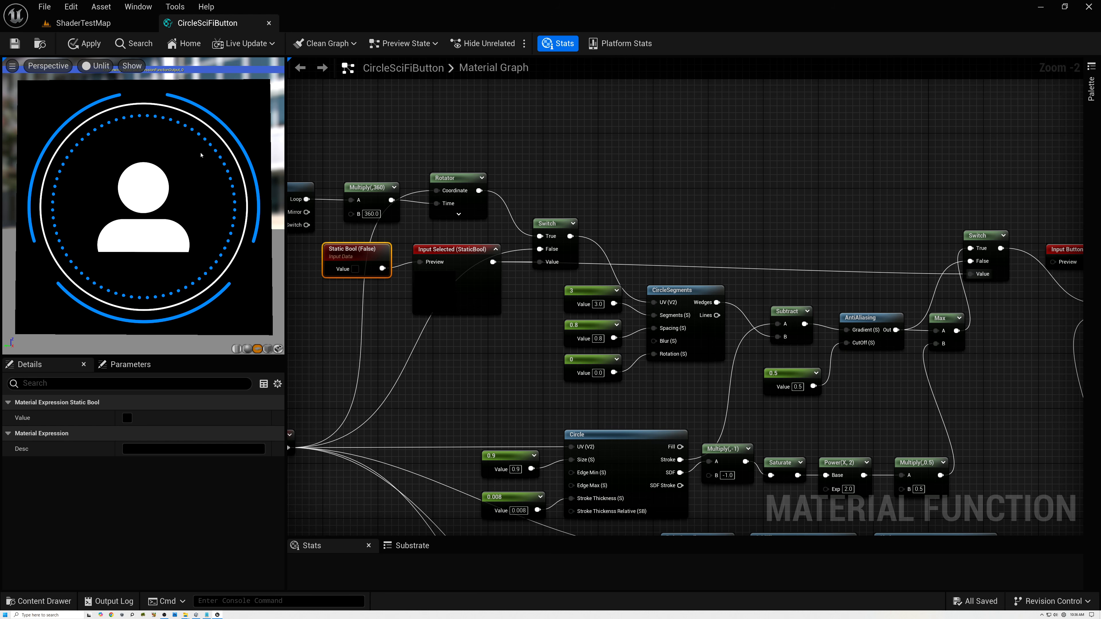
left_click(355, 269)
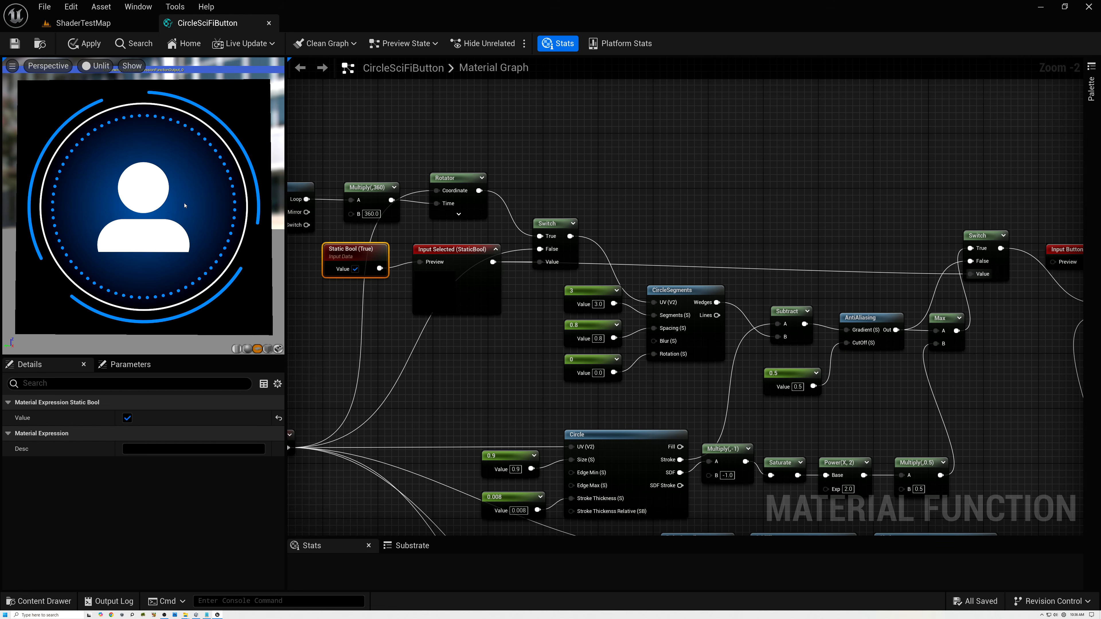
left_click(355, 269)
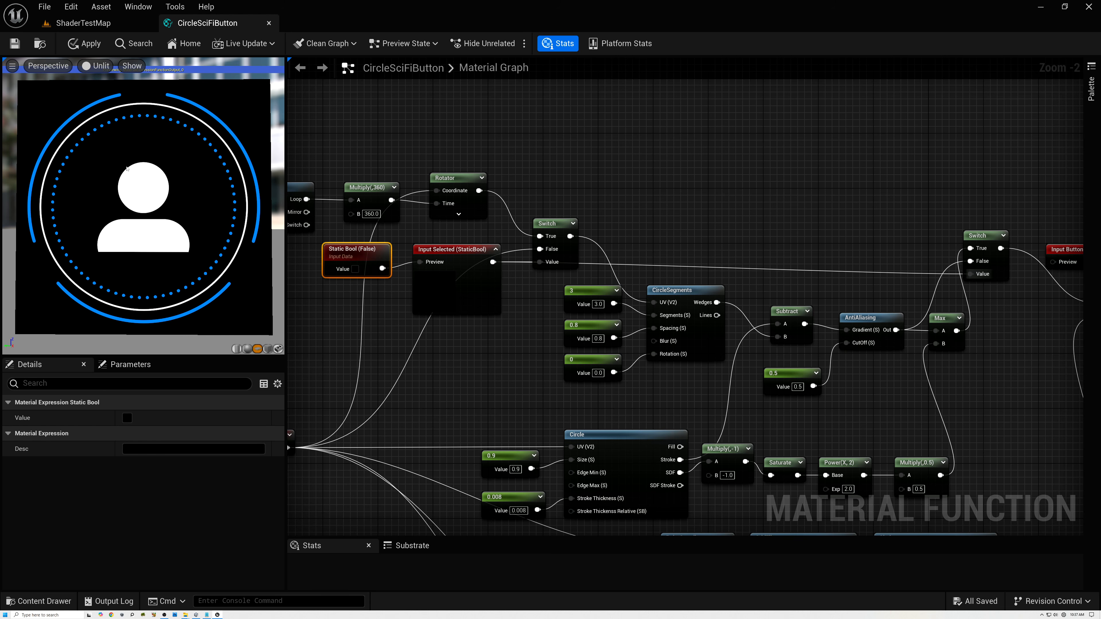
left_click(355, 269)
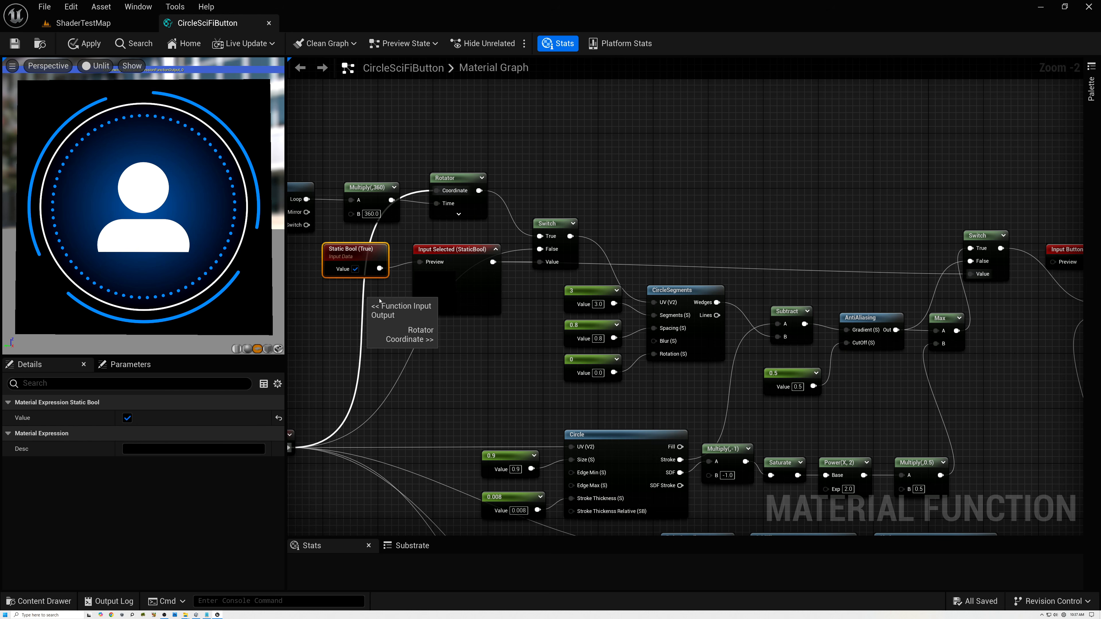
- Add a FunctionInput node in the empty area beyond the icon's Add node and set its input type to Static Bool
right_click_drag(854, 225, 319, 216)
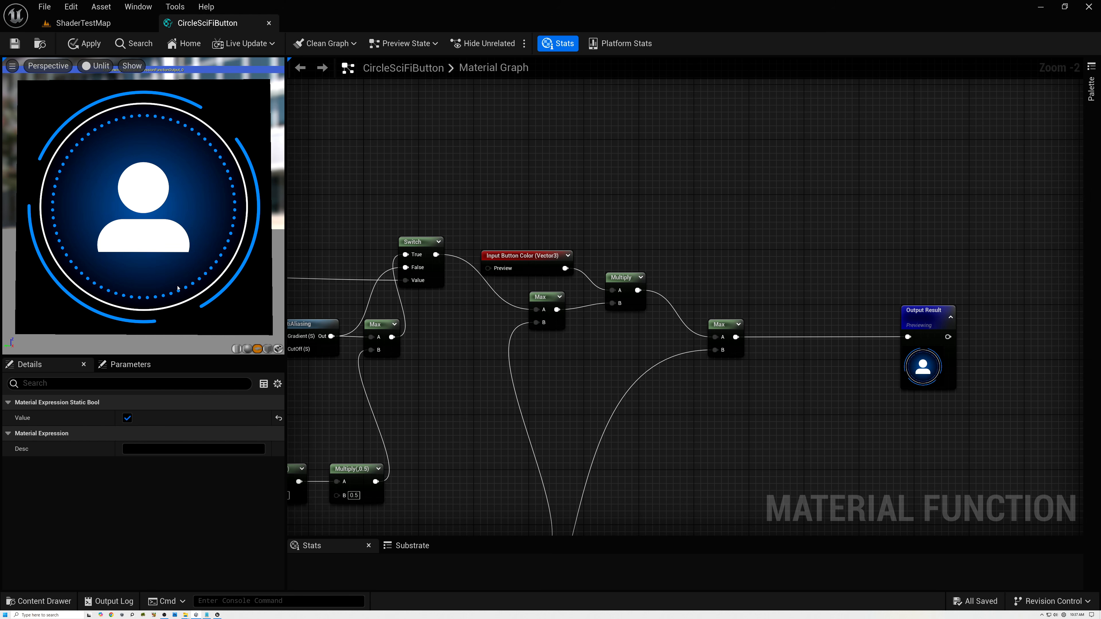
right_click_drag(467, 427, 538, 276)
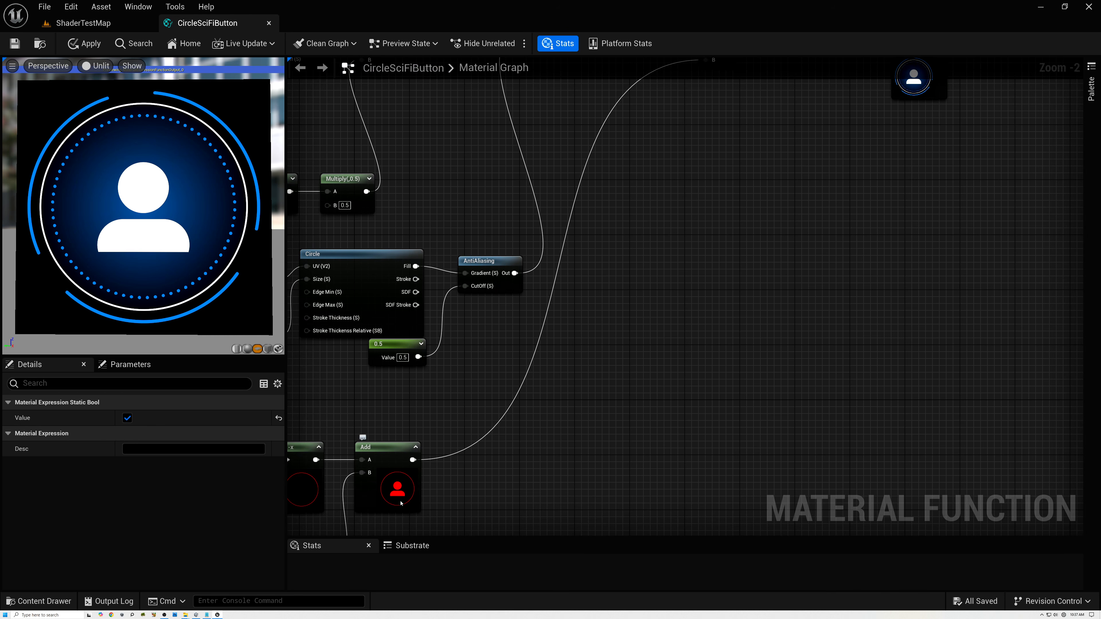
scroll(401, 503, "up", 2)
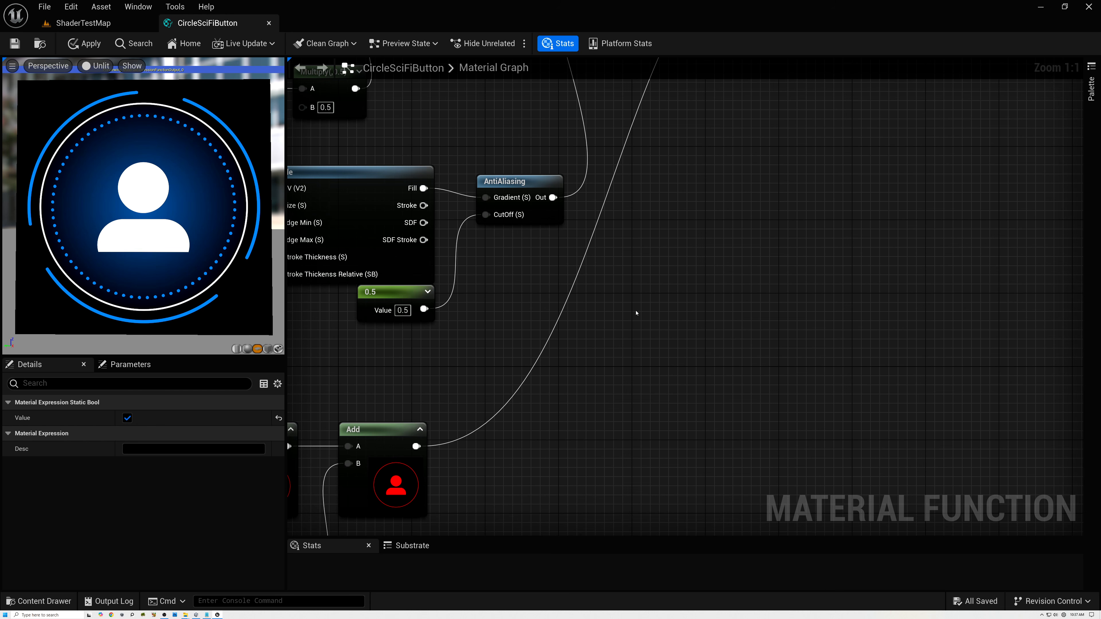
right_click(639, 245)
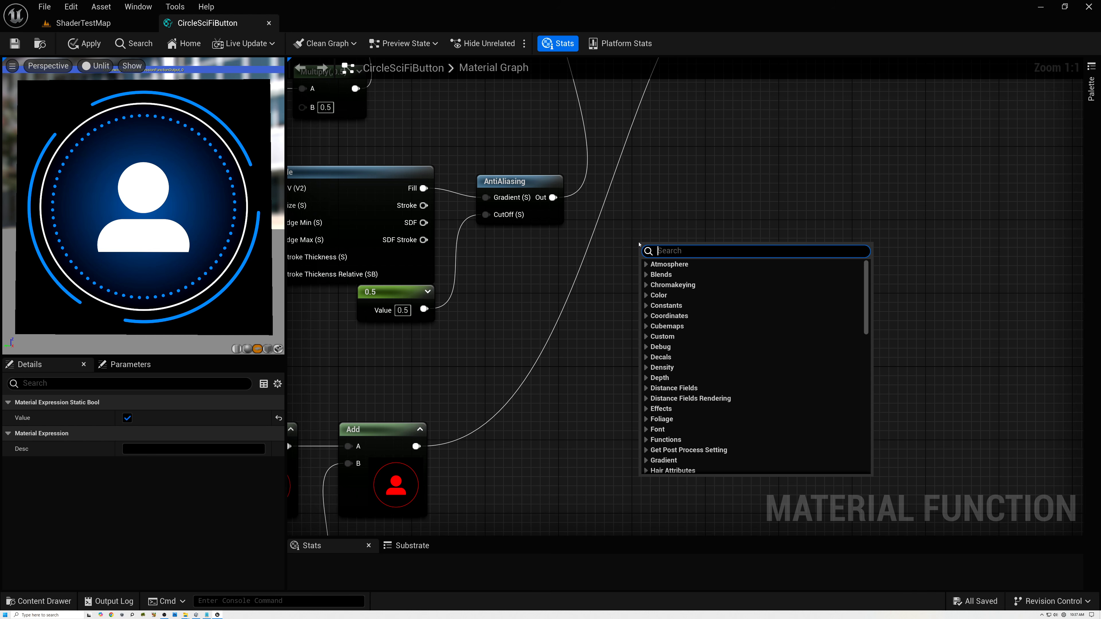
type("in")
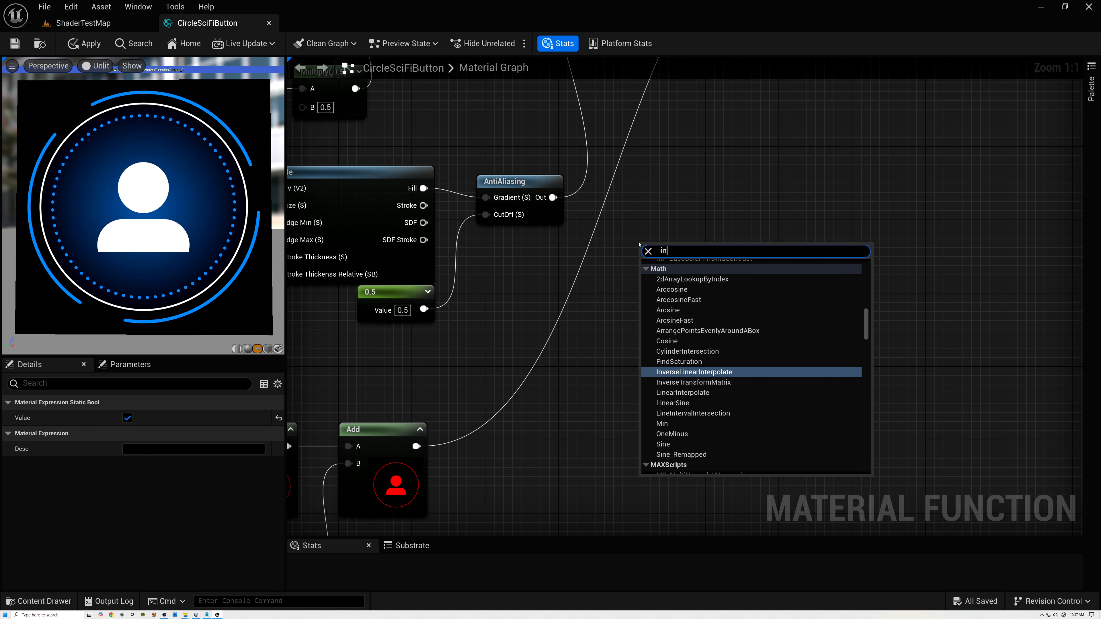
key("BackSpace")
key("BackSpace")
type("fun")
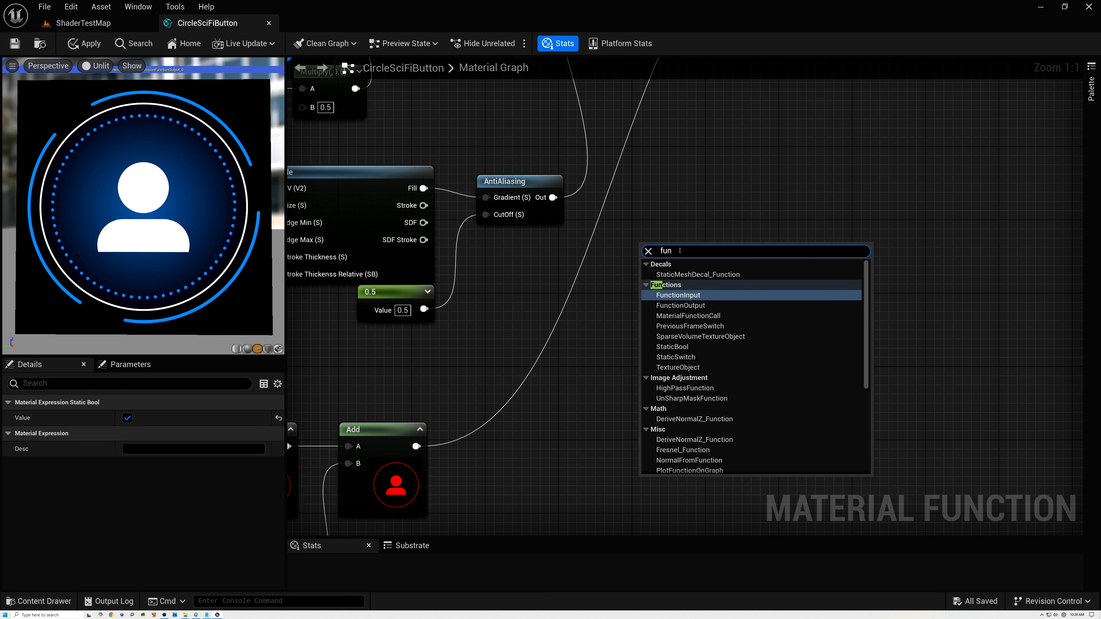
left_click(685, 295)
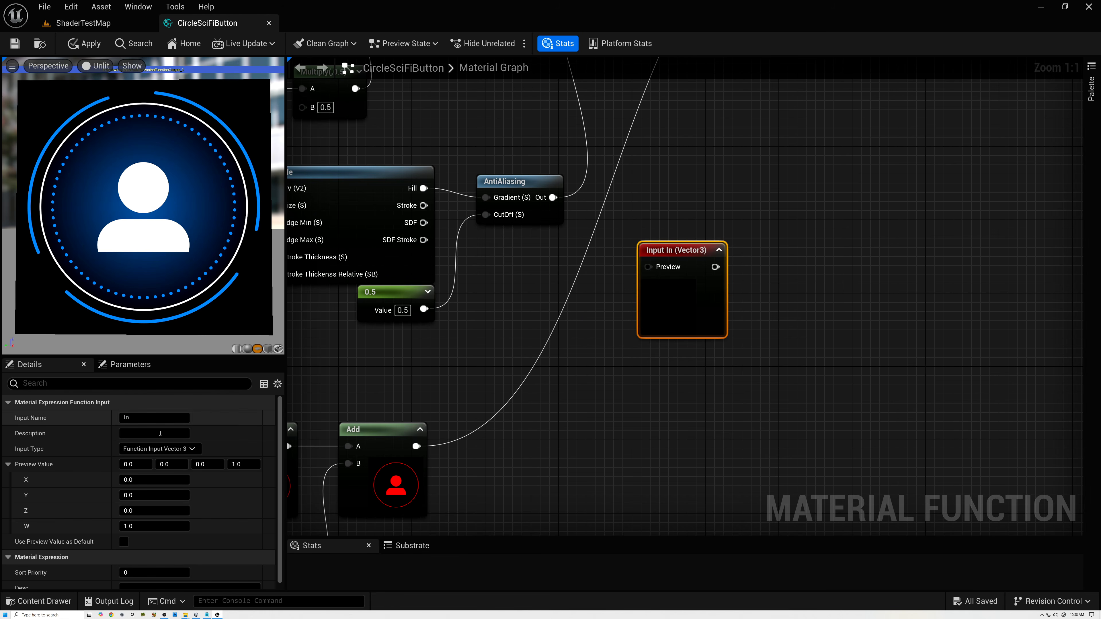
left_click(174, 449)
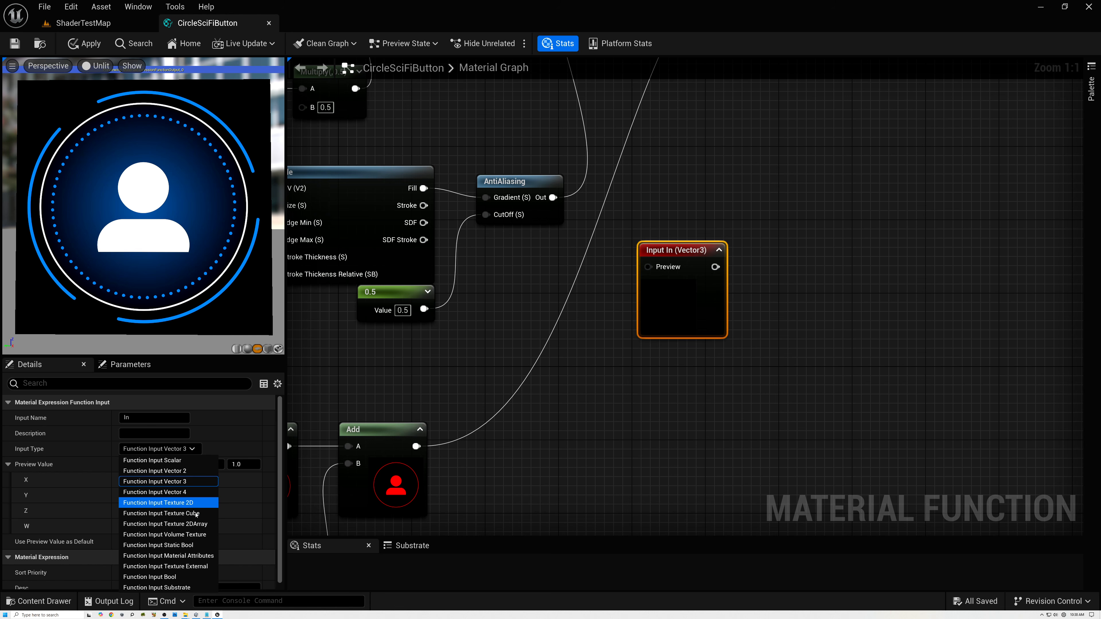
left_click(191, 546)
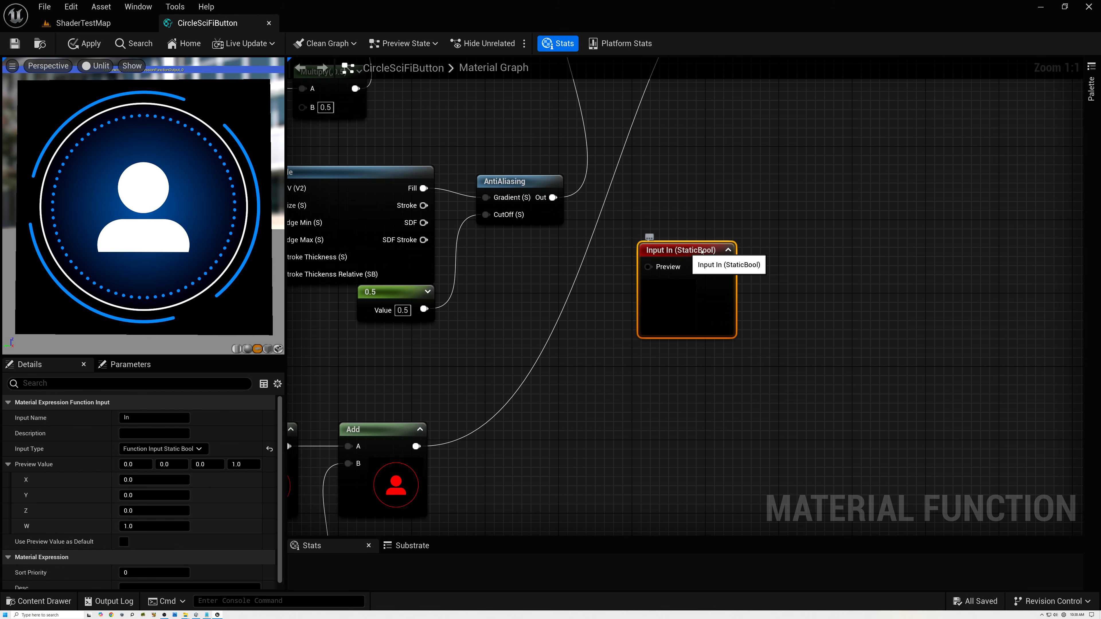
- Feed a new Static Bool into the new input's Preview and enable Use Preview Value as Default on that input
left_click_drag(702, 252, 770, 238)
right_click(623, 259)
type("bool")
left_click(668, 290)
left_click_drag(670, 263, 672, 231)
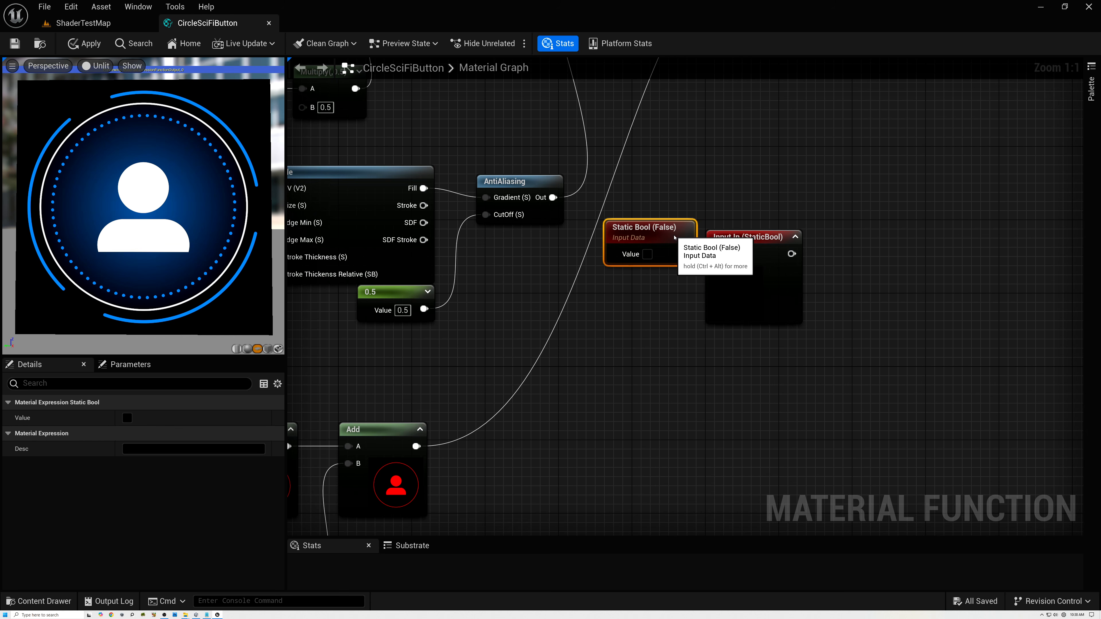
left_click(757, 248, "shift")
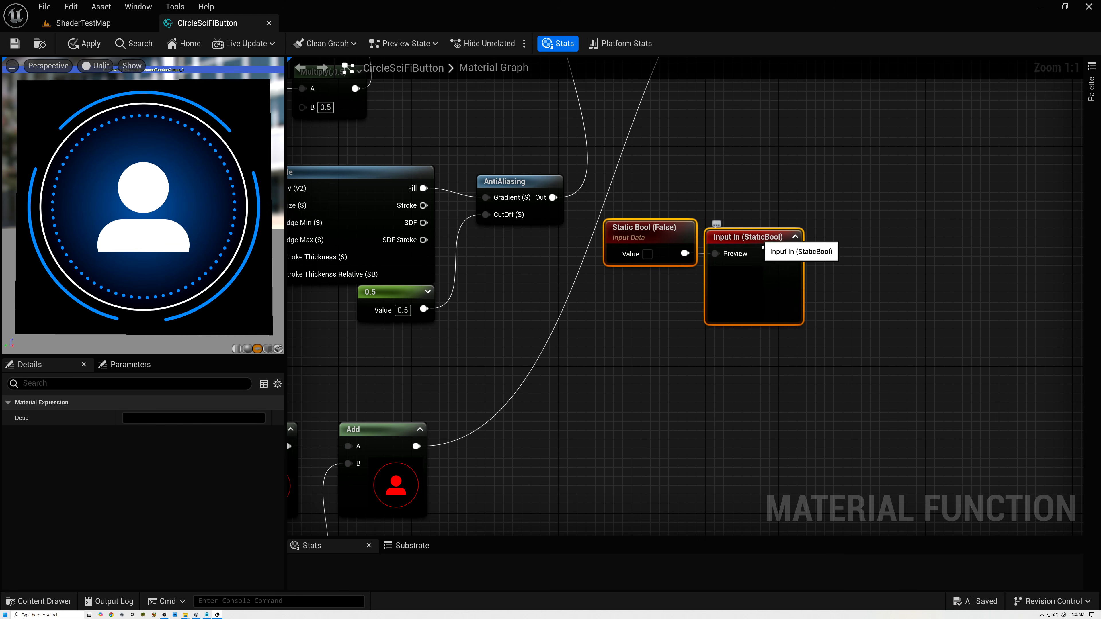
left_click_drag(757, 249, 758, 303)
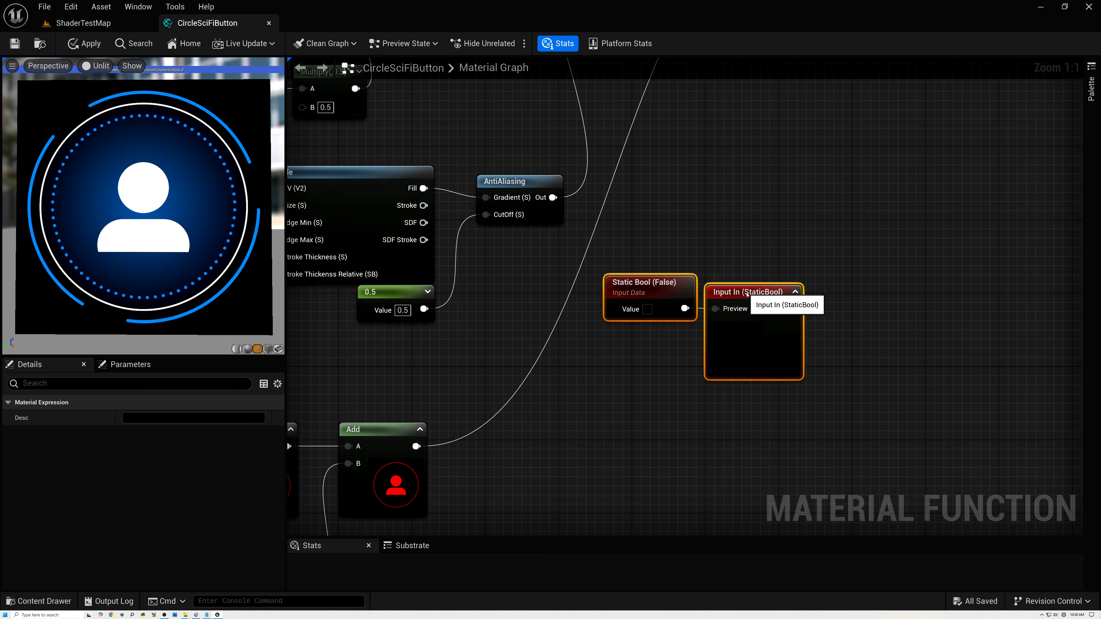
left_click(739, 300)
left_click(123, 542)
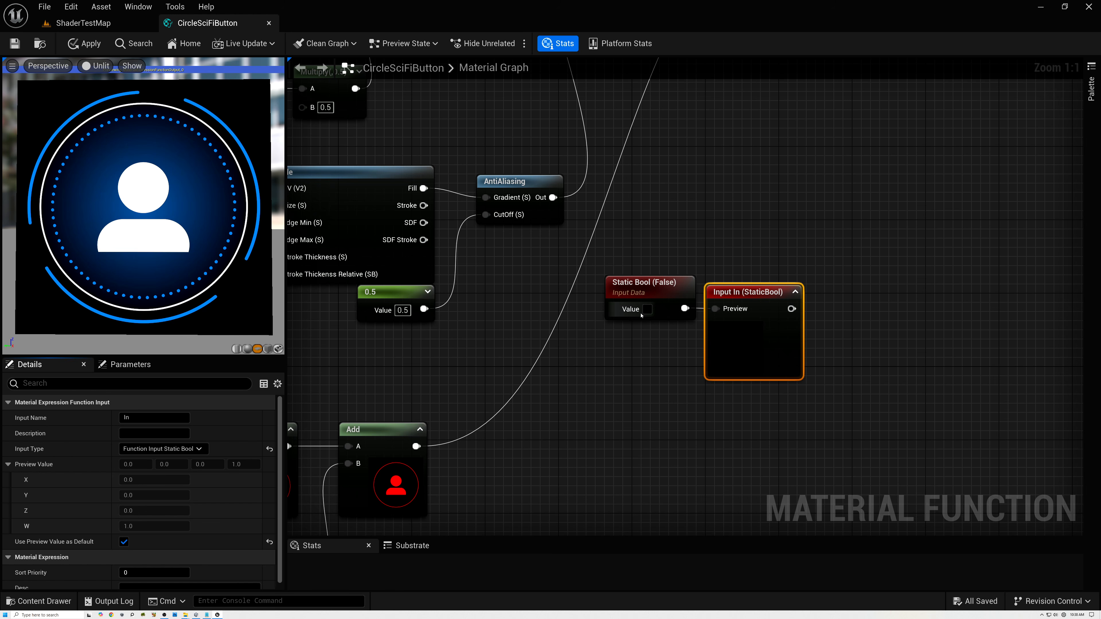
- Add a StaticSwitch node beside the new static bool input and connect the input to the switch's Value
right_click_drag(803, 212, 662, 239)
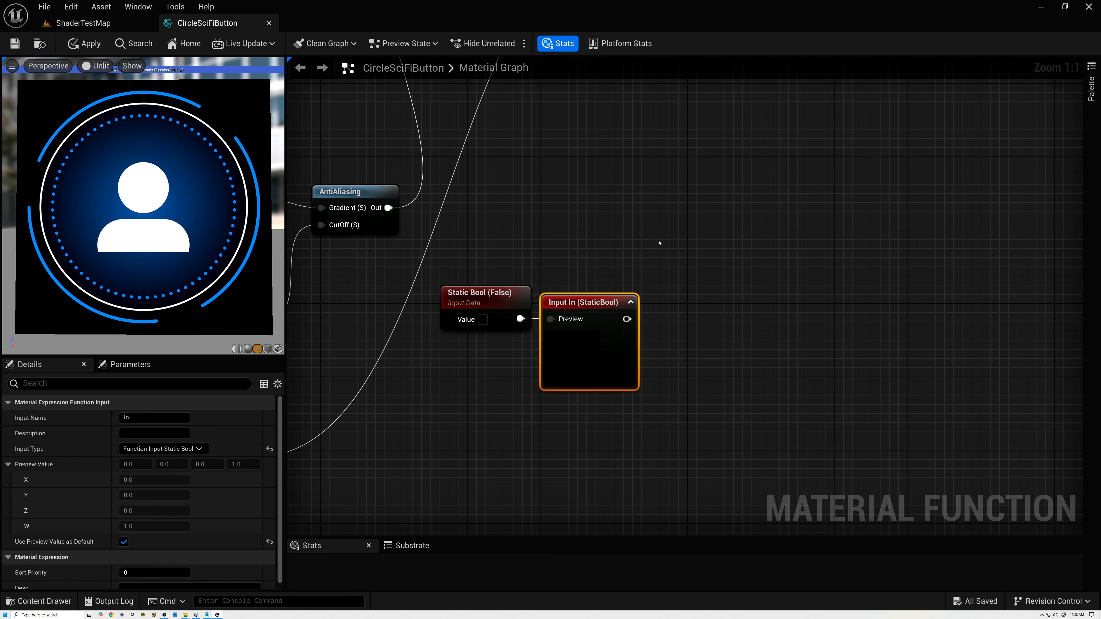
right_click(659, 243)
type("sw")
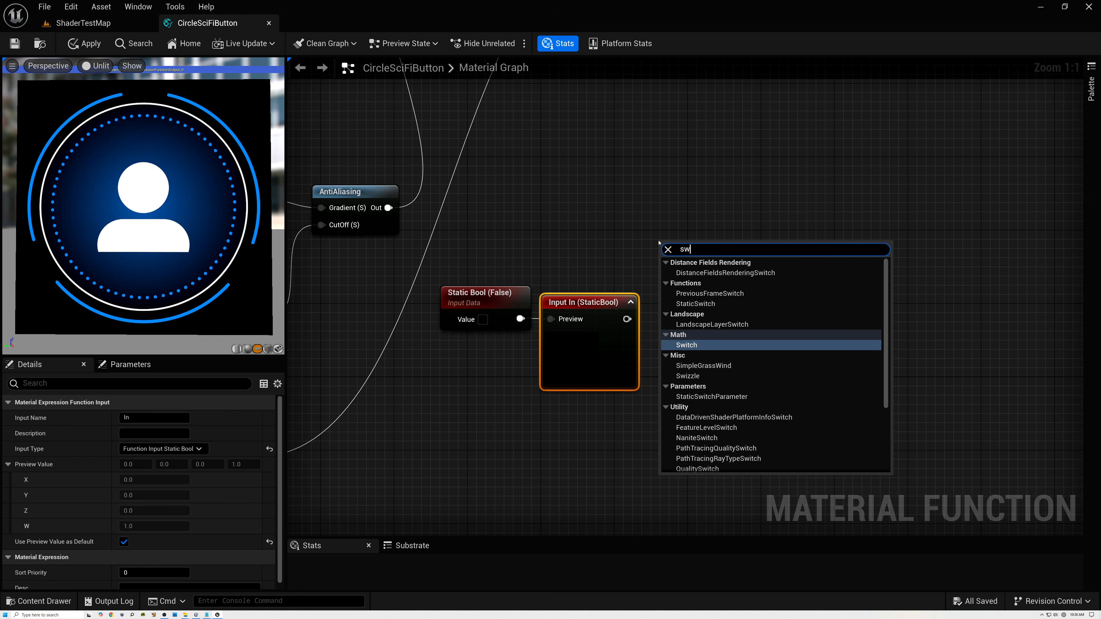
type("i")
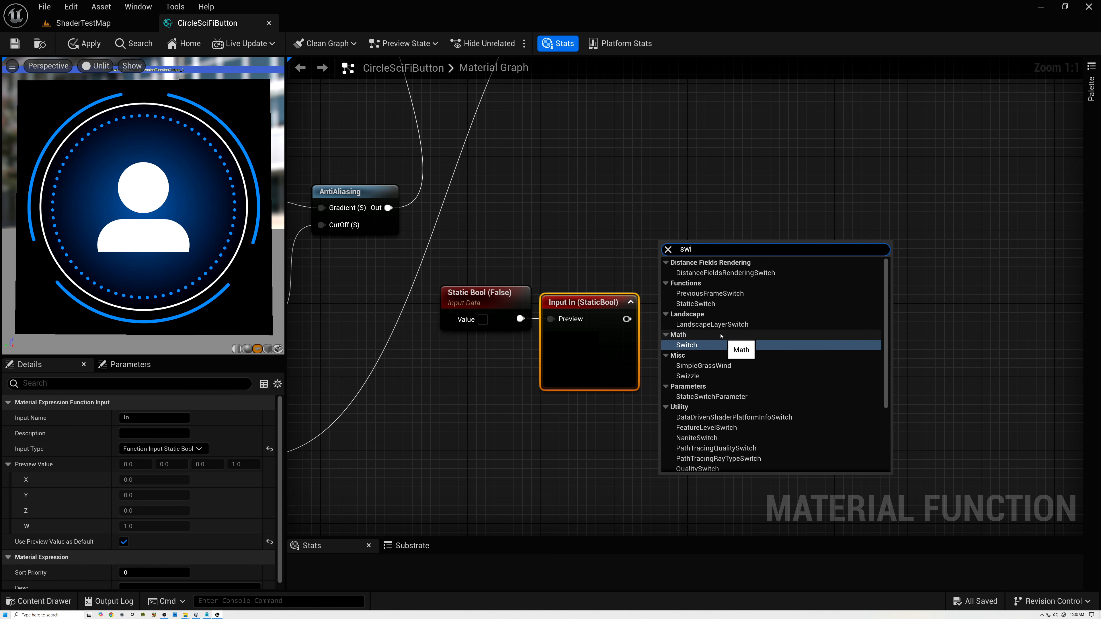
left_click(701, 304)
left_click_drag(628, 319, 668, 301)
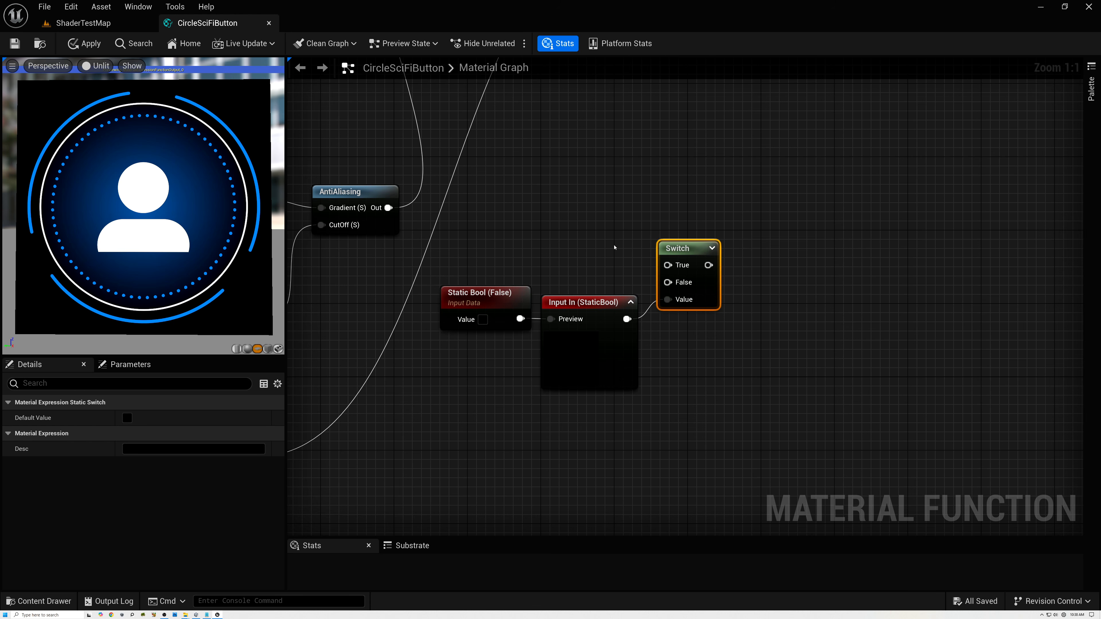
- Add a Constant node with value 0 and connect it to the new Switch's True input
key("1")
left_click(586, 236)
left_click_drag(621, 239, 668, 266)
scroll(623, 279, "down", 2)
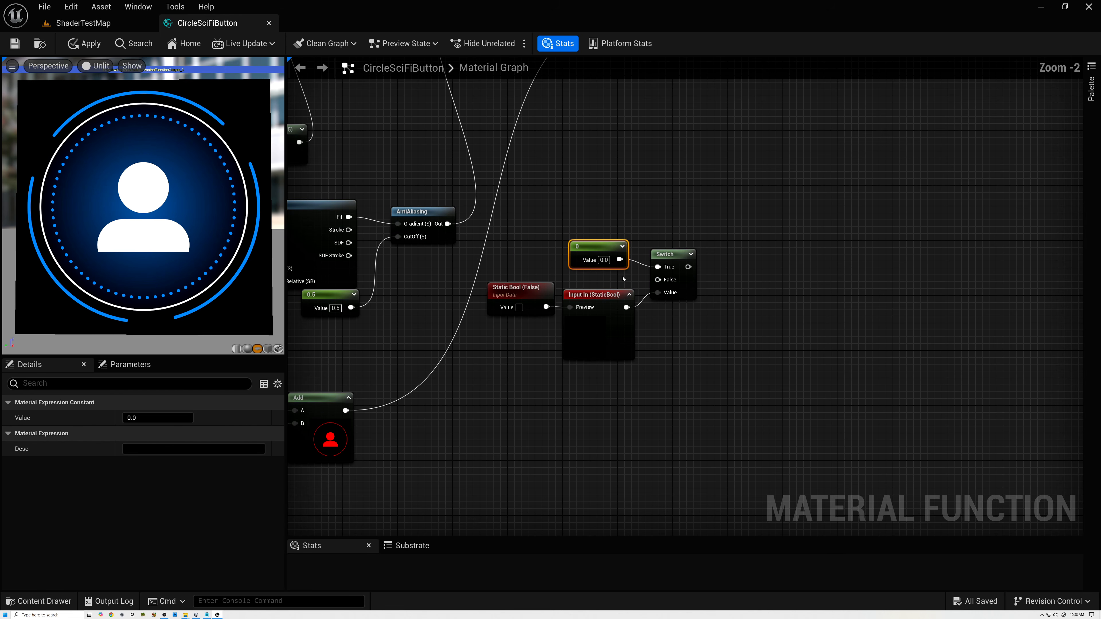
- Connect the icon's Add output to the False input of the new Switch
left_click_drag(352, 415, 657, 281)
right_click_drag(348, 442, 600, 364)
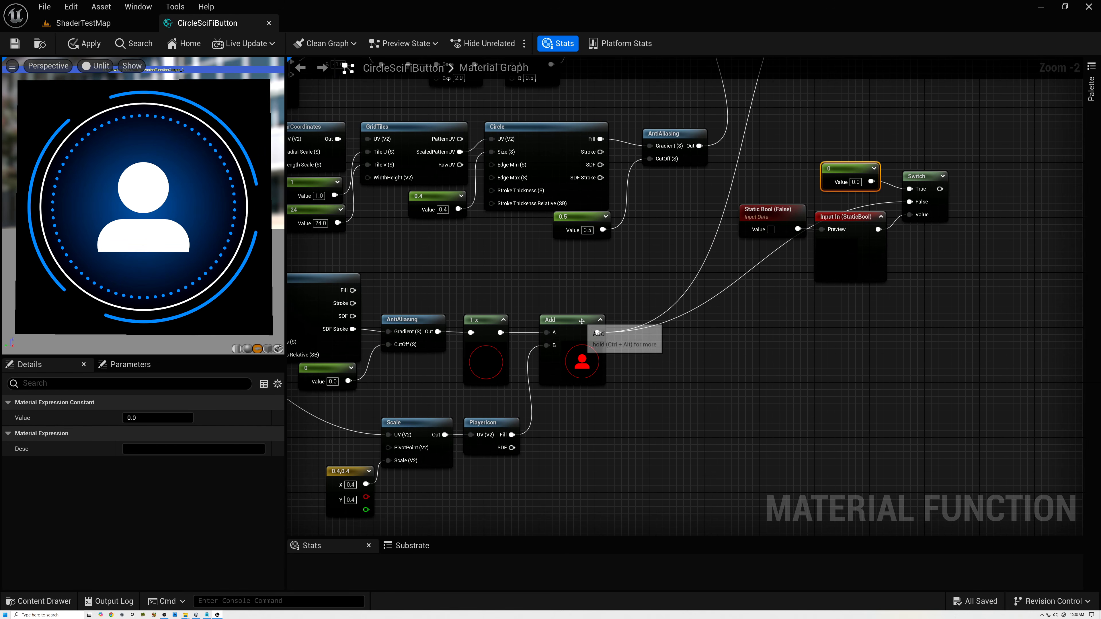
left_click(600, 364)
scroll(600, 363, "up", 2)
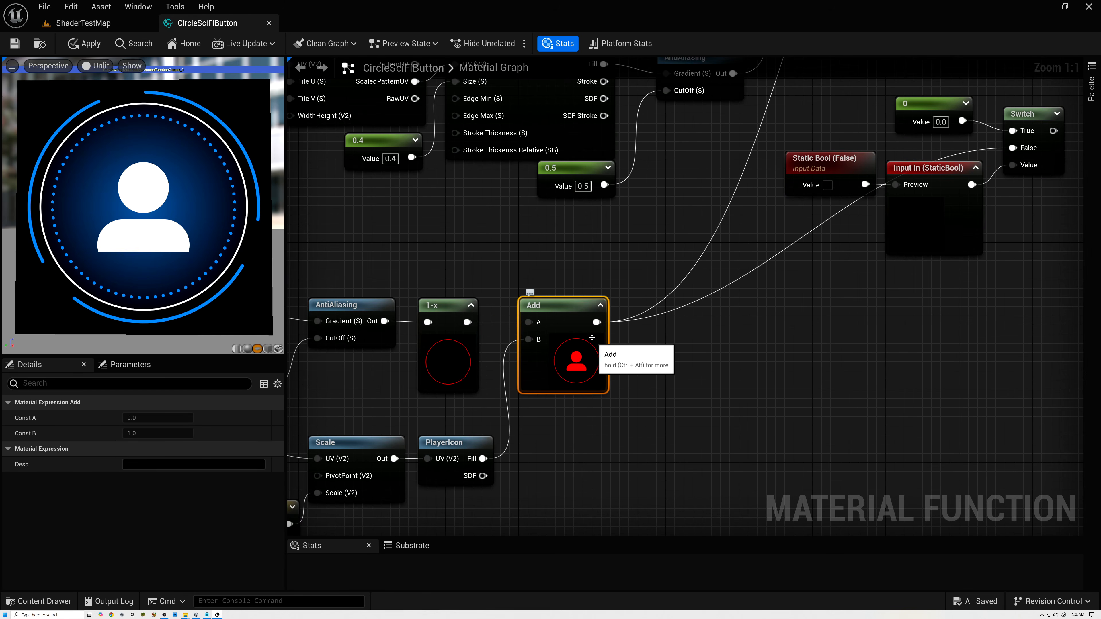
- Move the final Max node closer to Output Result to make room after the Multiply node
right_click_drag(751, 248, 455, 346)
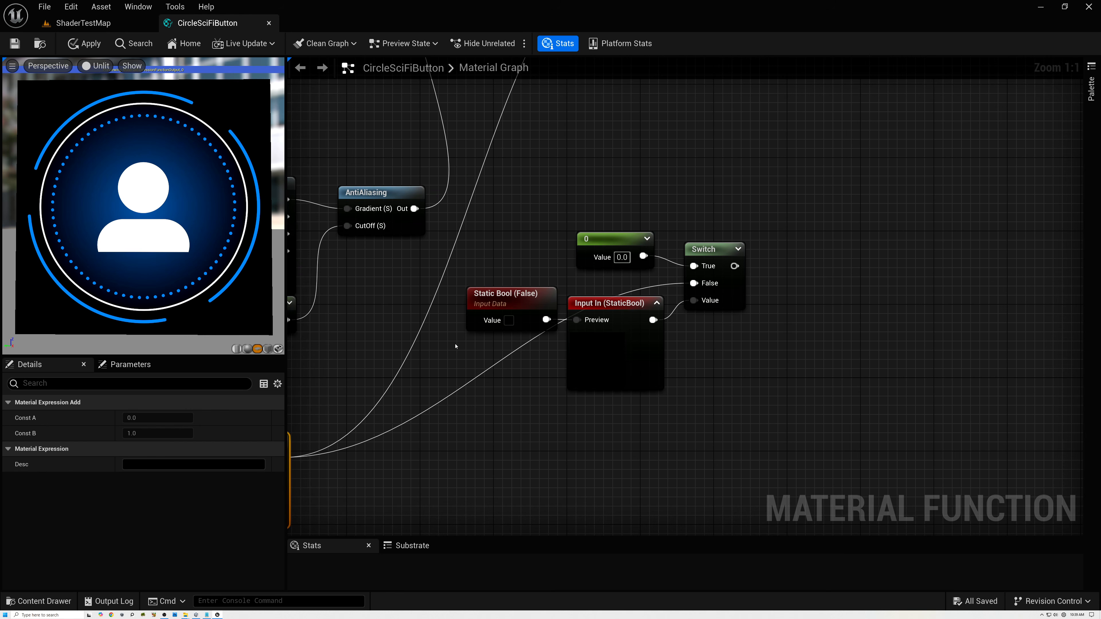
scroll(501, 255, "down", 3)
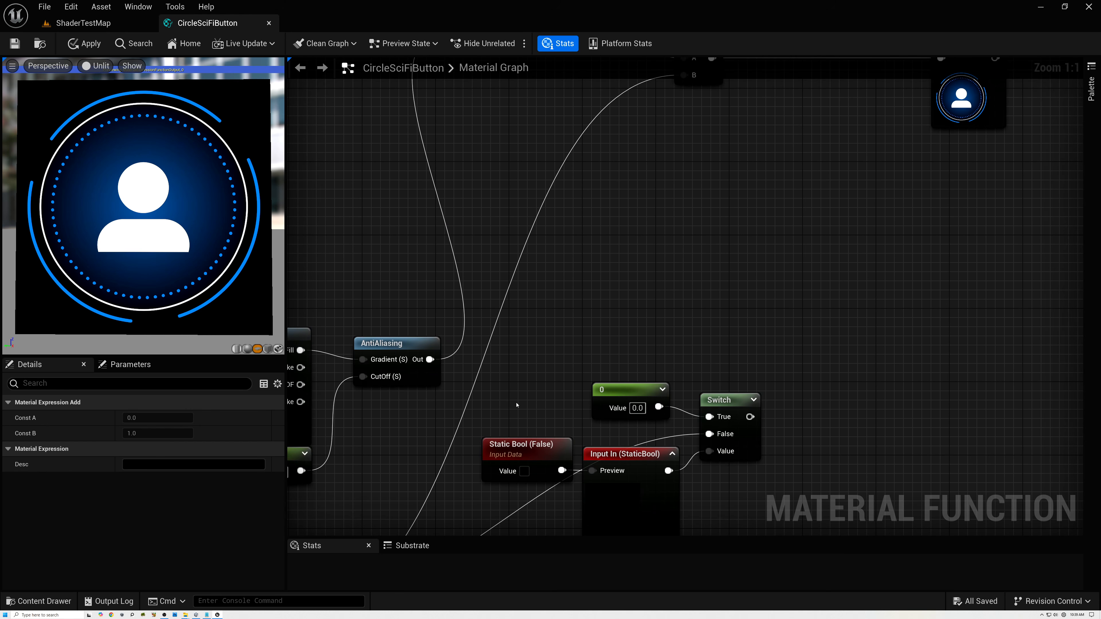
right_click_drag(624, 277, 641, 341)
left_click_drag(658, 226, 757, 226)
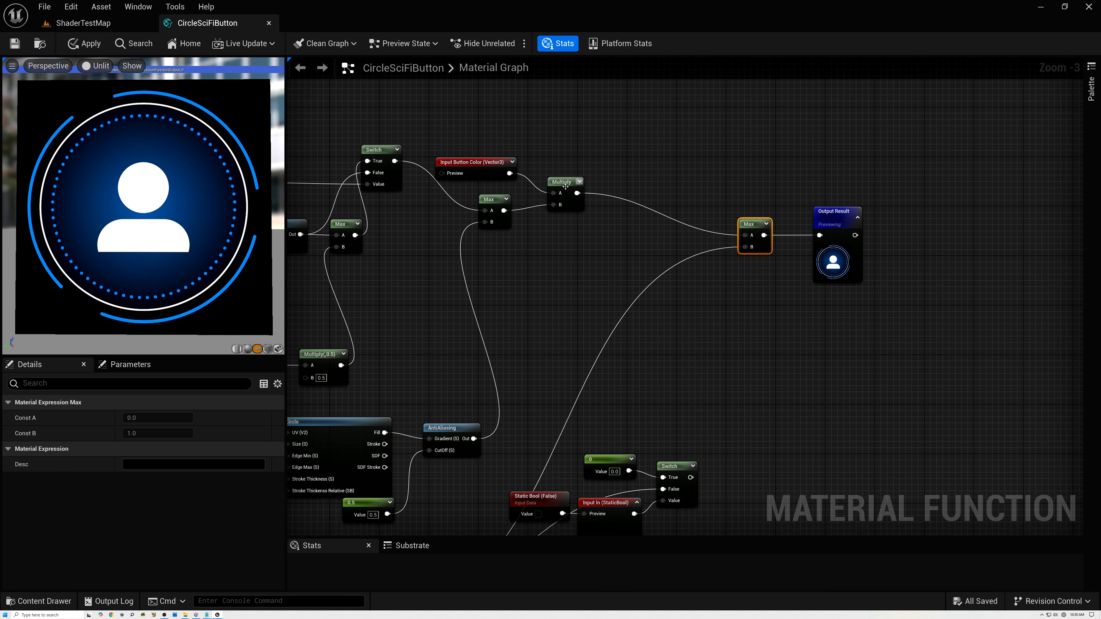
- Expand the Multiply node's preview and feed its output into input A of a new LinearInterpolate node beside it
scroll(566, 186, "up", 3)
left_click(586, 179)
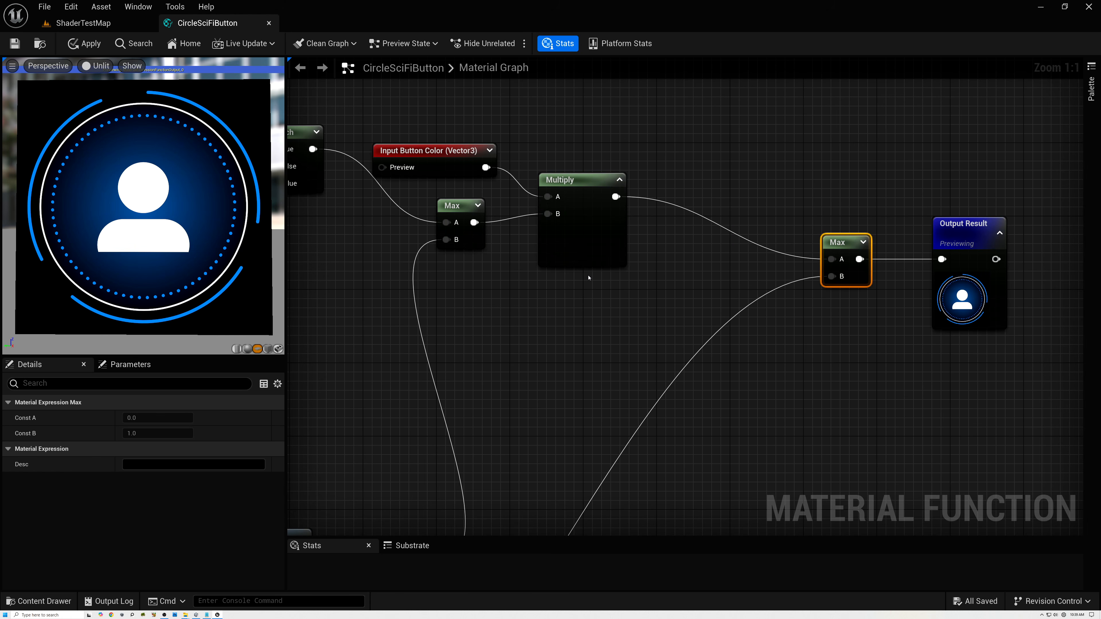
left_click_drag(616, 196, 660, 256)
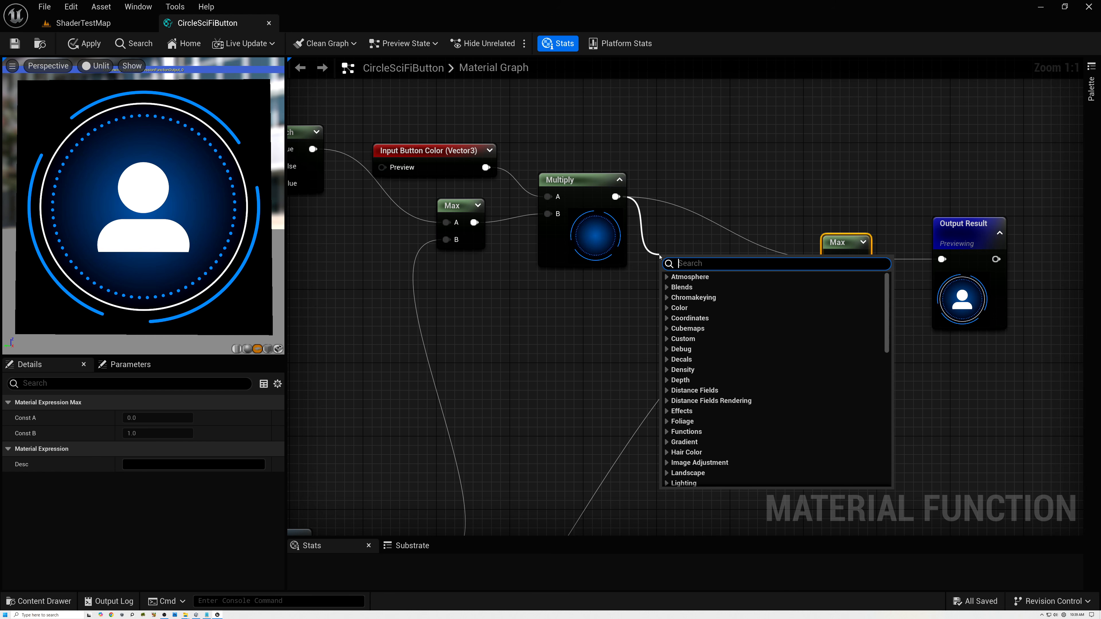
type("lerp")
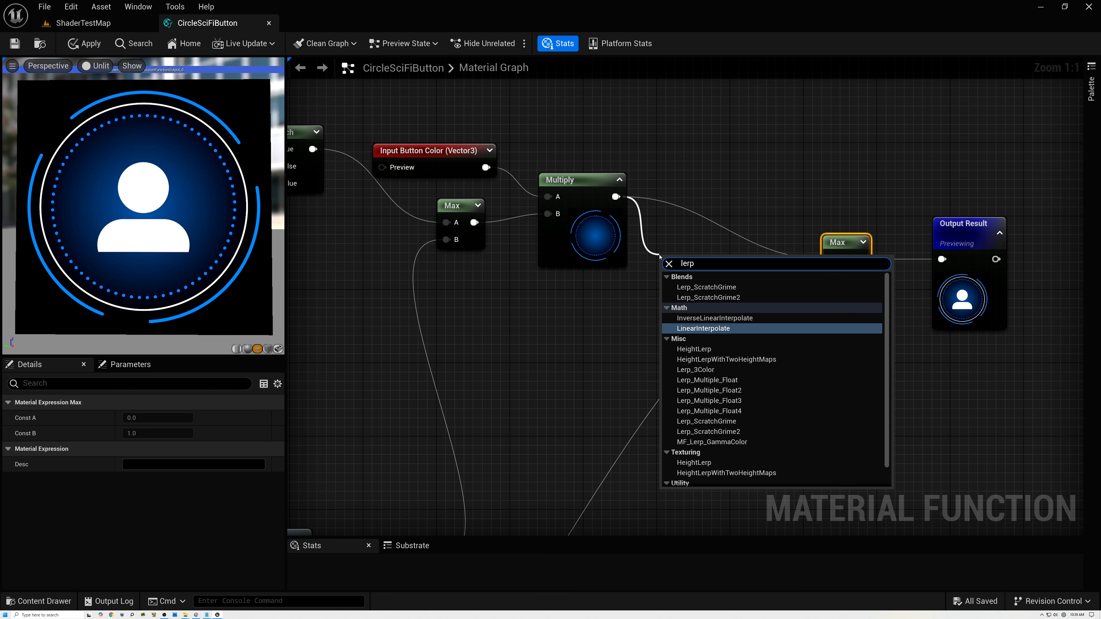
left_click(704, 328)
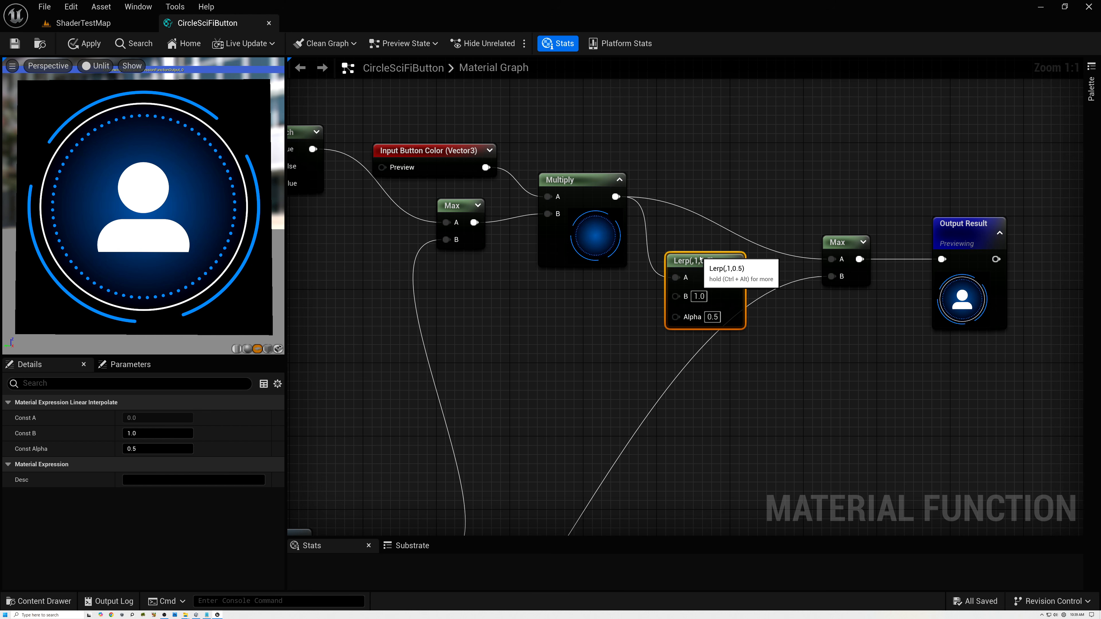
left_click_drag(700, 259, 700, 253)
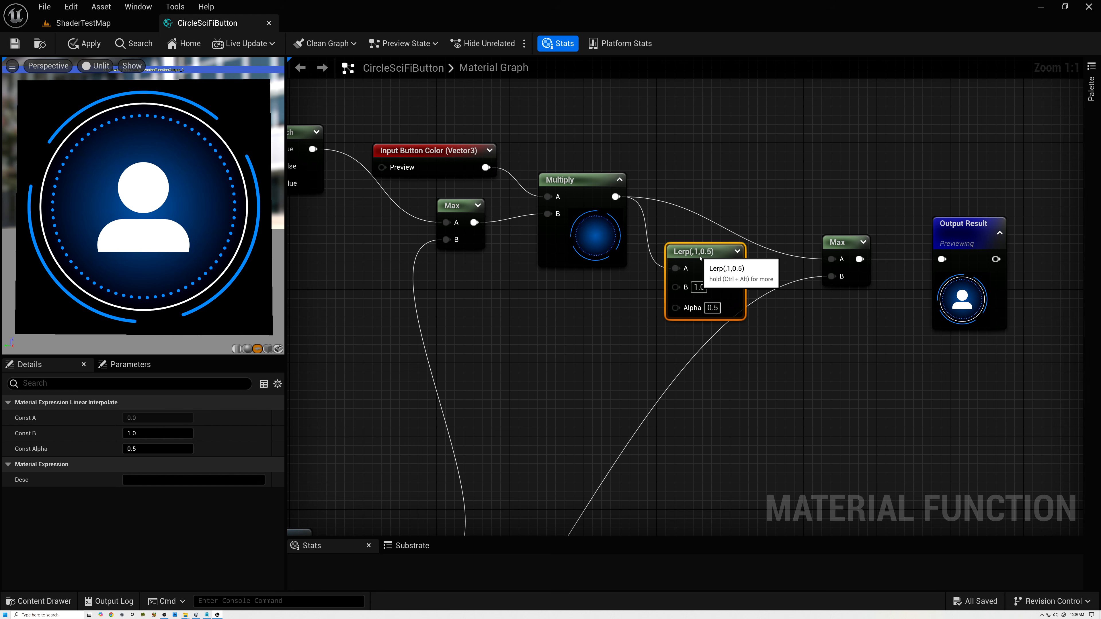
- Move the static bool switch group below the Lerp, connecting the Switch to the Lerp's B and the icon's Add to its Alpha
left_click(587, 184)
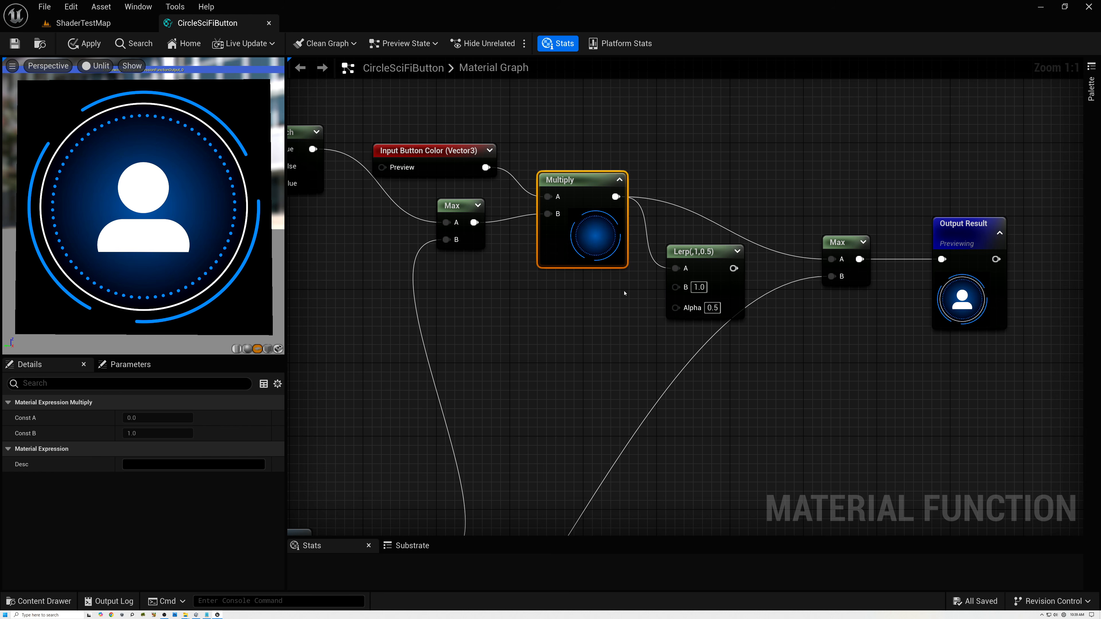
scroll(613, 309, "down", 3)
right_click_drag(625, 363, 601, 170)
left_click_drag(531, 269, 672, 405)
left_click_drag(664, 313, 641, 142)
right_click_drag(527, 166, 555, 170)
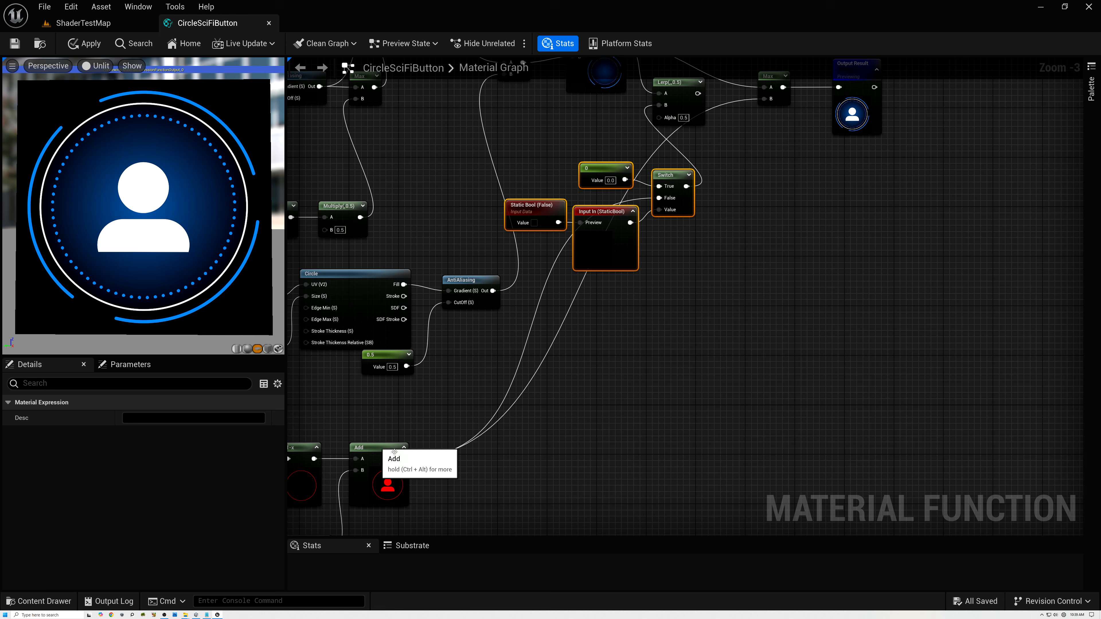
left_click_drag(401, 458, 660, 139)
right_click_drag(755, 131, 755, 263)
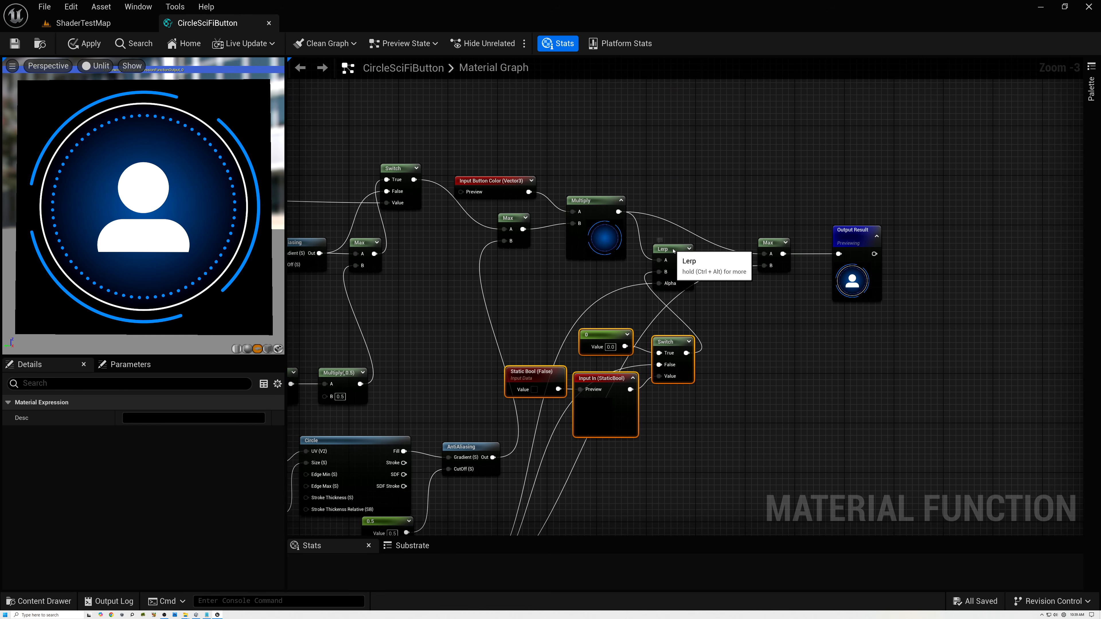
- Move the Lerp node up between the Multiply and Max nodes and start previewing it
left_click(677, 243)
left_click_drag(677, 243, 724, 198)
right_click(725, 197)
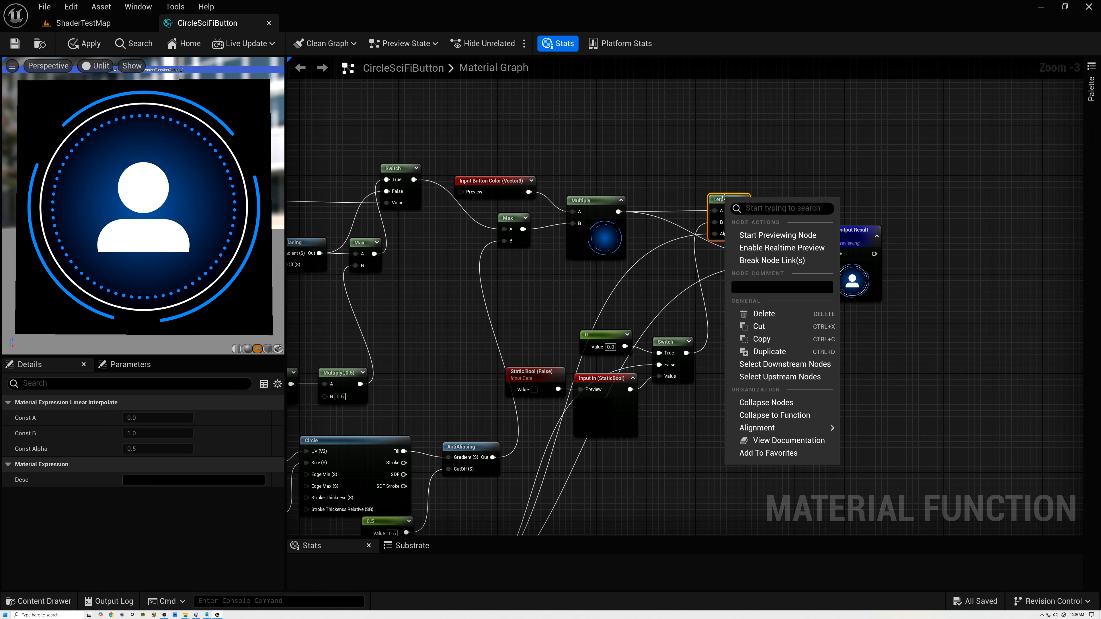
left_click(753, 234)
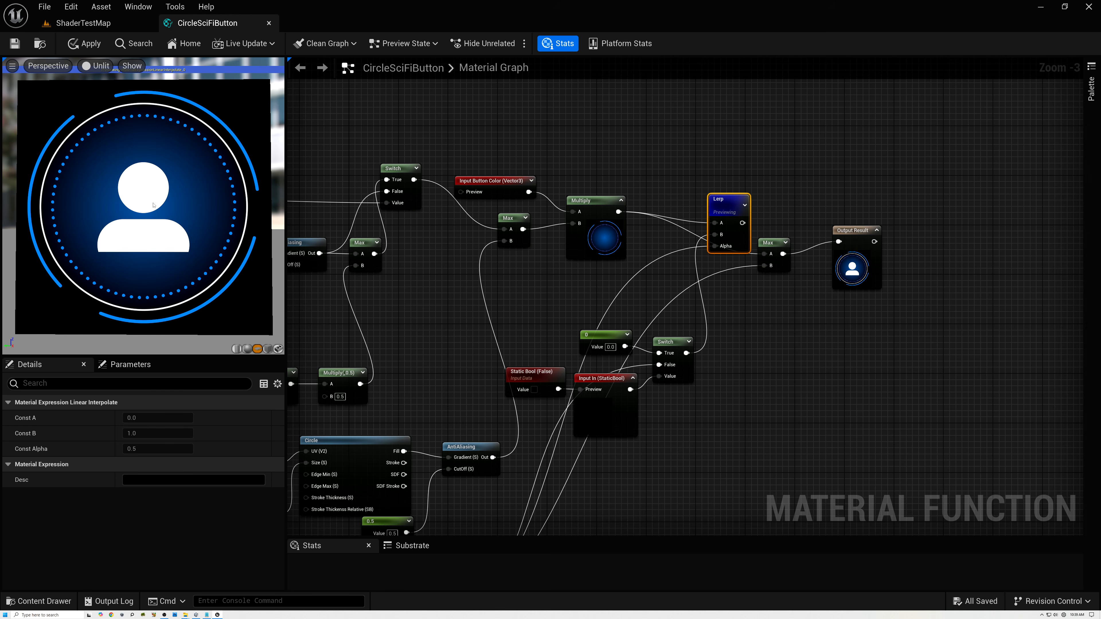
- Switch the Static Bool on to check the icon in the preview, and switch it back off
left_click(535, 392)
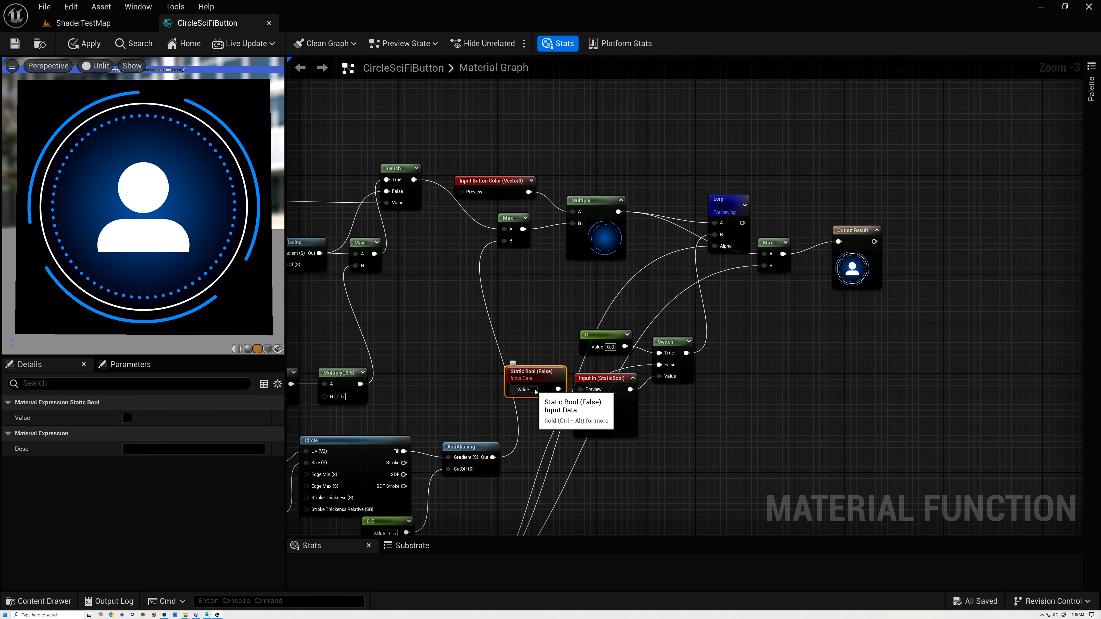
left_click(534, 390)
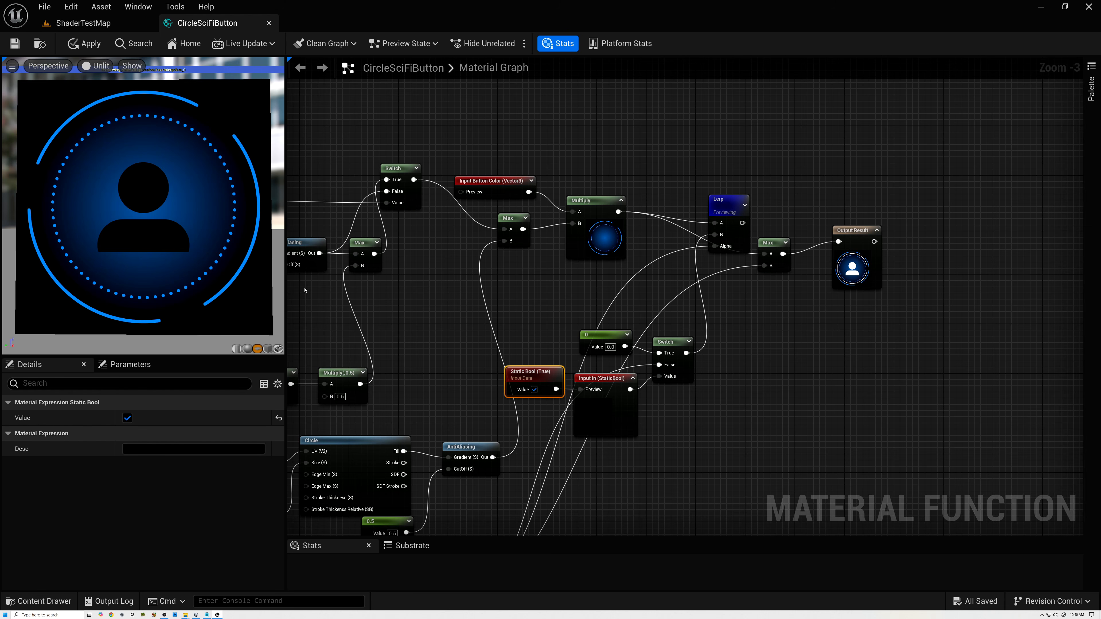
left_click(534, 390)
- Rename the static bool function input that drives the icon's Switch as Pressed
left_click(615, 380)
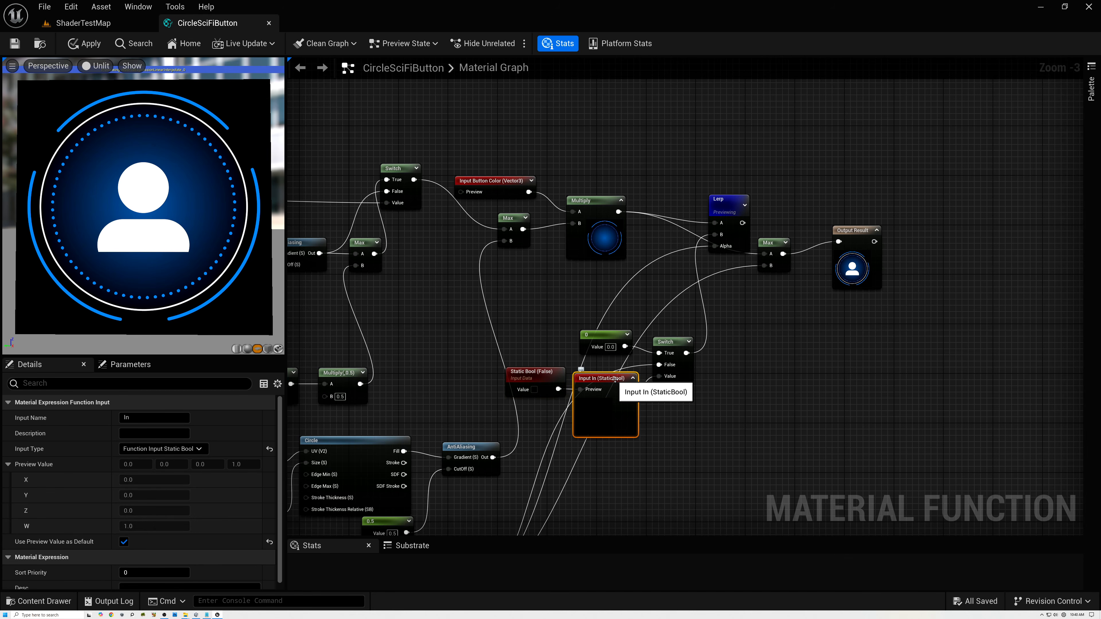
scroll(615, 379, "up", 3)
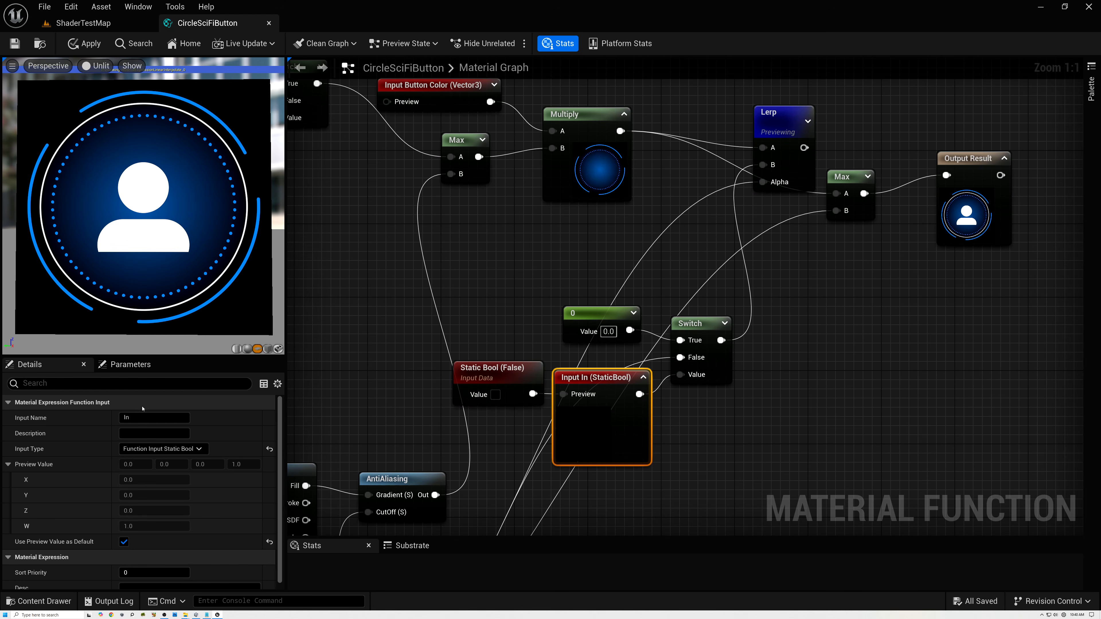
left_click(141, 418)
left_click_drag(141, 419, 106, 423)
type("Presse")
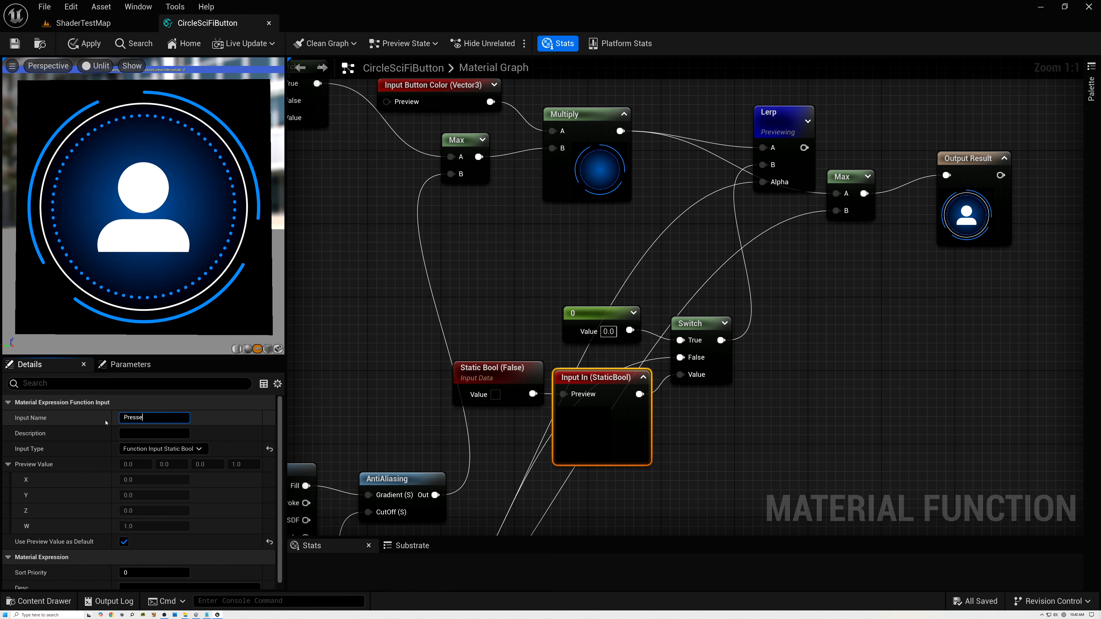
type("d")
key("Return")
- Move the Max and Output Result nodes down, clear of the Lerp node
scroll(588, 247, "down", 2)
left_click_drag(877, 176, 878, 308)
right_click_drag(820, 202, 656, 300)
- Add a FunctionInput node in the empty area beyond the Lerp and set its input type to Static Bool
right_click(675, 219)
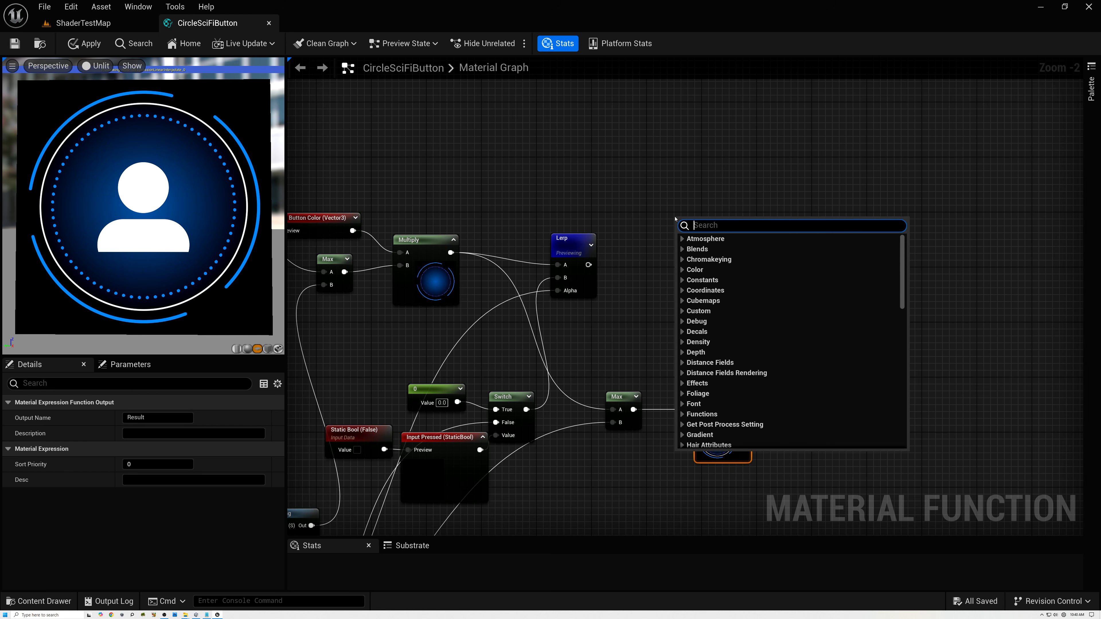
type("func")
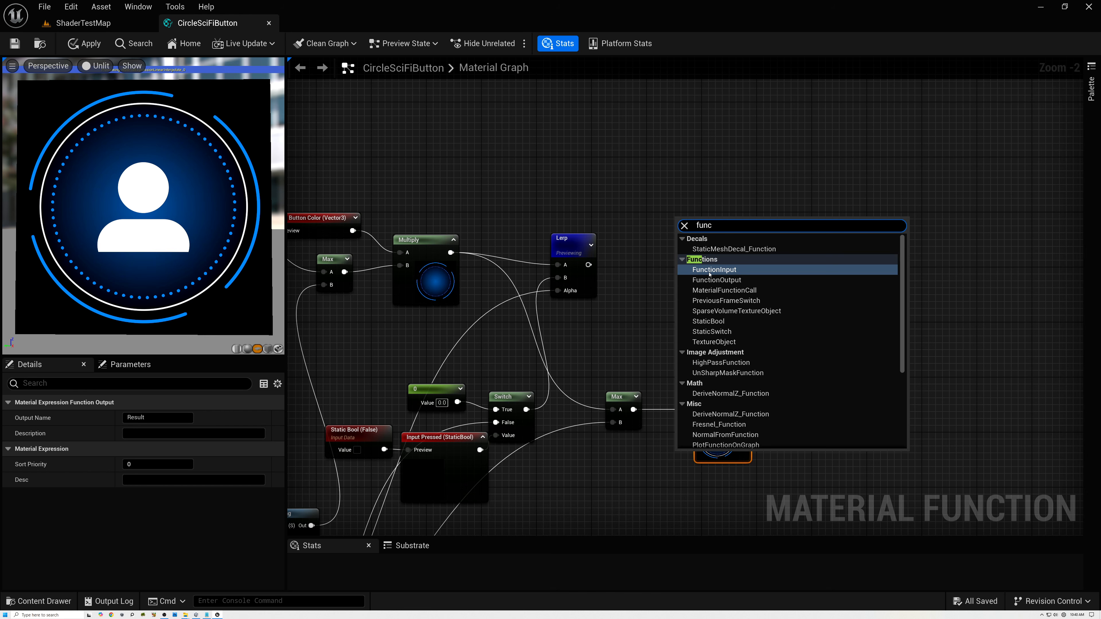
left_click(711, 270)
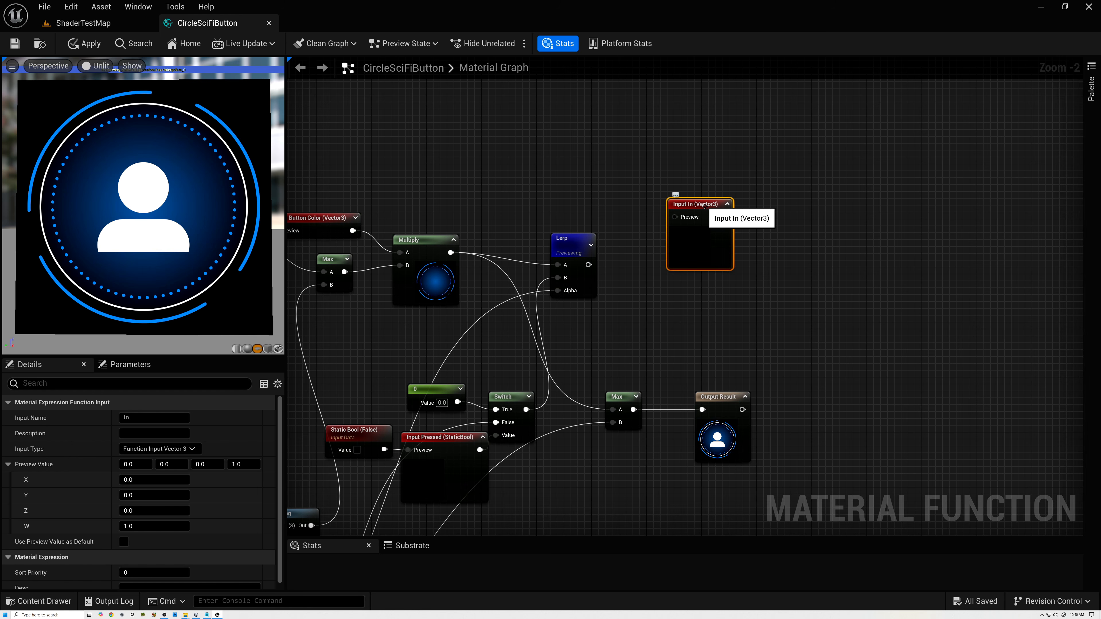
left_click(165, 449)
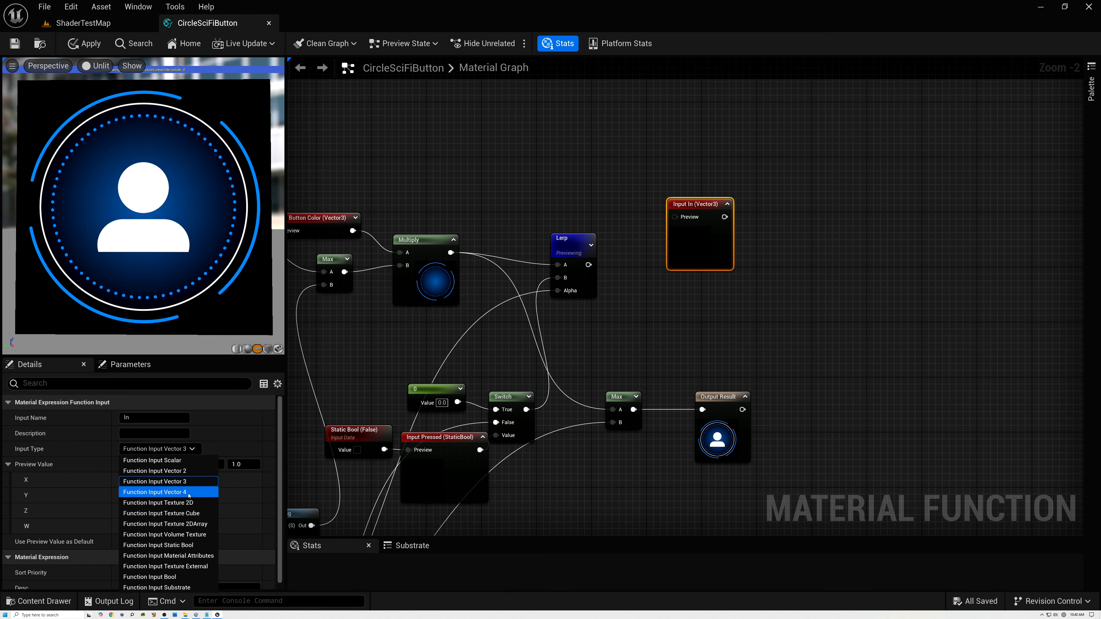
left_click(158, 545)
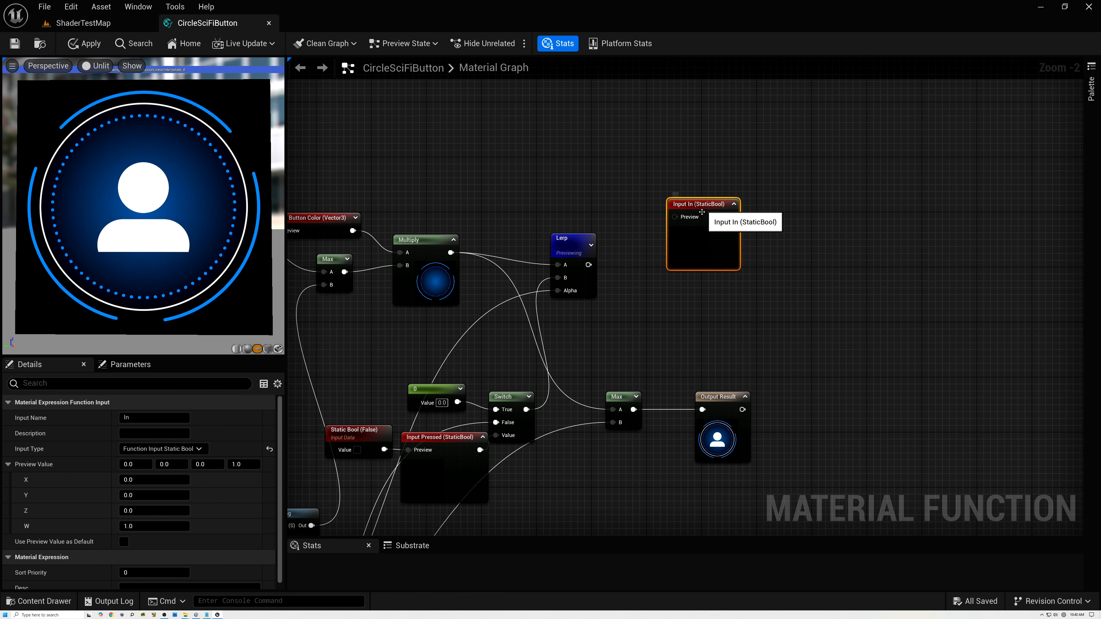
- Add a StaticBool node set to true and connect it to the new function input's Preview
scroll(609, 178, "up", 2)
right_click(610, 210)
type("stat")
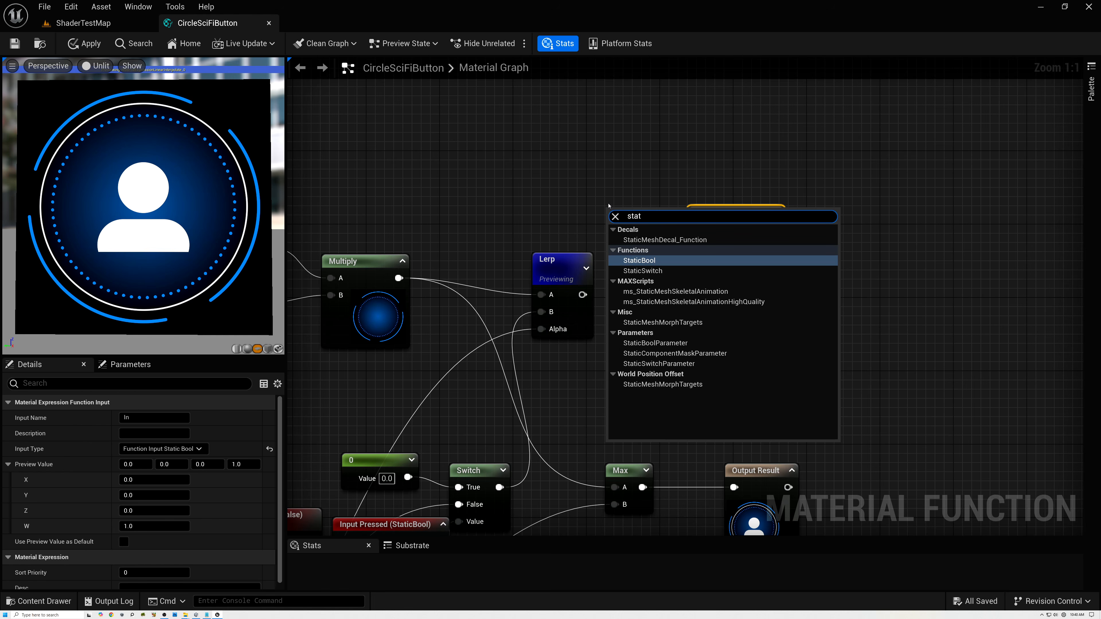
left_click(641, 261)
left_click_drag(646, 217, 678, 186)
- Rename the new static bool function input as Active
left_click(137, 417)
type("Acti")
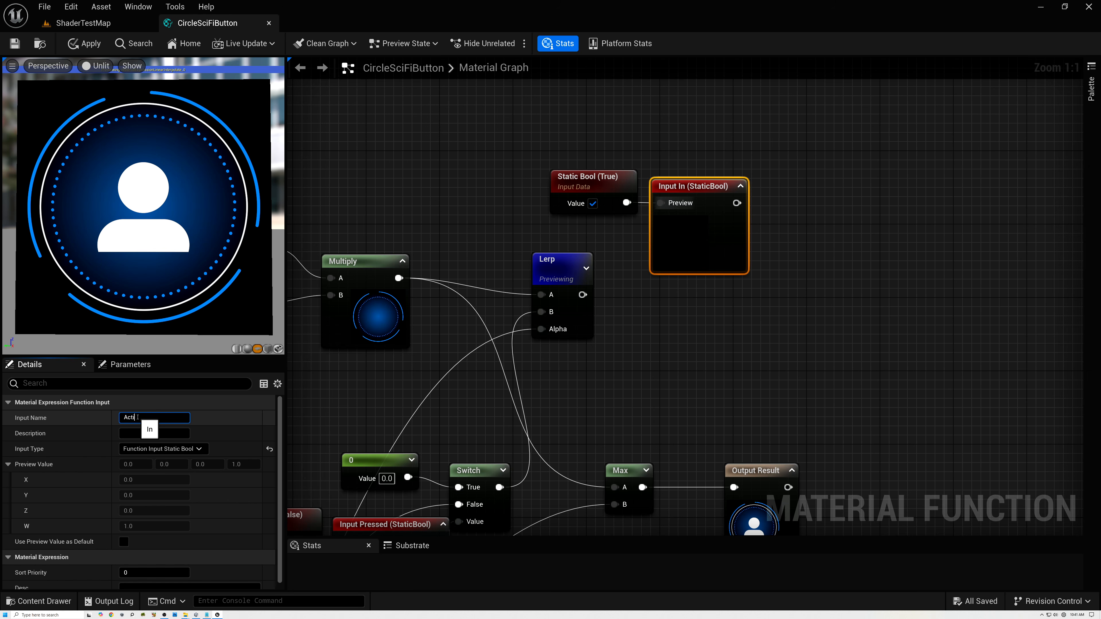
type("ve")
key("Return")
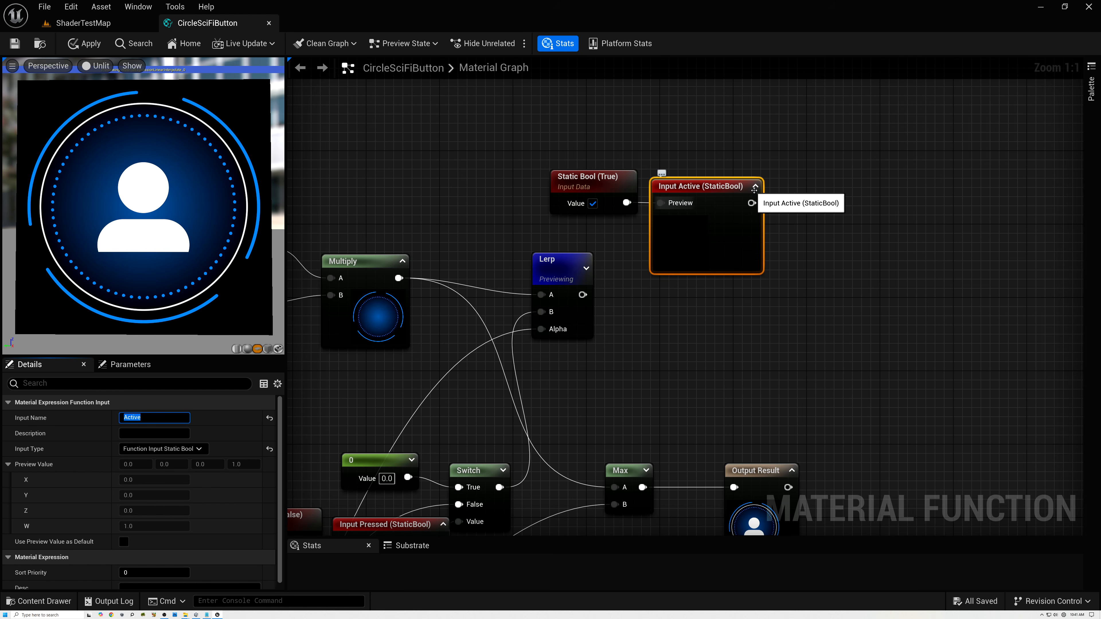
- Collapse the Active input's preview and move it together with its Static Bool above the Lerp node
left_click(755, 187)
left_click(589, 176, "ctrl")
left_click_drag(726, 178, 561, 186)
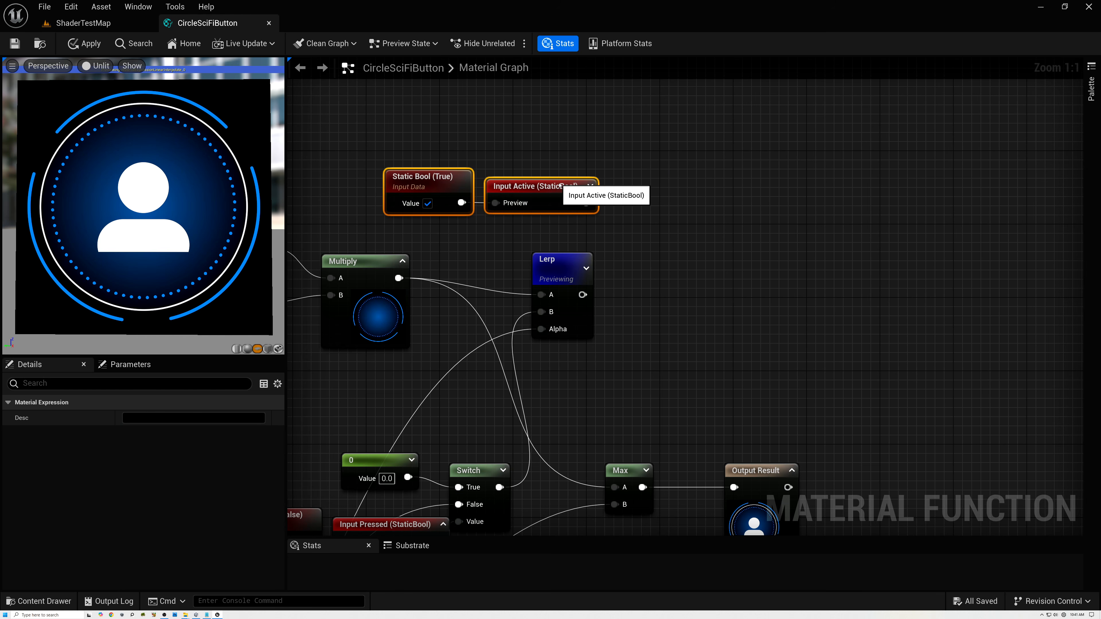
right_click(672, 214)
type("switch")
key("Return")
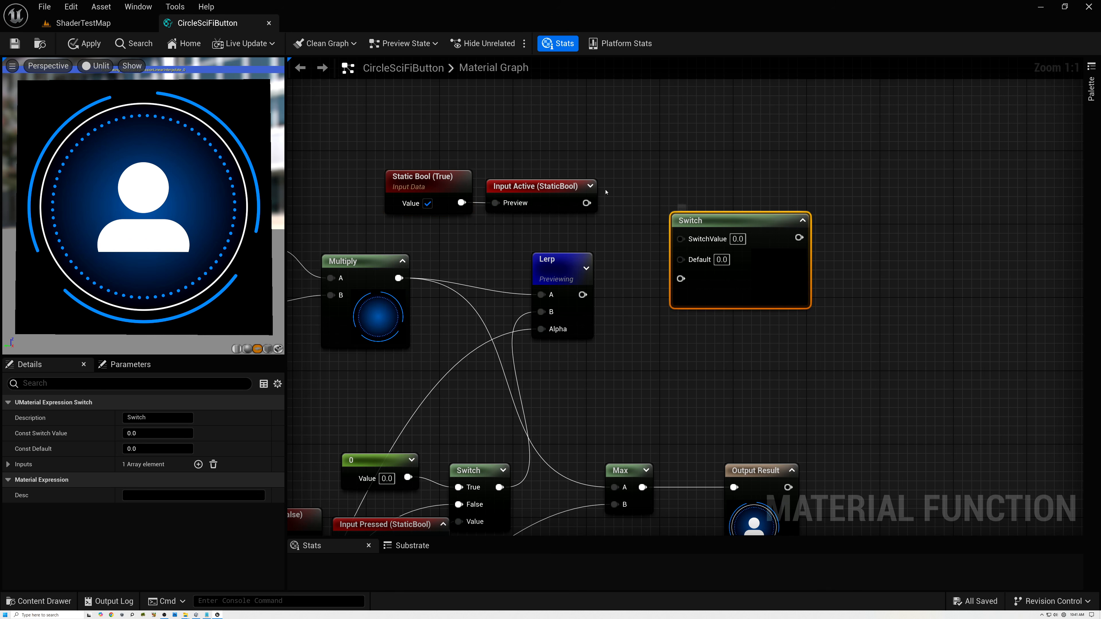
left_click_drag(585, 202, 612, 255)
left_click(636, 237)
left_click(710, 220)
key("Delete")
- Add a StaticSwitch node beside the Lerp, connecting the Active input to its Value and the Lerp output to its True input
right_click(711, 219)
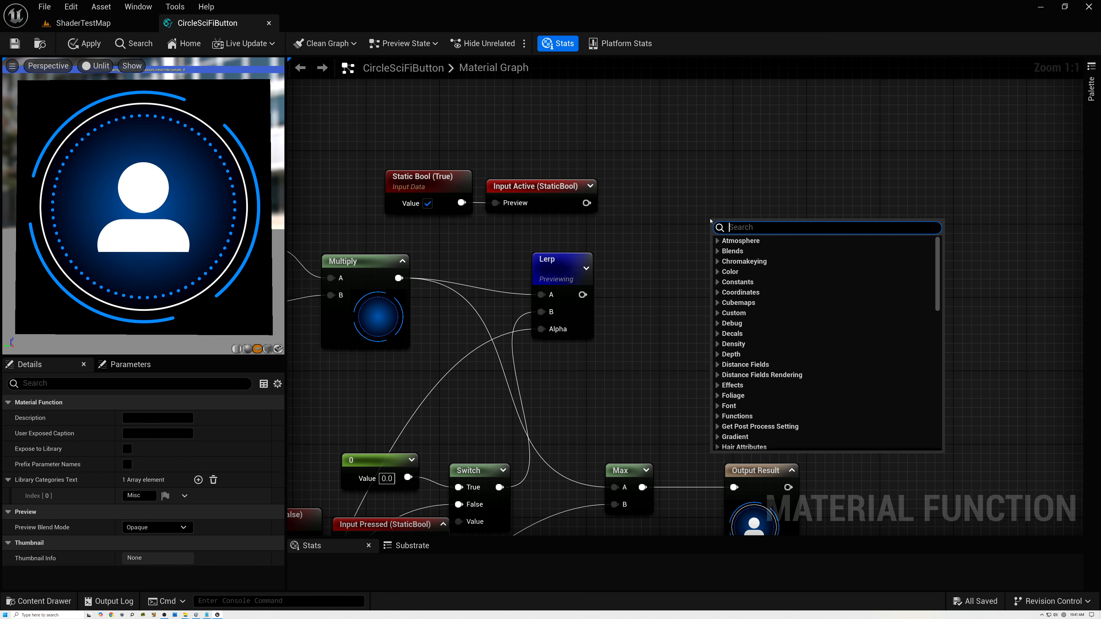
type("swit")
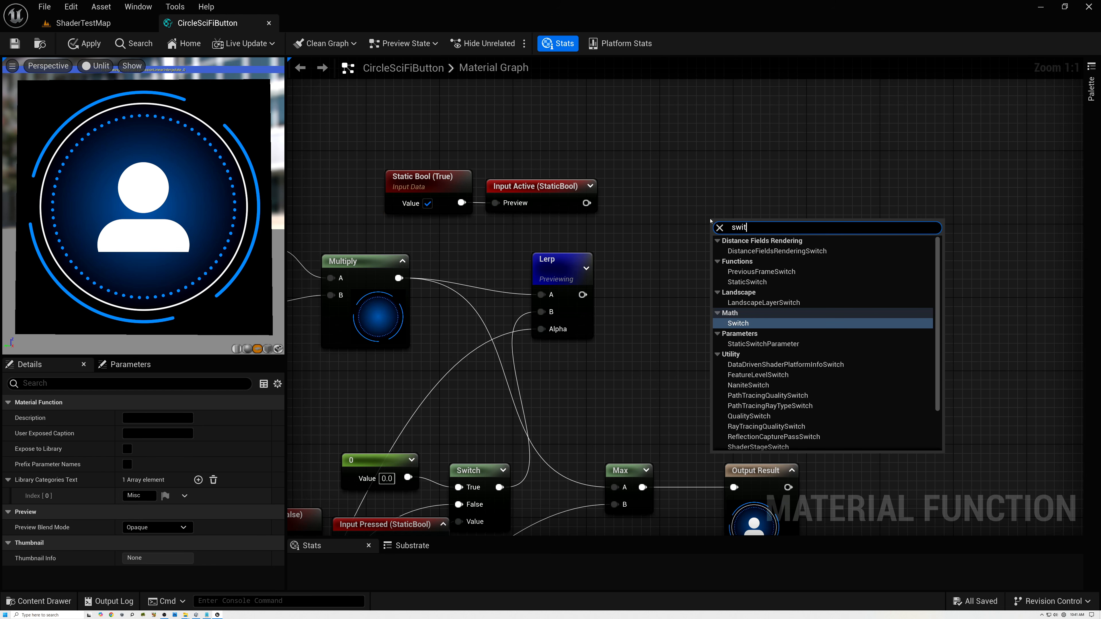
type("c")
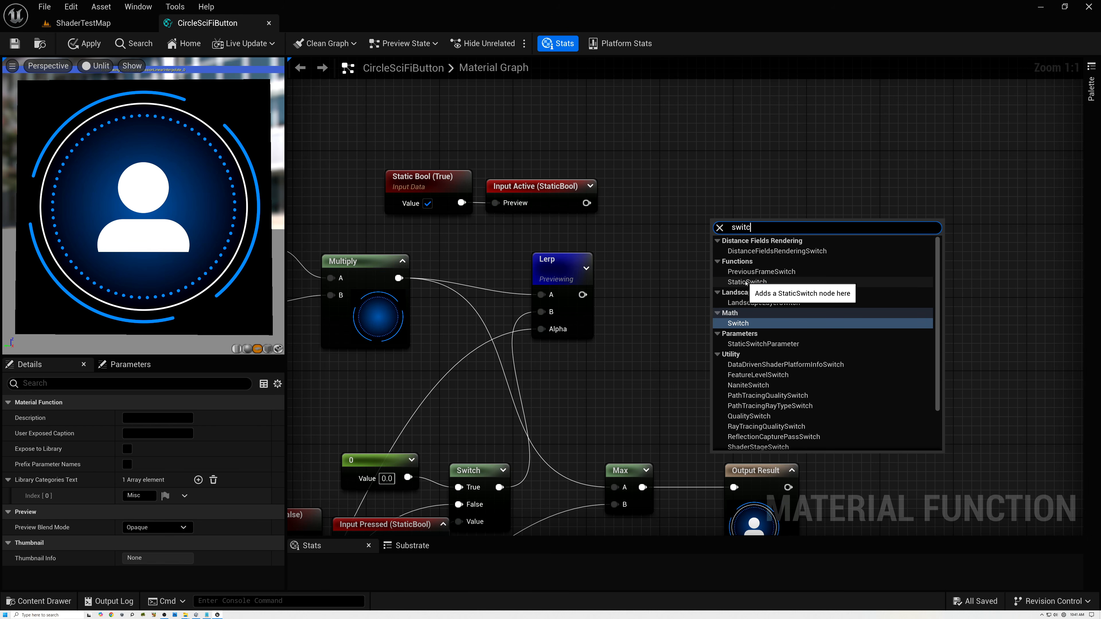
left_click(748, 281)
left_click_drag(587, 202, 720, 279)
left_click_drag(583, 294, 687, 267)
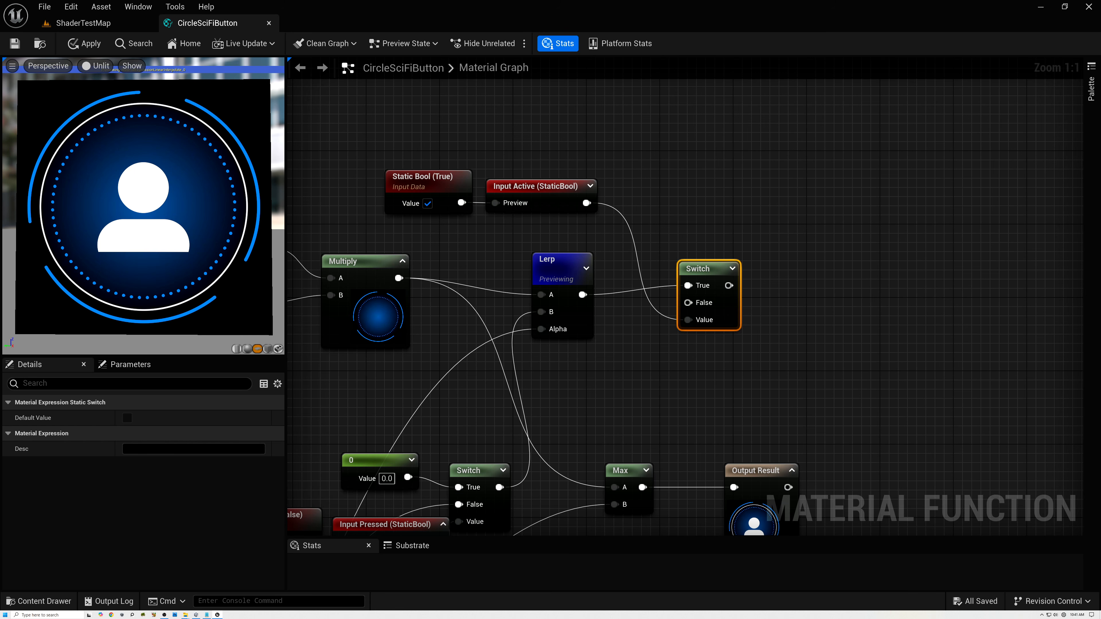
scroll(506, 403, "down", 3)
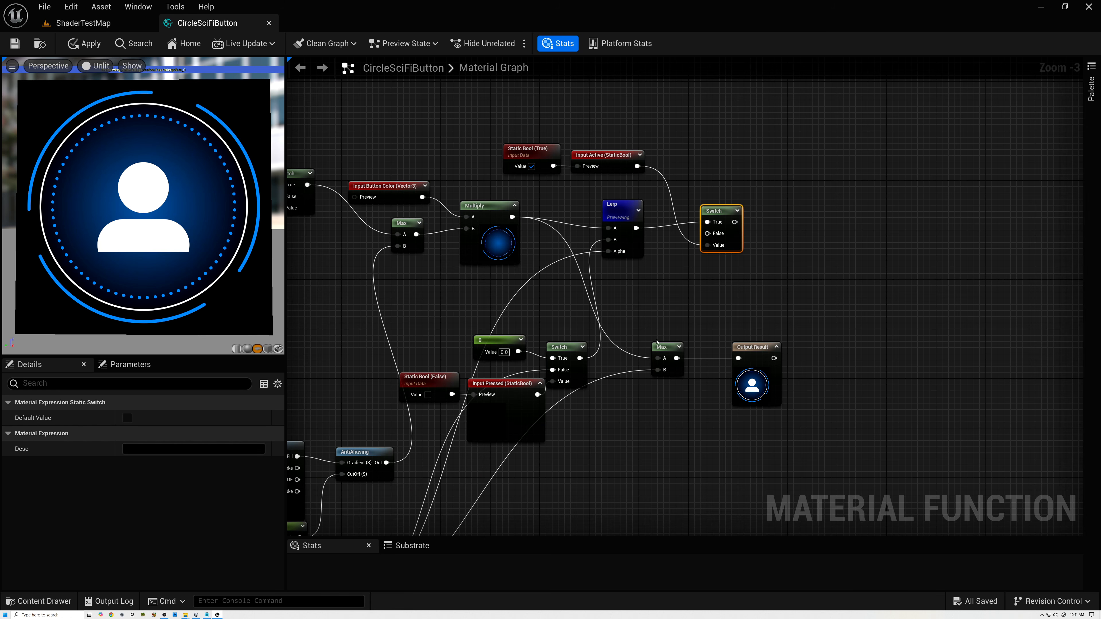
- Move the final Max node below the Lerp and add a Multiply node with B set to 0.5 from its output
left_click_drag(656, 342, 635, 288)
right_click_drag(548, 291, 641, 263)
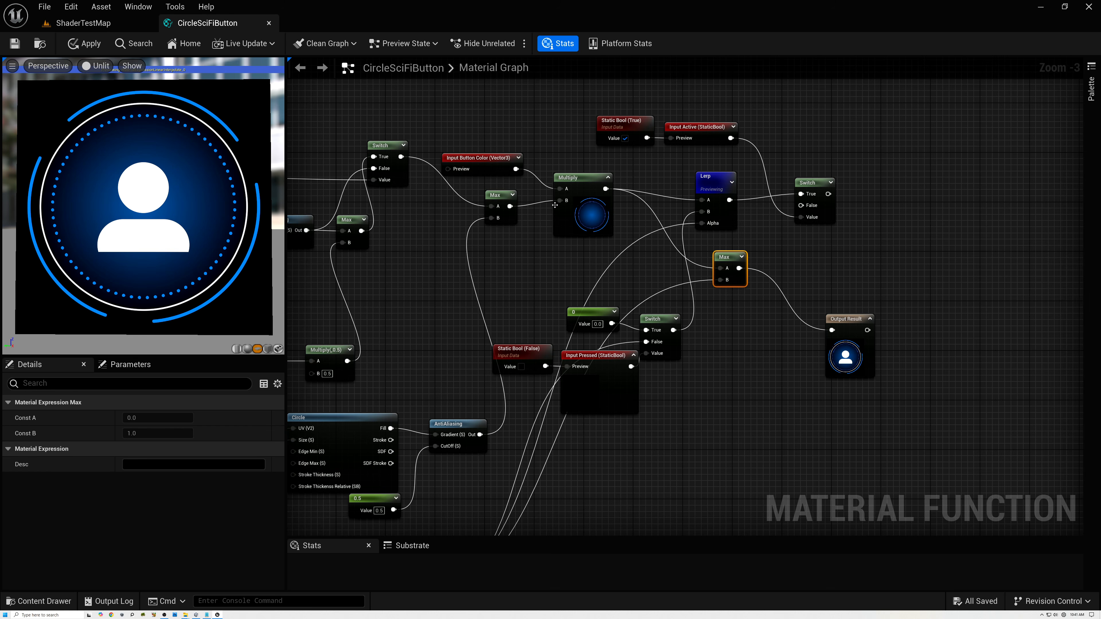
left_click_drag(718, 259, 746, 267)
scroll(721, 270, "up", 3)
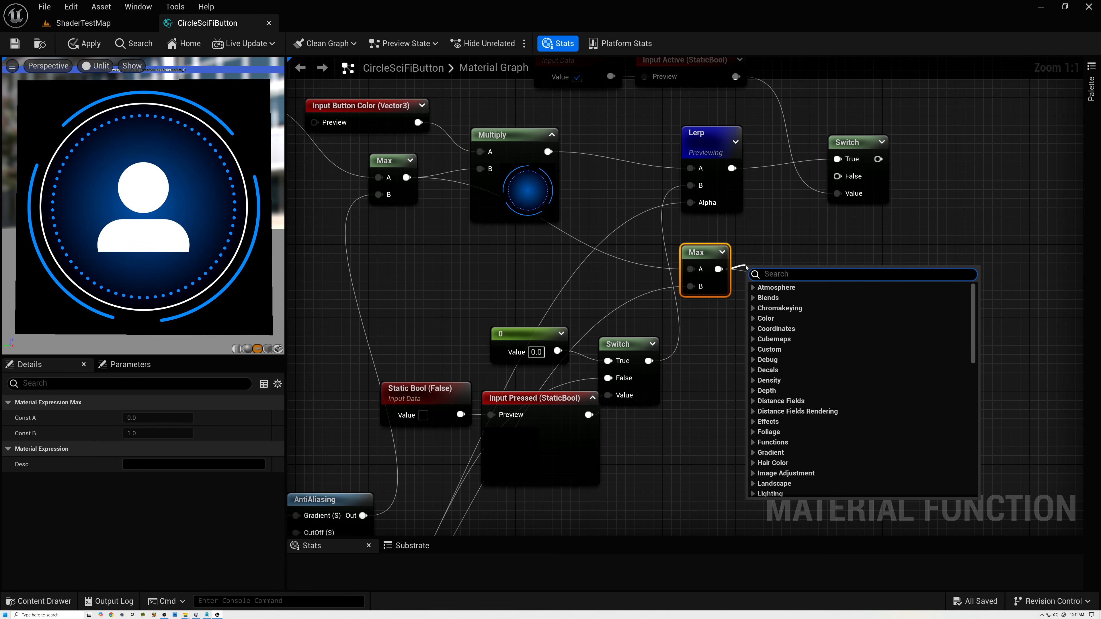
type("mu")
left_click(776, 349)
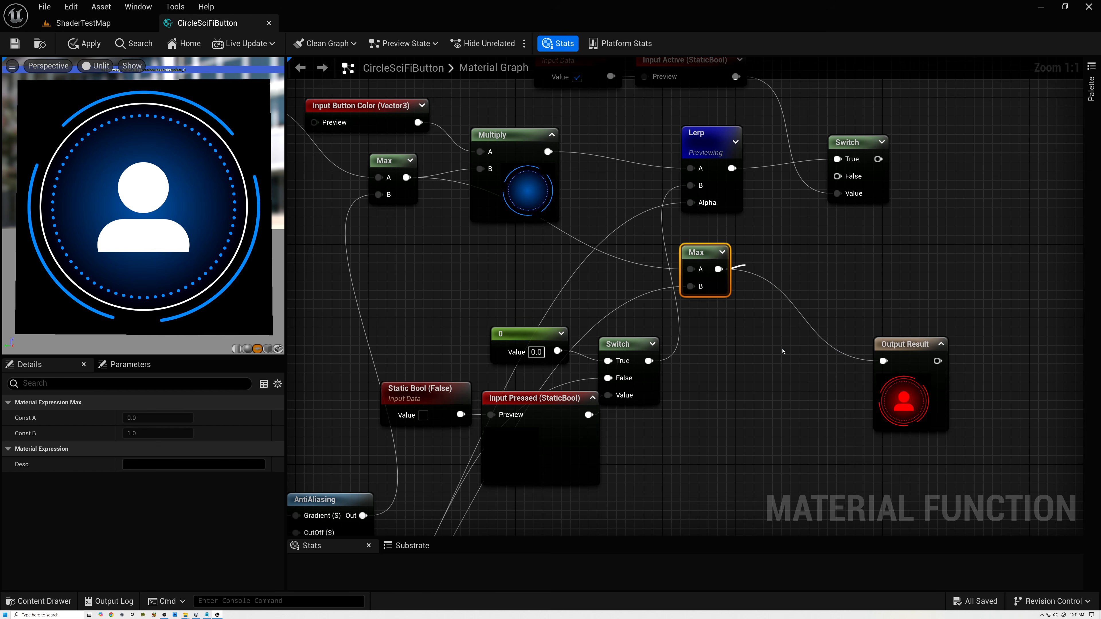
left_click(779, 308)
type("0.5")
key("Return")
- Connect the Multiply(,0.5) output to the False input of the Active Switch and reposition the Switch
left_click(776, 278)
left_click_drag(776, 277, 837, 176)
right_click_drag(837, 176, 729, 279)
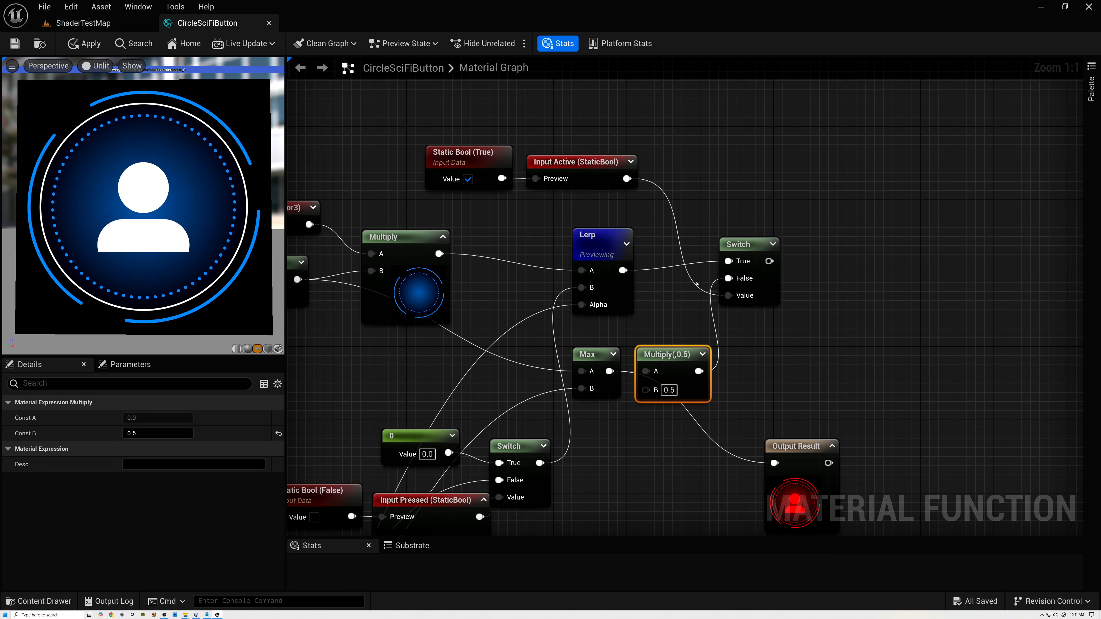
mouse_move(744, 246)
left_mouse_down()
mouse_move(778, 246)
mouse_move(760, 255)
left_mouse_up()
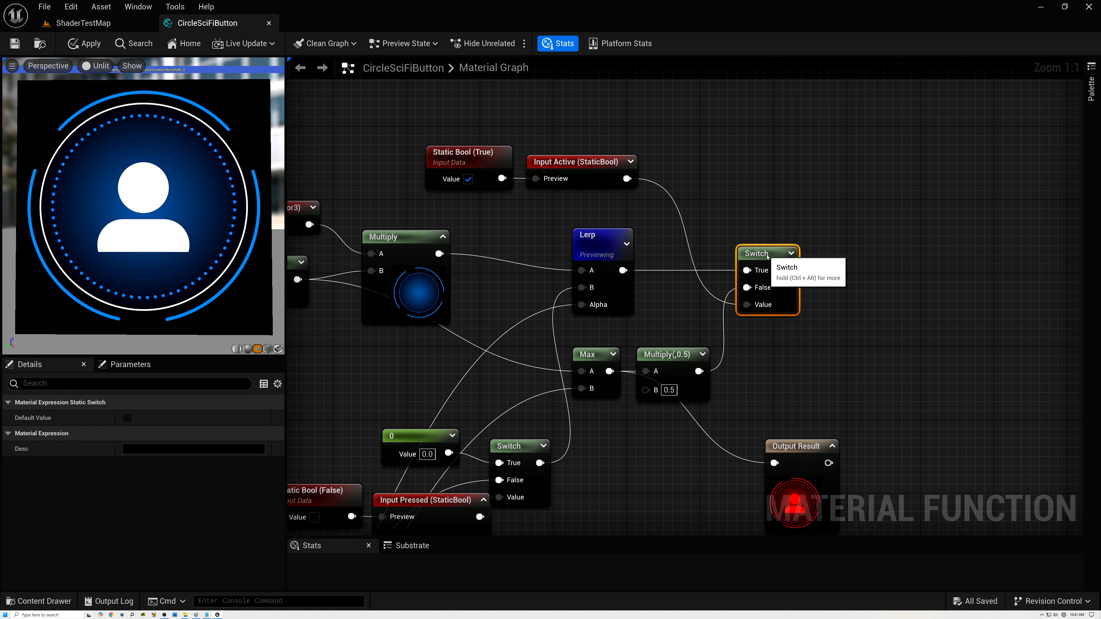
- Preview the Active Switch node and set the Active input's Static Bool to false to check the inactive look
right_click(766, 255)
left_click(797, 290)
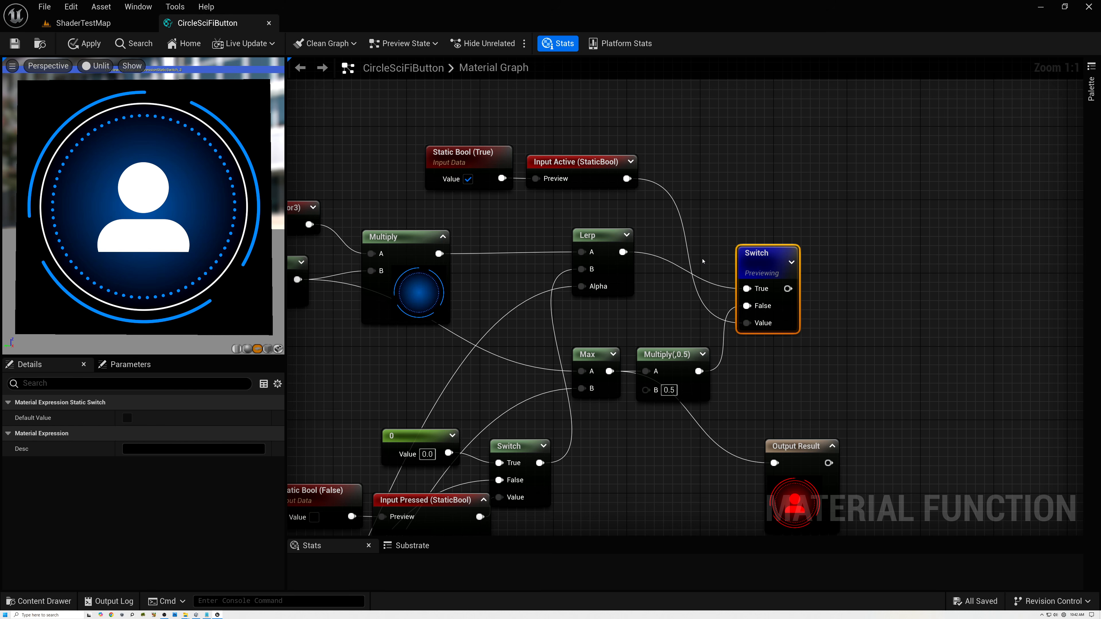
left_click(568, 158)
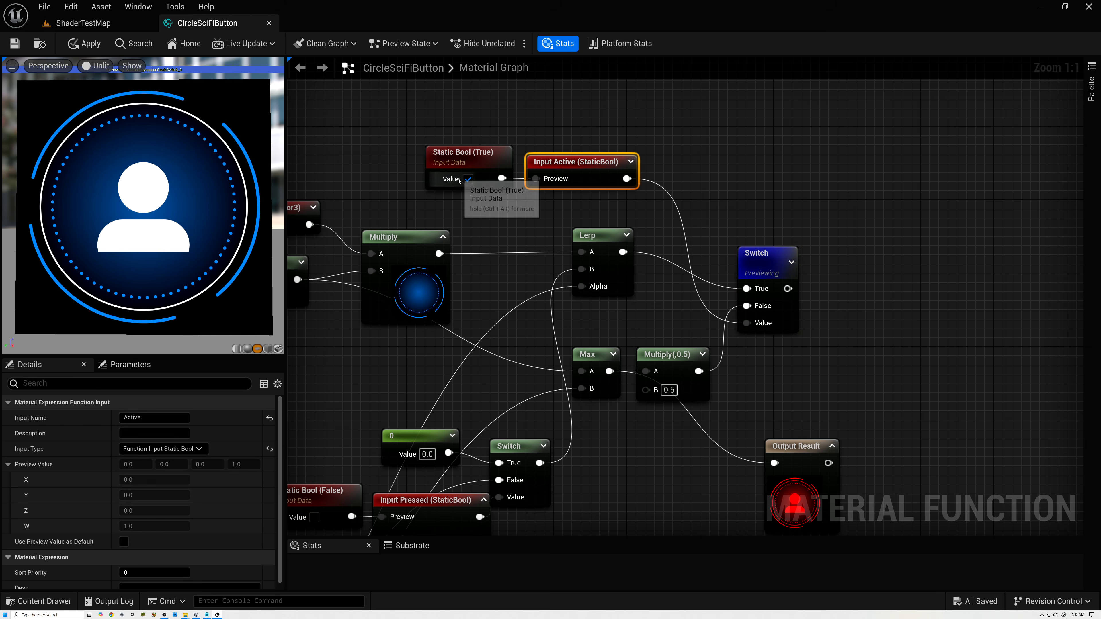
left_click(469, 178)
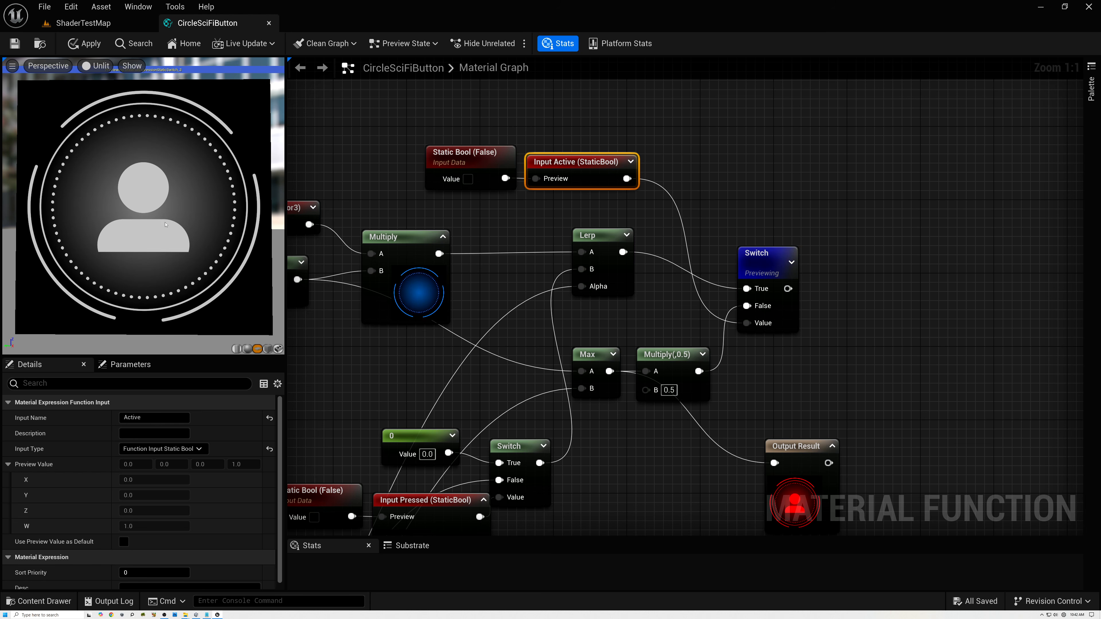
- Connect the Active Switch output to the Output Result node, align it beside the Switch, and rename the output as Color
left_click_drag(796, 452, 897, 352)
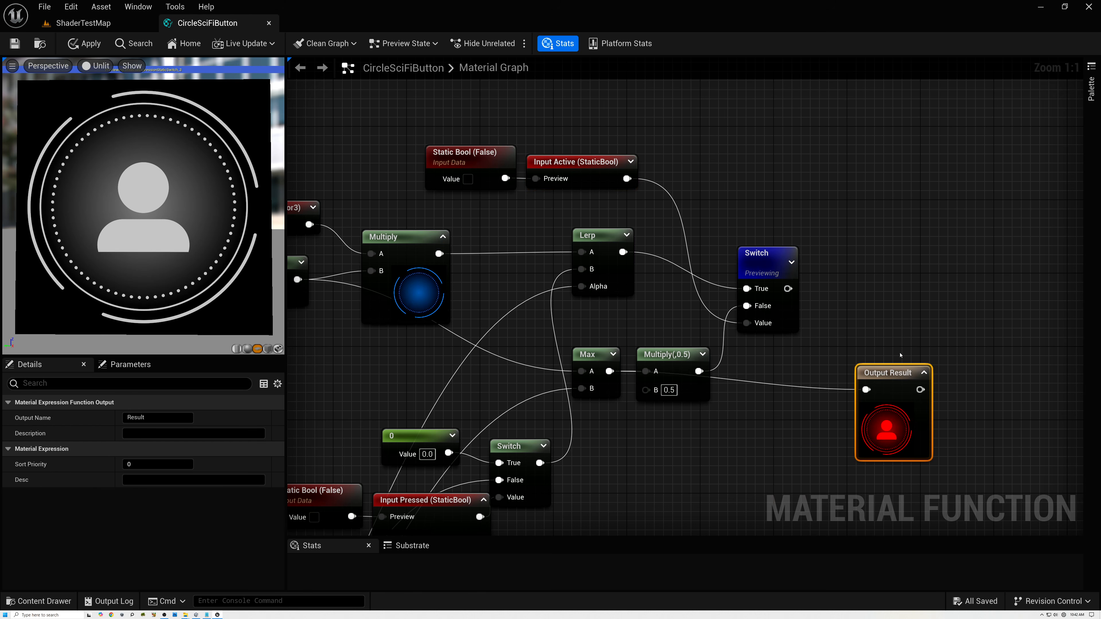
left_click_drag(789, 289, 896, 273)
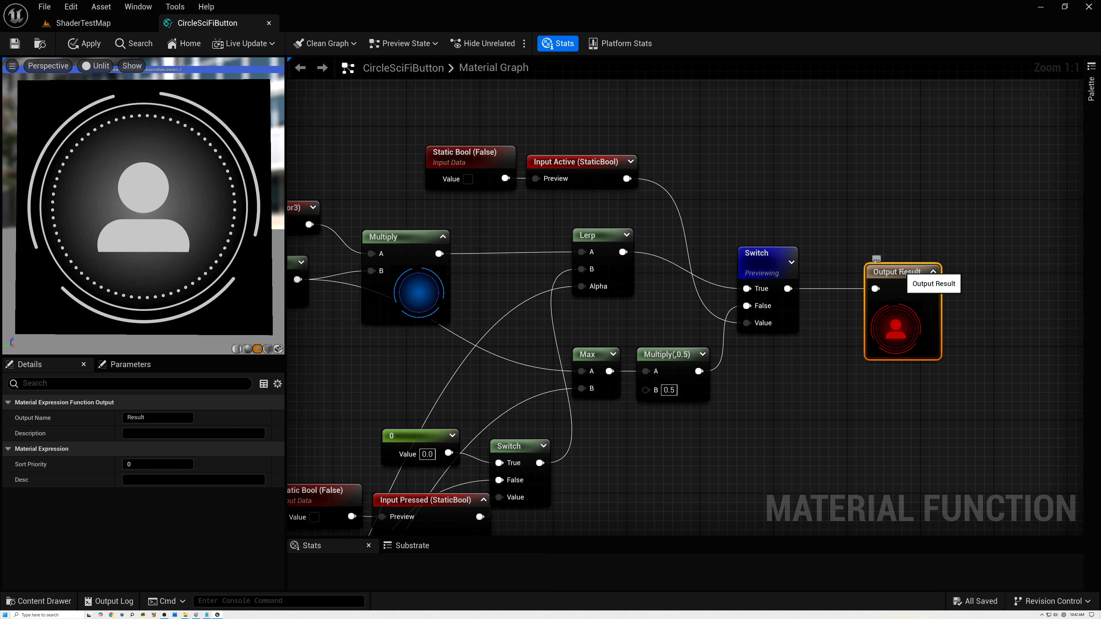
left_click(160, 417)
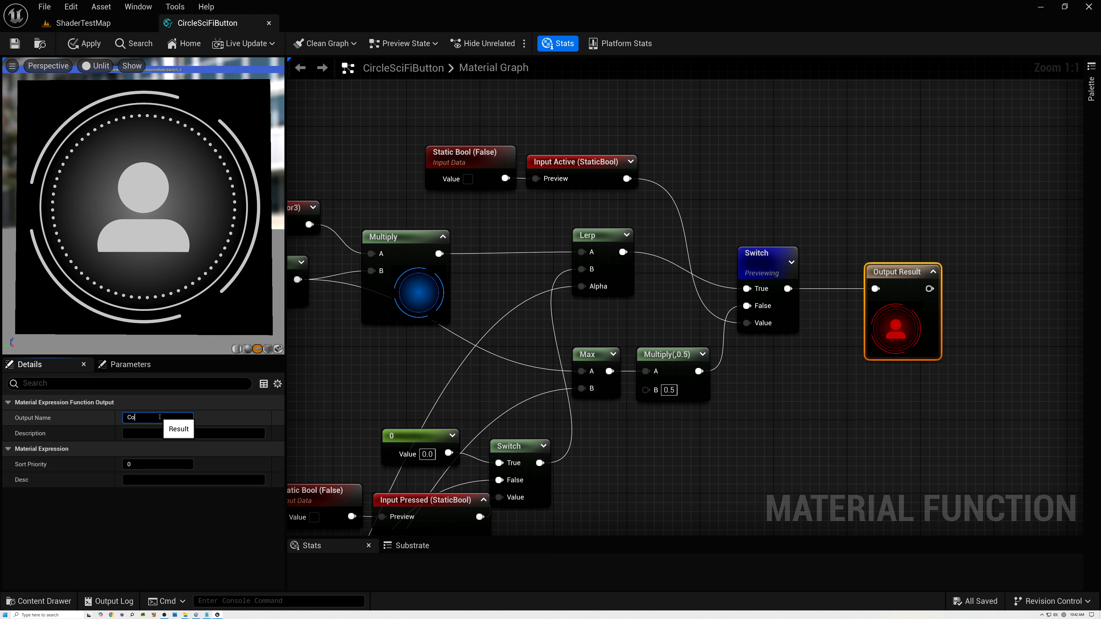
type("Color")
key("Return")
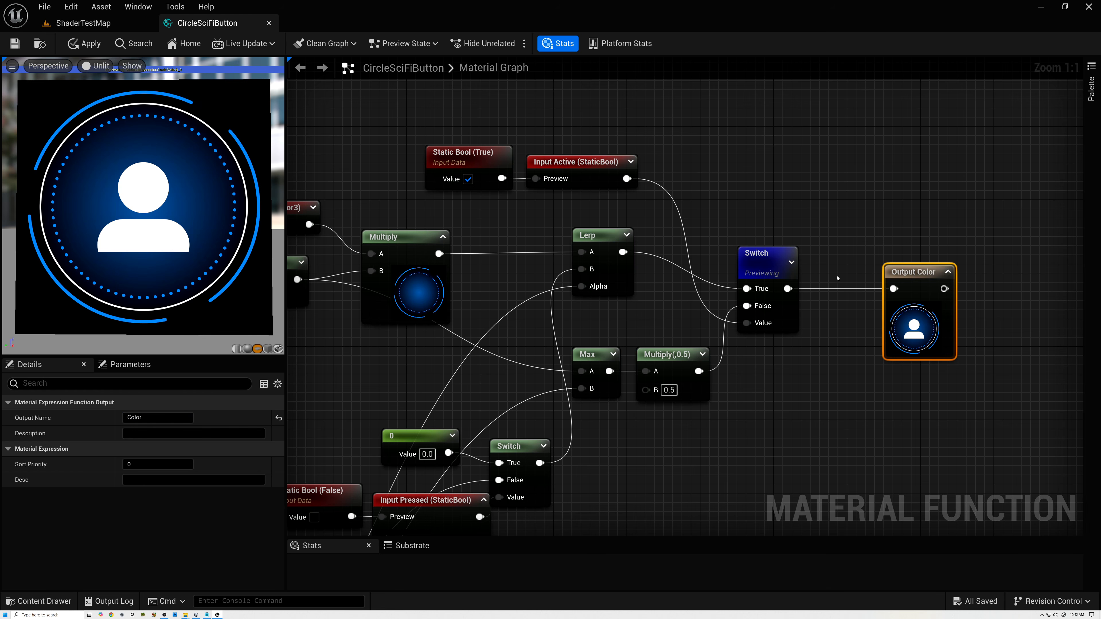
- Add a second FunctionOutput node and place it below Output Color
right_click_drag(834, 269, 665, 211)
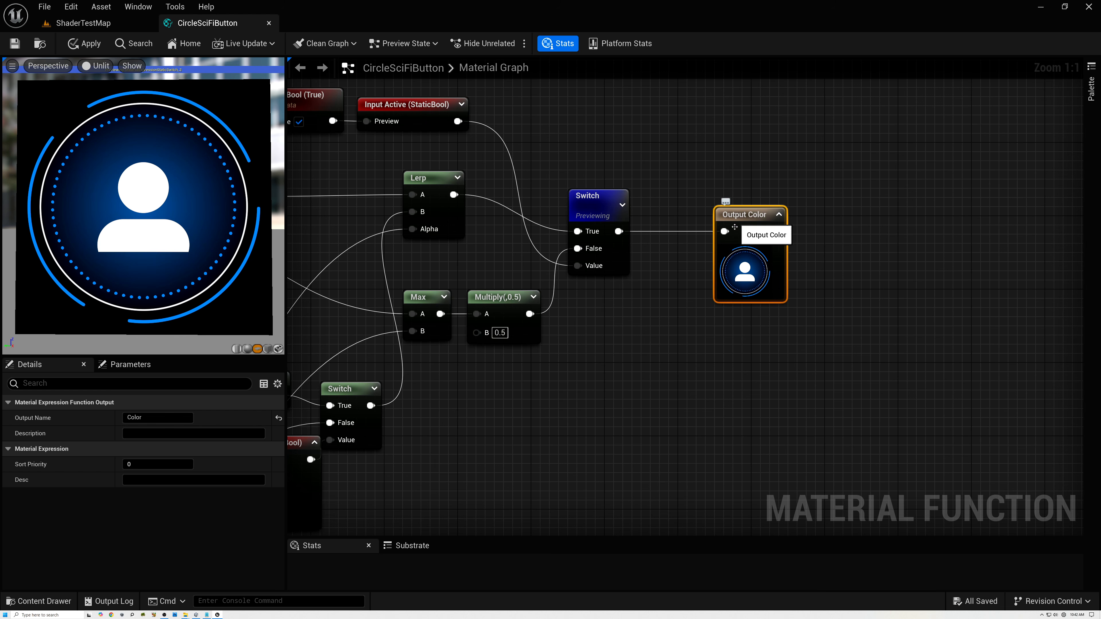
right_click(681, 354)
type("function")
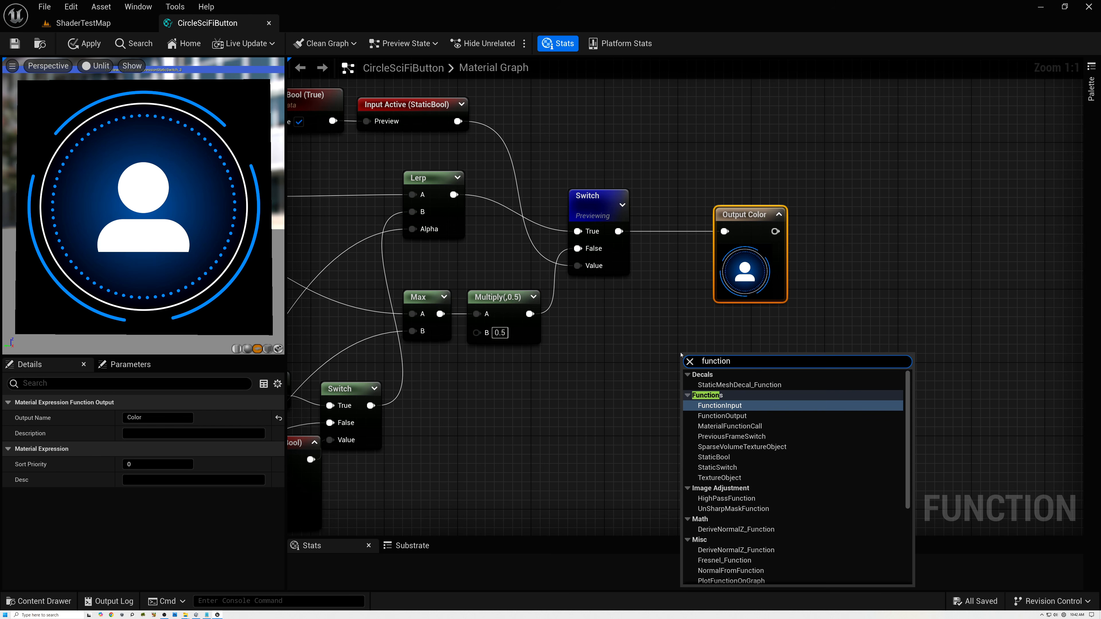
left_click(723, 416)
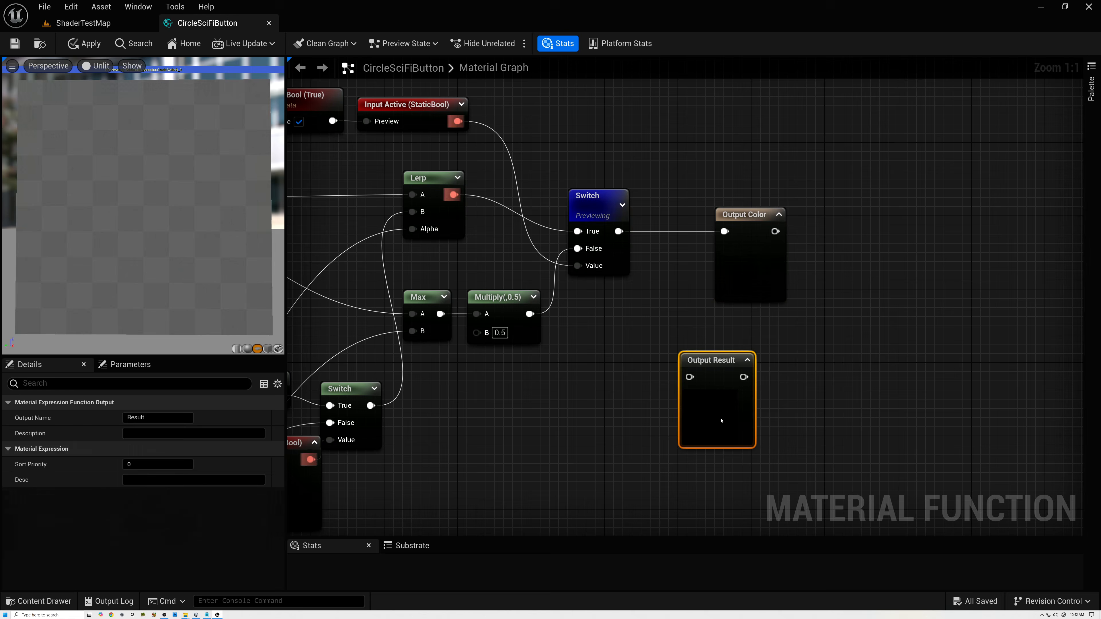
left_click_drag(750, 353, 759, 343)
- Preview the Max node that feeds Multiply(,0.5) to check the greyscale button mask
right_click_drag(582, 410, 692, 348)
right_click(535, 237)
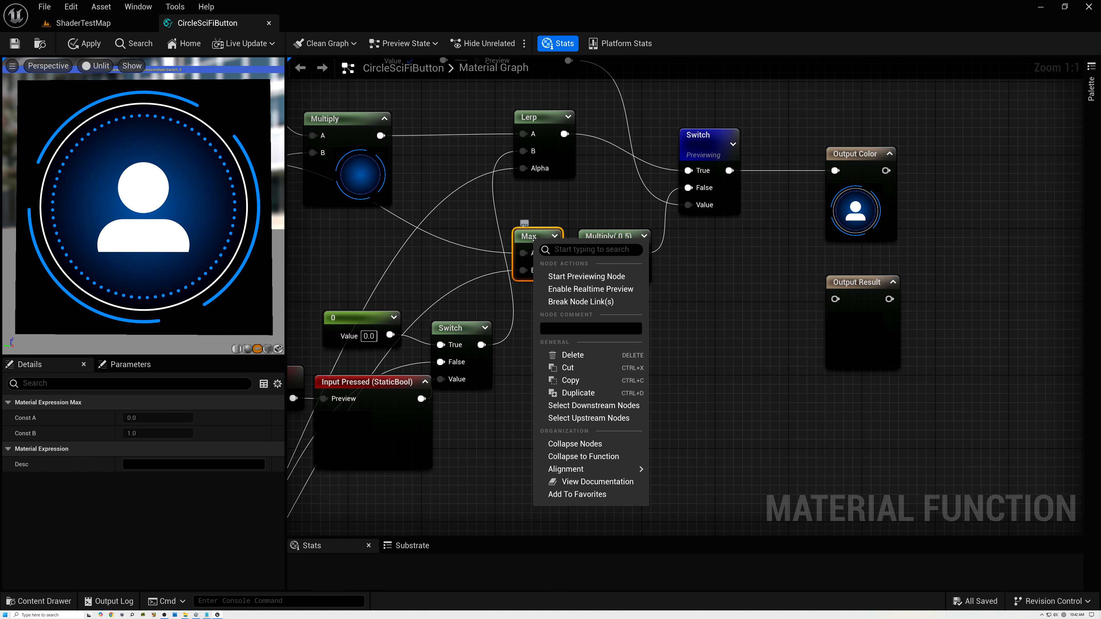
left_click(561, 277)
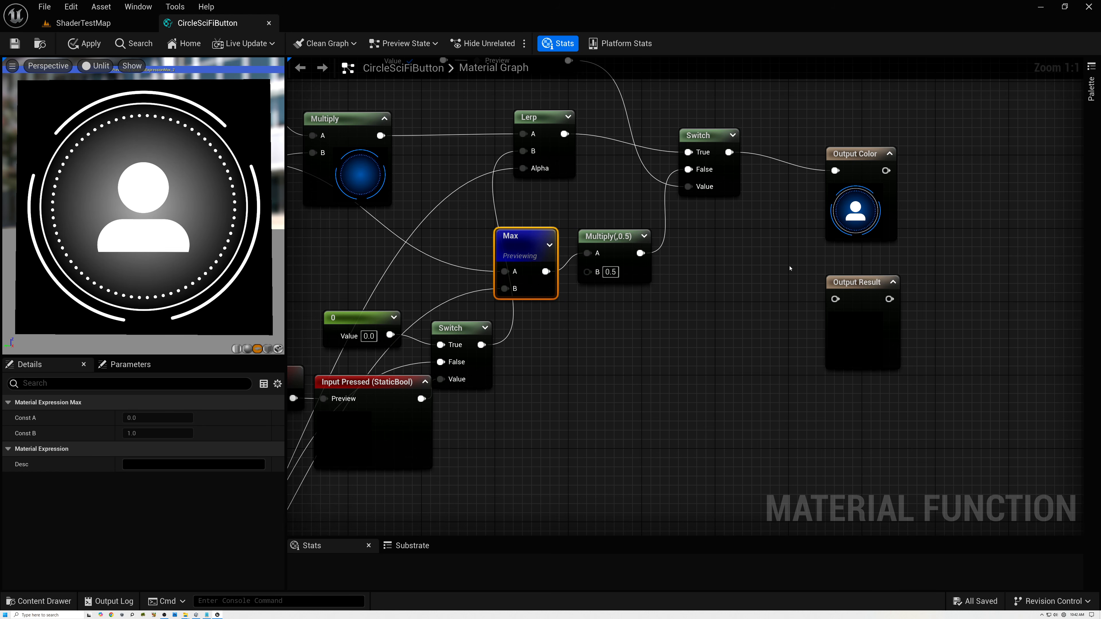
- Rename the new function output as Alpha and connect the Max output to it
left_click(844, 282)
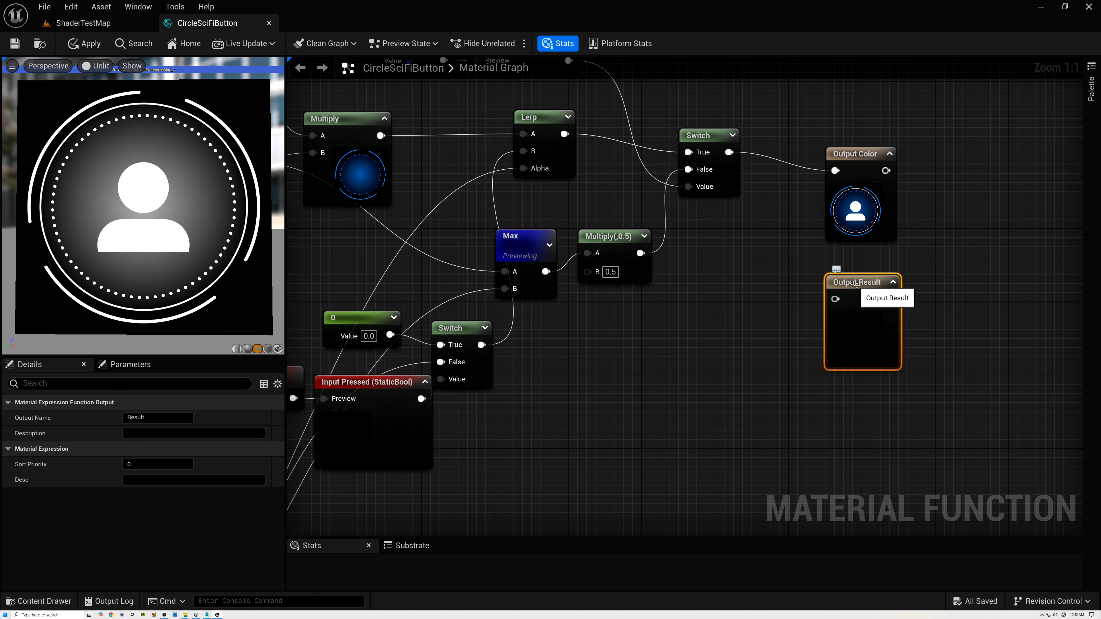
left_click(161, 419)
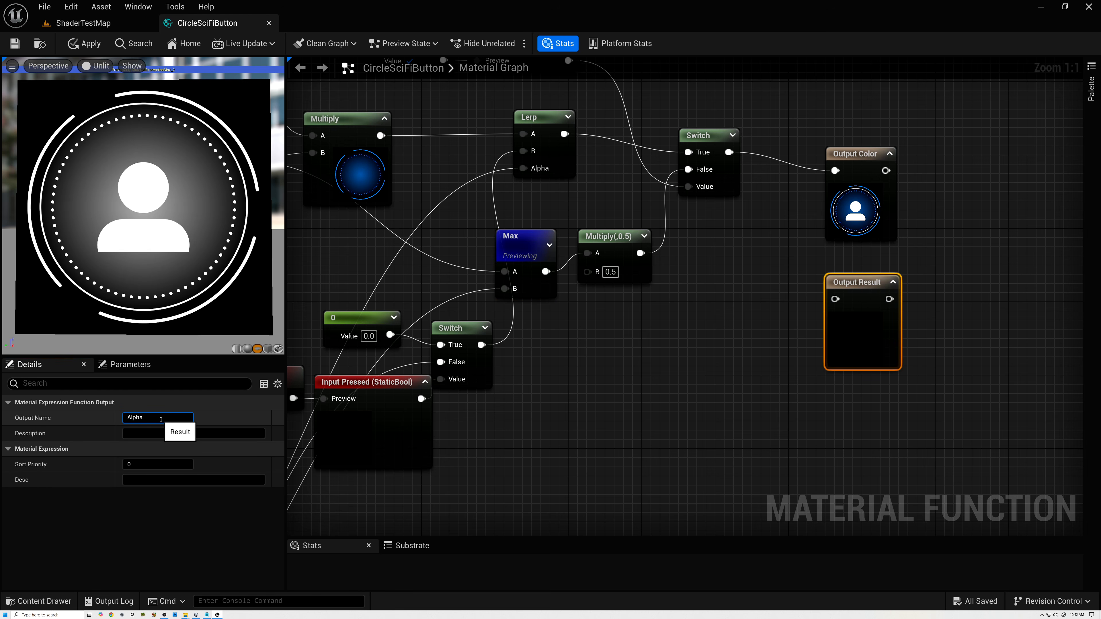
type("Alpha")
key("Return")
left_click_drag(546, 272, 835, 299)
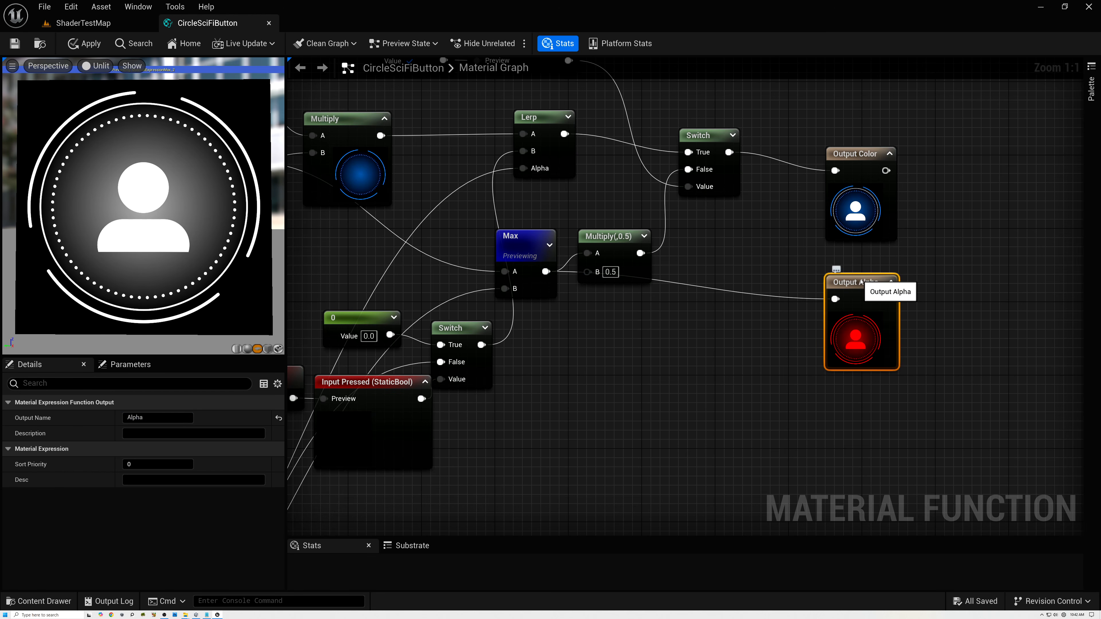
- Move the Output Color and Output Alpha nodes up to straighten their wires and start previewing Output Color
right_click_drag(782, 228, 590, 307)
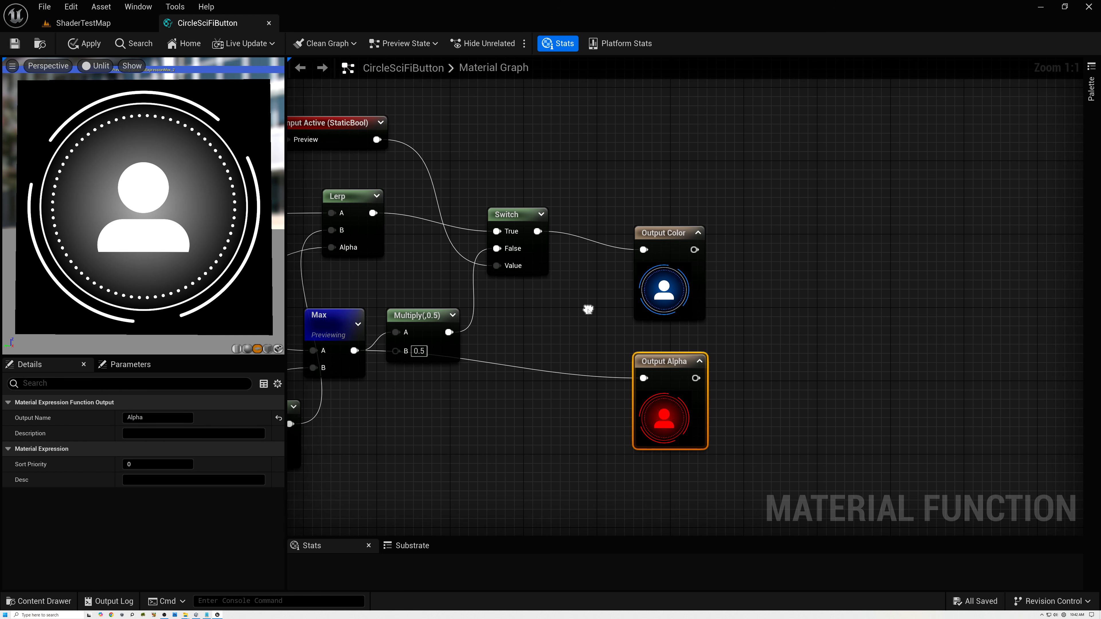
left_click_drag(664, 240, 663, 232)
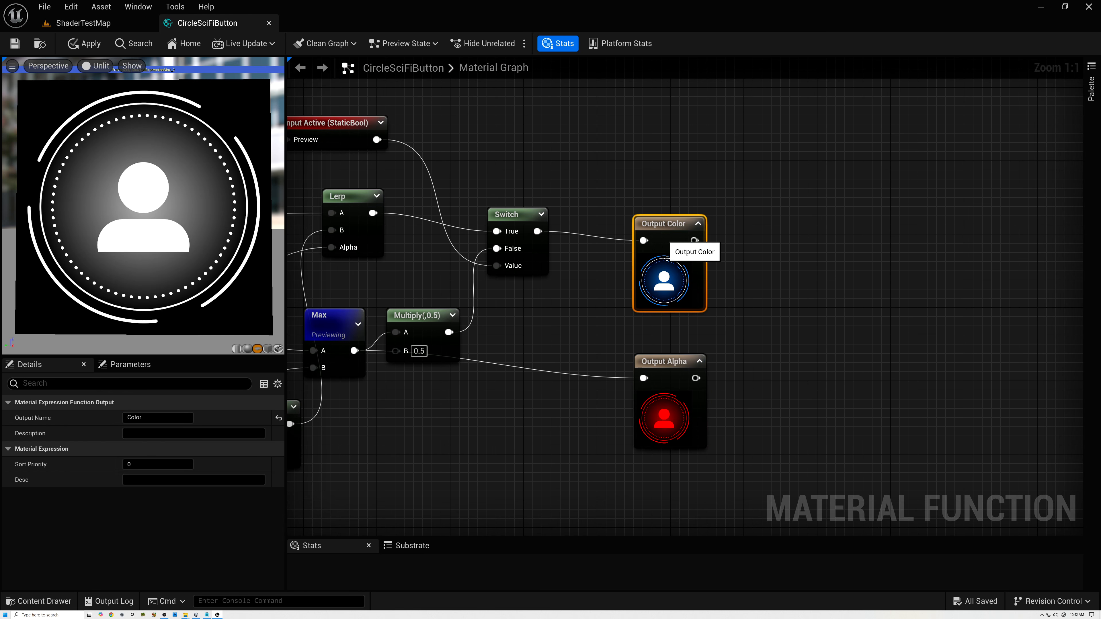
left_click_drag(670, 367, 670, 348)
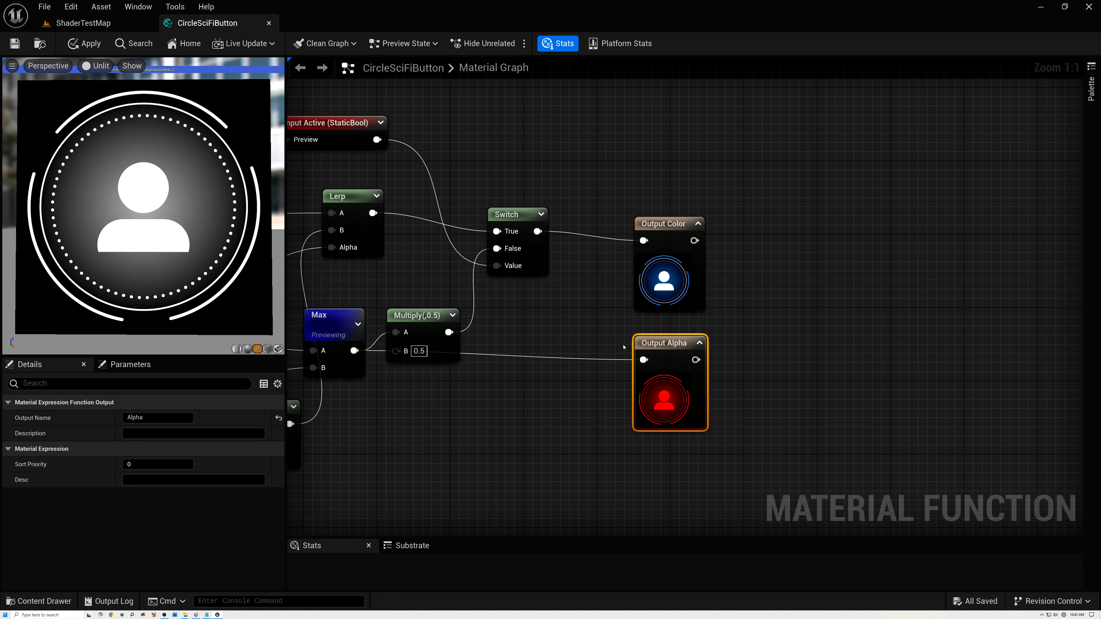
right_click(666, 223)
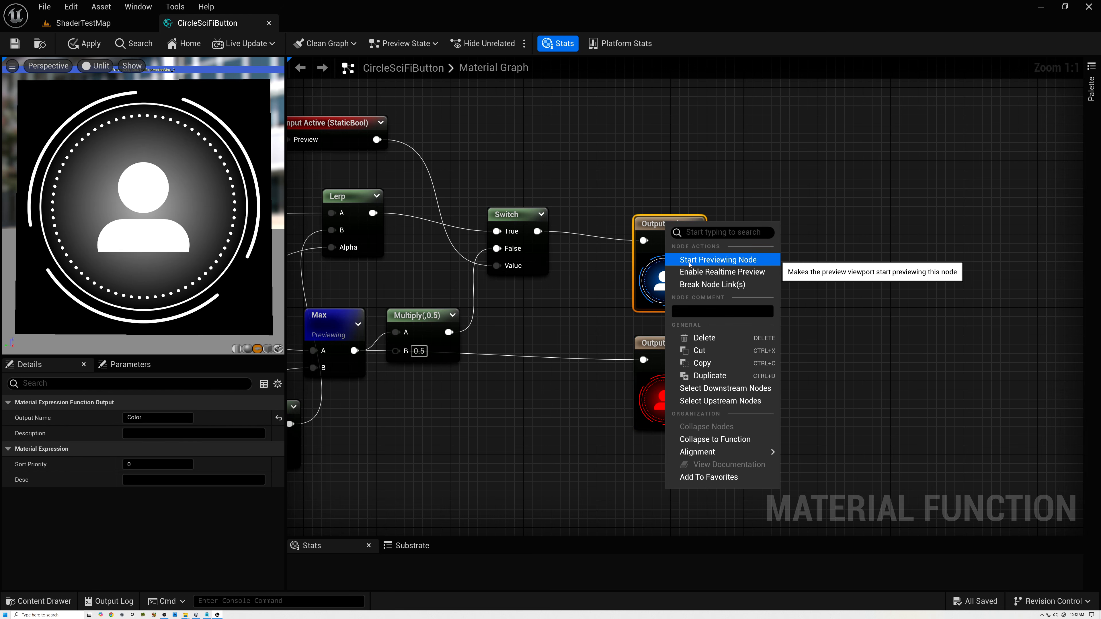
left_click(694, 259)
- Test the button states by setting the Active input's Static Bool to false and the Pressed input's Static Bool to true
right_click_drag(514, 314, 796, 337)
scroll(795, 338, "down", 1)
right_click_drag(574, 250, 690, 238)
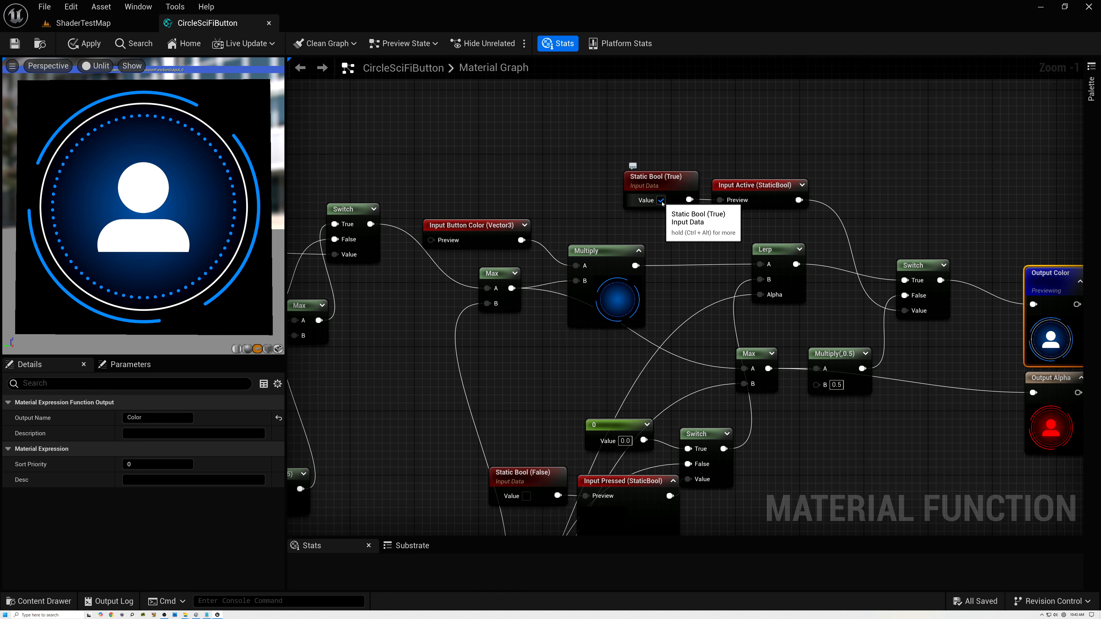
left_click(661, 201)
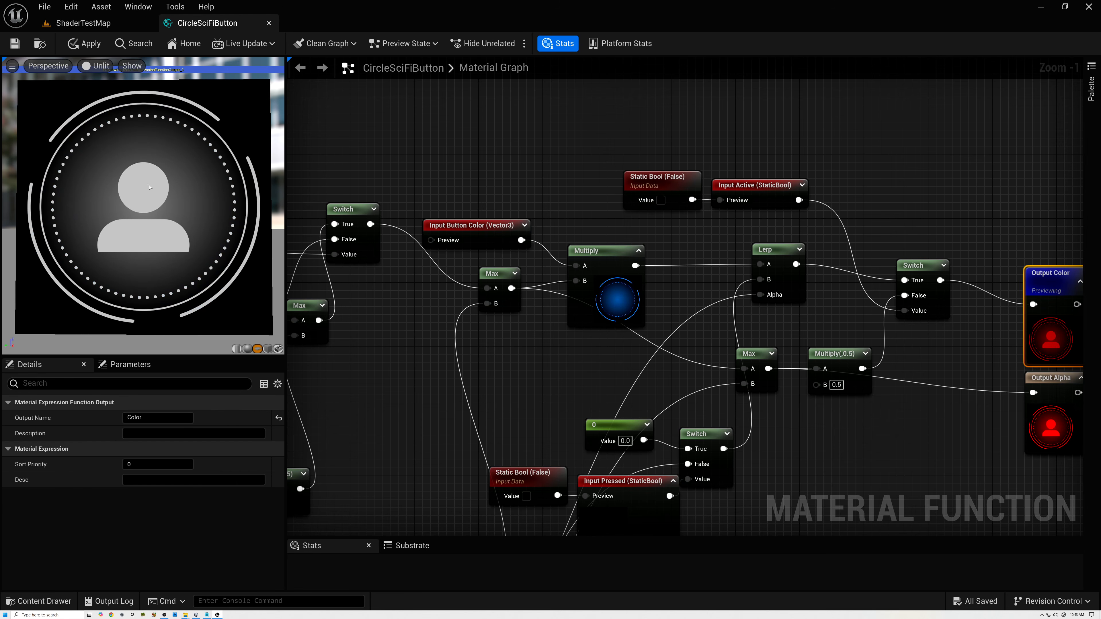
right_click_drag(573, 264, 591, 85)
left_click(543, 320)
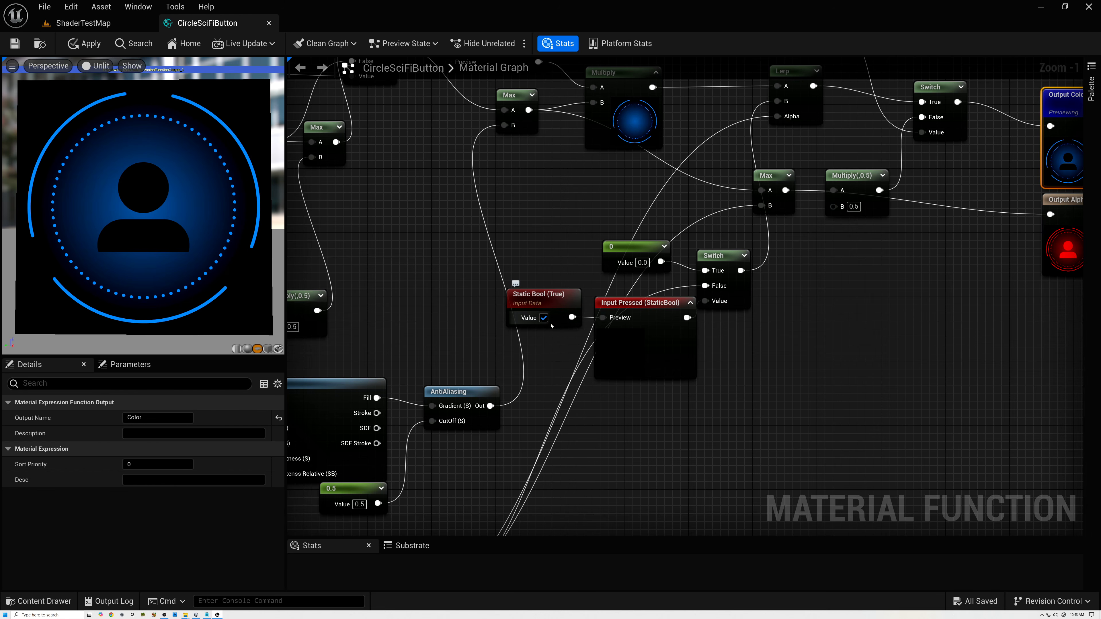
- Test the Selected input by switching its Static Bool to false and back to true
right_click_drag(551, 326, 1083, 374)
right_click_drag(564, 375, 728, 386)
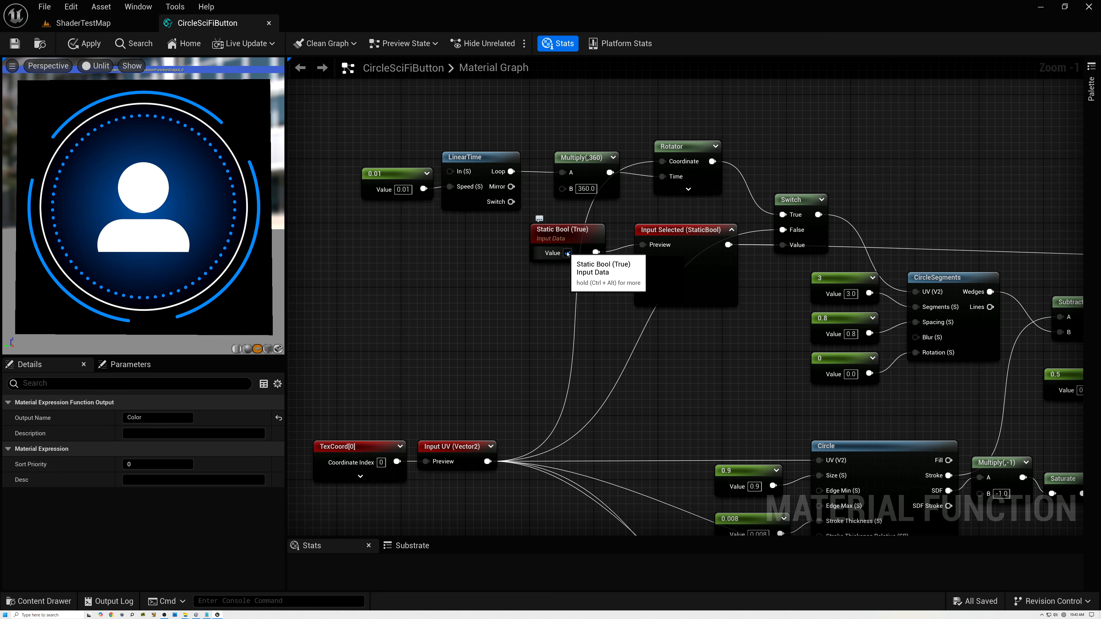
left_click(567, 253)
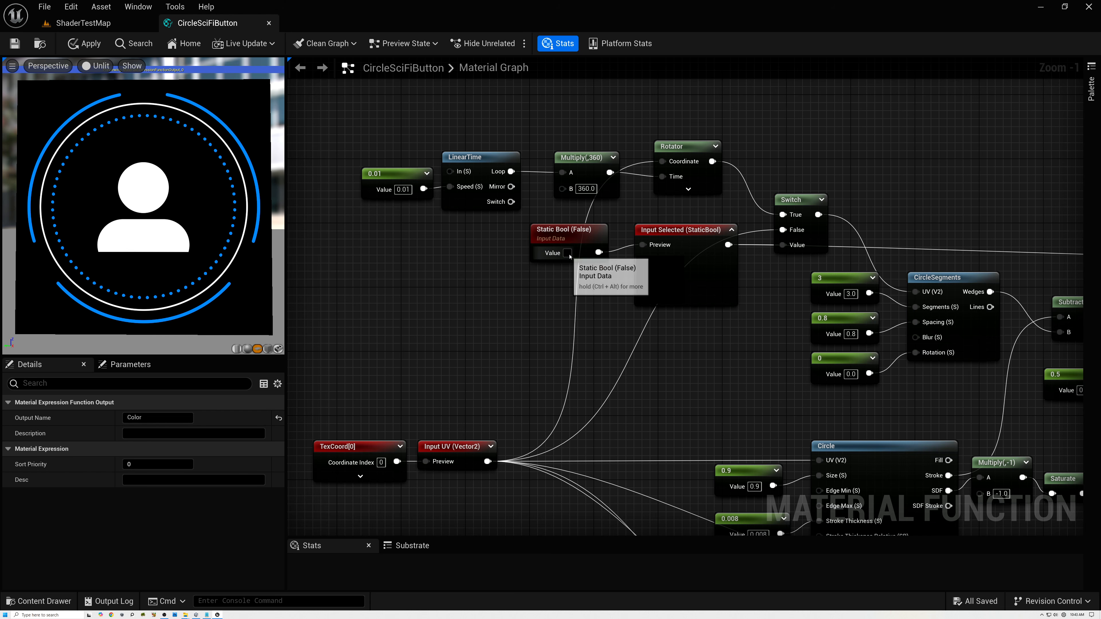
left_click(567, 253)
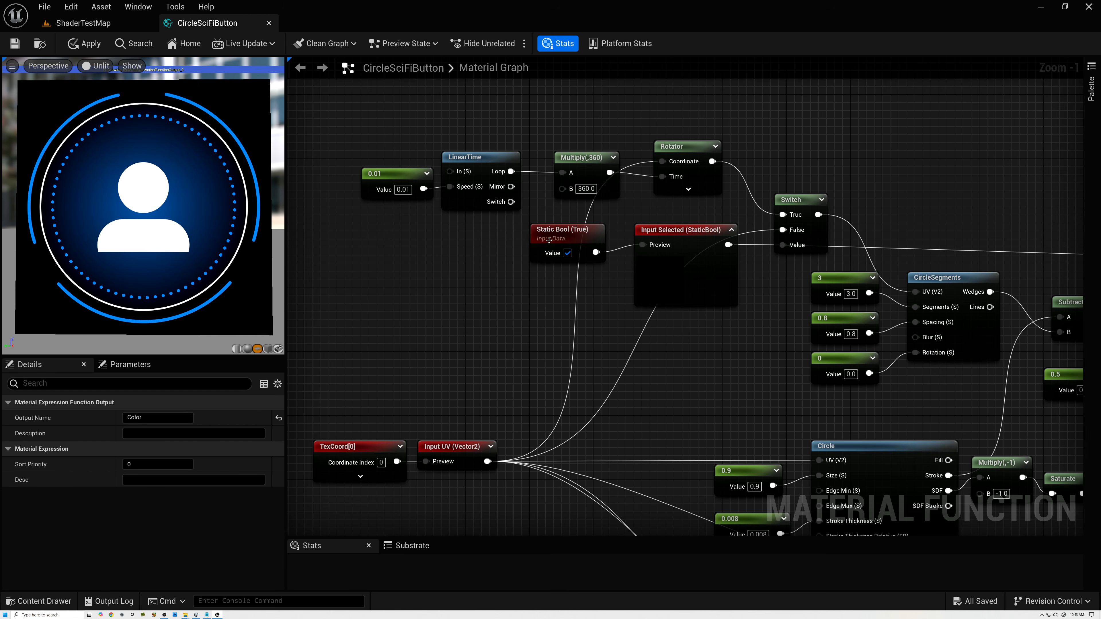
- Bring the whole node graph into view and widen the preview viewport
scroll(549, 240, "down", 4)
right_click_drag(455, 239, 384, 214)
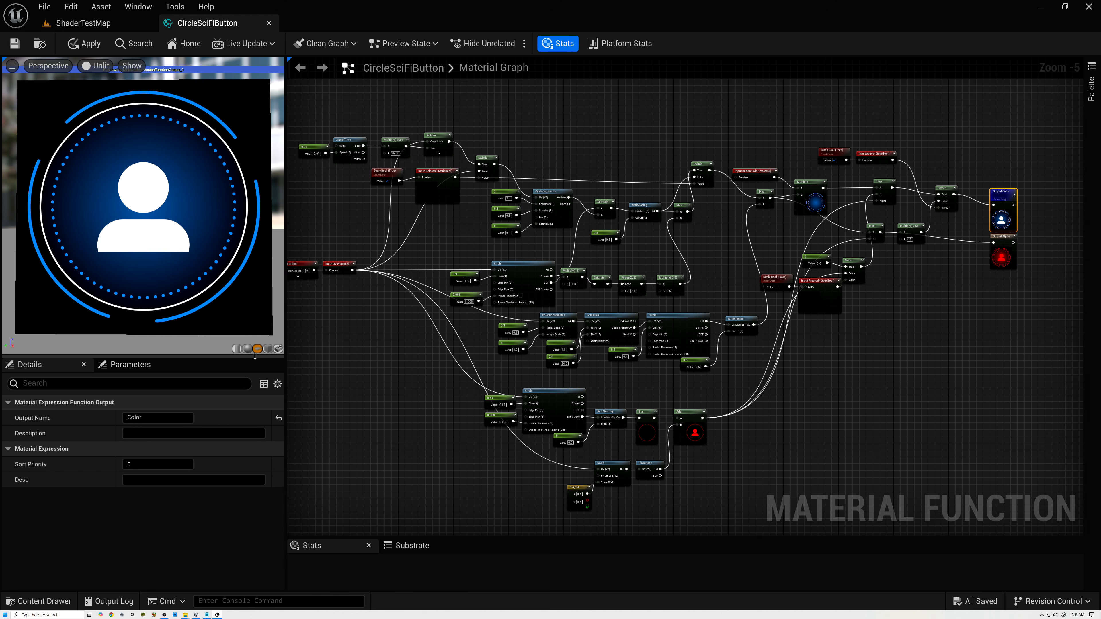
left_click_drag(285, 357, 387, 360)
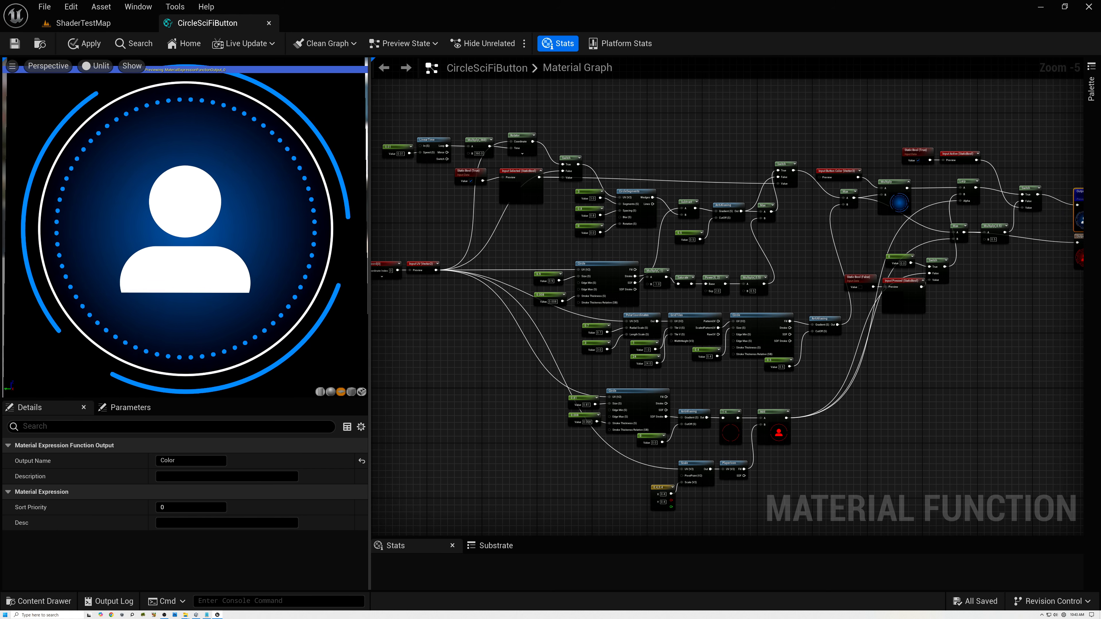